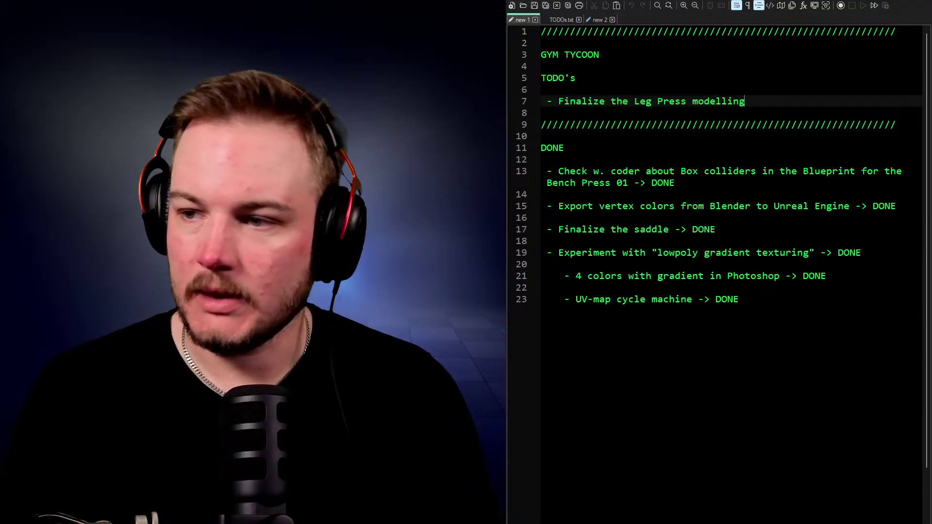
click(657, 101)
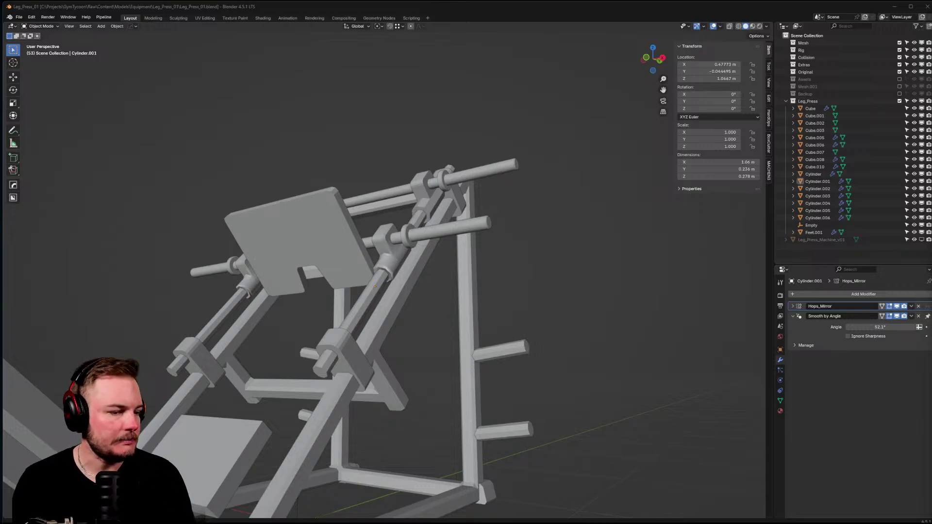
- Select the lower and upper bar clamps on the leg press frame and hide all other objects
middle_drag(260, 192, 323, 168)
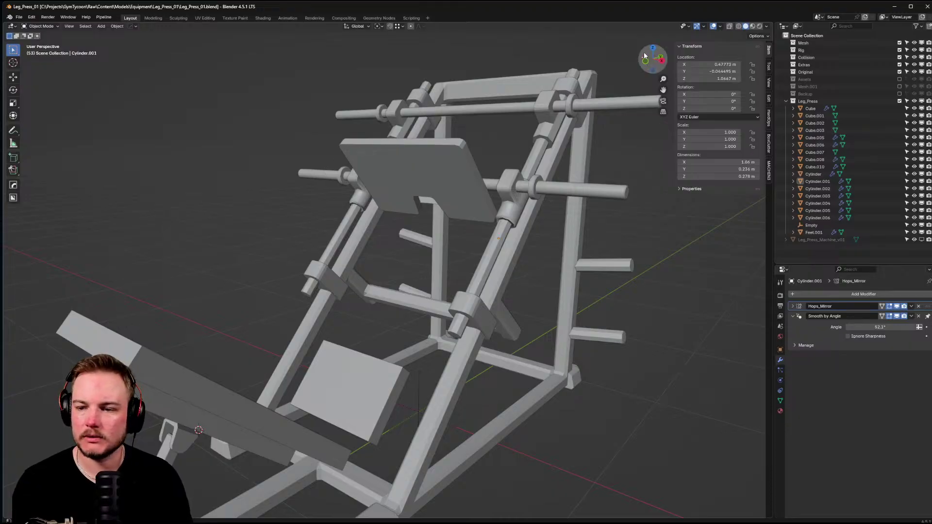
middle_drag(580, 142, 503, 165)
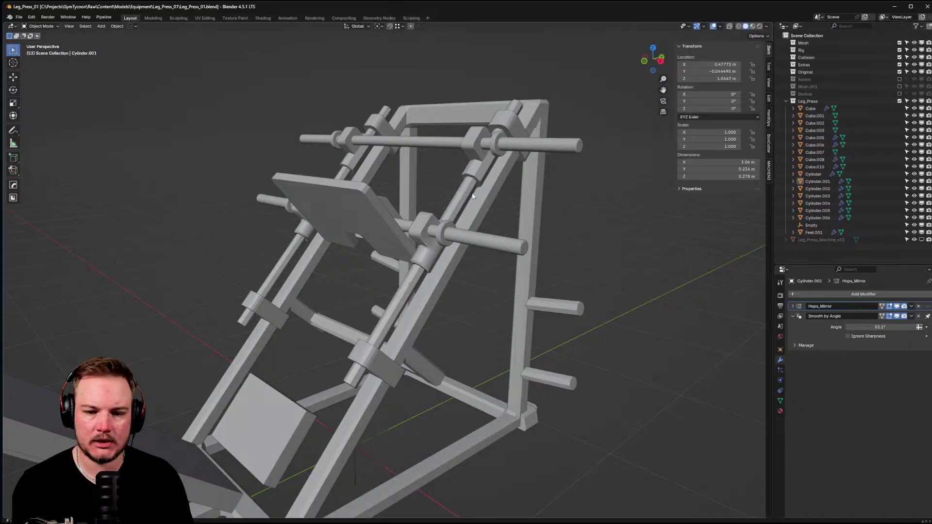
click(438, 231)
click(430, 244)
shift+click(448, 217)
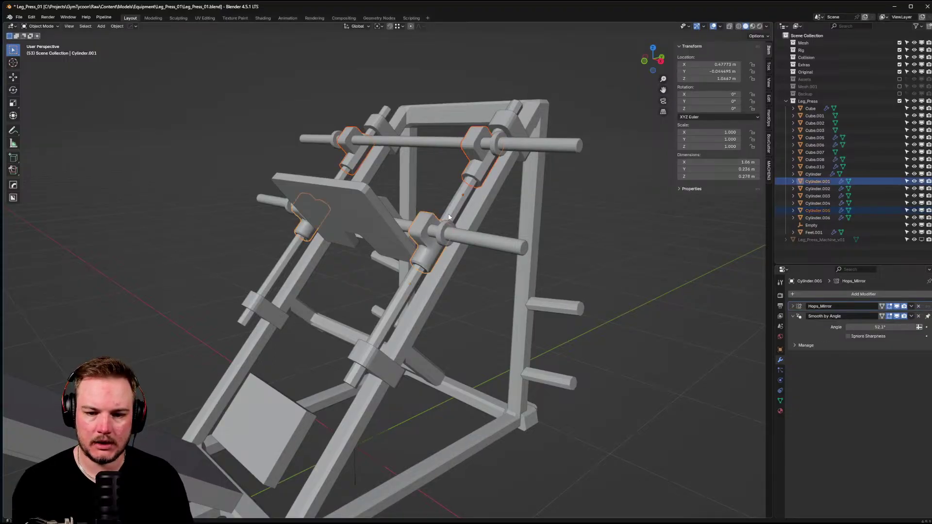
key(shift+g)
key(shift+h)
scroll(486, 208, up, 2)
shift+middle_drag(492, 199, 456, 224)
scroll(401, 251, up, 1)
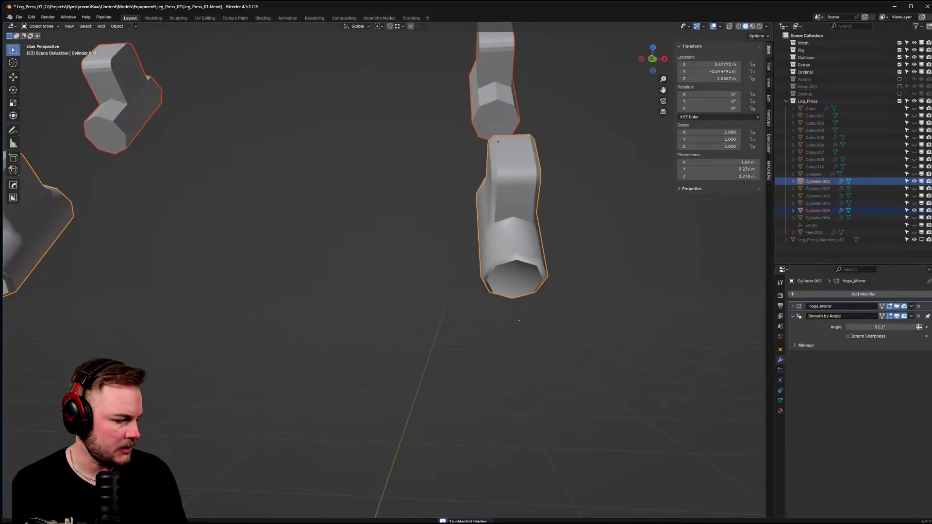
- Clear the sharp marking from the edges where the block meets the tube on the lower clamp
middle_drag(489, 179, 380, 204)
key(Tab)
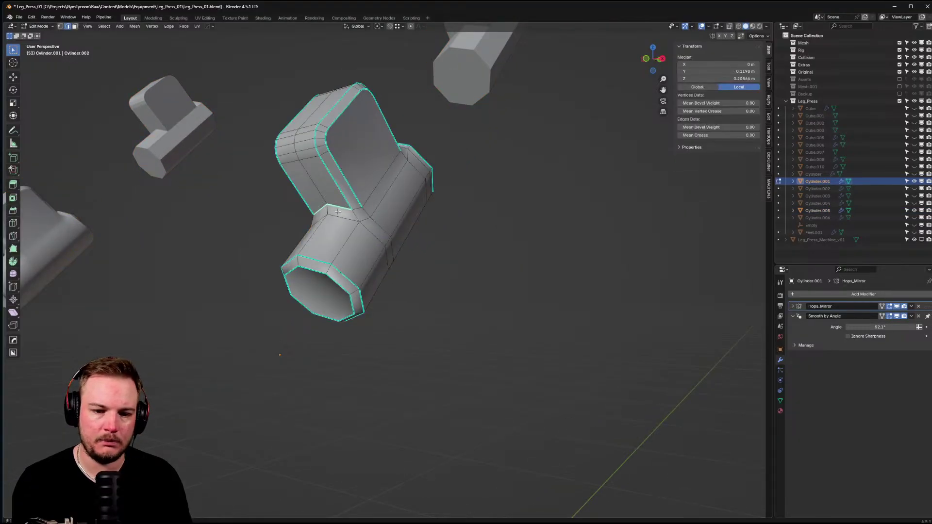
alt+click(320, 209)
key(ctrl+e)
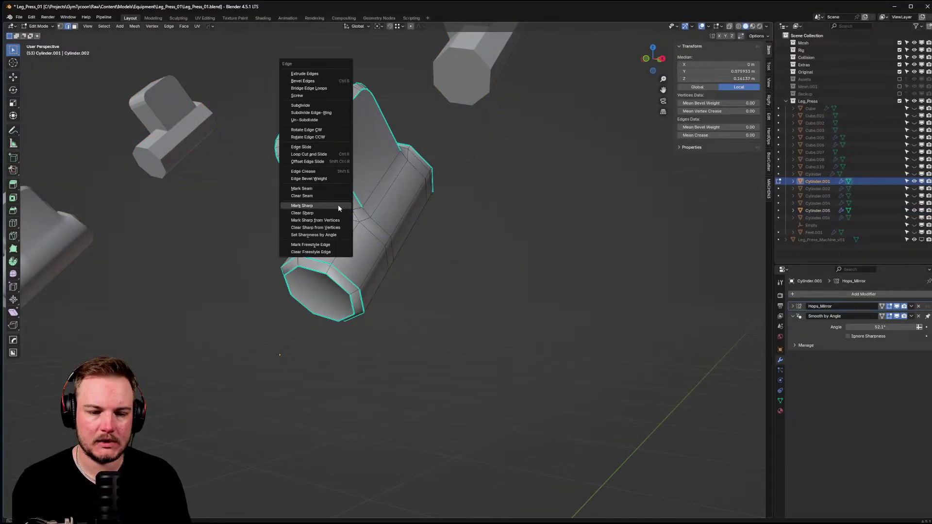
click(339, 206)
middle_drag(339, 206, 323, 287)
alt+click(305, 333)
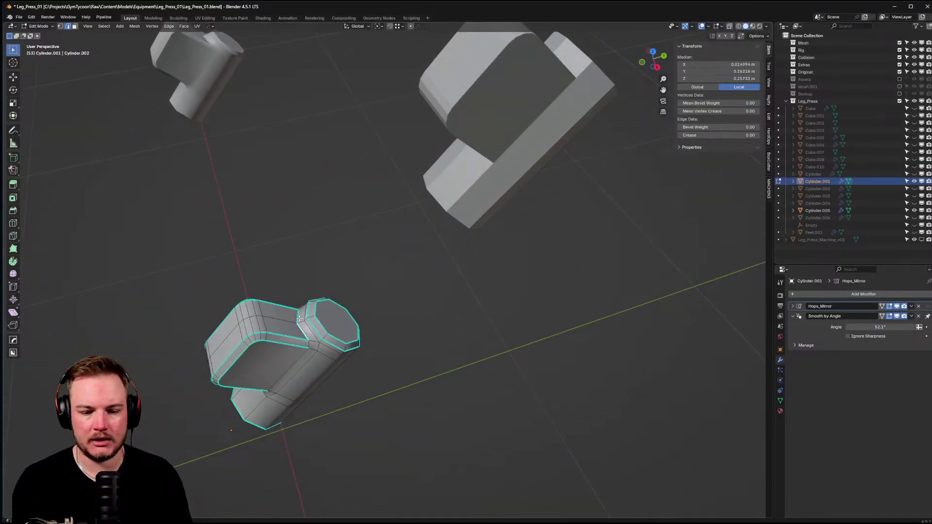
mouse_move(364, 243)
middle_down()
mouse_move(407, 209)
mouse_move(451, 146)
mouse_move(439, 204)
mouse_move(361, 222)
middle_up()
- Reselect the lower clamp in Object Mode and turn on the wireframe overlay
key(Tab)
click(429, 170)
key(Tab)
click(429, 211)
key(Tab)
click(361, 220)
click(316, 281)
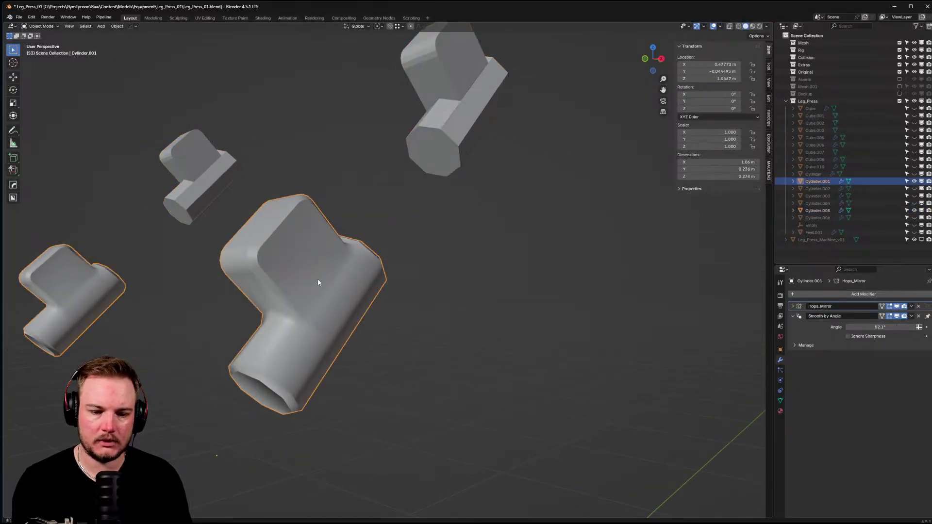
key(shift+v)
click(268, 294)
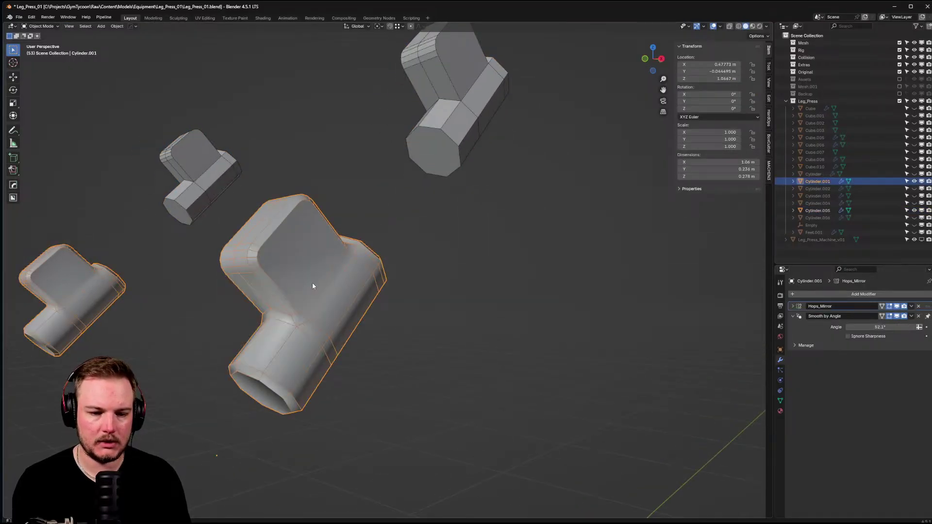
- Duplicate the lower clamp in place and select the copy, Cylinder.008
scroll(385, 262, down, 2)
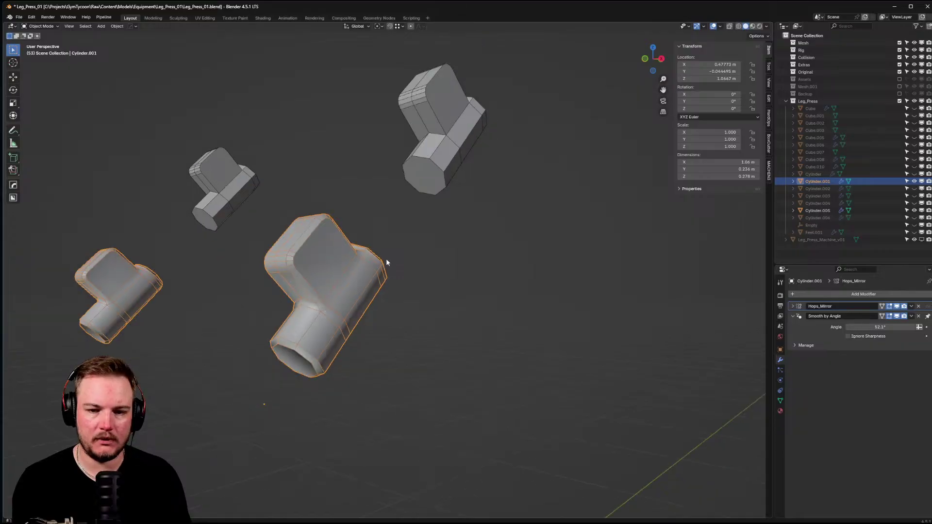
mouse_move(386, 257)
middle_down()
mouse_move(406, 251)
mouse_move(372, 268)
middle_up()
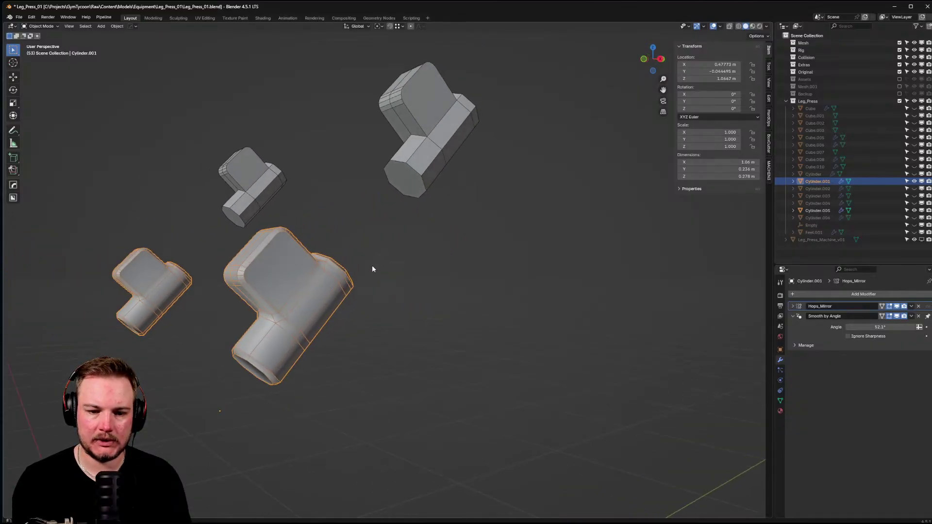
key(shift+d)
key(z)
right_click(425, 244)
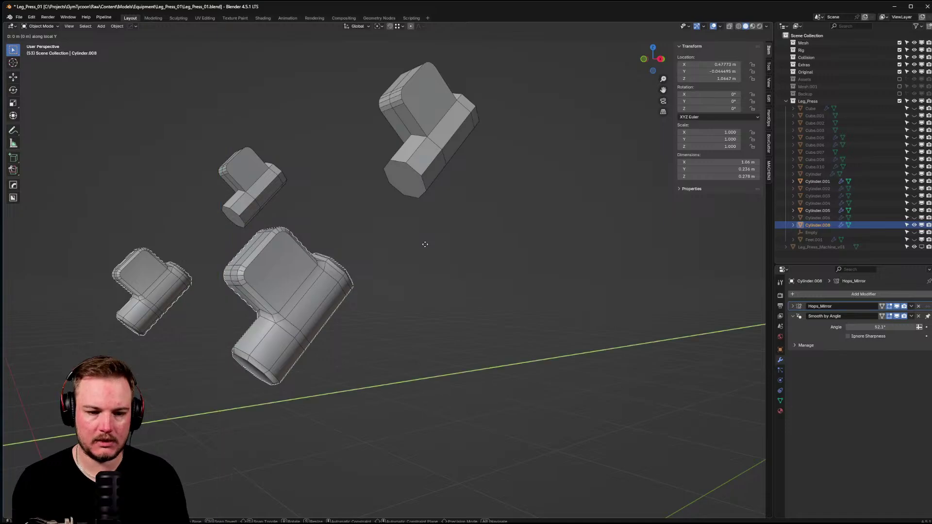
click(330, 281)
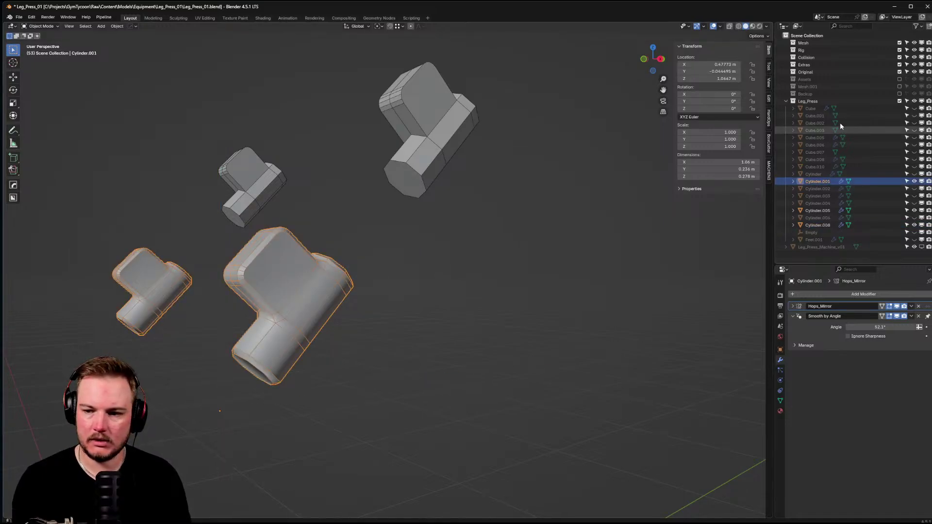
click(819, 224)
- Edit the duplicated clamp in face selection mode and select the narrow flat face on the end of its block
key(KP_3)
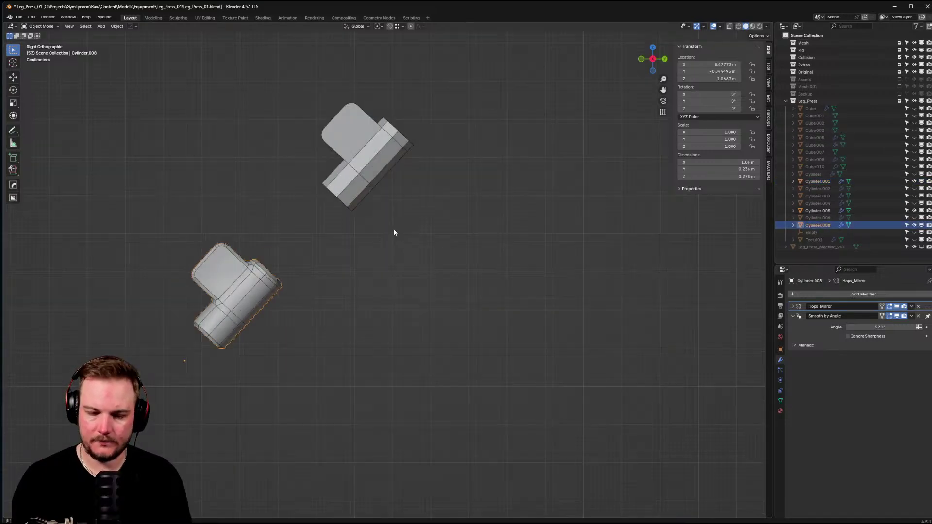
shift+middle_drag(393, 231, 452, 227)
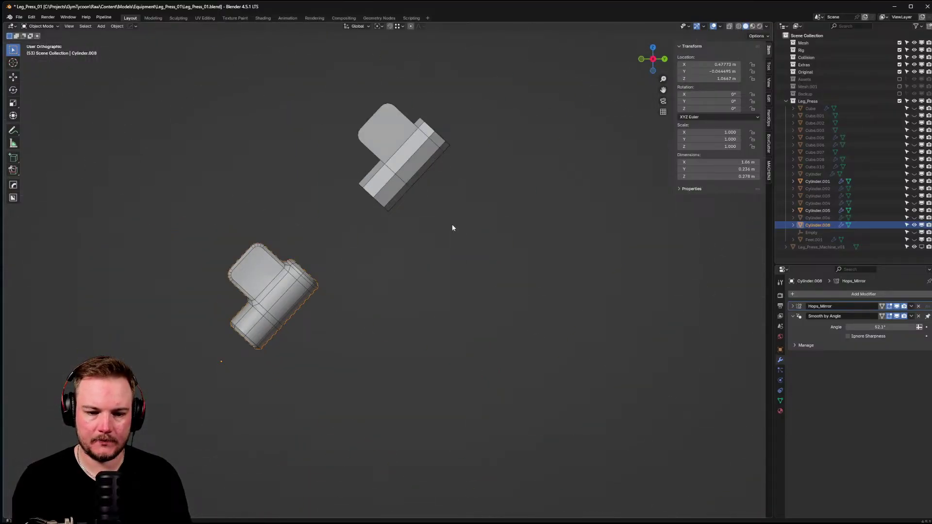
key(KP_1)
key(KP_3)
key(Tab)
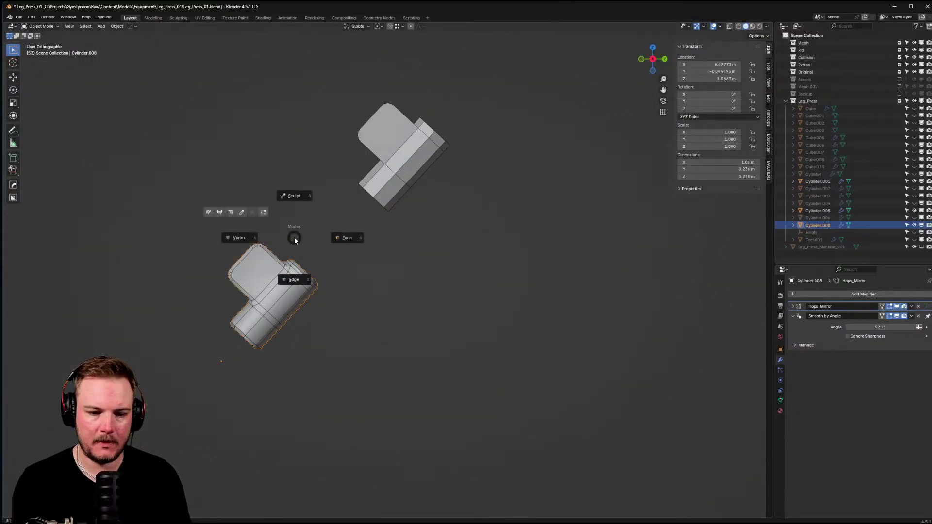
click(294, 279)
key(shift+KP_7)
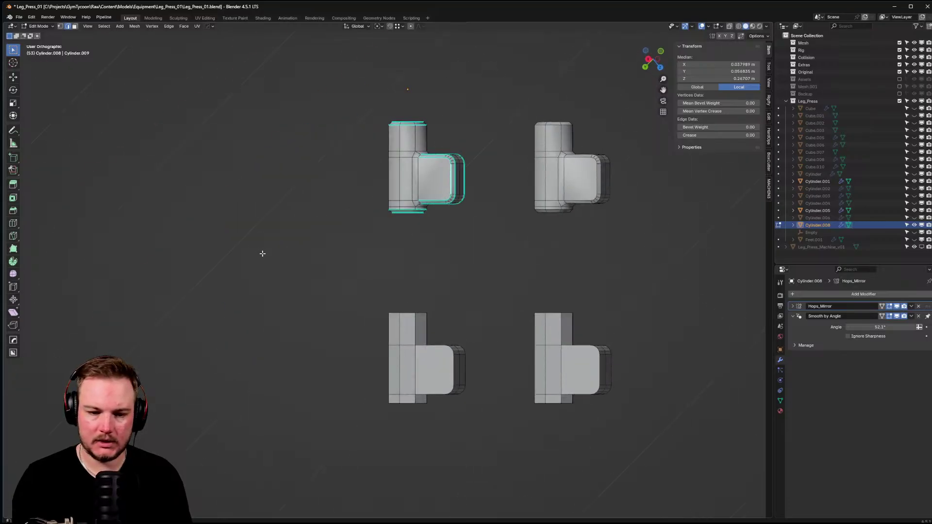
key(alt+a)
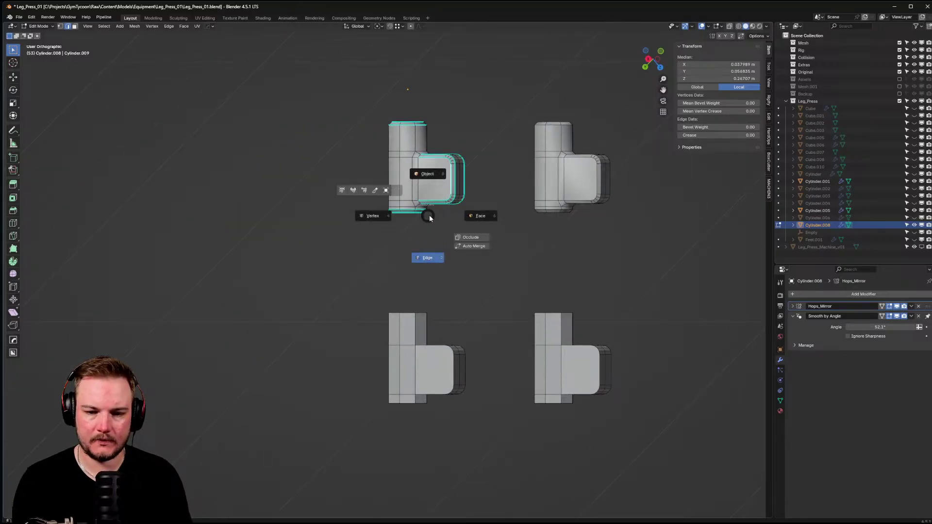
click(473, 198)
click(461, 184)
alt+click(463, 182)
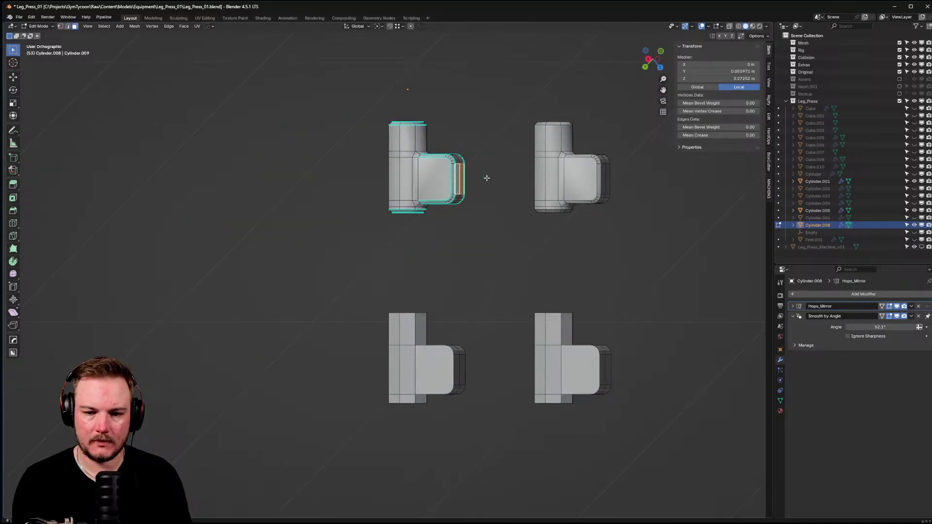
- Align the view squarely with the clamp using the selected face and return to Object Mode
key(shift+KP_1)
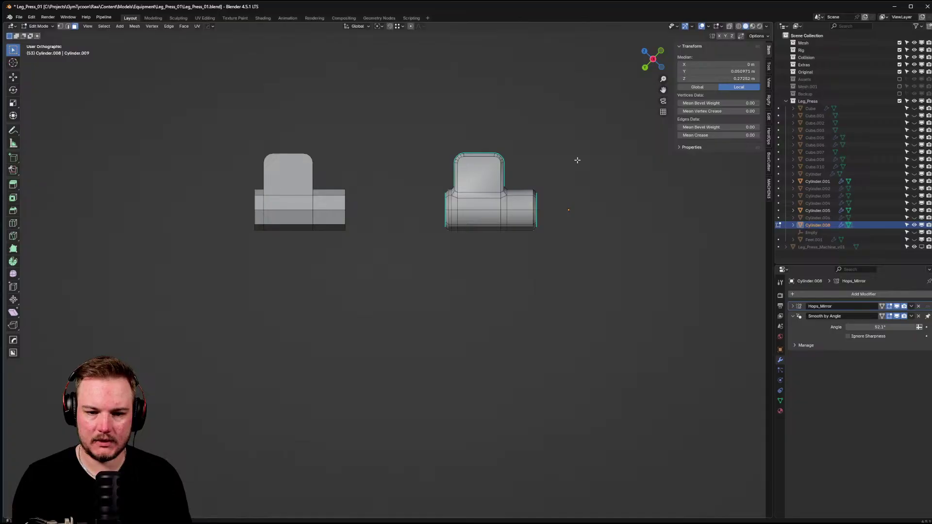
key(shift+KP_7)
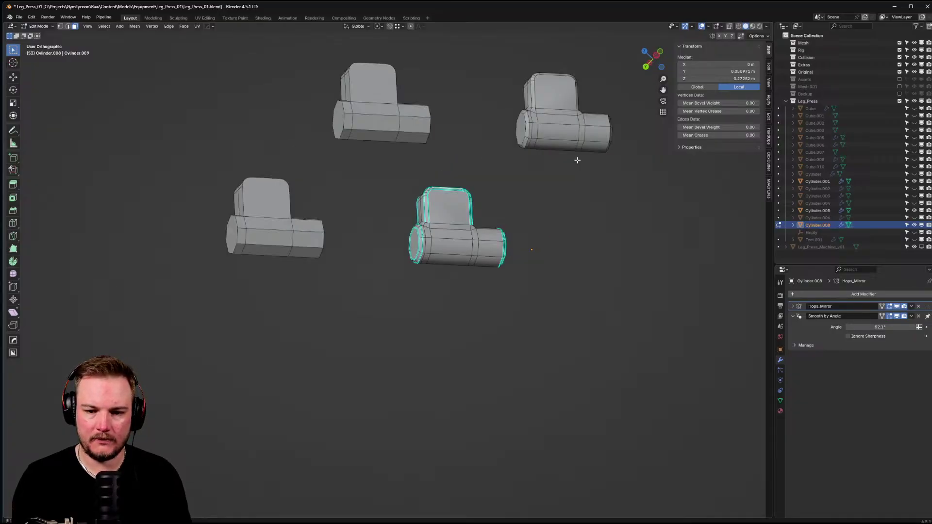
key(shift+KP_1)
key(shift+KP_7)
key(shift+KP_1)
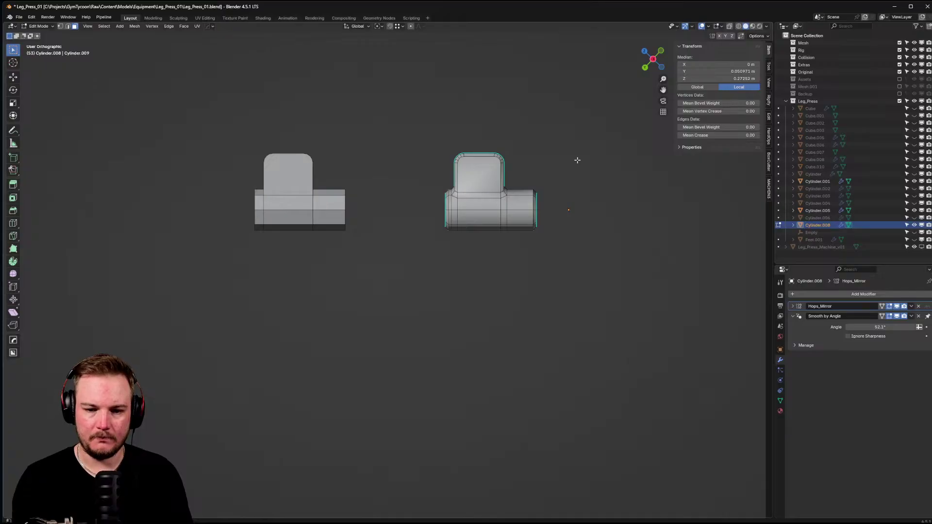
key(Tab)
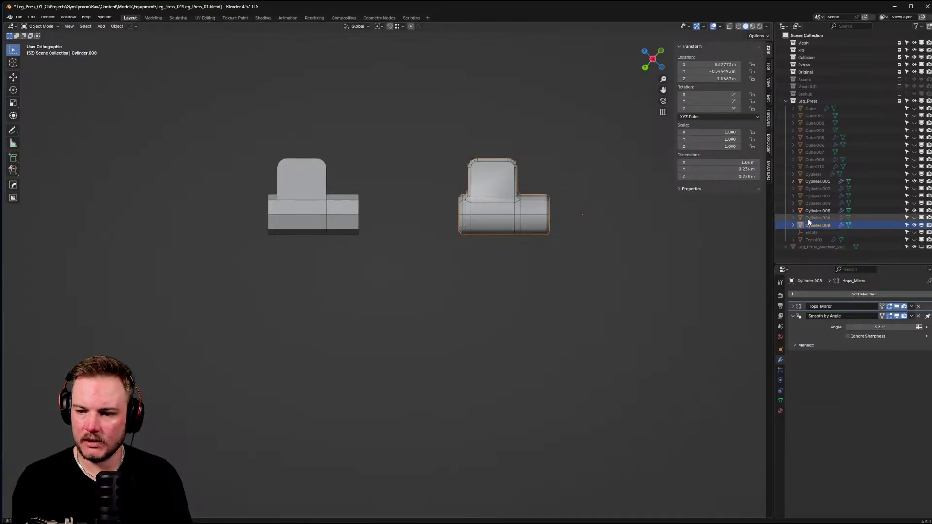
- Set the transform orientation to View and move the duplicated clamp along X onto the old upper clamp
scroll(423, 225, up, 1)
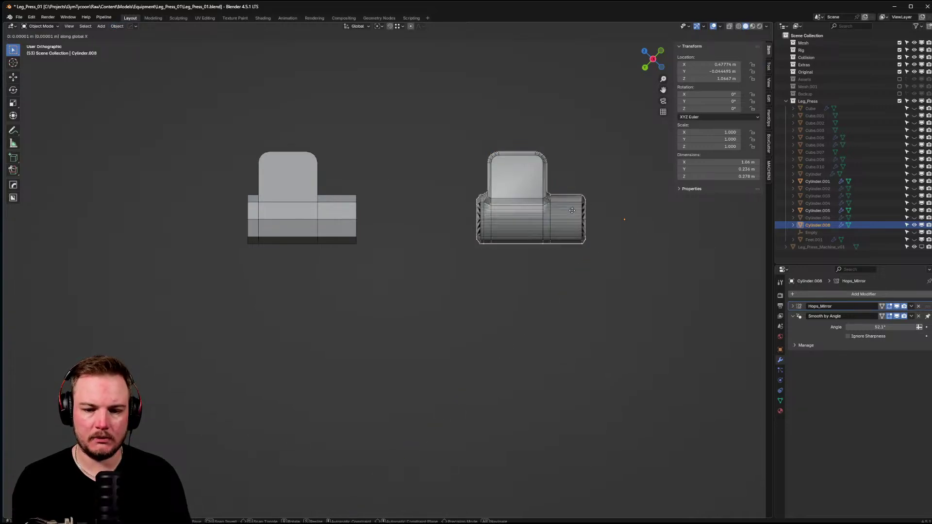
click(360, 26)
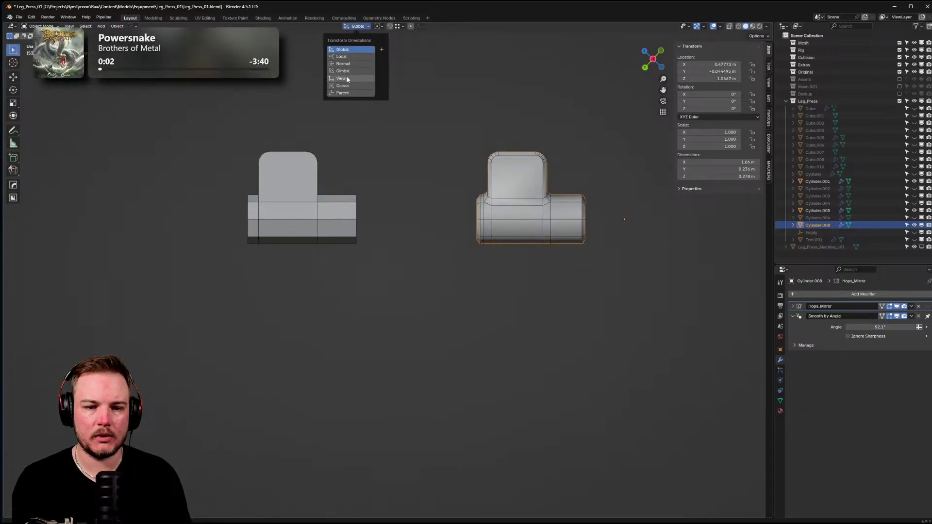
click(341, 78)
key(g)
key(x)
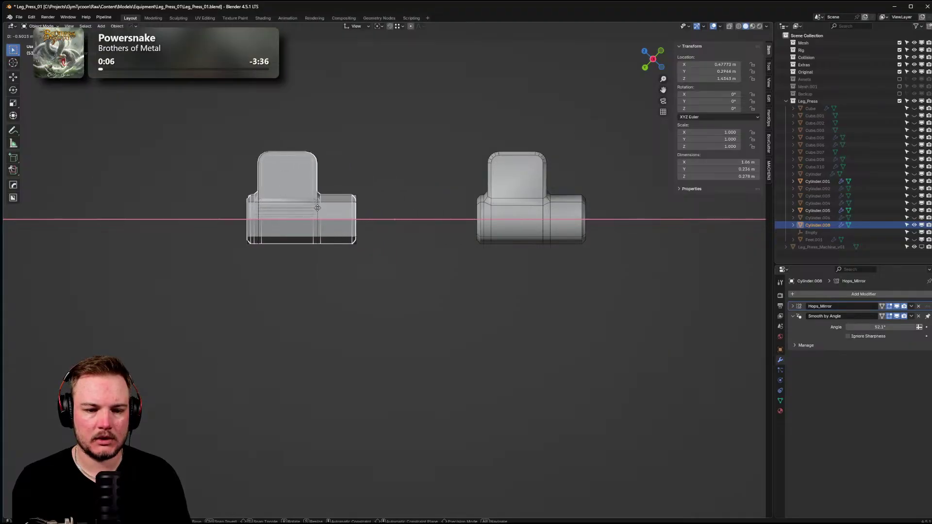
click(318, 207)
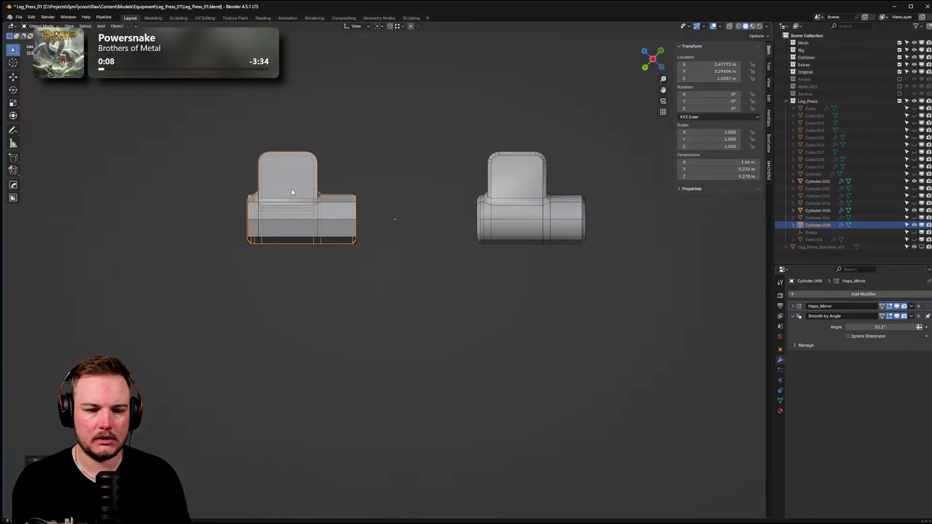
- Delete the old faceted upper clamp, Cylinder.005, underneath the moved duplicate
click(292, 193)
key(x)
click(292, 191)
middle_drag(292, 191, 422, 209)
scroll(254, 193, down, 5)
scroll(441, 228, up, 4)
- Edit the new upper clamp and set custom normals from its tube's end cap face
click(423, 203)
key(Tab)
scroll(442, 211, up, 2)
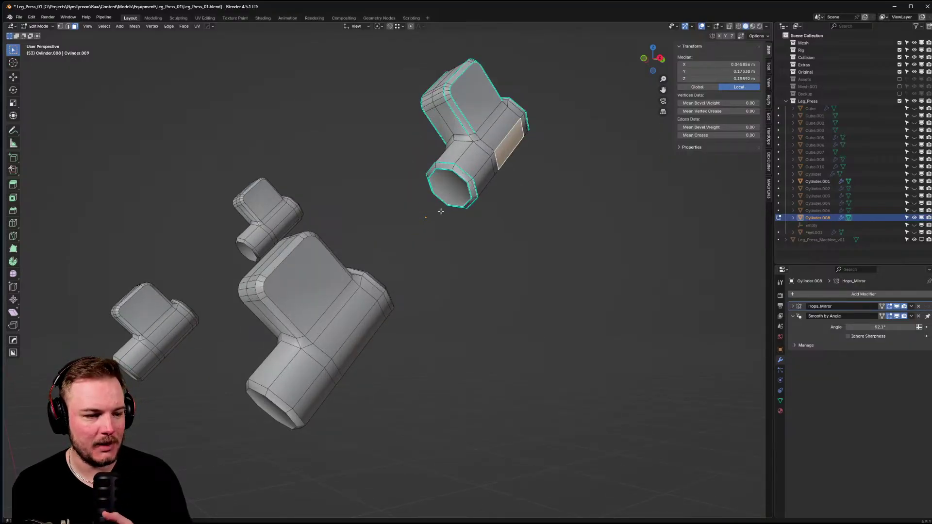
mouse_move(441, 211)
middle_down()
mouse_move(429, 217)
mouse_move(437, 216)
middle_up()
click(437, 210)
middle_drag(430, 264, 390, 279)
click(411, 223)
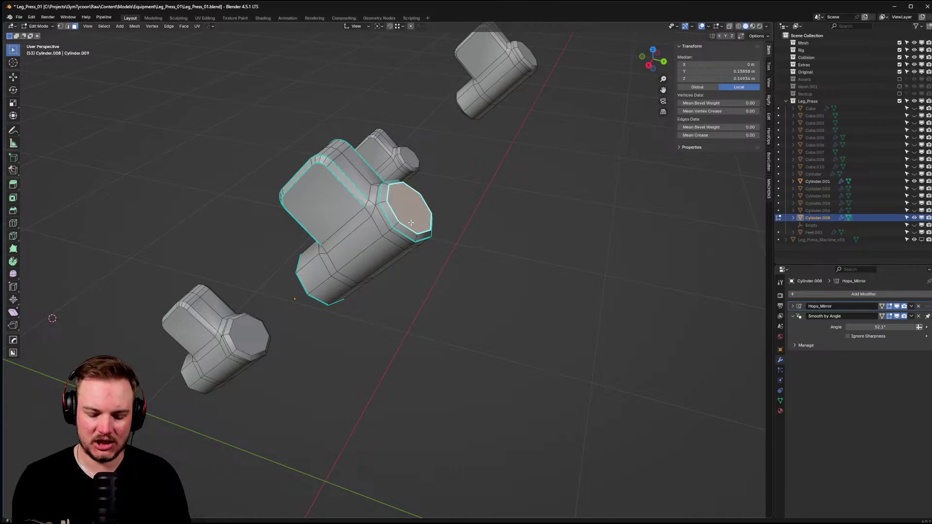
key(alt+n)
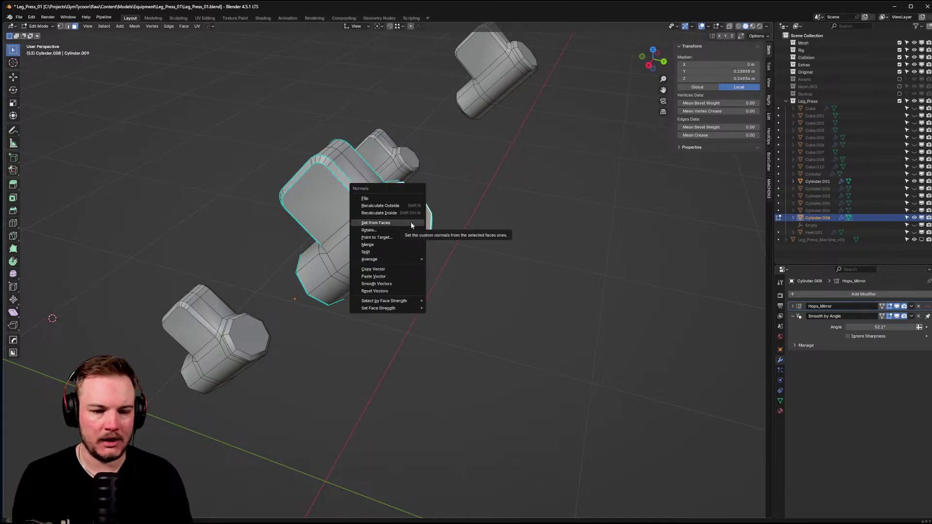
click(411, 222)
- Try to set custom normals from the end cap face of the lower clamp
middle_drag(411, 223, 345, 308)
key(ctrl+Tab)
click(421, 244)
key(ctrl+Tab)
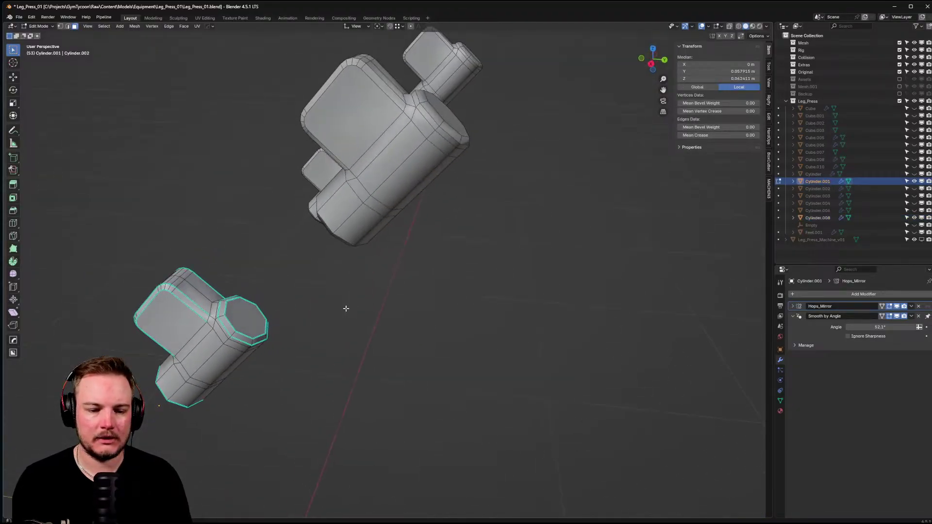
click(248, 315)
right_click(249, 316)
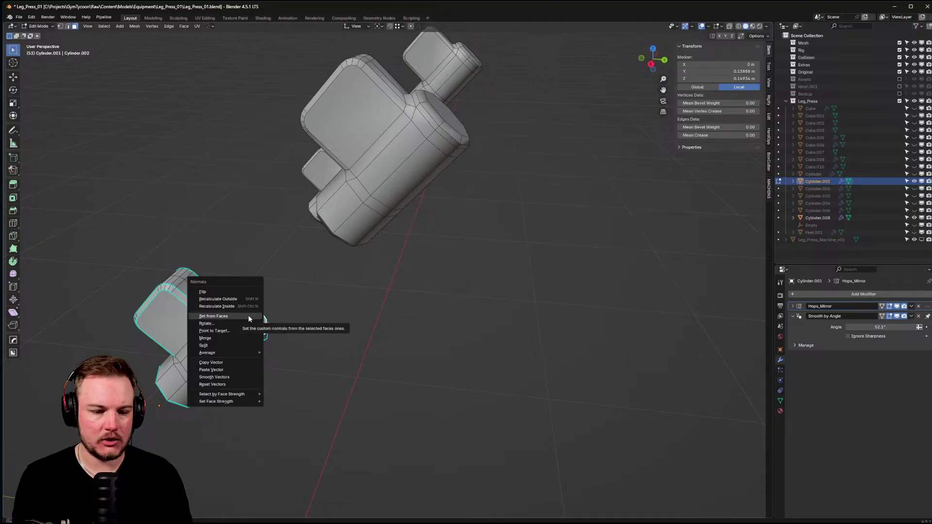
key(Escape)
- Return to Object Mode and turn off the wireframe overlay
middle_drag(249, 316, 302, 285)
key(Tab)
click(300, 245)
middle_drag(300, 243, 340, 208)
click(345, 205)
key(q)
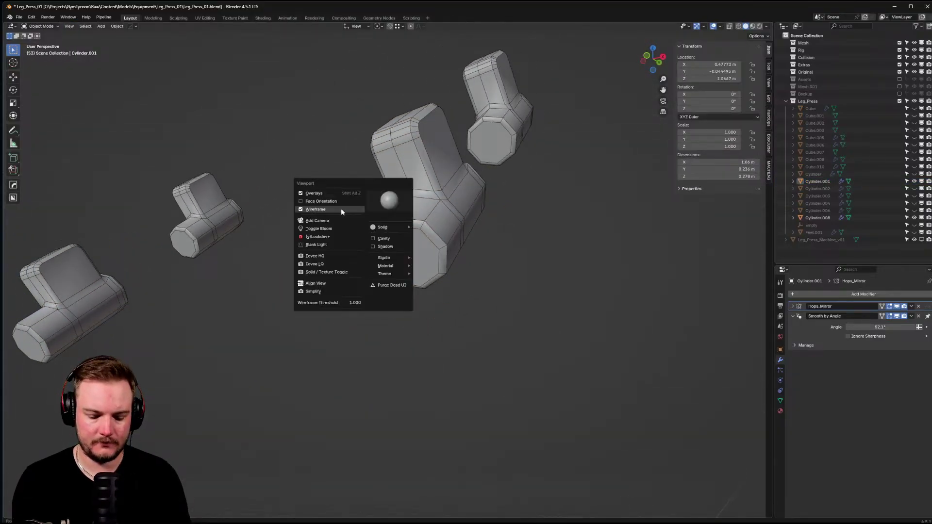
click(340, 209)
- Edit the lower clamp, Cylinder.001, and connect opposite corner vertices across its tube's end cap with two crossing edges
middle_drag(429, 278, 356, 231)
click(322, 237)
key(Tab)
click(271, 236)
click(412, 195)
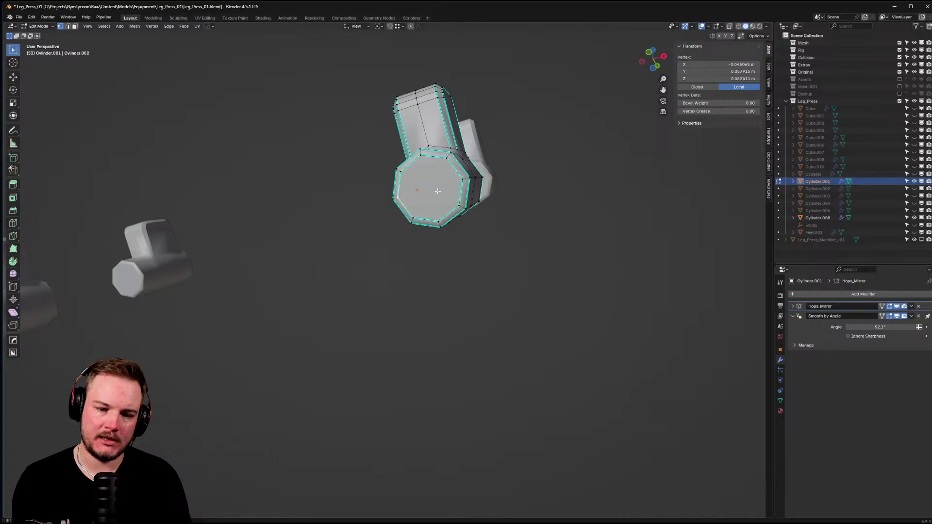
shift+click(461, 180)
key(j)
click(438, 220)
shift+click(416, 190)
key(j)
- Connect opposite corner vertices across the end cap at the other end of the lower clamp's tube with two crossing edges
middle_drag(417, 190, 342, 256)
scroll(391, 260, up, 4)
shift+middle_drag(311, 291, 356, 265)
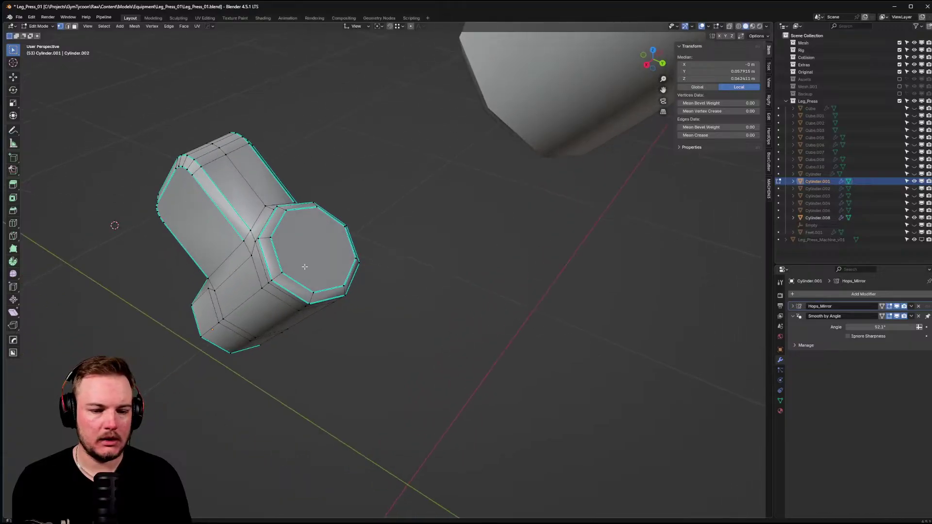
click(291, 272)
shift+click(342, 229)
key(j)
click(288, 210)
shift+click(340, 279)
key(j)
- Switch to editing the upper clamp's vertices and join opposite corners across the first end cap of its tube
middle_drag(340, 280, 396, 168)
key(Tab)
click(396, 127)
key(Tab)
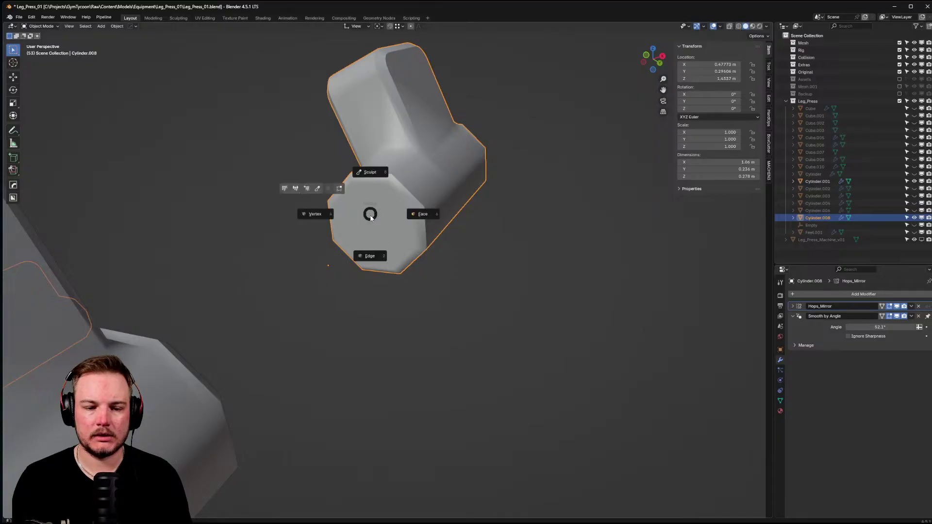
key(v)
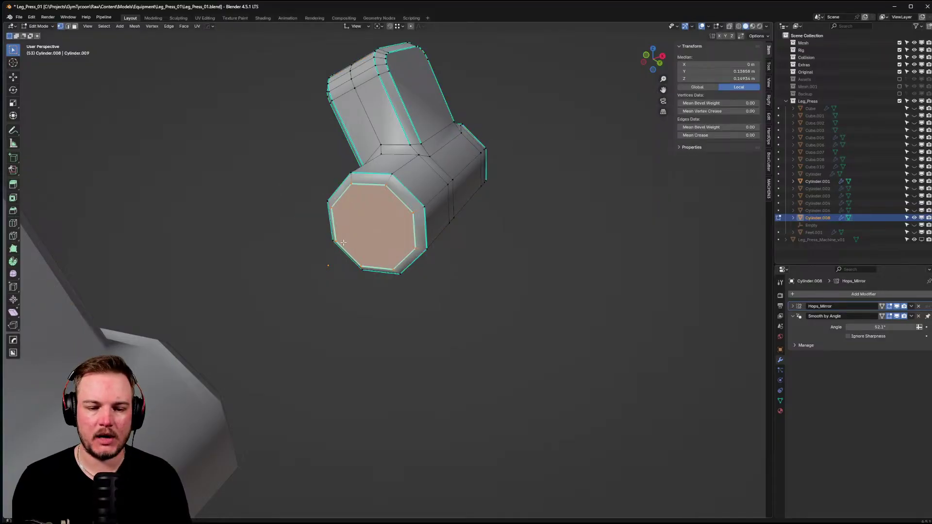
click(343, 242)
mouse_move(405, 212)
middle_down()
mouse_move(440, 225)
mouse_move(398, 237)
mouse_move(399, 229)
middle_up()
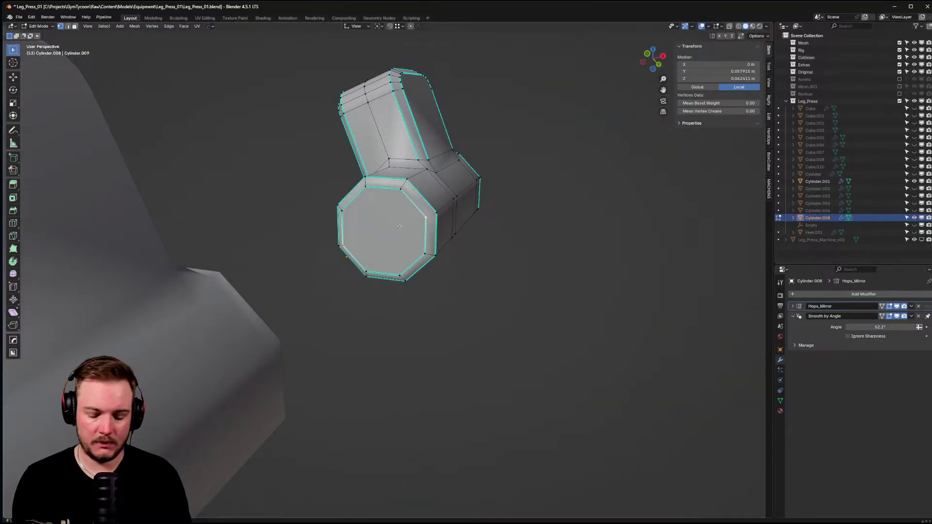
key(j)
shift+click(398, 264)
middle_drag(398, 265, 316, 308)
- Join opposite corner vertices across the upper clamp's second tube end cap and return to Object Mode
click(391, 312)
shift+click(465, 265)
key(j)
shift+middle_drag(437, 271, 427, 262)
click(409, 223)
shift+click(449, 331)
middle_drag(449, 331, 425, 275)
scroll(448, 281, down, 4)
key(Tab)
- Check the lower clamp's divided end cap in Edit Mode by selecting the edges around its inner rim
click(444, 280)
click(339, 277)
key(Tab)
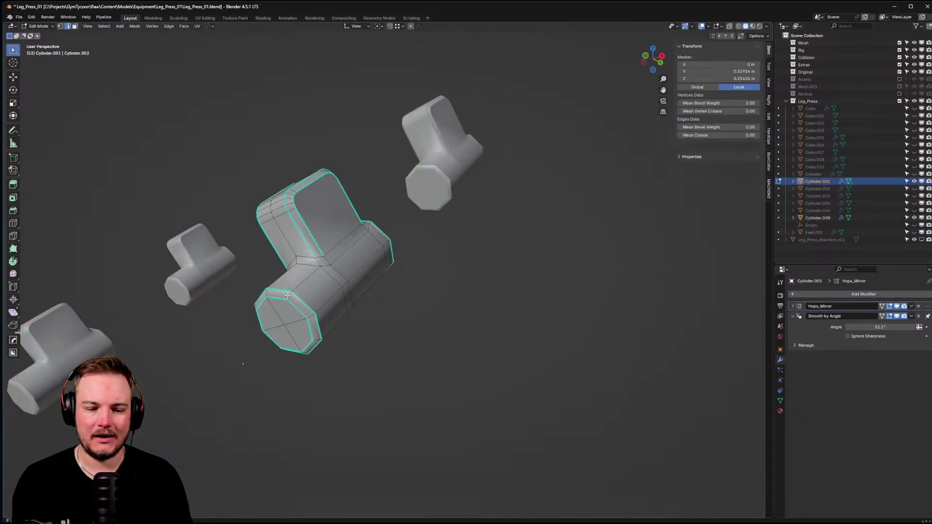
scroll(315, 281, up, 2)
shift+click(257, 292)
double_click(256, 292)
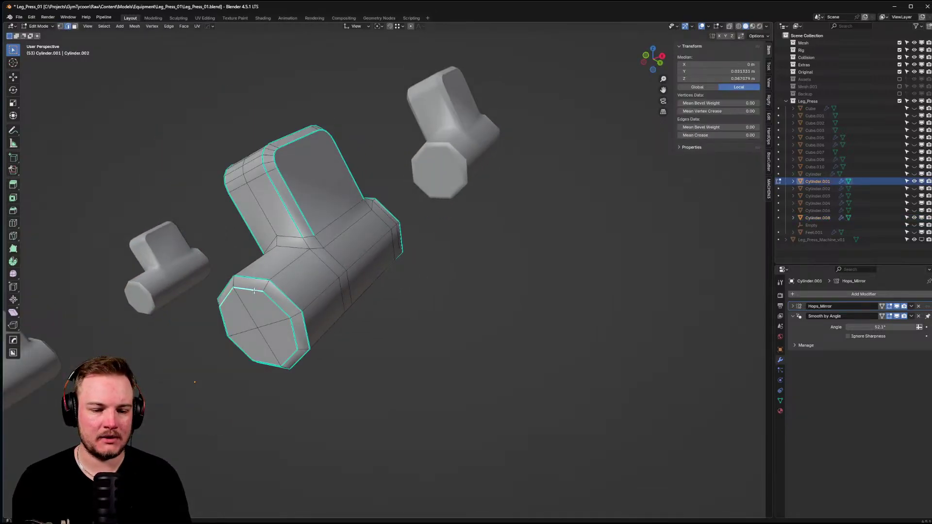
key(Tab)
- Clear the custom split normals data from the upper clamp, Cylinder.008, and the lower clamp, Cylinder.001
click(314, 248)
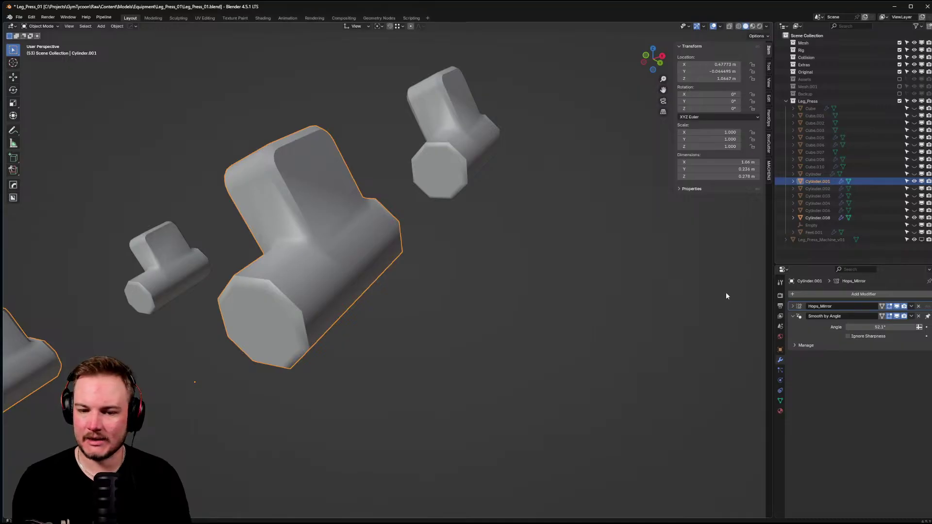
shift+click(479, 129)
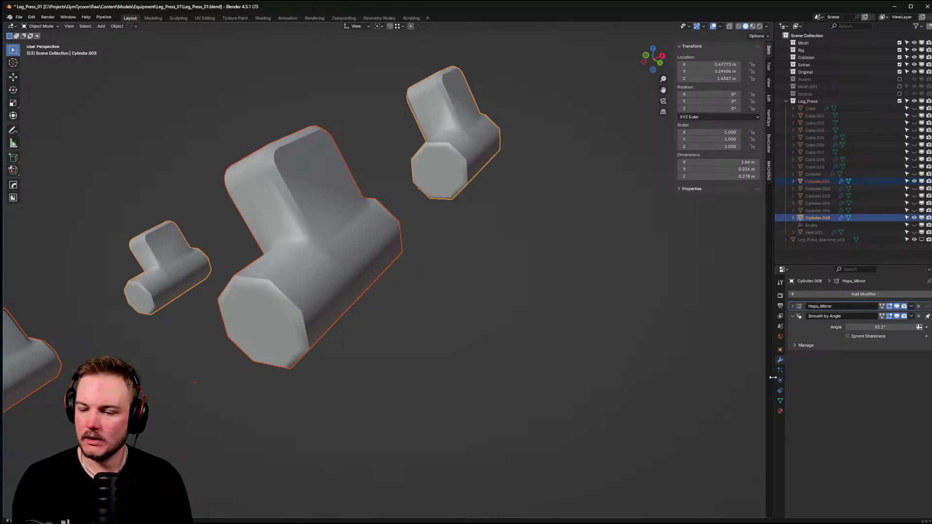
click(780, 401)
click(801, 455)
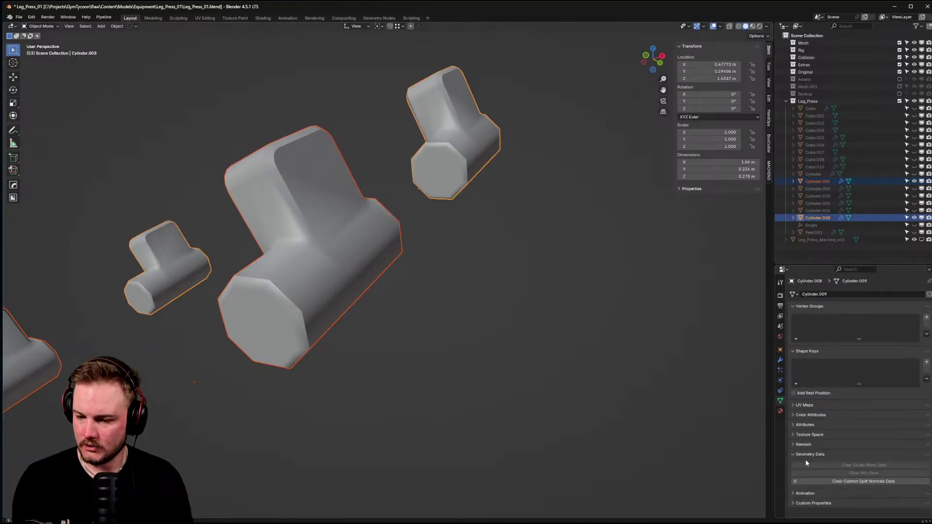
middle_drag(463, 270, 458, 262)
click(458, 262)
scroll(459, 257, up, 4)
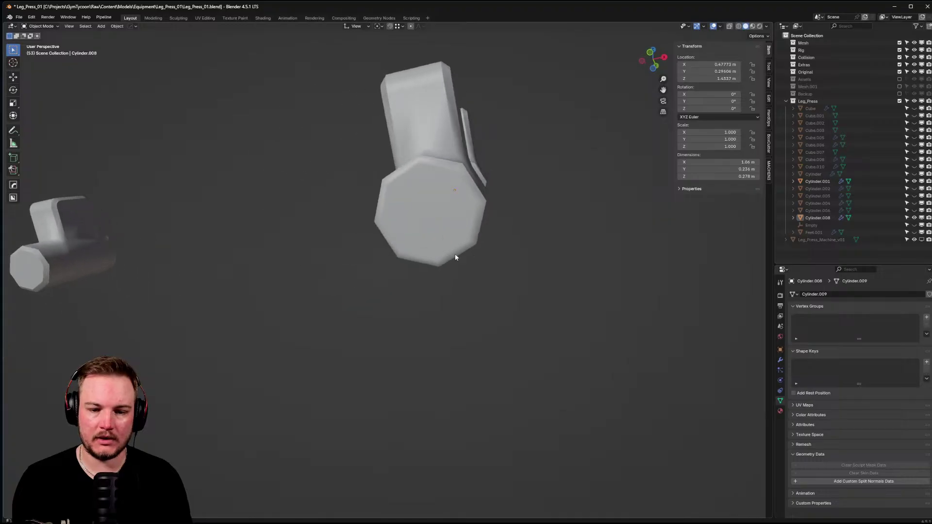
click(459, 252)
click(863, 482)
middle_drag(552, 293, 431, 235)
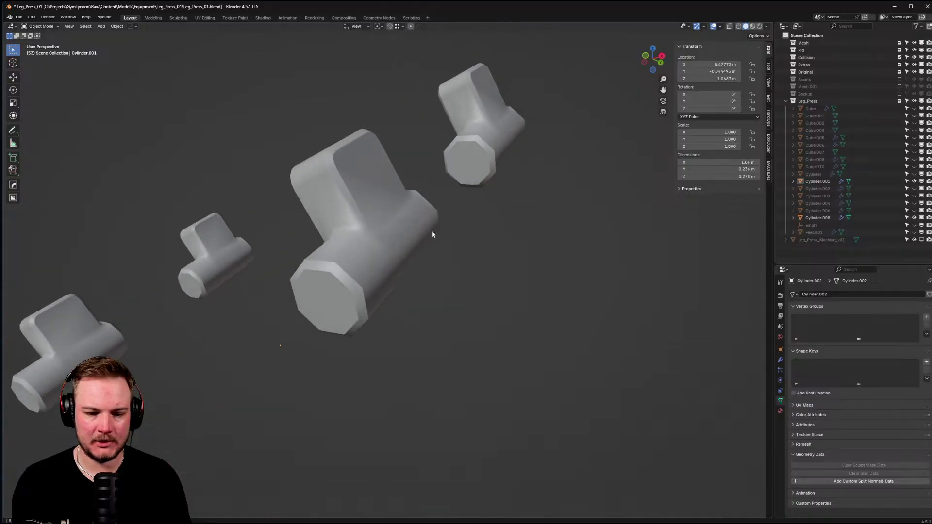
- Unhide all parts of the leg press and isolate the rod mounting blocks, Cube.006
scroll(431, 235, down, 6)
key(alt+h)
key(alt+a)
mouse_move(514, 281)
middle_down()
mouse_move(537, 232)
mouse_move(565, 227)
mouse_move(535, 249)
mouse_move(532, 235)
mouse_move(508, 270)
middle_up()
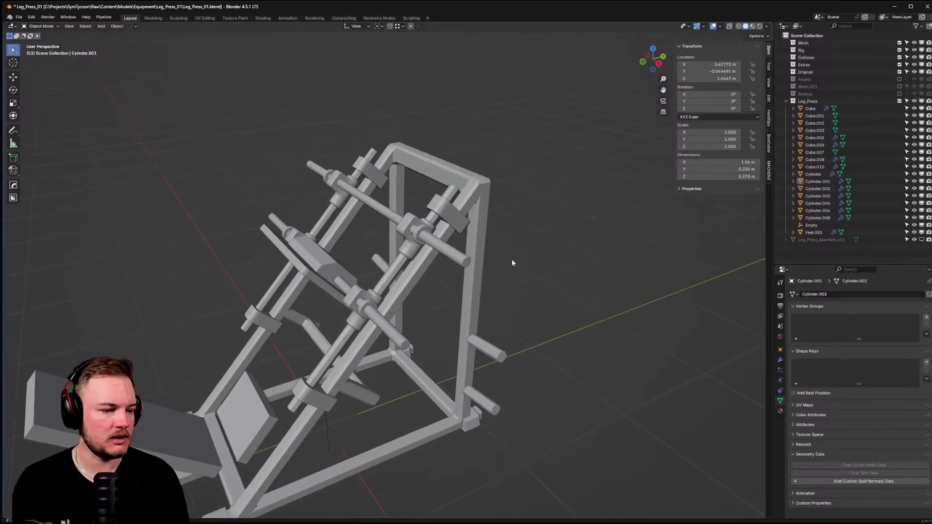
middle_drag(540, 194, 445, 249)
click(344, 348)
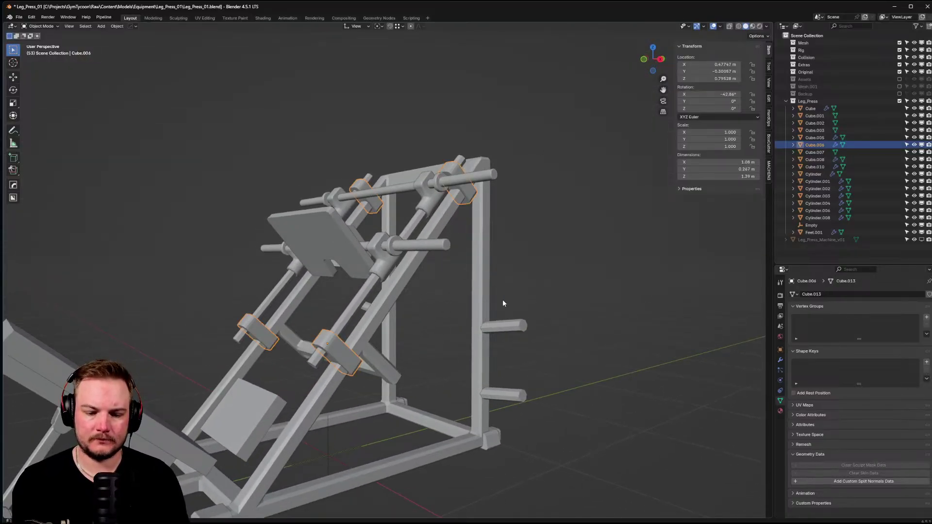
key(shift+h)
- Examine the mounting blocks' mesh topology in Edit Mode and their modifier stack
scroll(504, 187, up, 4)
middle_drag(505, 187, 402, 272)
key(Tab)
click(413, 273)
key(Tab)
click(421, 217)
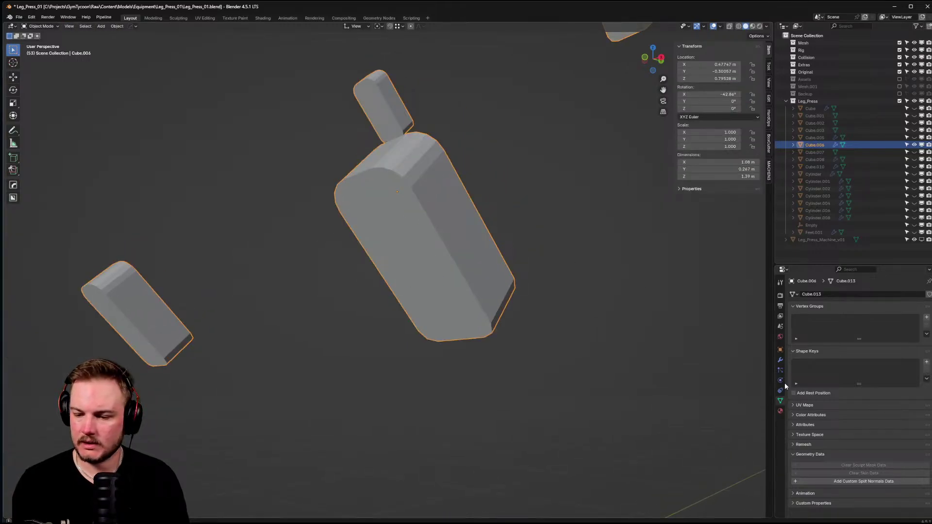
click(781, 362)
middle_drag(514, 286, 411, 306)
key(Tab)
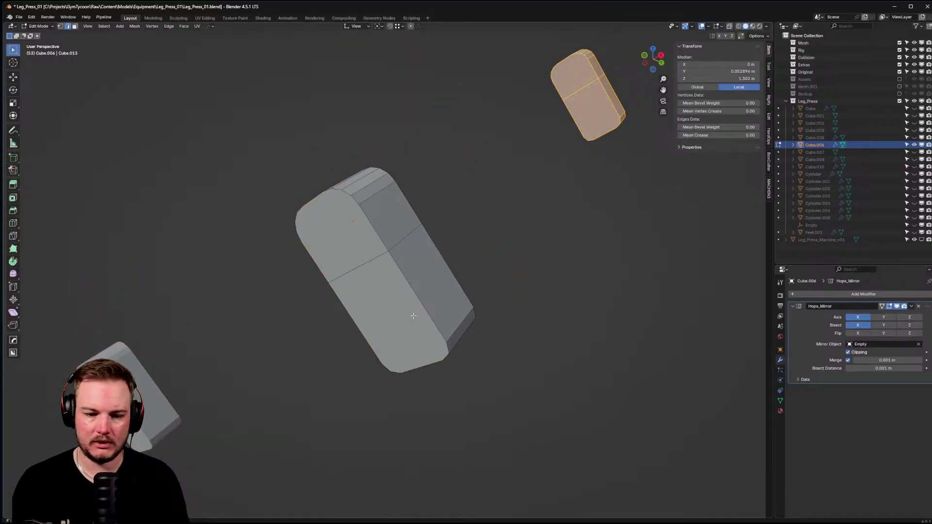
key(alt+a)
middle_drag(366, 262, 418, 274)
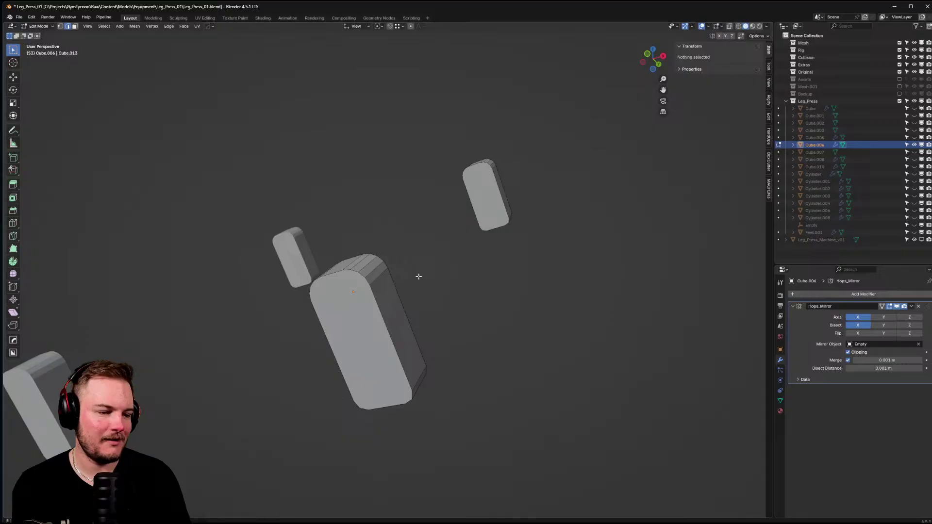
middle_drag(417, 277, 410, 284)
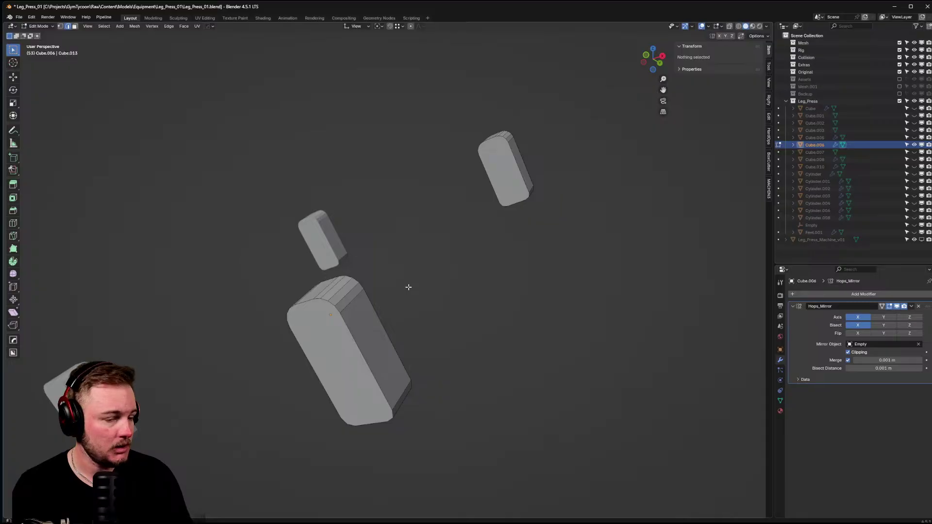
shift+middle_drag(376, 314, 385, 289)
key(Tab)
click(364, 290)
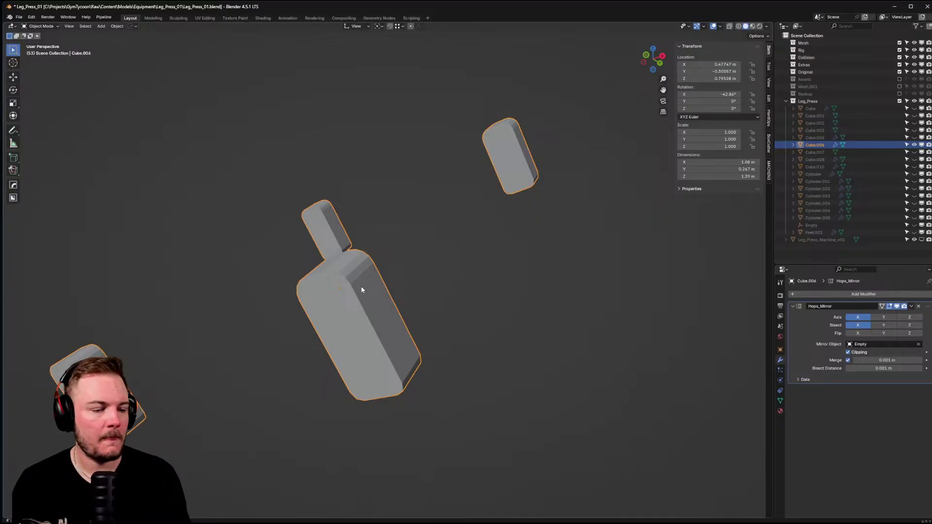
middle_drag(397, 212, 408, 204)
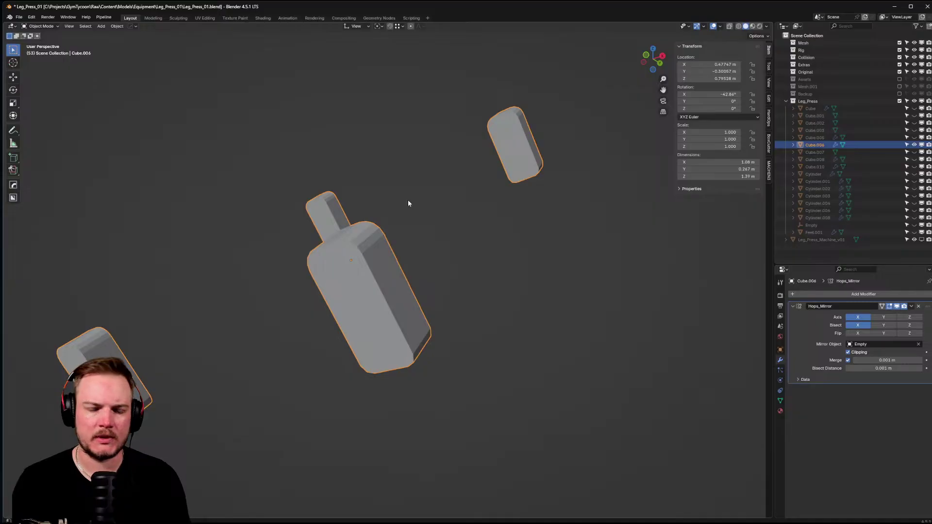
middle_drag(405, 201, 362, 250)
key(Tab)
click(378, 290)
key(Tab)
click(380, 261)
mouse_move(400, 213)
middle_down()
mouse_move(413, 183)
mouse_move(405, 201)
mouse_move(422, 202)
mouse_move(409, 212)
middle_up()
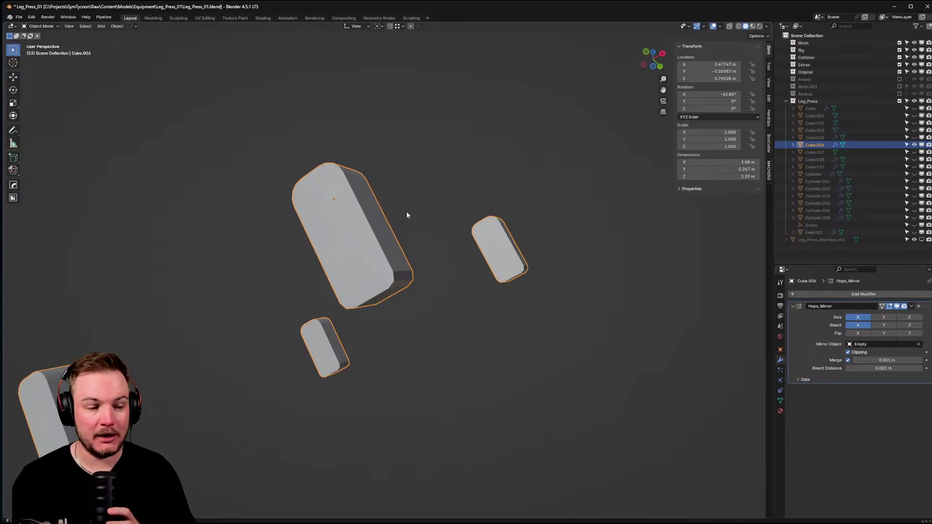
middle_drag(374, 208, 365, 221)
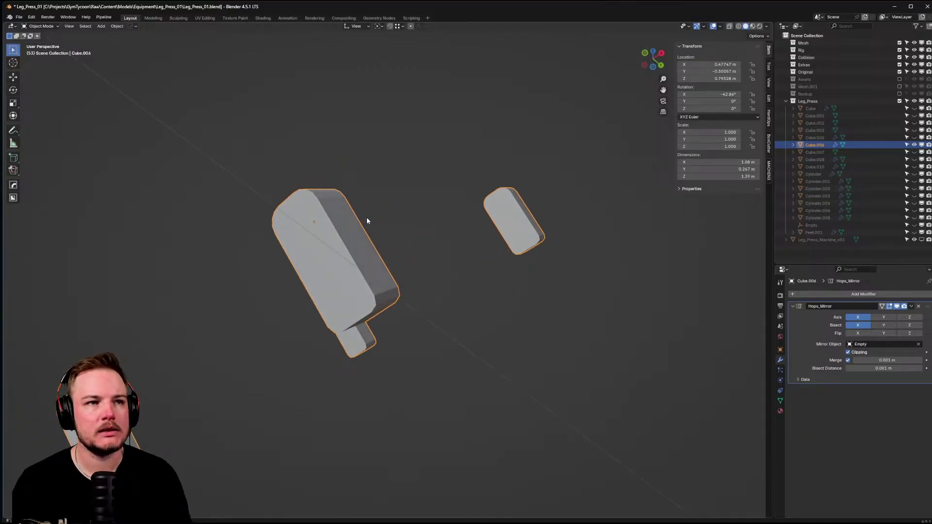
middle_drag(365, 238, 381, 240)
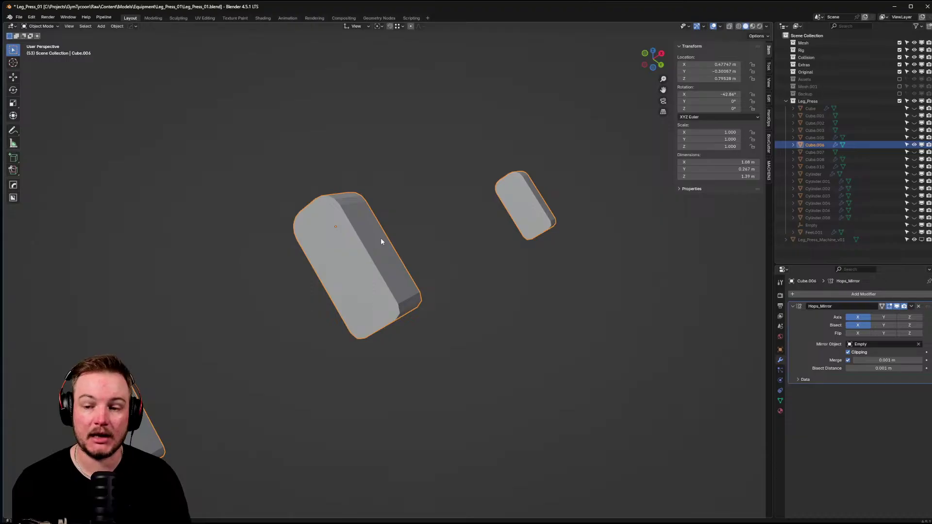
mouse_move(381, 241)
middle_down()
mouse_move(387, 250)
mouse_move(399, 239)
middle_up()
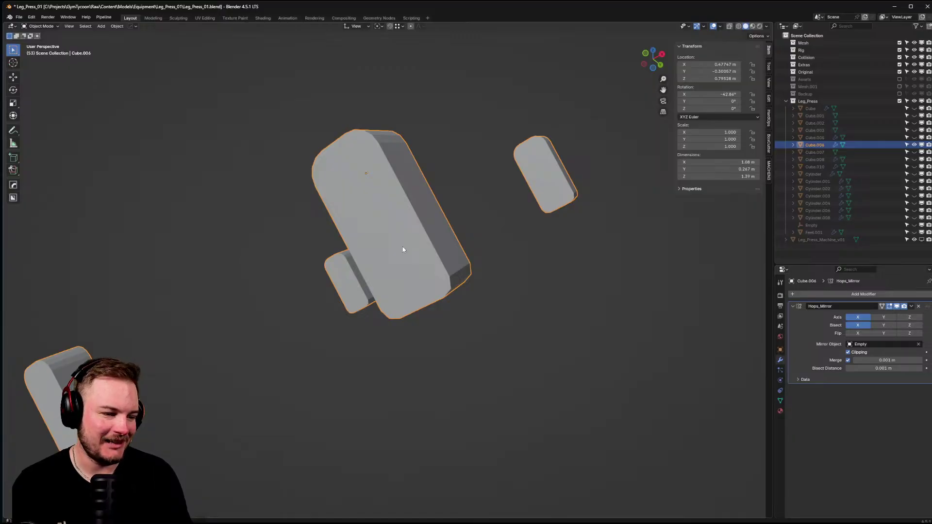
middle_drag(404, 251, 406, 255)
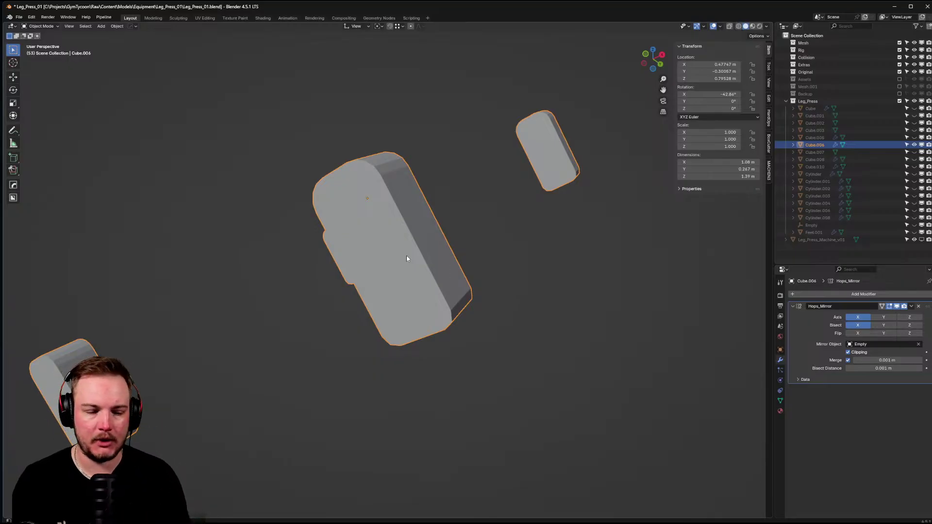
- Add a new 60° HardOps Bevel to the mounting blocks with one segment and a width of 0.0090
middle_drag(406, 259, 426, 250)
key(q)
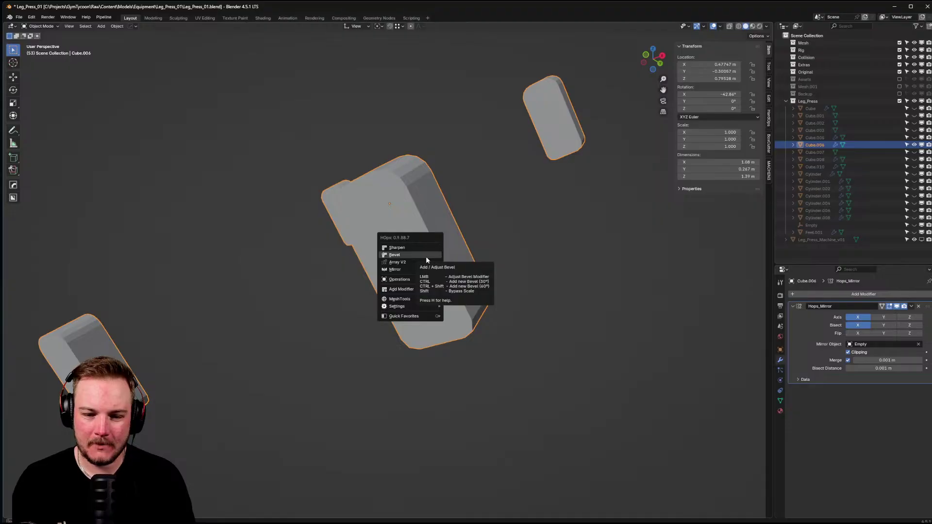
ctrl+shift+click(426, 257)
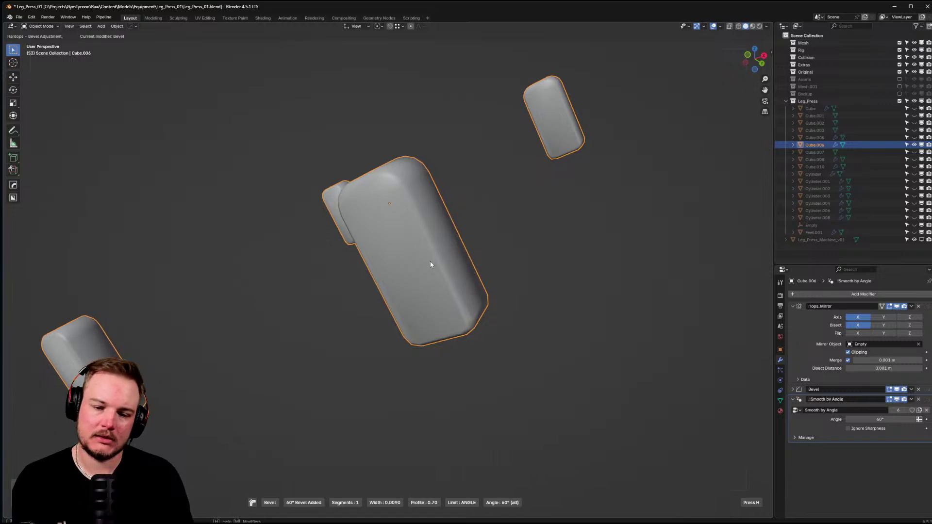
click(430, 265)
- Apply HardOps Sharpen to the beveled mounting blocks and check their shading
key(q)
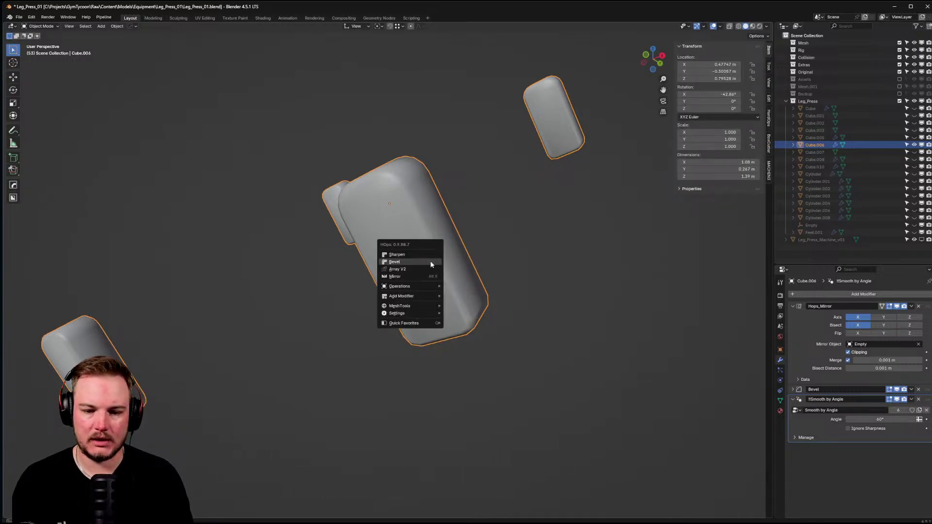
click(427, 255)
middle_drag(427, 254, 454, 215)
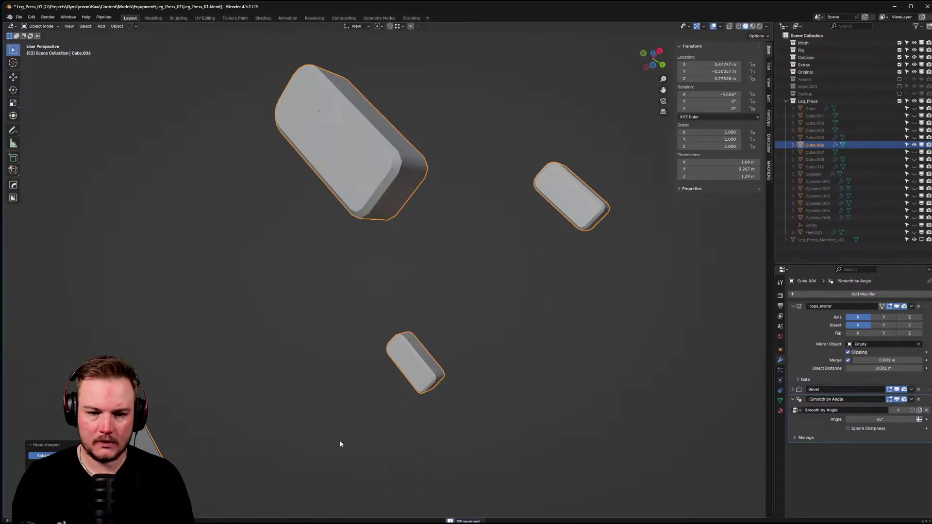
middle_drag(394, 365, 742, 190)
- Run HardOps Sharpen once more on the mounting blocks with 60° sharpness and 60° auto smooth
click(769, 171)
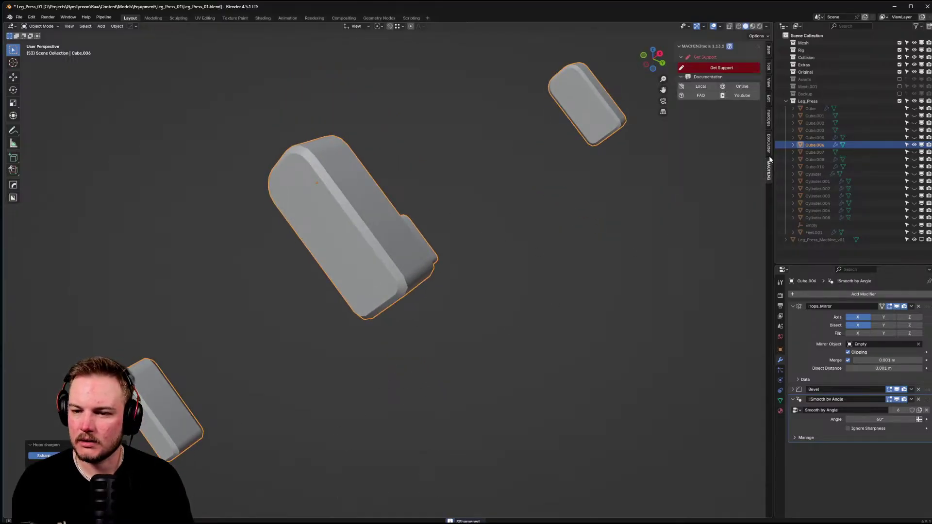
click(769, 146)
click(767, 121)
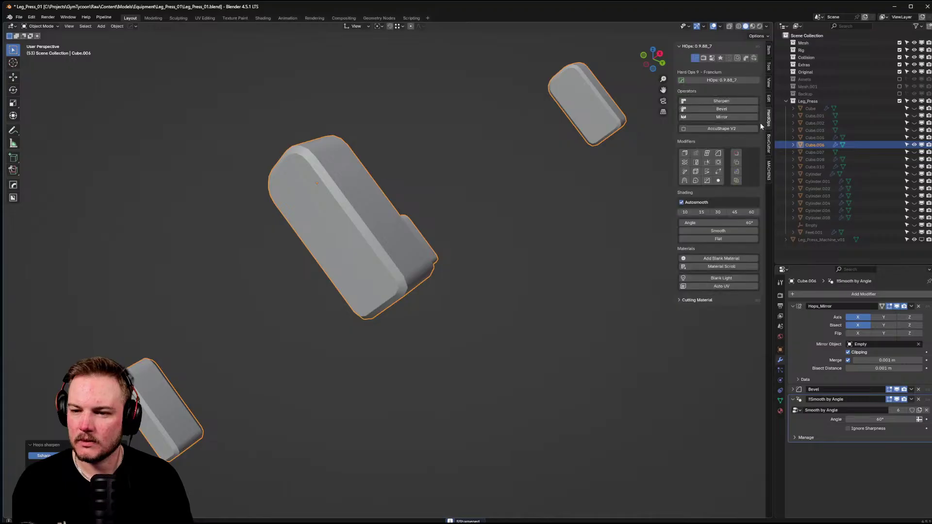
click(722, 101)
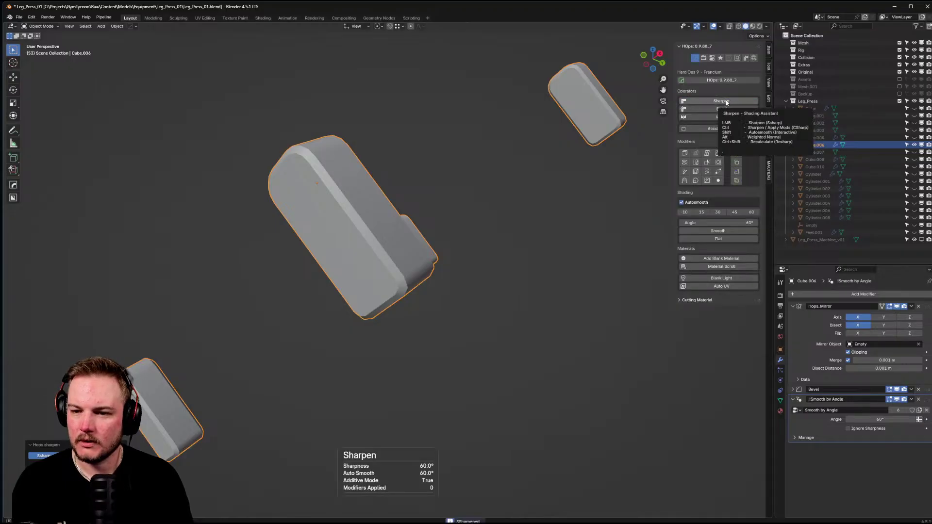
middle_drag(467, 257, 459, 235)
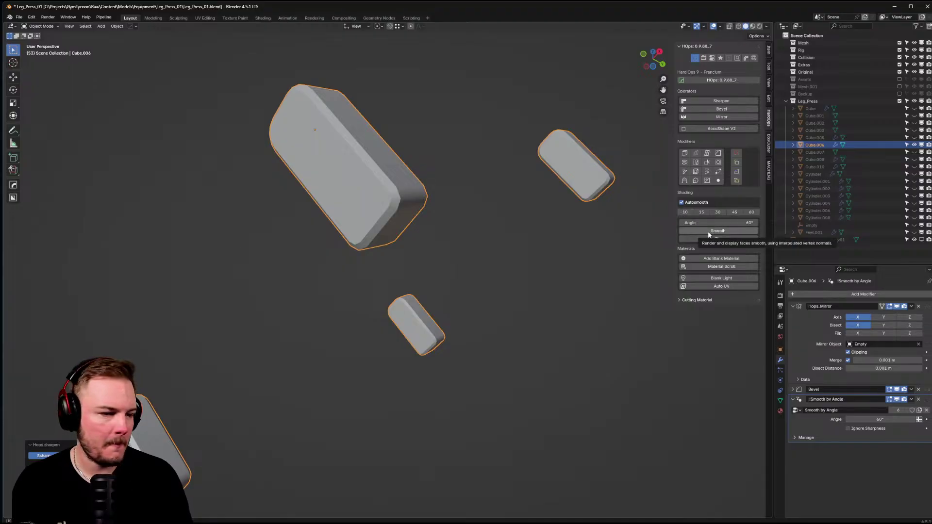
mouse_move(514, 260)
middle_down()
mouse_move(497, 264)
mouse_move(578, 257)
mouse_move(549, 259)
mouse_move(517, 281)
mouse_move(504, 267)
mouse_move(511, 256)
middle_up()
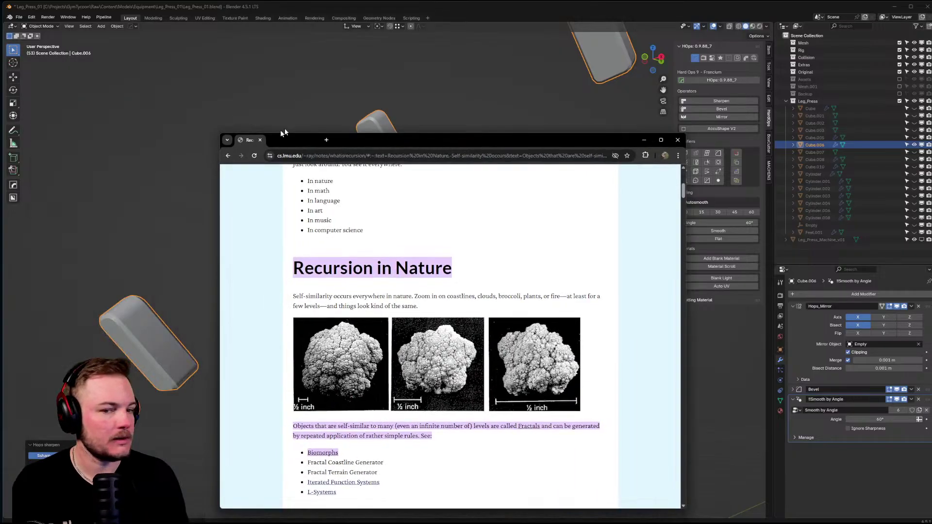
- Read the web page's sections on recursion in nature, recursive definitions and generating sequences with recursion
drag(281, 132, 113, 35)
scroll(107, 262, up, 1)
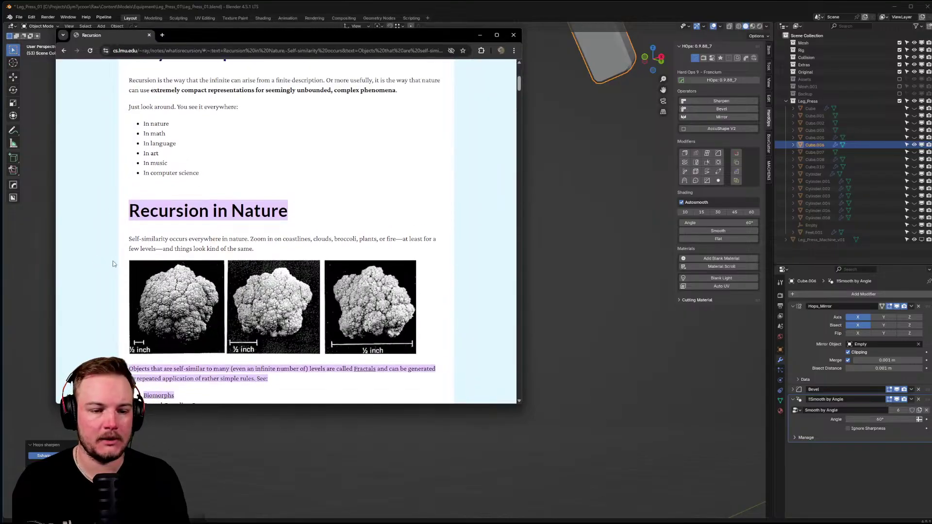
ctrl+scroll(107, 262, up, 4)
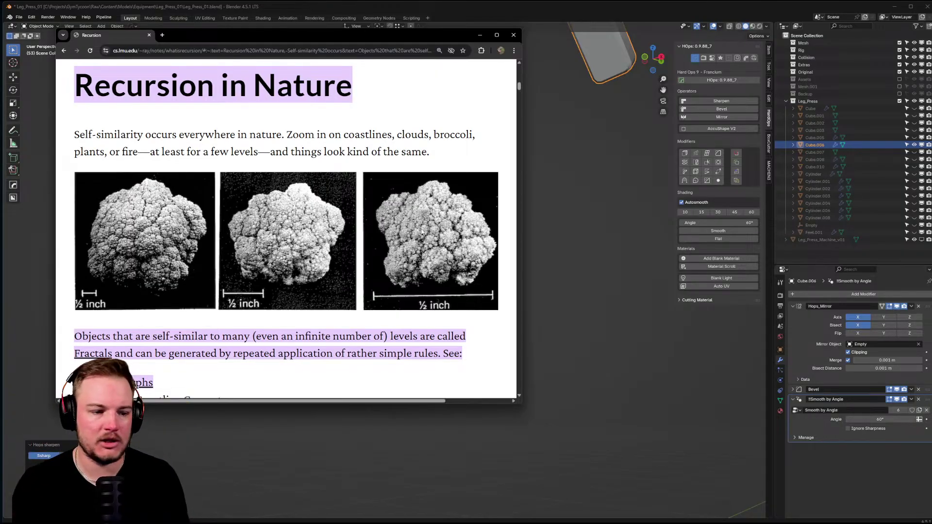
scroll(358, 250, down, 10)
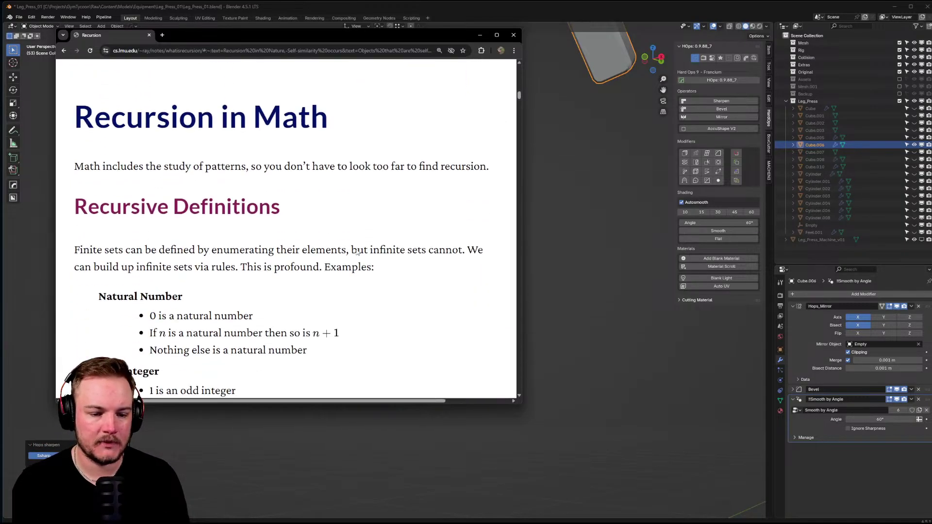
scroll(356, 250, down, 20)
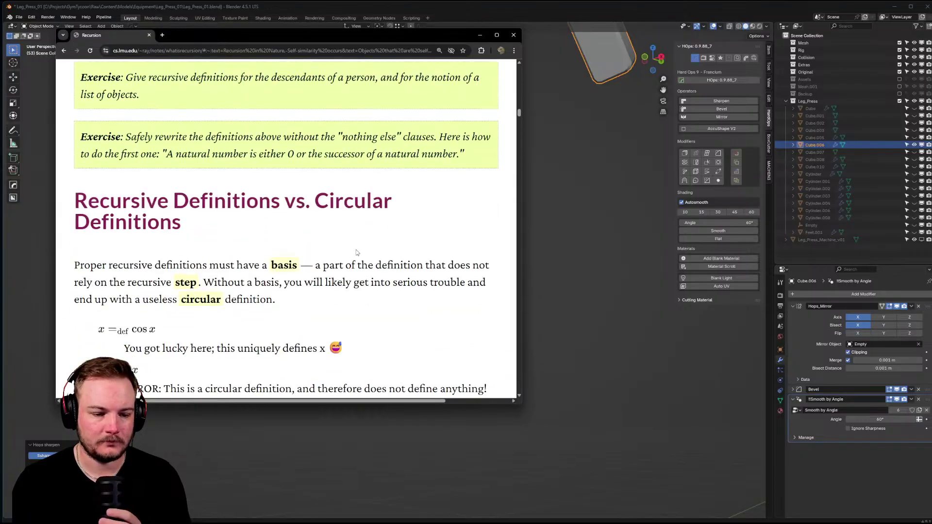
scroll(357, 252, down, 2)
scroll(232, 230, down, 4)
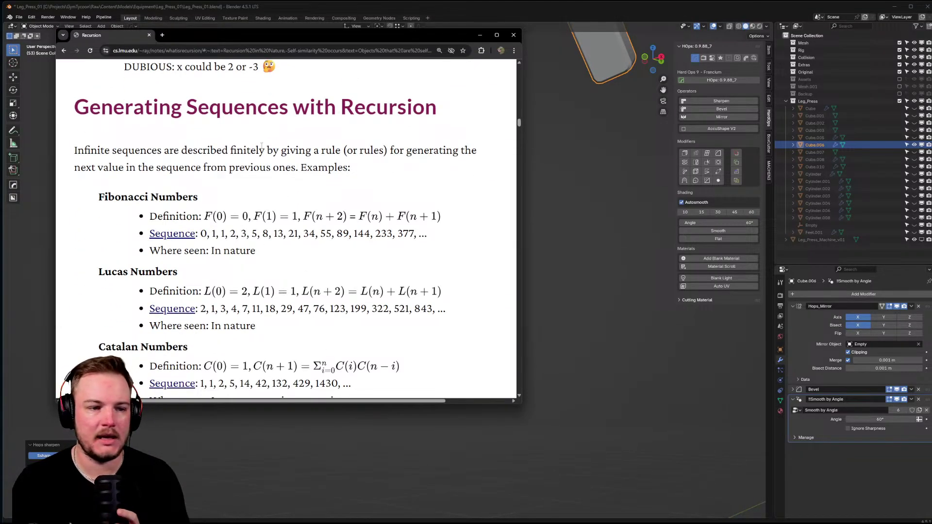
drag(121, 38, 0, 72)
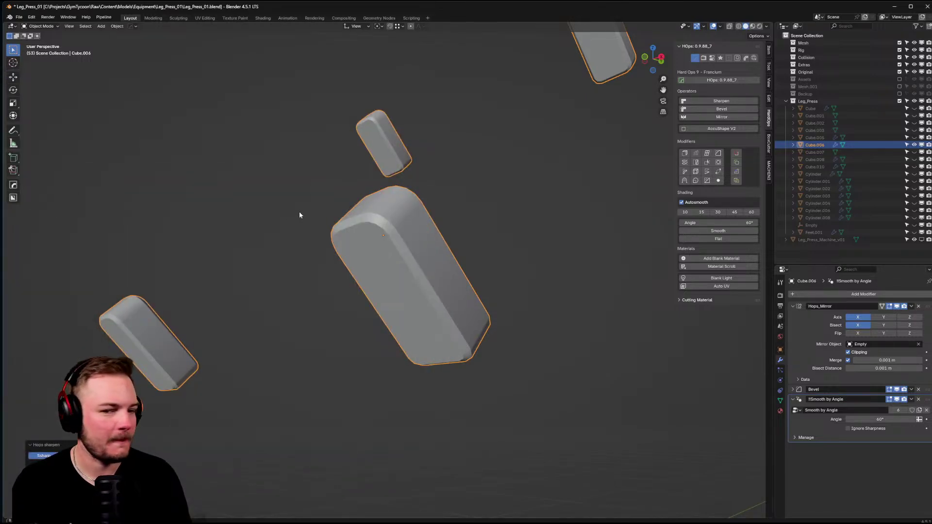
- Bring the rest of the leg press machine back into view around the isolated mounting blocks
scroll(299, 215, down, 5)
scroll(340, 225, down, 5)
scroll(364, 235, up, 4)
middle_drag(386, 257, 402, 238)
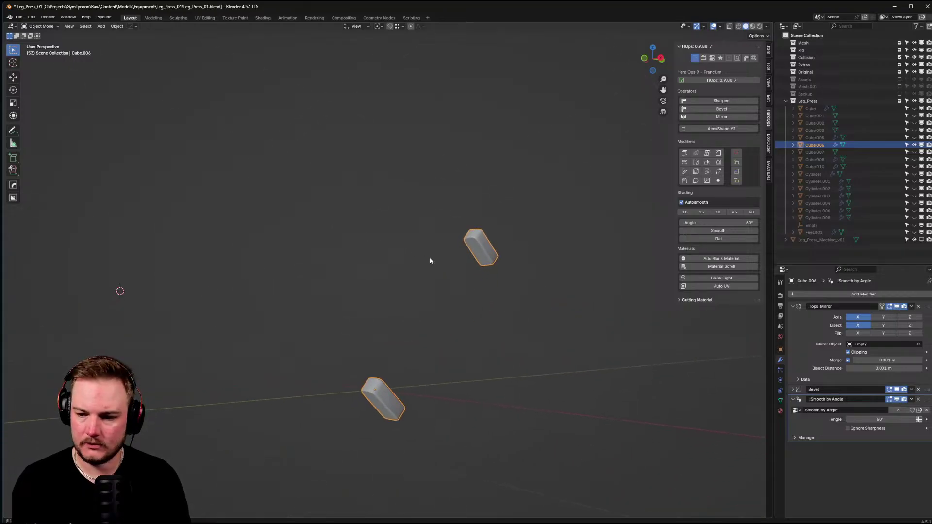
click(793, 307)
click(793, 326)
scroll(540, 296, down, 8)
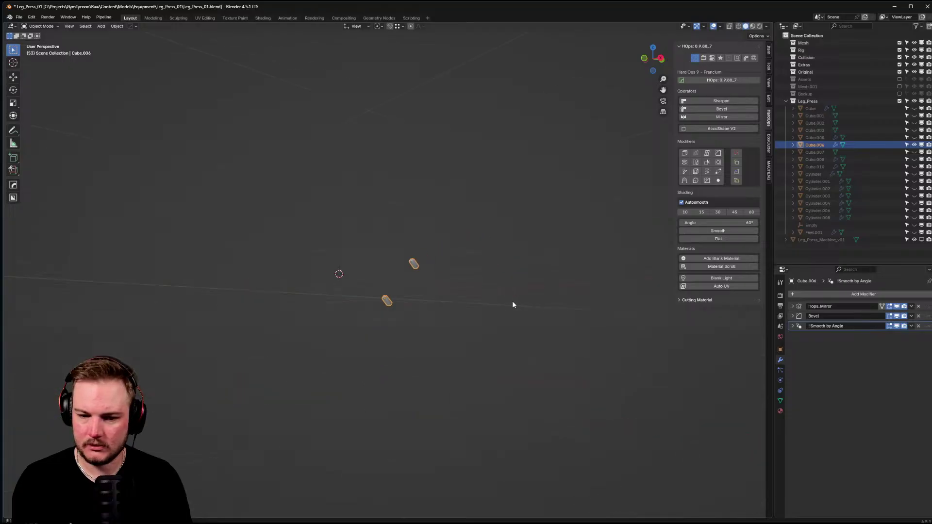
scroll(509, 303, up, 5)
key(ctrl+z)
key(ctrl+shift+z)
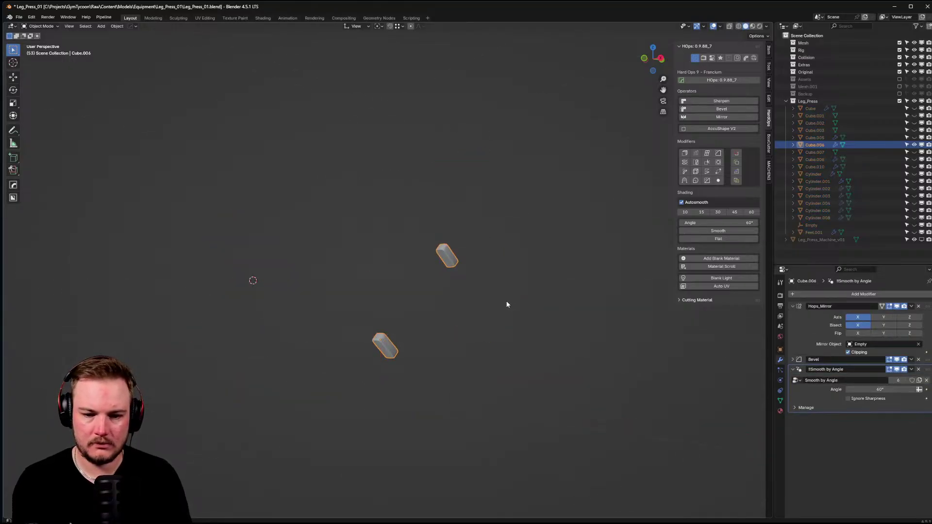
key(ctrl+z)
key(ctrl+z)
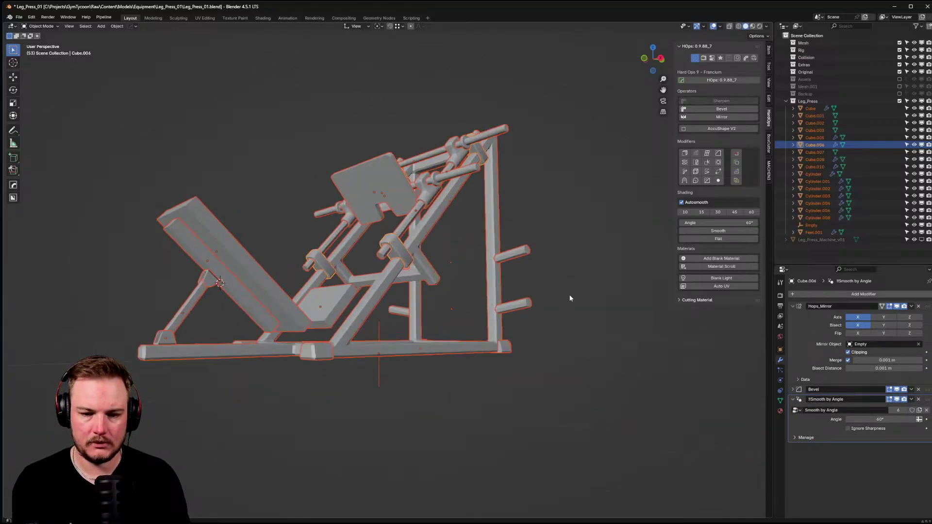
- Add a 60° HardOps Bevel with three segments to the guide rods running through the mounting blocks
scroll(570, 310, up, 3)
middle_drag(571, 311, 383, 302)
click(621, 324)
click(360, 323)
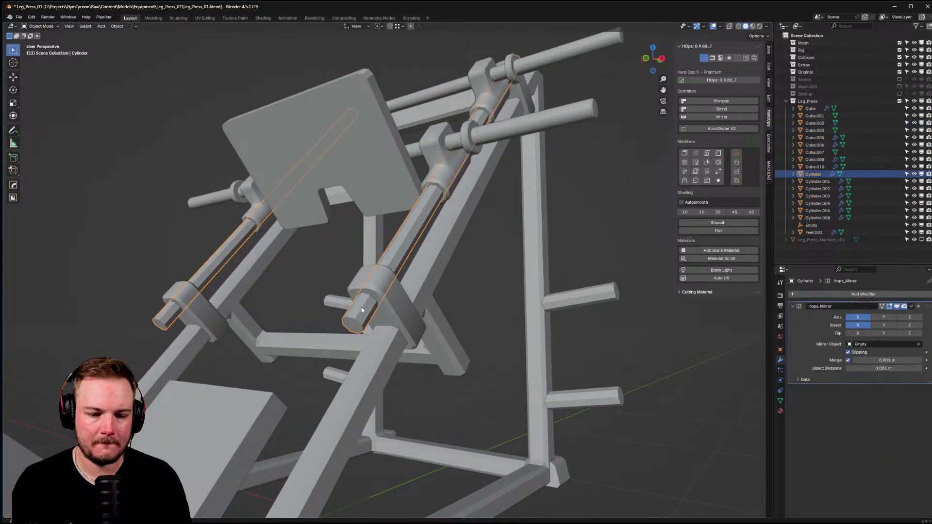
key(Tab)
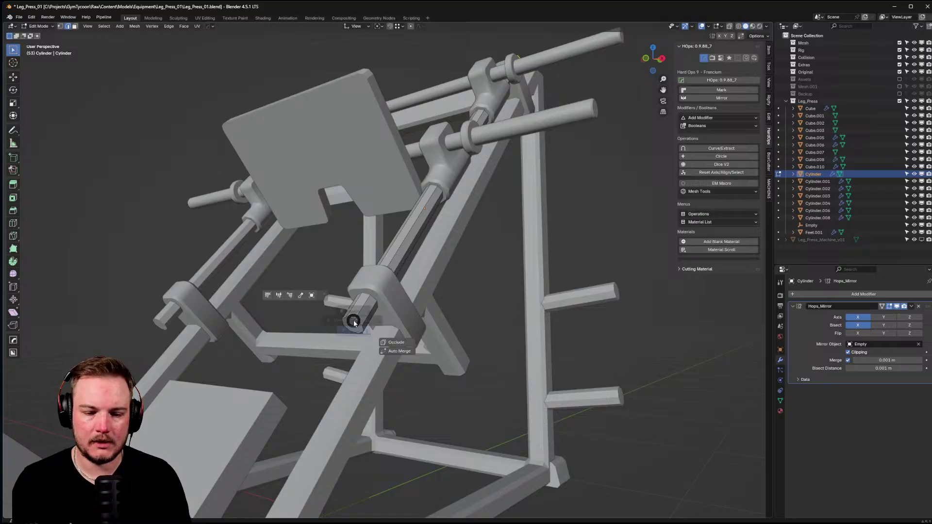
key(Tab)
key(q)
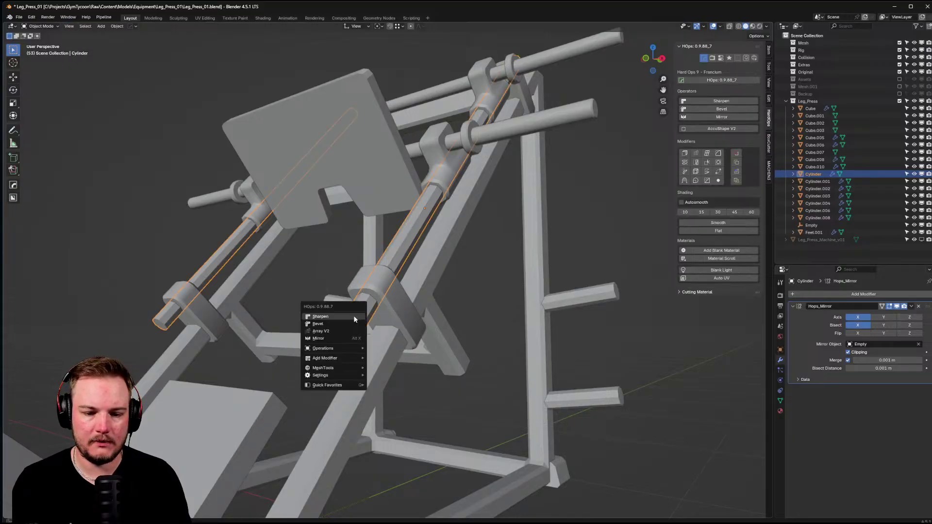
click(352, 320)
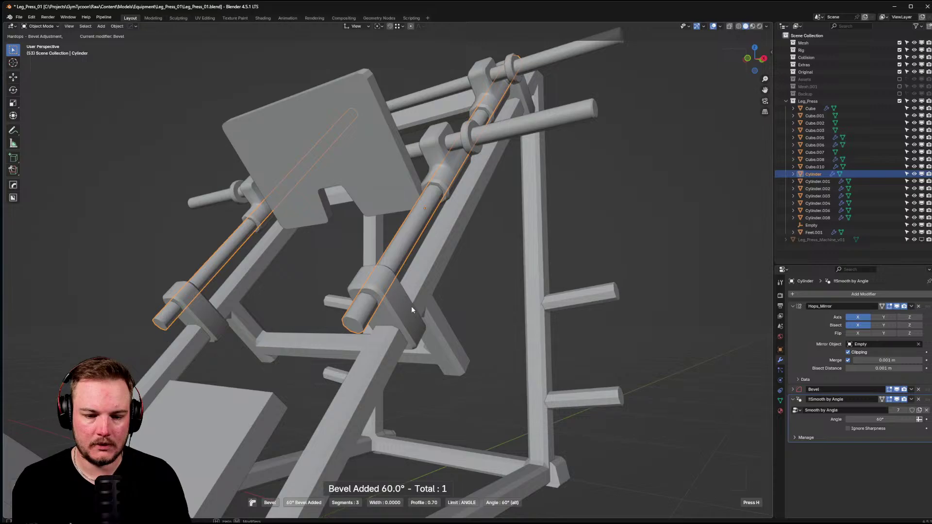
click(378, 392)
key(n)
scroll(373, 386, up, 5)
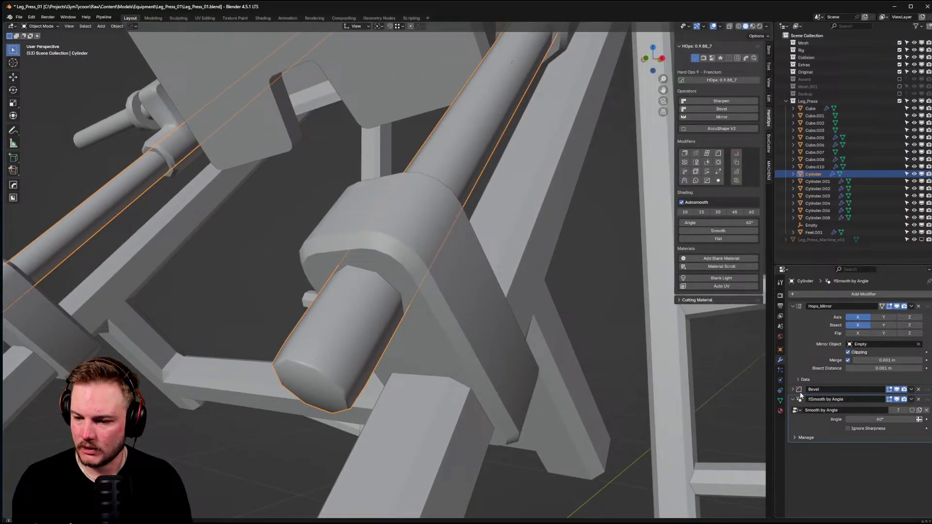
- Open the guide rods' bevel settings, check the rods' transform values and apply their scale
click(794, 389)
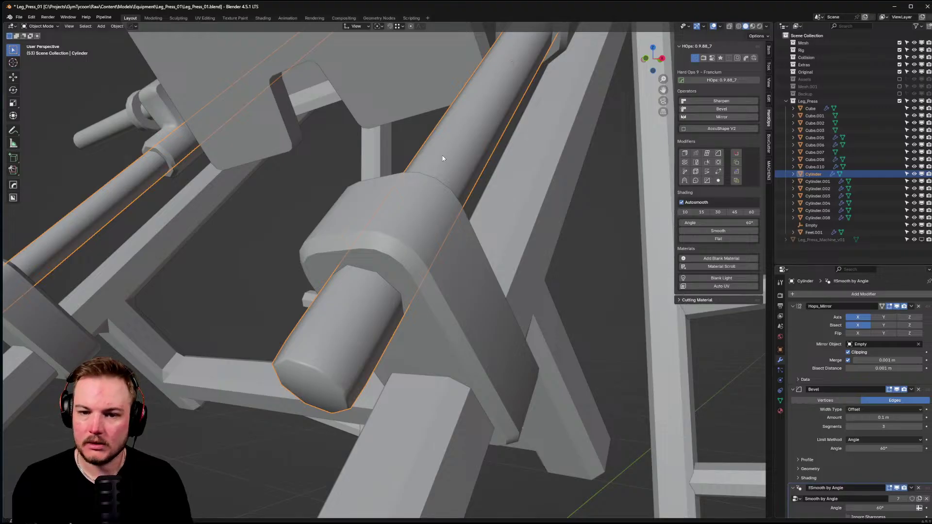
click(769, 49)
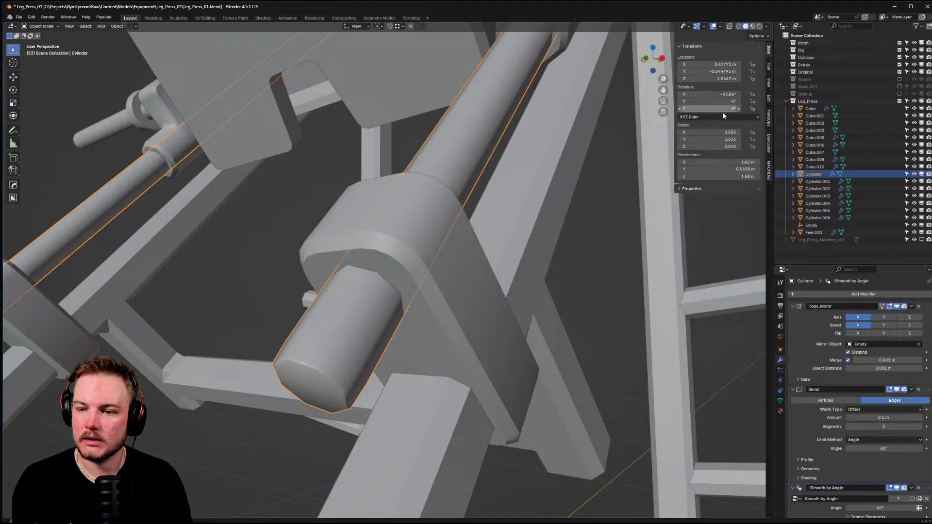
key(ctrl+a)
click(554, 193)
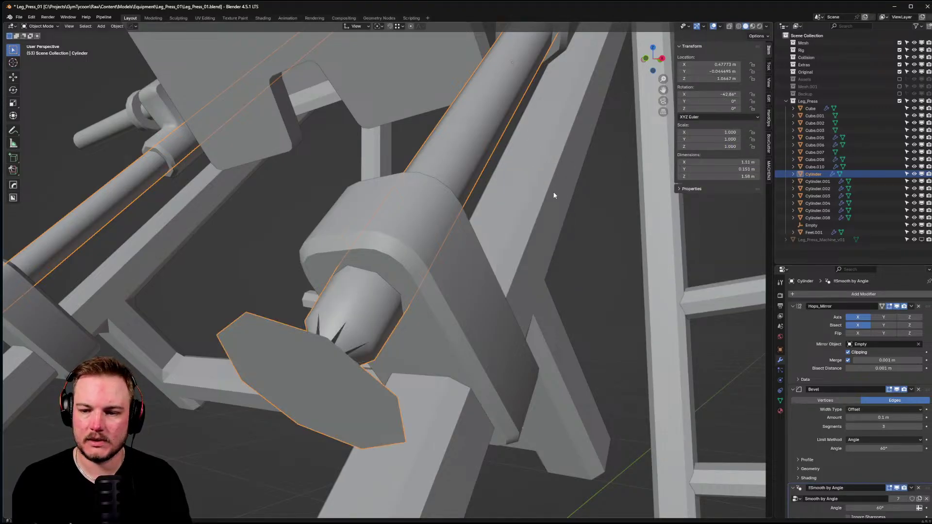
- Set the guide rods' bevel to one segment and an amount of 0.005 m, and apply HardOps Sharpen
drag(856, 417, 828, 417)
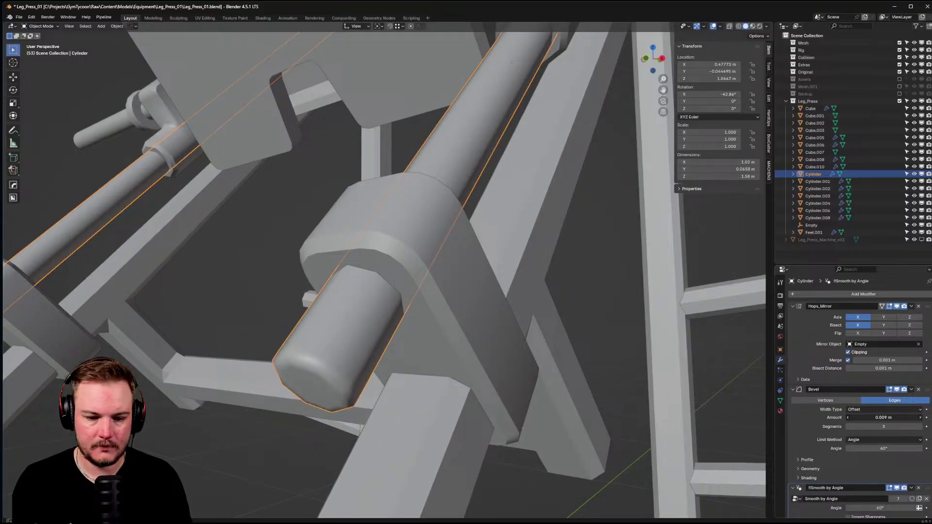
click(849, 427)
click(849, 427)
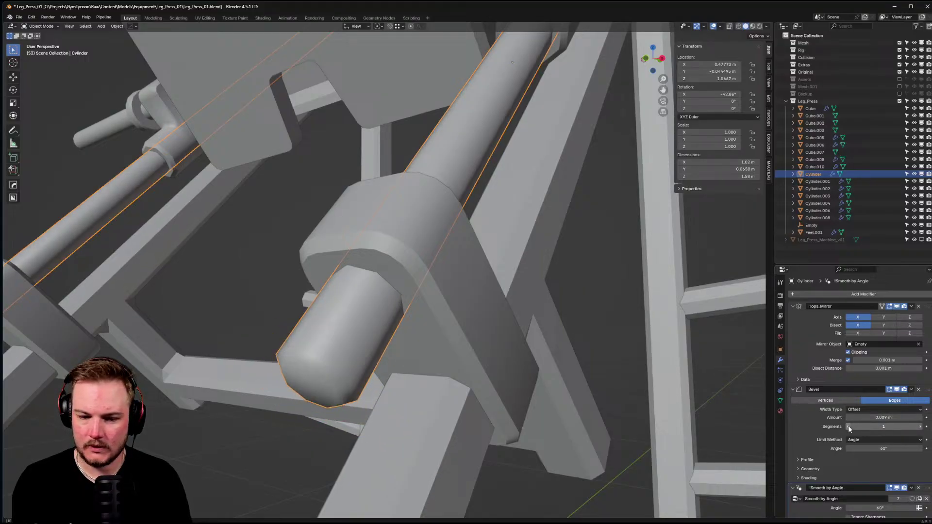
key(q)
click(295, 323)
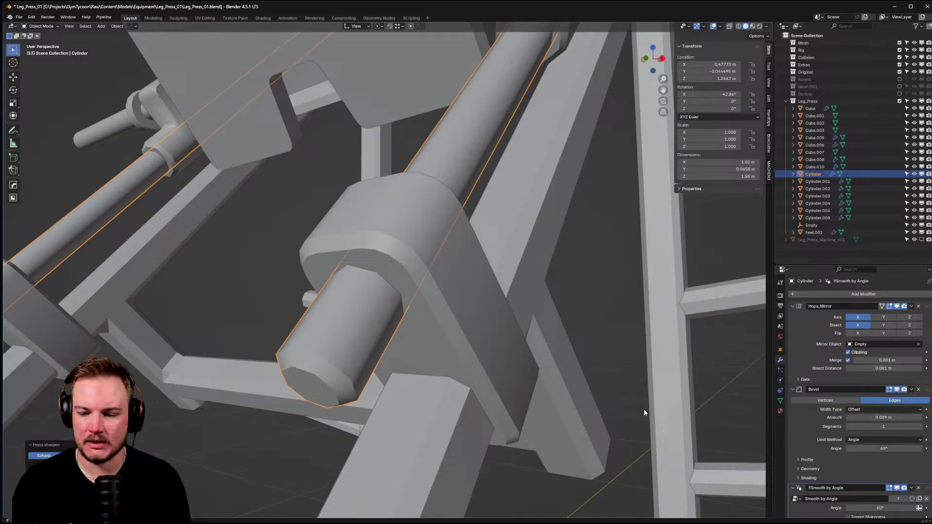
drag(883, 417, 872, 417)
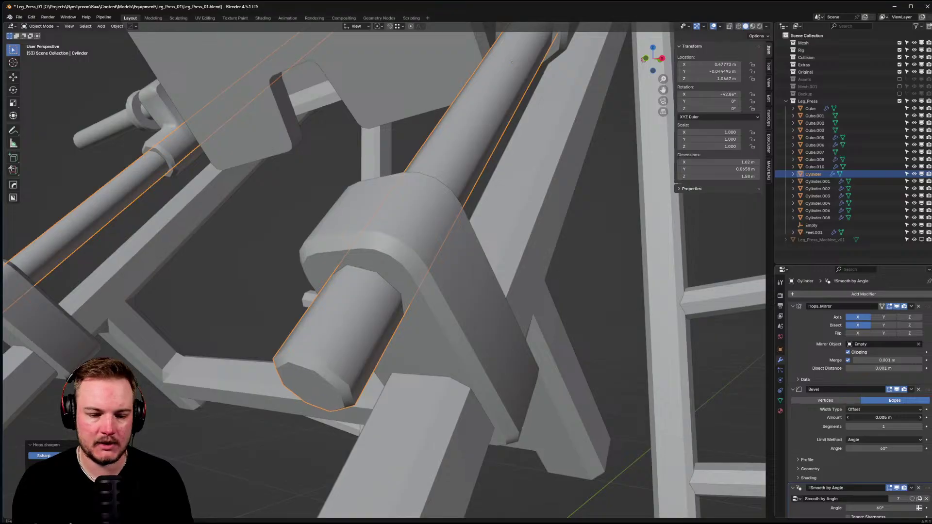
- Adjust the edge marking on the bar clamps where they meet the guide rods
middle_drag(549, 404, 509, 400)
scroll(476, 393, down, 5)
click(631, 362)
scroll(412, 365, up, 6)
middle_drag(412, 365, 536, 167)
click(456, 305)
key(Tab)
key(ctrl+e)
click(495, 240)
key(Tab)
key(Tab)
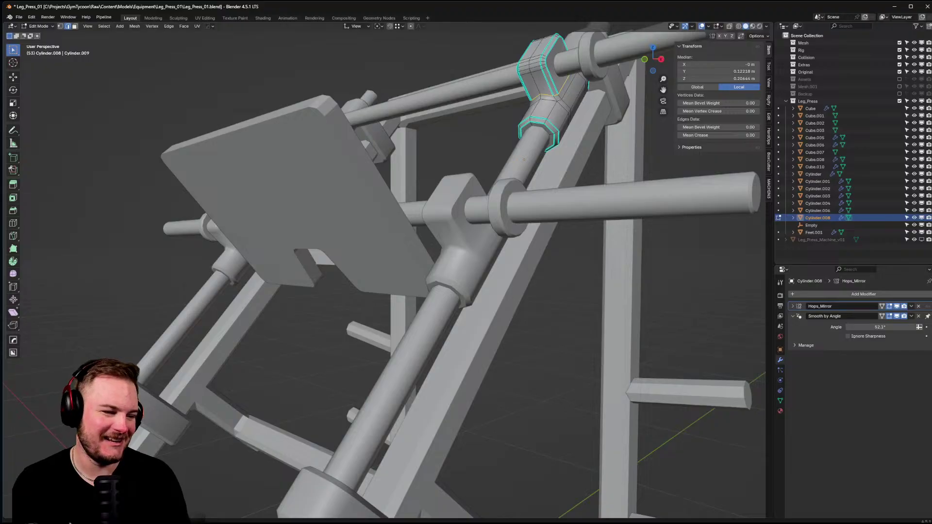
scroll(442, 207, down, 3)
key(Tab)
- Exclude the Leg_Press collection from the view layer and add a cube placed at the world origin
scroll(497, 253, down, 3)
click(497, 252)
middle_drag(497, 253, 461, 246)
middle_drag(457, 298, 480, 237)
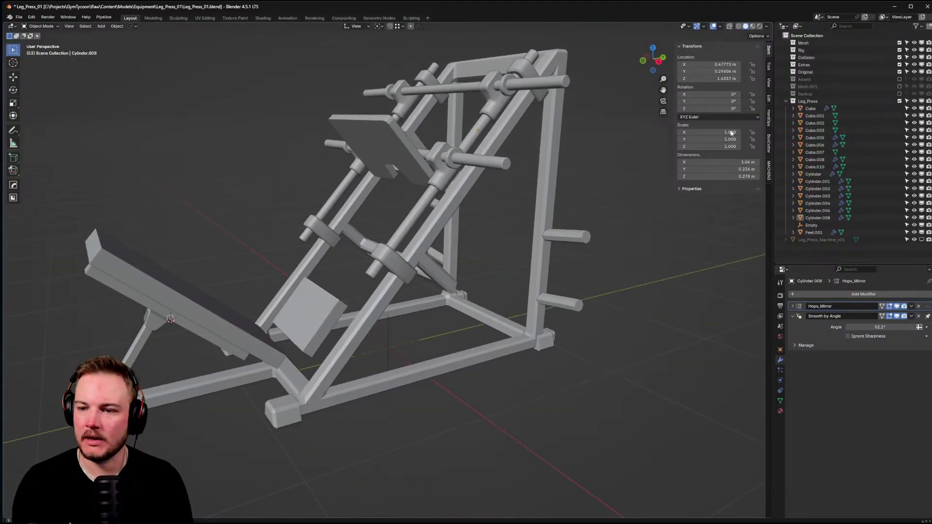
click(899, 101)
key(shift+a)
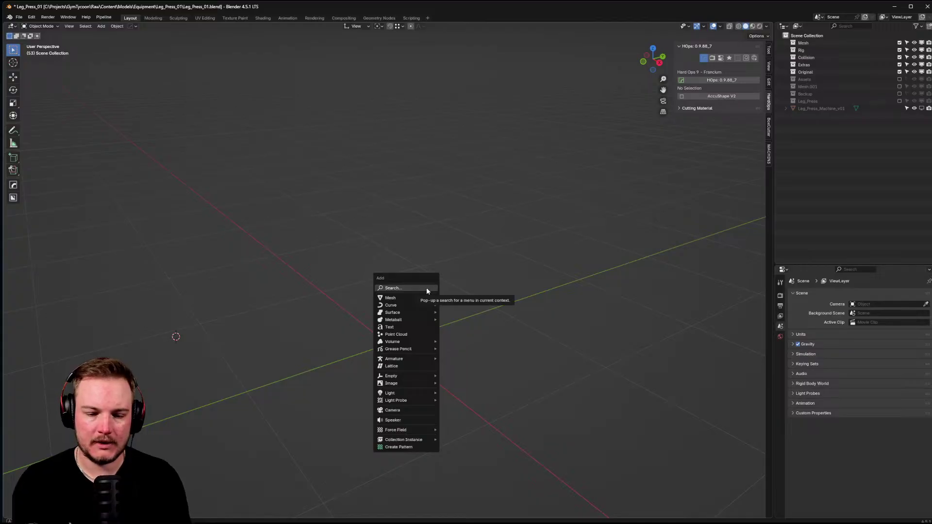
mouse_move(432, 297)
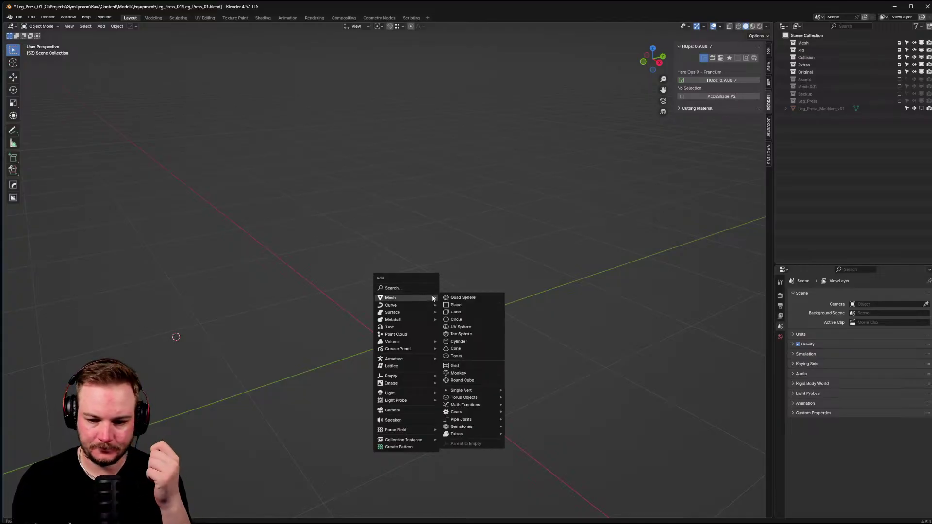
click(454, 313)
scroll(442, 313, down, 4)
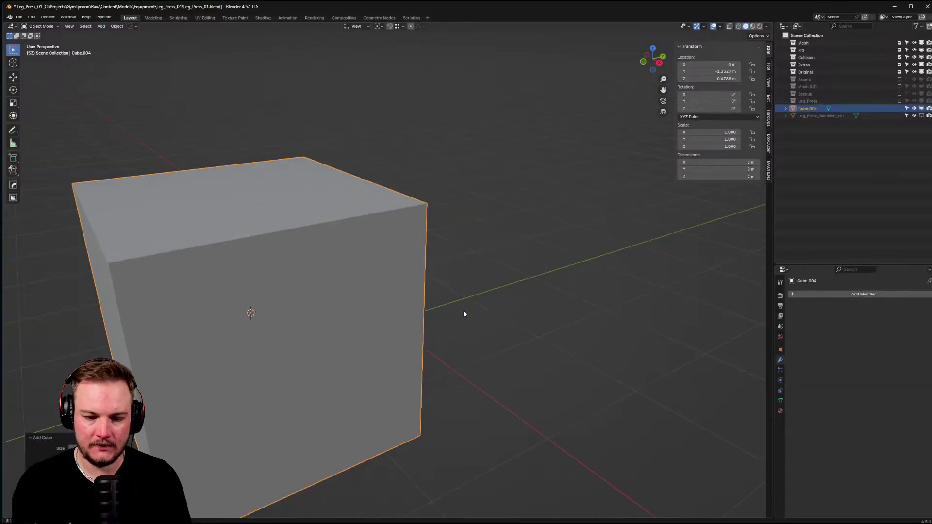
key(alt+g)
middle_drag(412, 307, 421, 315)
scroll(421, 316, down, 2)
- Add two perpendicular centred loop cuts that cross in the middle of the cube's top face
key(Tab)
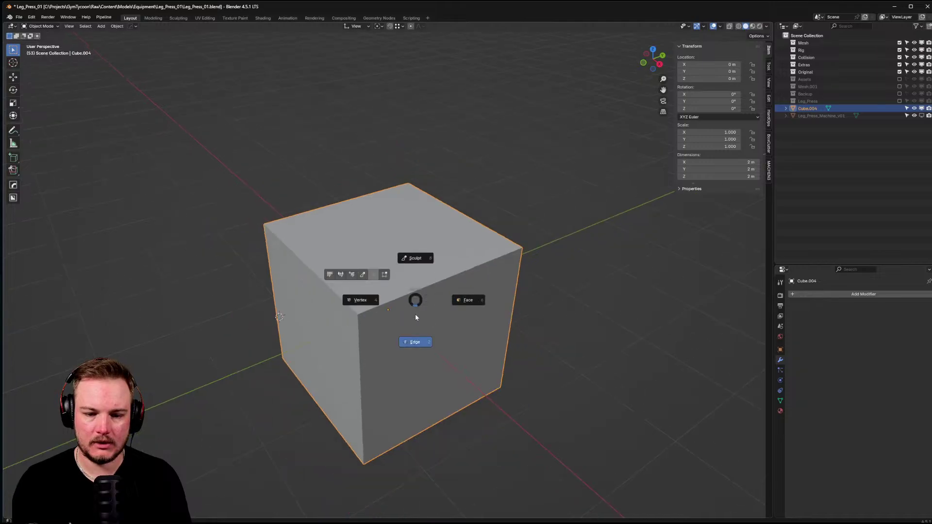
click(416, 318)
key(ctrl+r)
click(349, 199)
right_click(350, 199)
key(ctrl+r)
click(394, 241)
right_click(394, 241)
- Bevel the vertex at the centre of the cube's top face into a multi-segment star-shaped patch
key(Tab)
click(391, 248)
click(388, 235)
key(ctrl+shift+b)
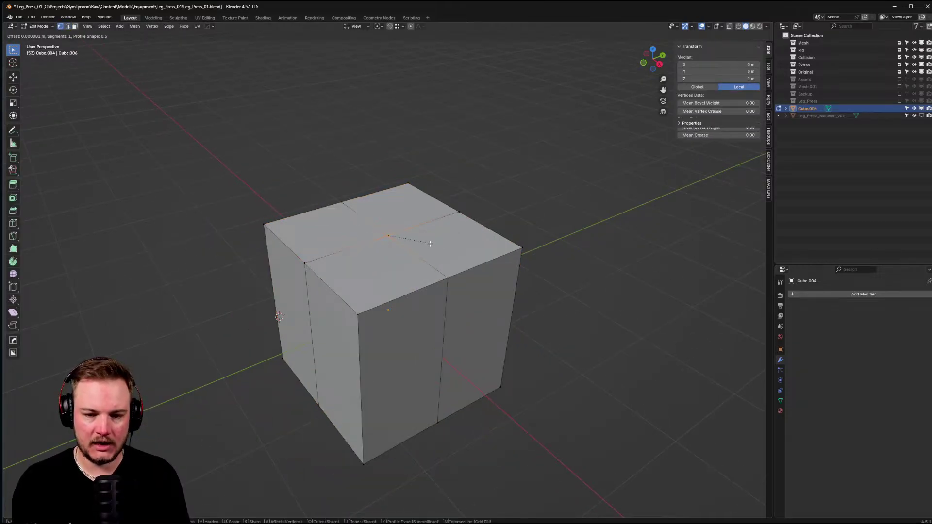
click(481, 262)
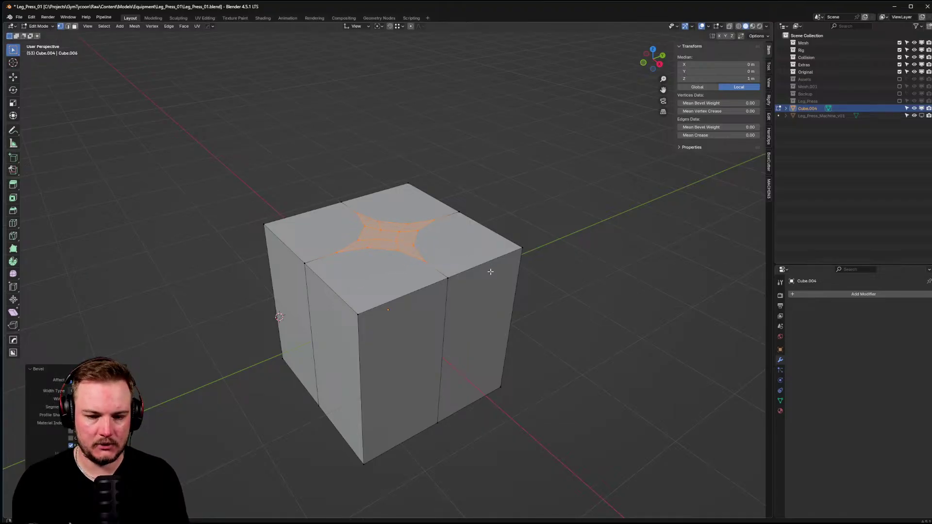
- Try to round the star-shaped patch on the cube's top face with To Sphere
scroll(451, 265, up, 2)
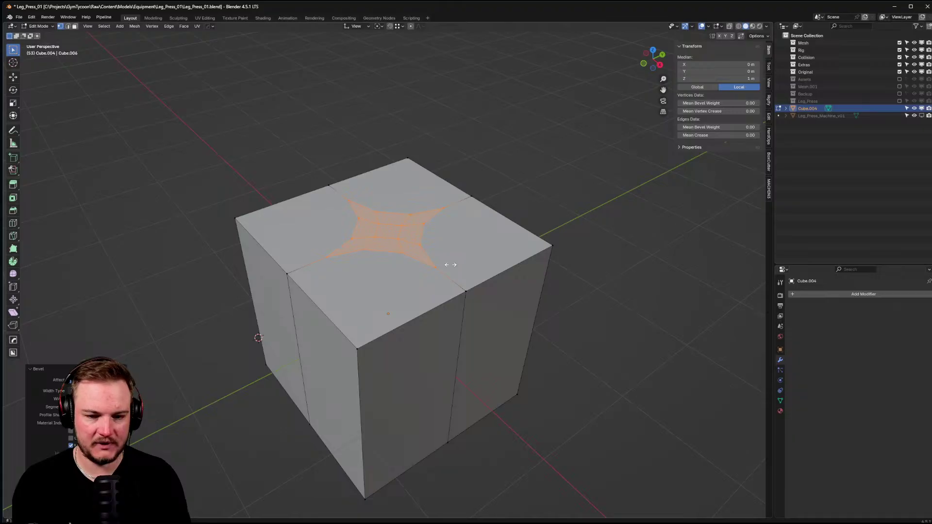
key(shift+alt+s)
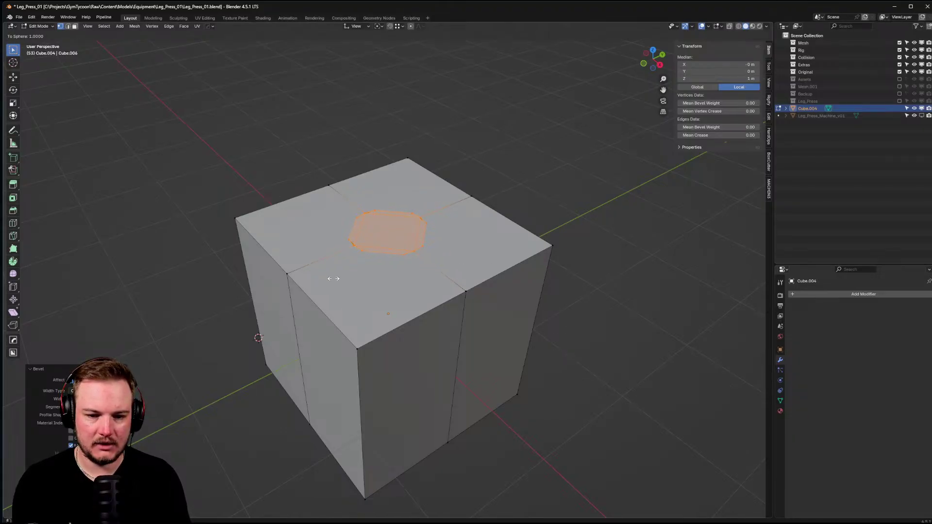
click(333, 277)
middle_drag(343, 306, 360, 308)
scroll(359, 309, up, 3)
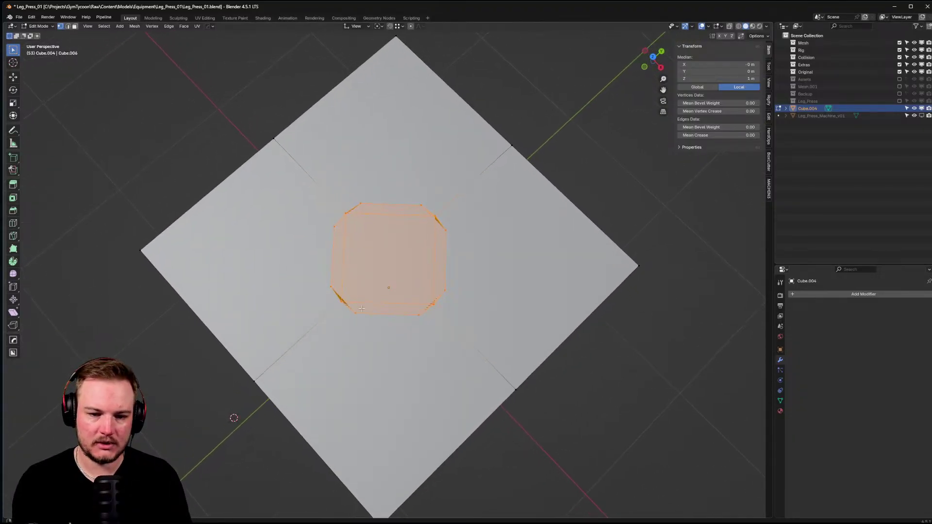
key(ctrl+z)
- Try To Sphere on the inner vertices of the star-shaped patch on the cube's top face
middle_drag(362, 309, 369, 240)
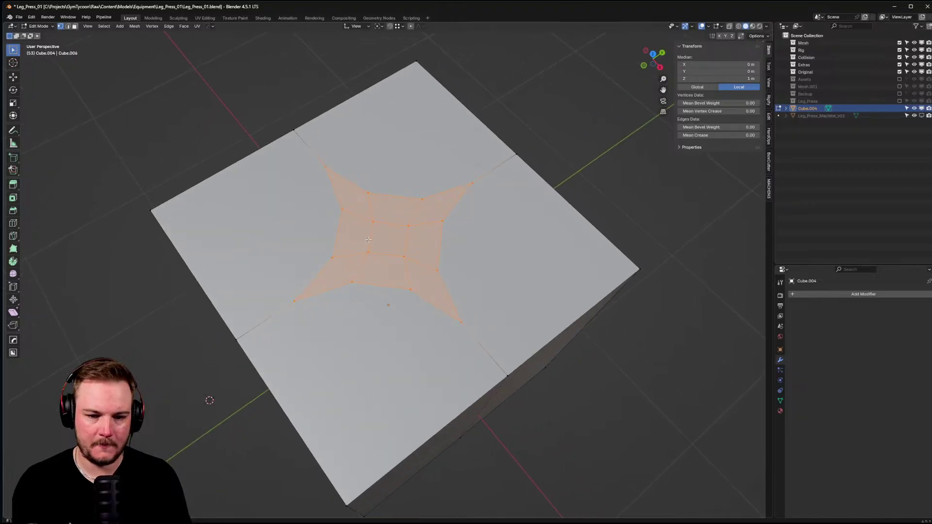
middle_drag(355, 206, 352, 211)
drag(477, 300, 477, 300)
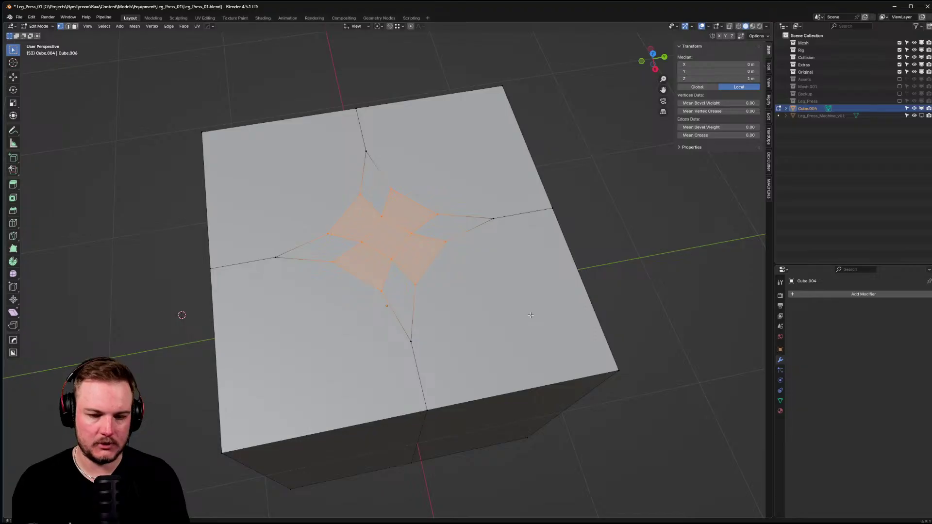
key(shift+alt+s)
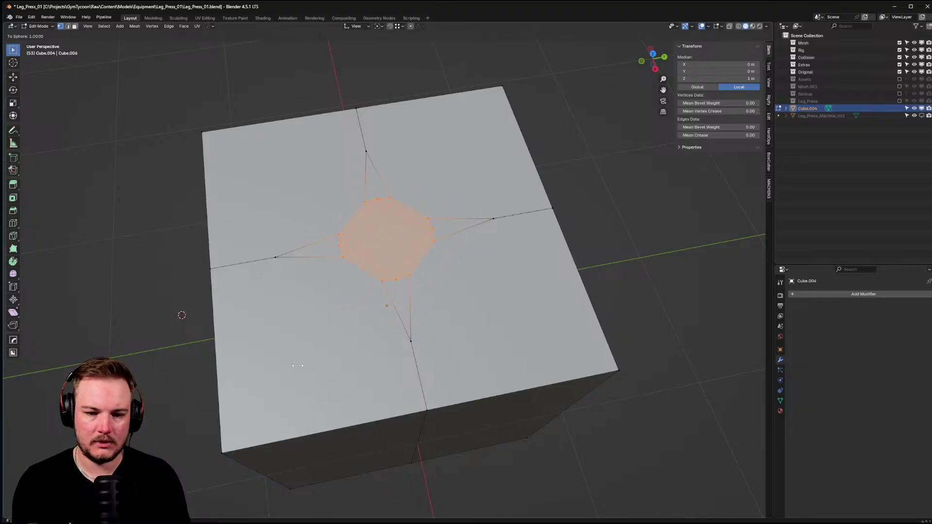
key(Escape)
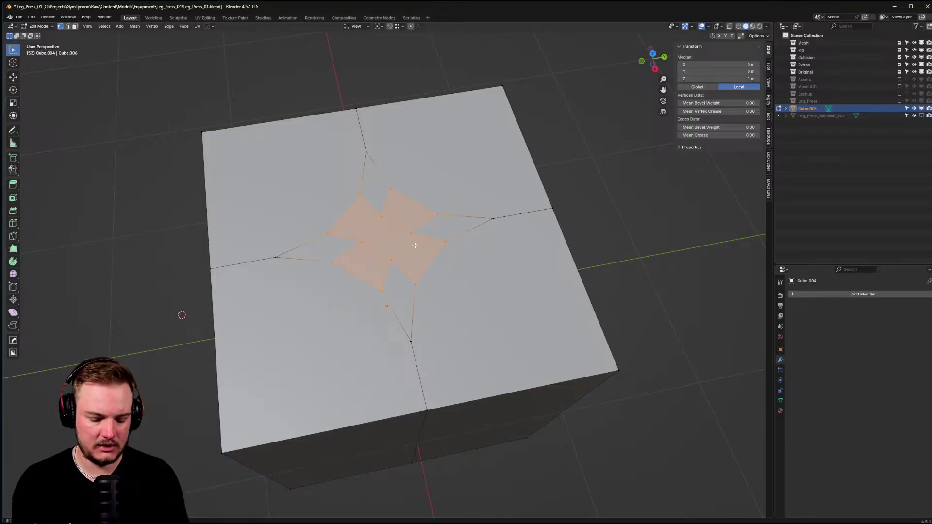
- Save an incremental copy of the file as Leg_Press_02.blend
key(ctrl+alt+s)
- Select the entire star-shaped patch, including its four tips, and try To Sphere at full strength
middle_drag(586, 295, 525, 267)
click(342, 173)
key(c)
mouse_move(355, 156)
mouse_down()
mouse_move(279, 256)
mouse_move(420, 328)
mouse_move(492, 209)
mouse_up()
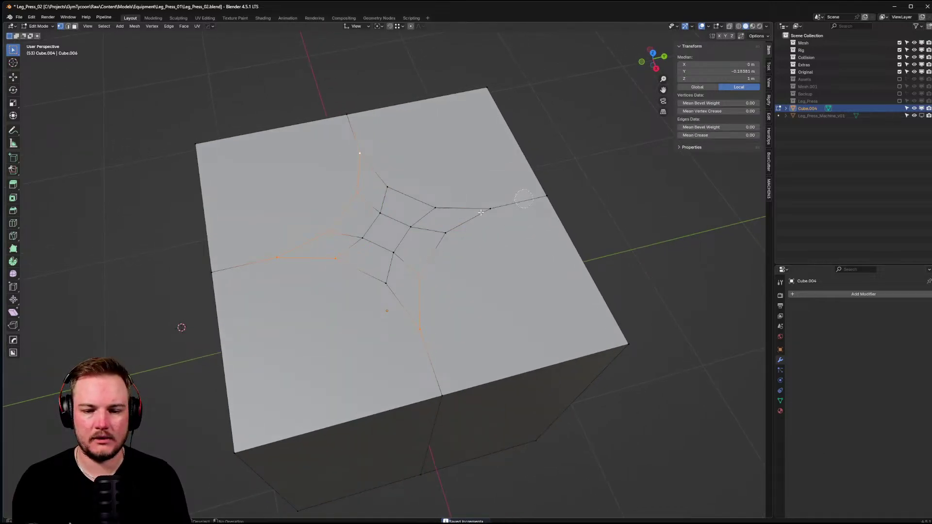
drag(440, 232, 335, 198)
key(Escape)
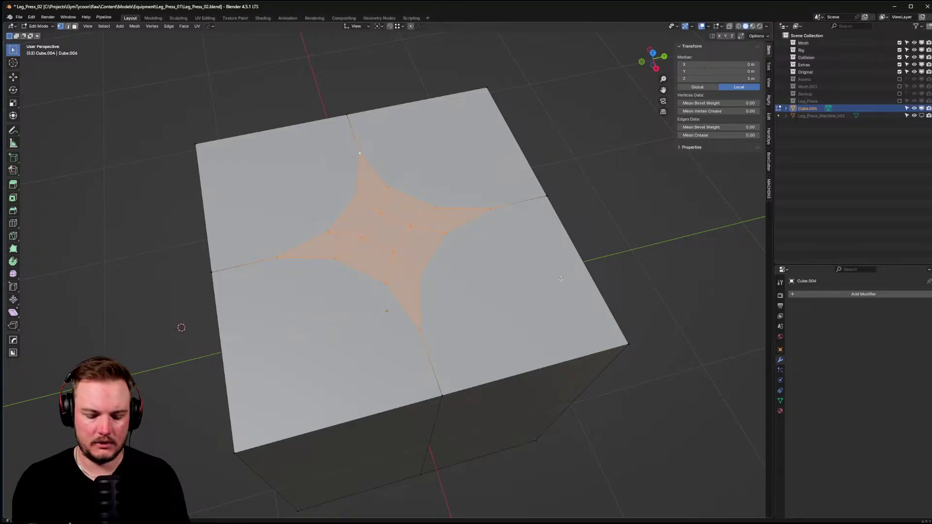
key(shift+alt+s)
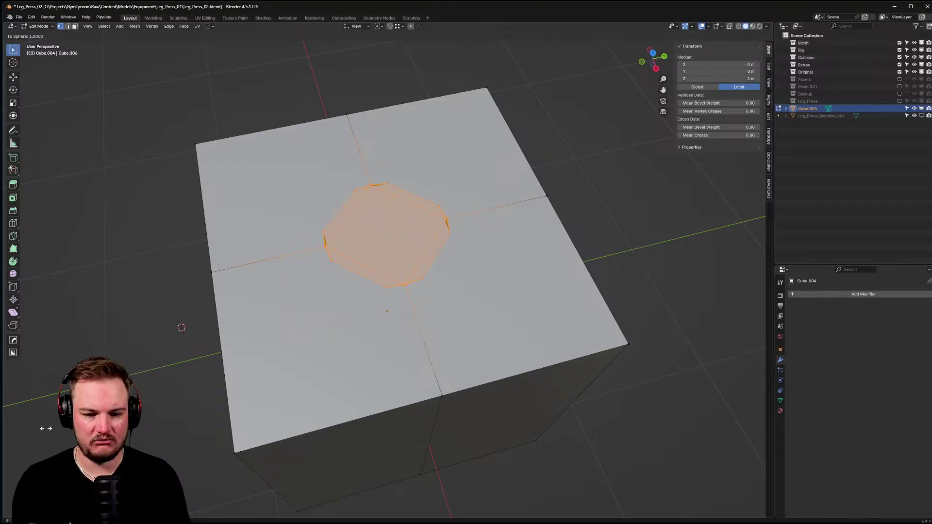
key(Escape)
- Try To Sphere on only the outline vertices of the star patch, excluding its four inner vertices, and undo the attempt
click(348, 199)
shift+click(387, 187)
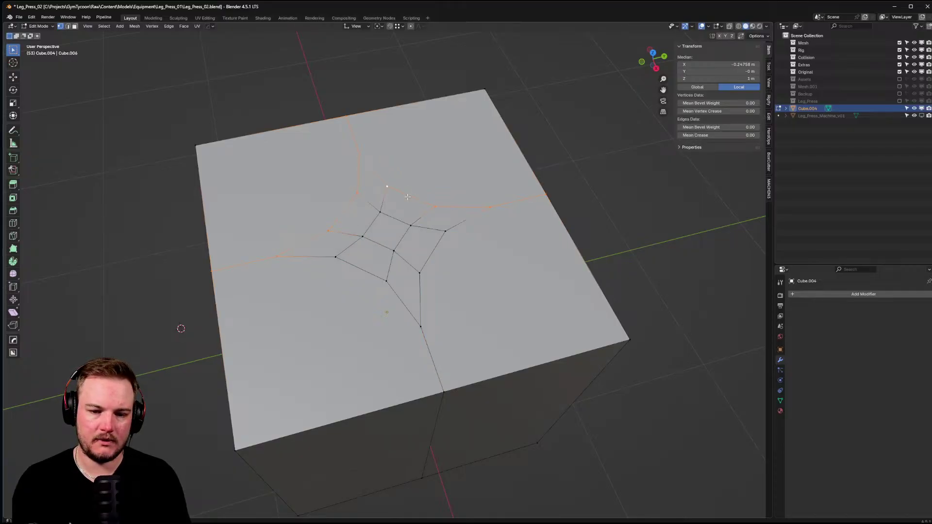
key(c)
click(391, 224)
key(Escape)
click(381, 214)
key(c)
click(389, 218)
mouse_move(382, 213)
mouse_down()
mouse_move(374, 239)
mouse_move(430, 192)
mouse_up()
key(Escape)
shift+drag(411, 247, 411, 260)
shift+click(363, 236)
shift+click(381, 213)
shift+click(411, 226)
shift+click(400, 242)
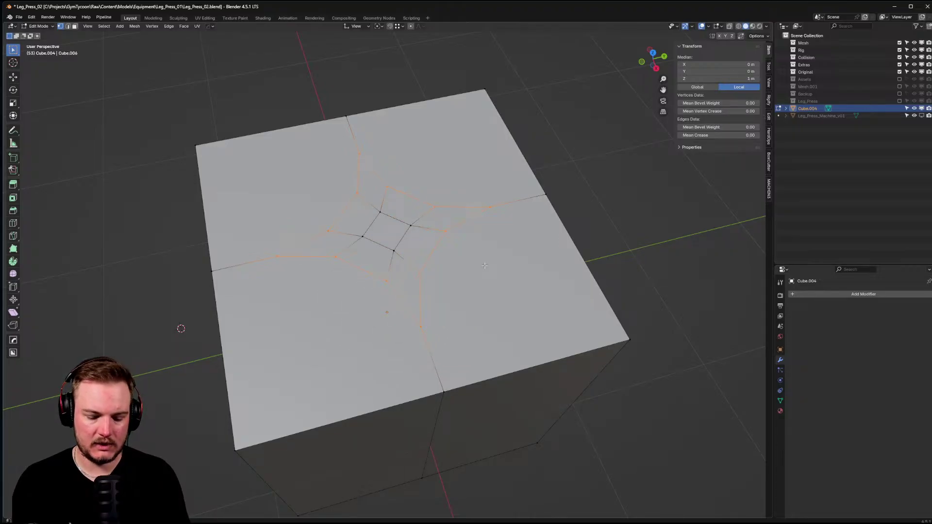
key(shift+alt+s)
key(Return)
middle_drag(642, 440, 521, 322)
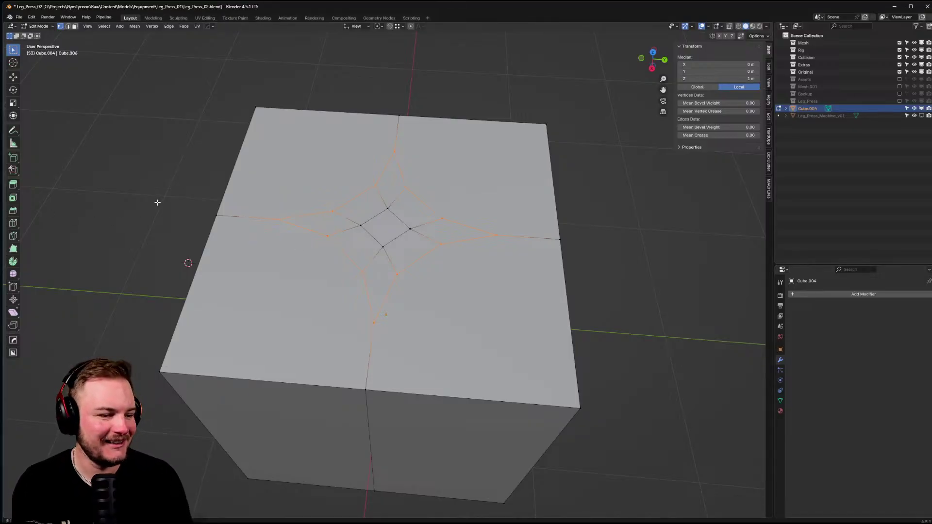
key(ctrl+z)
- Delete the test cube in Object Mode and include the Leg_Press collection in the view layer again
scroll(159, 191, down, 4)
key(Tab)
middle_drag(410, 214, 378, 246)
key(x)
click(383, 216)
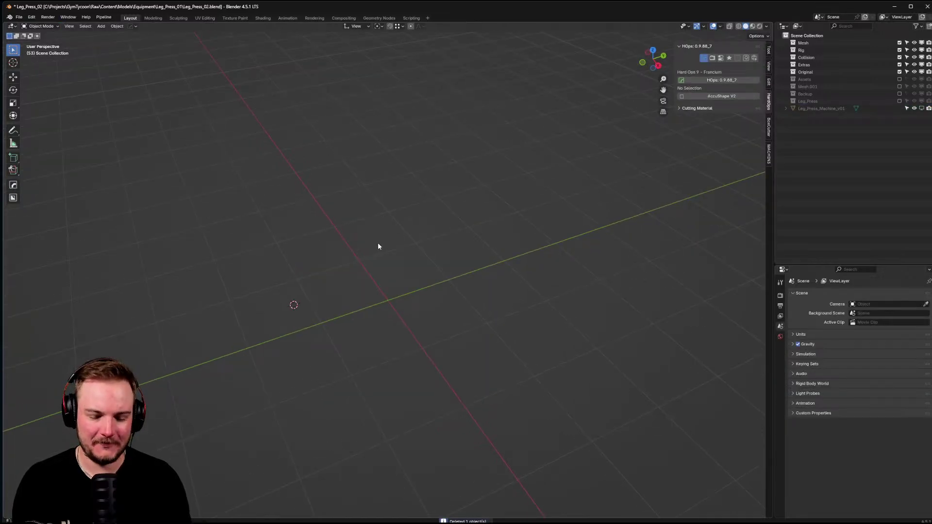
middle_drag(458, 245, 465, 244)
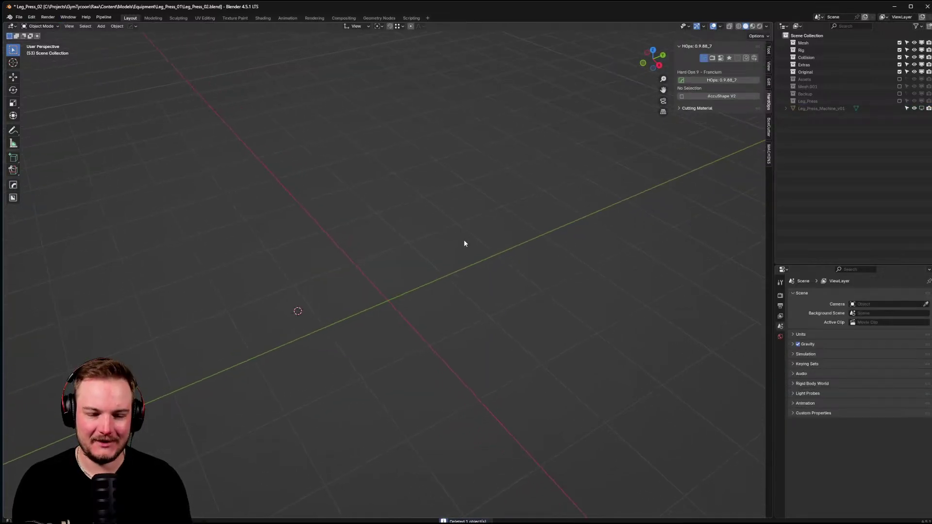
click(899, 101)
- Examine the leg press frame, its crossbars and joints from several angles to check the bevels
middle_drag(438, 269, 434, 252)
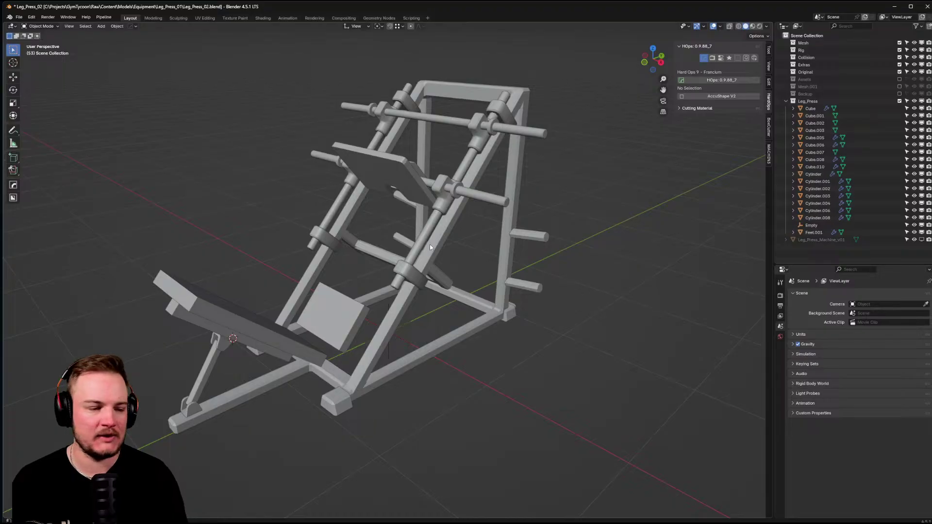
middle_drag(449, 232, 487, 235)
scroll(487, 235, up, 6)
middle_drag(578, 245, 352, 235)
click(371, 229)
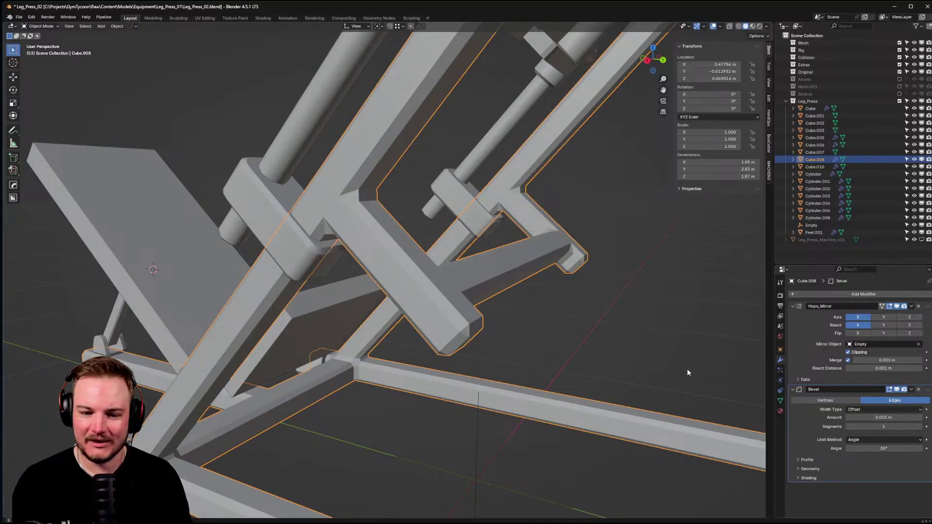
scroll(515, 307, down, 5)
middle_drag(514, 307, 437, 379)
click(569, 373)
scroll(389, 393, up, 6)
- Sharpen the foot plate with HardOps, using Smooth by Angle at 60°
click(446, 271)
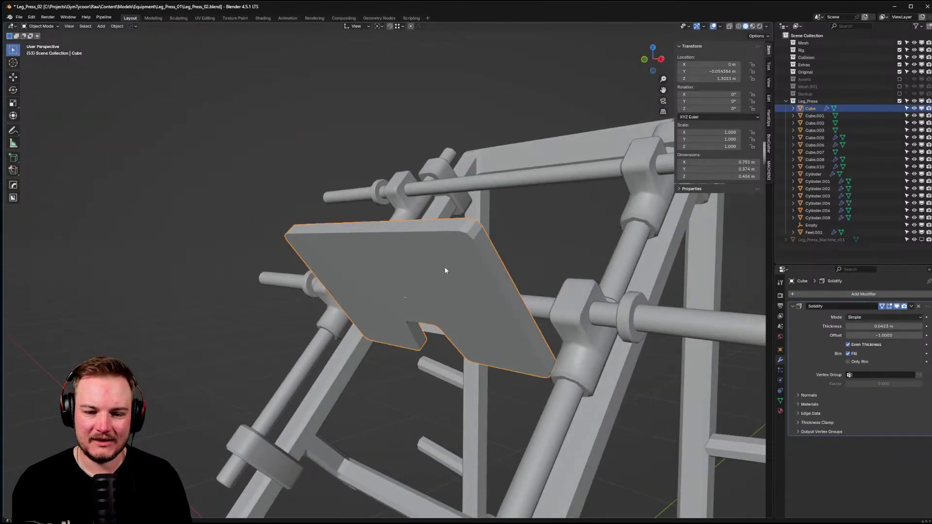
key(q)
click(442, 262)
mouse_move(441, 263)
middle_down()
mouse_move(470, 240)
mouse_move(568, 227)
mouse_move(474, 254)
mouse_move(452, 271)
mouse_move(447, 241)
mouse_move(472, 177)
mouse_move(473, 242)
mouse_move(445, 260)
middle_up()
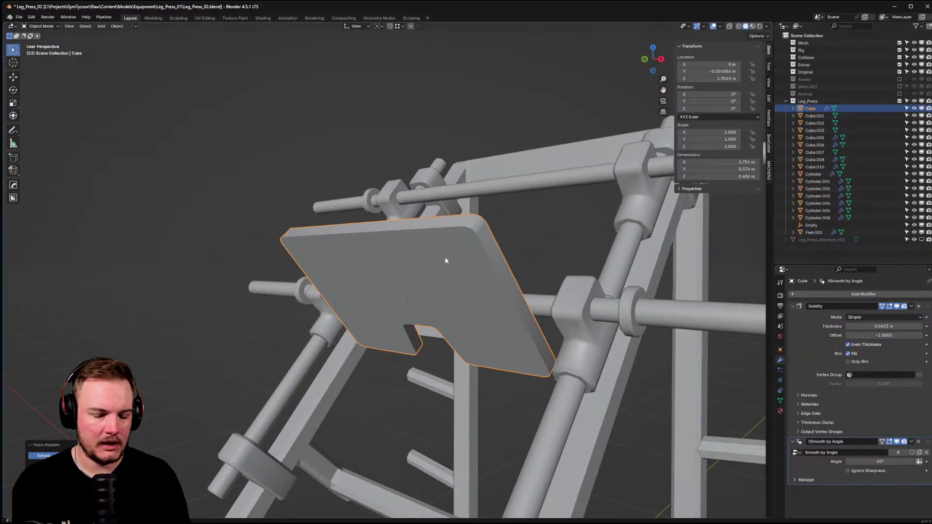
- Add a HardOps bevel to the foot plate with 1 segment and a width of about 0.0063
key(q)
click(443, 266)
key(n)
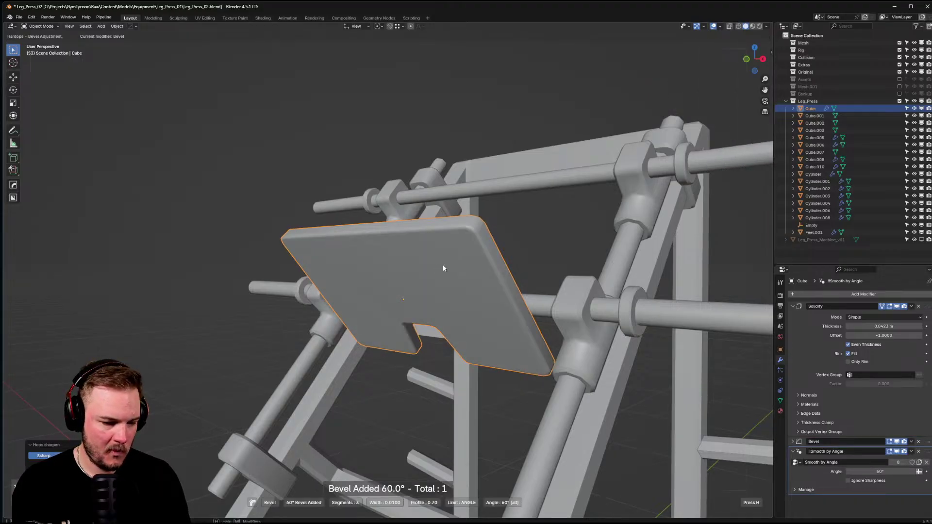
scroll(443, 267, down, 2)
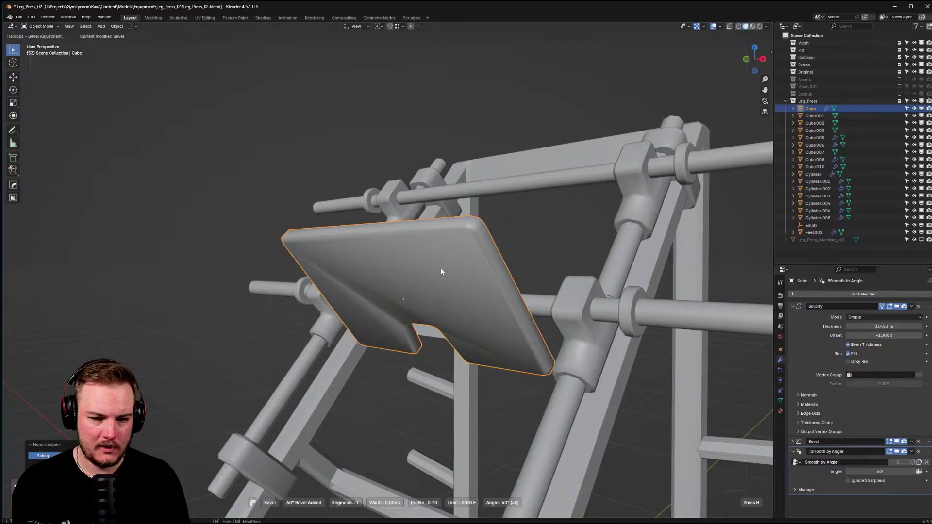
click(441, 271)
key(n)
- Turn on the wireframe overlay and examine the shading and edges of the beveled foot plate
key(q)
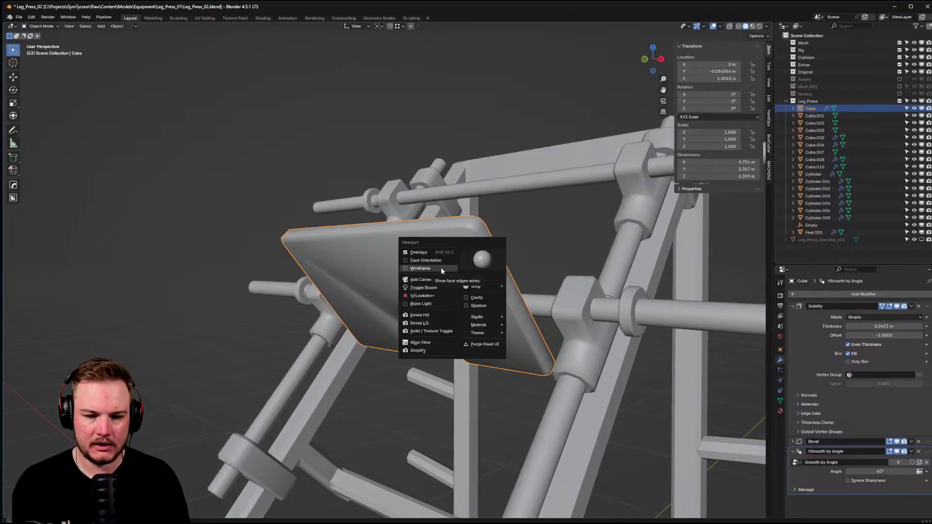
click(456, 268)
middle_drag(457, 268, 504, 243)
scroll(427, 267, down, 4)
middle_drag(349, 289, 363, 308)
scroll(334, 254, up, 5)
middle_drag(334, 254, 351, 313)
scroll(316, 281, down, 5)
- Add a Weighted Normal modifier to the foot plate to correct its shading
key(q)
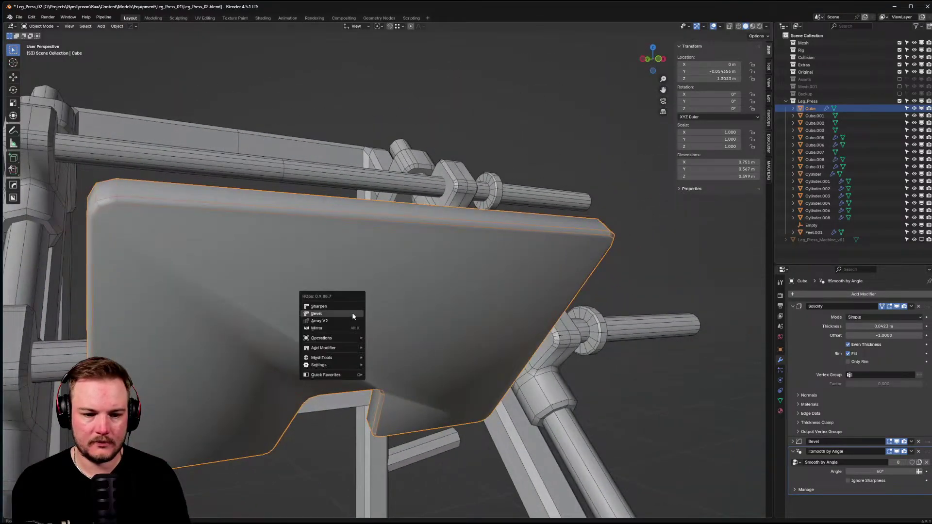
mouse_move(342, 349)
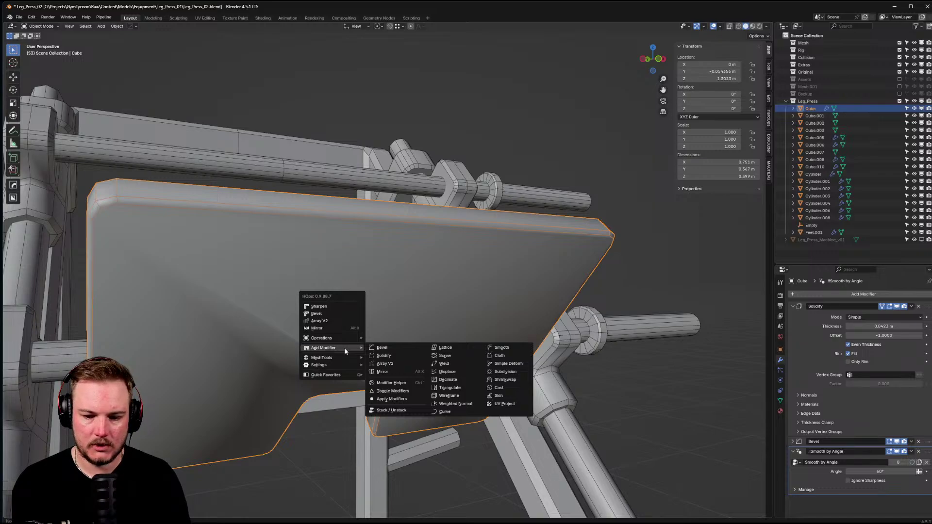
key(Escape)
key(q)
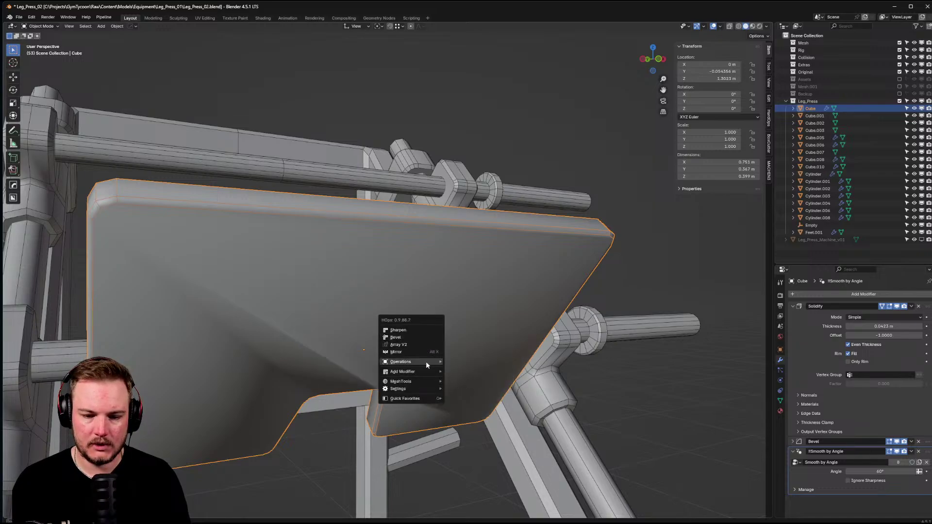
mouse_move(421, 371)
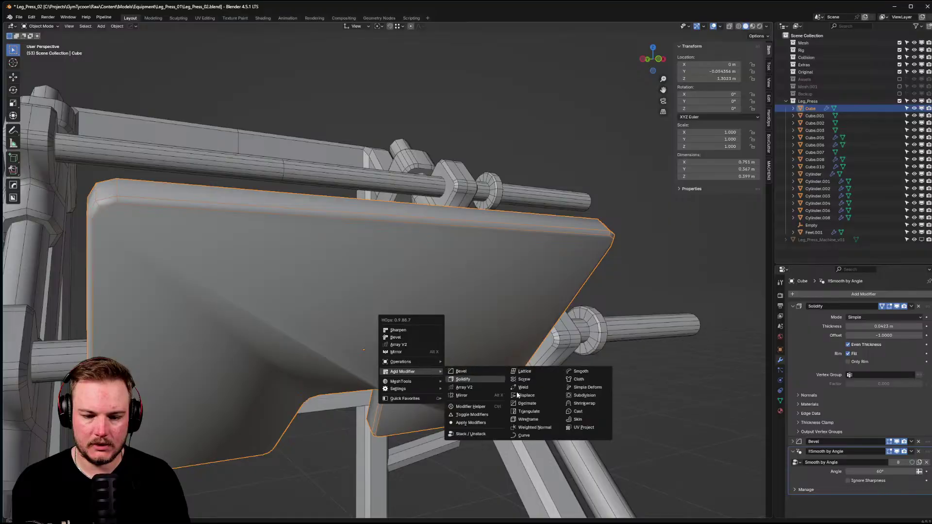
click(530, 429)
middle_drag(530, 429, 531, 360)
- Add a single-segment HardOps bevel with a 60° angle limit to the angular block behind the foot plate
click(585, 370)
middle_drag(585, 369, 447, 344)
key(alt+v)
click(541, 376)
scroll(395, 307, up, 5)
middle_drag(395, 308, 370, 302)
click(371, 302)
key(shift+q)
key(q)
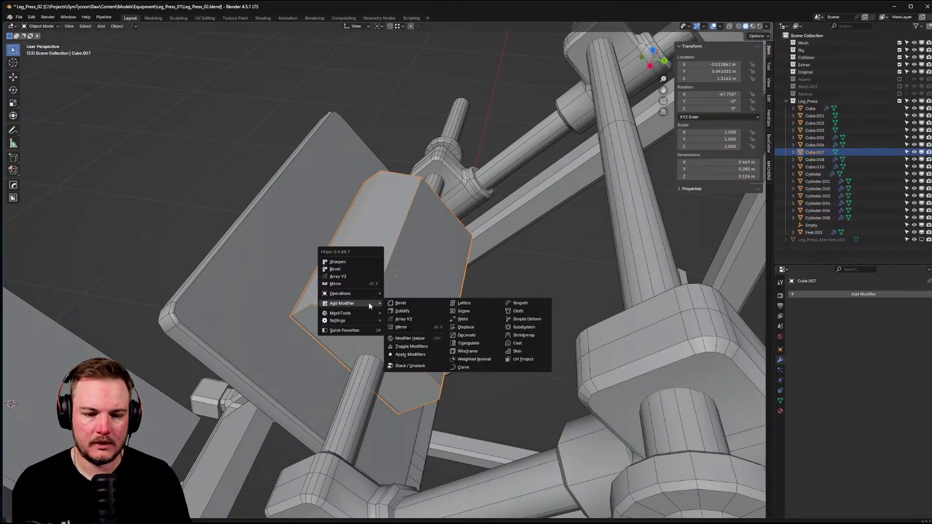
click(375, 270)
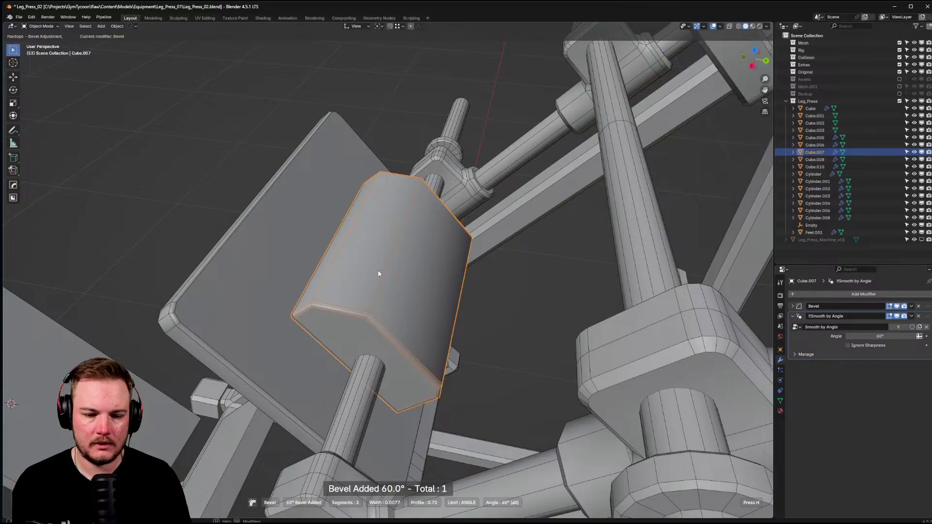
scroll(379, 274, down, 2)
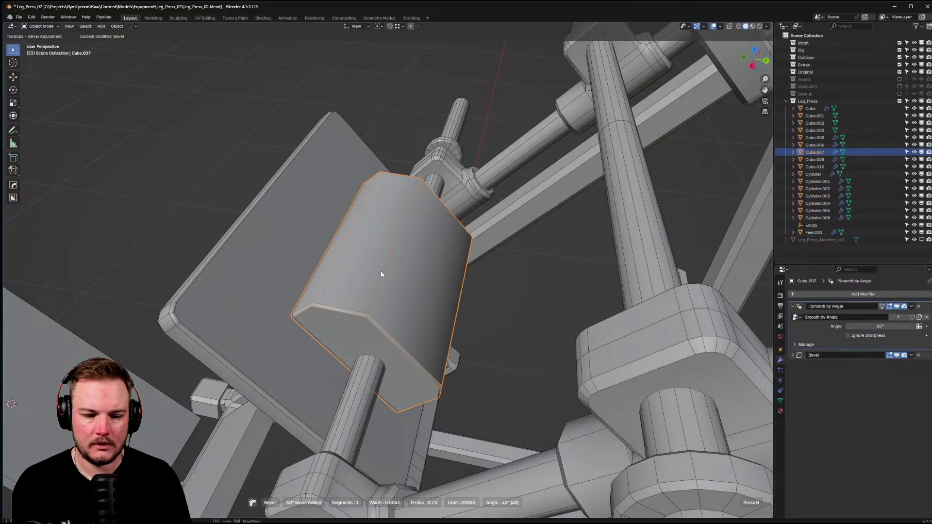
click(380, 275)
- Add a Weighted Normal modifier to the angular block behind the foot plate
middle_drag(374, 271, 542, 331)
key(q)
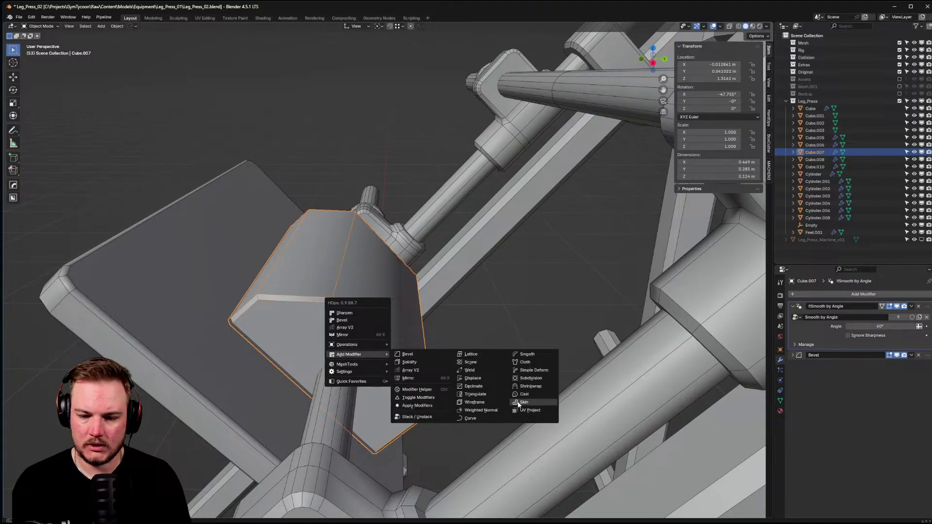
click(479, 410)
middle_drag(421, 369, 372, 287)
click(372, 287)
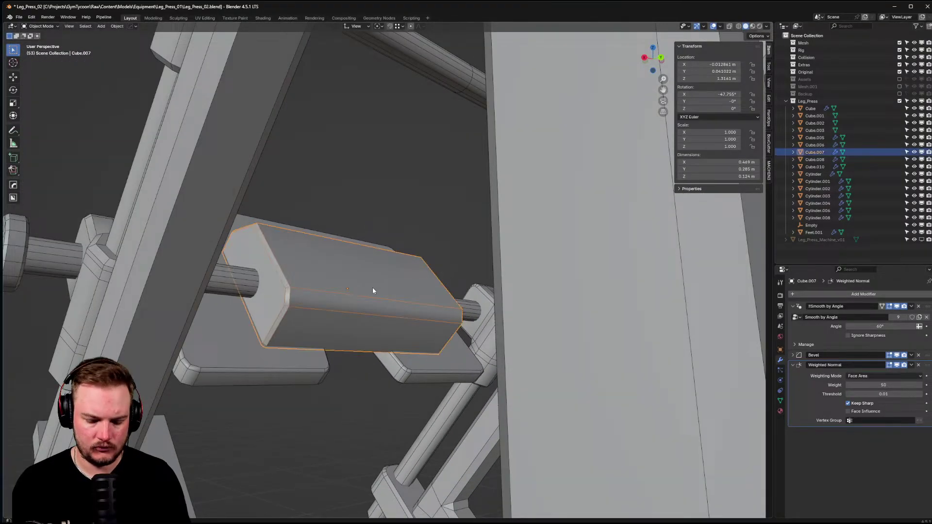
- Isolate the angular block in local view and examine the shading of its faces in Edit Mode and Object Mode
key(KP_Divide)
click(388, 249)
middle_drag(430, 246, 481, 286)
scroll(584, 335, down, 4)
scroll(501, 308, up, 5)
click(481, 286)
key(Tab)
click(533, 282)
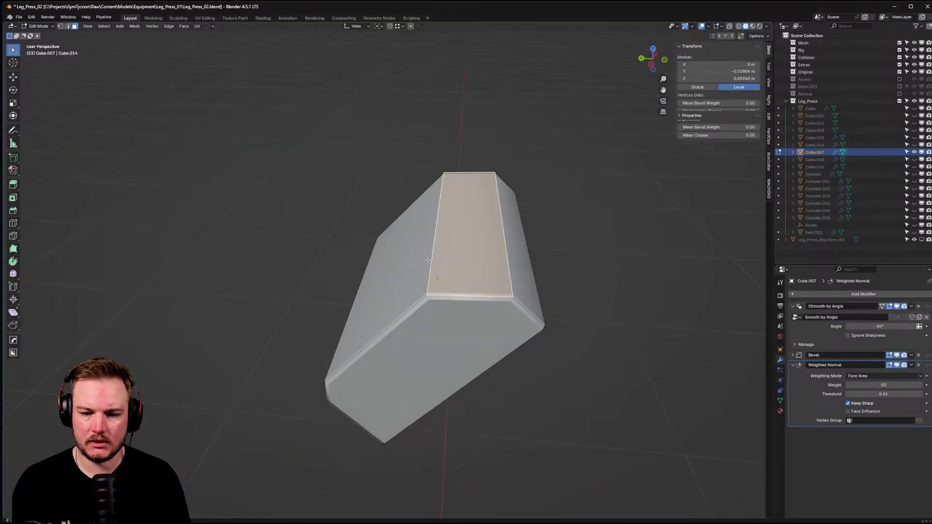
middle_drag(485, 233, 462, 261)
shift+click(431, 339)
middle_drag(431, 340, 443, 306)
key(Tab)
click(451, 282)
scroll(451, 281, down, 4)
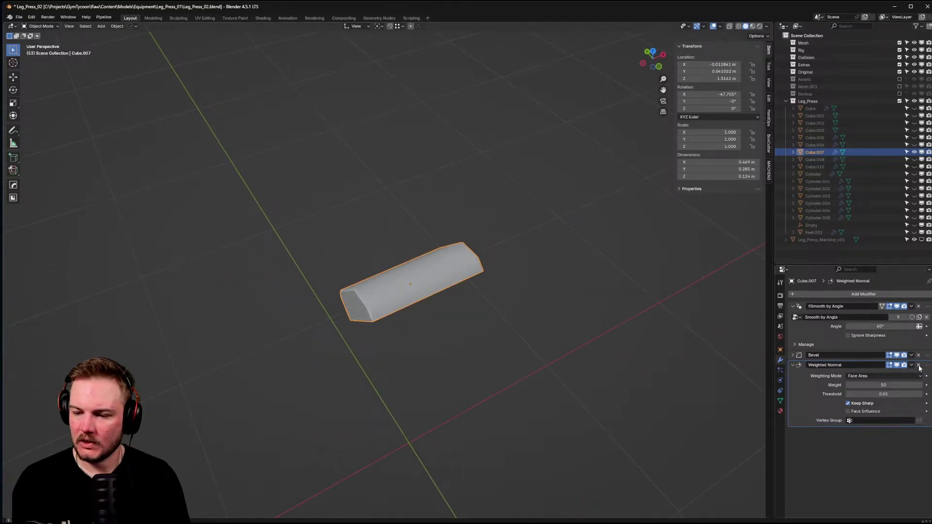
- Remove the block's Weighted Normal modifier, auto-smooth it at 30°, and leave local view with nothing selected
click(918, 365)
scroll(424, 308, up, 4)
middle_drag(424, 308, 440, 291)
right_click(437, 304)
click(437, 306)
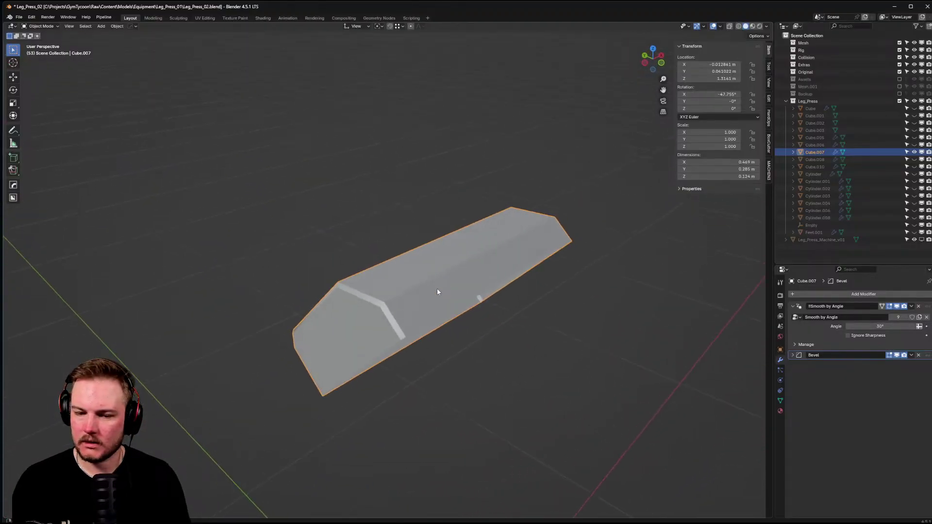
scroll(435, 304, down, 4)
key(KP_Divide)
key(alt+a)
- Inspect the foot plate, carriage and frame of the leg press from several angles to check the shading
middle_drag(518, 324, 491, 226)
scroll(469, 309, down, 3)
scroll(432, 321, up, 2)
scroll(438, 345, down, 2)
scroll(342, 277, up, 2)
scroll(439, 249, up, 5)
scroll(490, 225, up, 4)
scroll(505, 232, down, 4)
scroll(520, 235, up, 2)
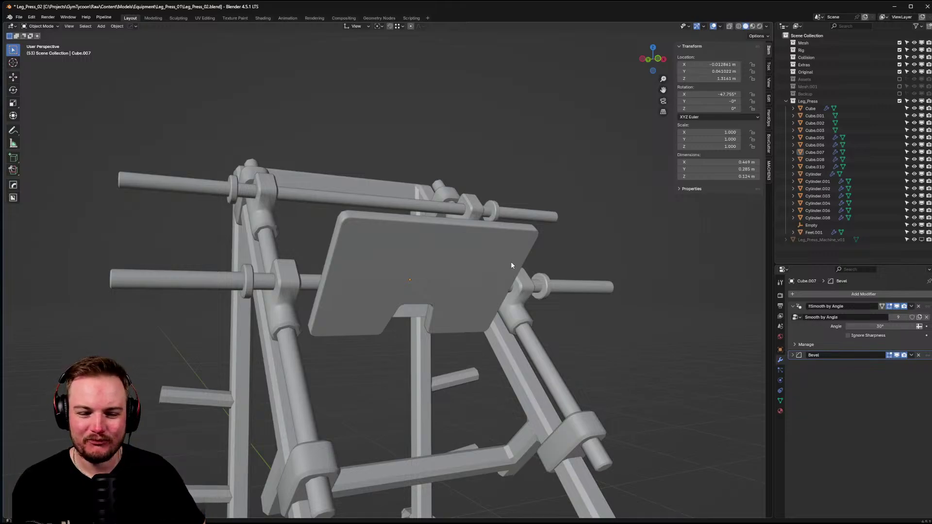
middle_drag(505, 260, 439, 239)
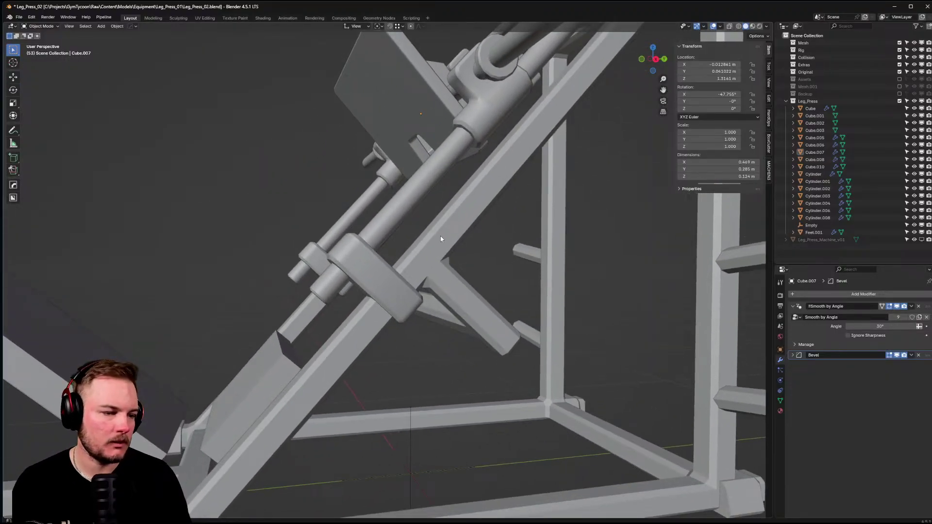
middle_drag(440, 236, 278, 250)
- Select the seat pad and the backrest pad and apply their scale
click(291, 258)
shift+click(168, 247)
key(KP_Decimal)
key(ctrl+a)
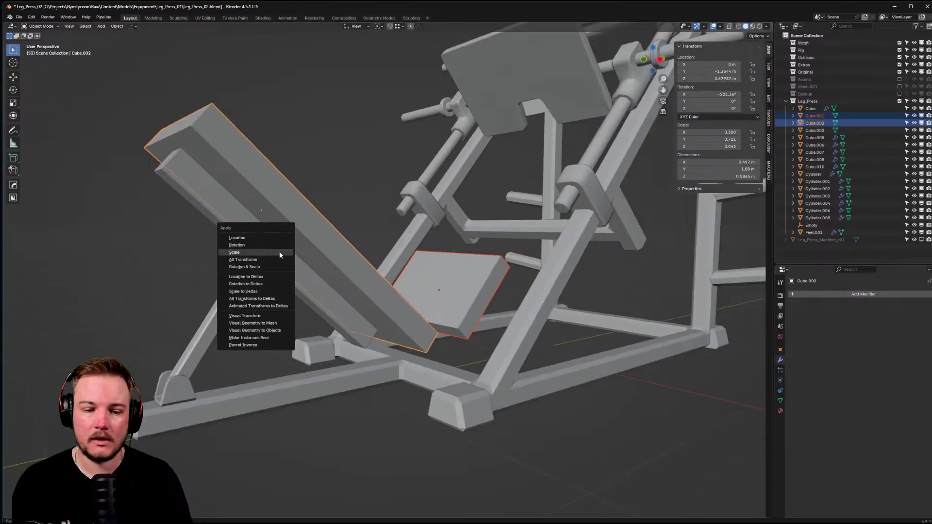
click(279, 251)
- Select the mirrored brackets on the backrest's support strut and apply the HardOps Sharpen operation at 60°
click(316, 197)
middle_drag(315, 198, 442, 160)
key(KP_Decimal)
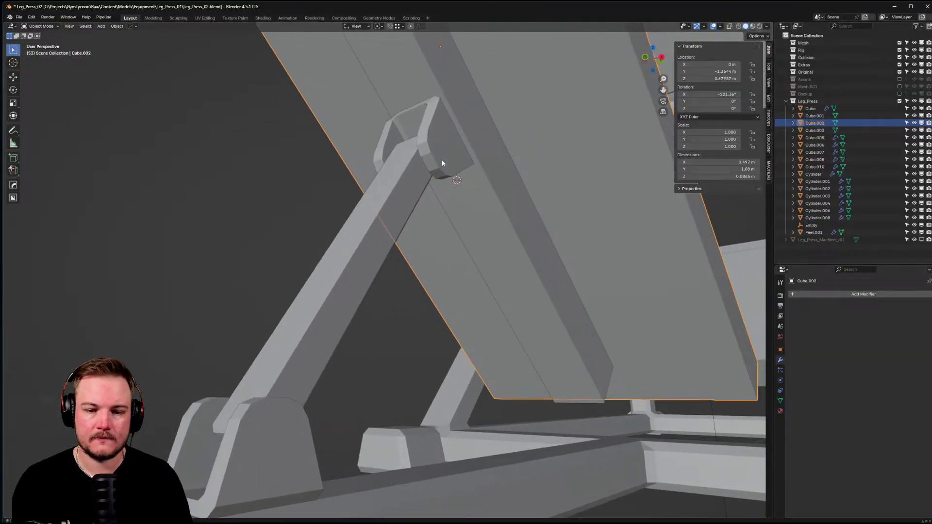
click(442, 159)
right_click(442, 158)
click(439, 151)
key(q)
click(434, 83)
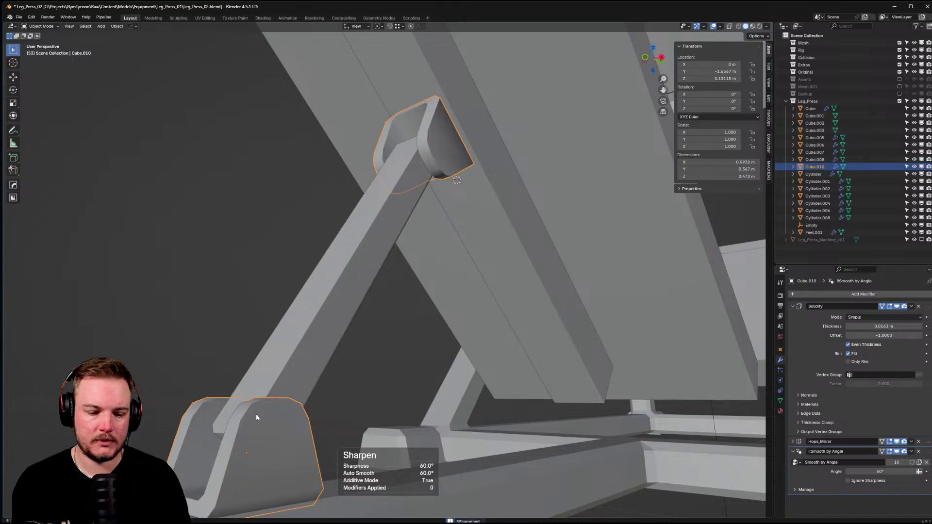
middle_drag(261, 406, 488, 354)
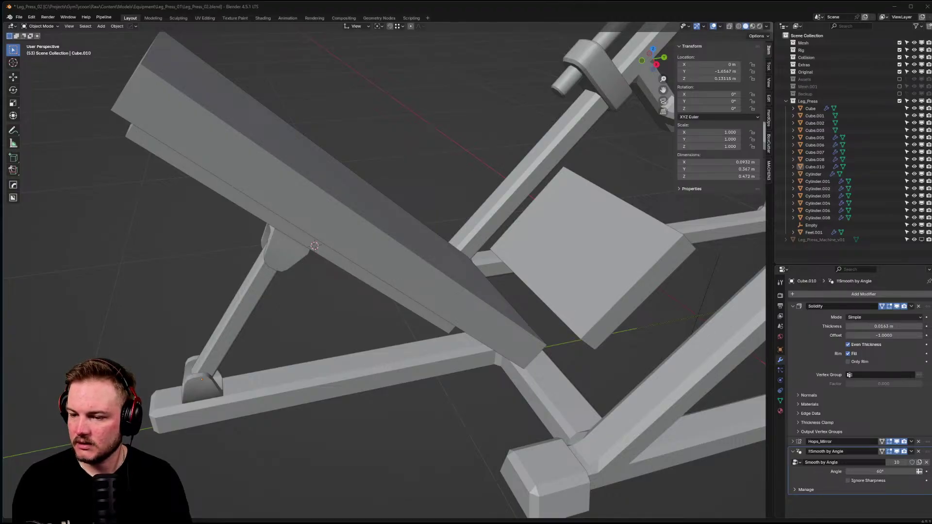
- Add a loop cut across the middle of the backrest pad in edge mode
scroll(306, 209, down, 3)
middle_drag(488, 354, 283, 230)
scroll(298, 208, up, 3)
click(348, 203)
key(ctrl+Tab)
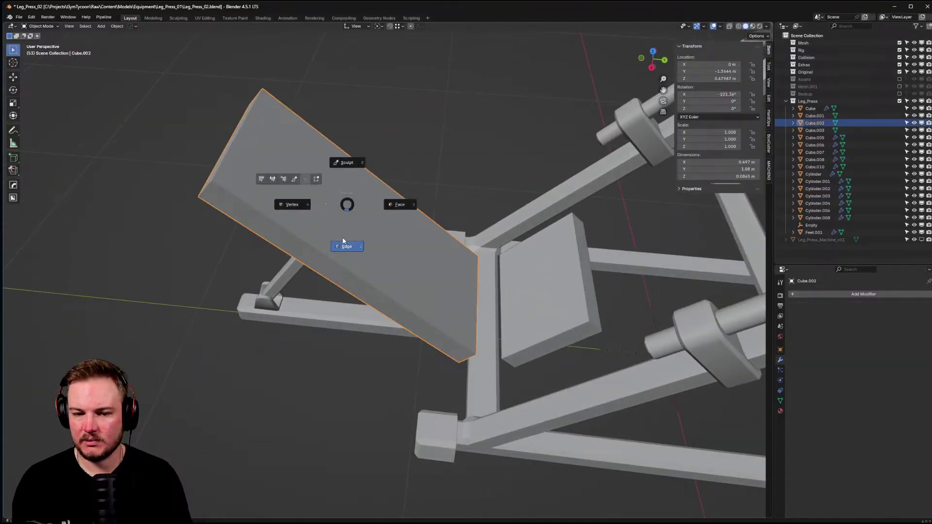
click(364, 205)
key(alt+a)
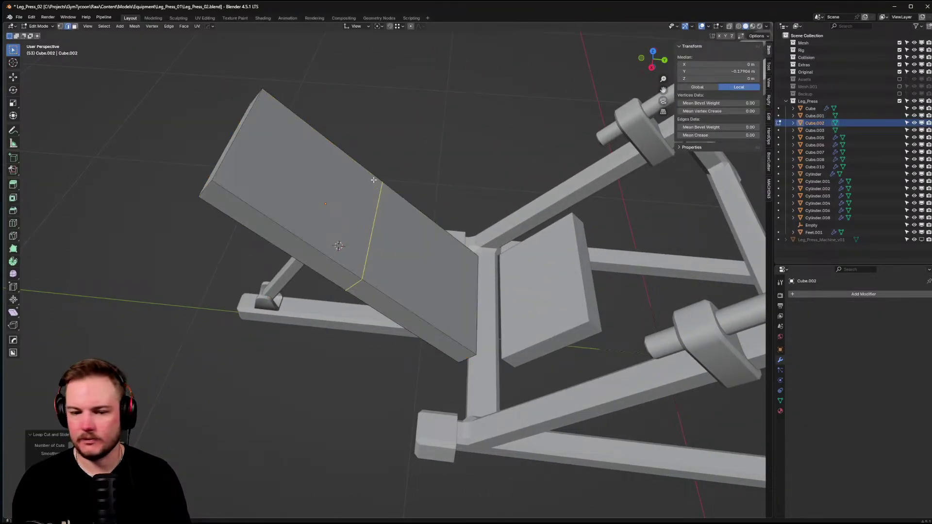
- Select the faces of the backrest pad's lower half and separate them into a new object
key(ctrl+Tab)
click(412, 238)
click(418, 243)
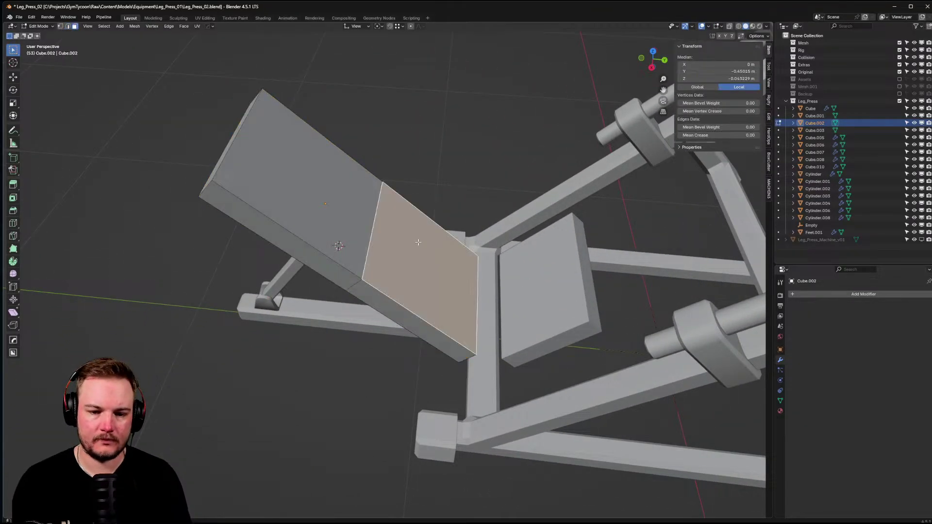
click(430, 220)
middle_drag(431, 220, 504, 293)
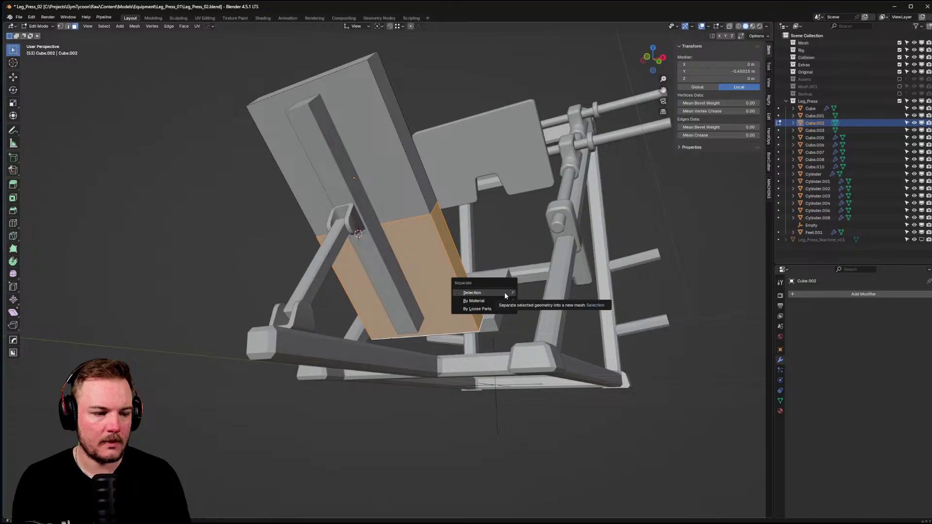
click(505, 292)
- Isolate the separated lower pad, fill its open upper end with a face, and unhide the other parts
middle_drag(505, 292, 388, 279)
scroll(384, 276, up, 3)
key(ctrl+Tab)
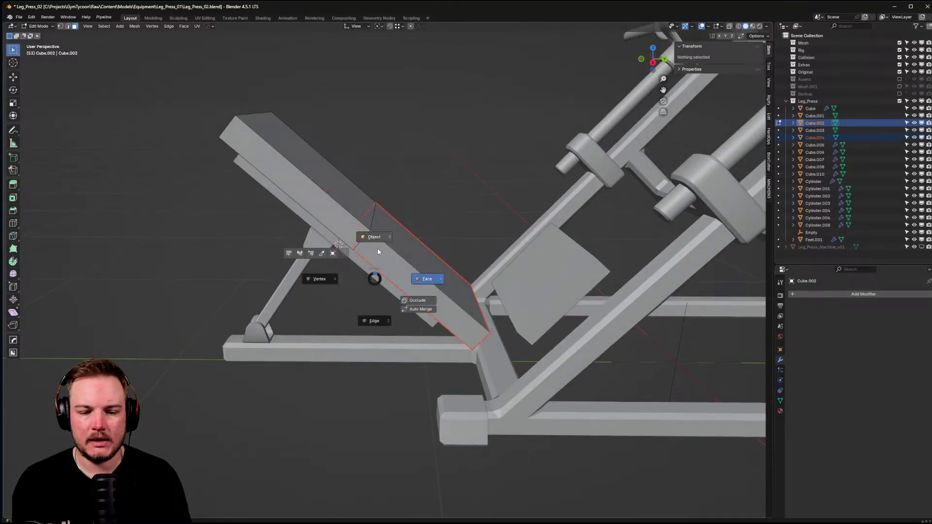
click(384, 251)
key(shift+h)
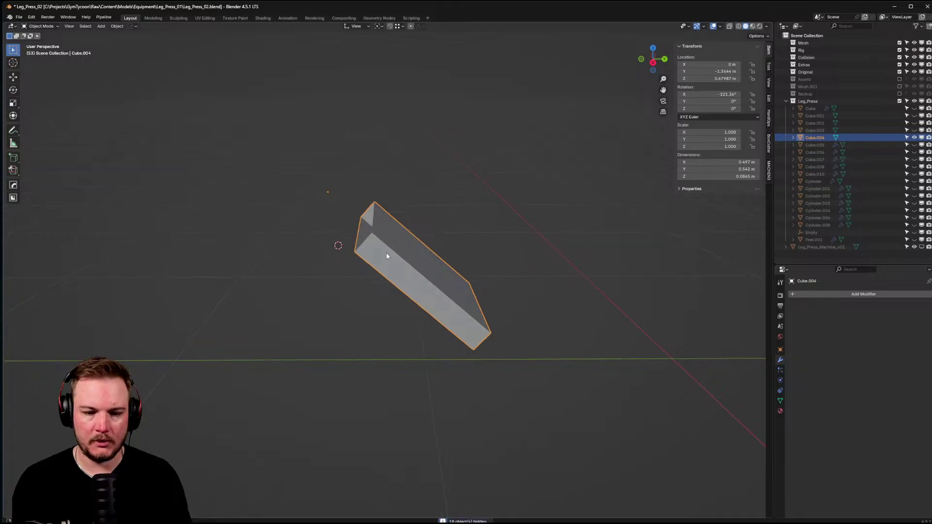
key(ctrl+Tab)
click(378, 235)
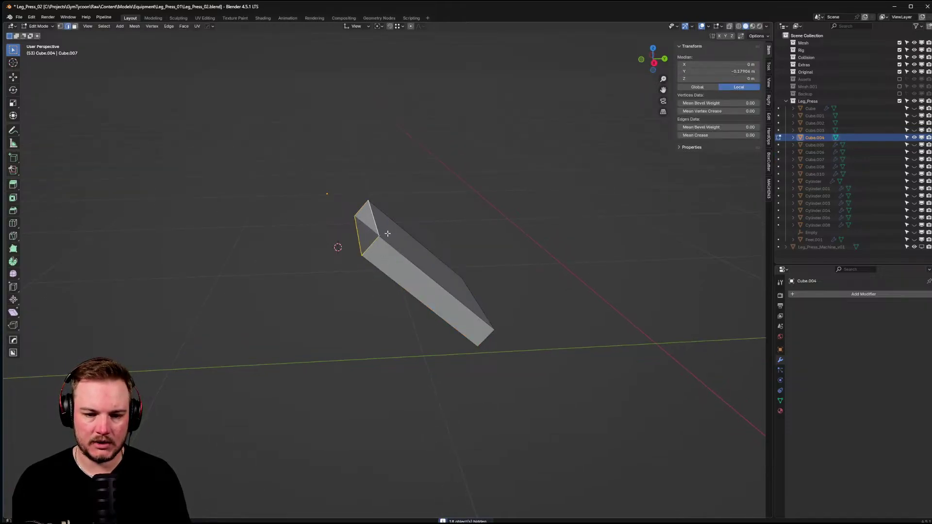
key(Tab)
key(alt+h)
- Fill the open lower end of the upper backrest pad with a face
middle_drag(383, 202, 336, 194)
click(336, 194)
key(ctrl+Tab)
click(374, 221)
middle_drag(374, 221, 377, 219)
- Slide the lower pad's upper end face along its edges to open a gap between the two pads
click(379, 218)
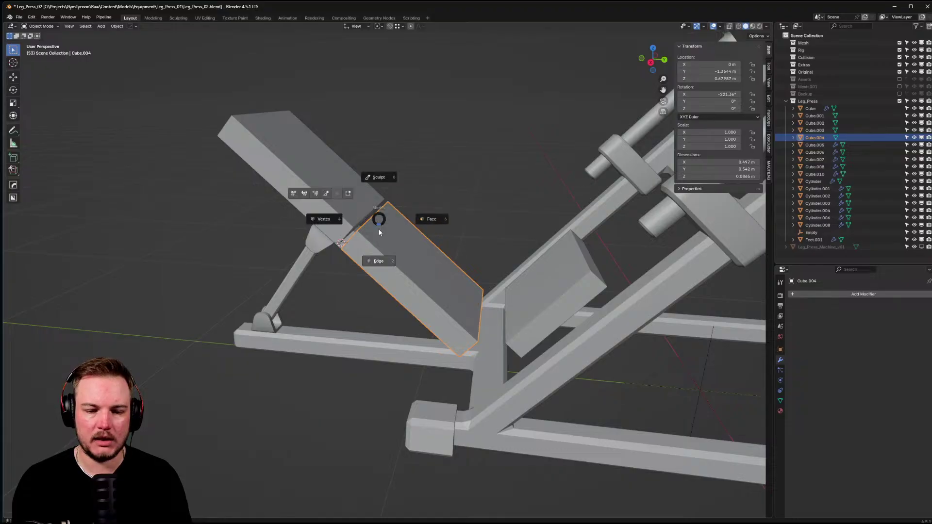
right_click(414, 223)
middle_drag(413, 223, 394, 225)
click(394, 225)
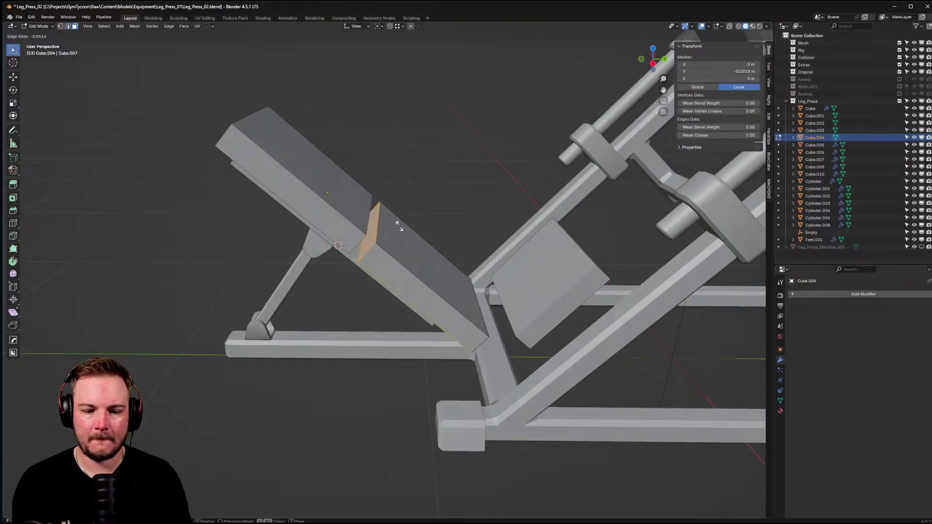
middle_drag(399, 228, 328, 211)
- Select both backrest pads in Object Mode and apply their rotation
key(Tab)
click(397, 204)
shift+click(426, 189)
right_click(426, 189)
key(Escape)
middle_drag(427, 189, 524, 223)
key(ctrl+a)
click(468, 175)
- Set the transform orientation to Global and narrow both backrest pads along X to a scale of about 0.82
key(Tab)
key(Tab)
key(r)
key(x)
key(Escape)
click(363, 27)
click(345, 48)
key(s)
key(x)
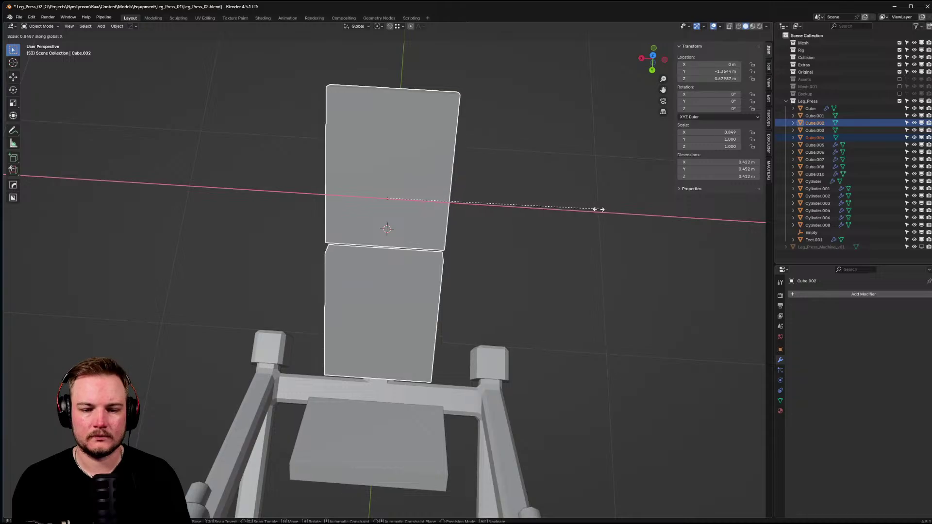
click(592, 209)
- Edit both backrest pads together, select their end-corner edges, and set the mean edge bevel weight to 1
middle_drag(592, 209, 335, 229)
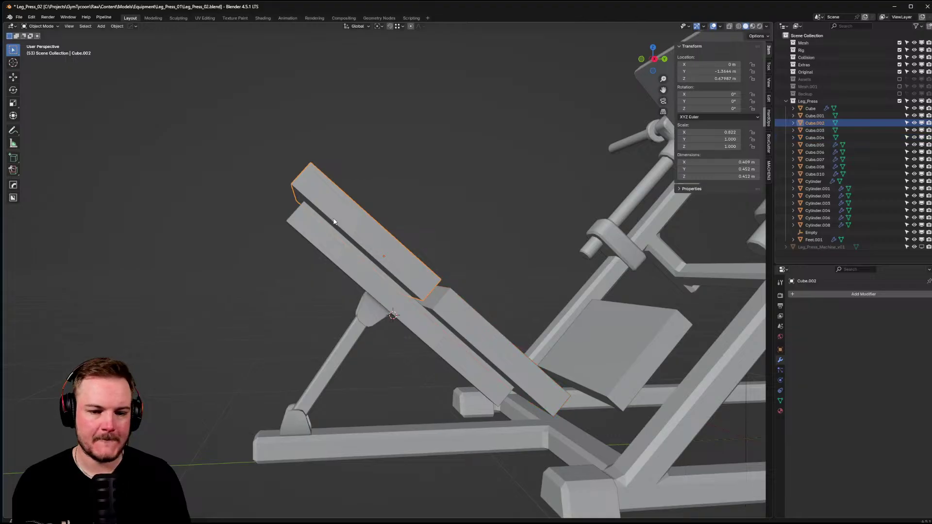
key(Tab)
key(Tab)
click(320, 180)
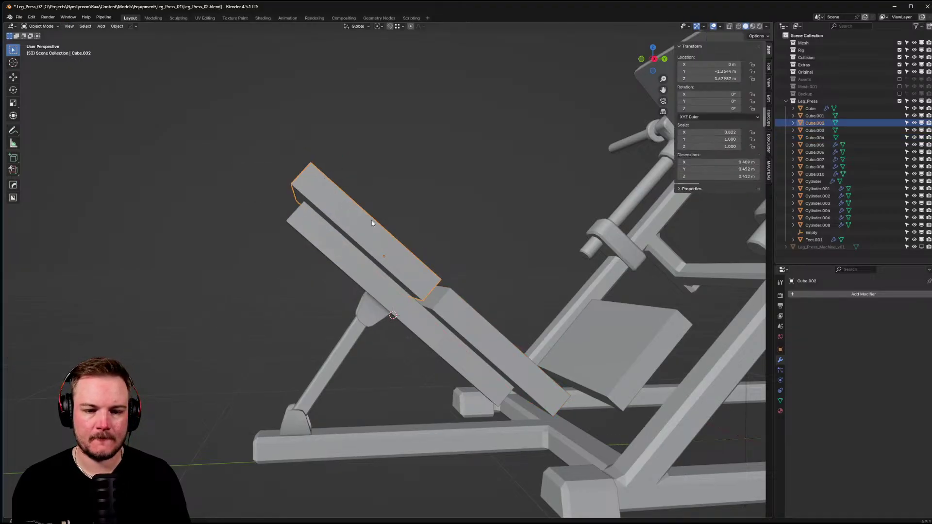
shift+click(461, 309)
key(Tab)
click(460, 294)
key(alt+a)
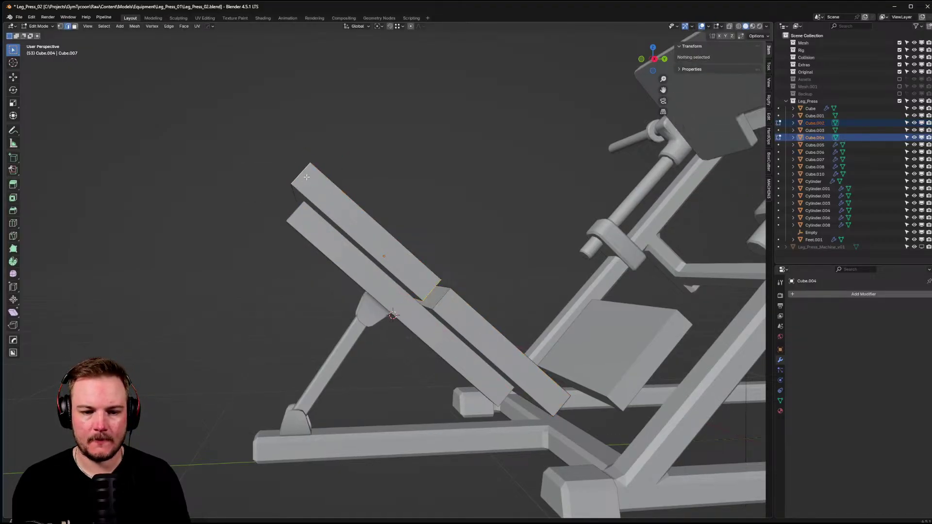
alt+click(432, 297)
middle_drag(432, 297, 573, 301)
click(736, 126)
text(1)
key(Return)
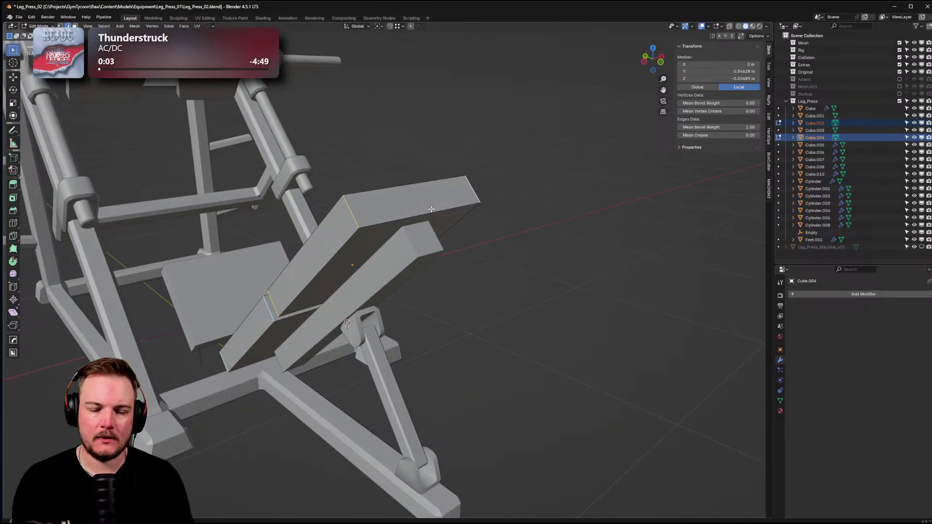
- Return to Object Mode and select only the upper backrest pad
scroll(459, 207, up, 3)
key(Tab)
click(464, 206)
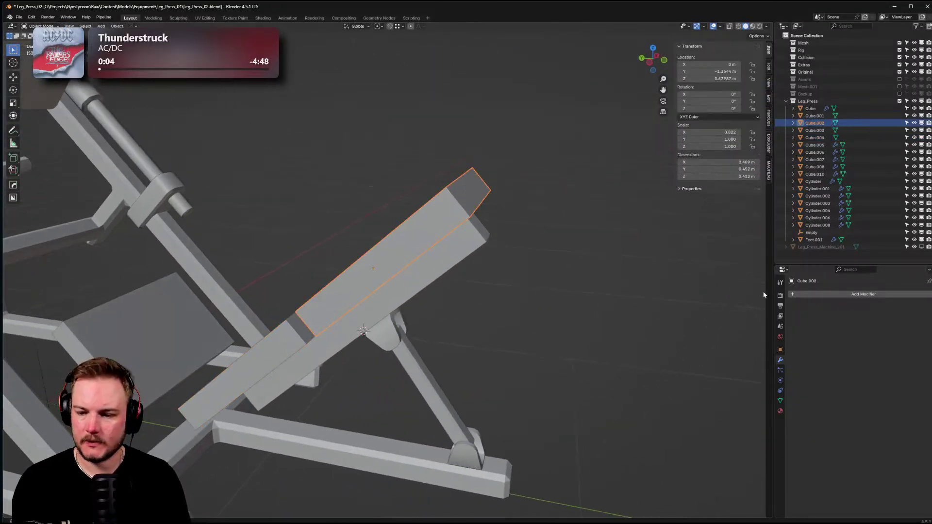
click(801, 294)
click(792, 295)
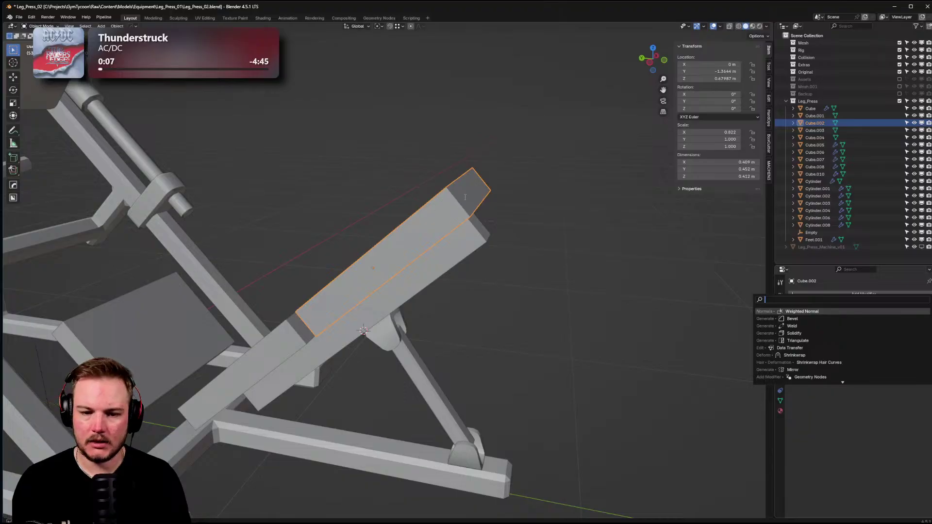
key(Escape)
middle_drag(593, 201, 550, 211)
key(q)
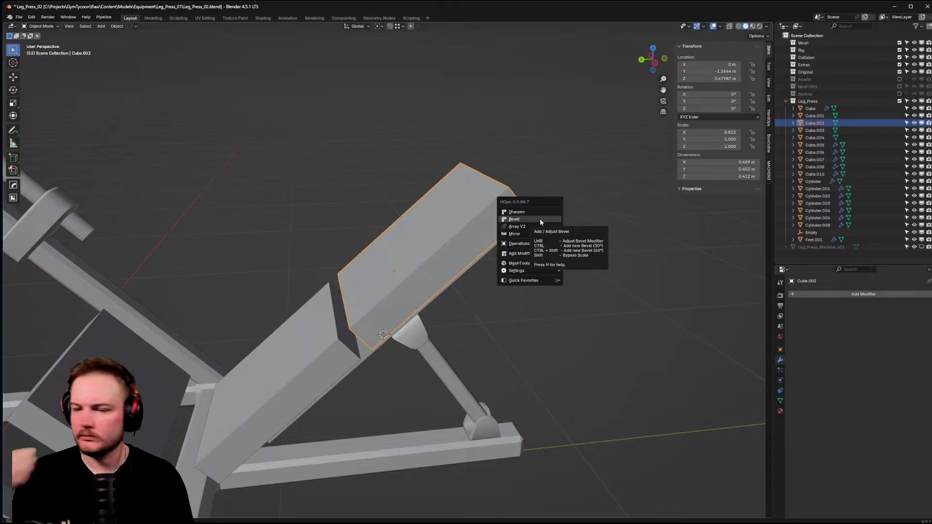
- Add a Bevel modifier to the upper backrest pad and set its limit method to Weight
click(861, 294)
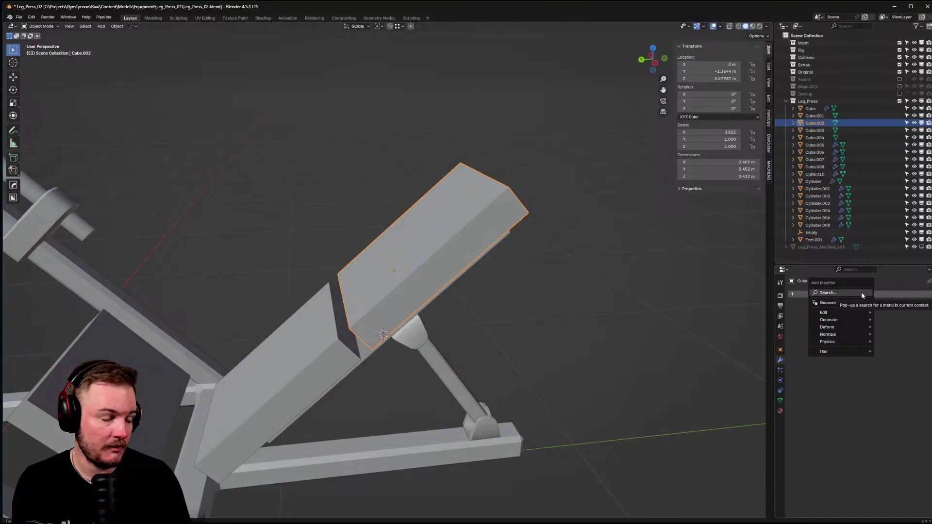
click(861, 293)
text(bevel)
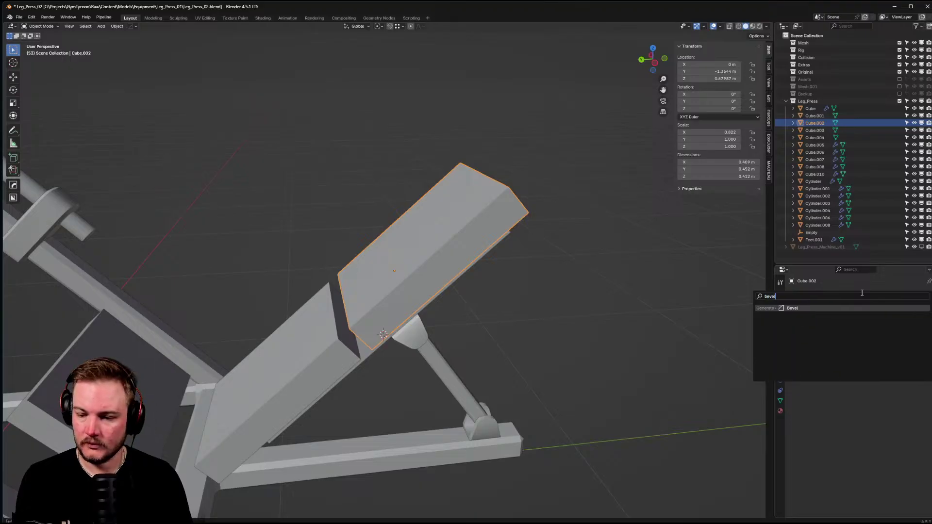
key(Return)
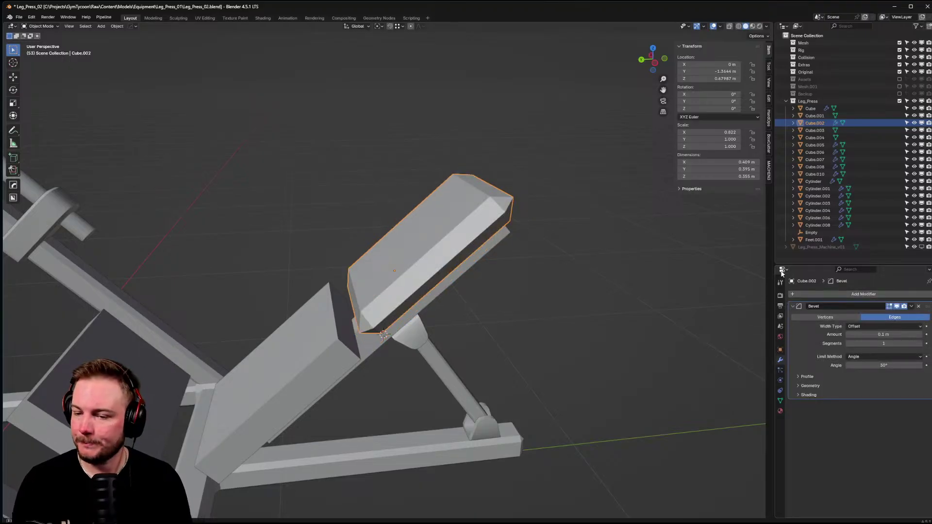
click(884, 356)
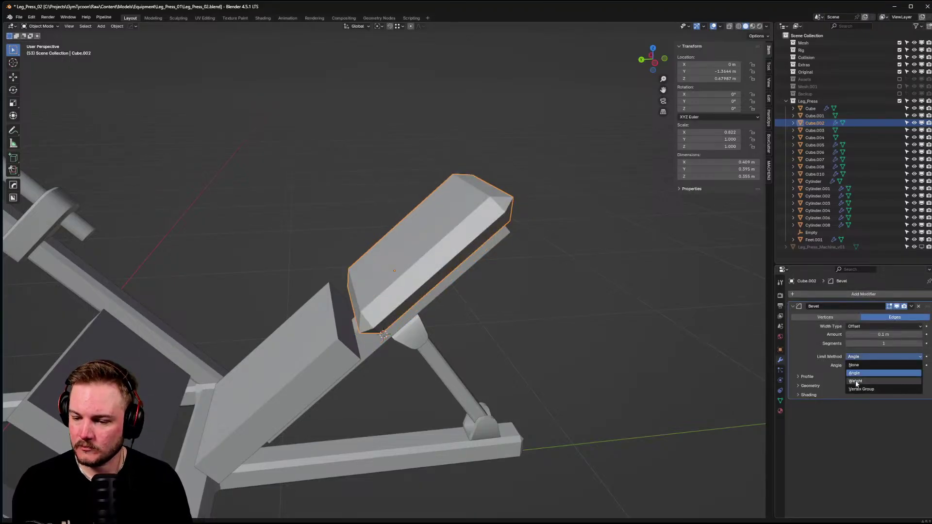
click(873, 379)
- Set the mean bevel weight of the upper pad's four corner edges to 1
middle_drag(548, 289, 560, 290)
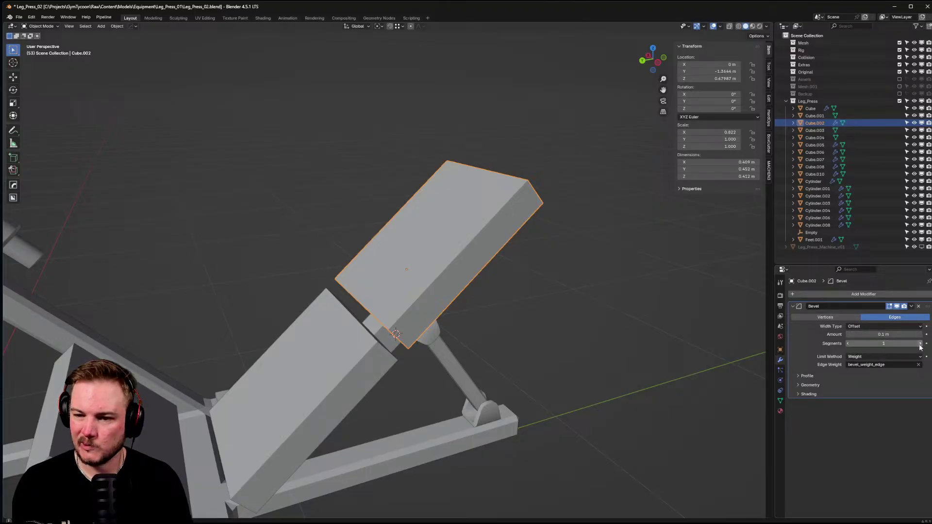
key(Tab)
click(540, 252)
middle_drag(540, 253, 445, 292)
click(741, 128)
text(1)
key(Return)
shift+middle_drag(426, 238, 468, 217)
key(Tab)
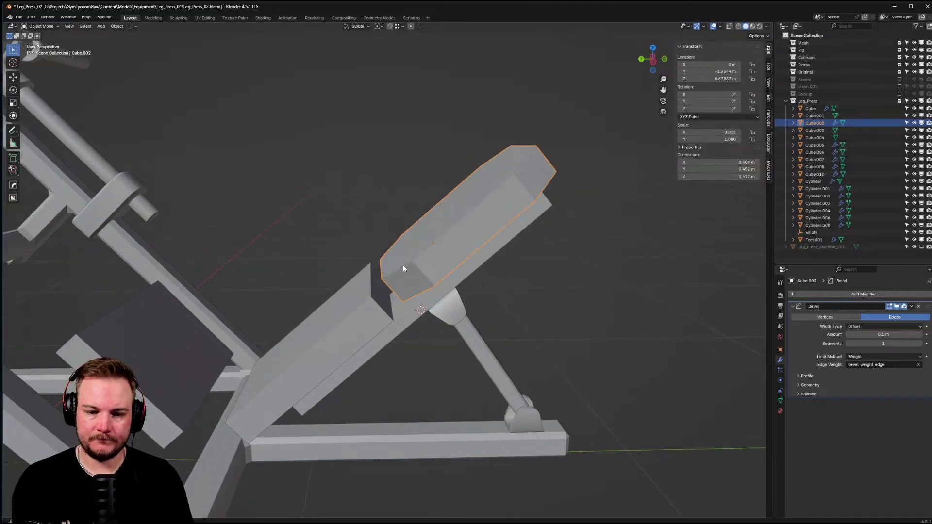
- Edit the lower backrest pad and enter the mean bevel weight for its corner edges
click(357, 308)
key(Tab)
click(370, 360)
click(716, 128)
key(Return)
key(Tab)
- Select both backrest pads with the upper one active and copy its Bevel modifier to the lower pad
click(316, 290)
shift+click(408, 253)
shift+click(338, 299)
shift+click(437, 259)
key(ctrl+c)
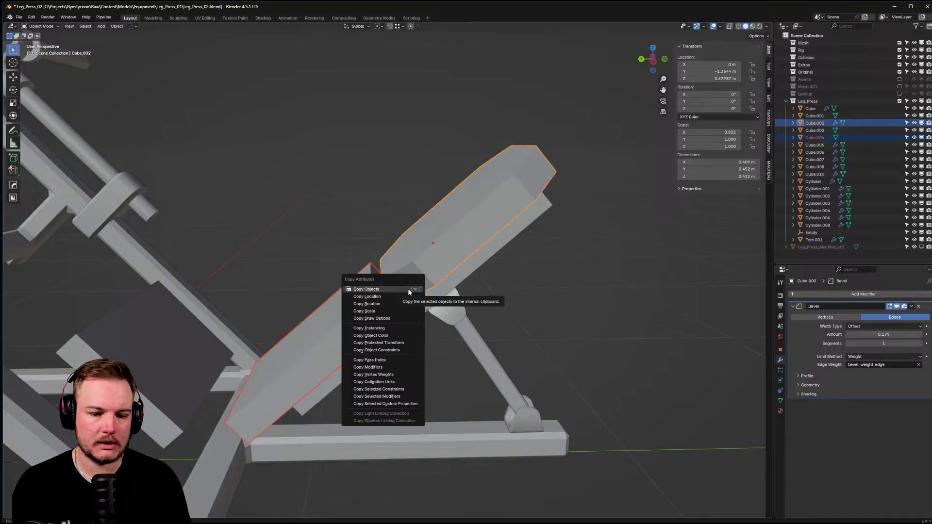
click(394, 397)
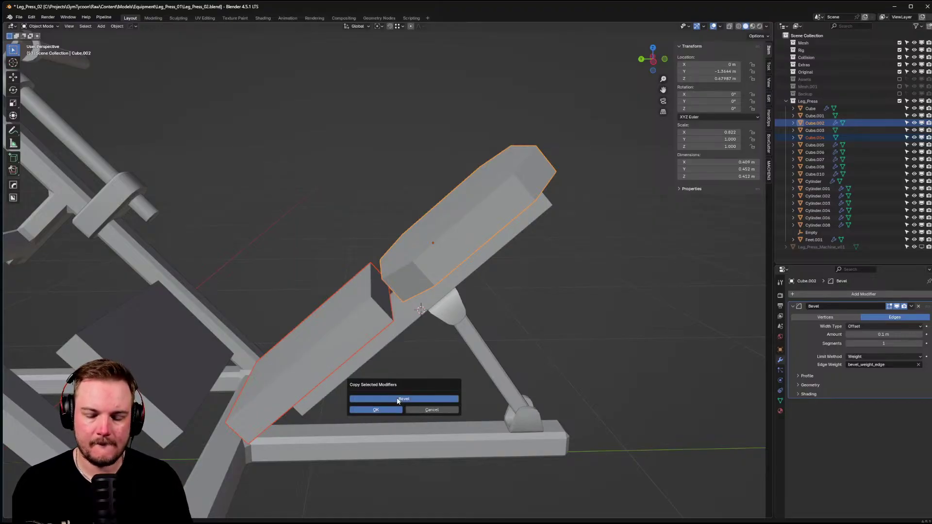
click(376, 409)
- Join the two backrest pads into one object and apply its scale
middle_drag(378, 408, 499, 288)
key(ctrl+j)
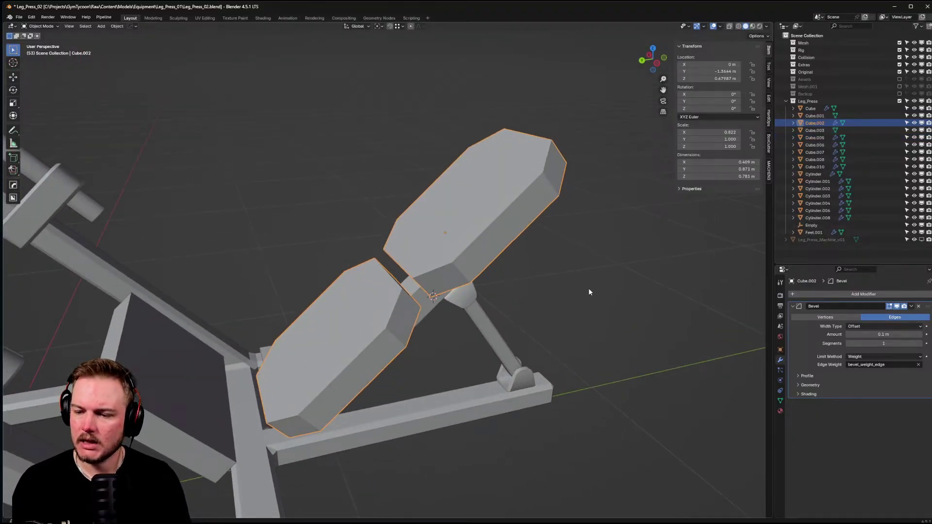
middle_drag(582, 290, 652, 323)
key(ctrl+a)
click(638, 325)
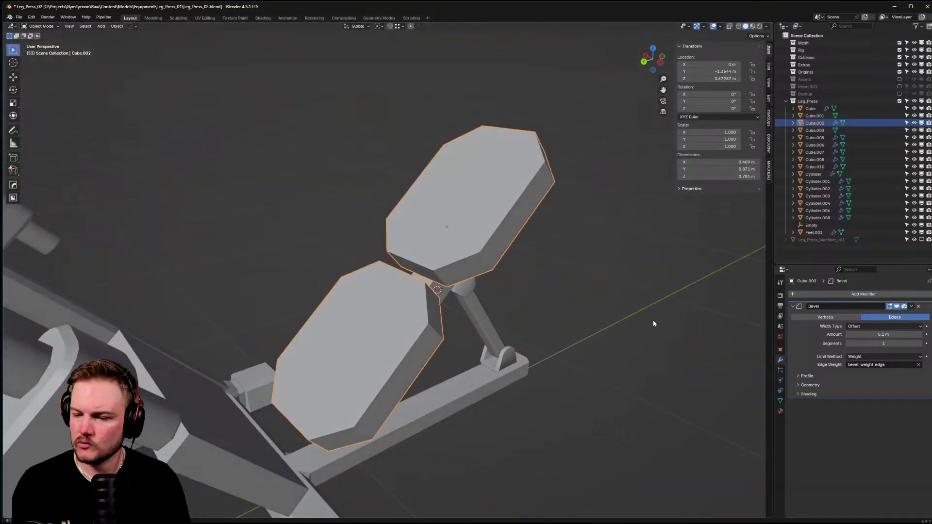
- Set the joined pads' Bevel modifier to 4 segments and turn on the wireframe overlay
click(920, 344)
click(919, 344)
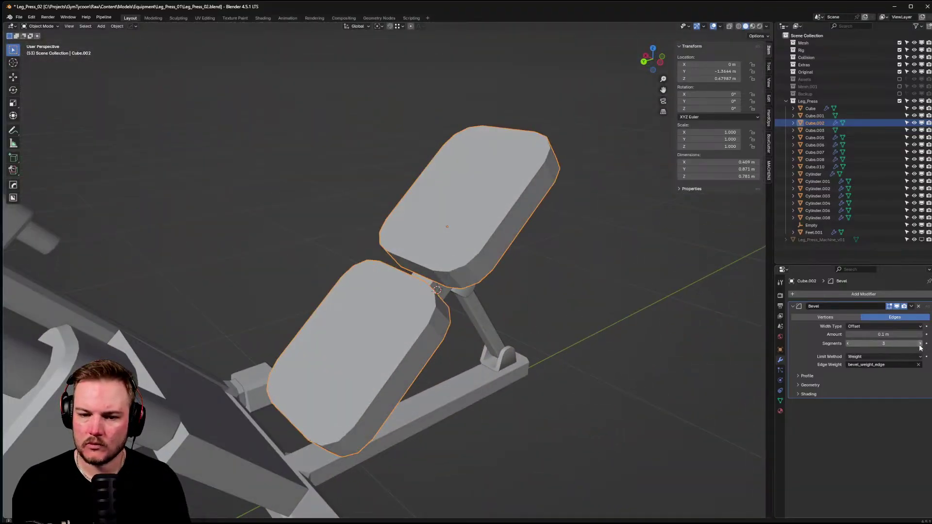
click(919, 344)
middle_drag(641, 328, 635, 346)
key(z)
mouse_move(586, 331)
middle_down()
mouse_move(525, 328)
mouse_move(547, 315)
mouse_move(578, 317)
middle_up()
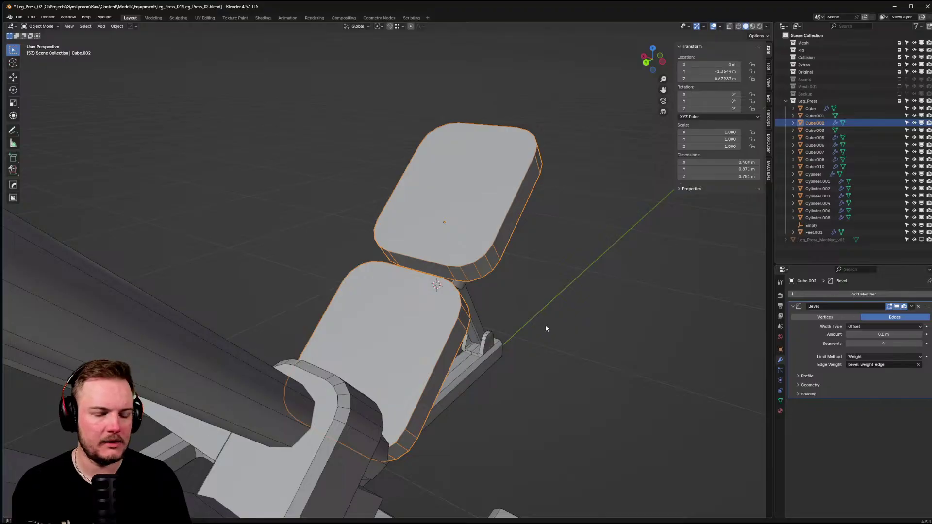
- Reduce the pads' Bevel amount to 0.06 m
mouse_move(852, 335)
mouse_down()
mouse_move(859, 335)
mouse_move(841, 335)
mouse_up()
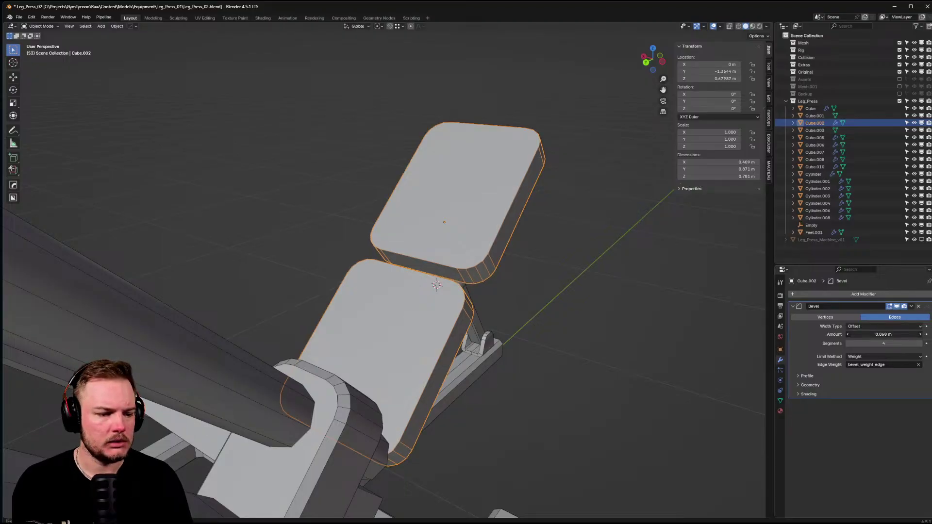
drag(839, 335, 835, 335)
middle_drag(437, 311, 469, 314)
scroll(444, 298, down, 5)
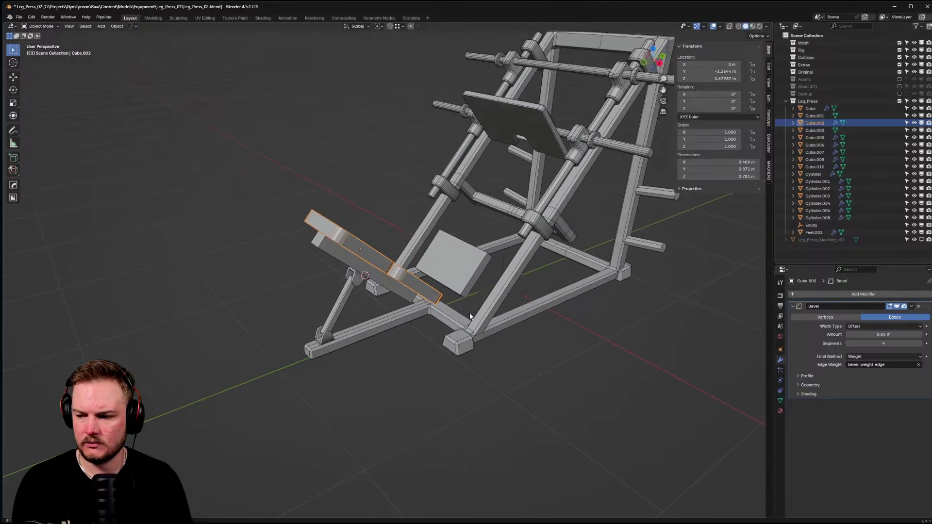
- Try shading the joined backrest pads smooth and sharpening them with the HardOps Sharpen operator at 60°
scroll(471, 316, up, 3)
right_click(419, 279)
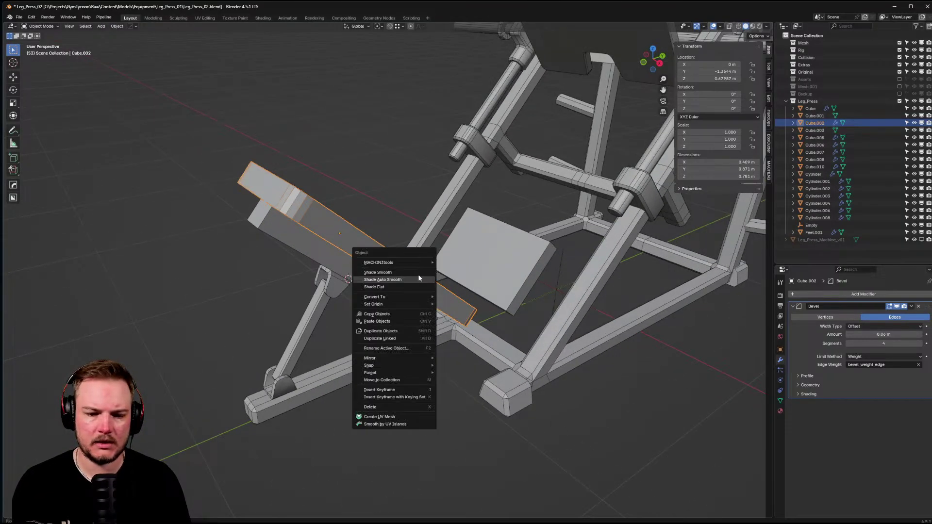
click(414, 272)
key(q)
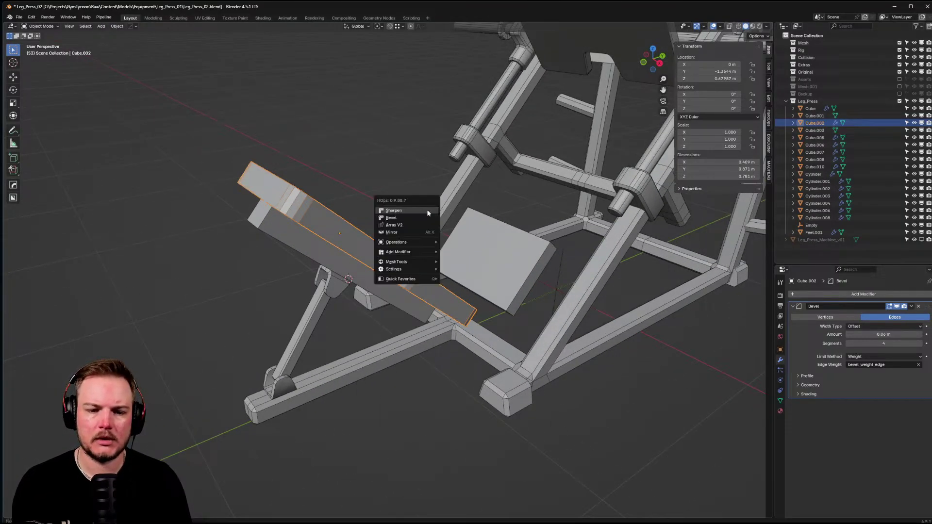
click(391, 237)
middle_drag(391, 237, 378, 251)
key(ctrl+z)
key(q)
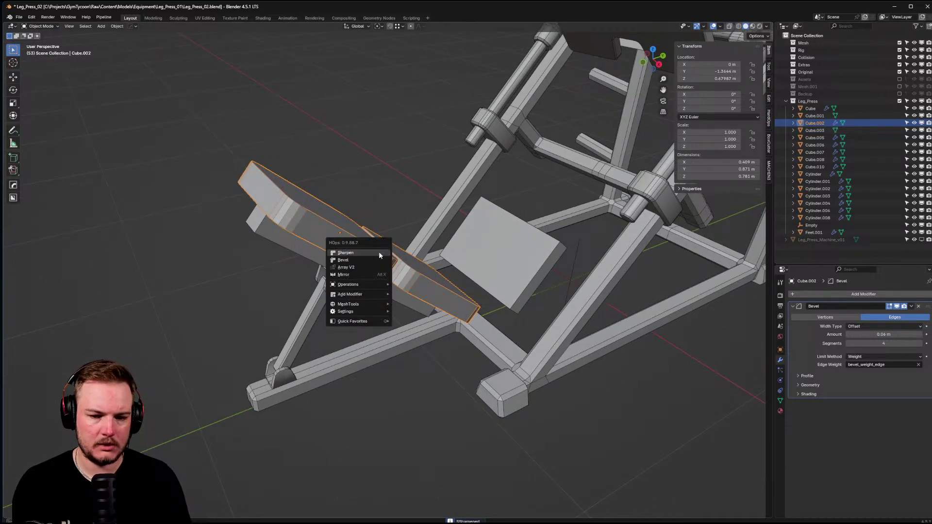
click(378, 251)
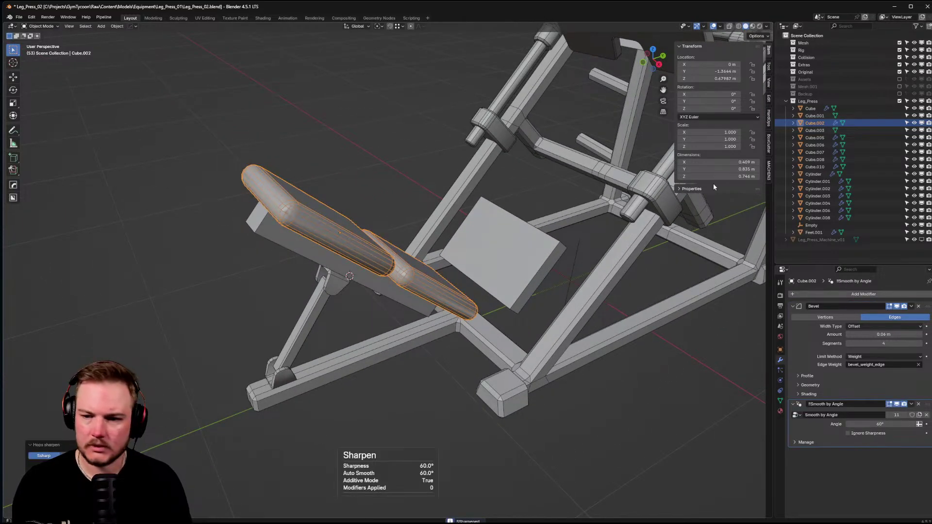
- Try HardOps Resharp and clearing the sharp marks on the joined backrest pads, and undo back to the unsharpened 0.06 m bevel
click(769, 117)
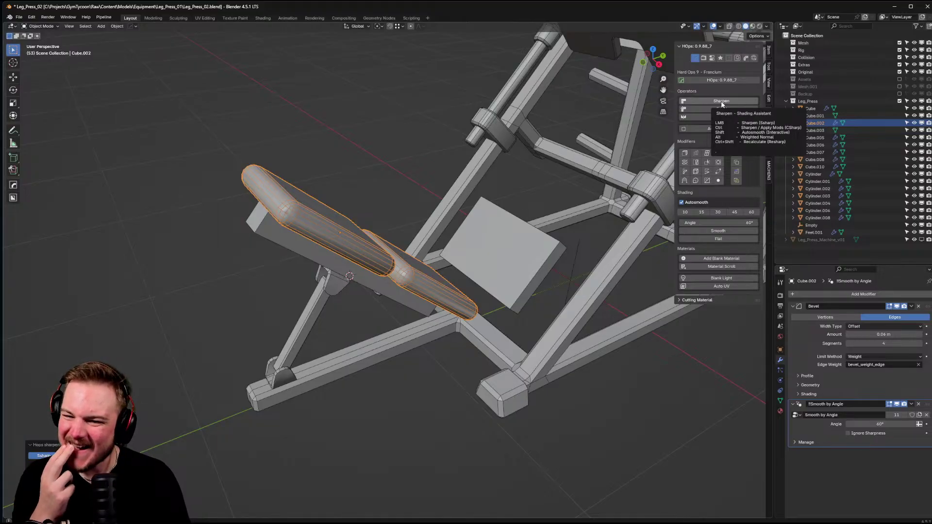
ctrl+shift+click(721, 103)
middle_drag(515, 217, 486, 221)
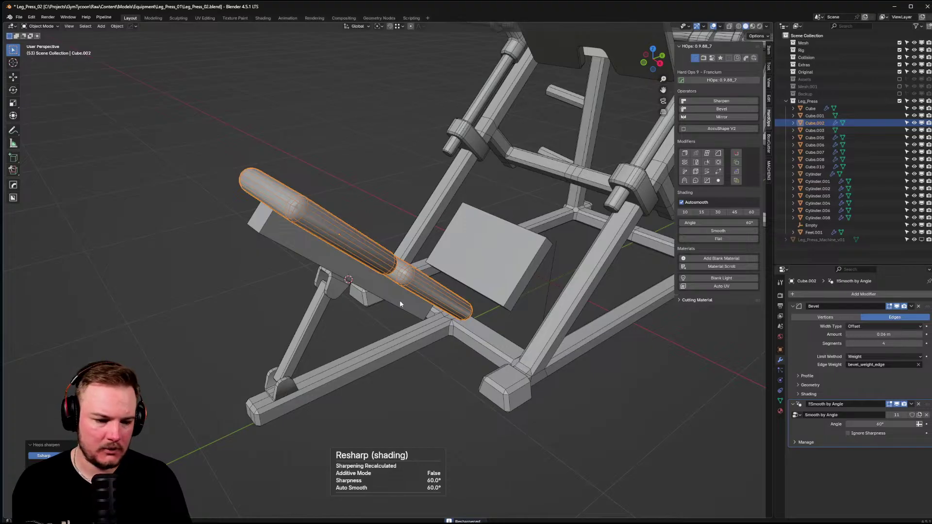
click(73, 456)
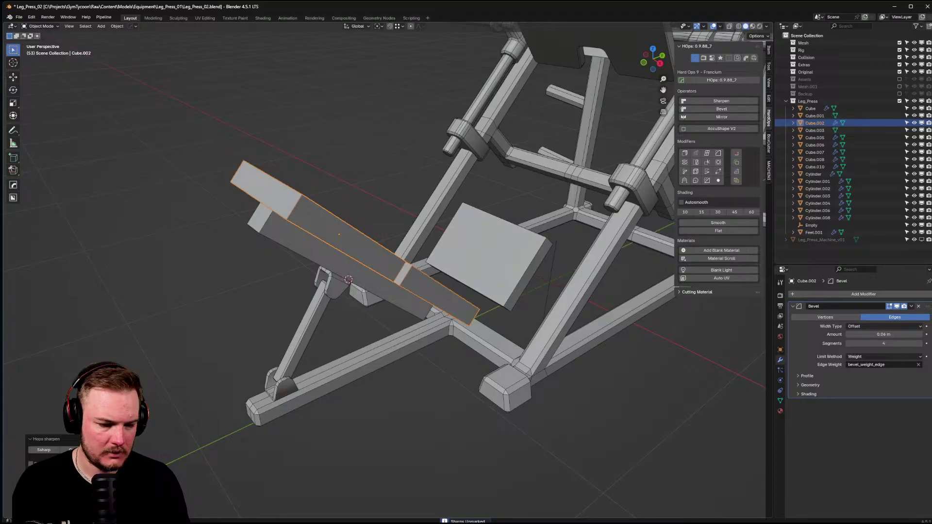
middle_drag(203, 362, 223, 332)
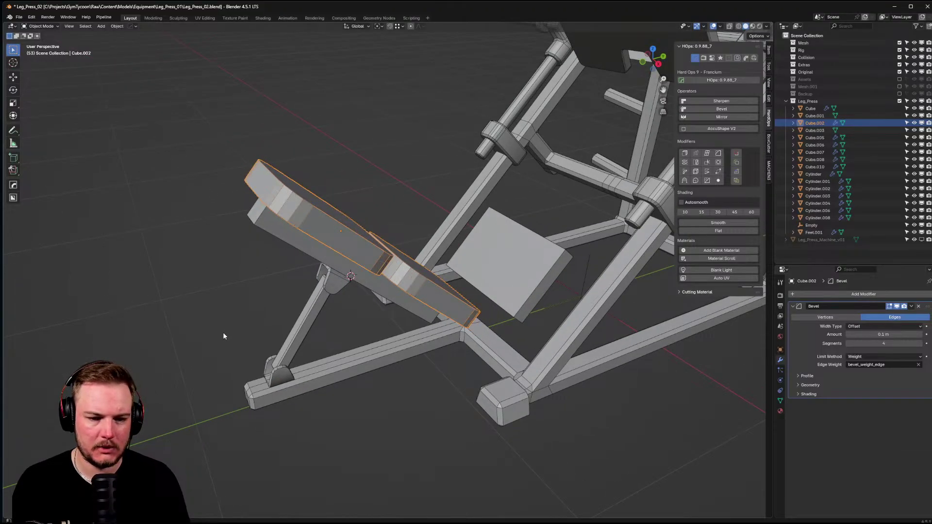
key(ctrl+z)
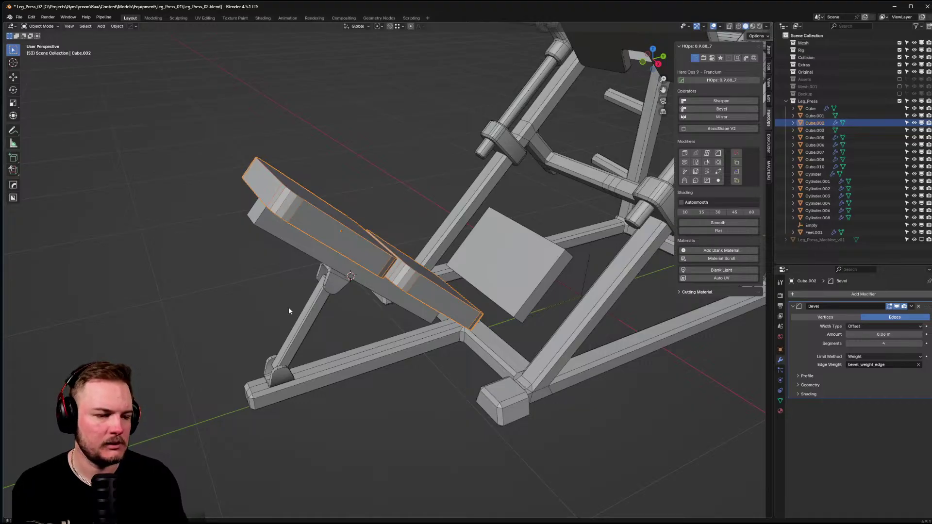
- Search the enabled add-ons for "hard" and open the preferences of Hard Ops 9
middle_drag(285, 312, 296, 307)
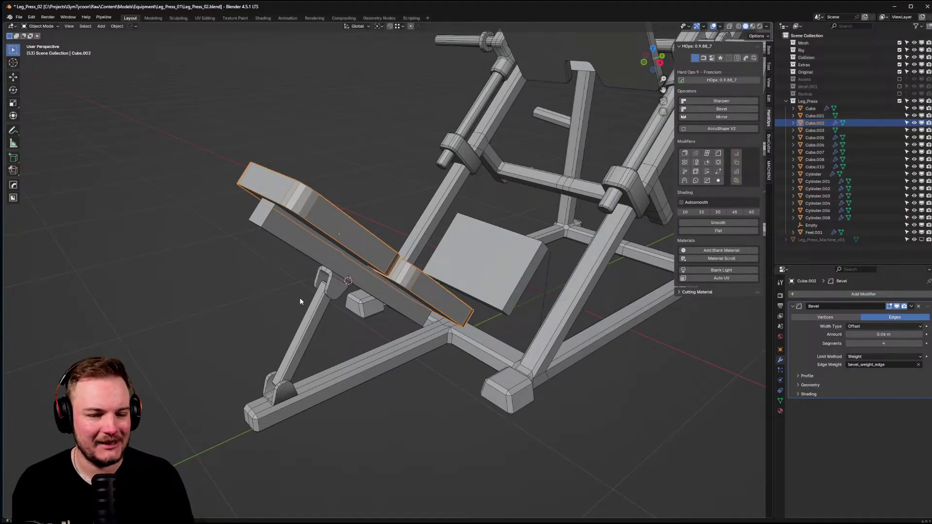
middle_drag(295, 301, 413, 303)
scroll(421, 311, up, 3)
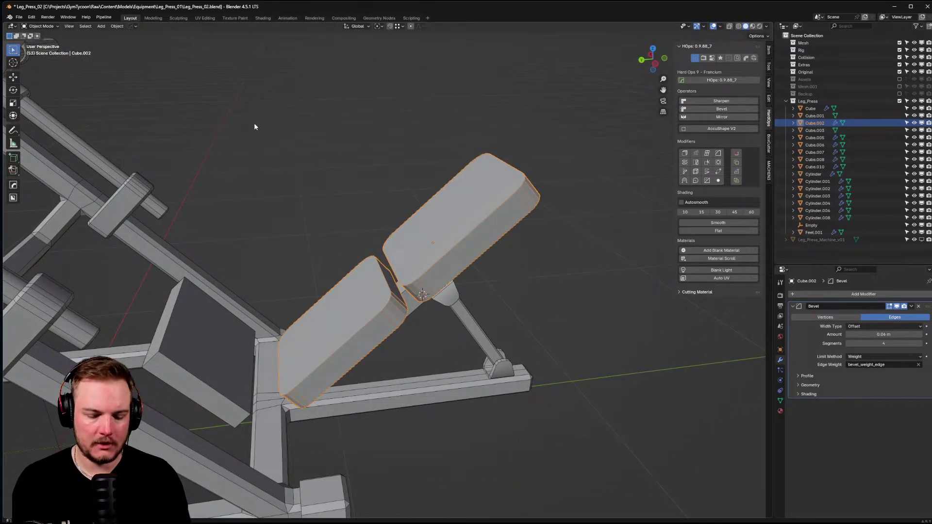
key(F4)
click(243, 183)
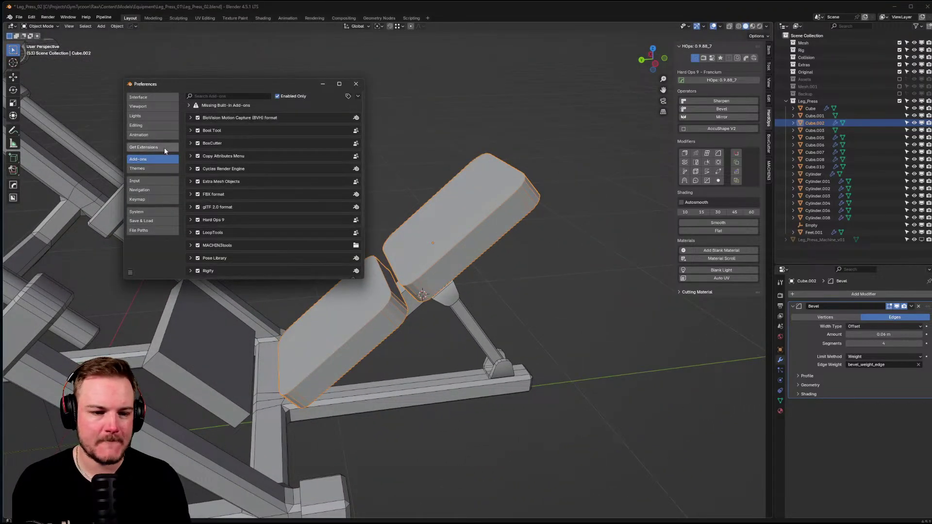
click(239, 95)
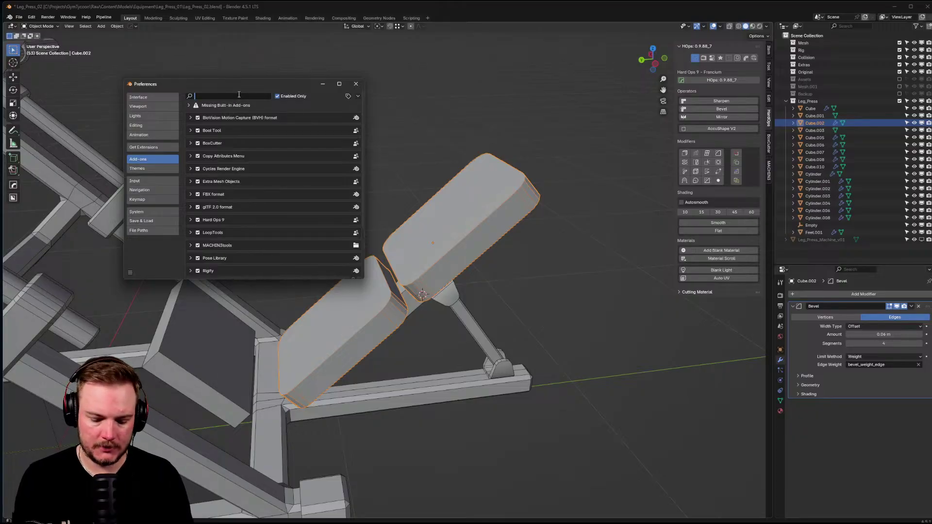
text(hard)
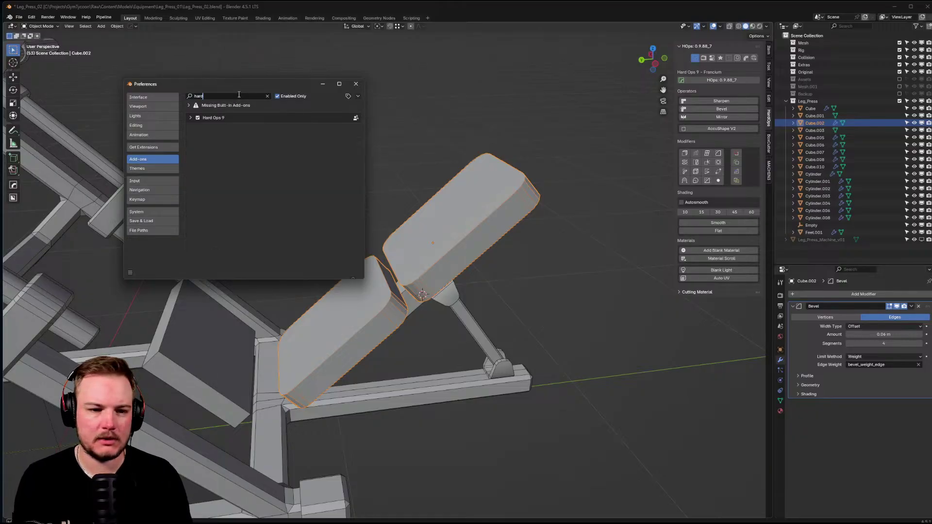
click(190, 118)
scroll(192, 141, down, 4)
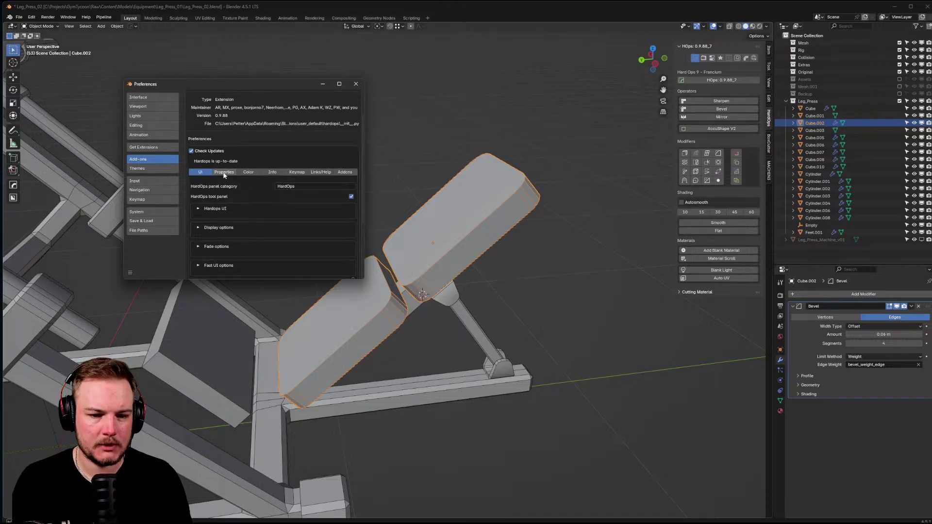
- Disable Crease and Bevel Weight marking in Hard Ops' Mark & Sharpen properties, keeping Sharp enabled, and close the preferences
scroll(224, 177, down, 2)
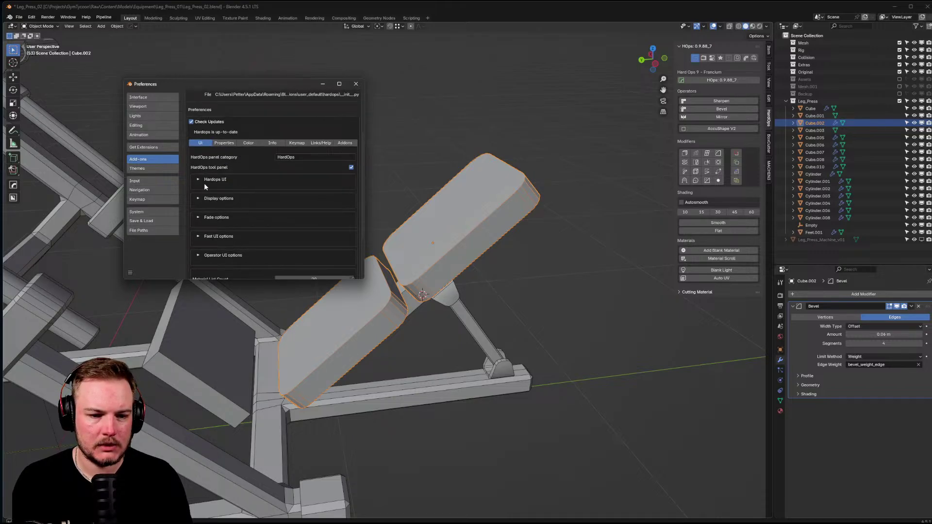
scroll(194, 184, down, 3)
scroll(194, 184, up, 6)
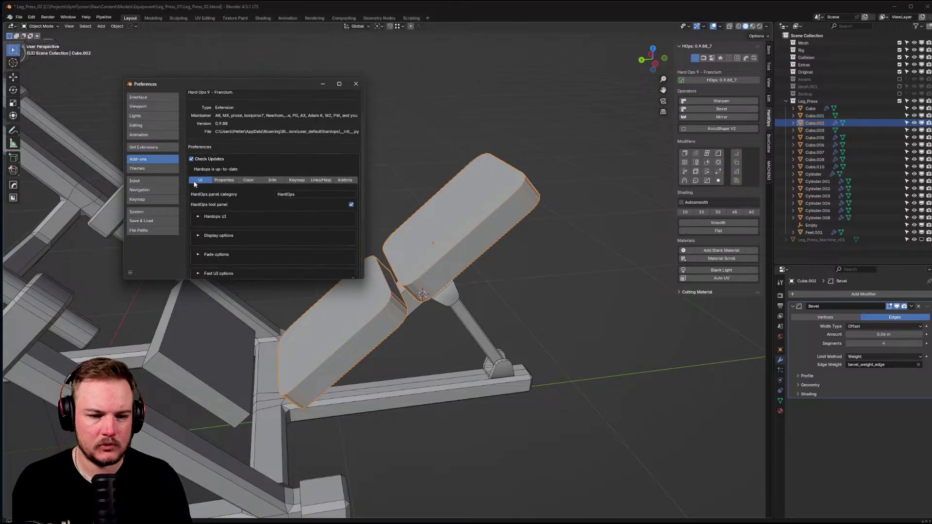
click(224, 180)
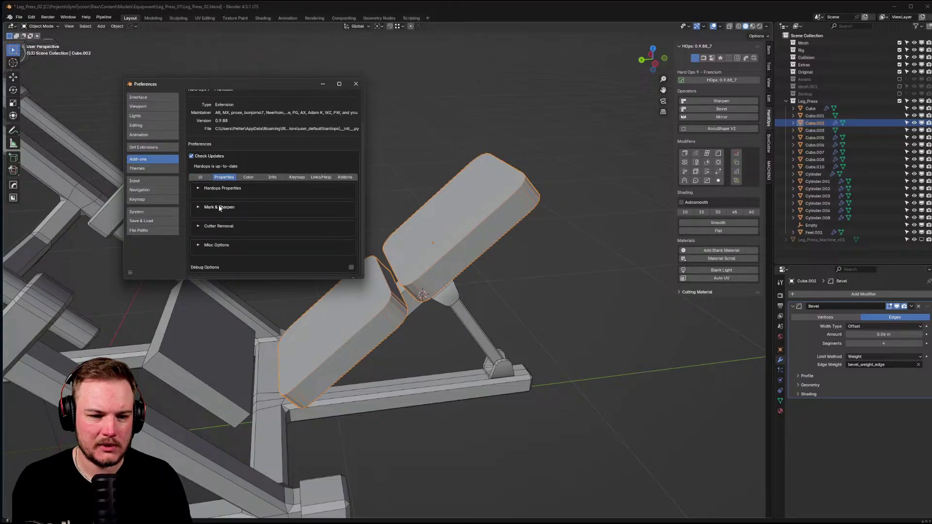
click(220, 207)
scroll(251, 200, down, 2)
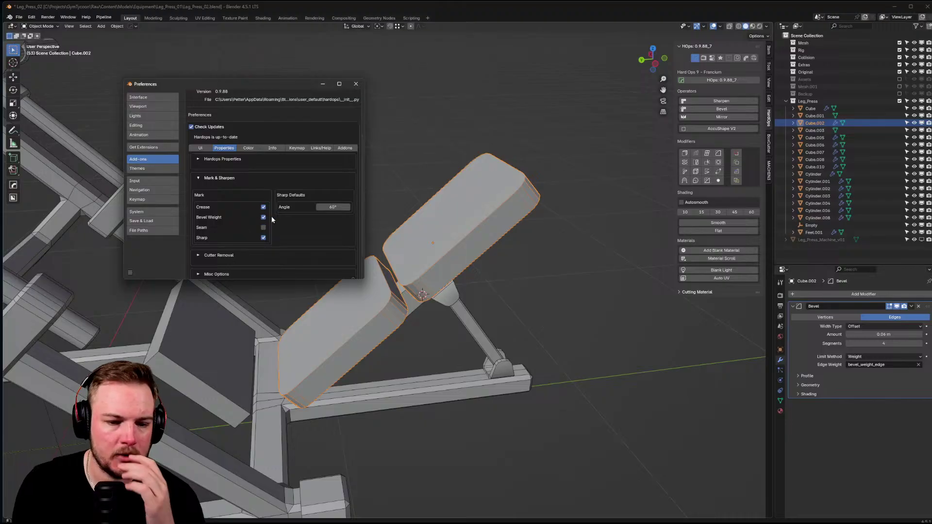
click(266, 219)
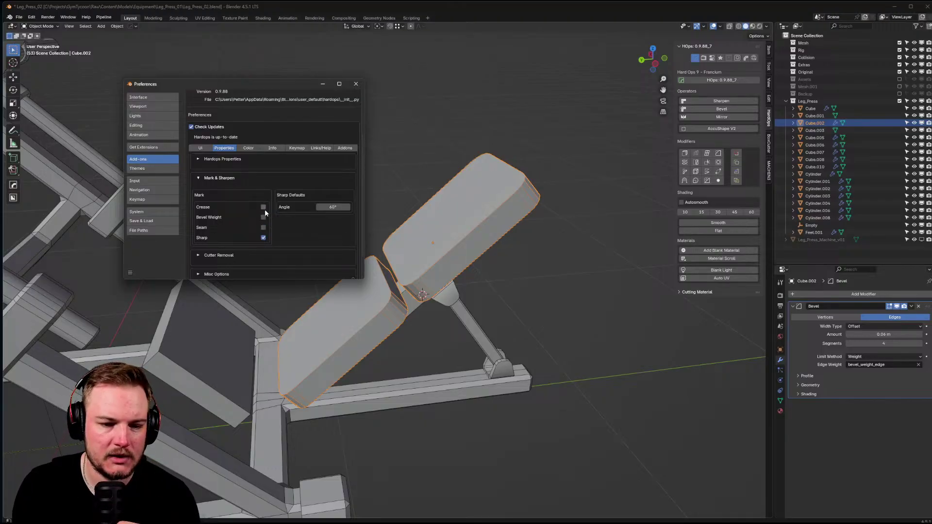
scroll(265, 213, down, 1)
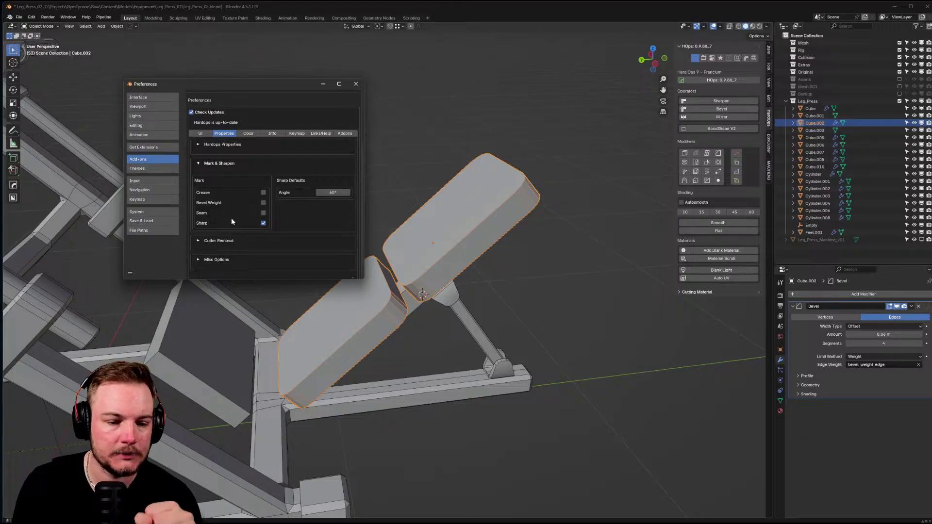
scroll(201, 240, down, 1)
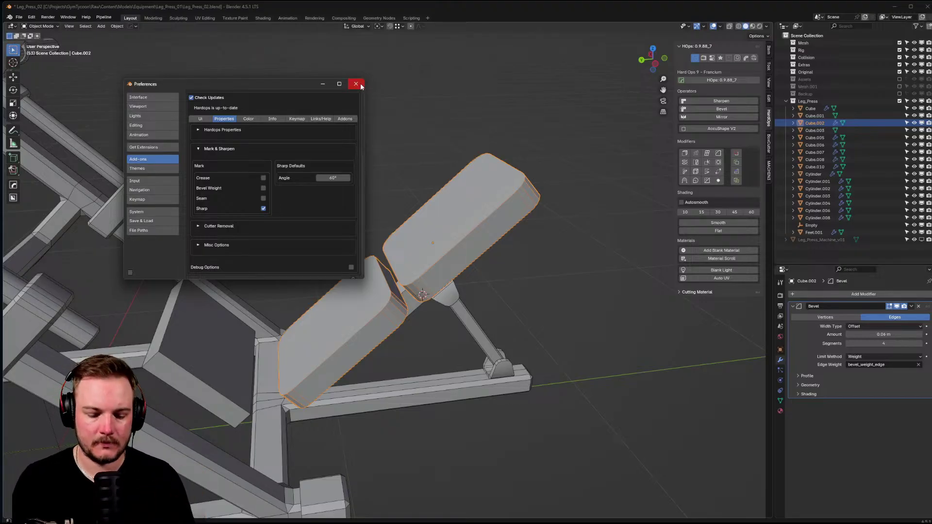
click(357, 84)
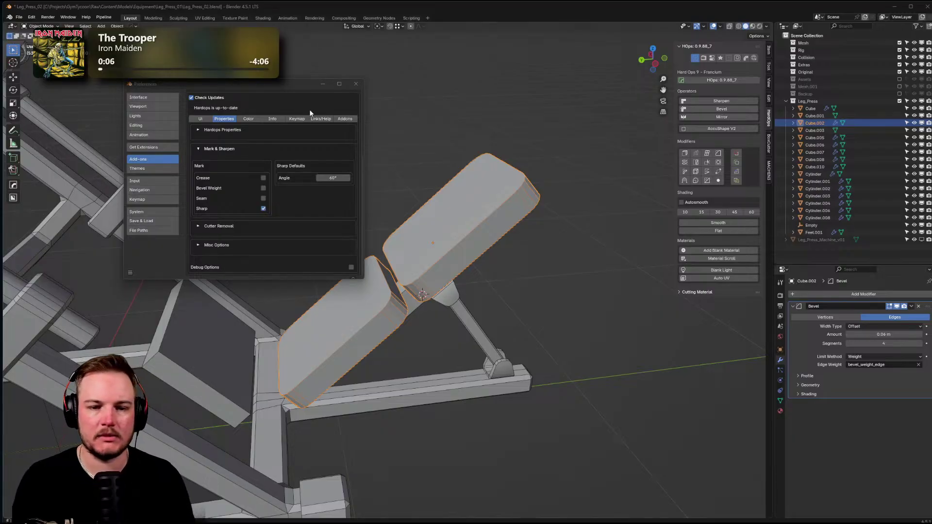
click(355, 84)
- Sharpen the joined backrest pads with the HardOps Sharpen operator and deselect them
middle_drag(408, 252, 416, 240)
key(q)
click(416, 240)
middle_drag(512, 284, 240, 254)
click(240, 254)
- Turn off the wireframe overlay and turn on the face orientation overlay in the viewport
key(alt+v)
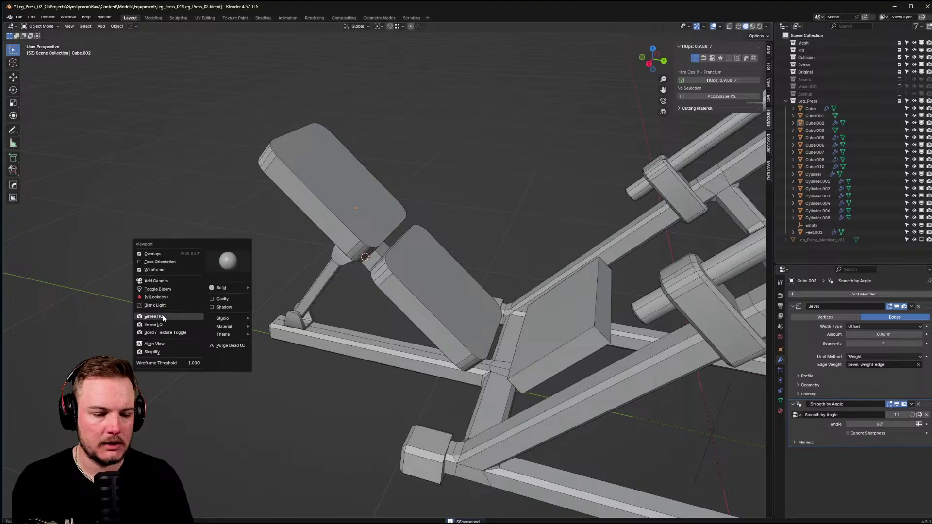
click(171, 268)
middle_drag(212, 240, 340, 272)
key(alt+v)
click(283, 229)
- Isolate the block behind the footplate and enter its mesh editing in edge selection
scroll(320, 307, up, 5)
mouse_move(319, 307)
middle_down()
mouse_move(237, 324)
mouse_move(281, 306)
mouse_move(347, 310)
mouse_move(312, 260)
mouse_move(333, 242)
mouse_move(439, 249)
mouse_move(389, 281)
mouse_move(403, 263)
mouse_move(427, 259)
mouse_move(429, 240)
mouse_move(411, 270)
mouse_move(312, 322)
middle_up()
click(313, 322)
key(KP_Divide)
key(Tab)
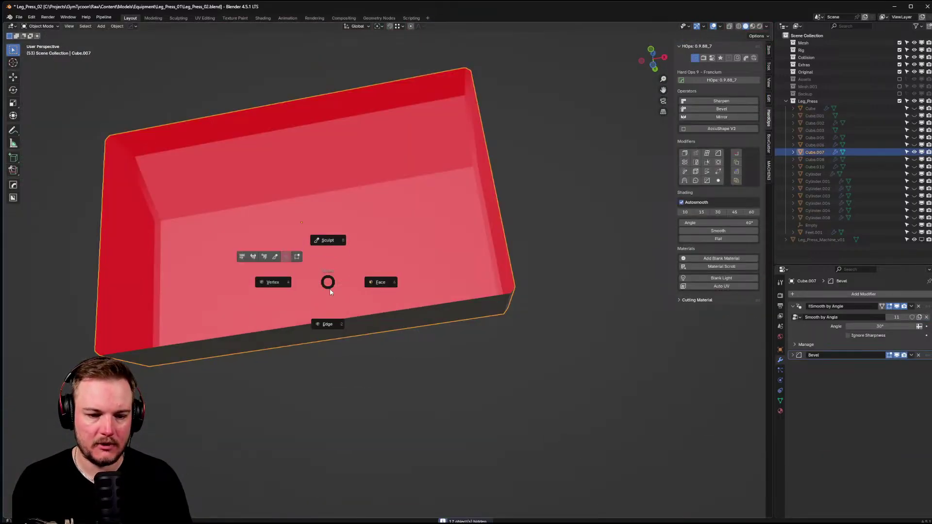
click(329, 290)
- Fill the isolated block's open side with a face, return to object mode and unhide the rest of the machine
middle_drag(334, 268, 314, 292)
key(Tab)
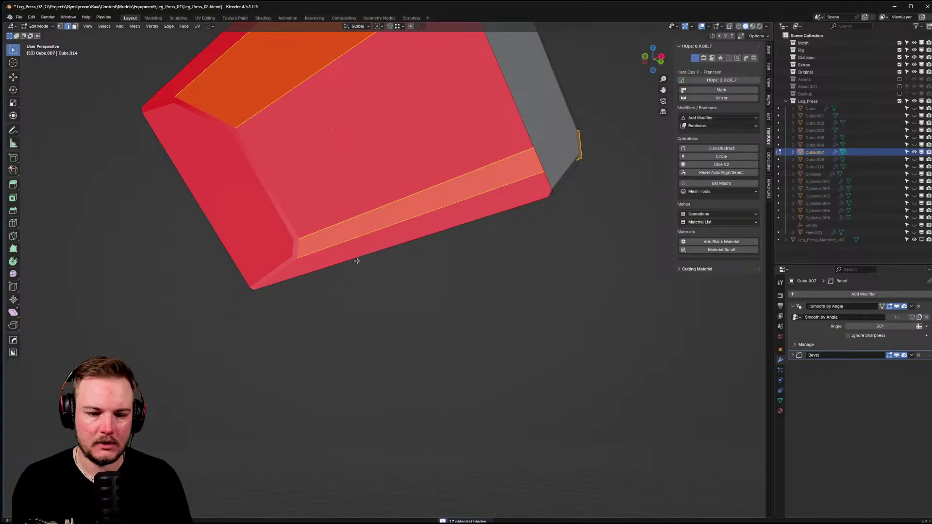
scroll(356, 262, down, 6)
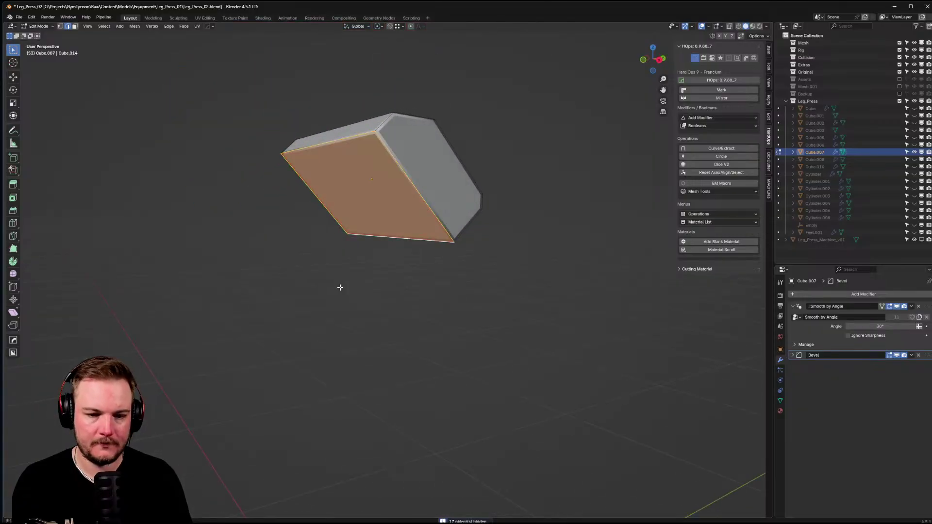
key(Tab)
click(343, 271)
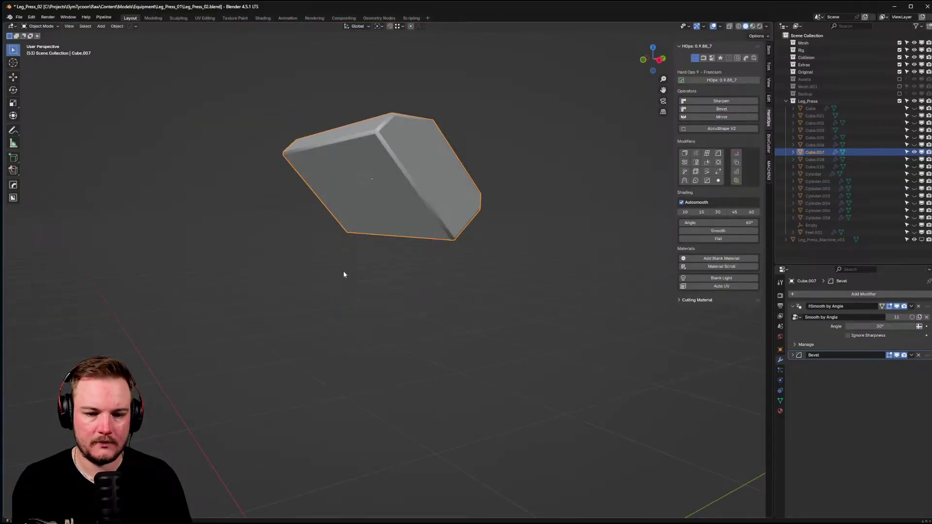
key(a)
key(Home)
click(283, 279)
- Examine the whole leg press from several sides for reversed faces and compare the footplate area with the reference photo
middle_drag(282, 279, 359, 204)
scroll(297, 264, up, 5)
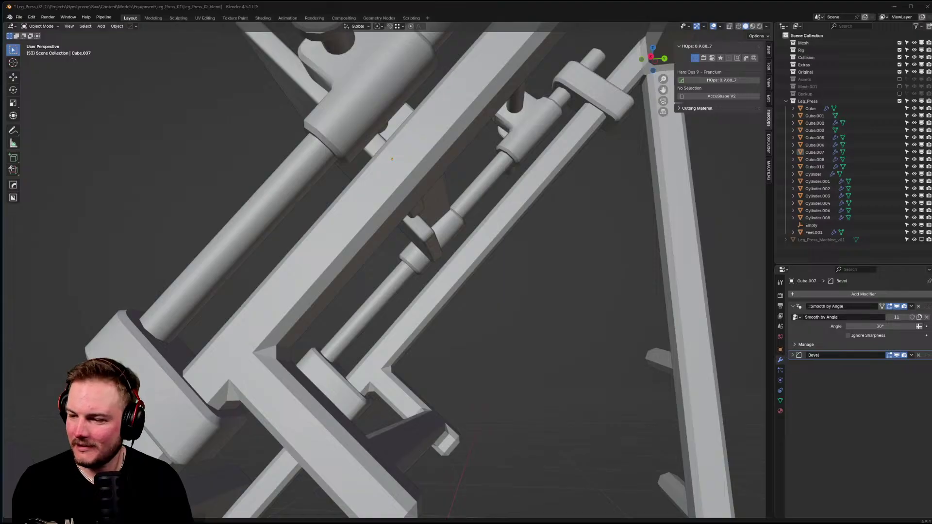
middle_drag(574, 307, 354, 288)
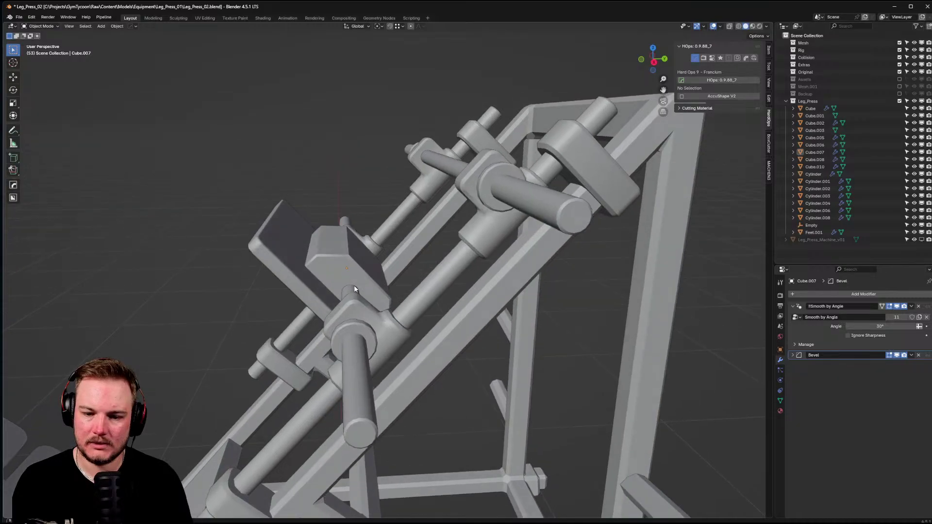
scroll(354, 289, down, 5)
middle_drag(425, 241, 272, 307)
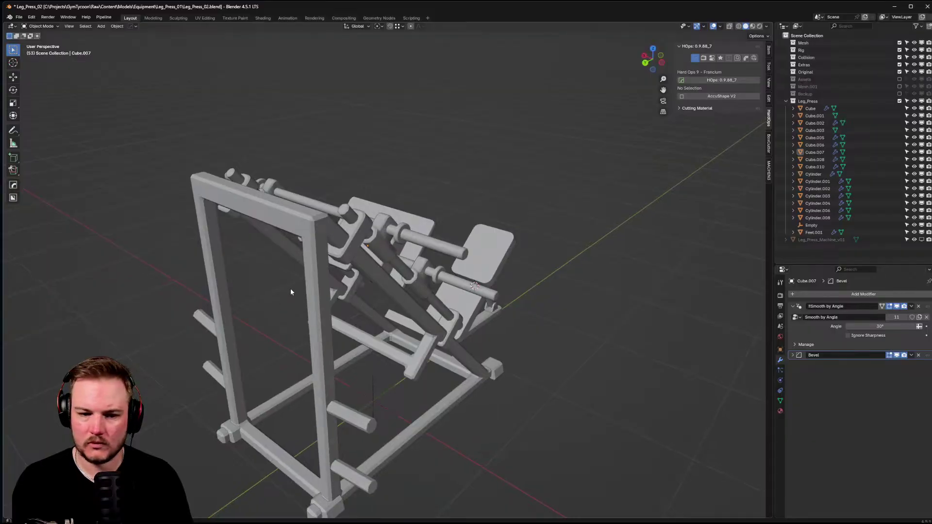
scroll(471, 315, up, 5)
middle_drag(470, 316, 535, 295)
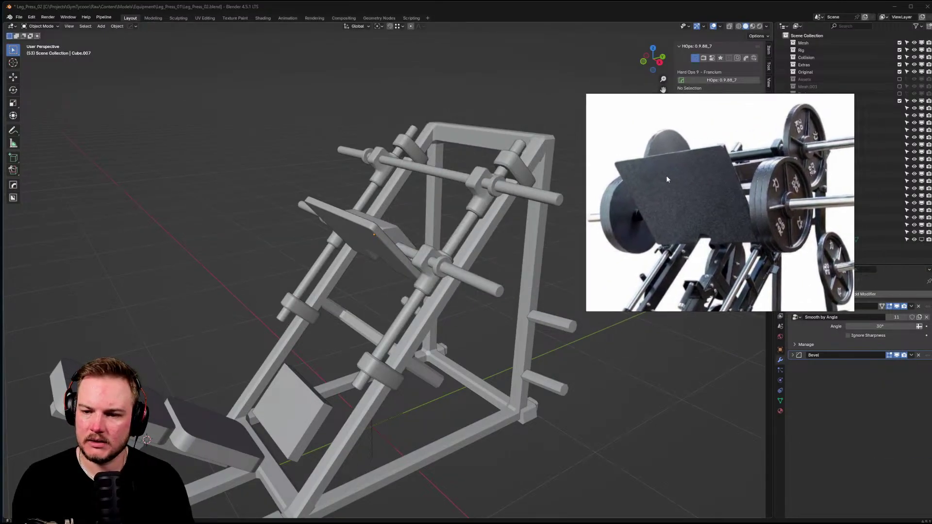
middle_drag(443, 193, 409, 227)
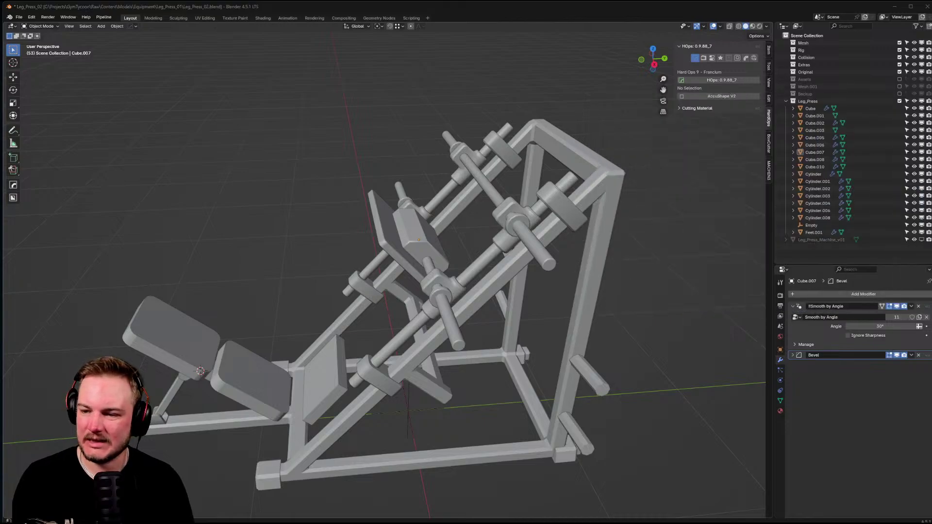
- Try a mean edge bevel weight of 0.3 on the edges around the back faces of both backrest pads
middle_drag(437, 235, 352, 245)
scroll(360, 244, up, 4)
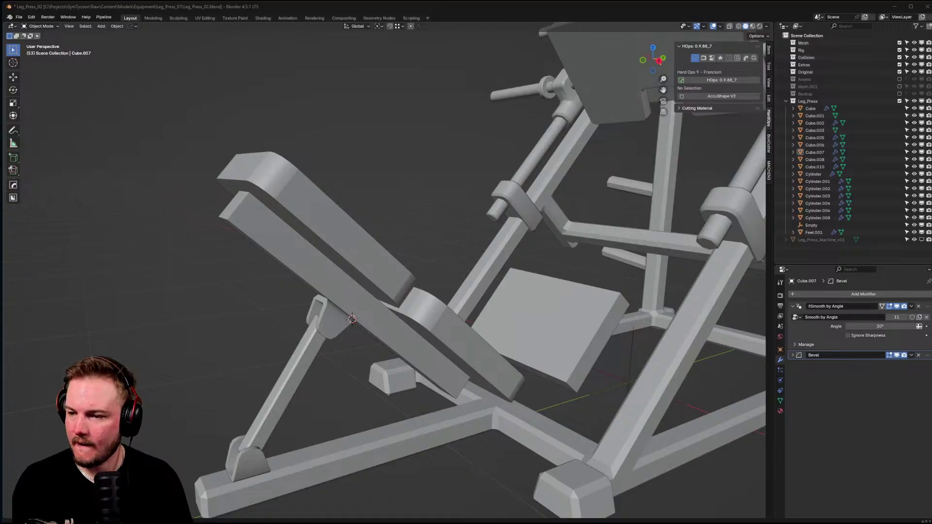
scroll(285, 229, down, 5)
click(292, 224)
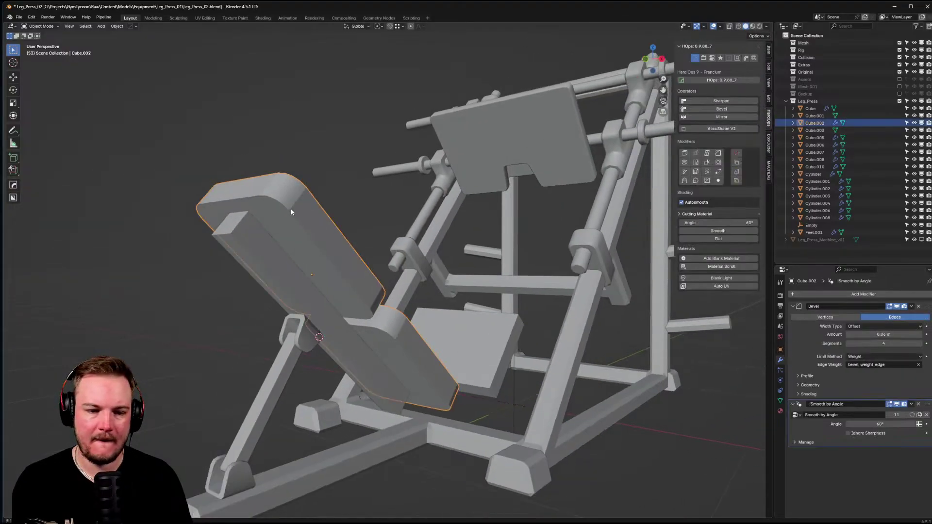
key(Tab)
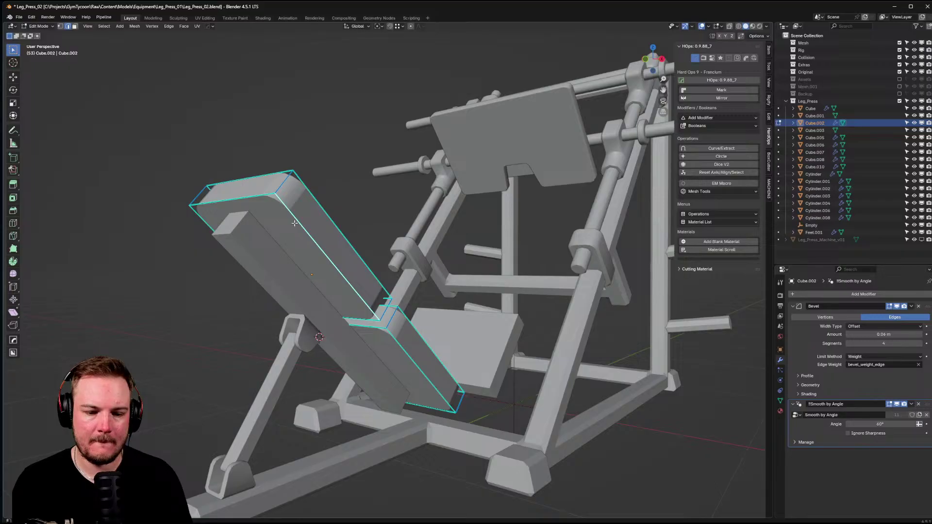
key(ctrl+Tab)
click(310, 237)
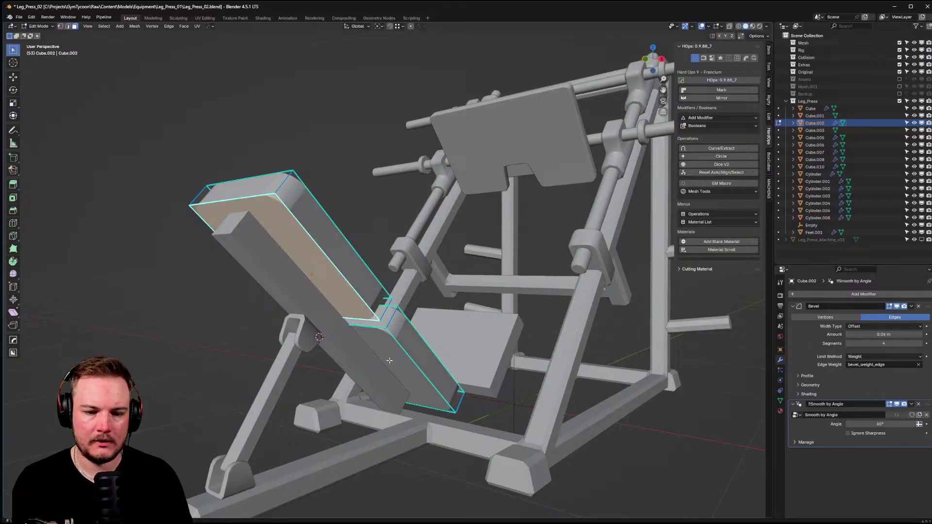
shift+click(390, 361)
key(ctrl+Tab)
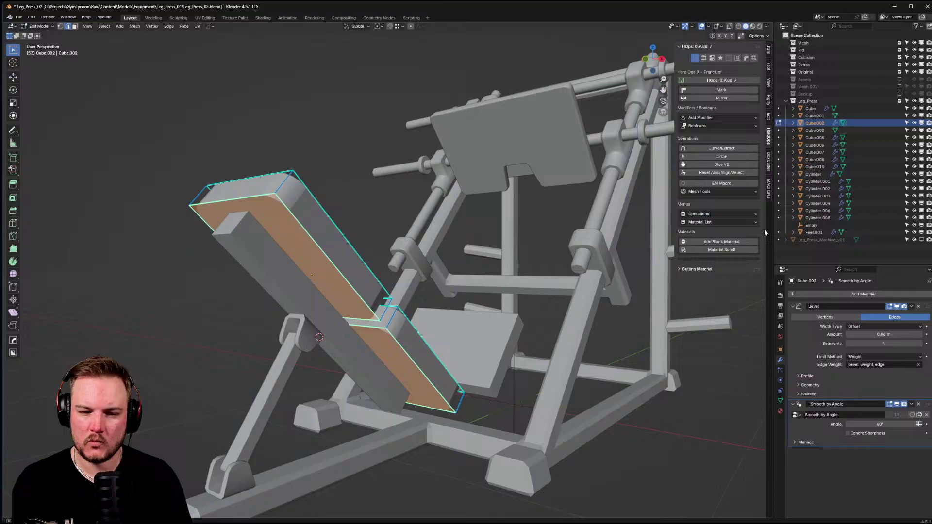
click(769, 53)
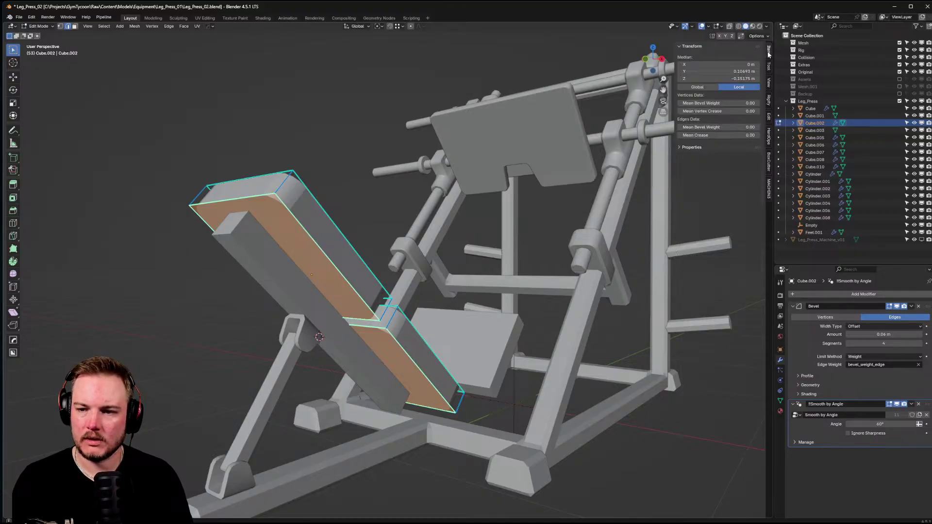
drag(738, 127, 743, 127)
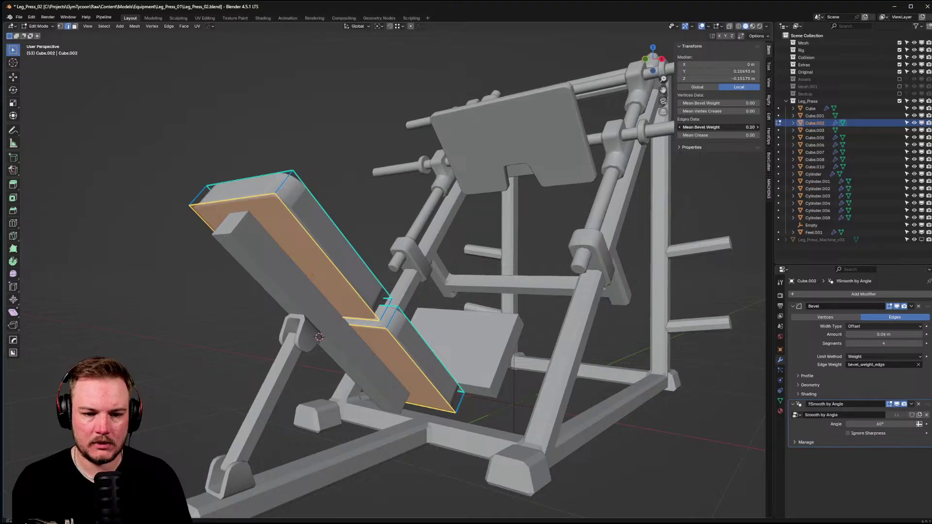
click(724, 126)
text(0.3)
key(Return)
- Undo the bevel weight change on the pads' back edges and return to object mode
middle_drag(437, 271, 424, 250)
key(ctrl+z)
key(Tab)
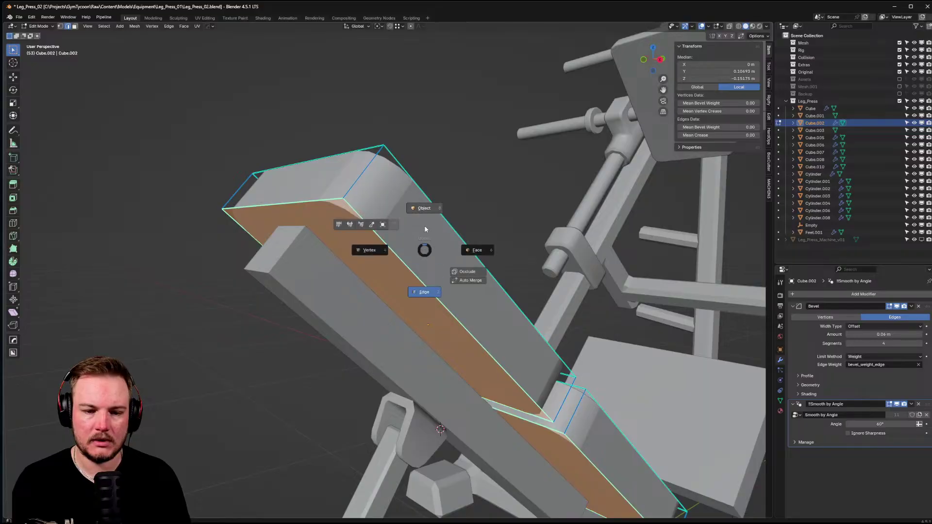
key(Tab)
click(429, 239)
middle_drag(416, 235, 395, 252)
key(Tab)
click(396, 203)
key(Tab)
middle_drag(399, 214, 423, 216)
- Try duplicating the pads' Bevel modifier, then remove the duplicate
click(912, 306)
click(909, 316)
click(918, 404)
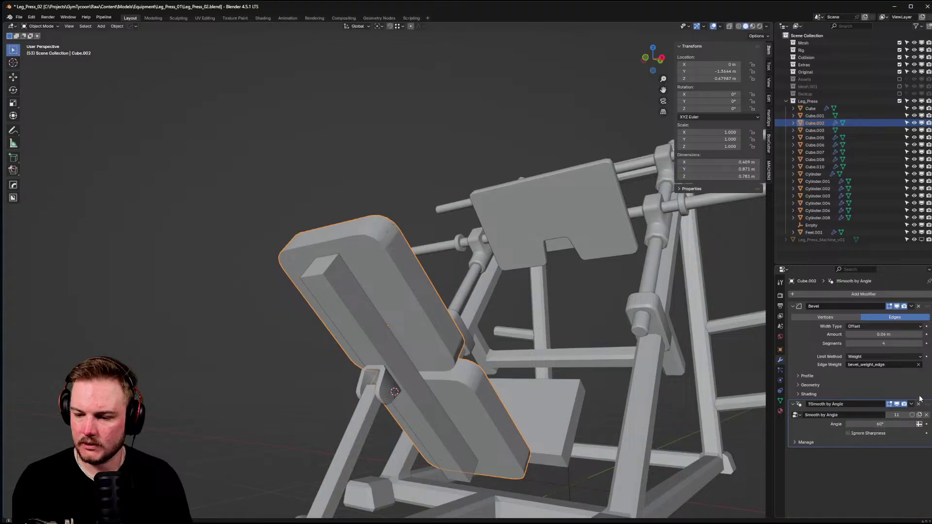
click(911, 307)
click(897, 322)
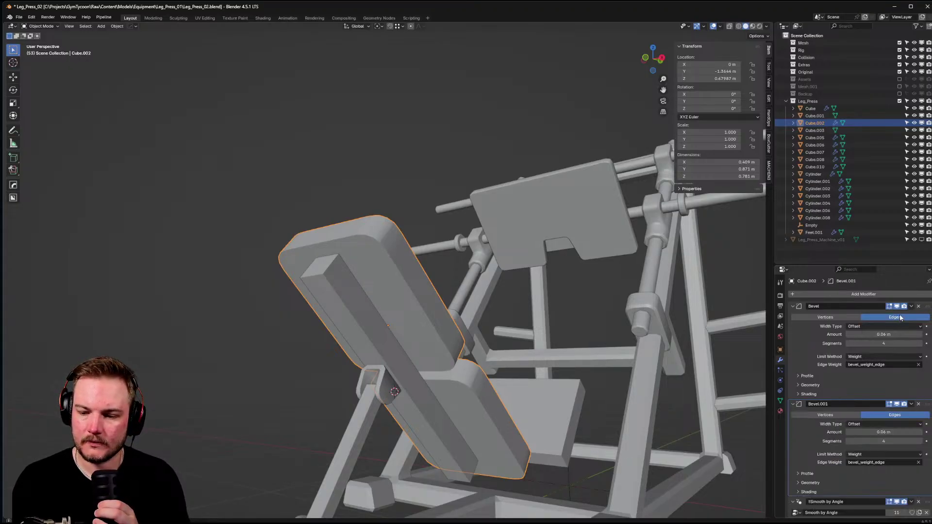
click(919, 404)
- Apply the pads' Bevel modifier and reset the mean bevel weight of the upper pad's corner edges to 0
click(912, 307)
click(896, 315)
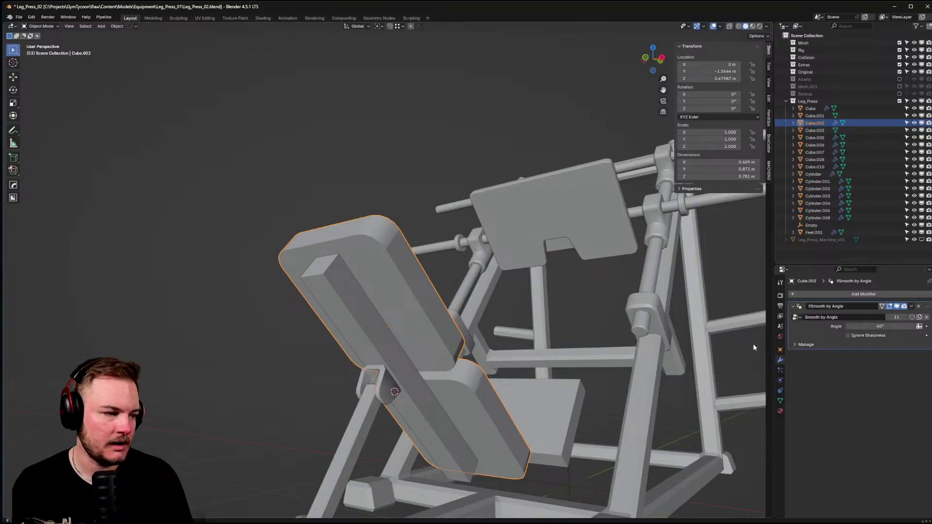
mouse_move(453, 307)
middle_down()
mouse_move(421, 327)
mouse_move(451, 325)
mouse_move(442, 320)
middle_up()
key(Tab)
click(442, 288)
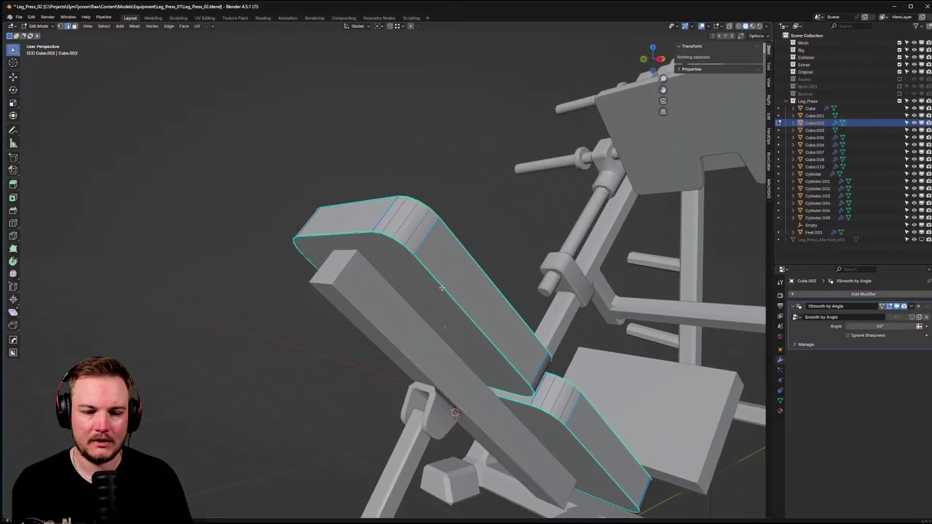
alt+click(421, 238)
middle_drag(421, 238, 740, 174)
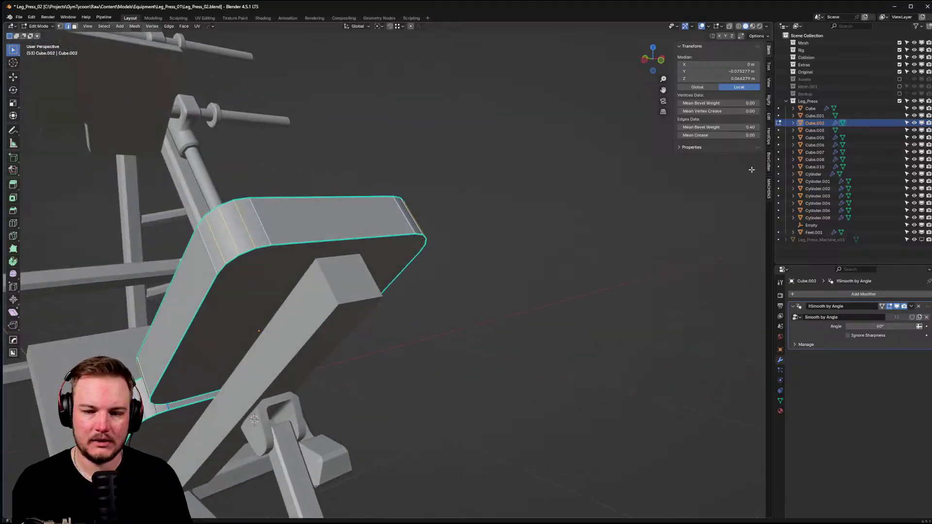
key(BackSpace)
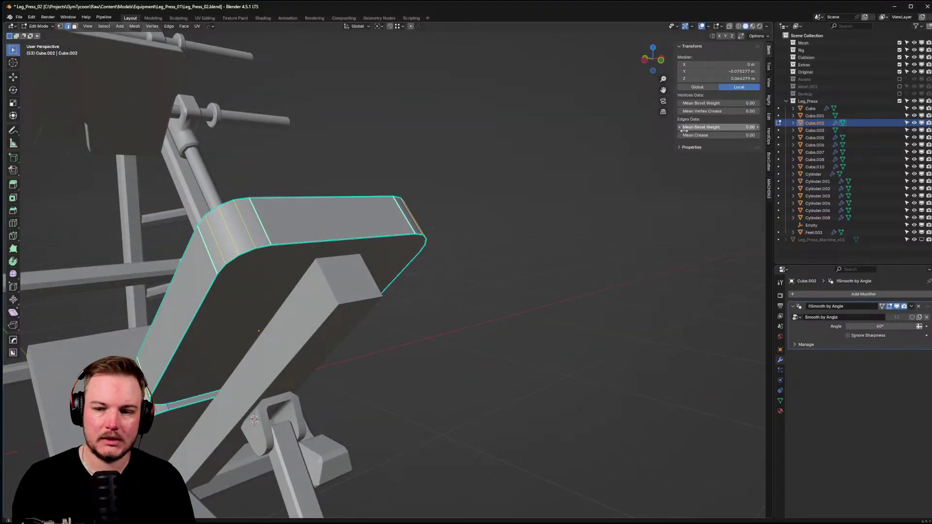
- Examine the upper pad's rounded corner edges from behind and from the side
middle_drag(558, 204, 520, 192)
right_click(519, 192)
click(485, 199)
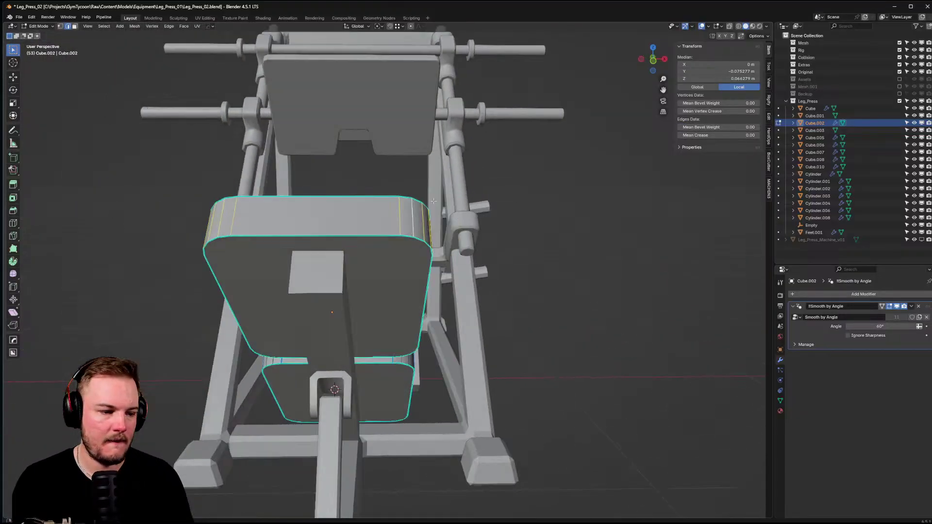
middle_drag(436, 200, 403, 204)
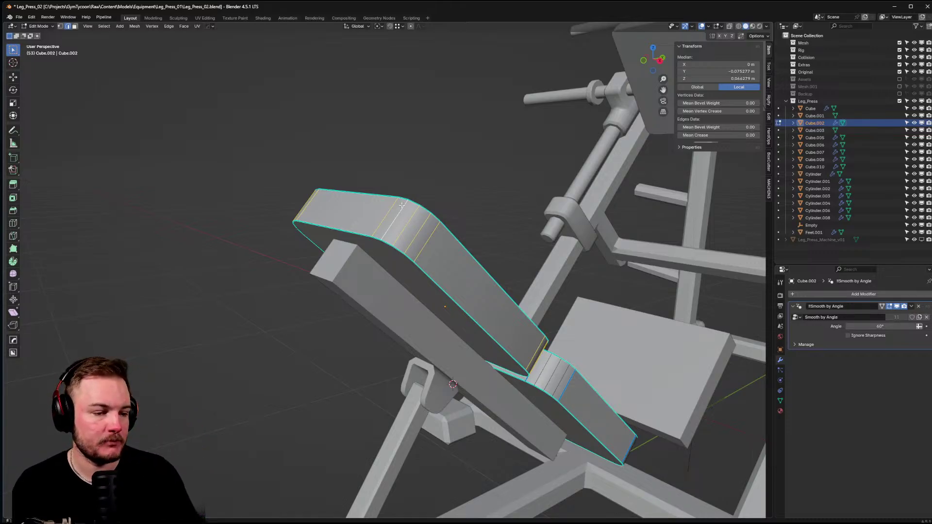
middle_drag(359, 226, 351, 227)
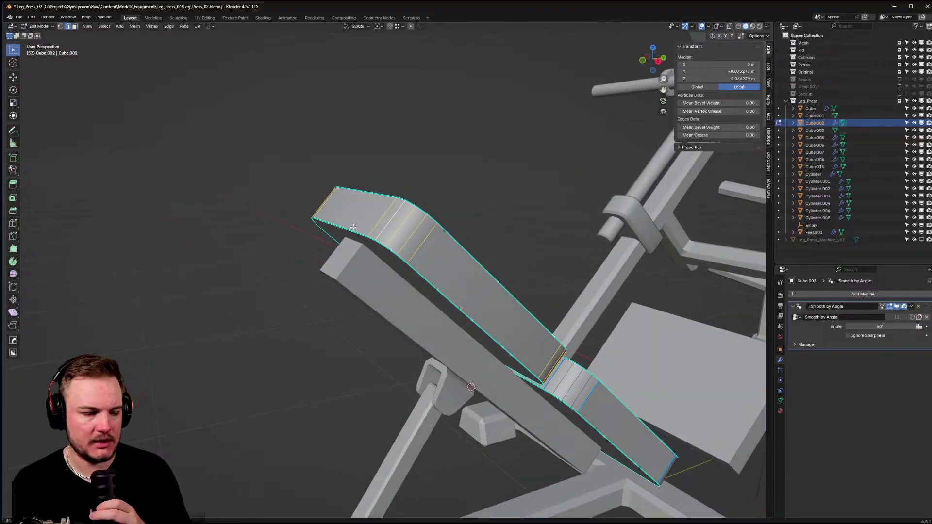
middle_drag(362, 226, 371, 214)
key(Tab)
key(Tab)
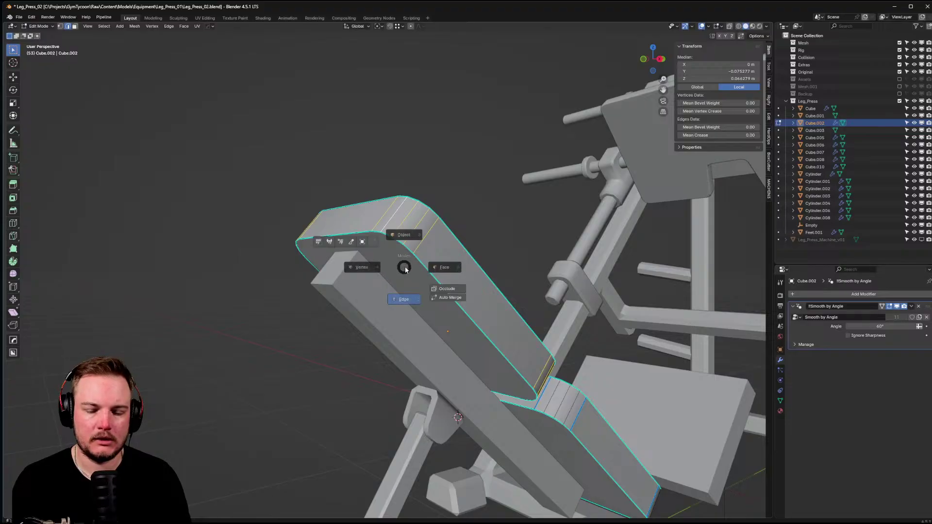
click(447, 304)
- Set the mean bevel weight of the lower pad's rounded corner edges to 0
middle_drag(556, 443, 477, 314)
key(Tab)
key(2)
alt+click(474, 309)
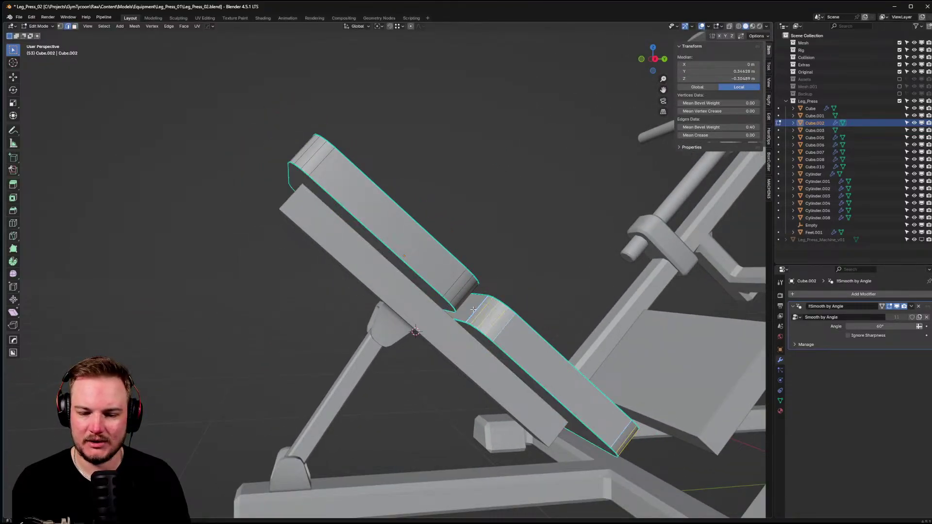
right_click(472, 310)
right_click(473, 309)
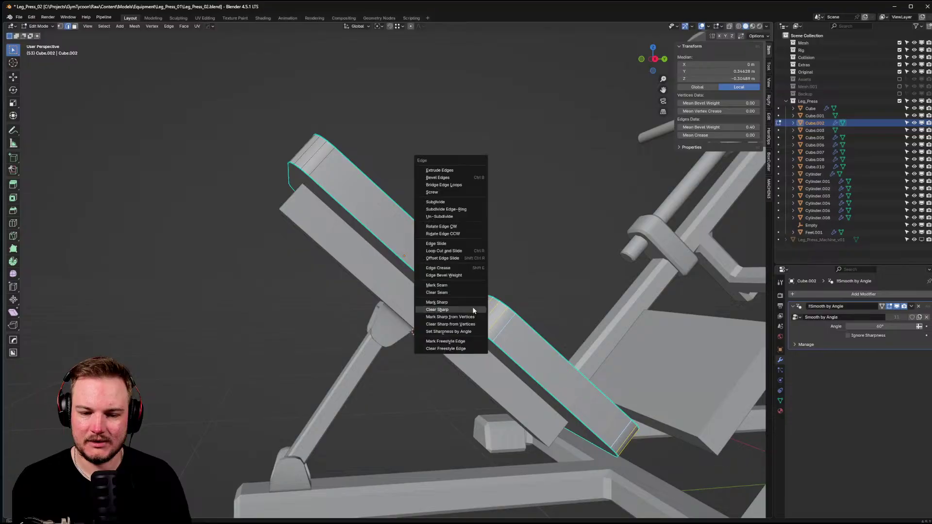
click(718, 127)
text(0)
key(Return)
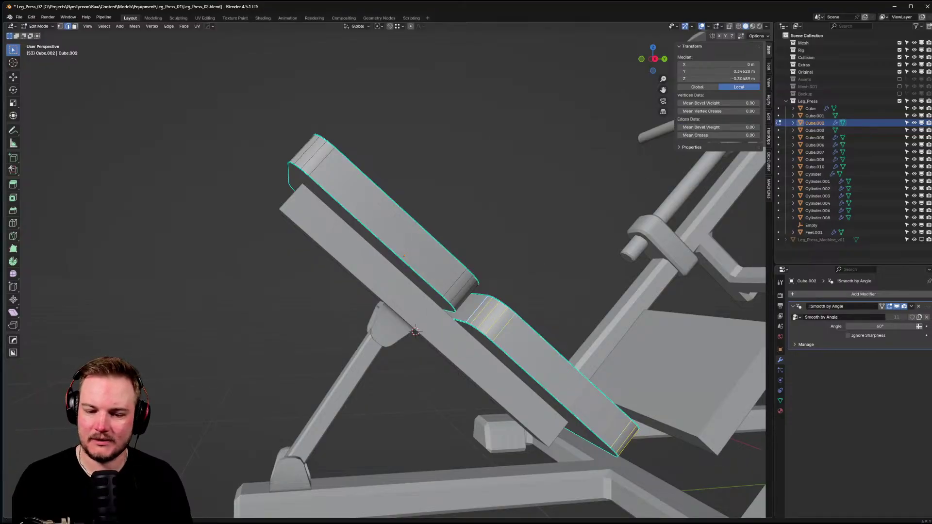
- Bevel the edges around the back faces of both pads with two segments
middle_drag(534, 233, 445, 232)
key(ctrl+Tab)
click(445, 233)
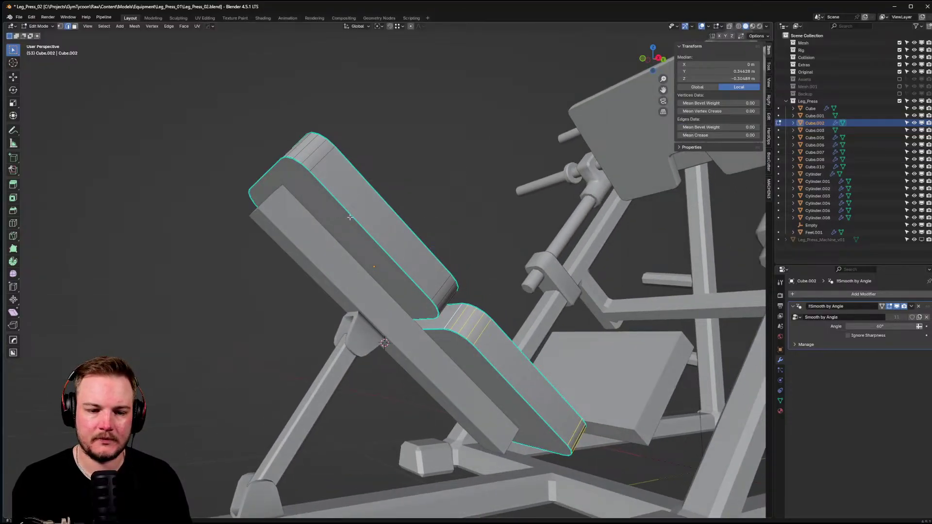
click(419, 276)
shift+click(481, 351)
key(ctrl+b)
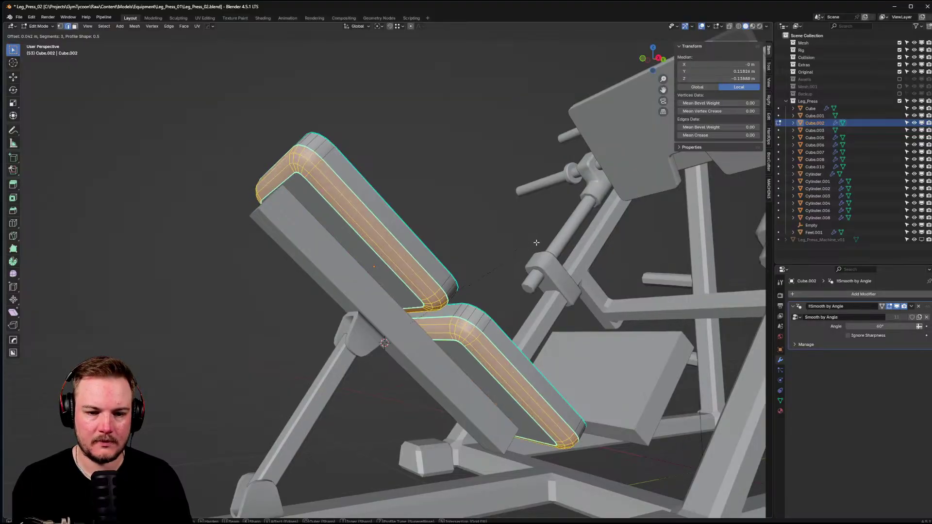
scroll(531, 245, down, 1)
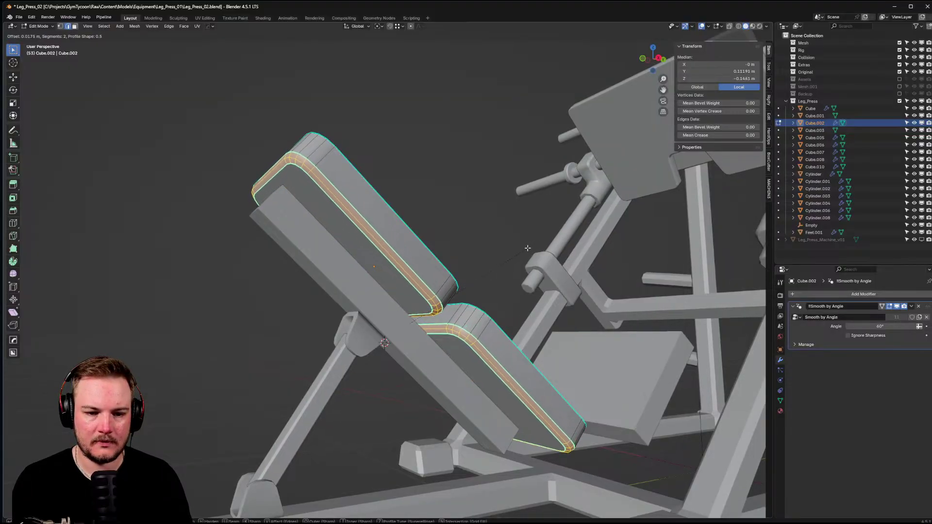
click(519, 253)
- Bevel the edges around the front faces of both pads with four segments and an offset of about 0.033 m
middle_drag(519, 253, 385, 279)
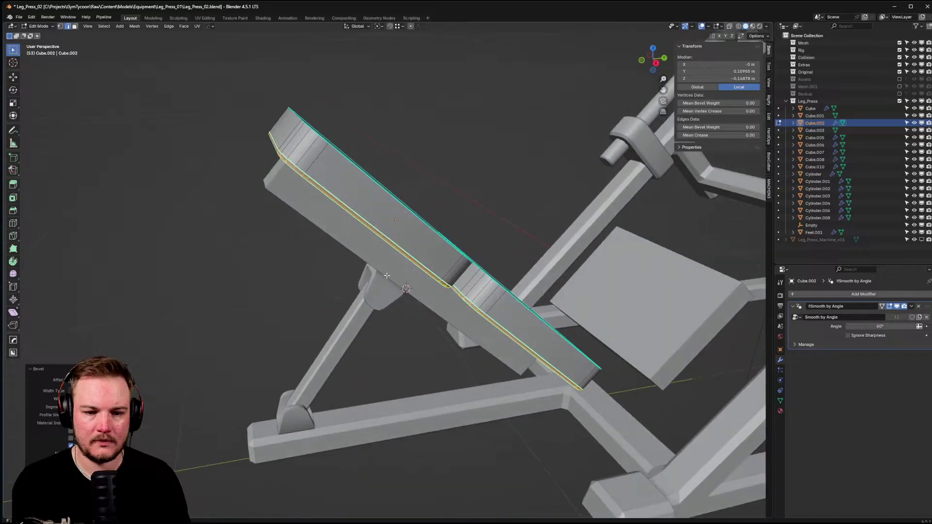
alt+click(398, 208)
alt+shift+click(500, 282)
middle_drag(537, 268, 507, 276)
key(ctrl+b)
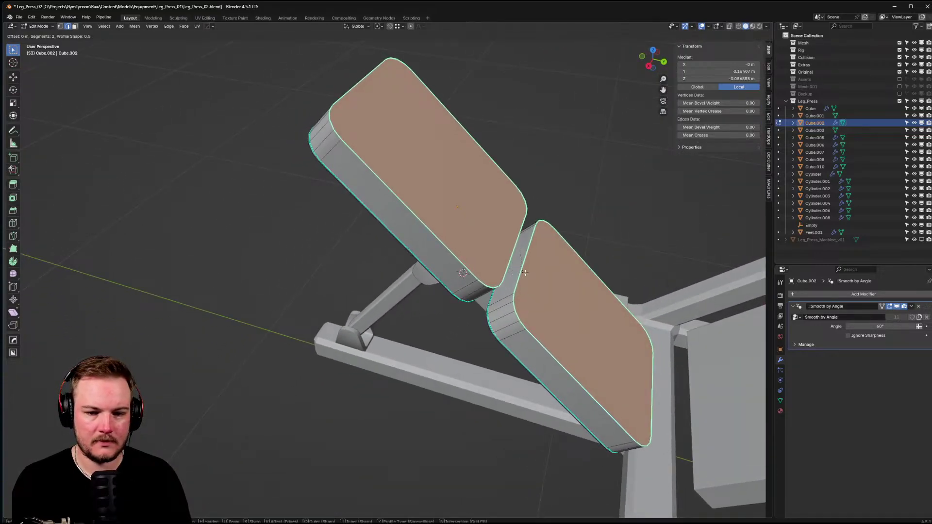
scroll(527, 286, up, 2)
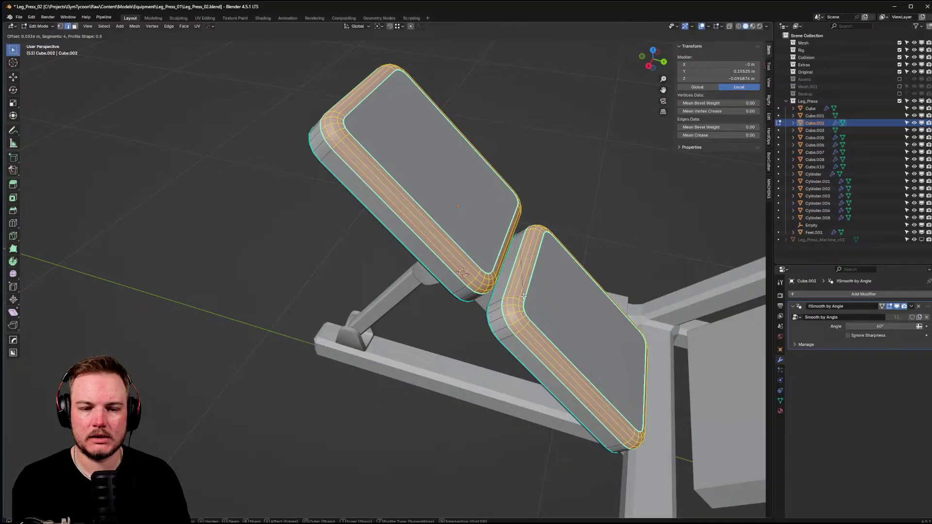
click(524, 296)
- Return to object mode and examine the rounded backrest pads from several distances
key(Tab)
click(436, 315)
scroll(384, 359, down, 5)
middle_drag(382, 369, 383, 289)
scroll(491, 355, up, 4)
scroll(598, 353, up, 2)
scroll(598, 354, down, 3)
scroll(383, 289, up, 5)
middle_drag(316, 244, 319, 276)
click(319, 276)
key(q)
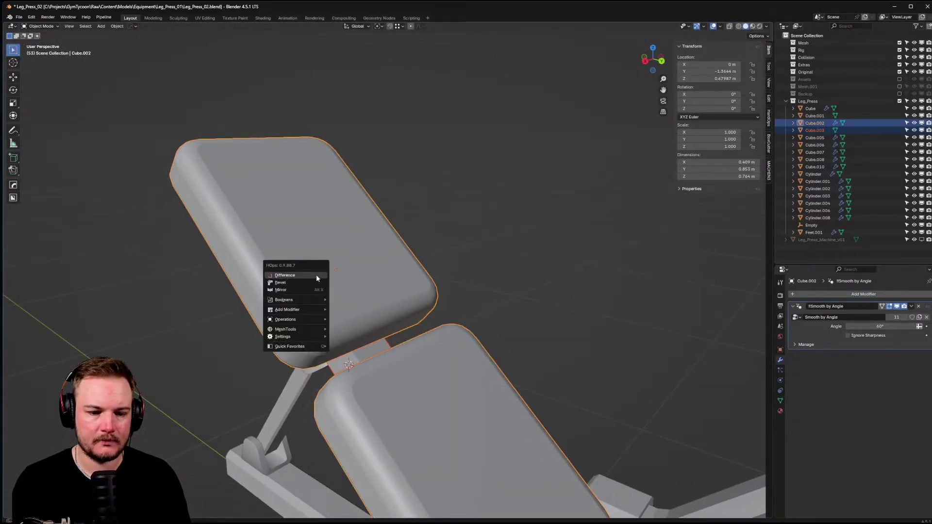
click(327, 225)
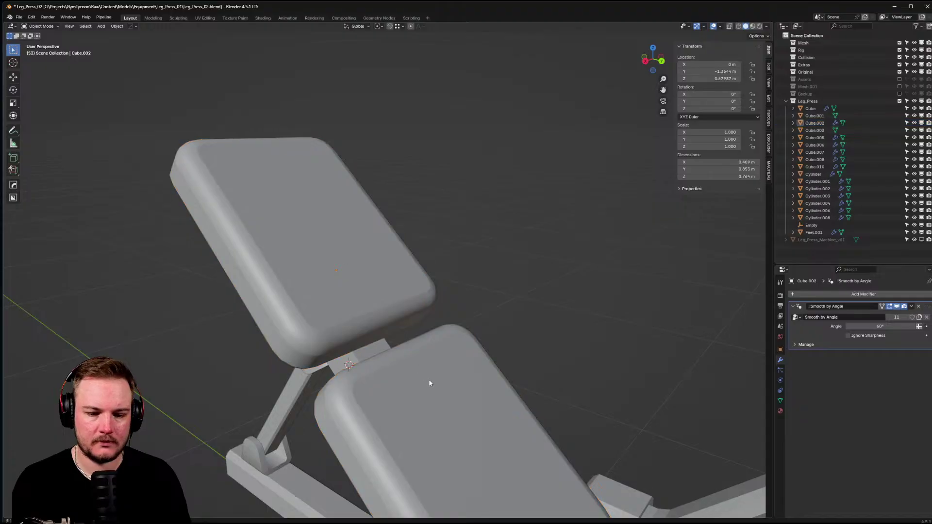
key(q)
click(446, 347)
click(468, 302)
- Clear the sharp marks from the upper pad's bevelled edge loops in mesh editing
middle_drag(468, 302, 326, 261)
key(Tab)
click(307, 292)
key(alt+a)
alt+click(275, 250)
key(ctrl+e)
click(275, 249)
middle_drag(275, 249, 311, 224)
alt+click(389, 223)
key(ctrl+e)
click(391, 218)
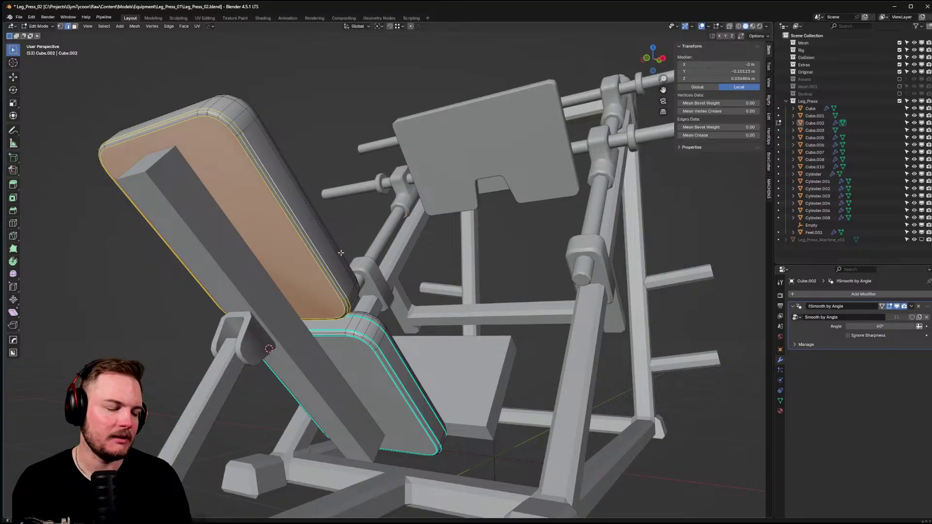
- Clear the sharp marks from the lower pad's front and back edges and leave mesh editing
middle_drag(336, 253, 348, 255)
scroll(348, 255, up, 5)
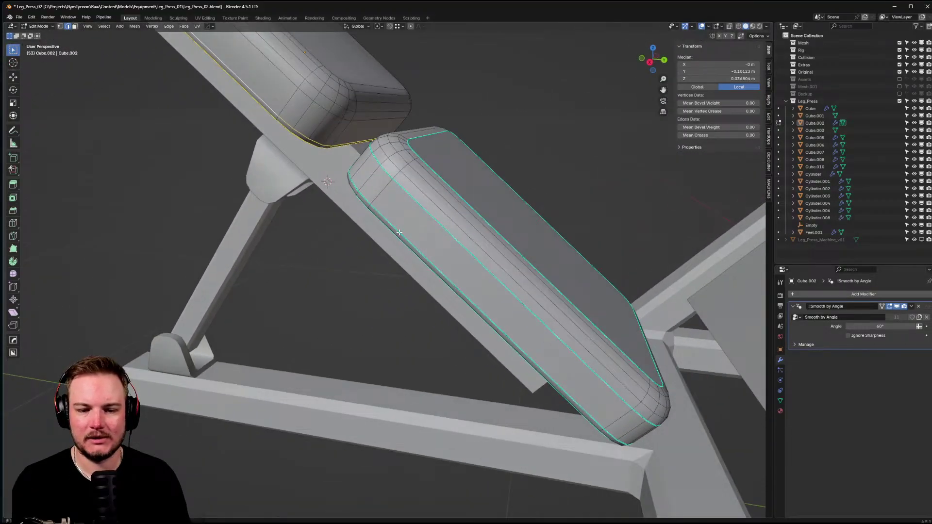
middle_drag(398, 233, 409, 223)
click(338, 269)
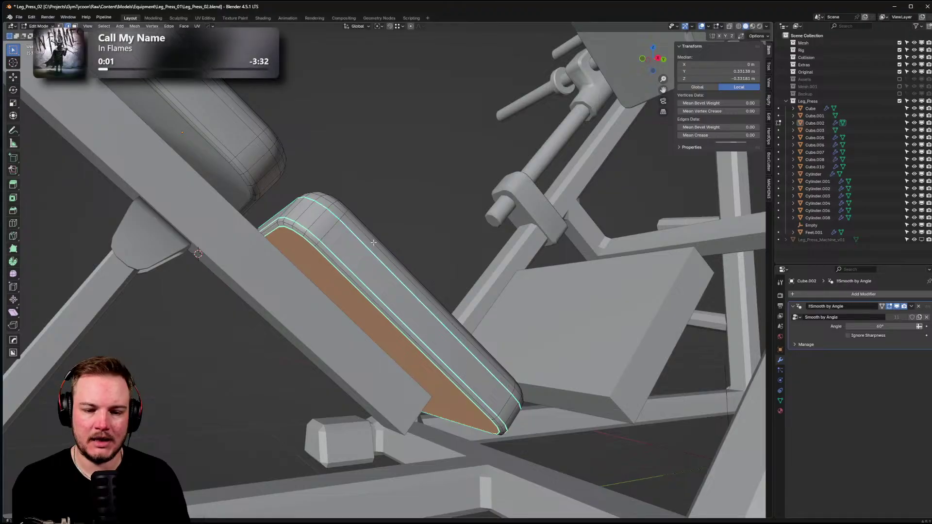
middle_drag(337, 269, 344, 261)
click(459, 184)
key(ctrl+e)
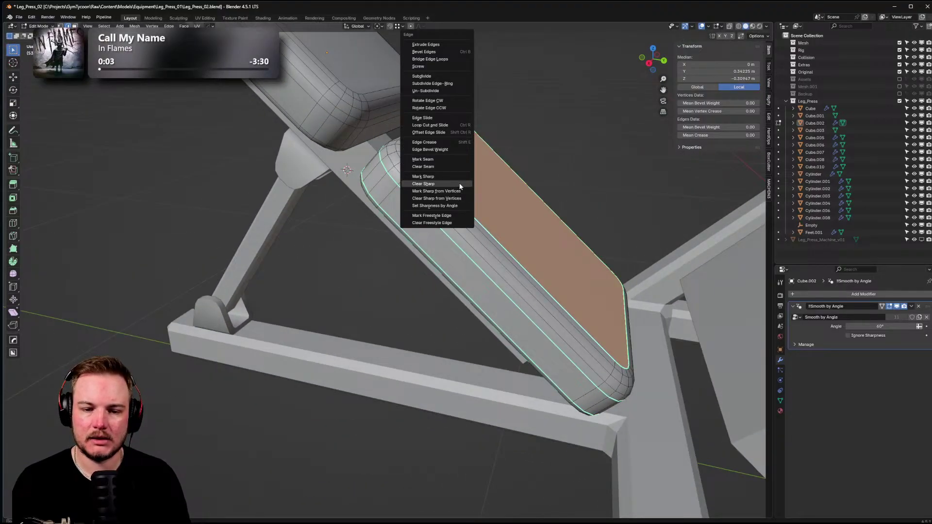
click(459, 184)
scroll(460, 185, down, 5)
key(Tab)
- Isolate the backrest pads and connect the opposite vertices below the upper corners across the upper pad's back face
scroll(398, 255, up, 3)
middle_drag(399, 255, 152, 187)
scroll(319, 244, up, 5)
middle_drag(319, 243, 364, 193)
click(360, 220)
key(KP_Divide)
key(Tab)
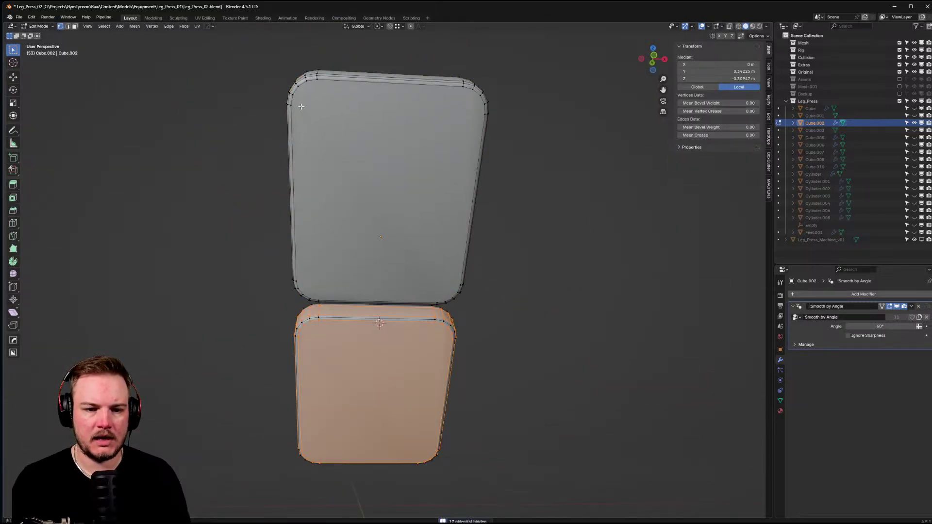
click(303, 108)
shift+click(467, 115)
shift+click(481, 116)
key(j)
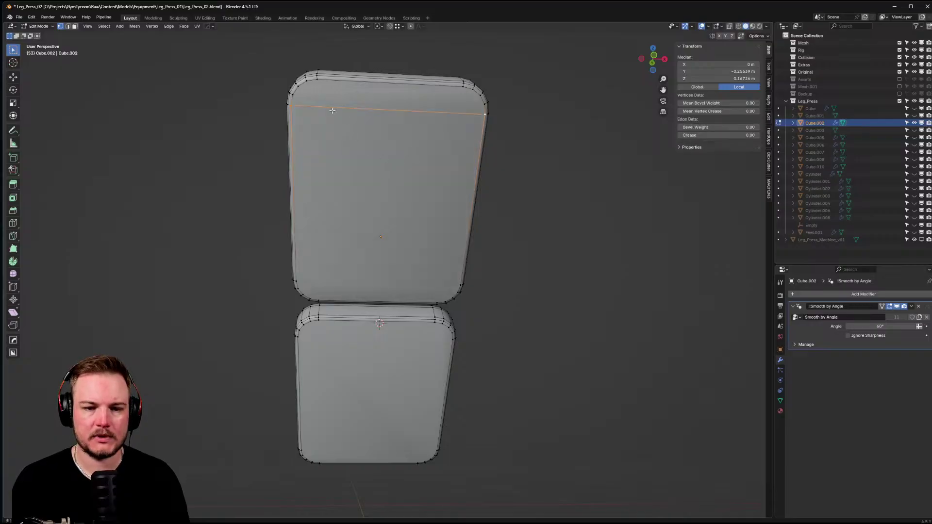
- Connect opposite vertices on the upper pad's back face with two lengthwise edges and one cross edge above the lower corners
click(319, 85)
shift+click(321, 295)
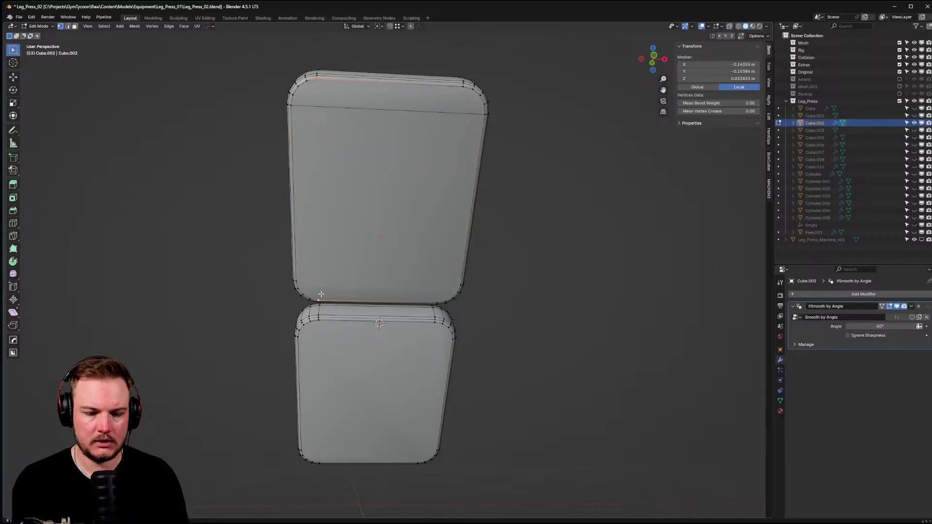
key(j)
click(431, 294)
shift+click(460, 113)
key(j)
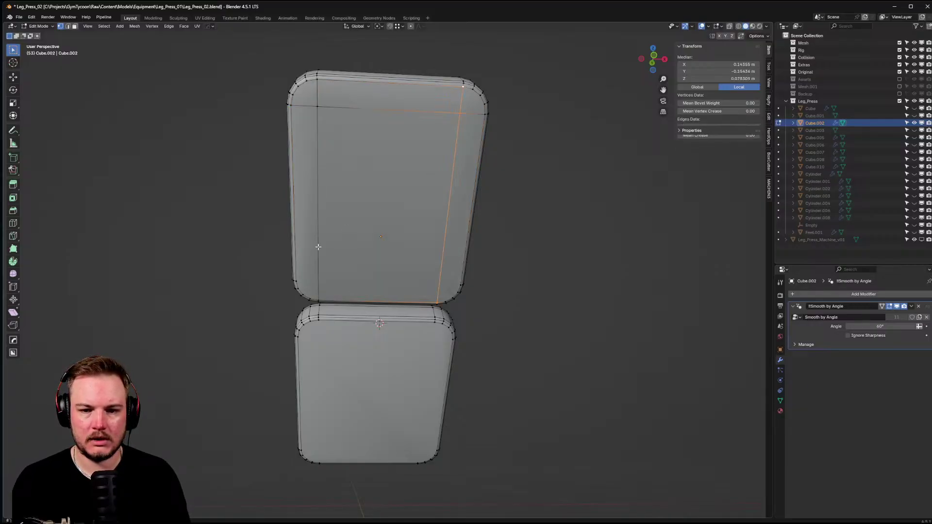
click(294, 280)
shift+click(460, 284)
key(j)
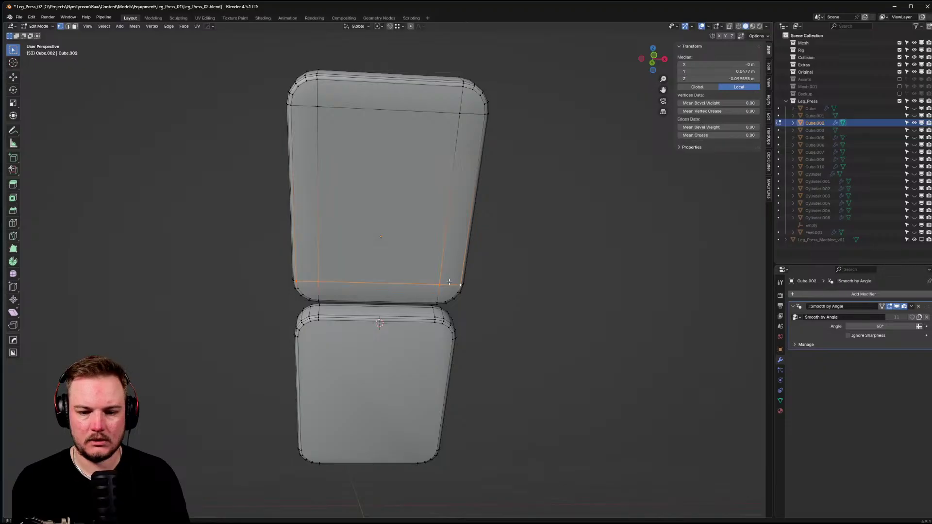
- Connect the inner grid's four corners diagonally to the rounded outer corners of the upper pad's back face
click(322, 291)
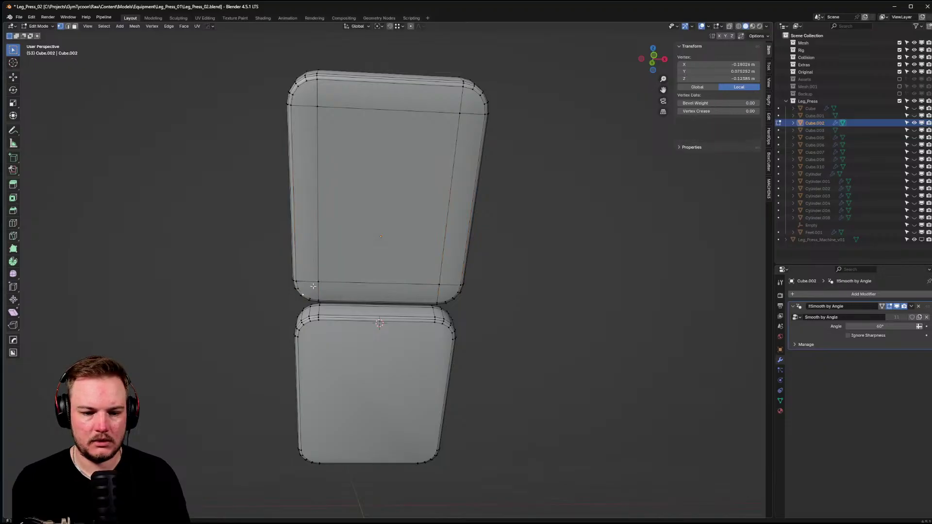
click(441, 287)
shift+click(451, 290)
click(460, 114)
shift+click(298, 114)
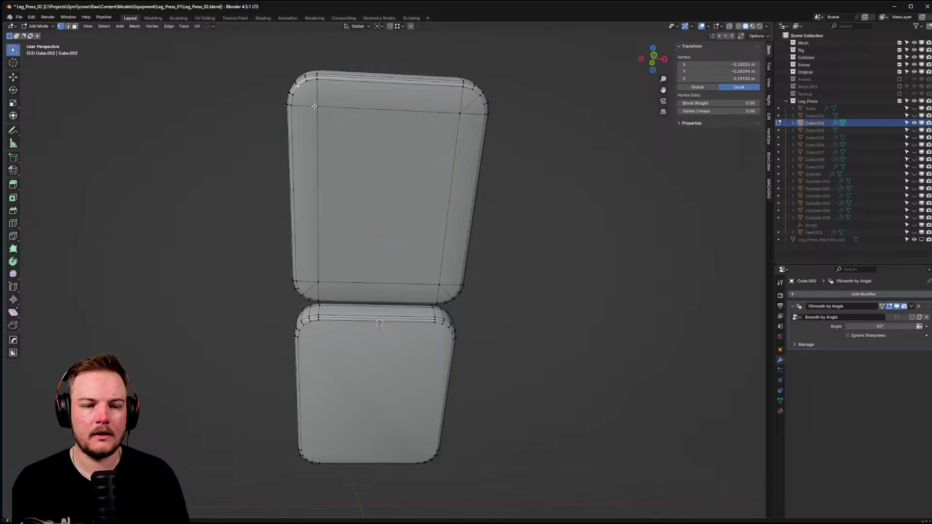
- Return to object mode and add a Weighted Normal modifier to the backrest pads
key(Tab)
middle_drag(441, 211, 470, 250)
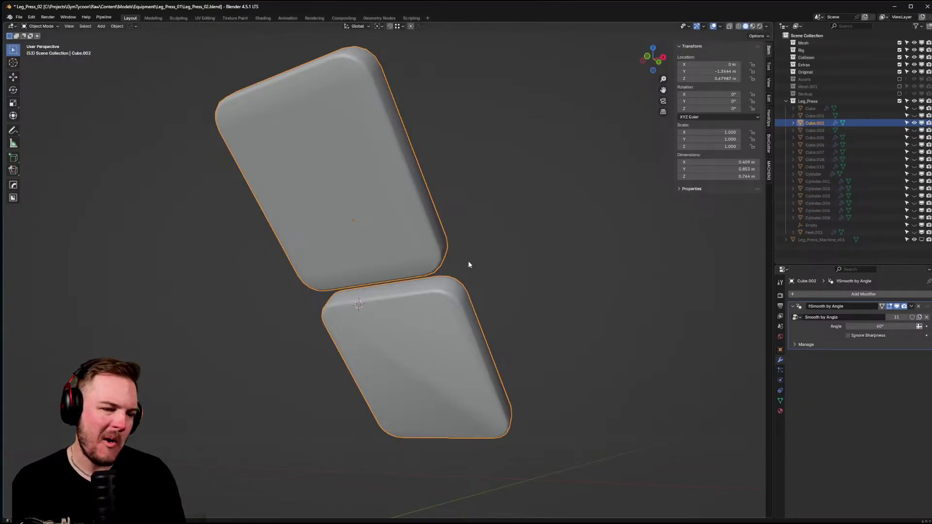
mouse_move(401, 277)
middle_down()
mouse_move(459, 280)
mouse_move(501, 301)
mouse_move(531, 264)
mouse_move(489, 218)
mouse_move(439, 191)
mouse_move(388, 213)
mouse_move(352, 265)
mouse_move(398, 274)
middle_up()
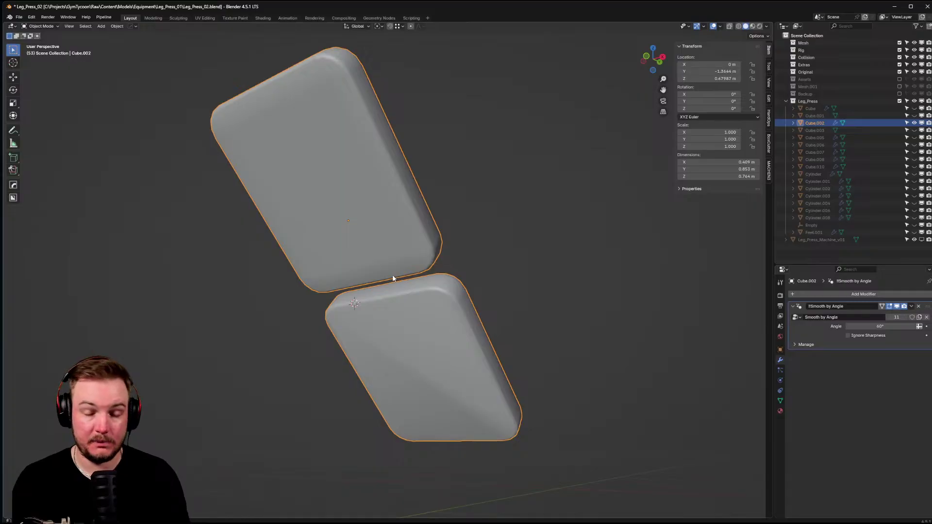
key(q)
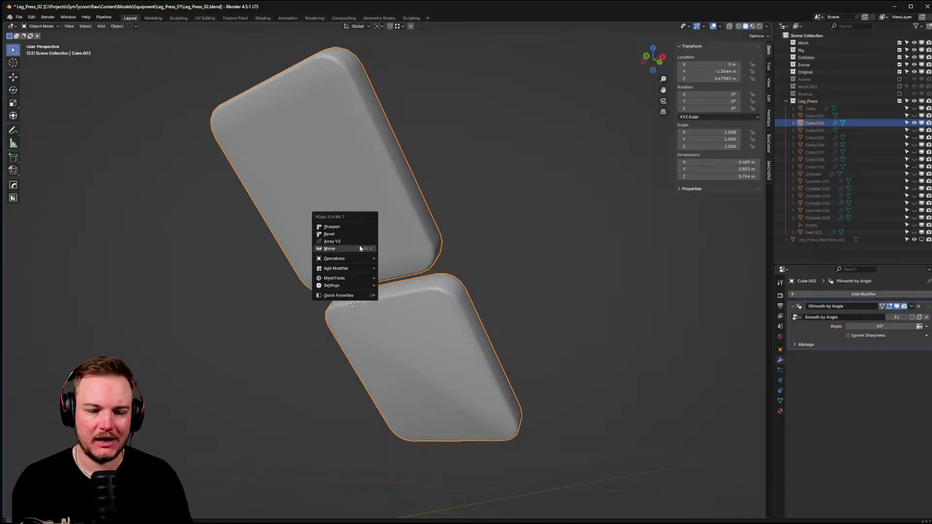
mouse_move(350, 270)
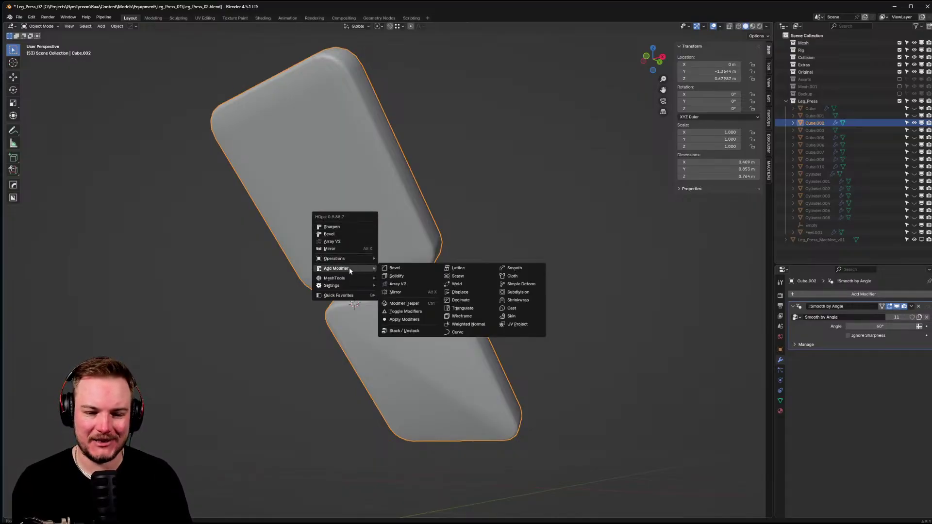
click(467, 324)
- Try to delete the rectangle of inner edges on the upper pad's back face, and undo the deletion
middle_drag(533, 254, 547, 222)
click(295, 196)
key(Tab)
mouse_move(329, 211)
middle_down()
mouse_move(354, 204)
mouse_move(321, 201)
middle_up()
click(319, 201)
shift+click(369, 117)
shift+click(450, 233)
shift+click(416, 264)
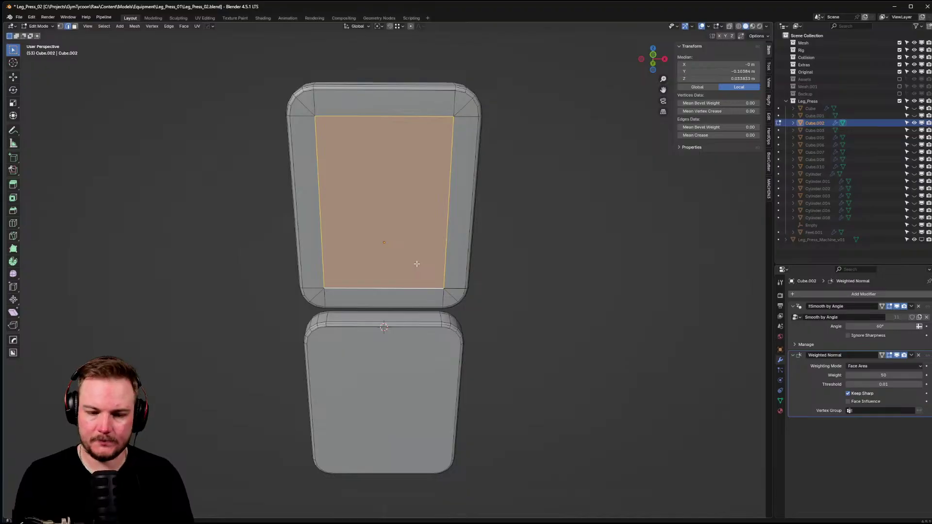
key(ctrl+l)
key(x)
click(417, 263)
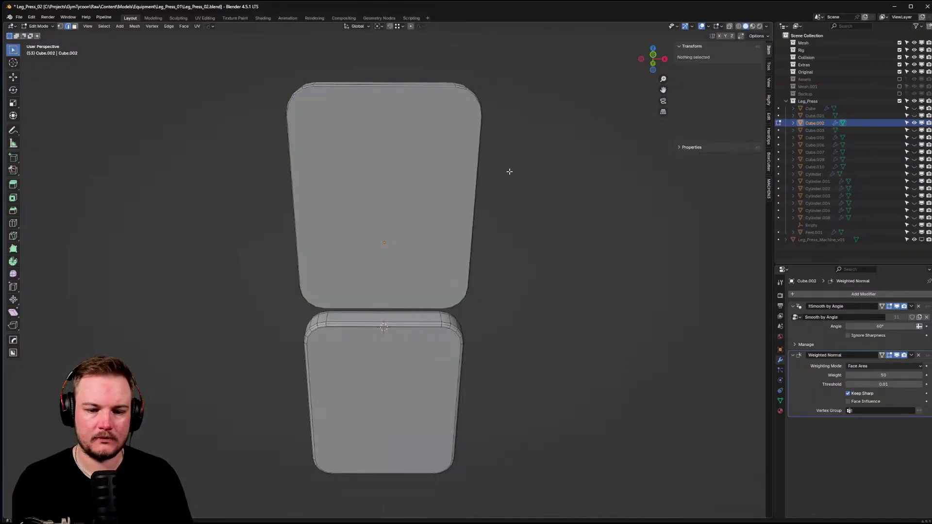
mouse_move(418, 191)
middle_down()
mouse_move(420, 202)
mouse_move(413, 193)
middle_up()
key(ctrl+z)
- Select the inner grid and its diagonal corner edges on the upper pad's back face and dissolve them
key(Tab)
key(alt+a)
key(c)
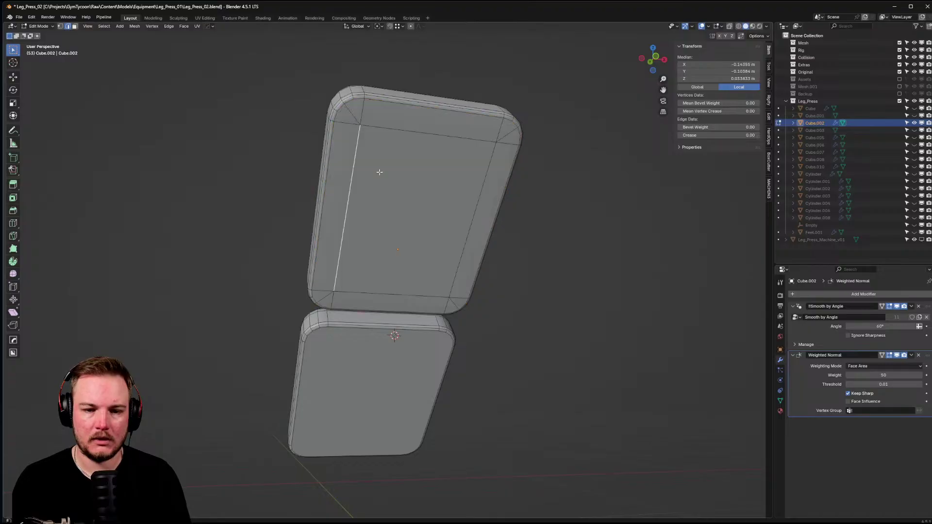
scroll(393, 184, up, 2)
click(393, 185)
mouse_move(375, 141)
mouse_down()
mouse_move(418, 152)
mouse_move(489, 145)
mouse_move(435, 287)
mouse_up()
click(435, 287)
right_click(380, 260)
key(ctrl+x)
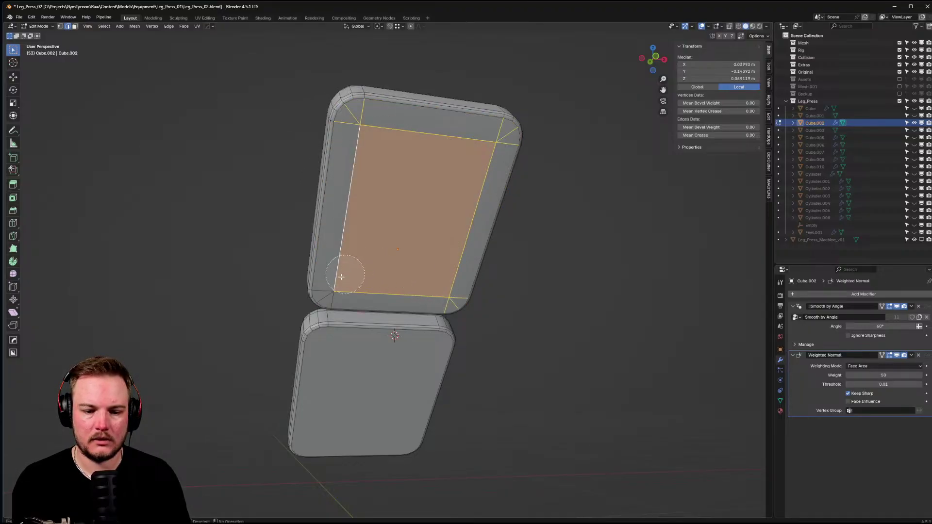
- Leave mesh editing, check the pads' front shading, and bring the rest of the machine back into view
middle_drag(432, 228, 310, 279)
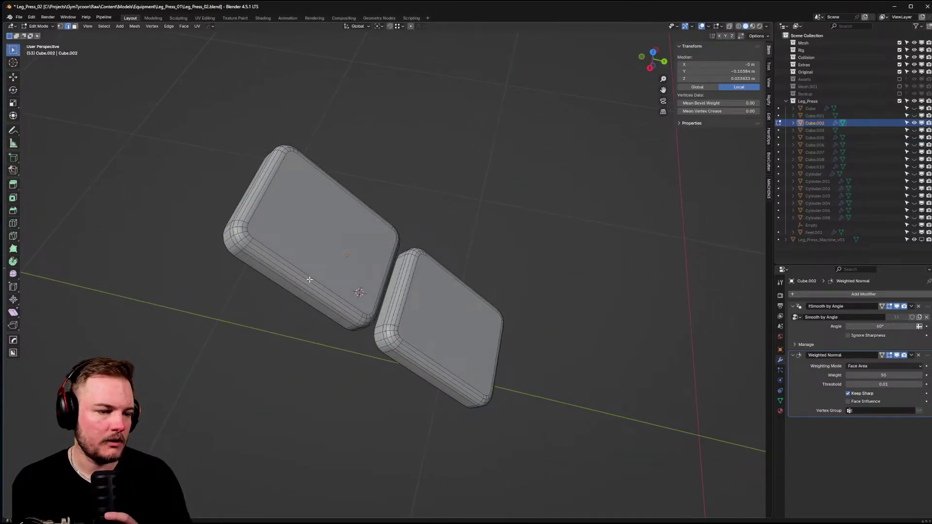
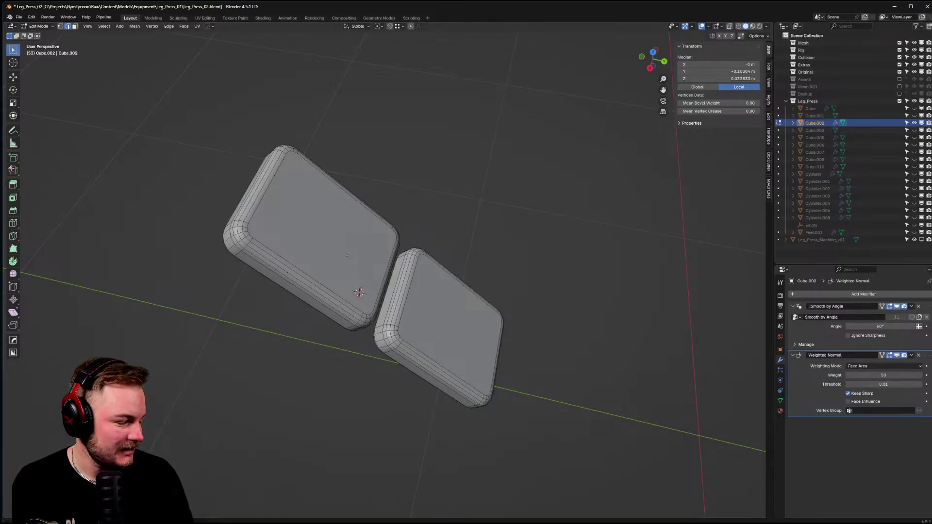
middle_drag(145, 272, 294, 269)
scroll(295, 269, up, 2)
key(Tab)
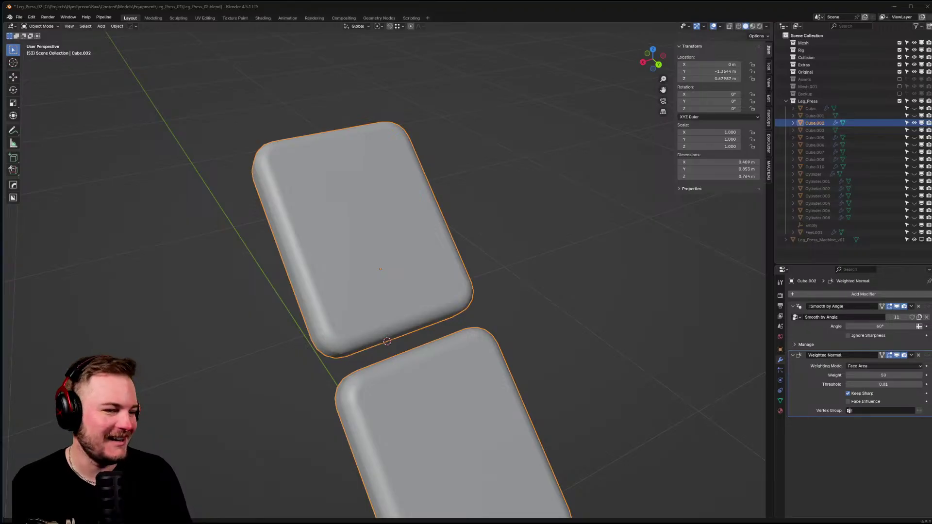
middle_drag(303, 211, 336, 182)
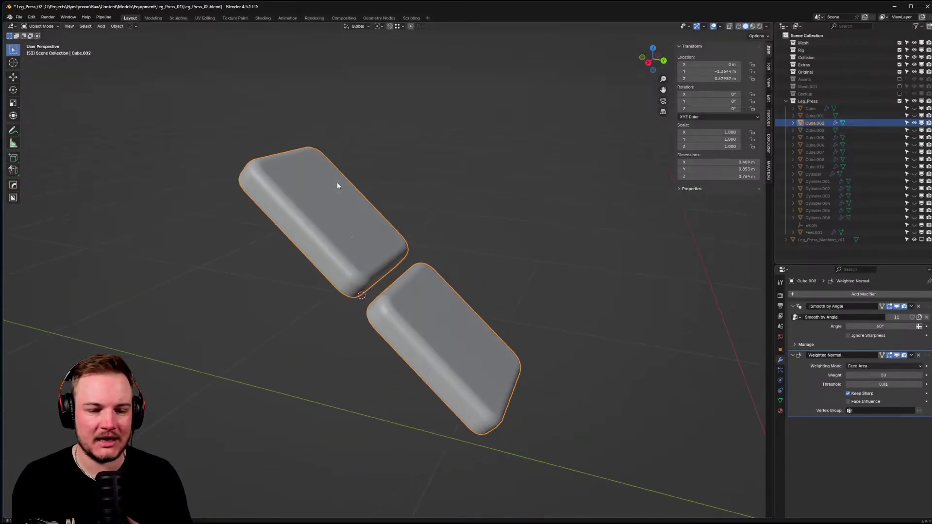
key(KP_Divide)
click(478, 186)
- Apply Sharpen to the support bracket beneath the backrest beam
middle_drag(276, 237, 356, 249)
scroll(357, 249, up, 6)
click(357, 251)
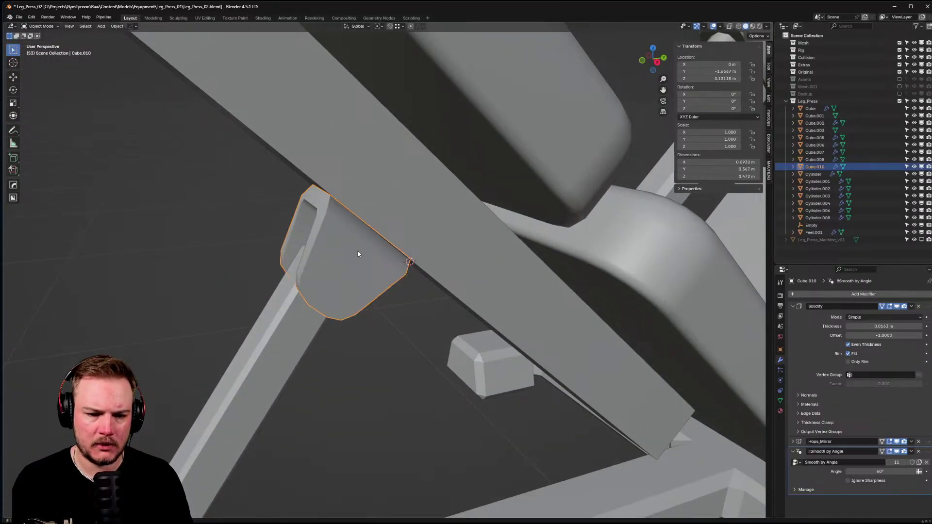
key(q)
click(353, 212)
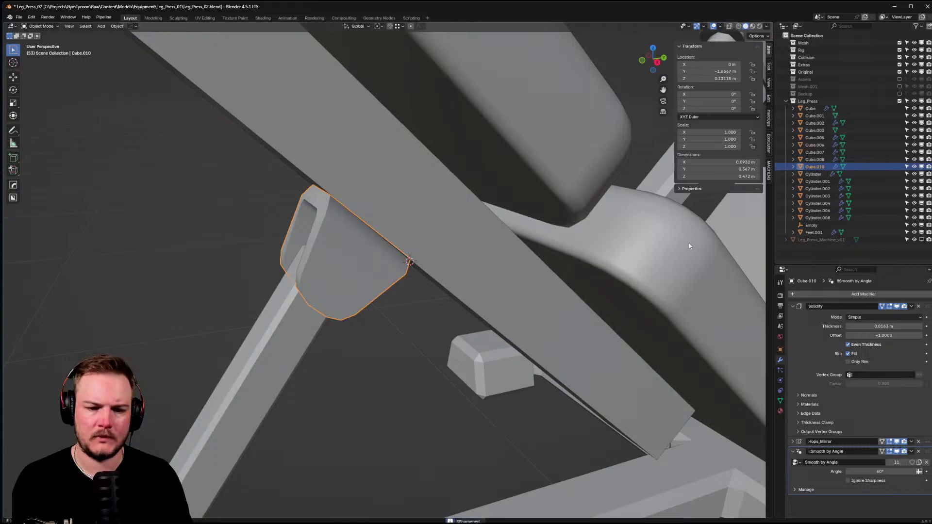
- Compare the bracket's shading with its Smooth by Angle modifier hidden and shown, and deselect the bracket
middle_drag(718, 243, 447, 279)
key(z)
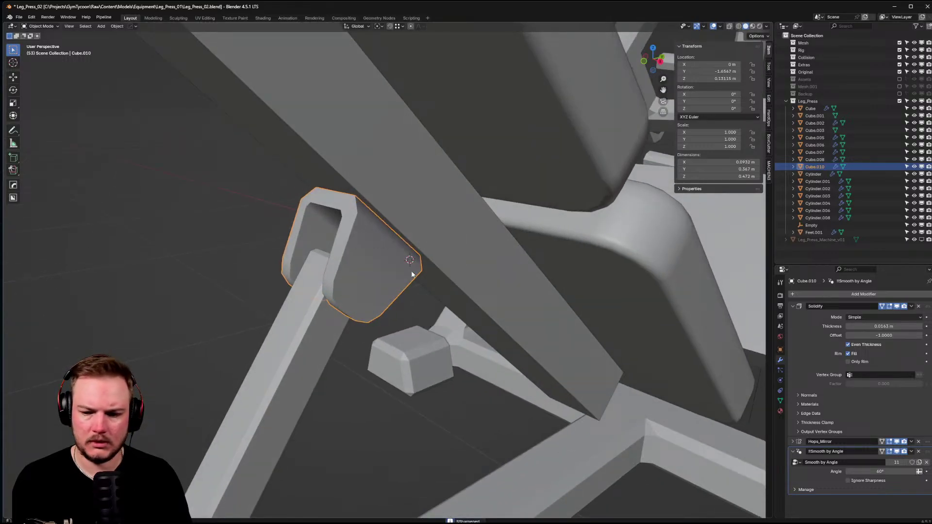
click(897, 452)
click(897, 451)
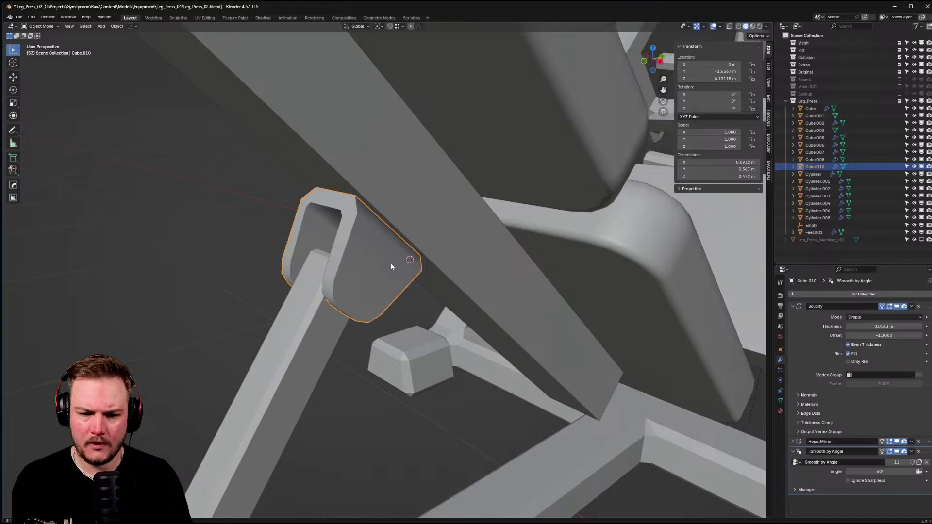
scroll(391, 264, down, 3)
middle_drag(390, 263, 358, 280)
scroll(357, 281, down, 2)
click(269, 279)
middle_drag(269, 280, 270, 277)
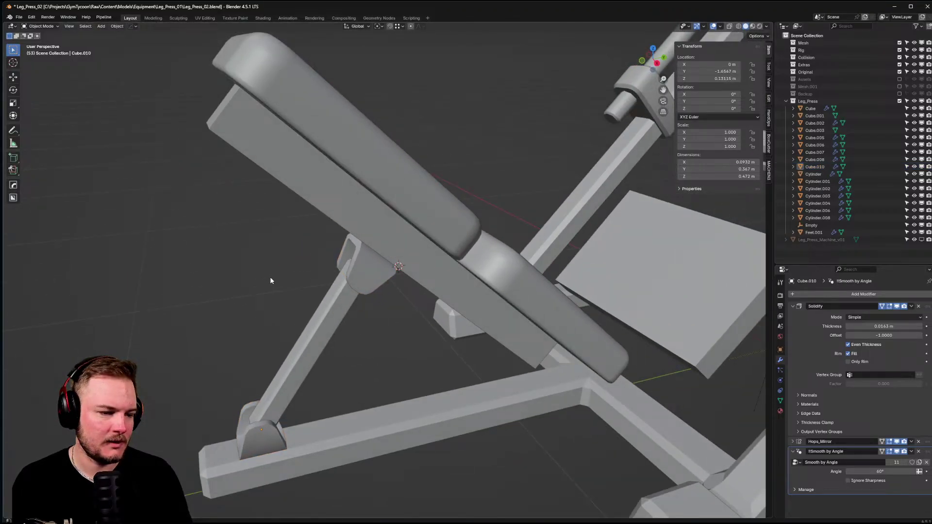
- Examine the lower frame parts and joints of the leg press from several sides
middle_drag(381, 233, 461, 318)
scroll(417, 246, down, 5)
middle_drag(449, 394, 424, 383)
click(397, 392)
shift+click(397, 395)
key(ctrl+l)
click(398, 399)
click(398, 412)
click(392, 422)
middle_drag(392, 419, 442, 266)
click(430, 255)
click(426, 332)
click(496, 398)
middle_drag(496, 398, 421, 387)
scroll(480, 411, up, 2)
- Display wireframe lines over the whole machine and select the unbevelled pad between the slanted rails
key(z)
click(436, 399)
middle_drag(452, 346, 334, 410)
scroll(340, 405, up, 4)
middle_drag(652, 331, 434, 333)
click(434, 333)
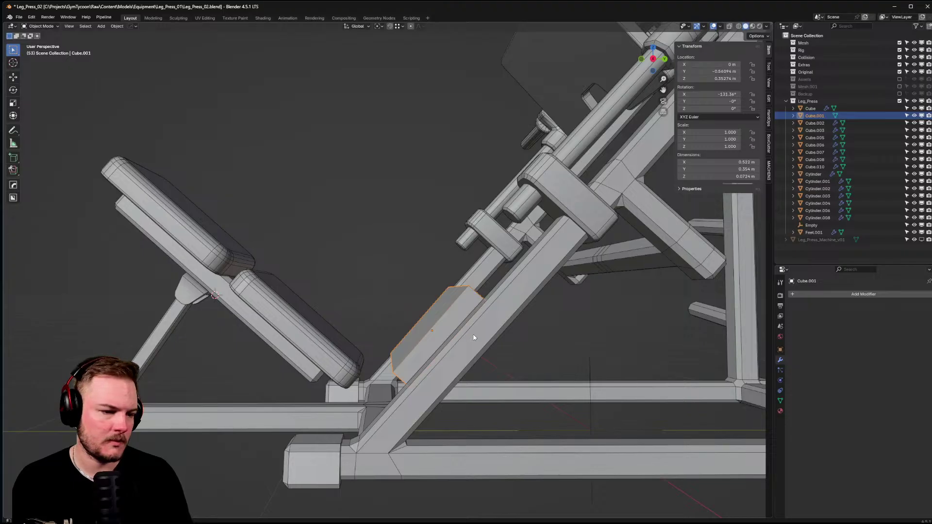
middle_drag(454, 322, 474, 328)
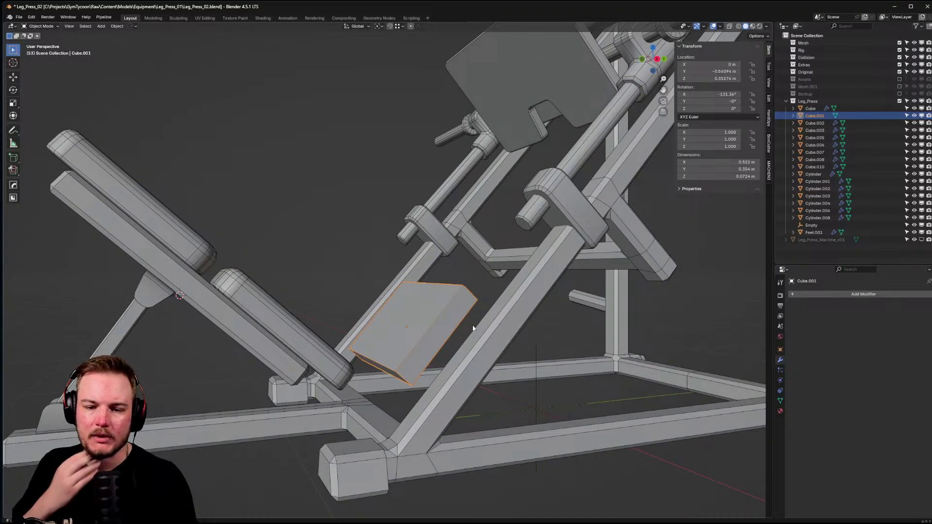
middle_drag(473, 328, 488, 325)
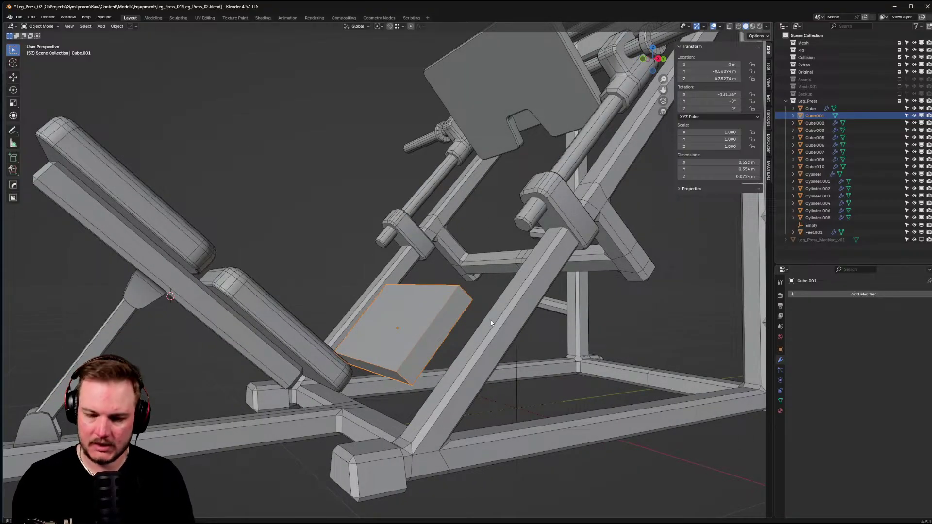
key(g)
key(z)
key(z)
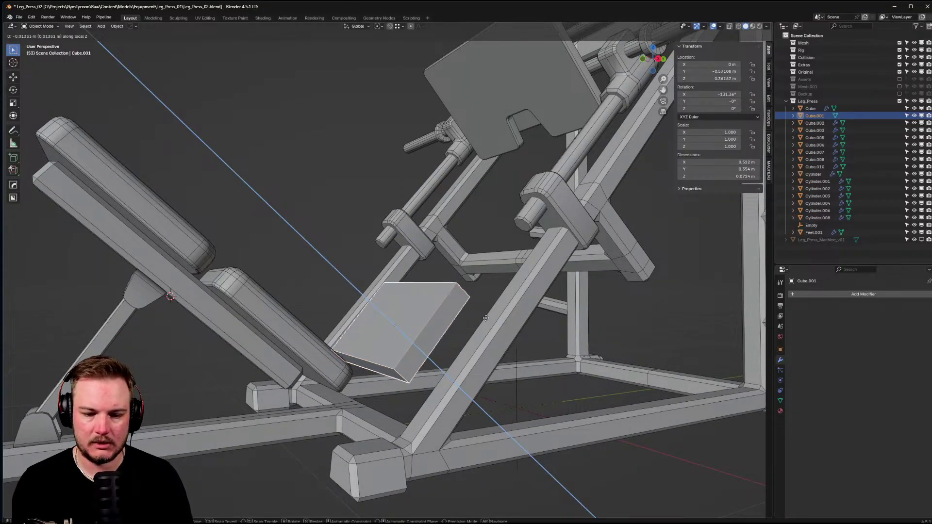
key(Escape)
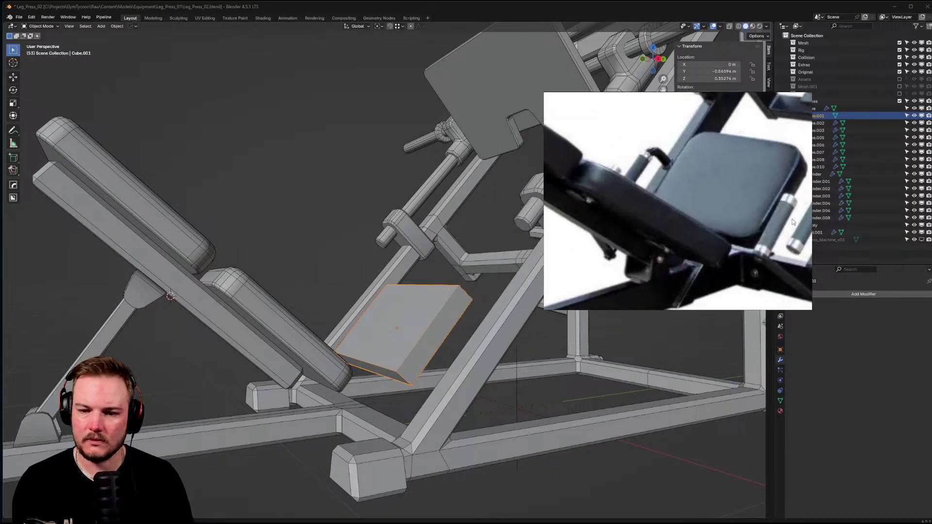
- In the right orthographic view, rotate the small pad slightly to line it up with the slanted rail
middle_drag(392, 299, 558, 274)
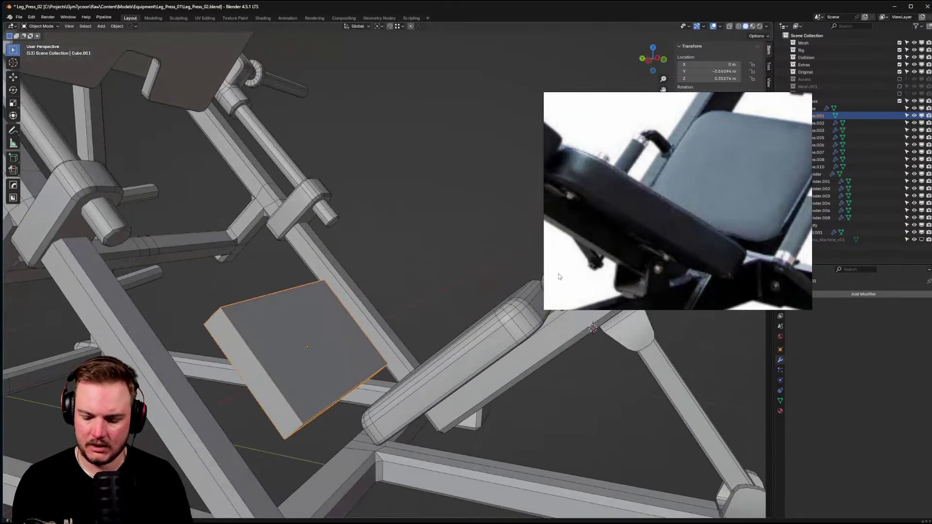
key(KP_5)
key(KP_3)
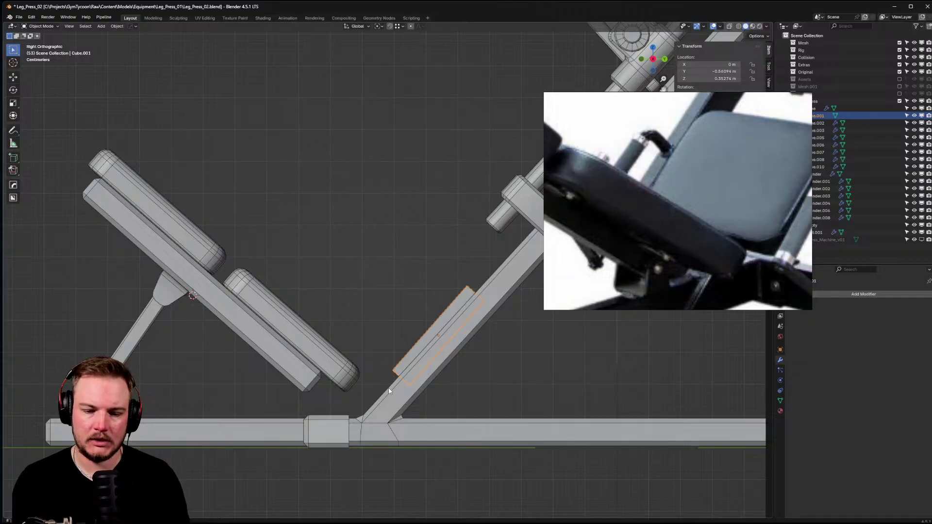
scroll(382, 343, up, 3)
scroll(442, 299, up, 2)
key(r)
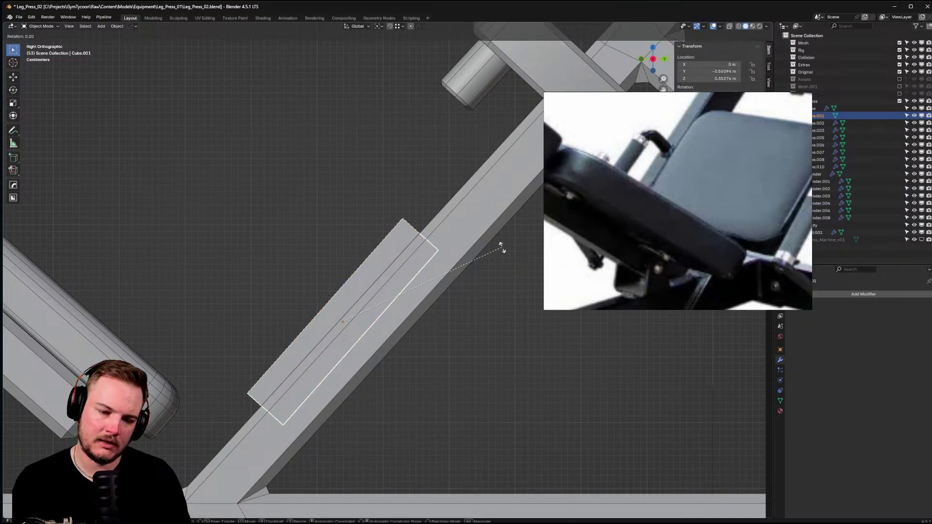
click(502, 248)
- Move the small pad about 0.025 m outward along its local Z and about 0.03 m down the rail along local Y
scroll(502, 252, down, 4)
key(g)
key(z)
key(z)
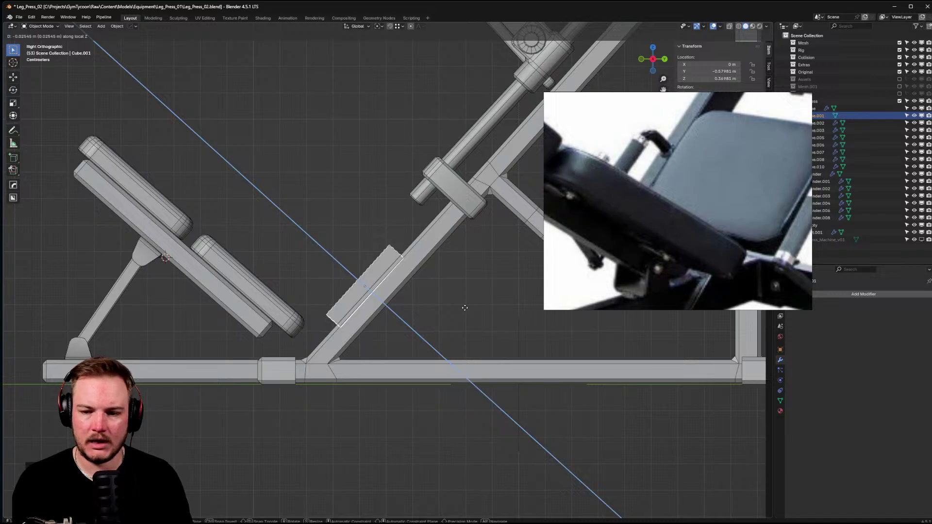
click(465, 308)
key(g)
key(y)
key(y)
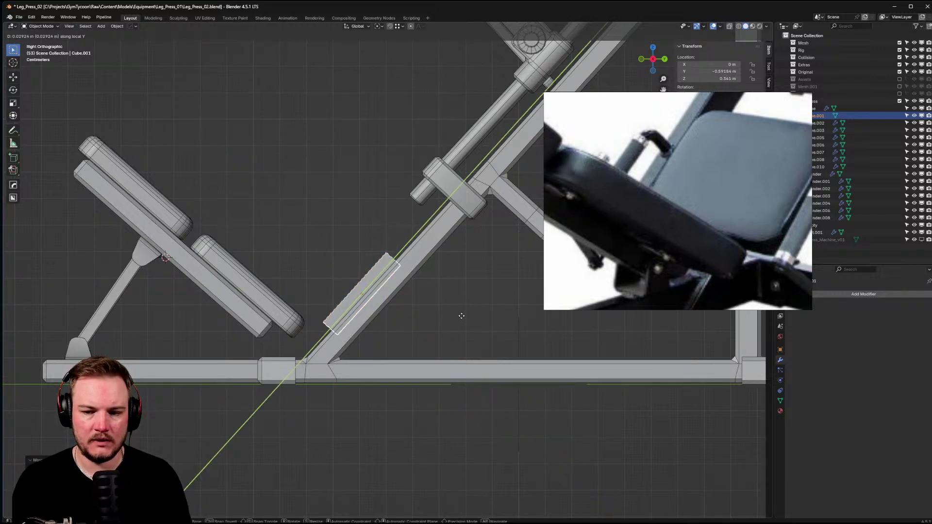
click(462, 319)
- Select the small pad's four short corner edges in mesh editing and round them with a multi-segment bevel
middle_drag(462, 319, 573, 340)
middle_drag(422, 300, 286, 339)
key(ctrl+Tab)
click(272, 285)
click(272, 285)
middle_drag(273, 285, 278, 325)
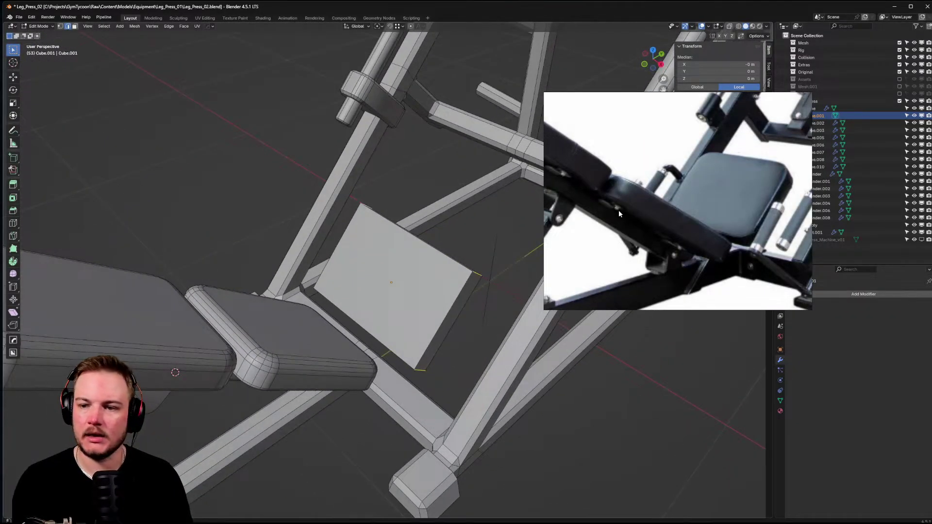
middle_drag(413, 187, 450, 256)
scroll(450, 256, up, 2)
key(ctrl+b)
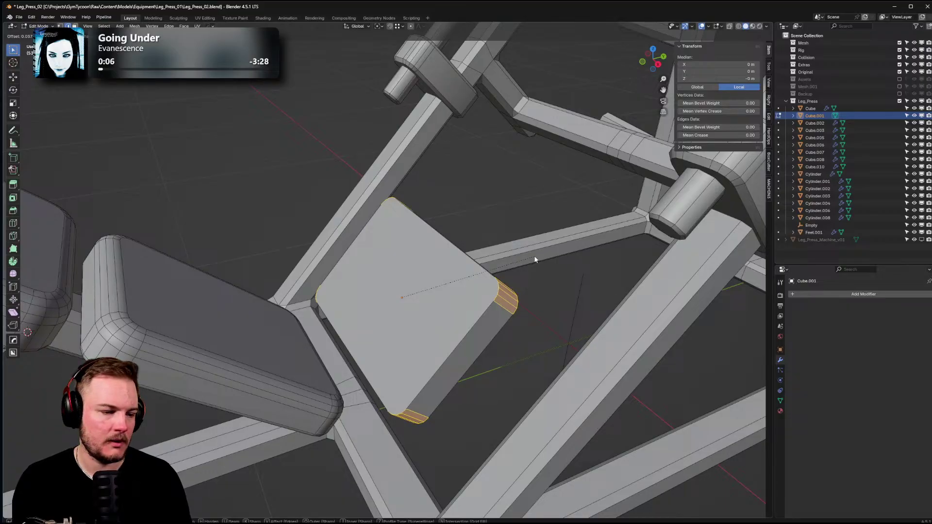
click(535, 260)
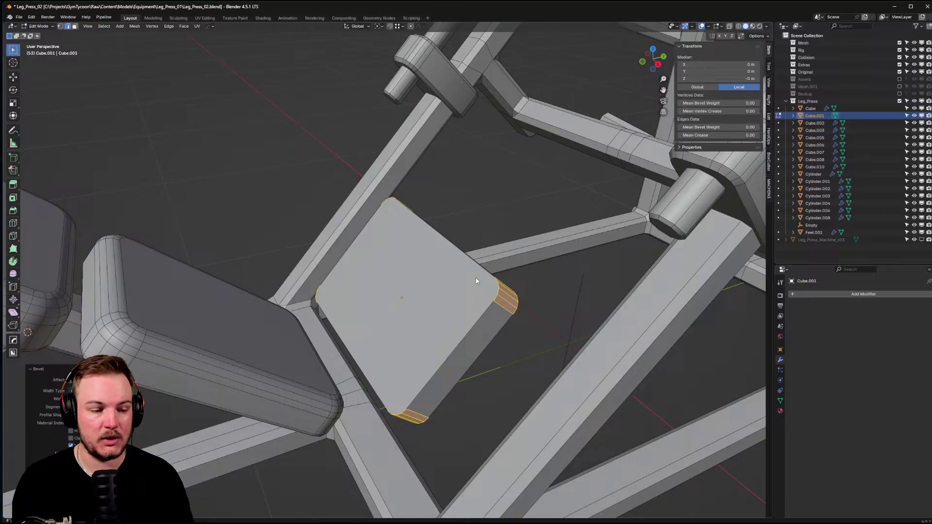
- Bevel the small pad's face outline edges about 0.01 m with two segments
middle_drag(434, 327, 576, 305)
click(476, 297)
shift+click(437, 281)
key(ctrl+b)
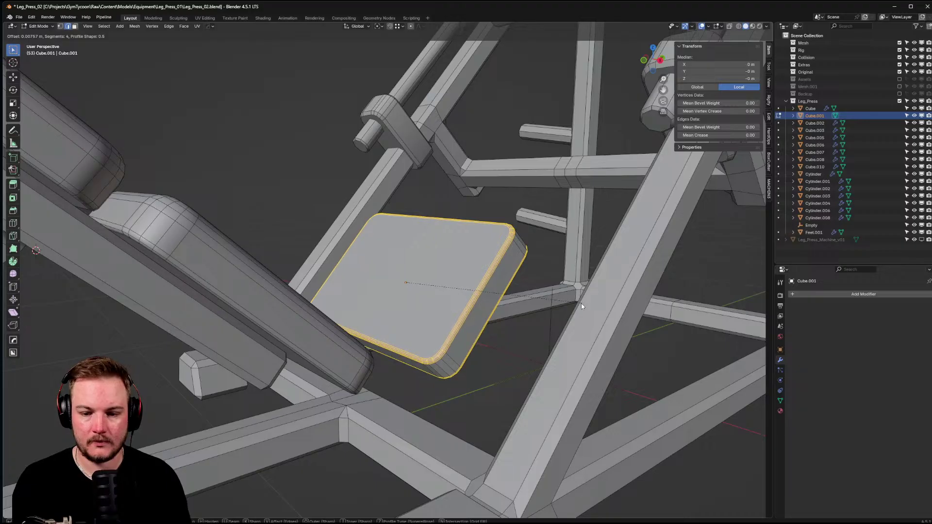
scroll(590, 303, down, 2)
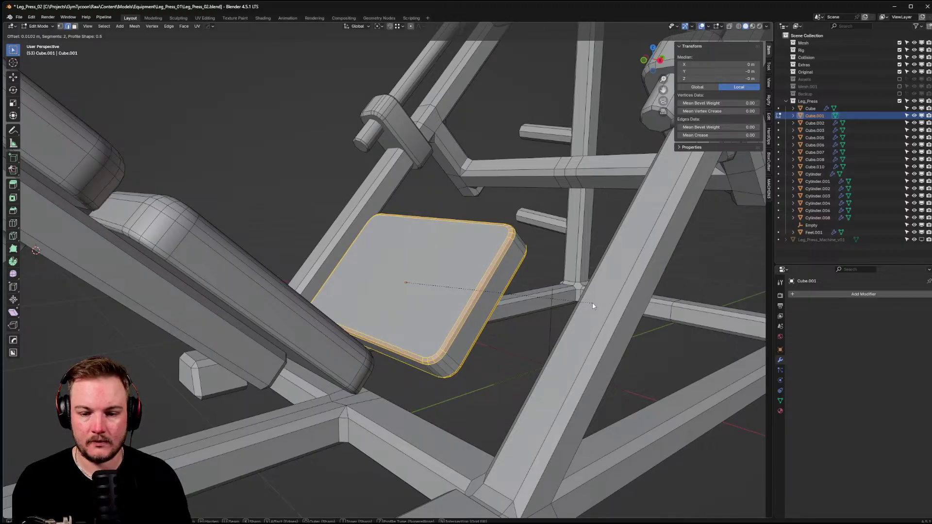
click(594, 306)
- Leave mesh editing and apply the HOps Sharpen operation to the small pad
key(Tab)
key(Home)
key(q)
click(401, 284)
- Hide the wireframe overlay and show the machine in solid shading, framed on the small pad
key(alt+v)
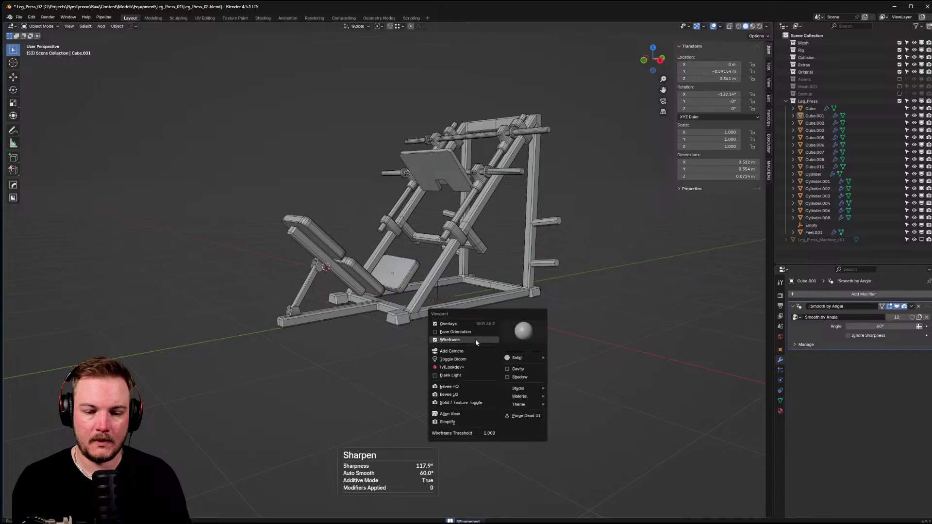
click(476, 339)
click(475, 343)
key(alt+v)
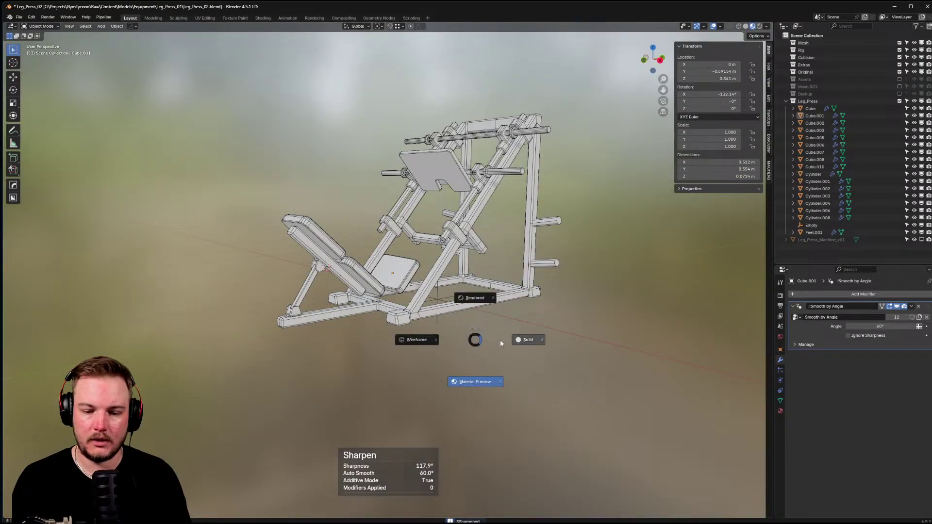
click(481, 342)
click(481, 343)
key(KP_Decimal)
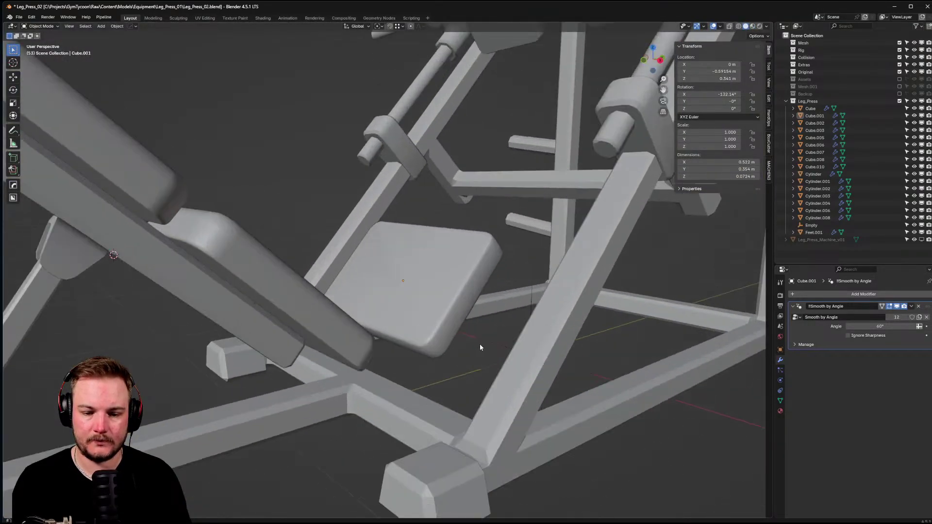
scroll(466, 340, down, 4)
- Add a Weighted Normal modifier to the small pad
key(q)
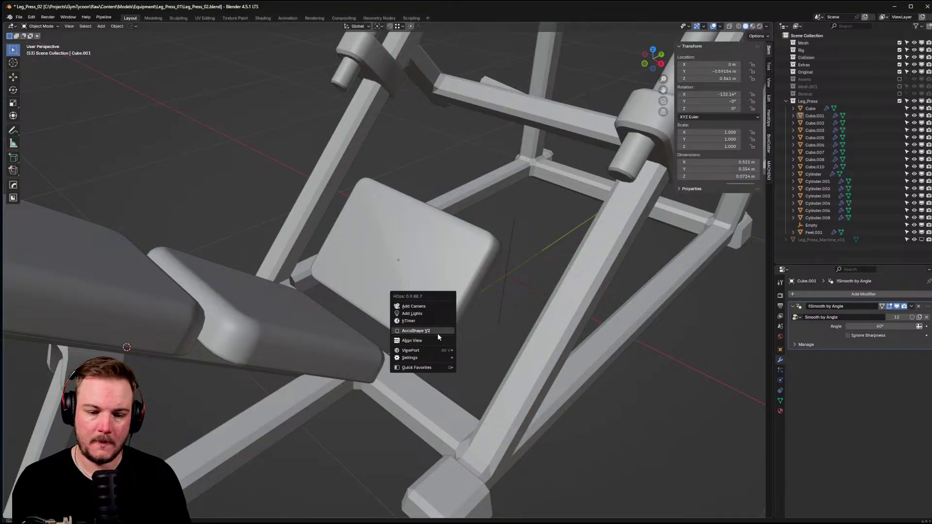
key(Escape)
click(435, 257)
key(q)
mouse_move(428, 287)
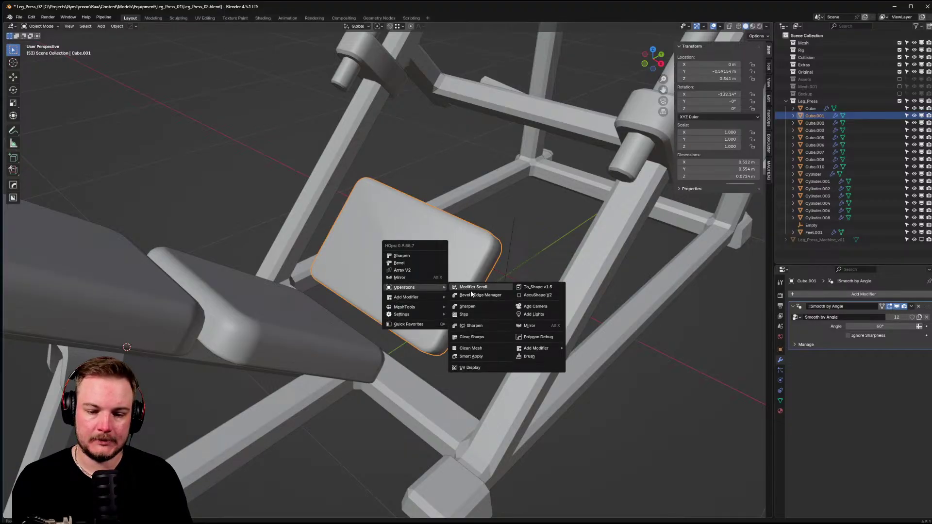
mouse_move(536, 348)
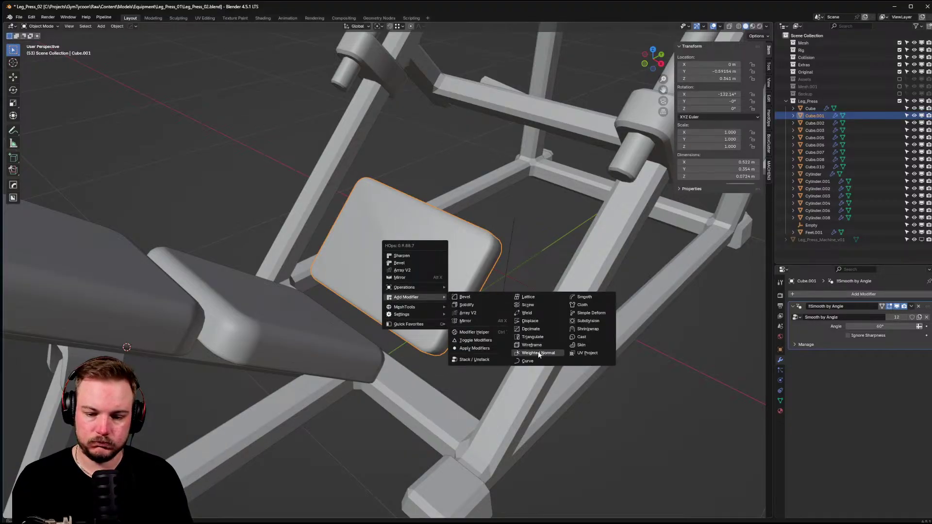
click(595, 369)
click(597, 370)
middle_drag(597, 370, 379, 339)
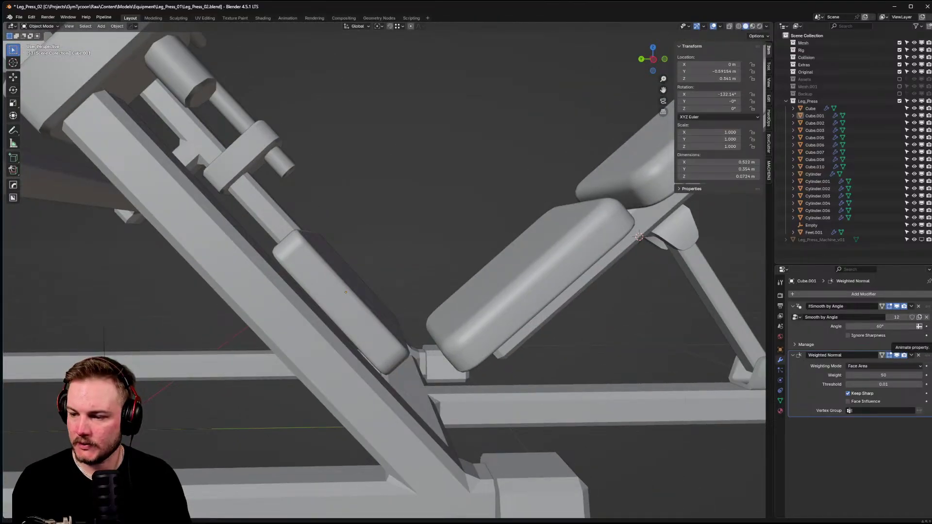
- Select the frame crossbar's short upper edge beneath the small pad and bevel it about 0.04 m with one segment
middle_drag(556, 324, 448, 328)
click(402, 312)
key(ctrl+Tab)
click(423, 311)
click(409, 318)
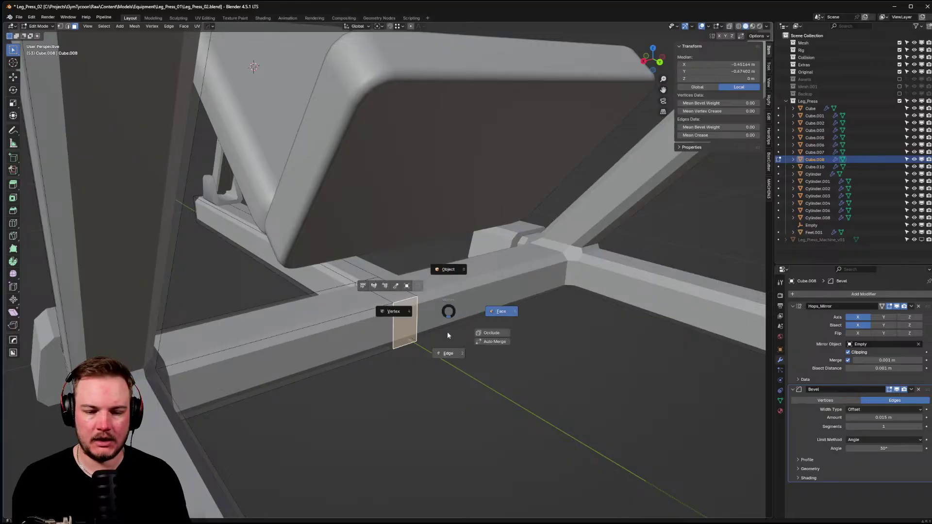
click(422, 311)
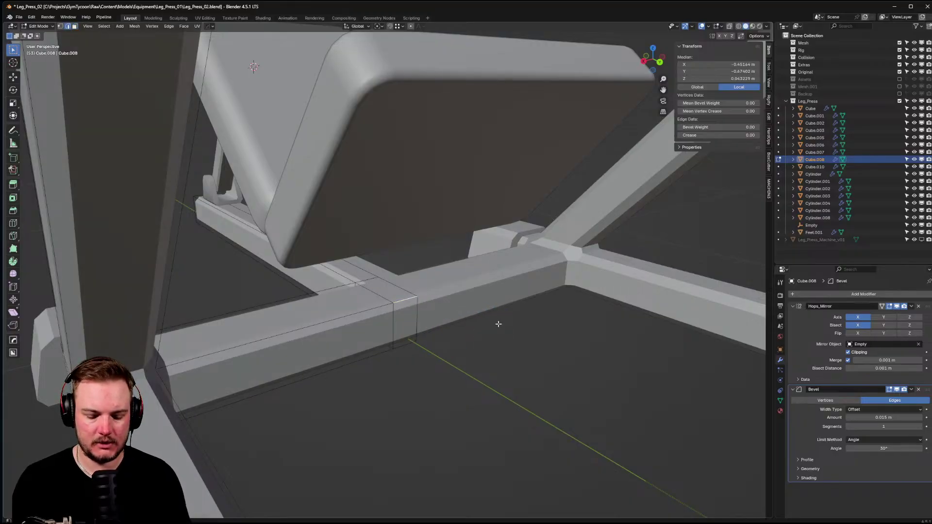
key(ctrl+b)
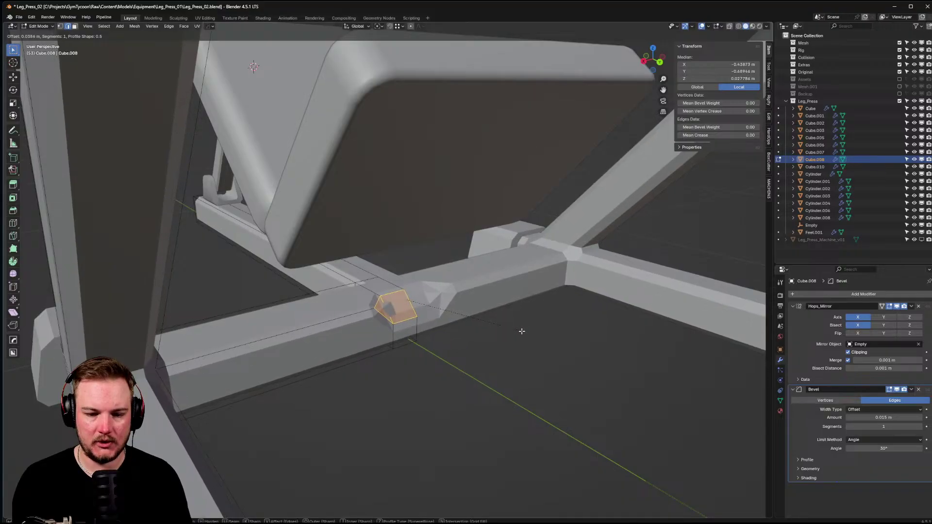
click(522, 332)
- Select the bevelled face on the crossbar and extrude it along its normal into a slanted support bar beneath the small pad
key(ctrl+tab)
click(408, 304)
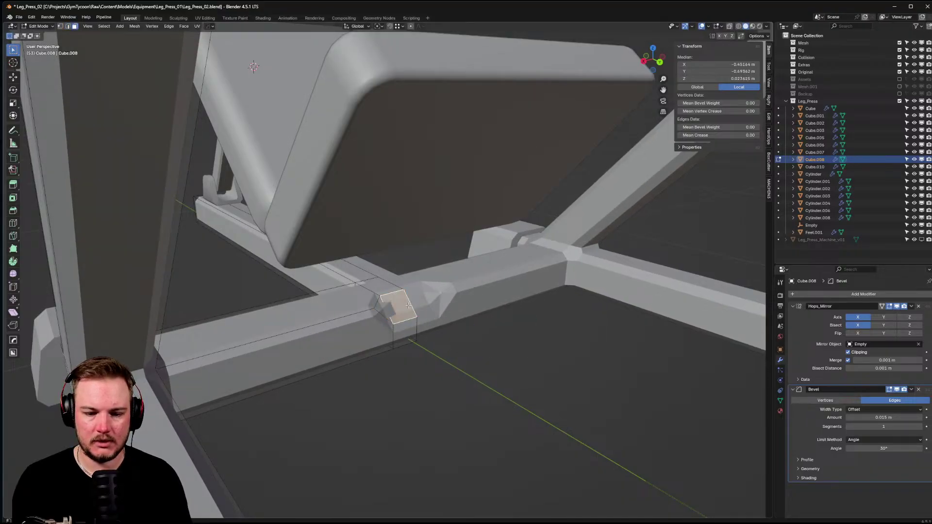
middle_drag(408, 305, 499, 308)
key(g)
key(z)
right_click(501, 312)
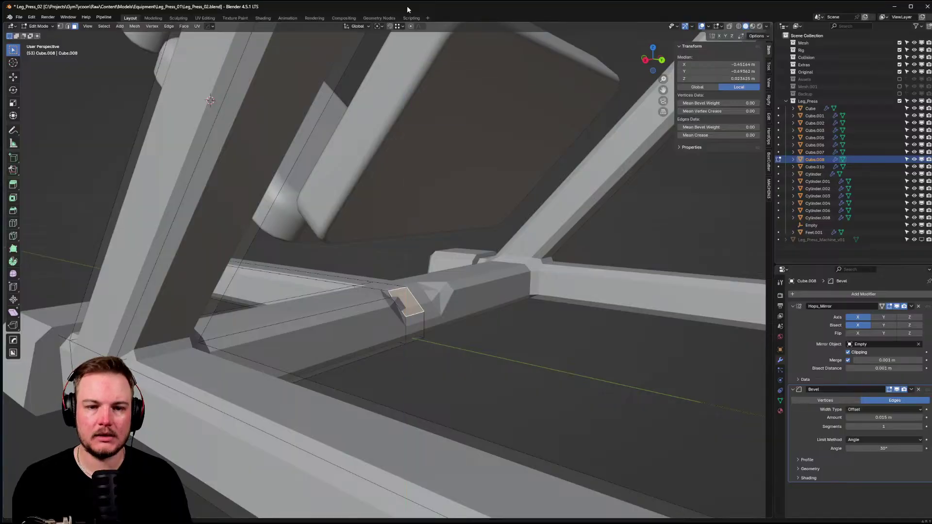
click(366, 27)
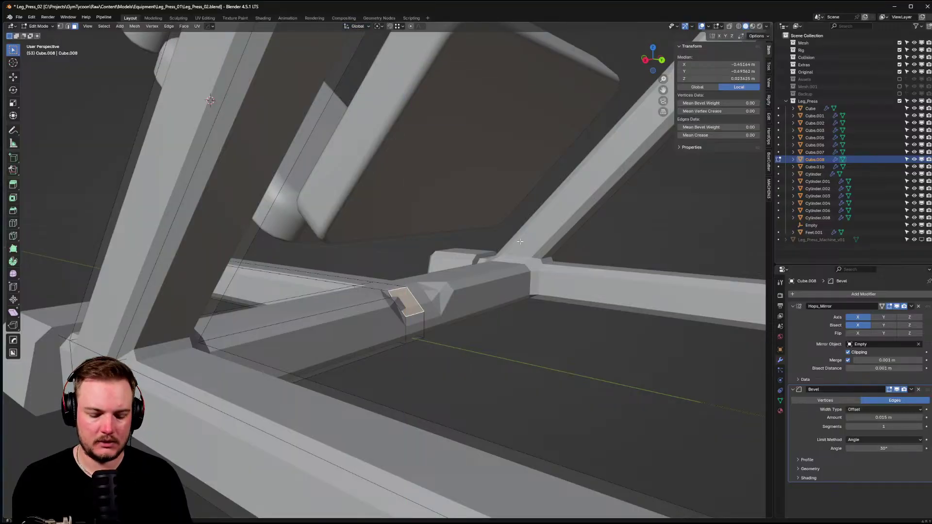
key(e)
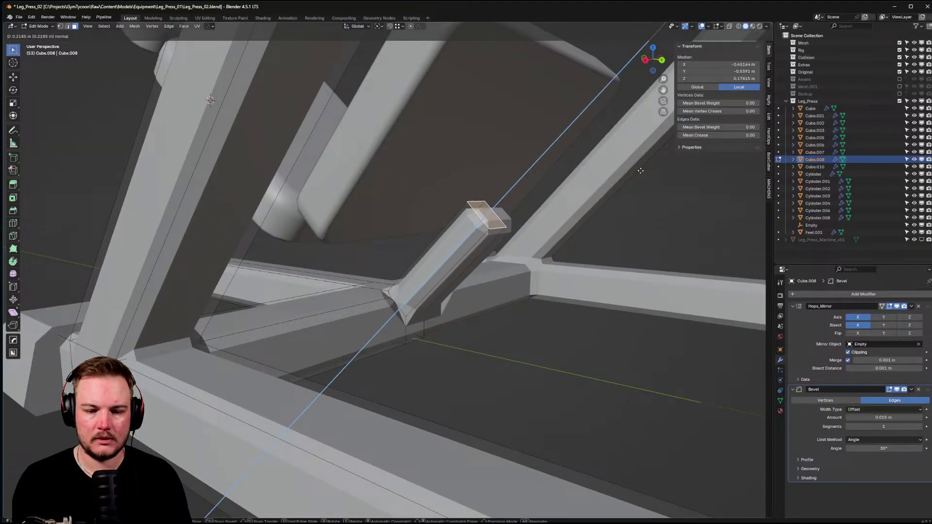
click(733, 119)
- Move the frame's Bevel modifier above the mirror modifier and turn off the bevel's viewport display
middle_drag(583, 194, 395, 270)
key(Tab)
click(396, 229)
middle_drag(395, 229, 437, 267)
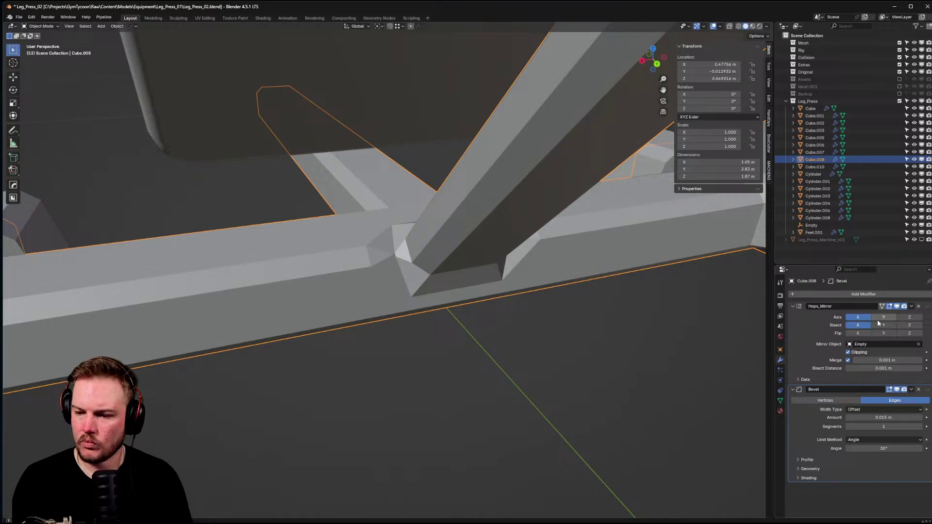
drag(926, 311, 926, 445)
click(897, 306)
middle_drag(674, 296, 395, 252)
- Knife a cut on the support bar's side face around the triangular notch at its crossbar joint
key(Tab)
click(412, 234)
click(409, 239)
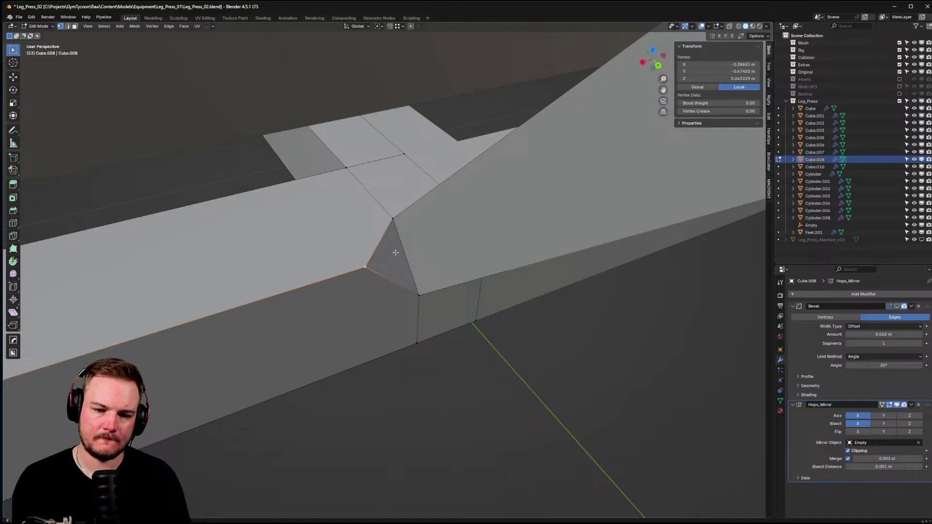
key(k)
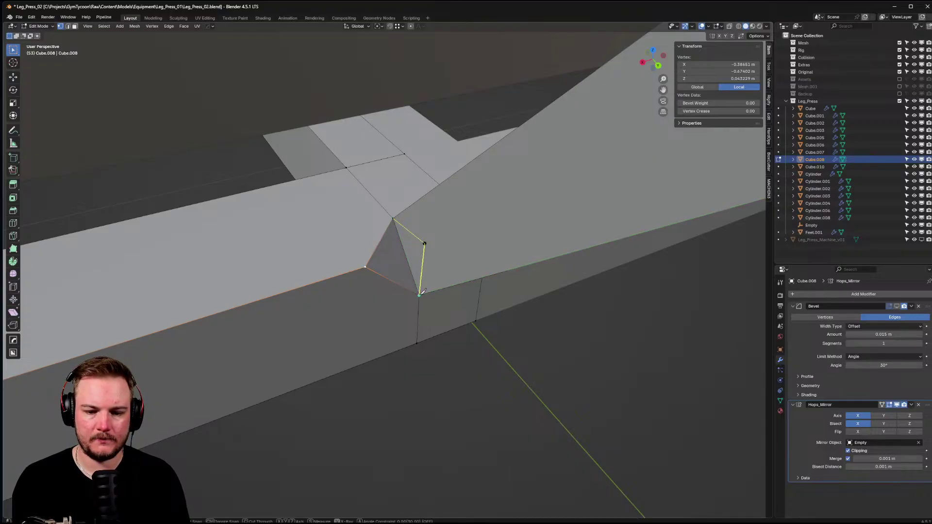
click(420, 295)
key(Return)
- Move the new cut vertex along Z and Y to align it with the crossbar's upper edge
key(Tab)
click(397, 273)
click(426, 245)
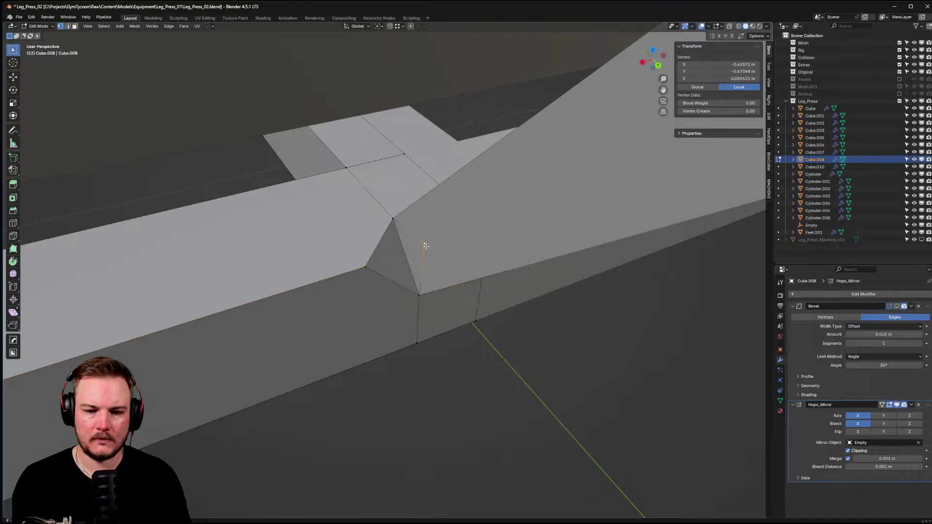
key(g)
key(z)
click(464, 260)
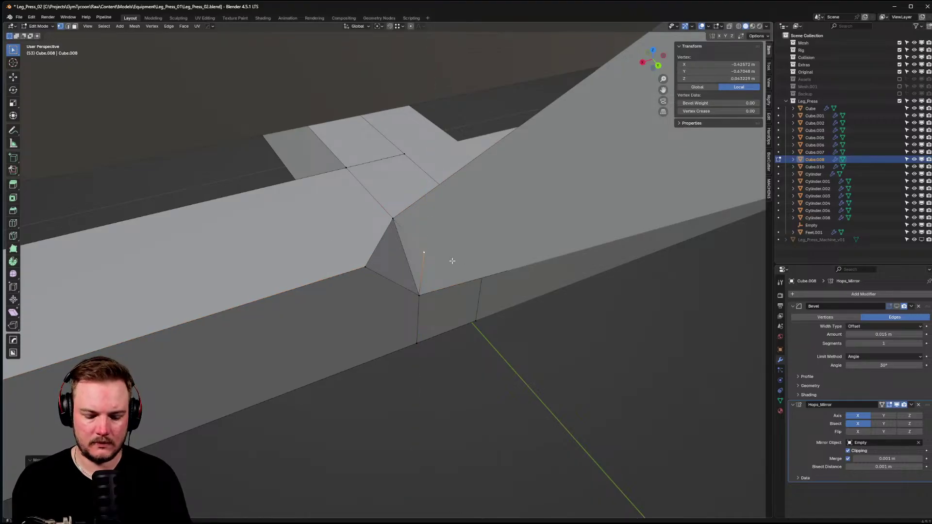
key(g)
key(y)
click(395, 261)
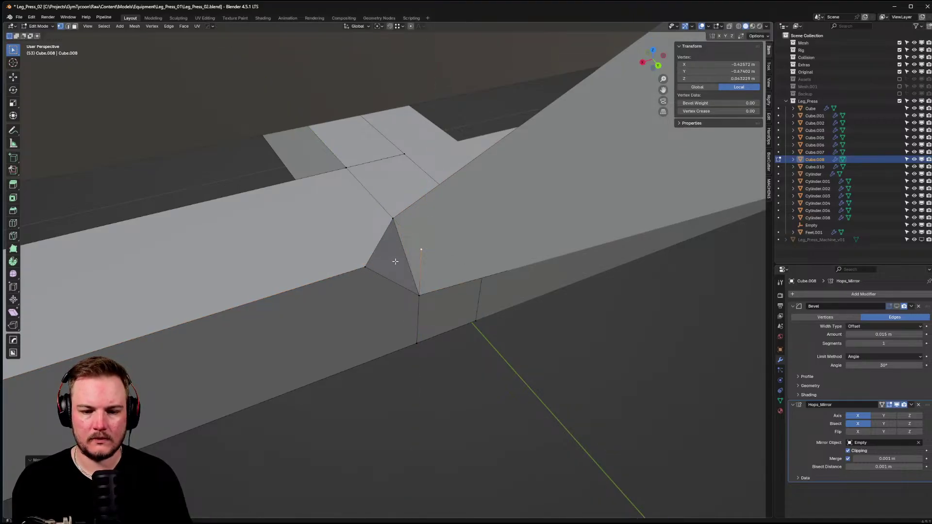
- Delete the triangular face at the joint between the crossbar and the support bar
key(Tab)
click(439, 260)
click(396, 263)
key(x)
click(397, 263)
- Snap the crossbar's upper corner vertex onto the cut vertex on the support bar
key(Tab)
click(352, 263)
click(365, 266)
key(g)
click(422, 250)
- Select the whole frame mesh and merge its overlapping vertices by distance
key(Tab)
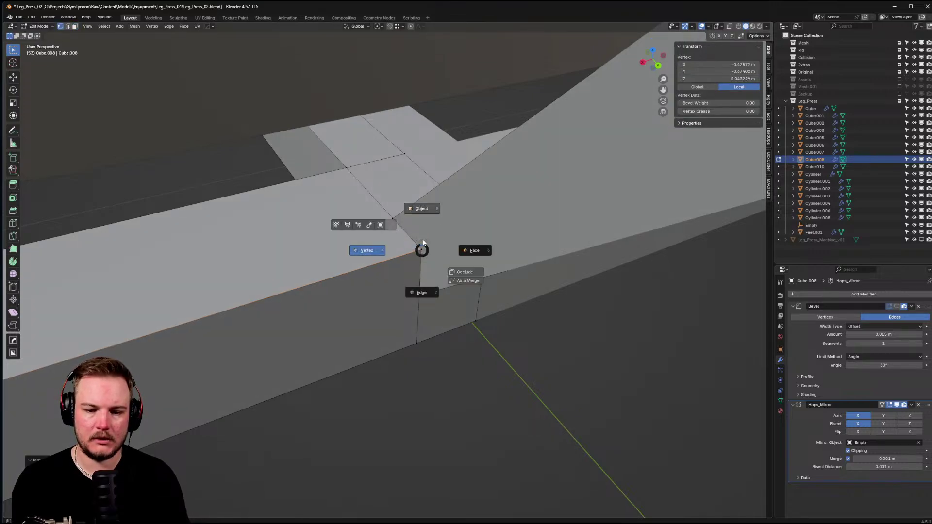
click(421, 238)
middle_drag(421, 236, 407, 219)
key(Tab)
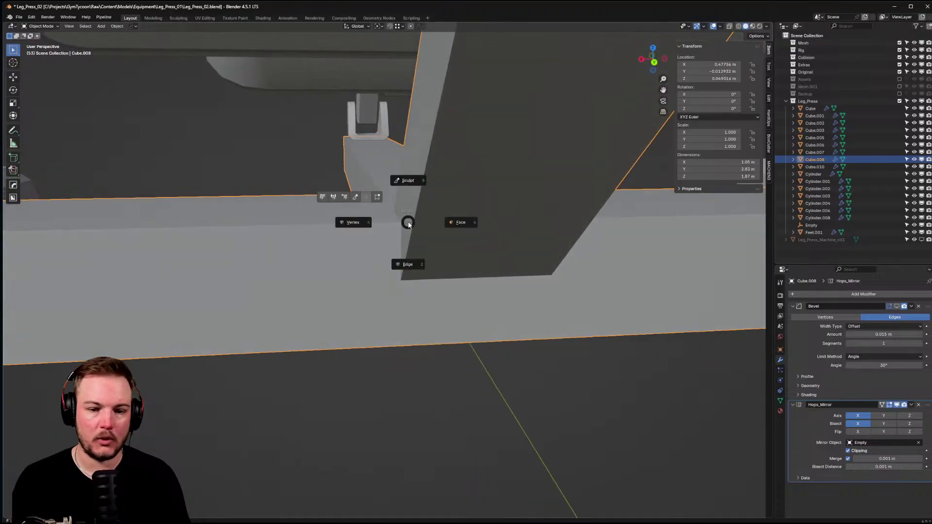
click(384, 225)
key(m)
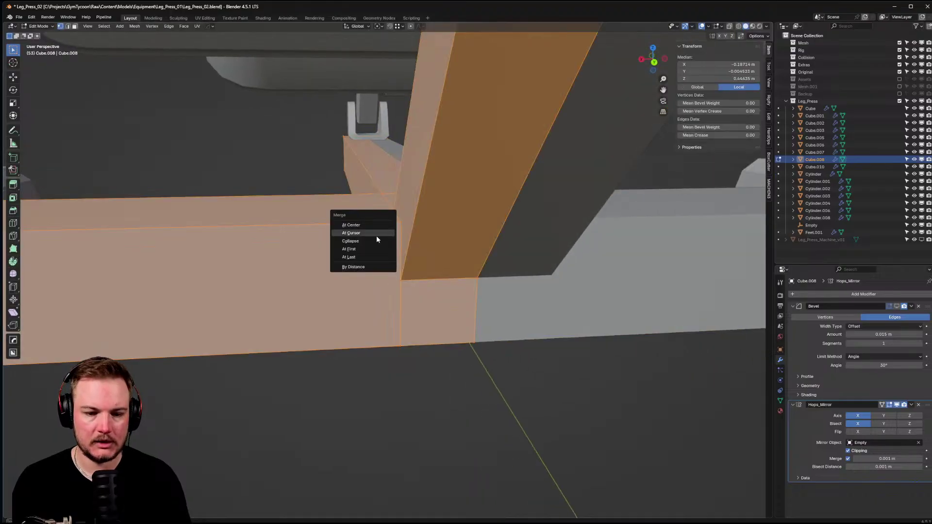
click(367, 266)
- Add a centred lengthwise loop cut to the side rail that meets the crossbar
middle_drag(376, 258, 299, 274)
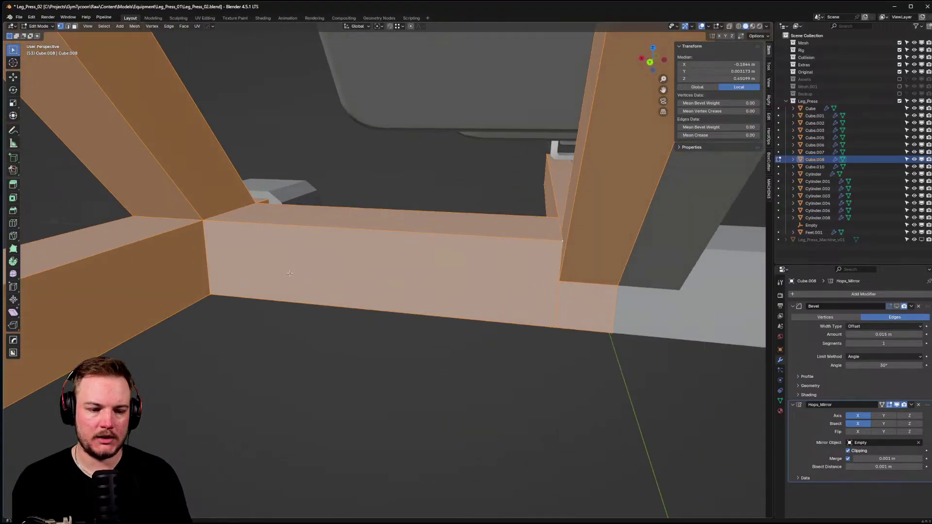
key(Tab)
click(229, 310)
key(ctrl+r)
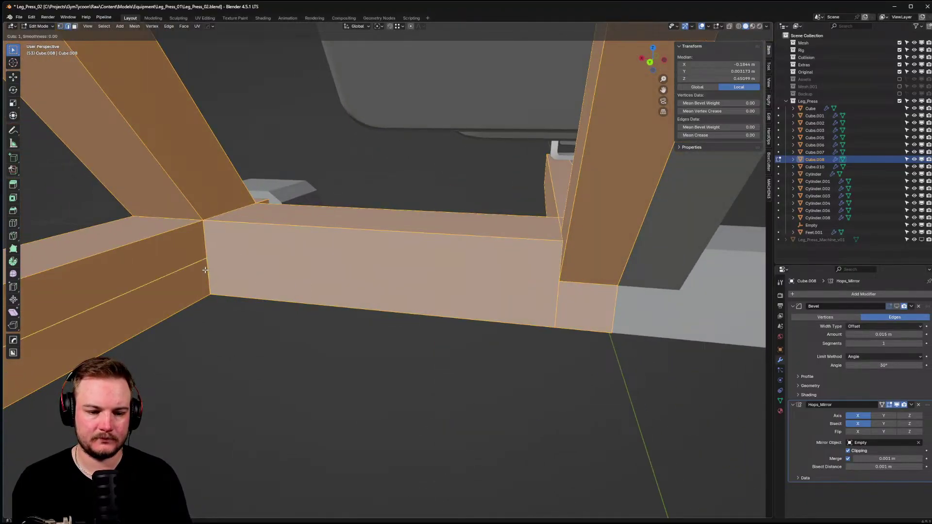
click(205, 268)
right_click(205, 268)
- Try to connect the rail loop's end vertex to the support bar's lower corner across the crossbar, and undo it
key(Tab)
click(158, 267)
click(210, 260)
middle_drag(241, 262, 214, 263)
shift+click(552, 268)
key(j)
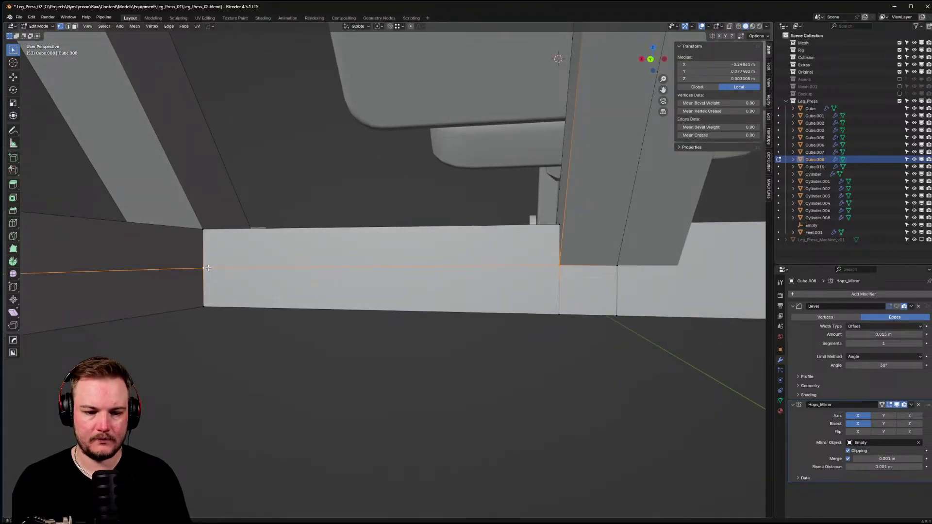
key(ctrl+z)
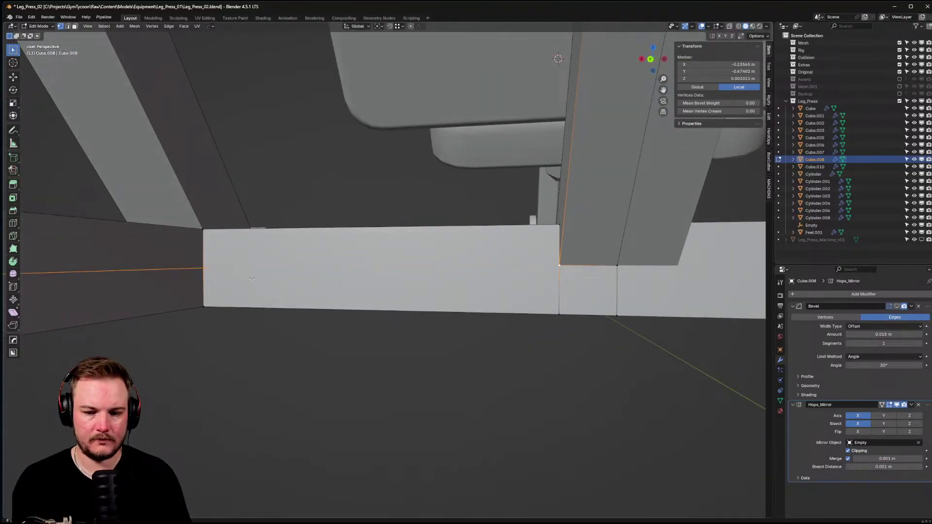
- Move the rail's new edge loop along Z, snapping it to the height of the support bar's lower corner
click(202, 266)
click(207, 269)
key(2)
click(197, 269)
key(g)
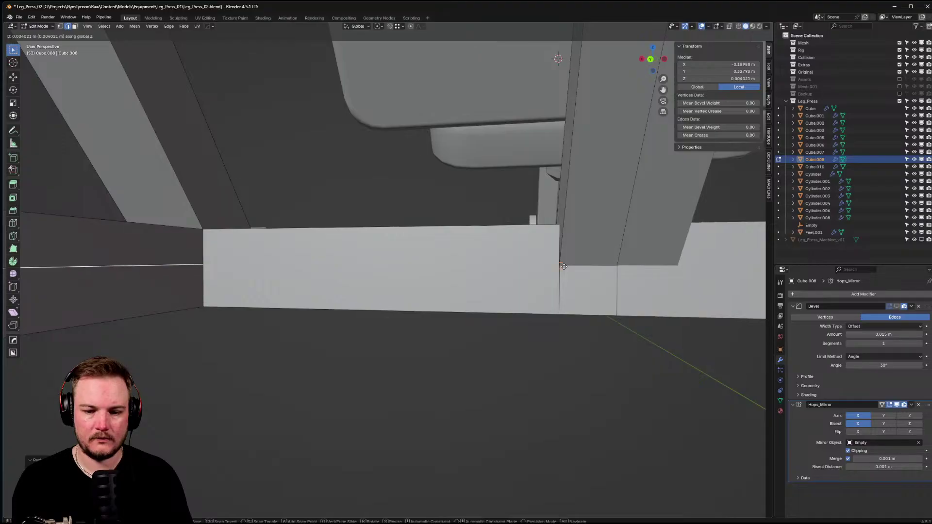
click(442, 265)
- Connect the loop's end vertex to the support bar's lower corner vertex and turn the frame's bevel display back on
key(ctrl+Tab)
click(156, 263)
shift+click(540, 268)
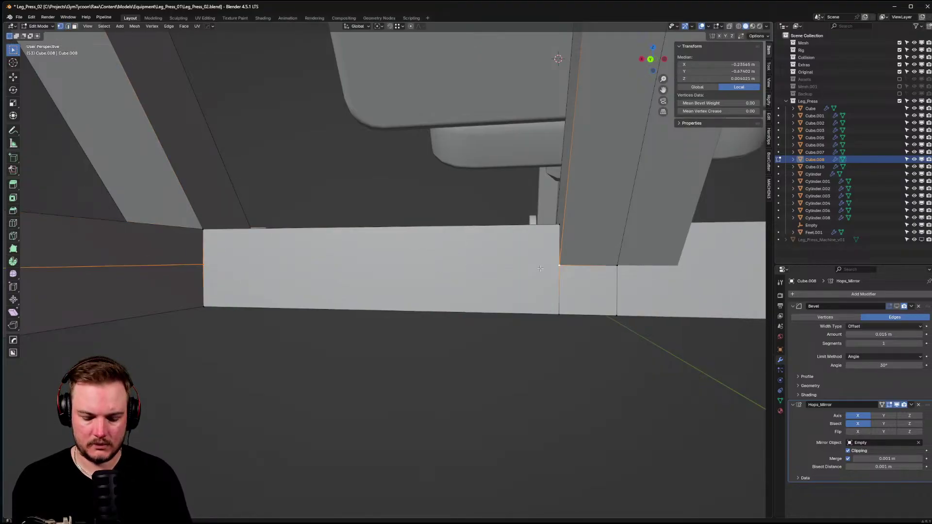
key(Tab)
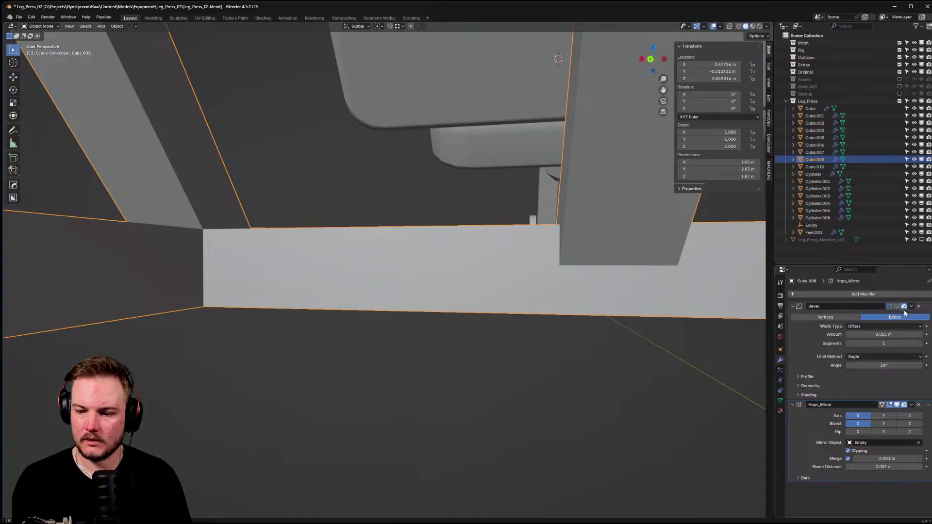
scroll(452, 272, down, 3)
middle_drag(451, 272, 699, 280)
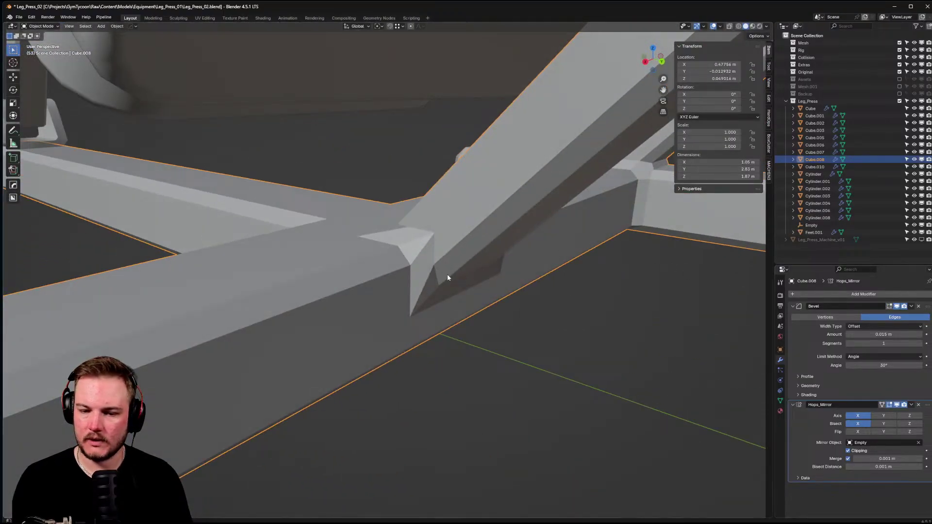
- Add a centred lengthwise loop cut to the slanted support bar
key(Tab)
middle_drag(447, 275, 325, 314)
click(393, 256)
scroll(311, 310, up, 5)
scroll(339, 292, down, 5)
key(ctrl+r)
click(353, 277)
right_click(353, 277)
key(Tab)
- Bevel the edges at the corner where the slanted support bar's base meets the crossbar
click(345, 281)
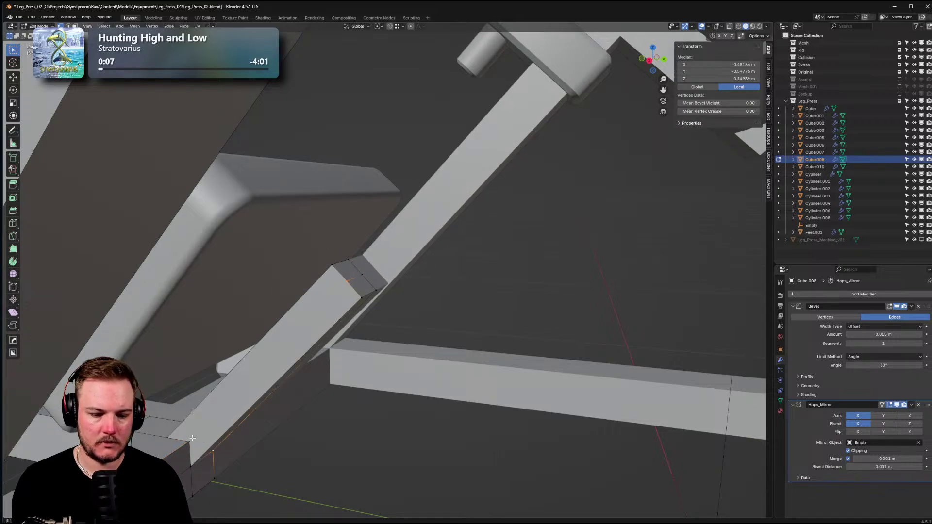
shift+click(346, 305)
middle_drag(364, 325, 384, 287)
key(Tab)
middle_drag(379, 340, 342, 365)
key(Tab)
click(342, 364)
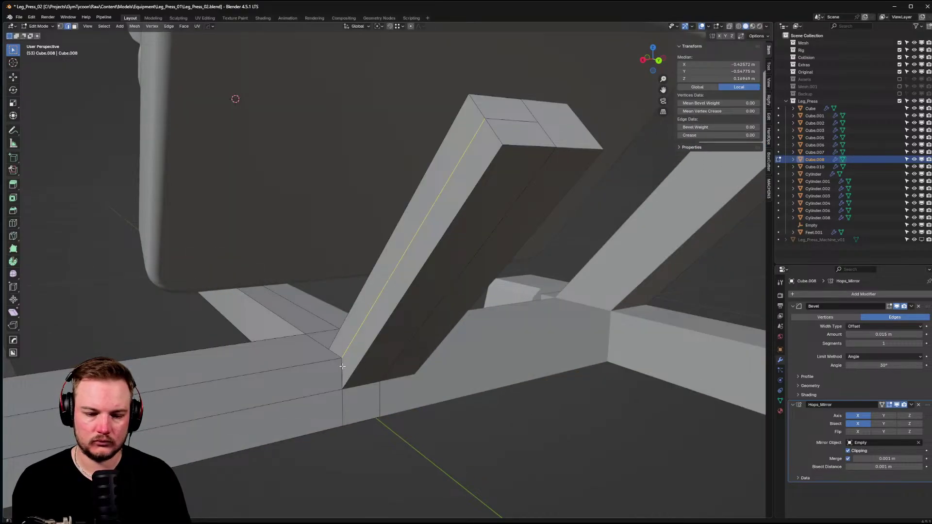
shift+click(350, 386)
middle_drag(350, 385, 453, 356)
scroll(400, 371, down, 4)
key(ctrl+b)
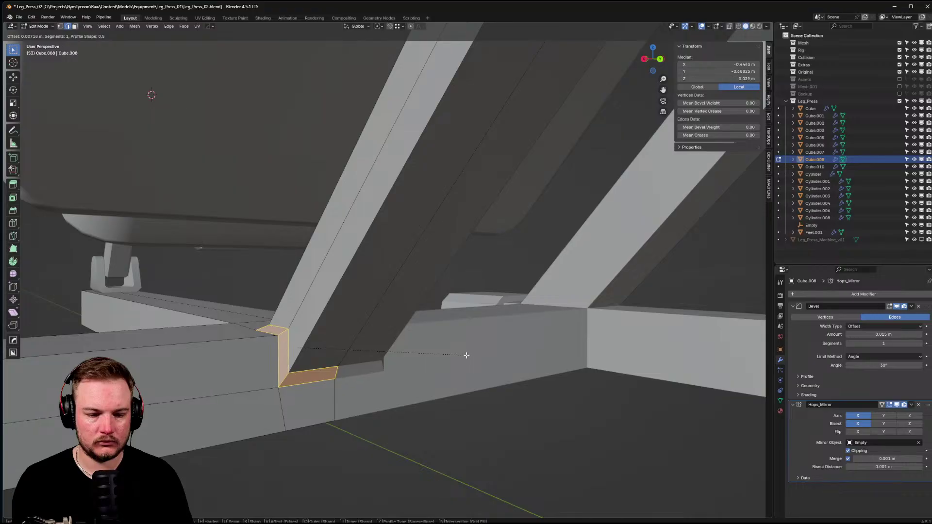
click(442, 358)
- Examine the new bevel at the support bar's base, comparing the raw mesh with the modified object
key(Tab)
click(394, 402)
click(433, 424)
click(330, 342)
key(Tab)
click(314, 342)
key(Tab)
click(310, 343)
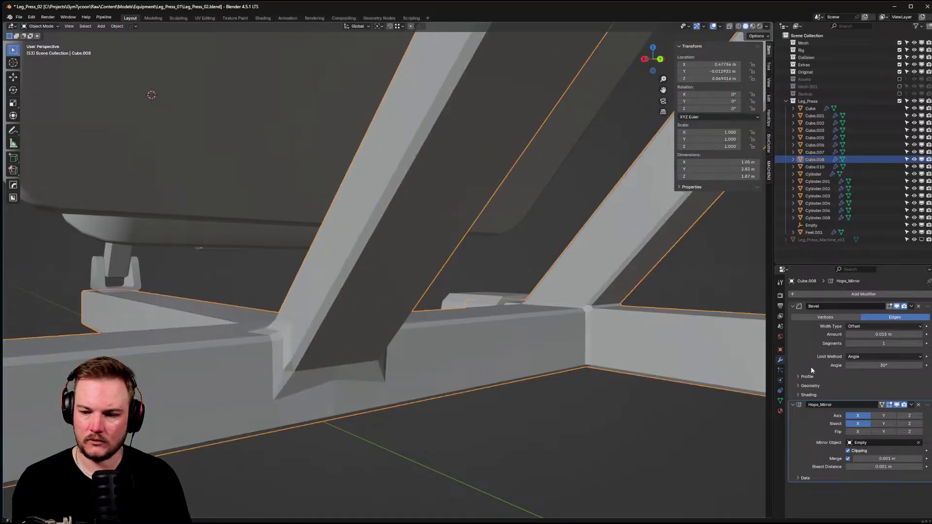
- Try an angle limit of 60° on the frame's Bevel modifier and raise it to 79.8°
click(888, 368)
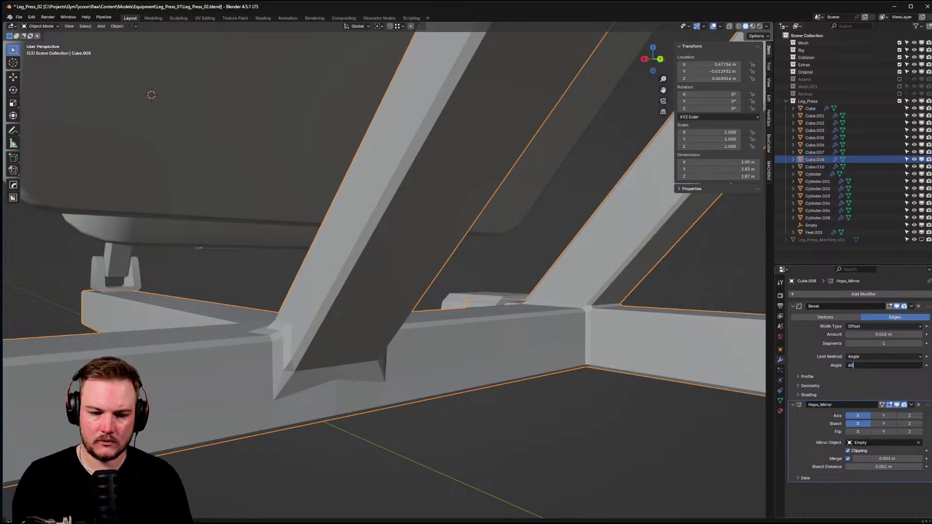
text(60)
key(Return)
middle_drag(485, 350, 523, 364)
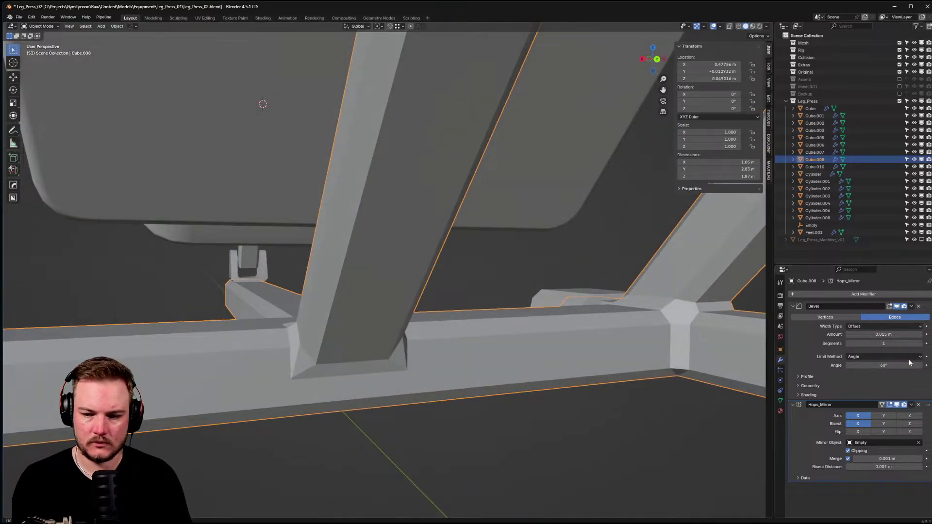
mouse_move(883, 365)
mouse_down()
mouse_move(903, 365)
mouse_move(874, 365)
mouse_up()
middle_drag(301, 330, 440, 318)
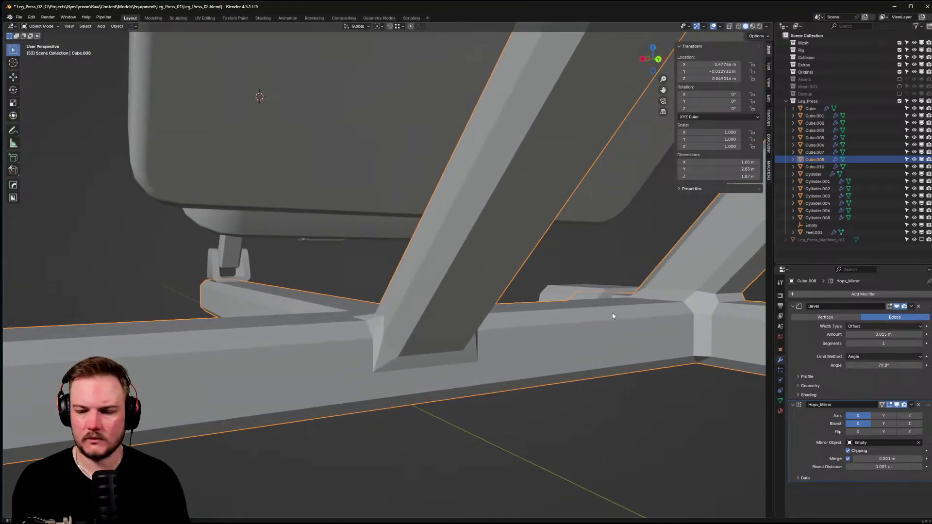
- Select all sharp edges of the frame mesh
key(Tab)
click(104, 78)
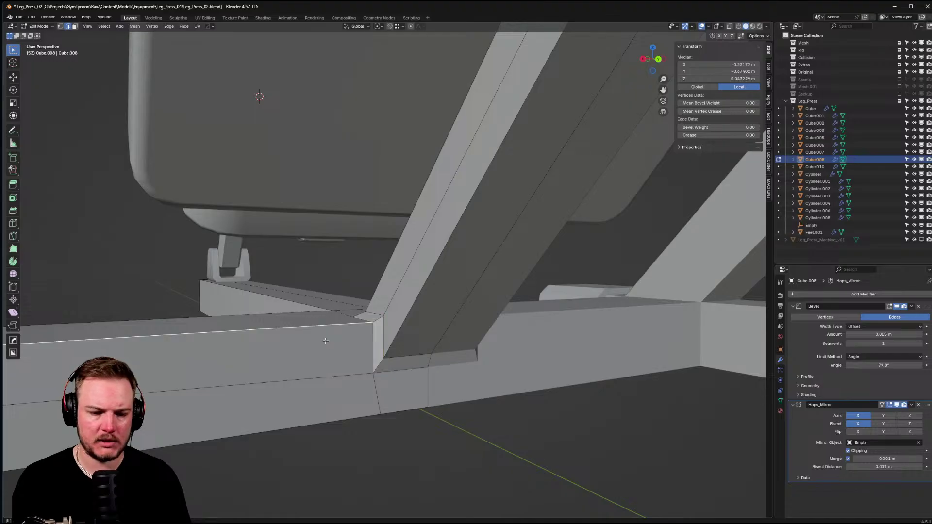
click(104, 26)
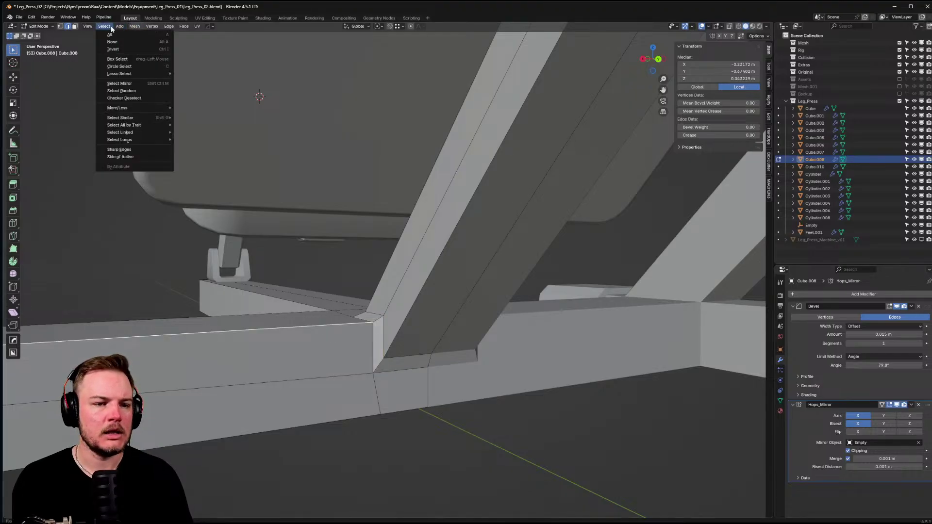
mouse_move(117, 119)
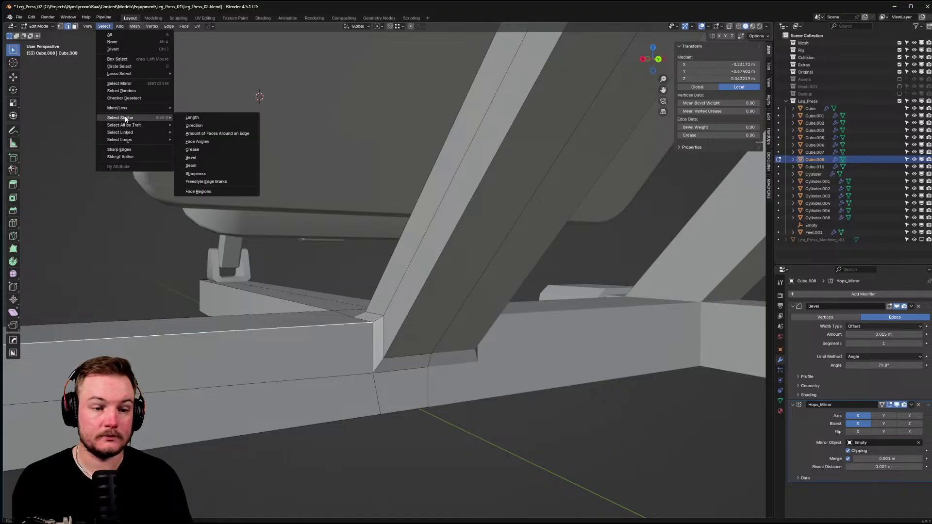
click(119, 149)
middle_drag(341, 228, 423, 262)
scroll(325, 231, down, 2)
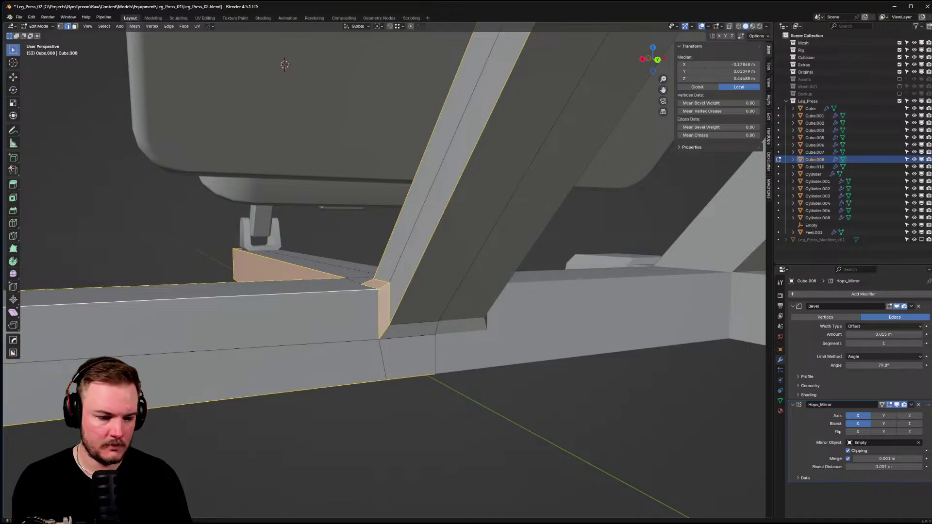
- Remove the small edges around the bevelled corner at the support bar's base from the sharp-edge selection
shift+click(387, 324)
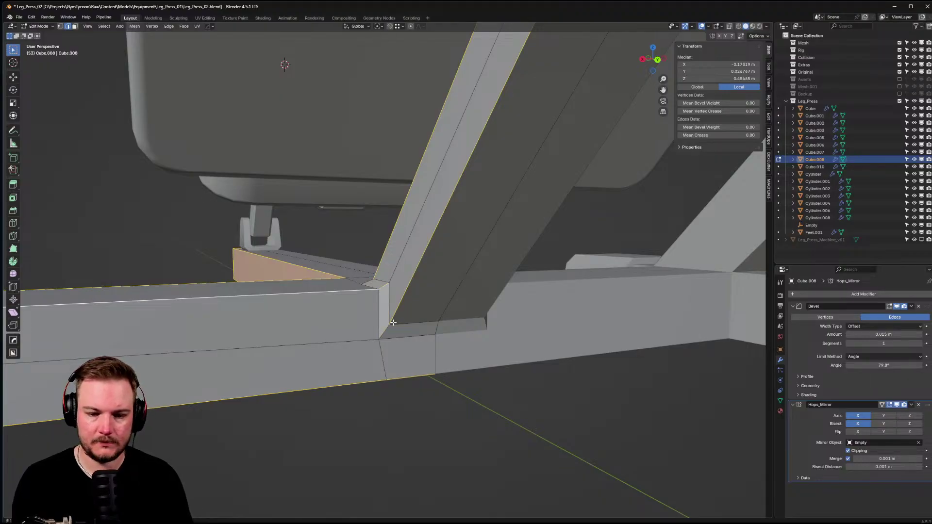
middle_drag(384, 288, 259, 305)
shift+click(374, 323)
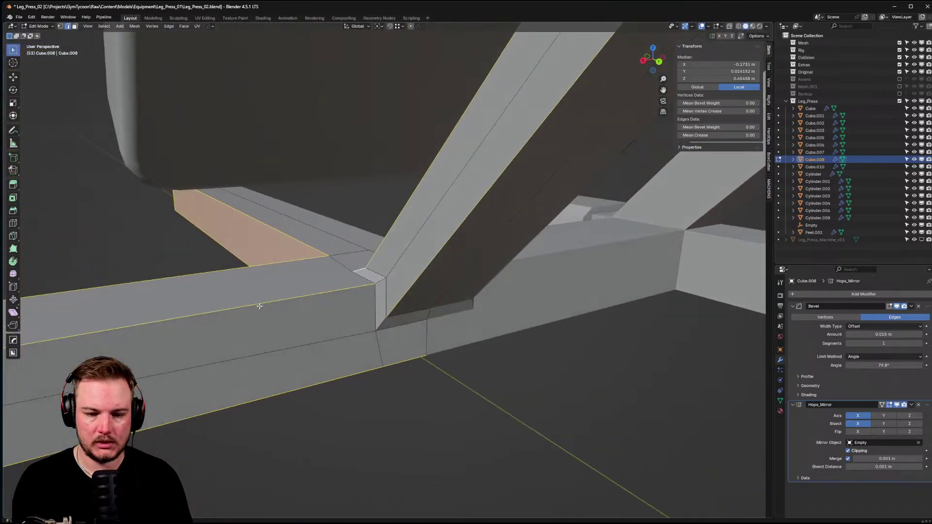
shift+click(383, 322)
middle_drag(383, 323, 366, 320)
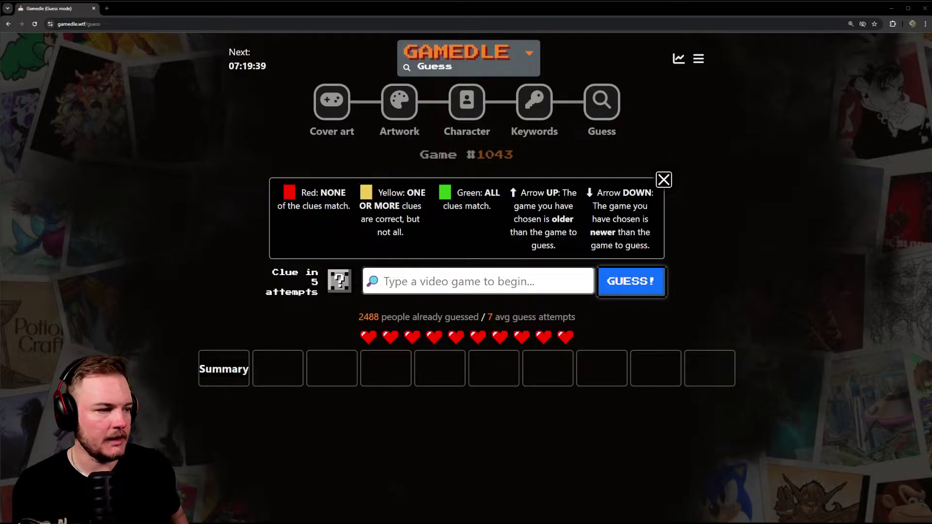
- Switch to the Gamedle Guess page in the browser and submit Farmville as the first guess
click(616, 121)
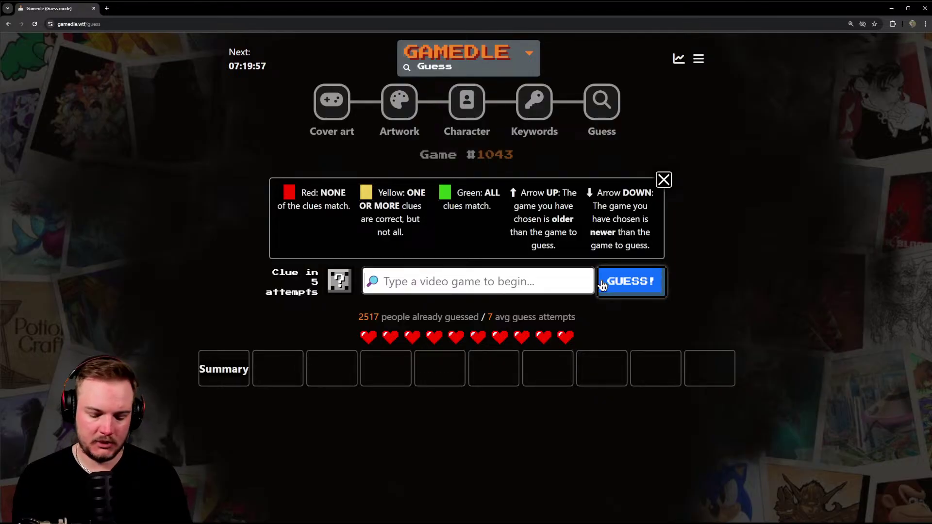
text(Farmvi)
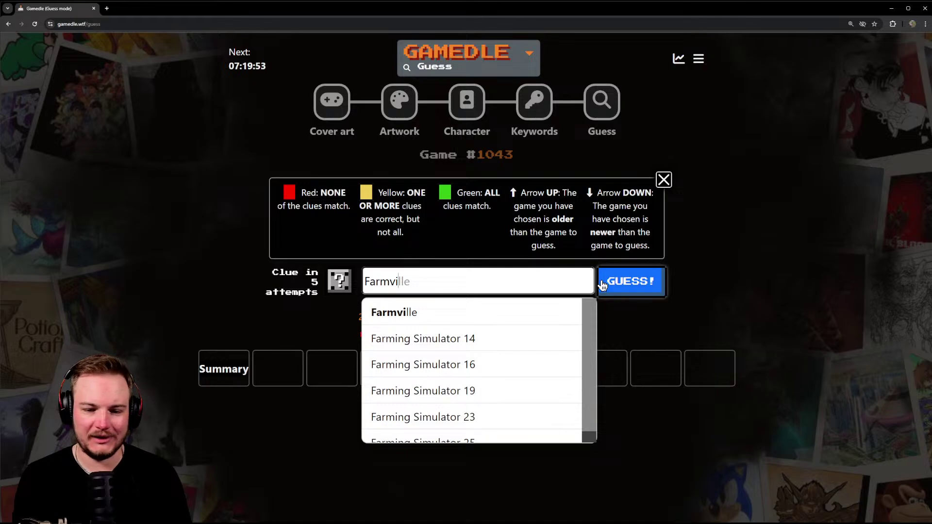
key(Down)
key(Return)
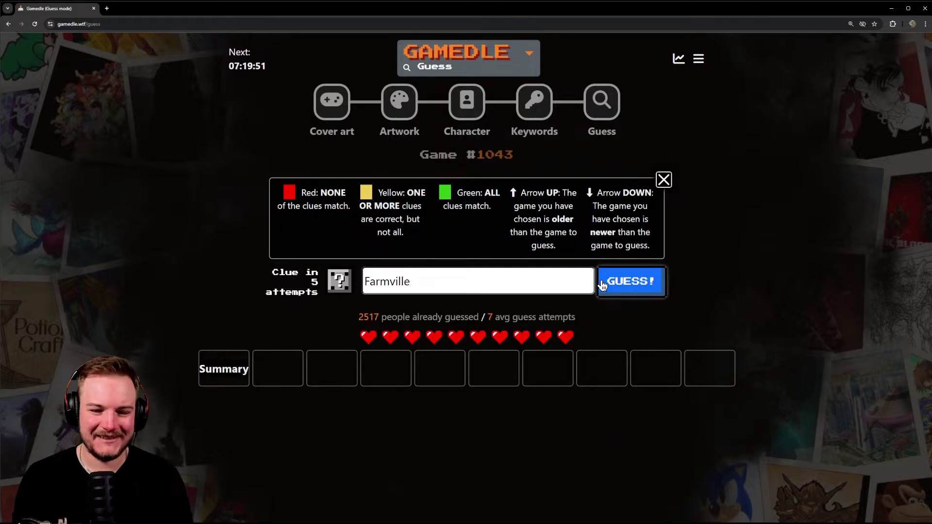
click(642, 290)
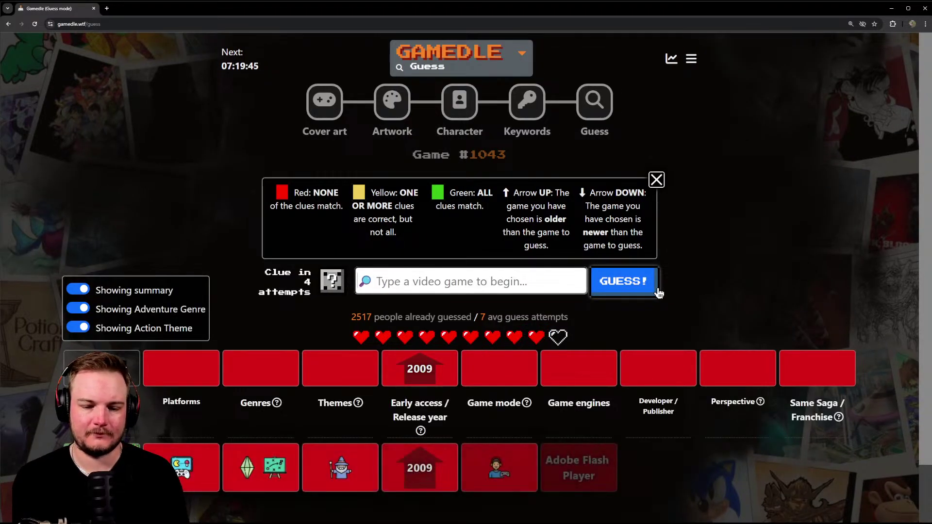
- Submit Stardew Valley as the second guess
scroll(669, 286, down, 1)
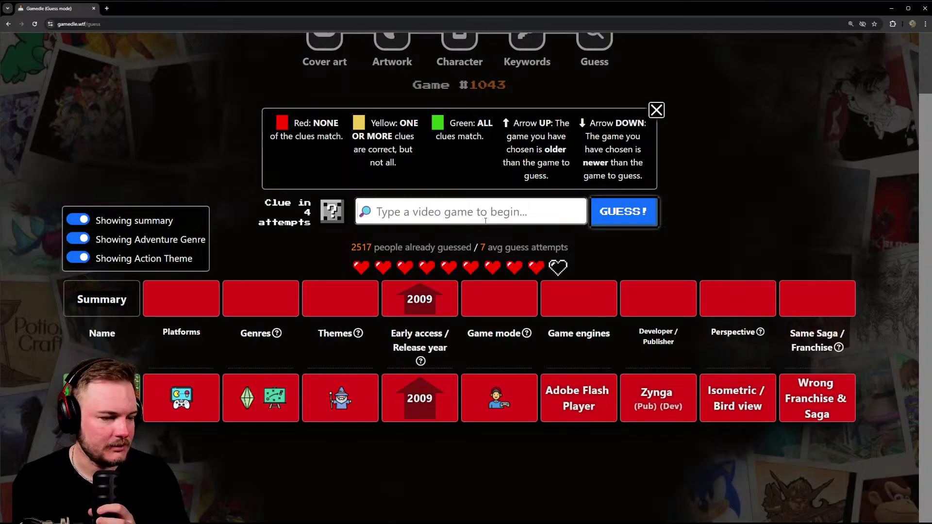
click(453, 208)
text(Sta)
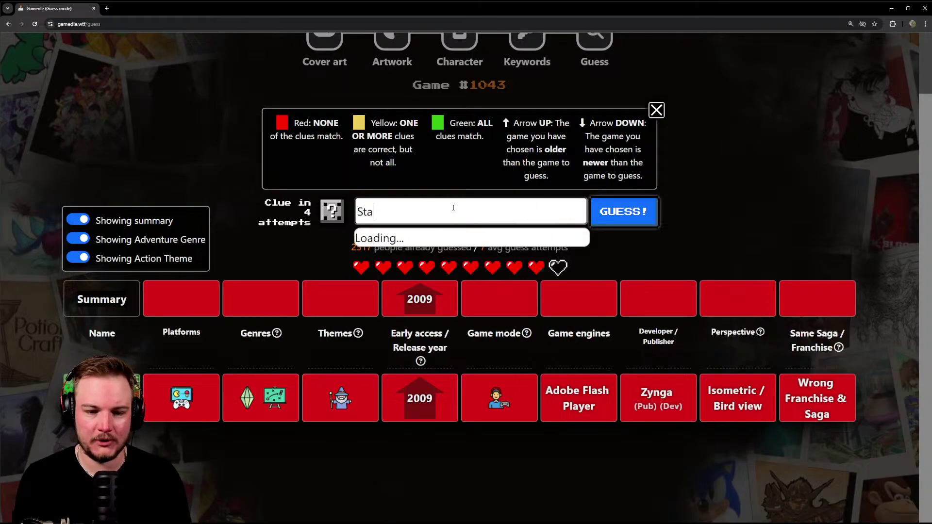
text(rw)
key(ctrl+a)
text(de)
key(BackSpace)
key(BackSpace)
text(Stardew)
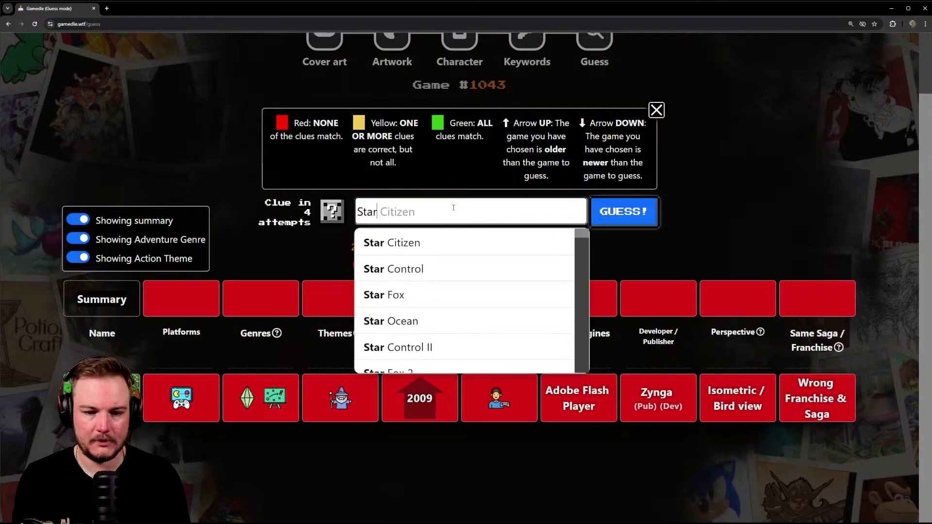
key(BackSpace)
text(w Valley)
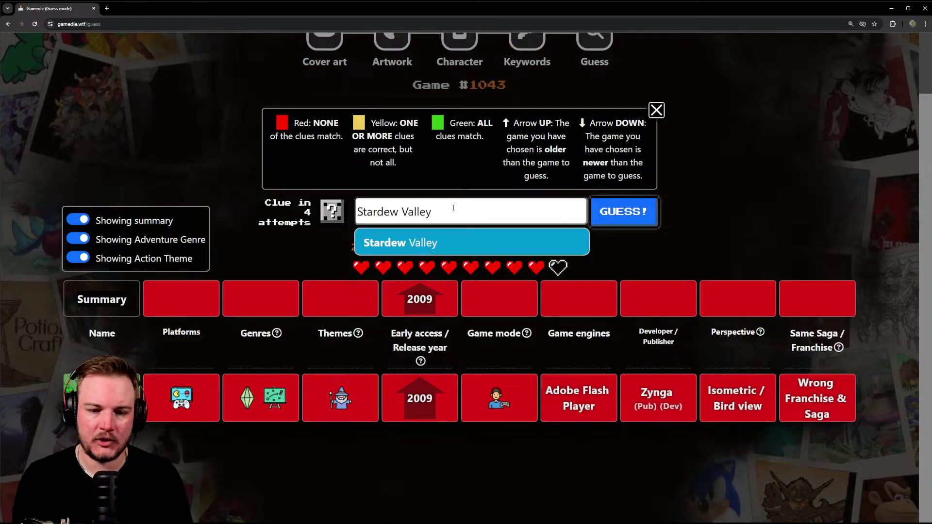
click(439, 243)
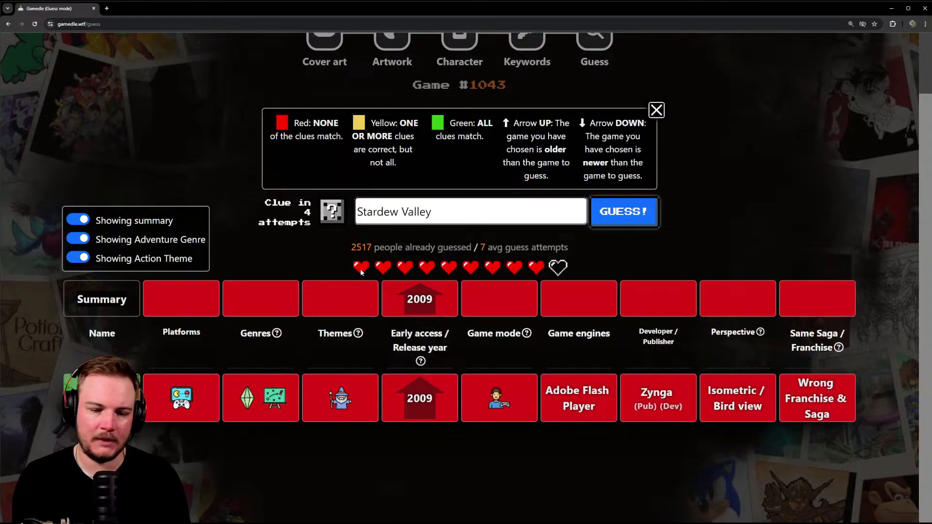
key(Return)
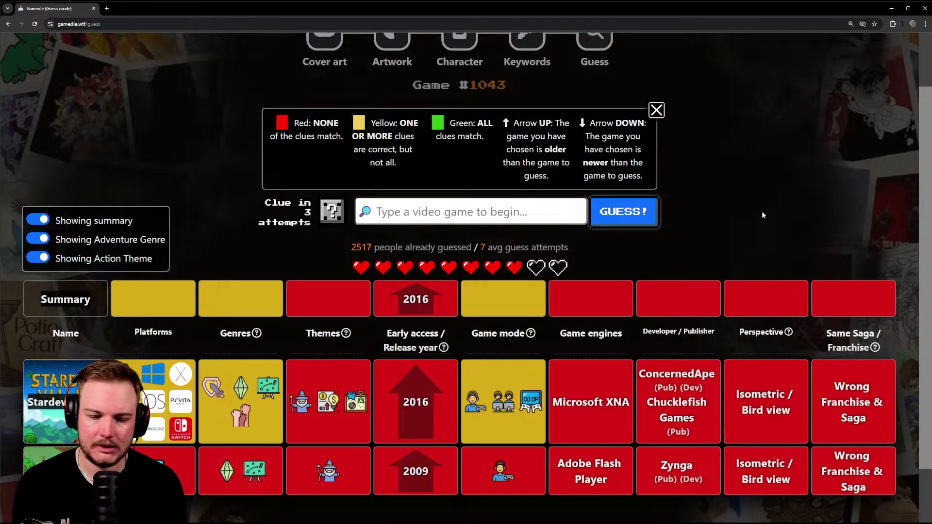
- Check the platform, genre and game mode clues for Stardew Valley and submit Uncharted 4: A Thief's End as the next guess
scroll(760, 208, down, 2)
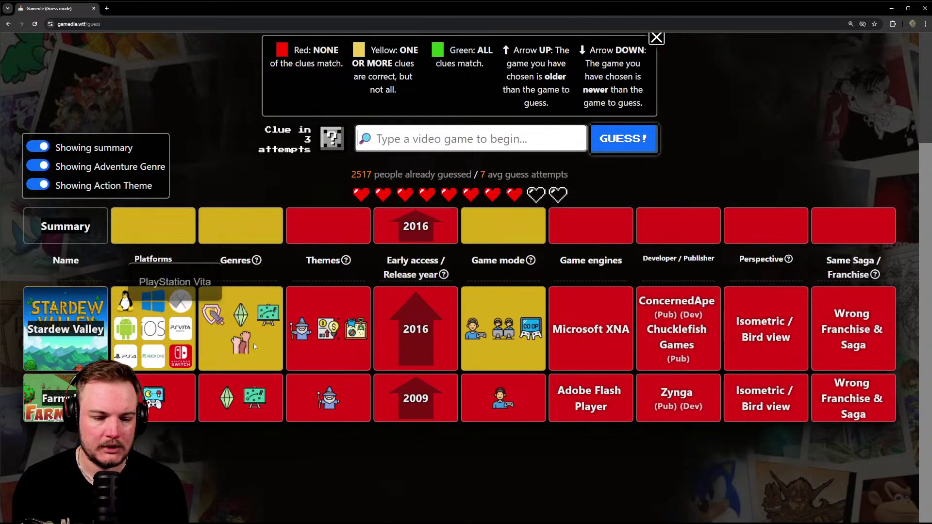
mouse_move(237, 347)
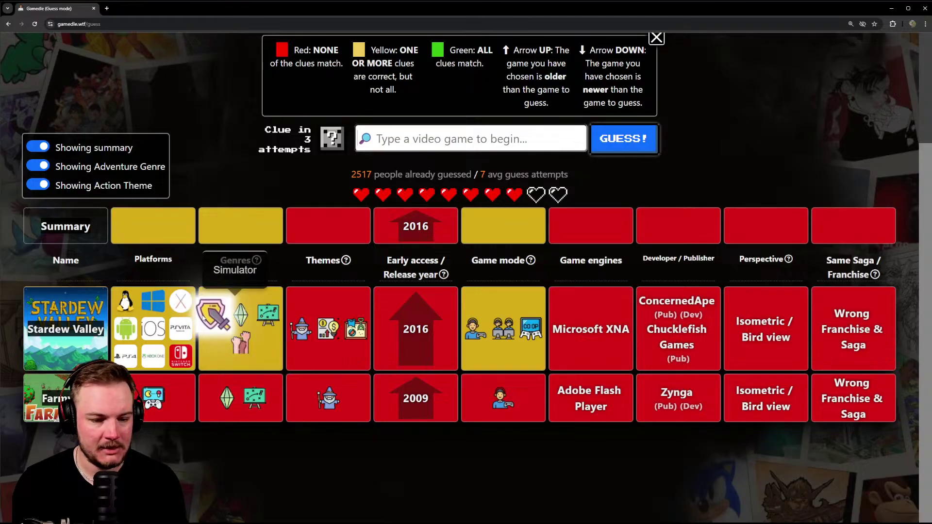
mouse_move(151, 299)
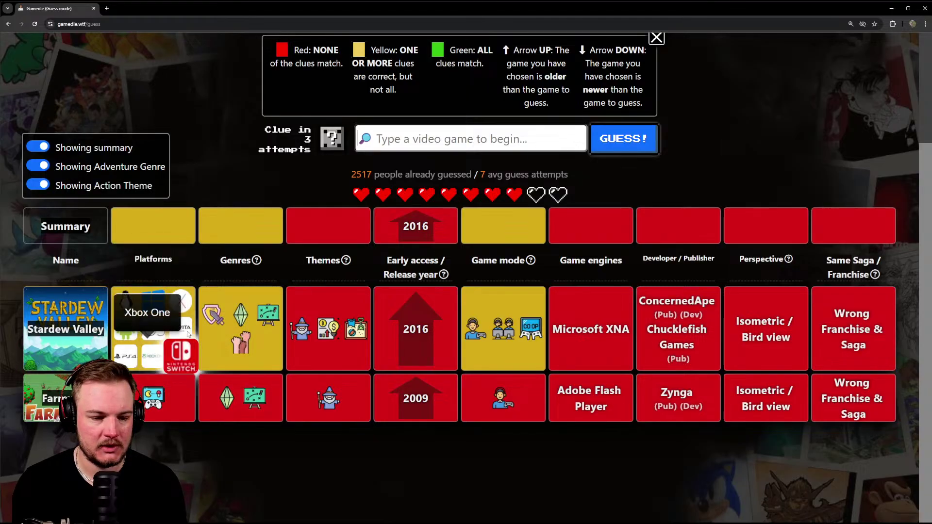
mouse_move(172, 324)
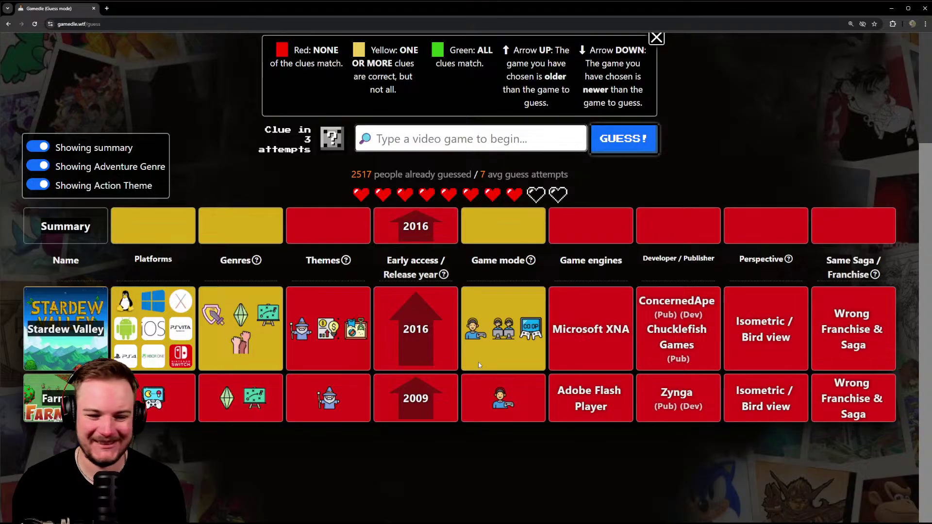
mouse_move(475, 339)
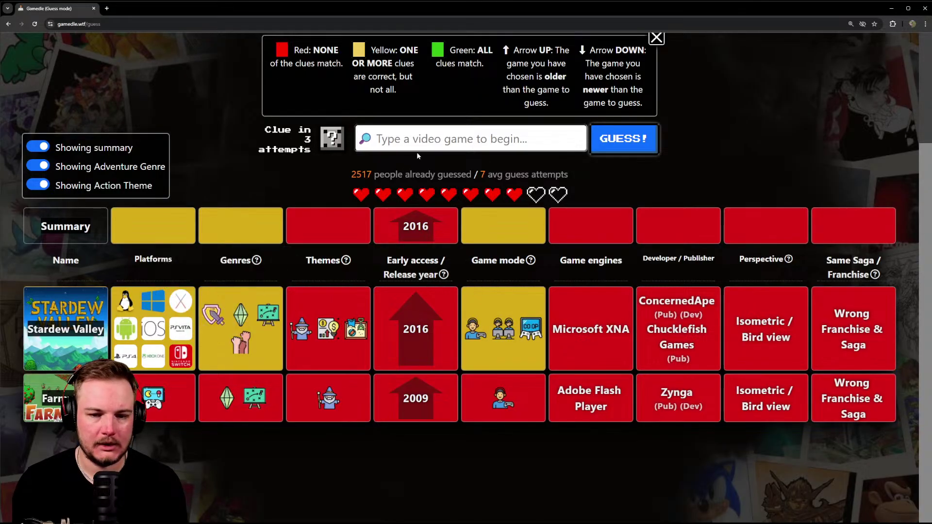
click(440, 140)
text(Uncharted)
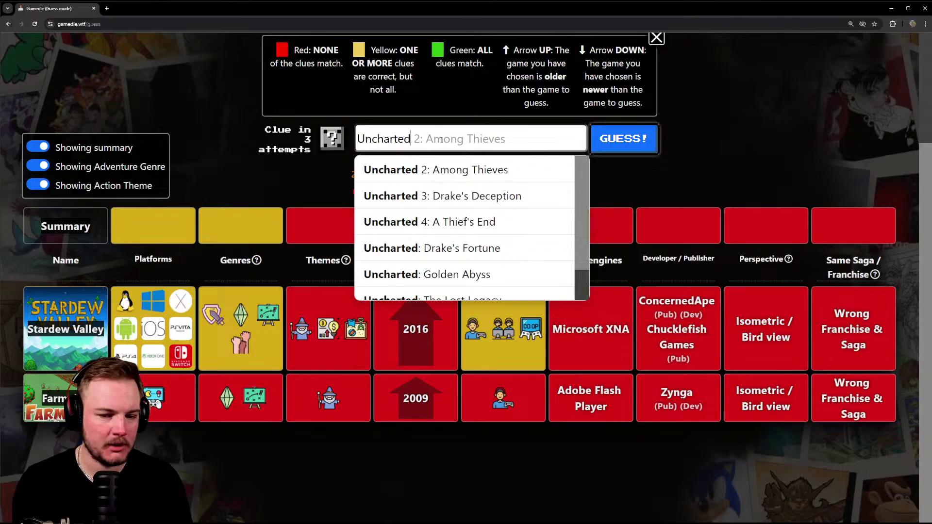
scroll(494, 243, down, 1)
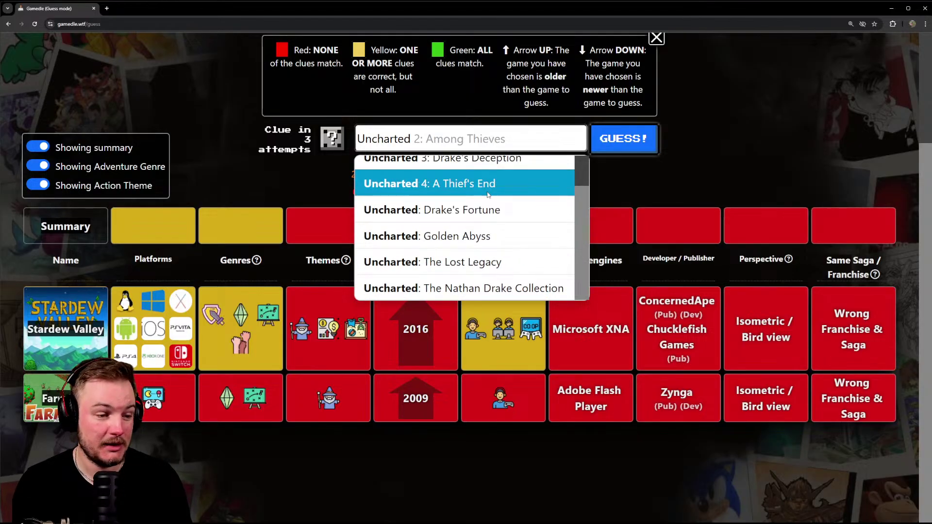
click(488, 195)
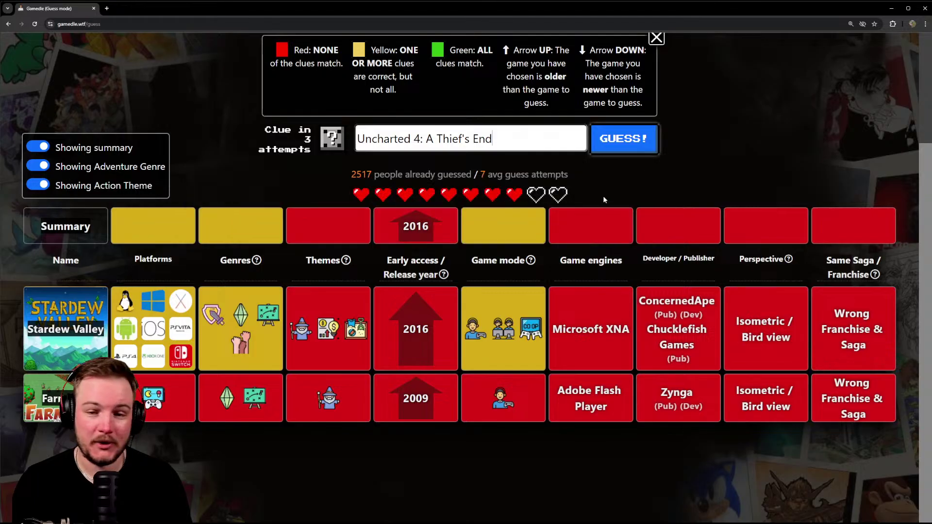
click(623, 154)
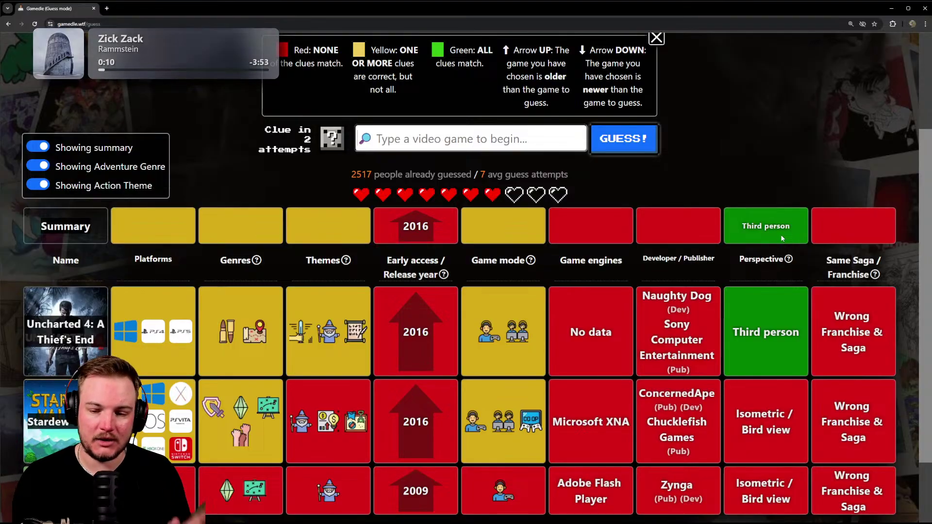
scroll(563, 299, down, 1)
scroll(563, 299, down, 1)
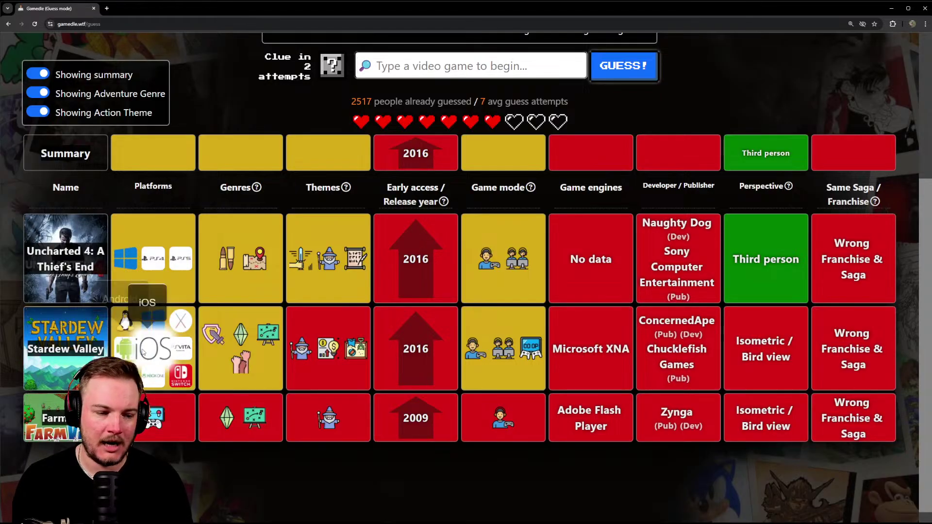
- Find The Witcher 3: Wild Hunt among the suggested games and submit it as a guess
scroll(388, 318, up, 3)
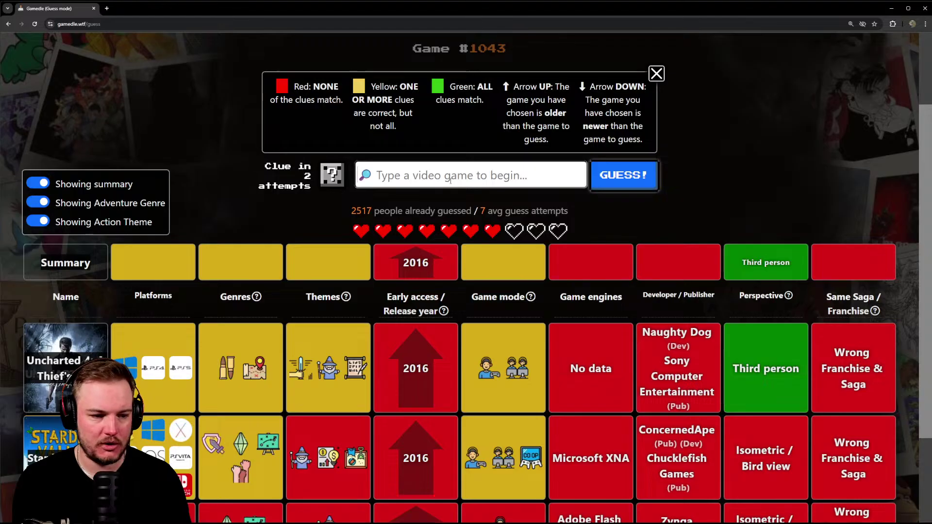
text(Witch)
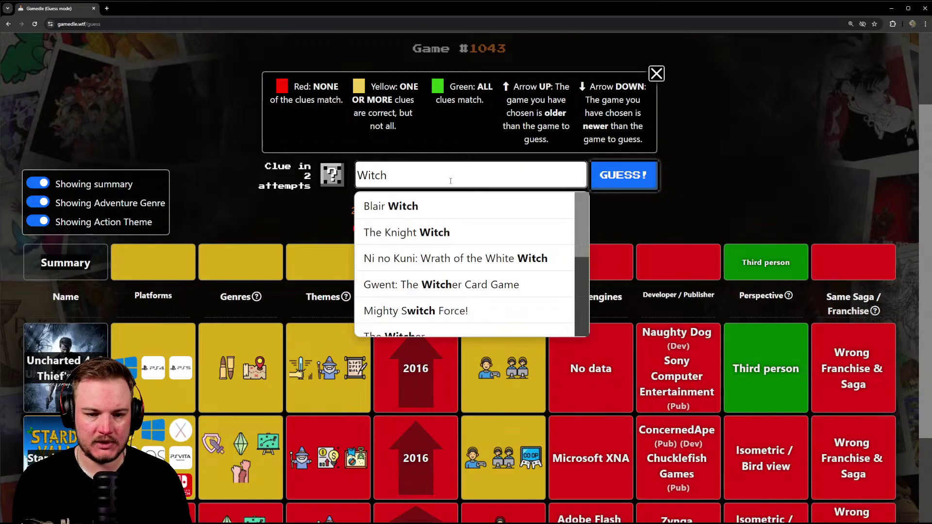
key(BackSpace)
key(BackSpace)
text(cher)
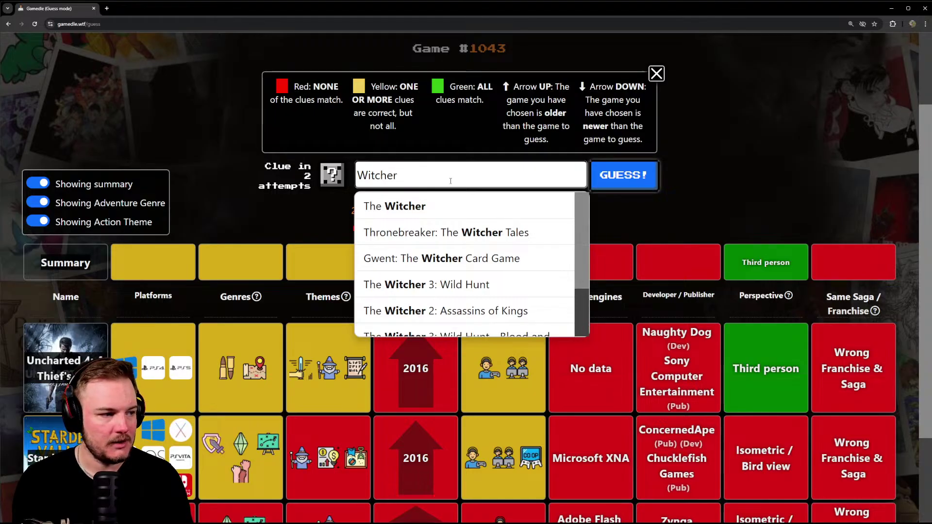
click(473, 285)
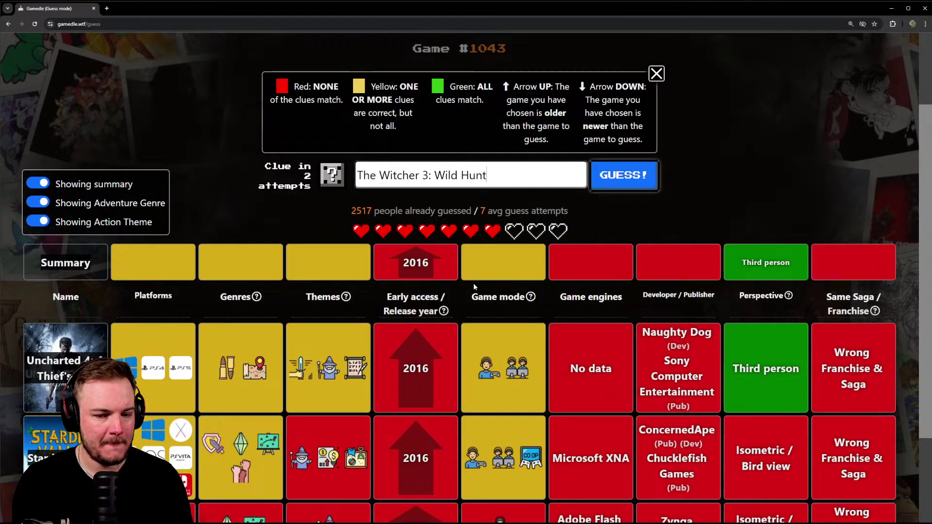
click(640, 185)
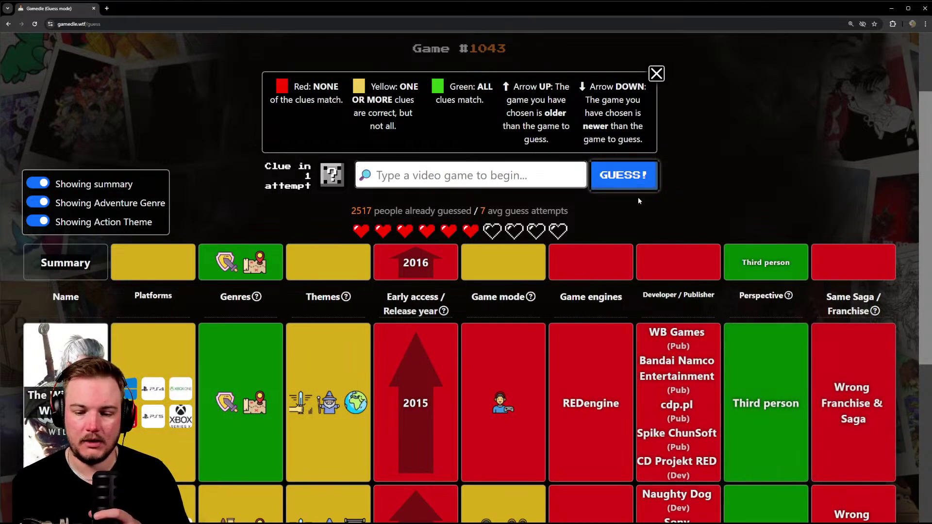
- Check the matched genre clues in the summary row, and submit Fable III as a guess
scroll(583, 357, down, 2)
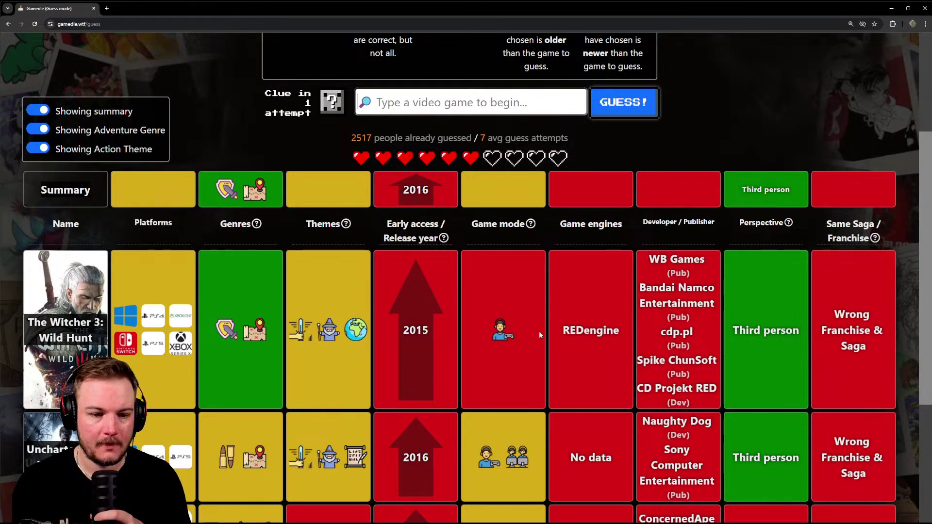
mouse_move(221, 191)
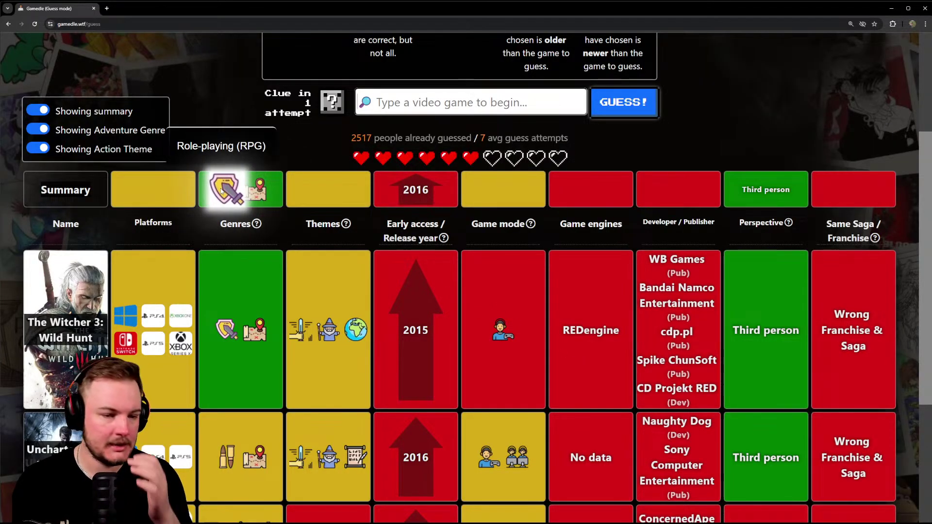
mouse_move(272, 199)
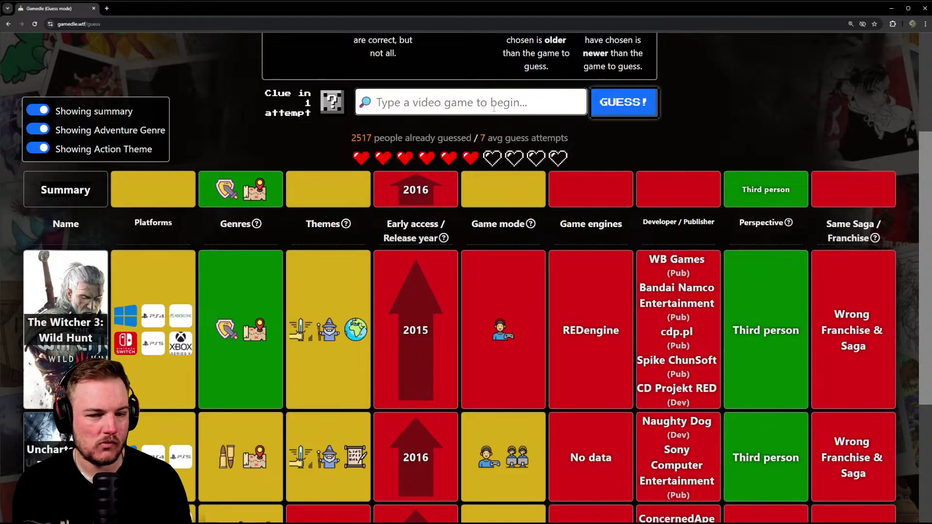
text(Fable)
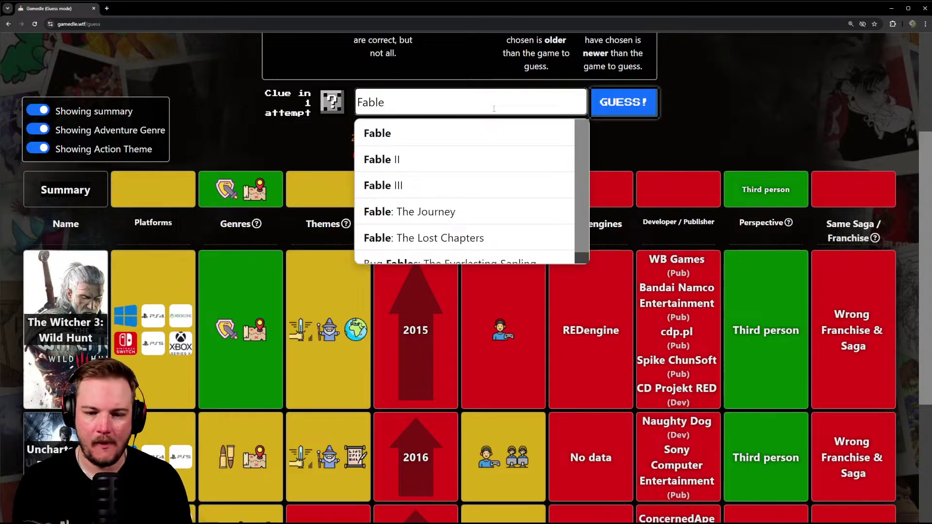
scroll(498, 172, down, 1)
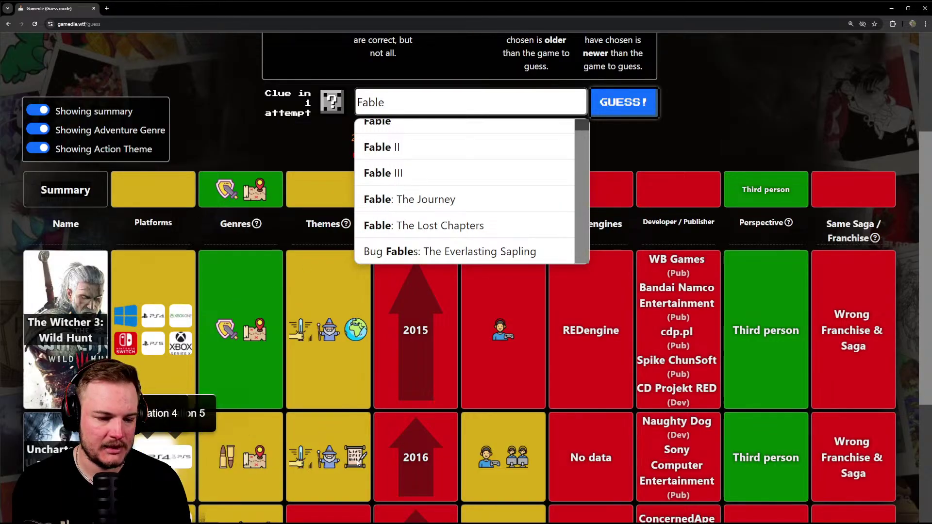
click(481, 170)
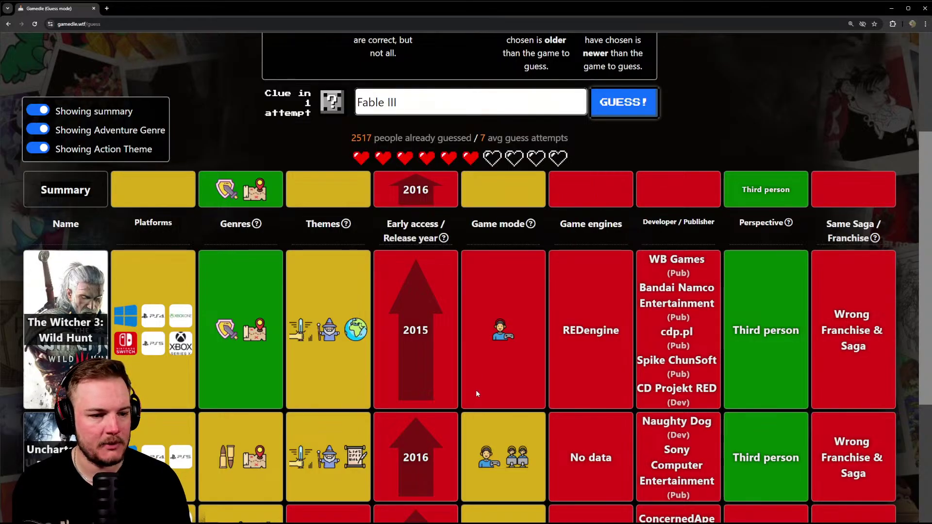
click(624, 102)
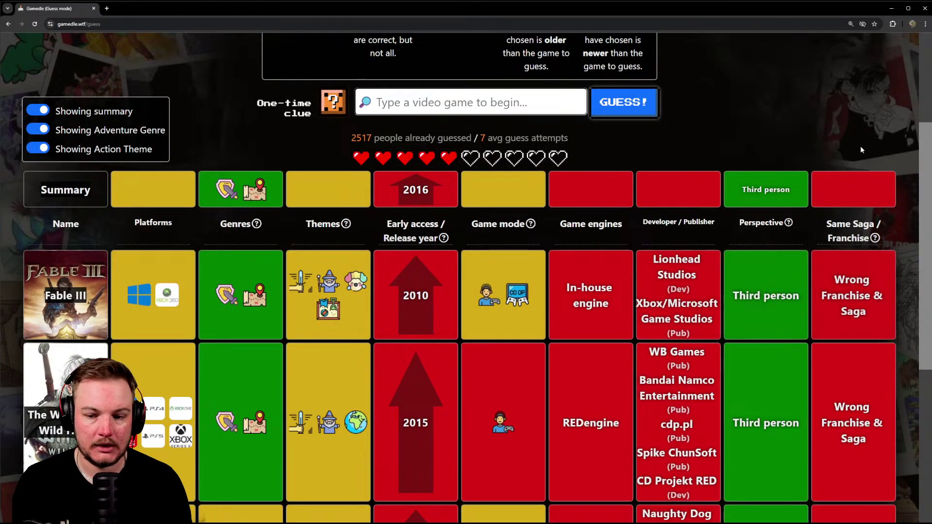
- Use the one-time clue for this game and confirm showing it
scroll(764, 199, down, 1)
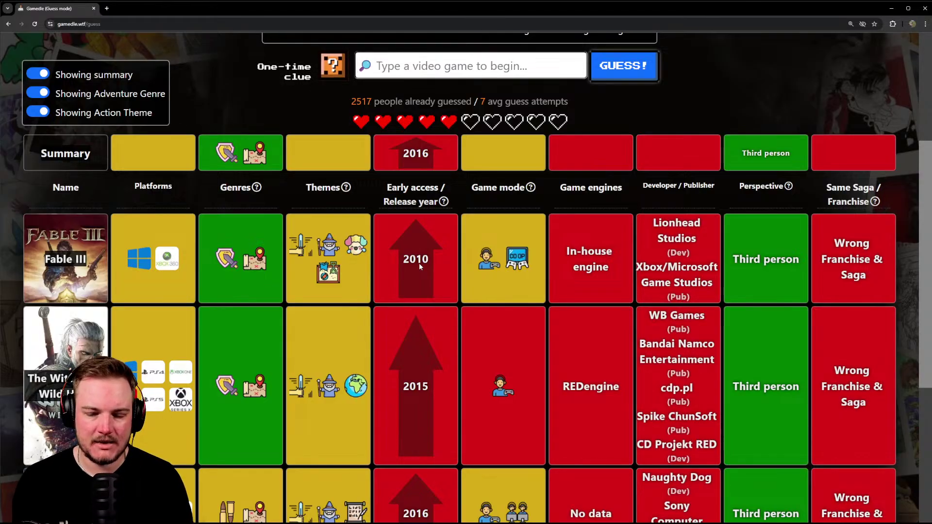
scroll(420, 265, up, 1)
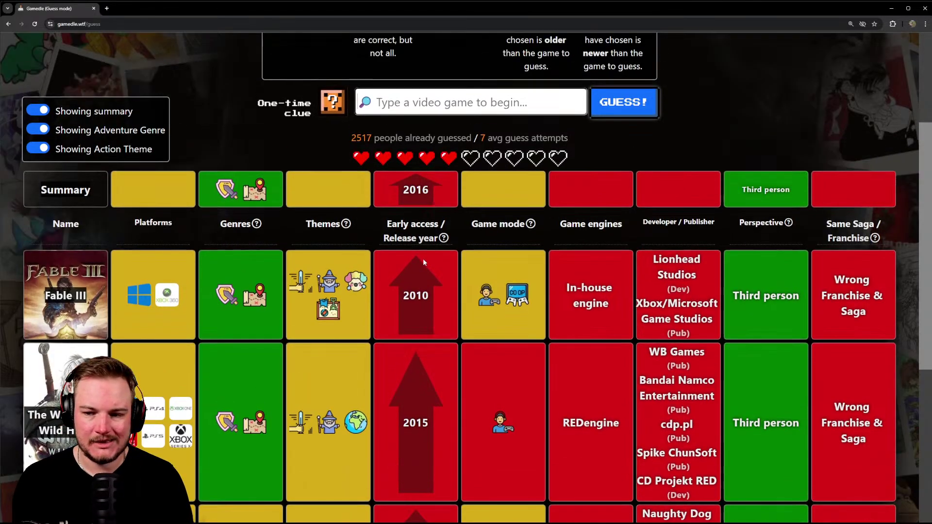
click(332, 104)
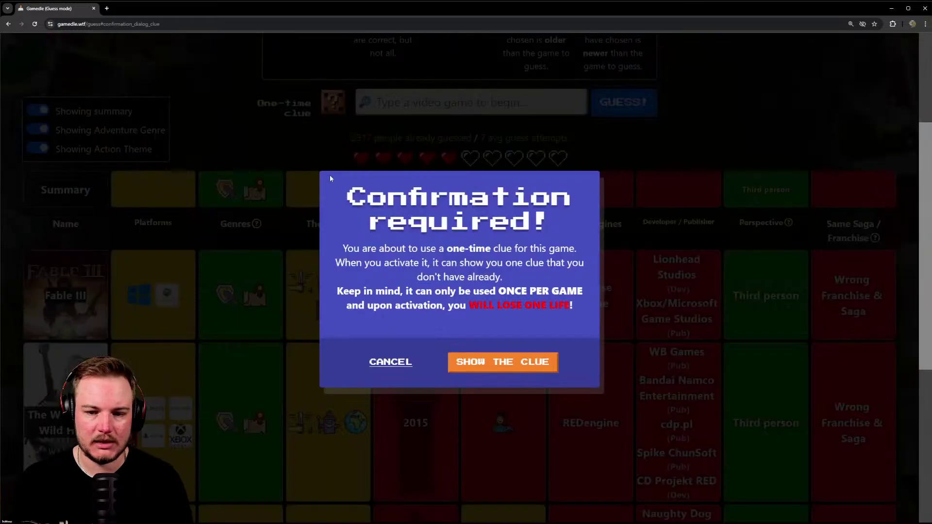
click(495, 366)
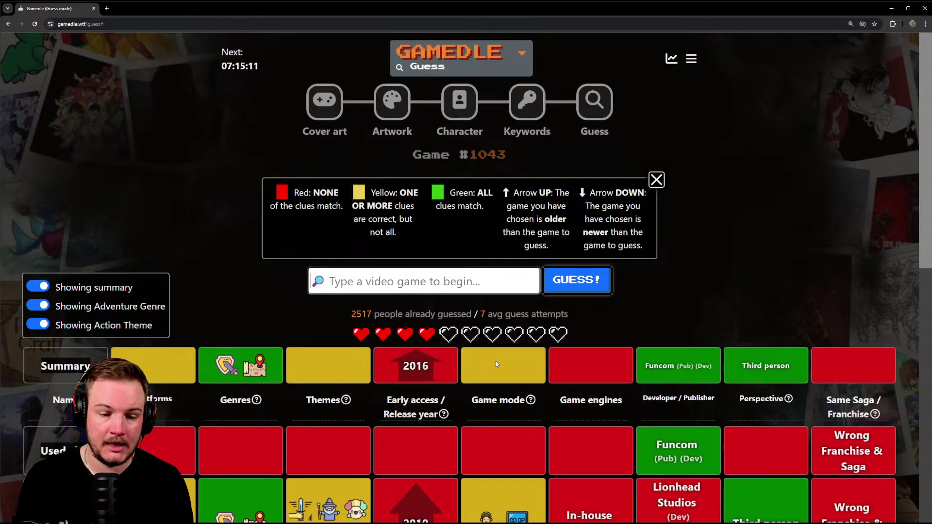
- Look up the Monster Hunter games and submit Monster Hunter Rise as a guess
text(Monstre)
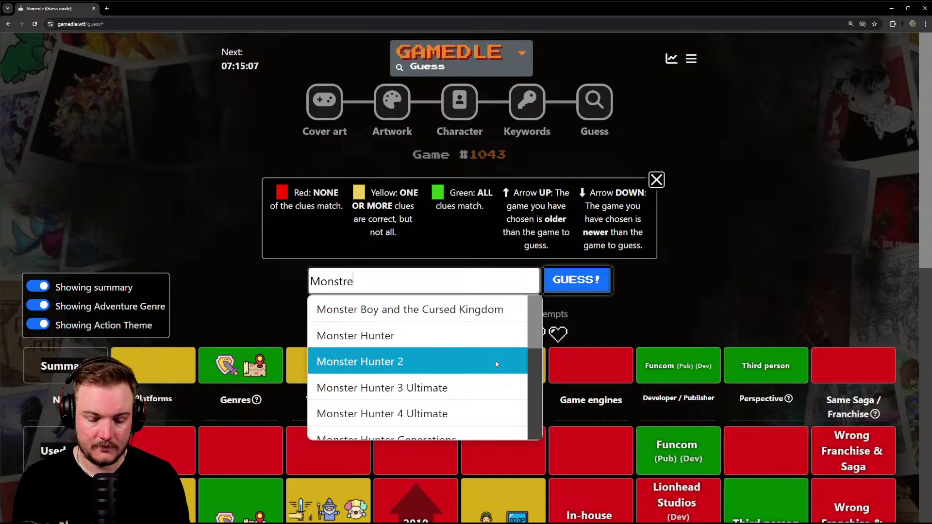
key(BackSpace)
key(BackSpace)
text(erhun)
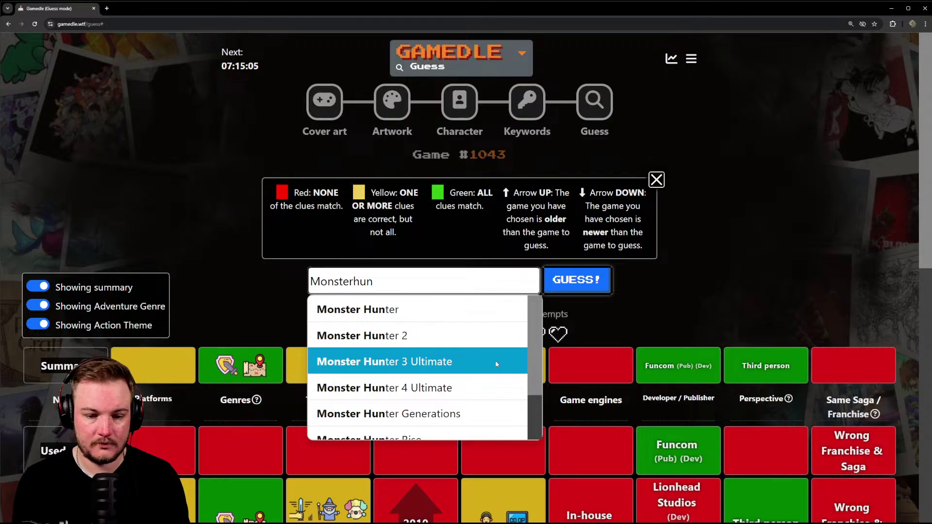
scroll(441, 372, down, 3)
scroll(441, 373, down, 1)
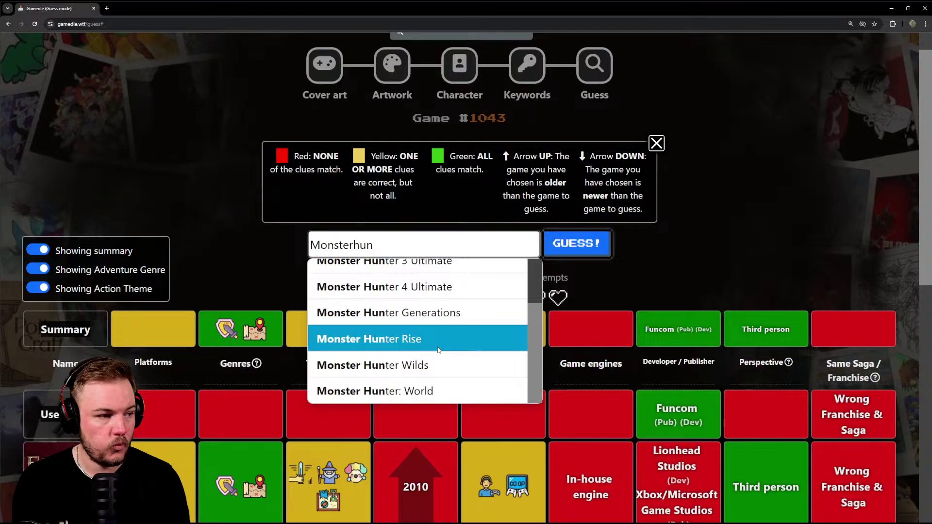
key(Down)
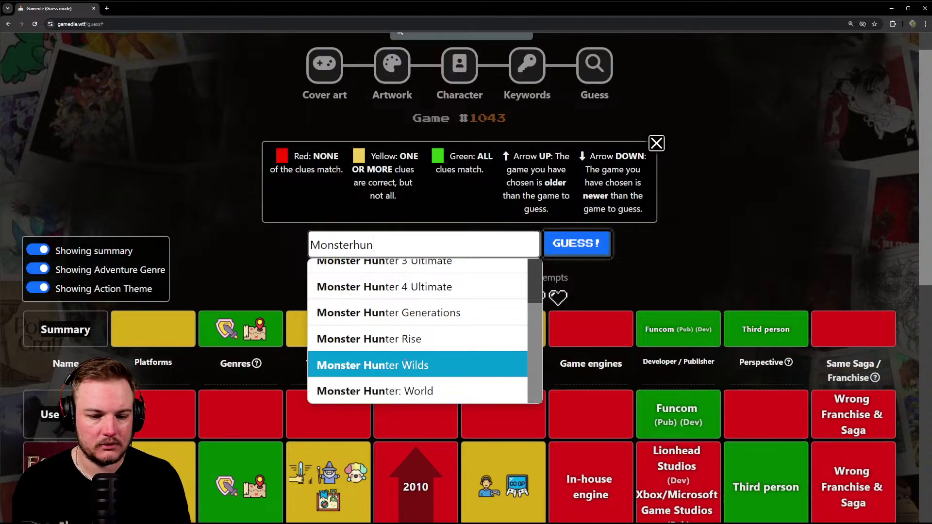
click(412, 340)
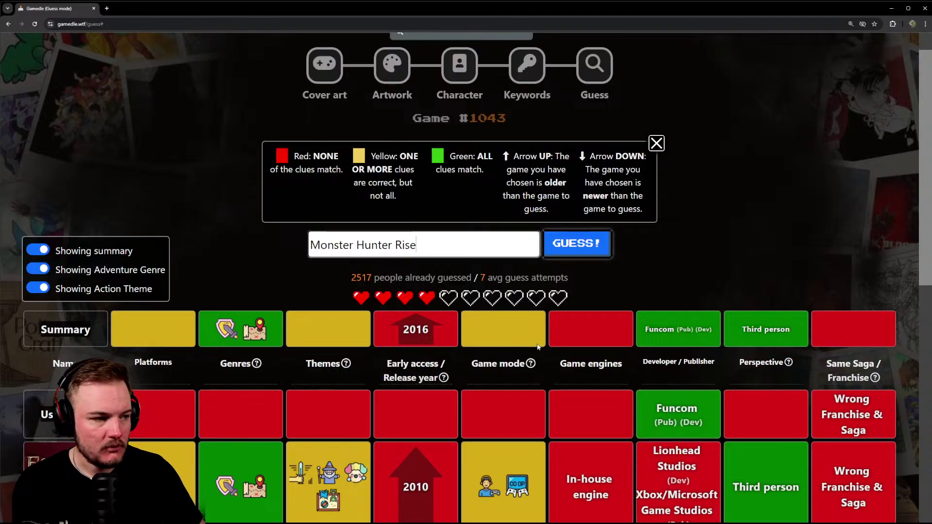
click(581, 249)
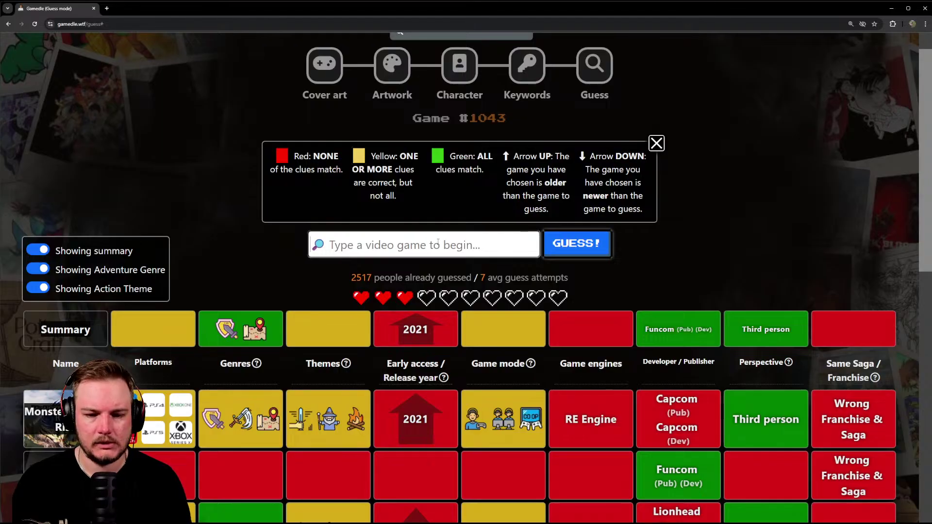
click(438, 241)
text(Dune)
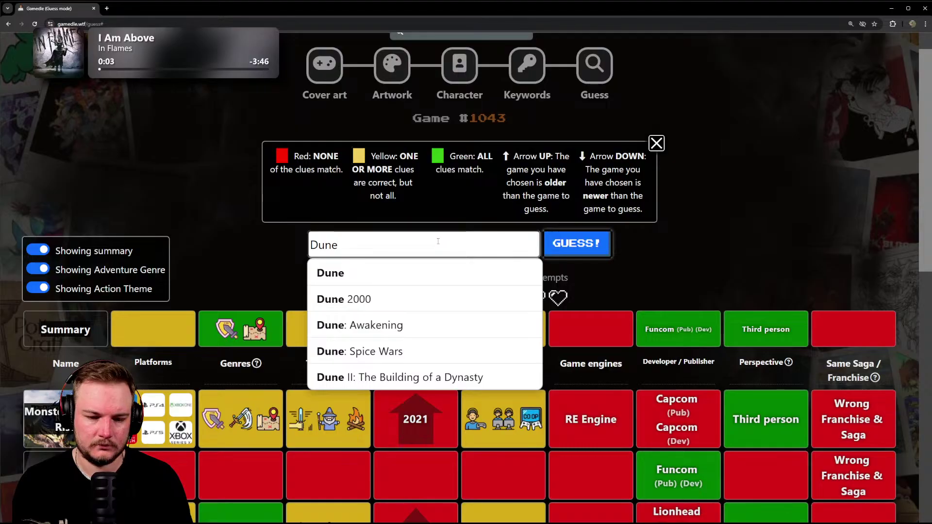
scroll(422, 295, down, 2)
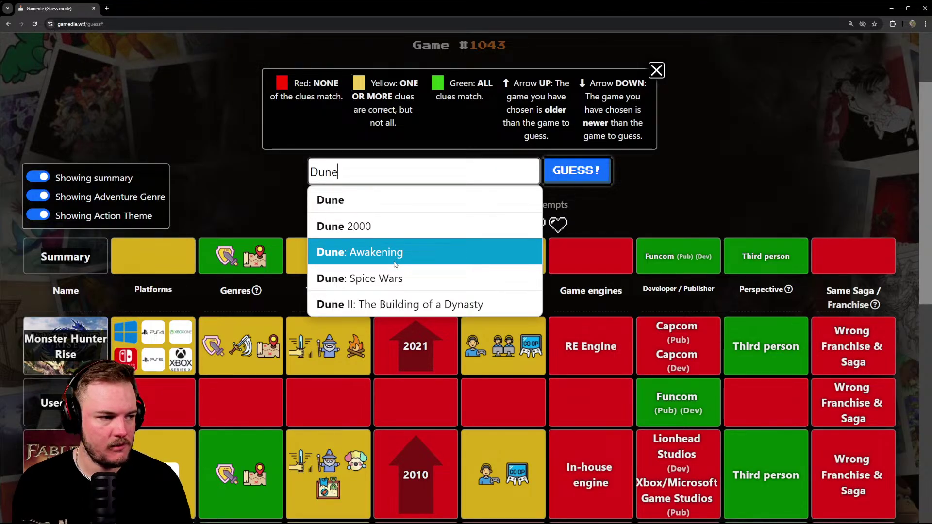
- Replace the search text with Conan and submit Conan Exiles as a guess
double_click(389, 173)
text(Conan)
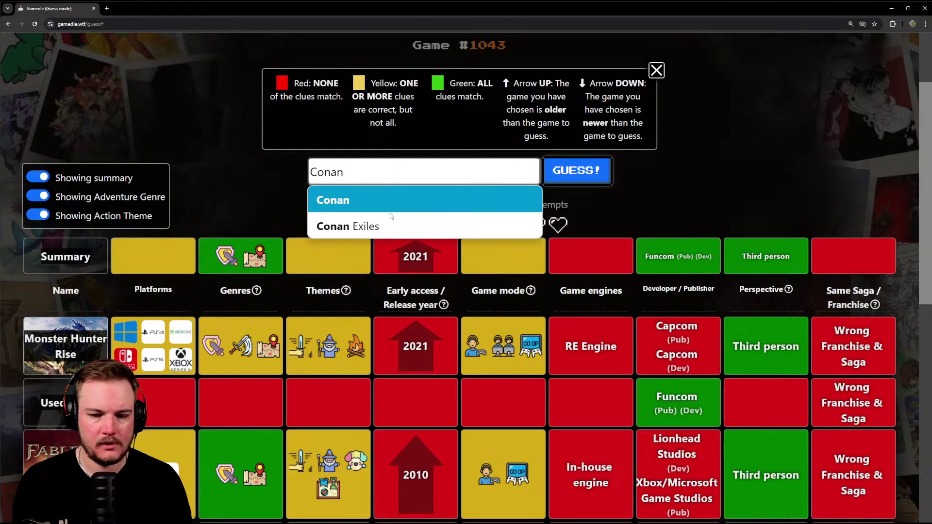
click(369, 226)
click(576, 171)
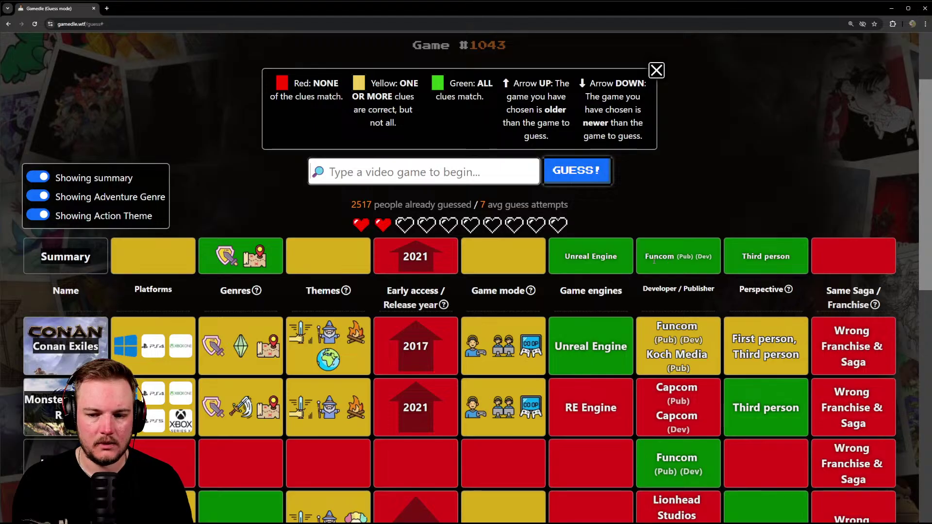
- Submit the game titled Dune as a guess
drag(645, 256, 674, 256)
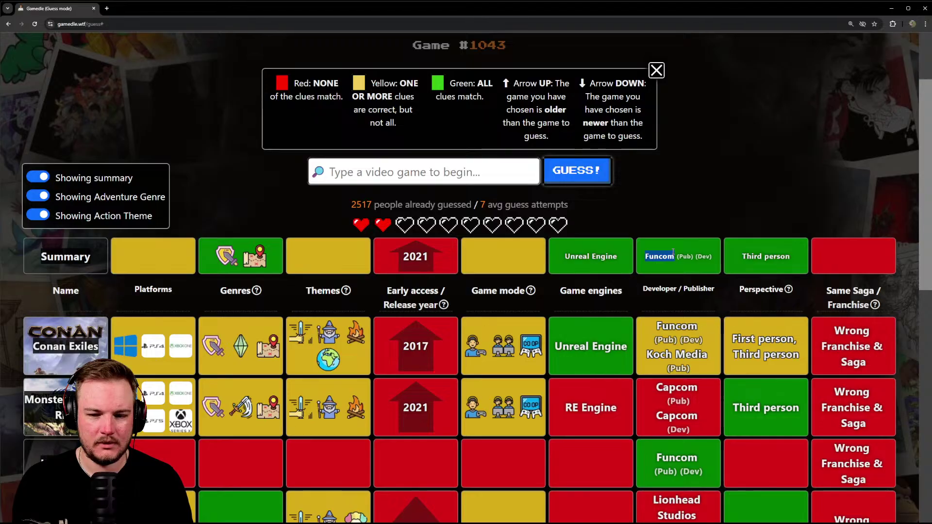
click(477, 173)
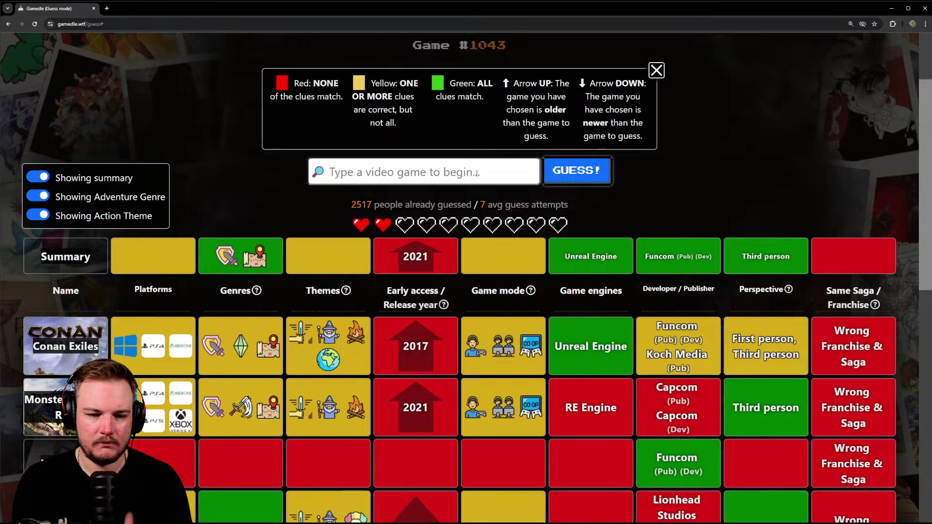
text(Dune)
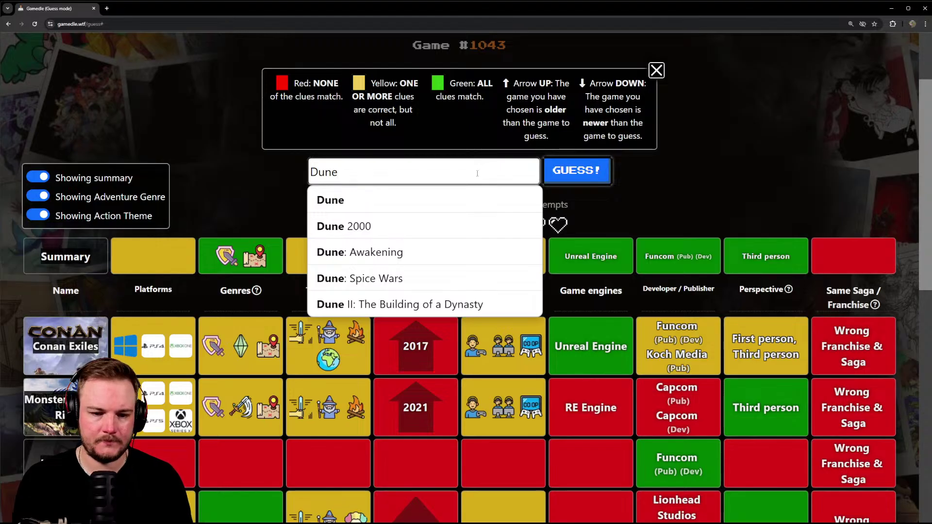
key(Return)
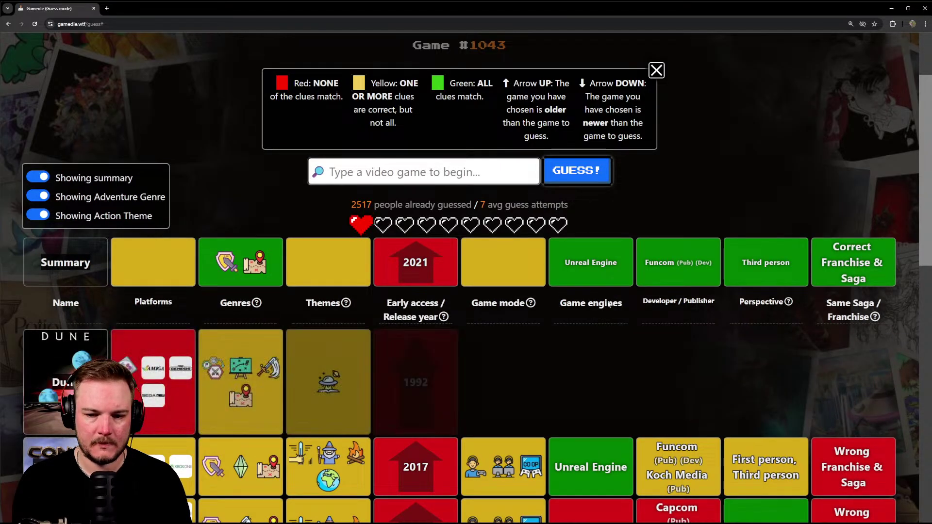
- Look up the Dune games and submit Dune: Awakening as the next guess
scroll(687, 308, down, 1)
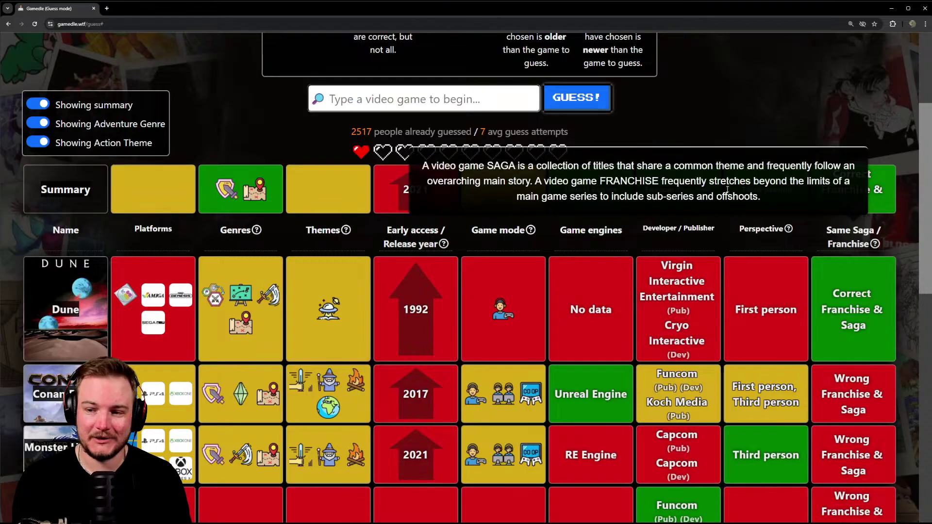
click(453, 100)
text(Dune)
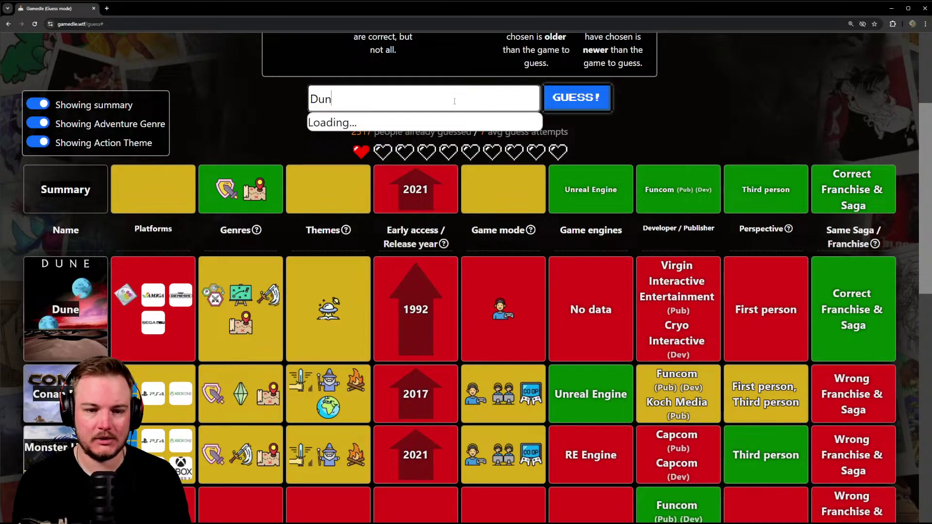
key(Down)
key(Down)
key(Down)
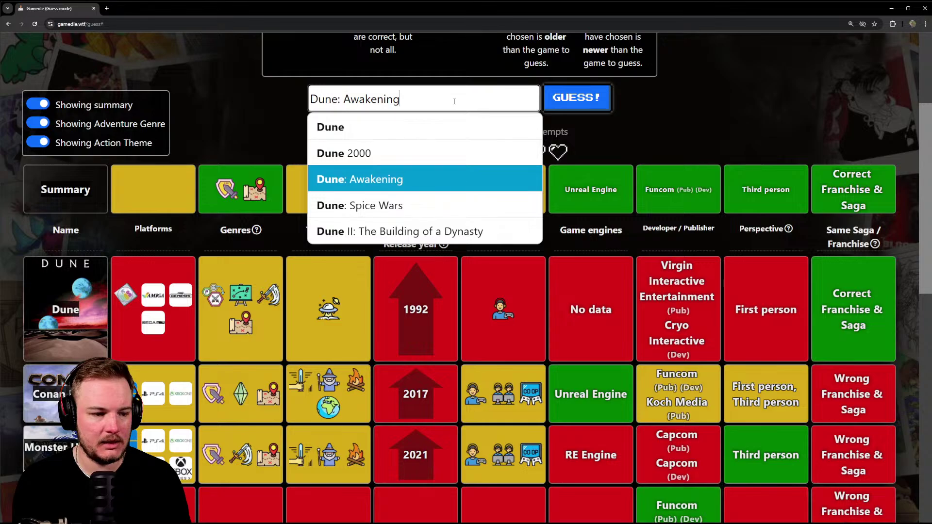
key(Down)
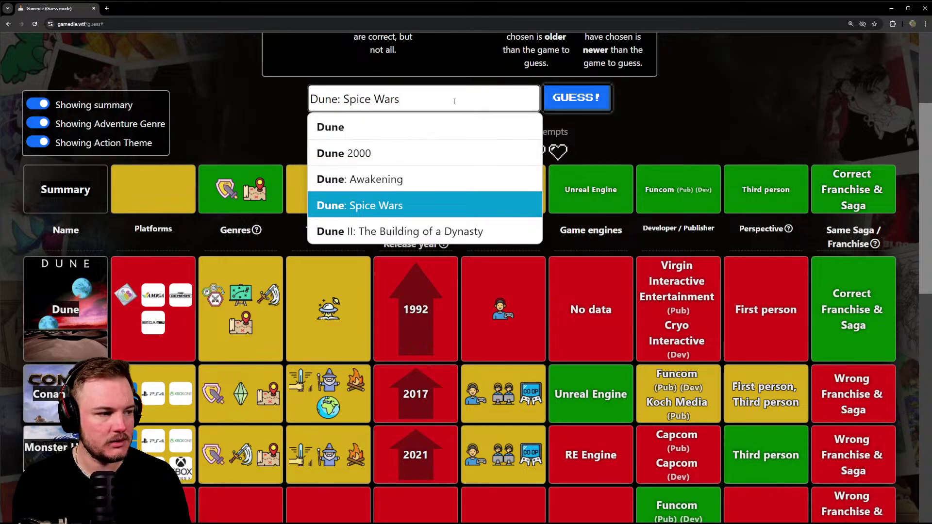
key(Up)
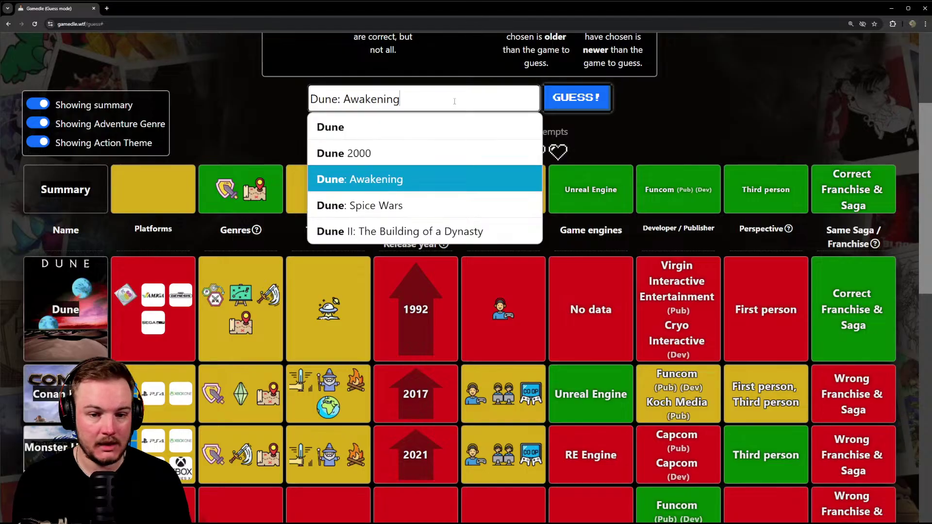
key(Return)
click(590, 111)
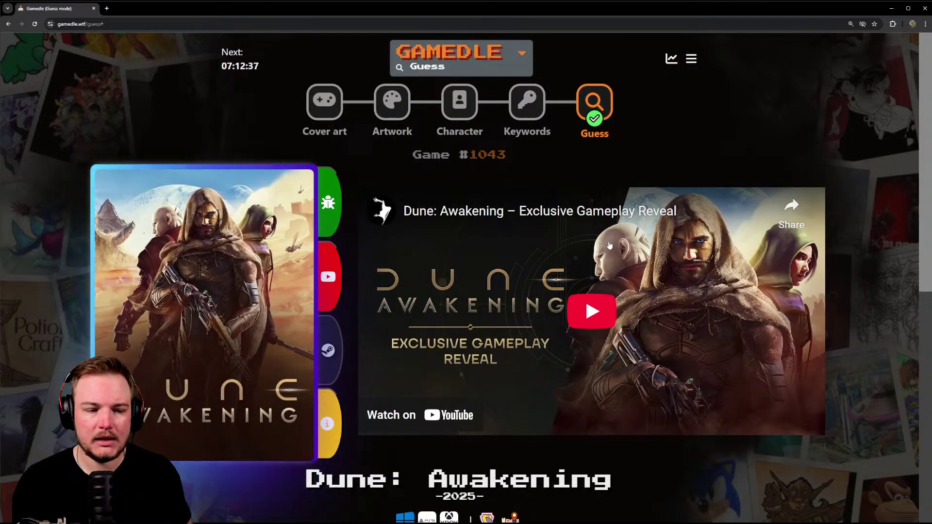
- Look over the solved game's clue results and statistics, and switch to the Leg_Press_02 model in Blender
scroll(602, 241, down, 2)
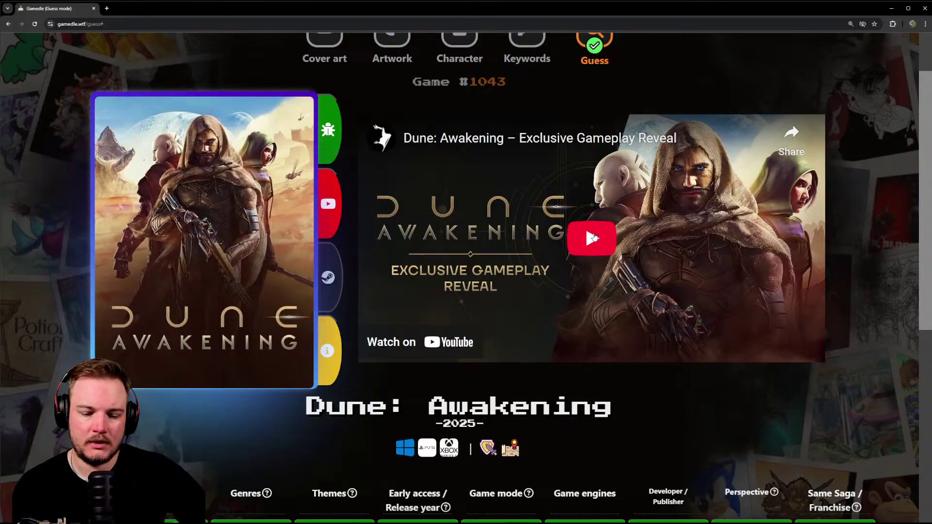
scroll(593, 240, down, 5)
scroll(593, 245, down, 2)
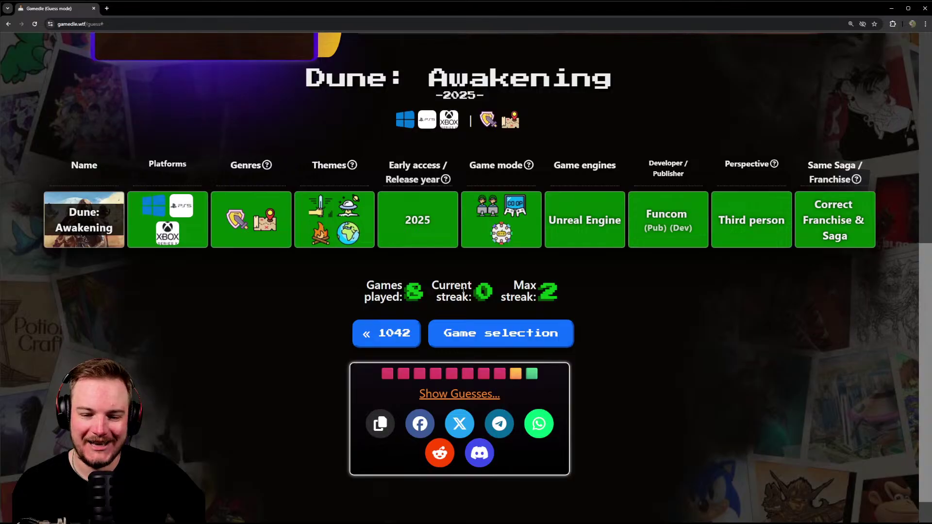
scroll(510, 301, down, 1)
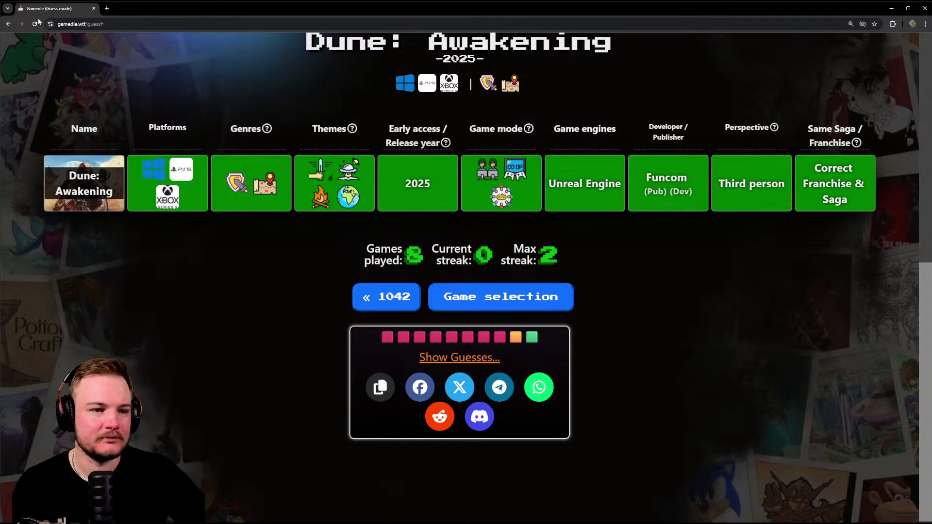
key(super+Down)
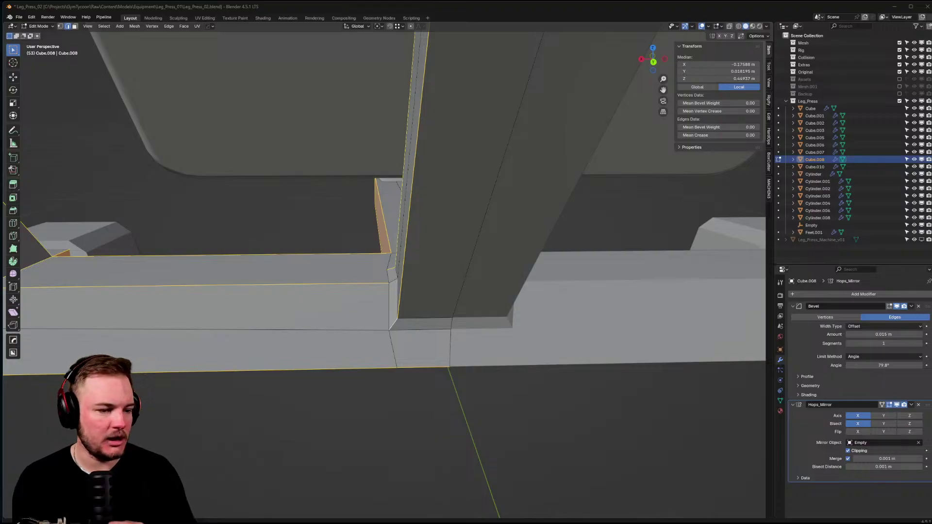
- Set the mean bevel weight of the selected Cube.008 frame edges to 1 and leave Edit Mode
middle_drag(88, 228, 388, 308)
right_click(389, 309)
double_click(727, 127)
text(1)
key(Return)
middle_drag(631, 219, 652, 206)
key(Tab)
click(454, 320)
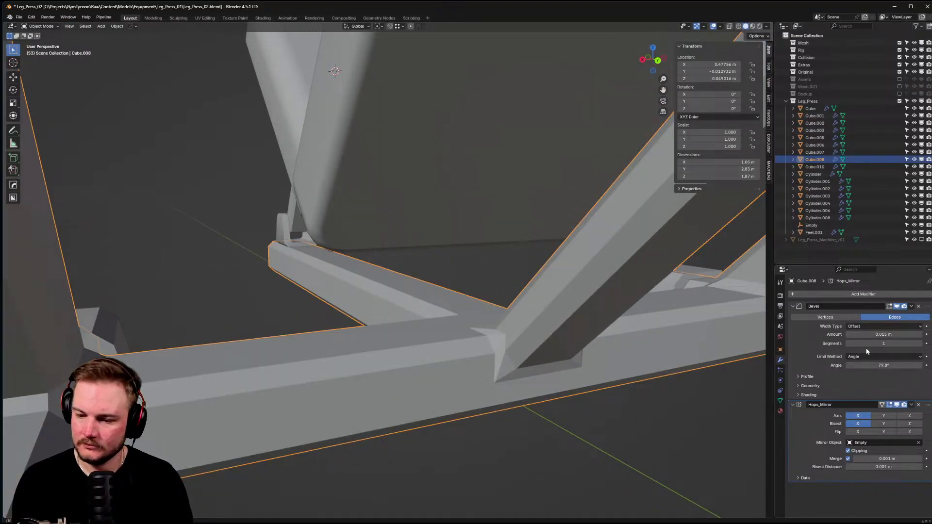
- Set the Bevel modifier's angle limit to 60° and change its limit method to Weight
click(896, 368)
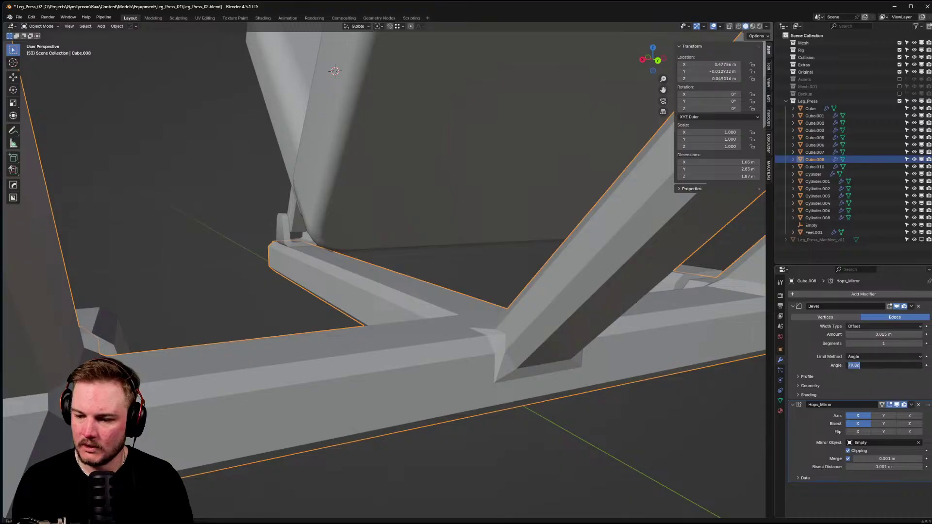
text(60)
key(Return)
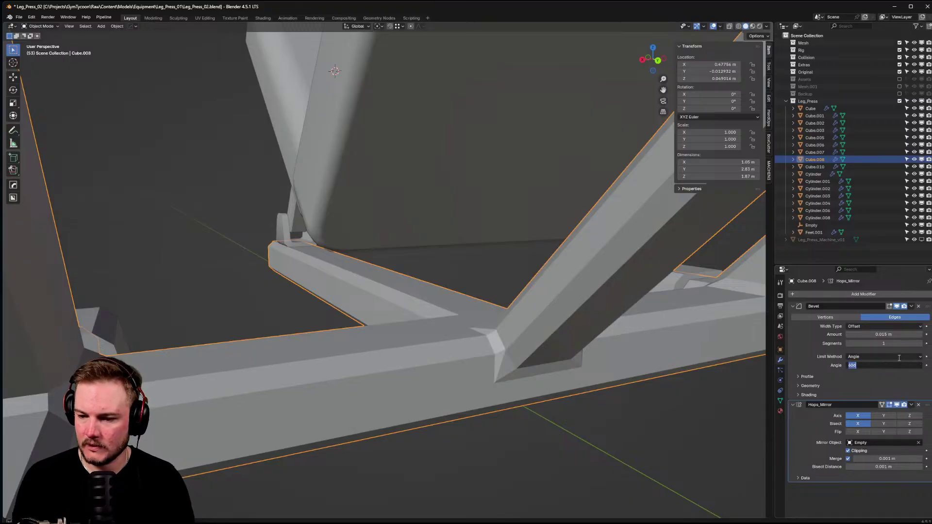
click(894, 356)
click(886, 381)
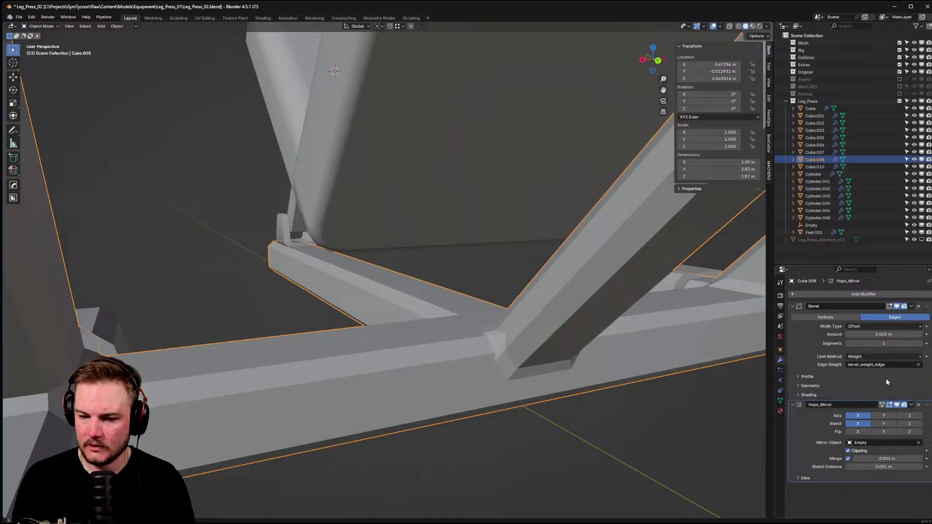
- Set the mean bevel weight to 1 for the edges where the diagonal brace meets the lower beam, and return to Object Mode
middle_drag(600, 360, 420, 323)
key(Tab)
click(419, 323)
right_click(418, 322)
click(734, 127)
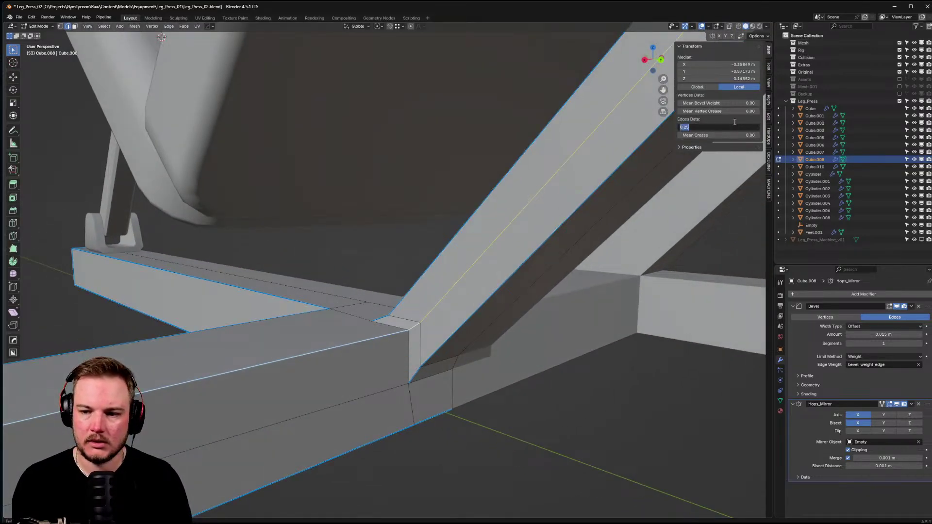
text(1)
key(Return)
middle_drag(384, 252, 370, 262)
key(Tab)
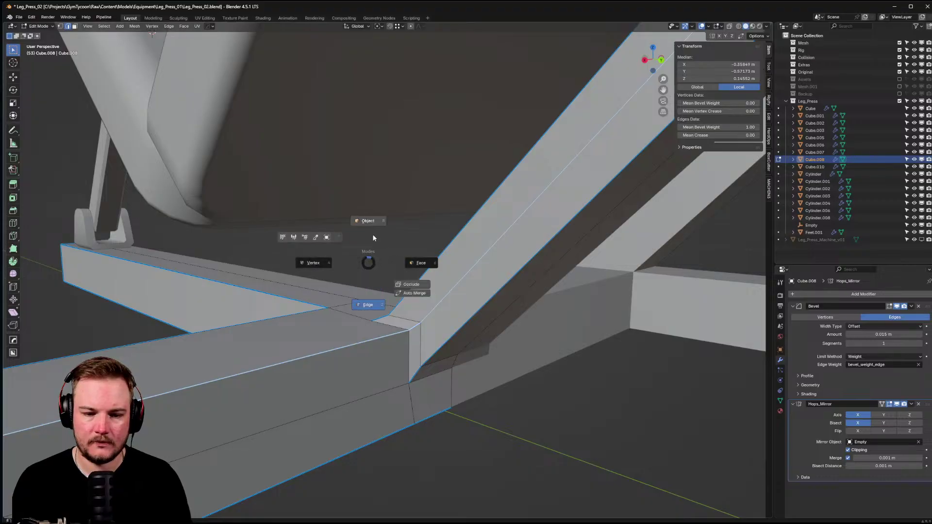
middle_drag(328, 295, 396, 304)
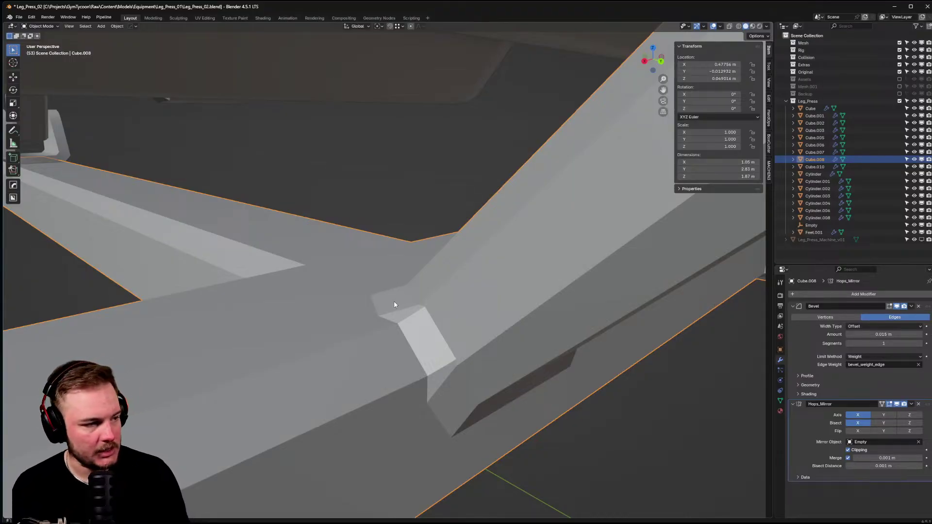
- Add a centred loop cut along the length of the slanted post that rises from the lower beam's end
mouse_move(395, 307)
middle_down()
mouse_move(410, 317)
mouse_move(399, 319)
mouse_move(421, 321)
mouse_move(343, 328)
mouse_move(425, 309)
mouse_move(282, 333)
mouse_move(431, 356)
mouse_move(351, 291)
middle_up()
key(ctrl+Tab)
click(392, 319)
scroll(344, 328, down, 3)
key(ctrl+r)
click(337, 301)
right_click(336, 301)
- Connect the loop cut's base vertex to the vertex at the diagonal brace's foot with an edge along the beam's top face
key(Tab)
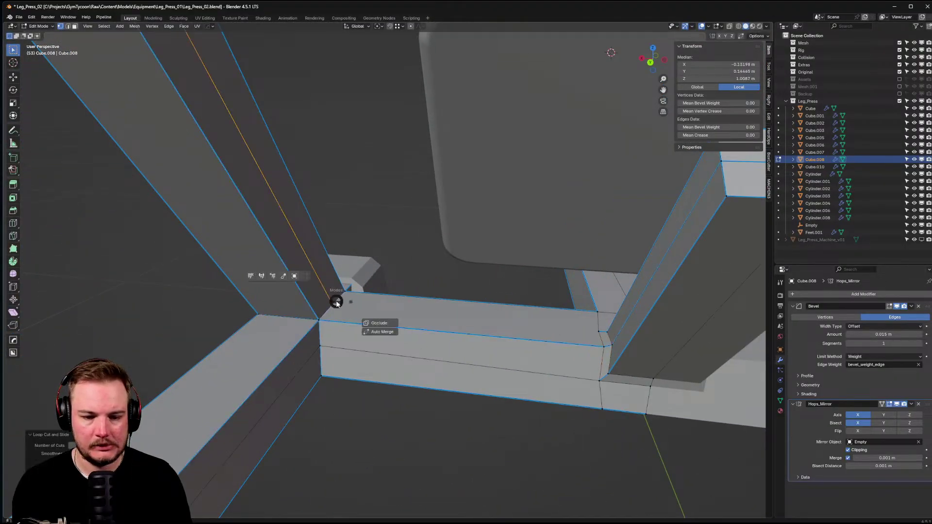
click(333, 304)
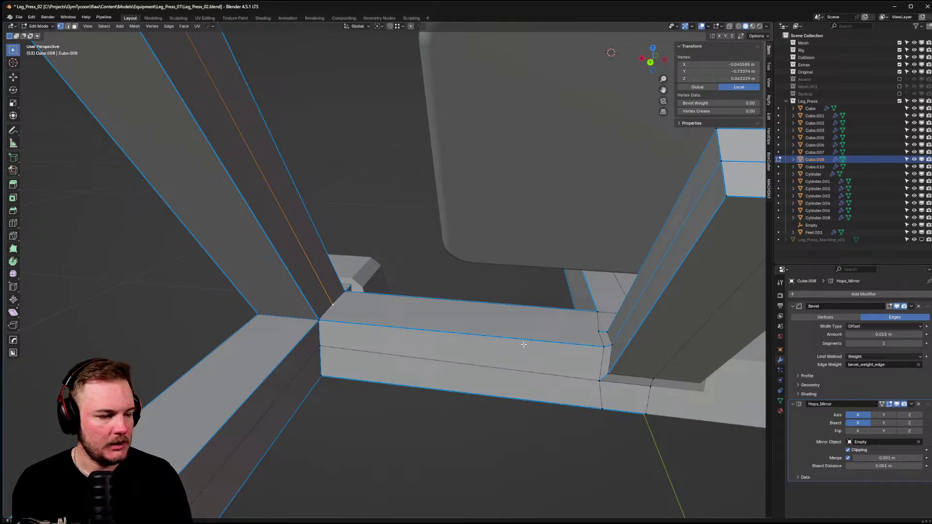
middle_drag(526, 345, 530, 345)
shift+click(593, 328)
middle_drag(593, 328, 519, 320)
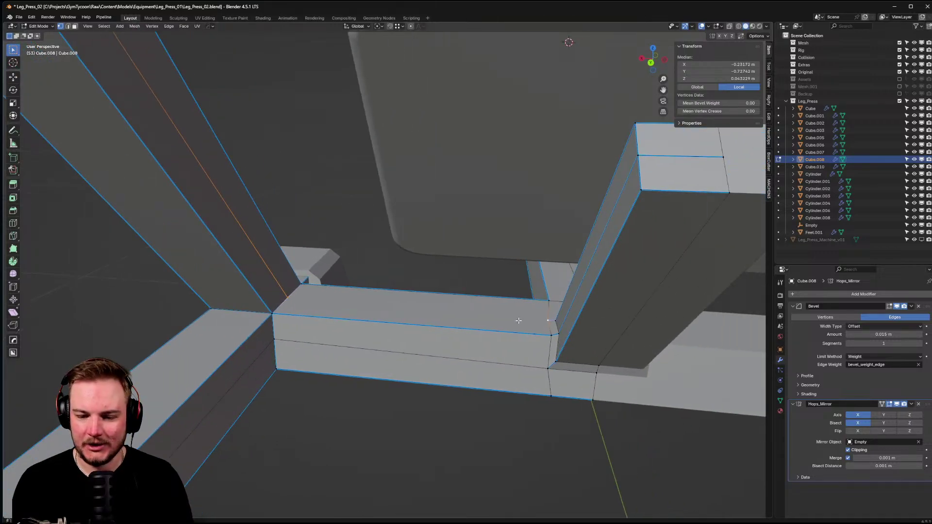
key(j)
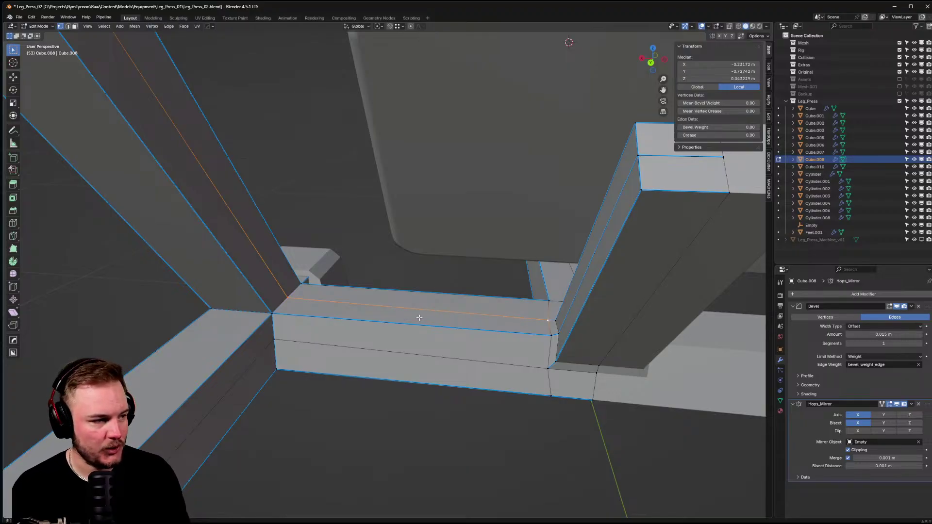
- Examine the new centre edge on the lower beam and the frame joints at both of its ends
middle_drag(398, 278, 395, 264)
scroll(327, 272, up, 6)
middle_drag(316, 272, 392, 265)
scroll(380, 260, down, 4)
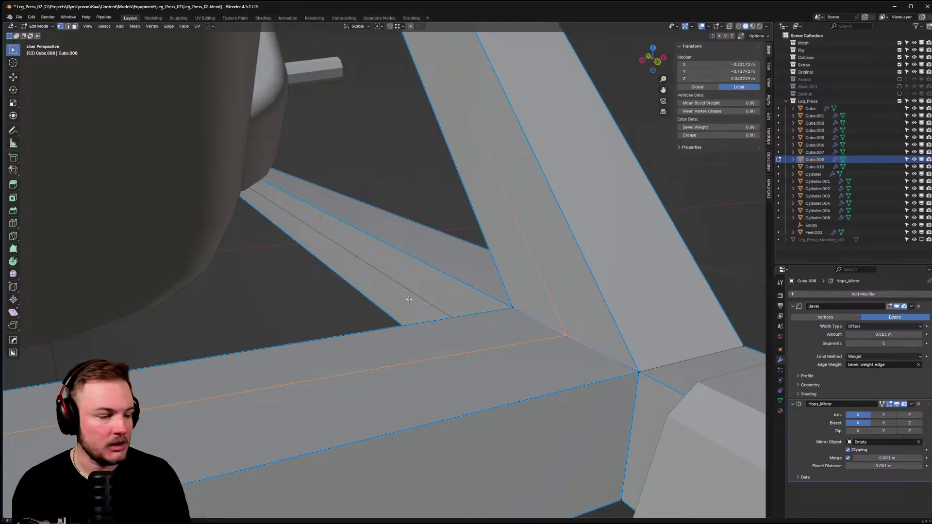
middle_drag(409, 300, 411, 301)
key(ctrl+Tab)
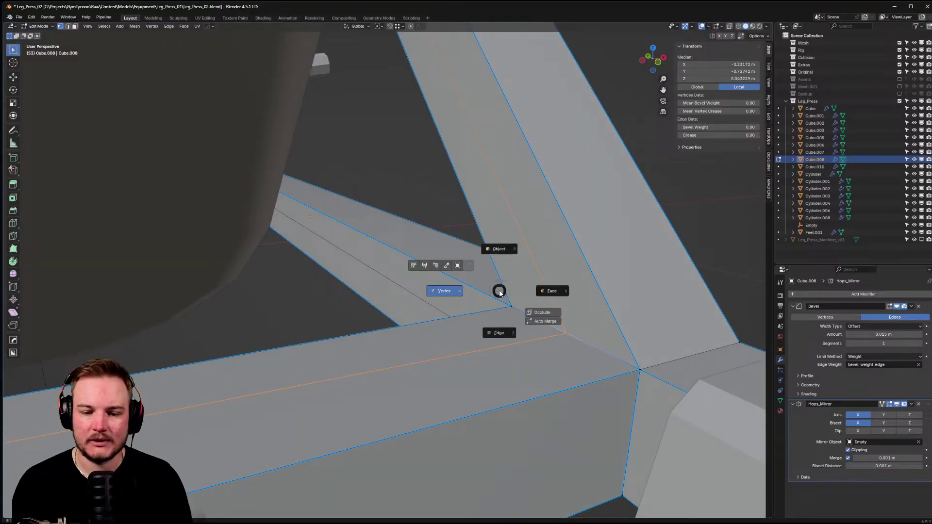
click(444, 289)
scroll(586, 228, up, 3)
middle_drag(586, 228, 577, 210)
middle_drag(461, 232, 402, 237)
key(Tab)
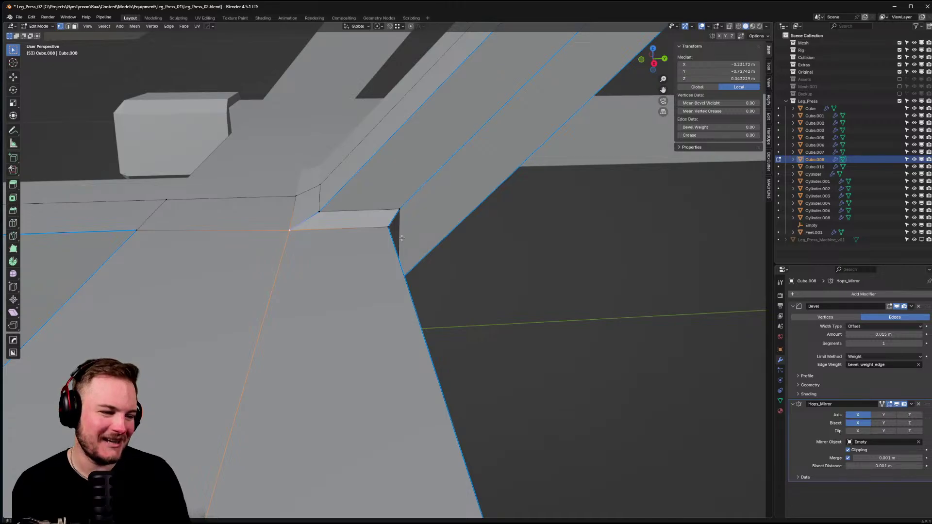
middle_drag(402, 238, 362, 242)
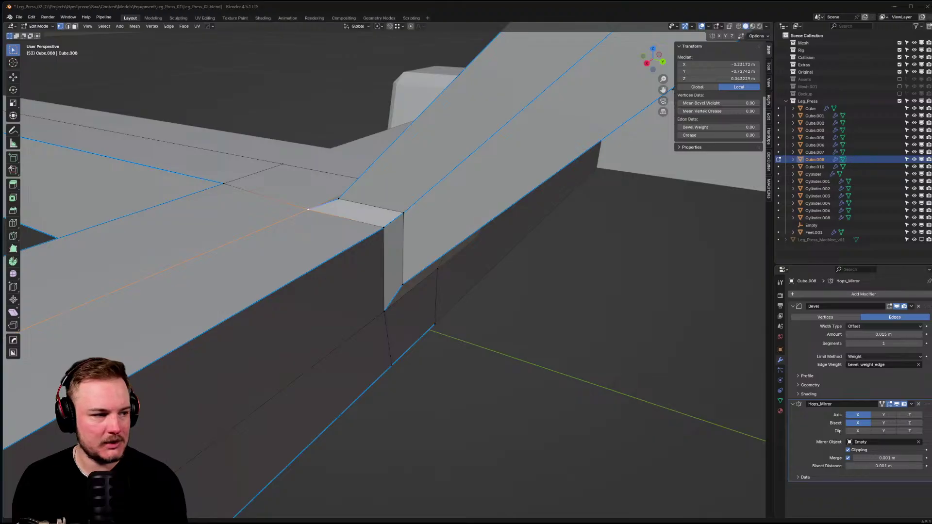
- Inspect the corner where the diagonal brace meets the lower beam, and set Edit Mode to edge selection
middle_drag(243, 218, 392, 200)
key(ctrl+Tab)
click(337, 237)
middle_drag(336, 236, 292, 231)
key(ctrl+Tab)
click(228, 229)
middle_drag(224, 223, 225, 224)
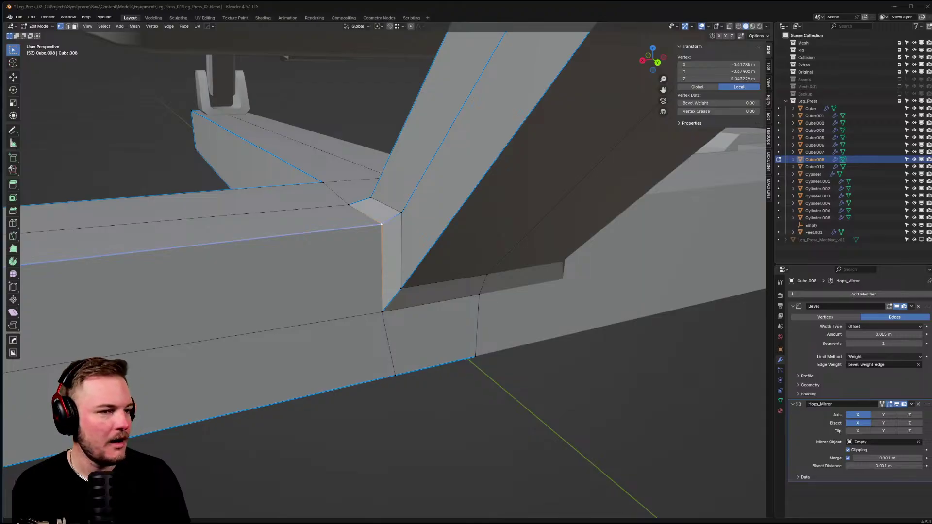
middle_drag(143, 266, 262, 264)
shift+middle_drag(346, 253, 414, 280)
key(Tab)
key(Tab)
scroll(381, 287, up, 3)
scroll(381, 288, down, 4)
scroll(415, 279, up, 3)
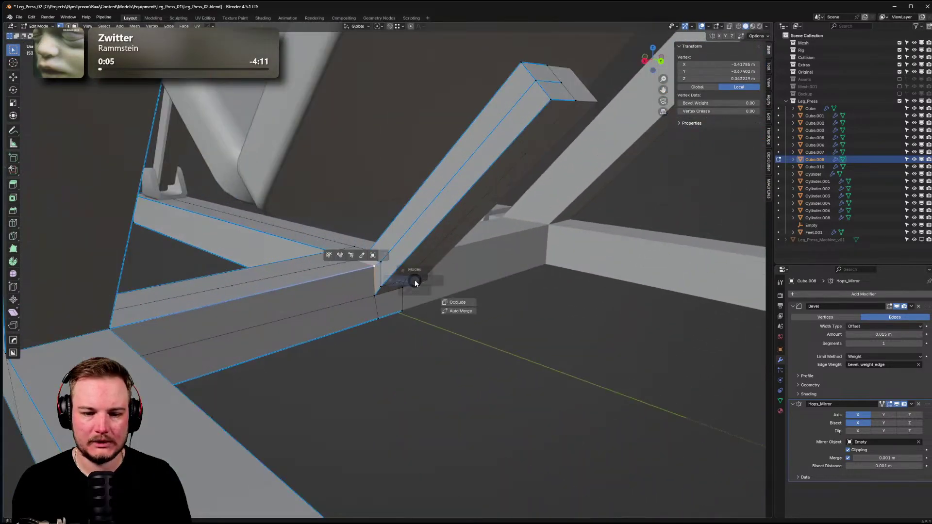
click(415, 301)
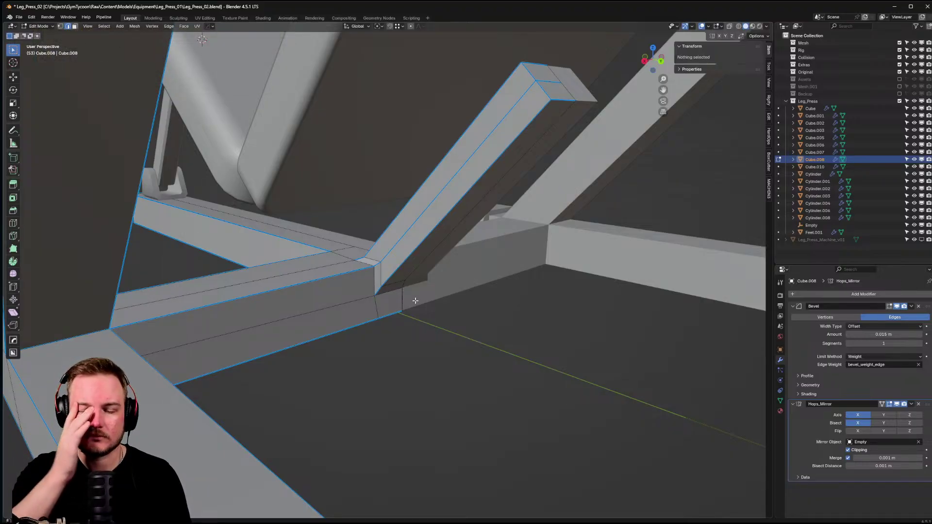
- Return to Object Mode, set the Bevel modifier's amount to 0.007 m, and check the brace joint from several angles
key(Tab)
click(415, 271)
scroll(416, 271, up, 3)
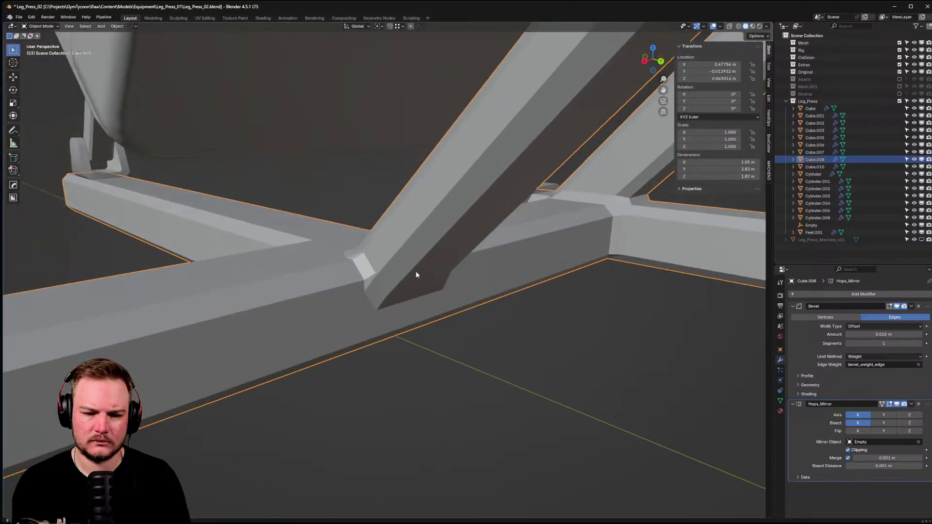
middle_drag(438, 281, 378, 240)
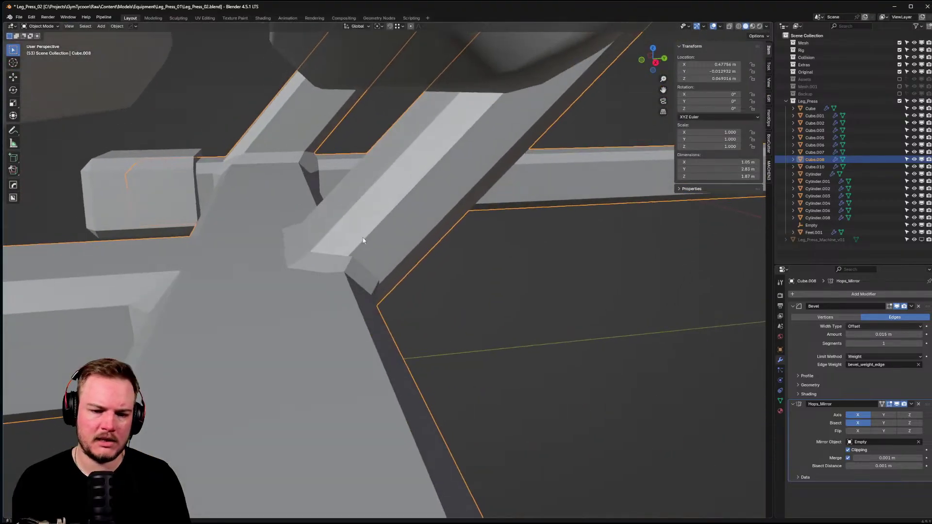
double_click(884, 334)
text(0.007)
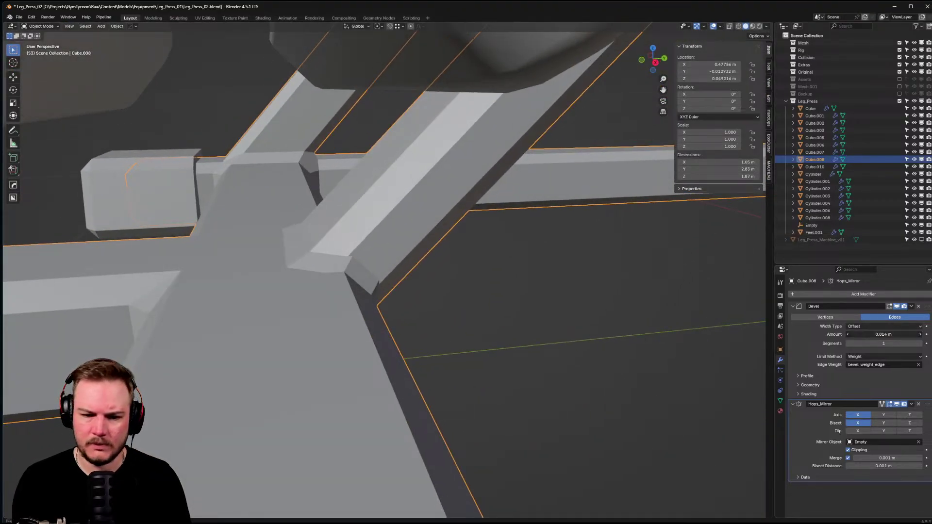
key(Return)
middle_drag(388, 274, 373, 275)
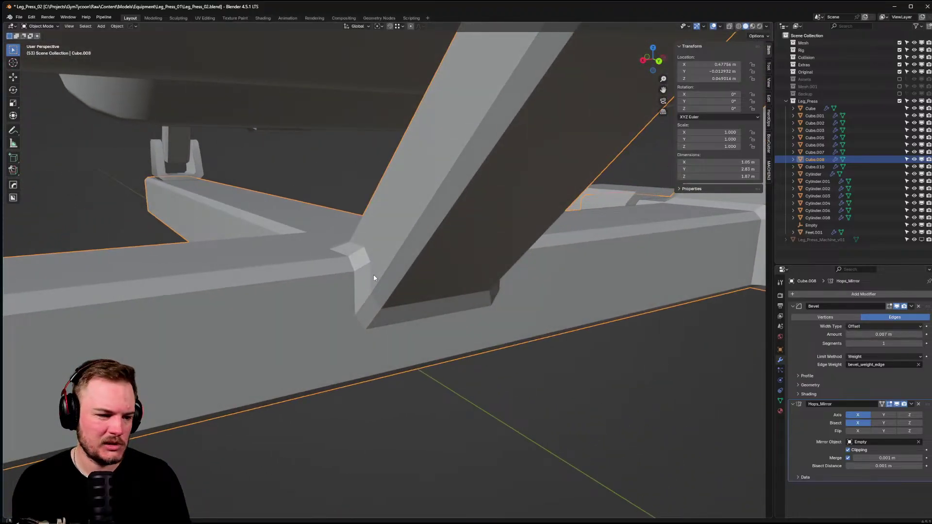
middle_drag(374, 275, 384, 276)
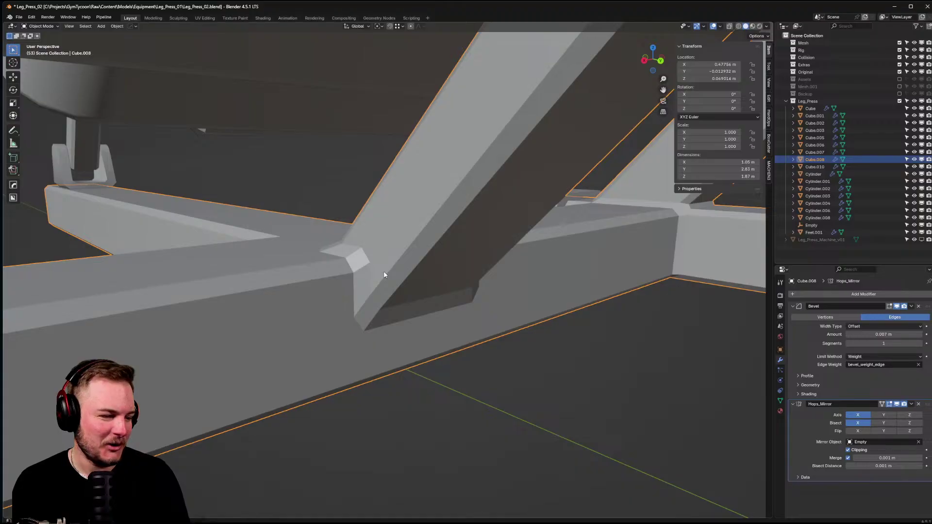
middle_drag(339, 275, 346, 275)
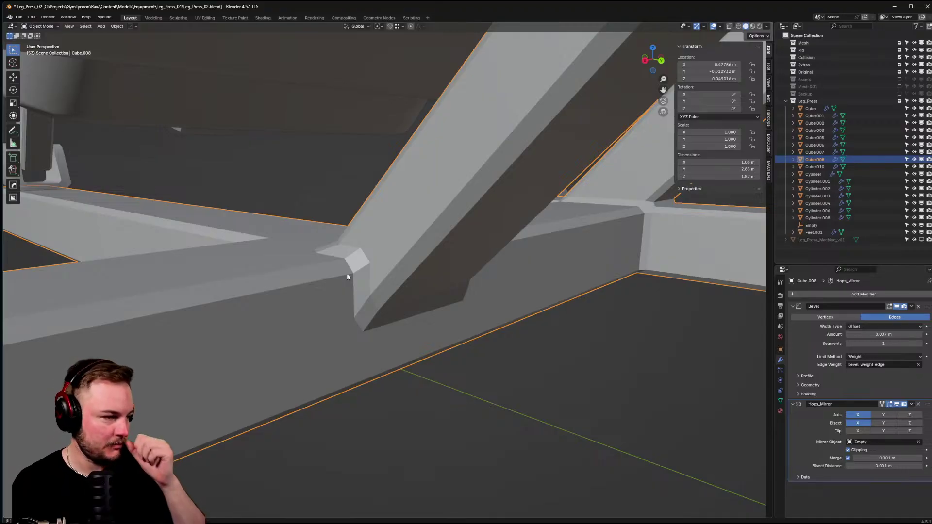
middle_drag(322, 270, 381, 268)
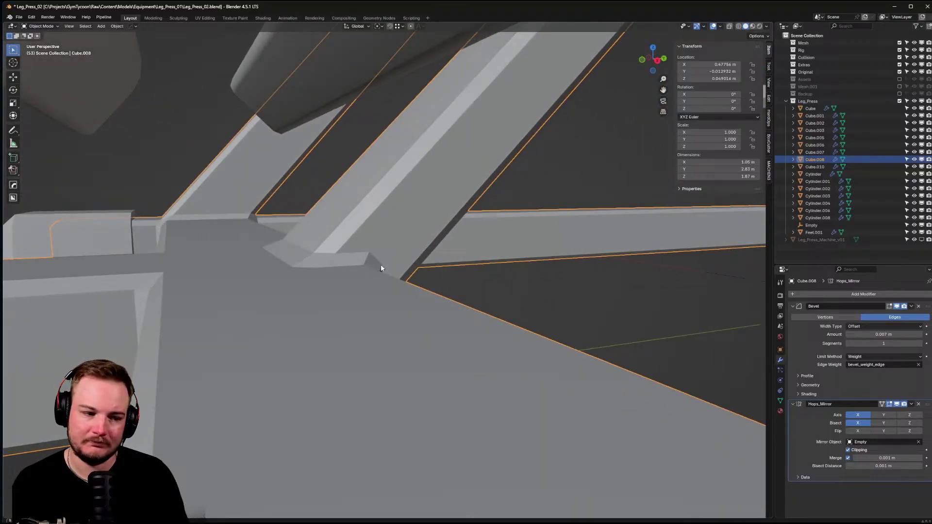
- Check the brace joint up close and set the frame's Bevel modifier amount to 0.01 m
middle_drag(380, 266, 437, 281)
key(Tab)
key(Tab)
key(Tab)
scroll(346, 263, down, 5)
scroll(324, 272, up, 5)
scroll(438, 284, up, 5)
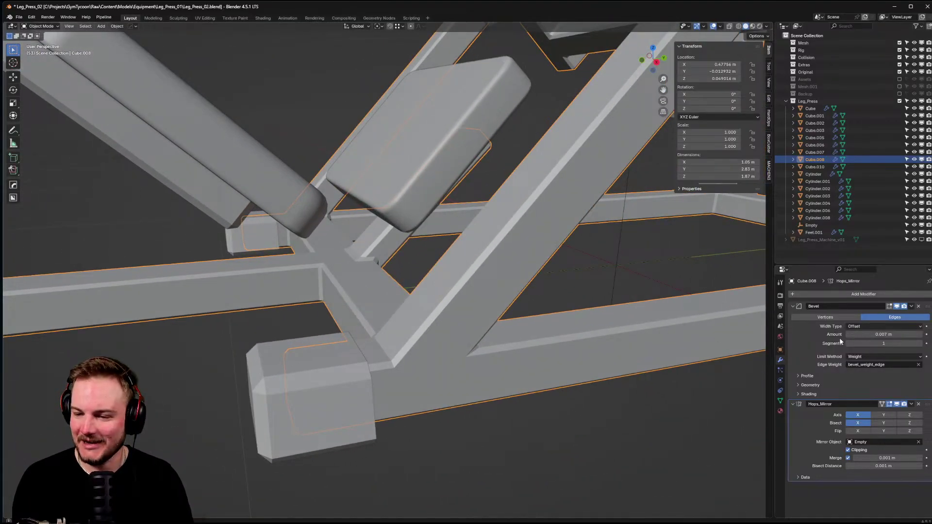
click(878, 335)
text(0.)
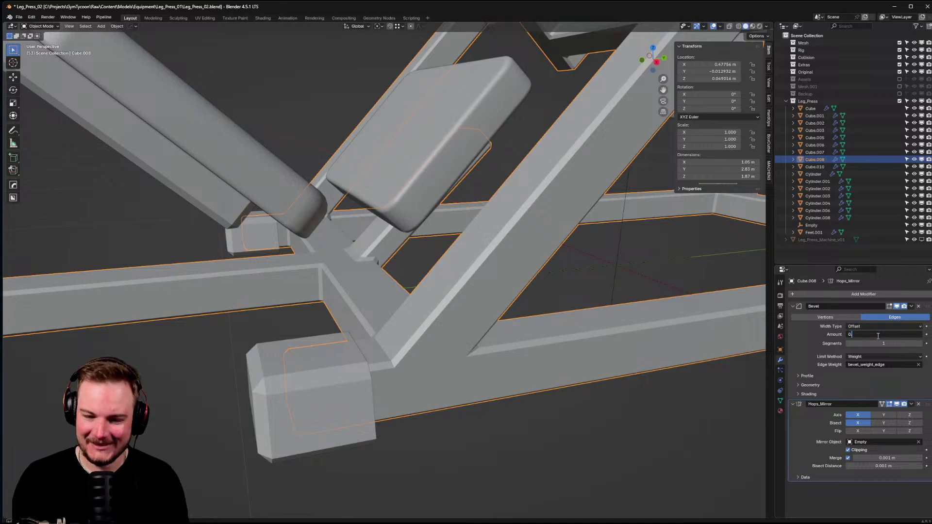
text(01)
key(Return)
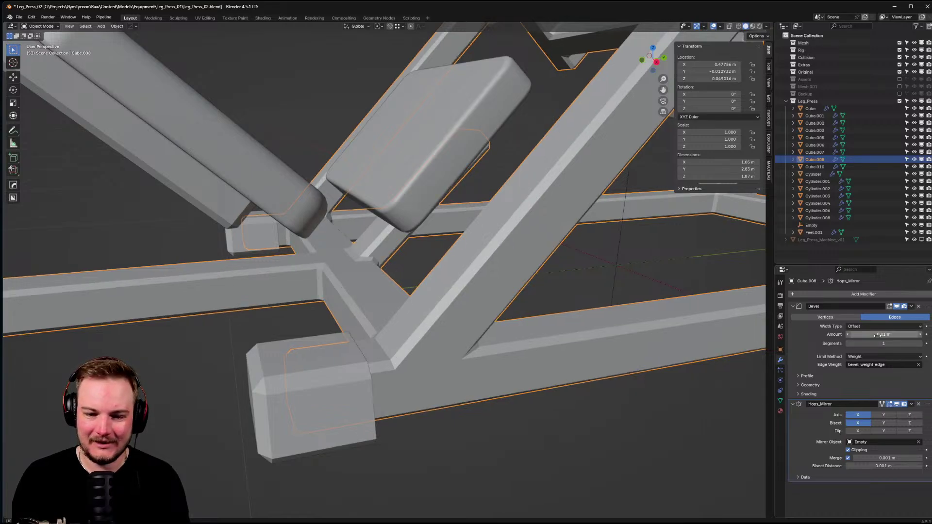
- Select the small pad between the front diagonal braces and check its alignment with the supports in right view using X-ray
middle_drag(301, 272, 357, 274)
scroll(356, 274, down, 10)
click(400, 323)
middle_drag(400, 322, 466, 305)
scroll(474, 312, up, 5)
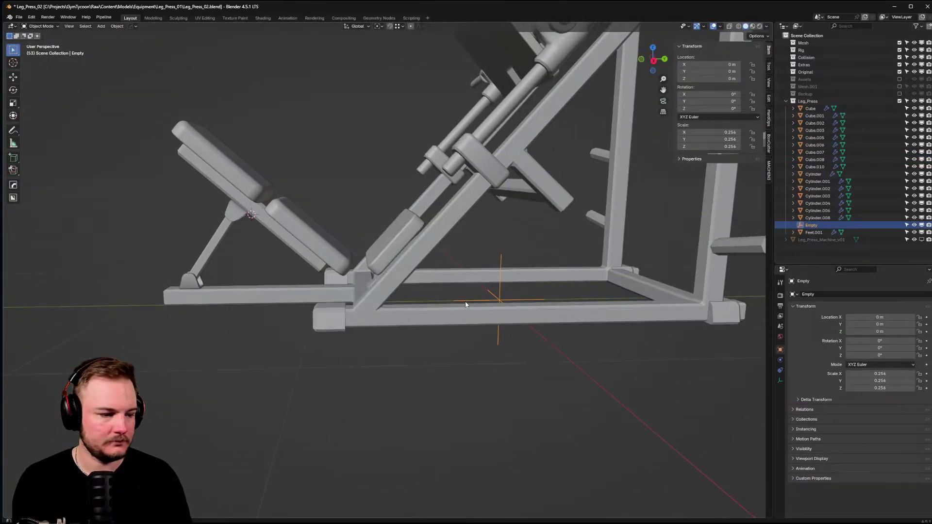
click(402, 242)
key(KP_3)
key(KP_Decimal)
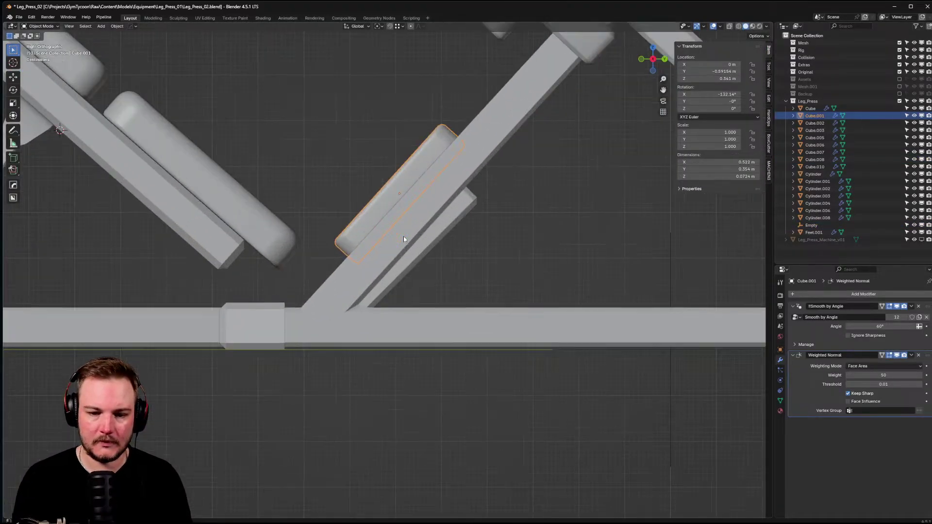
shift+middle_drag(516, 184, 499, 221)
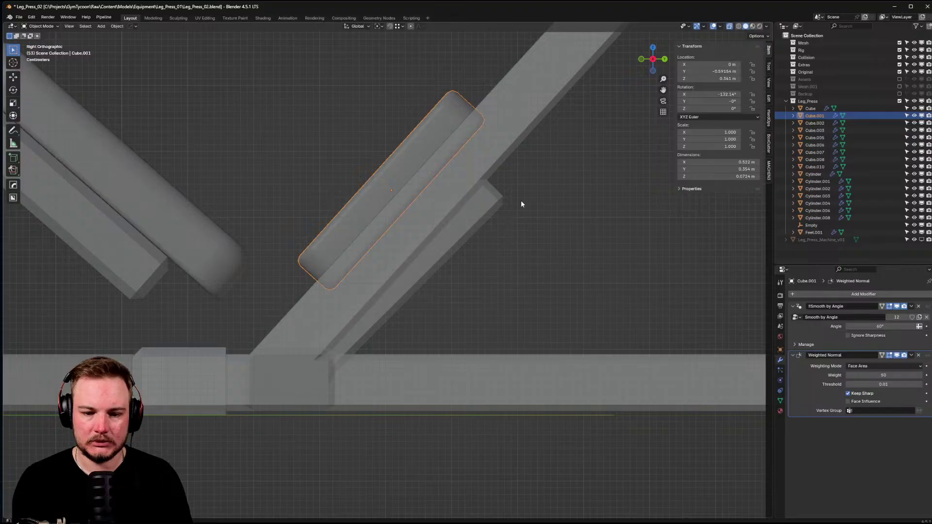
key(alt+z)
mouse_move(526, 194)
middle_down()
mouse_move(422, 225)
mouse_move(415, 239)
middle_up()
key(alt+z)
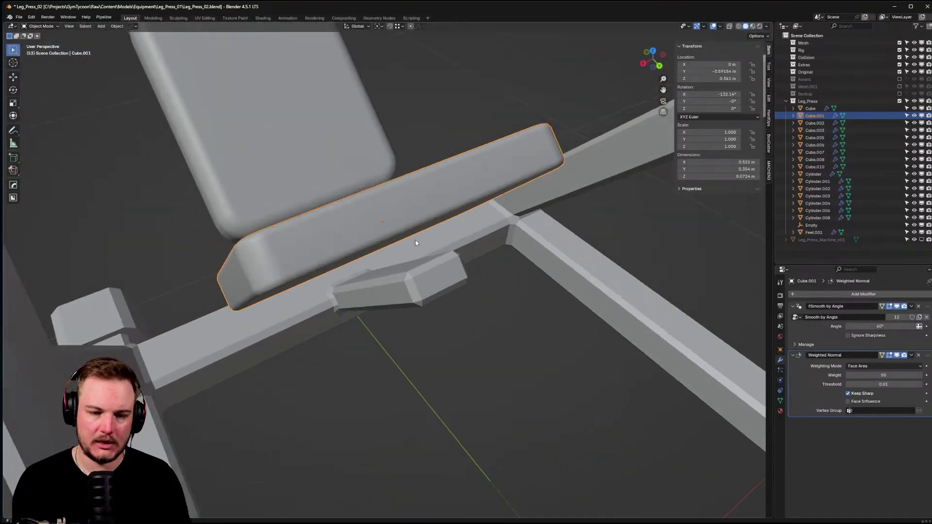
key(g)
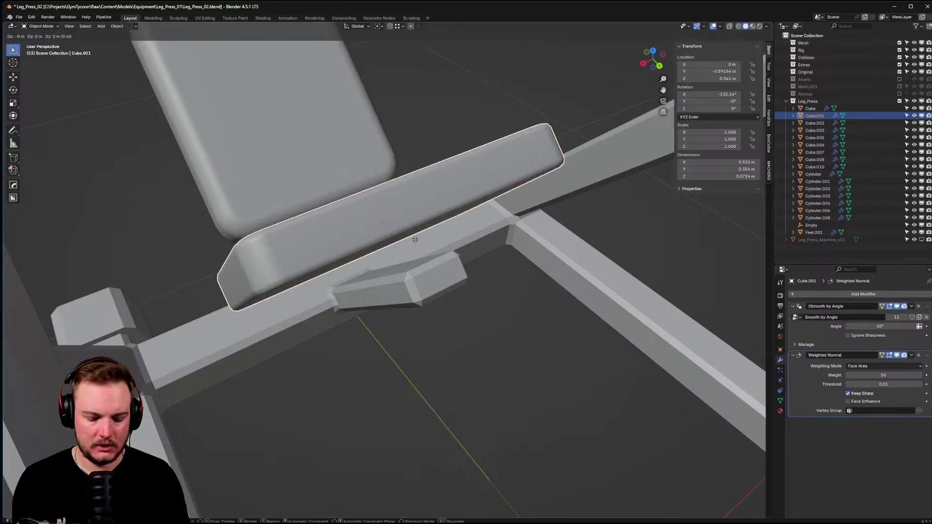
key(shift+y)
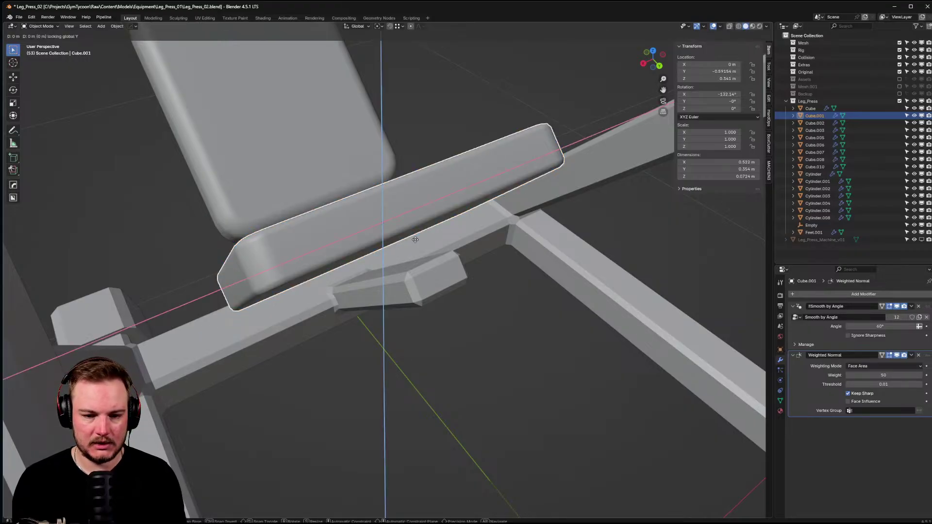
key(Escape)
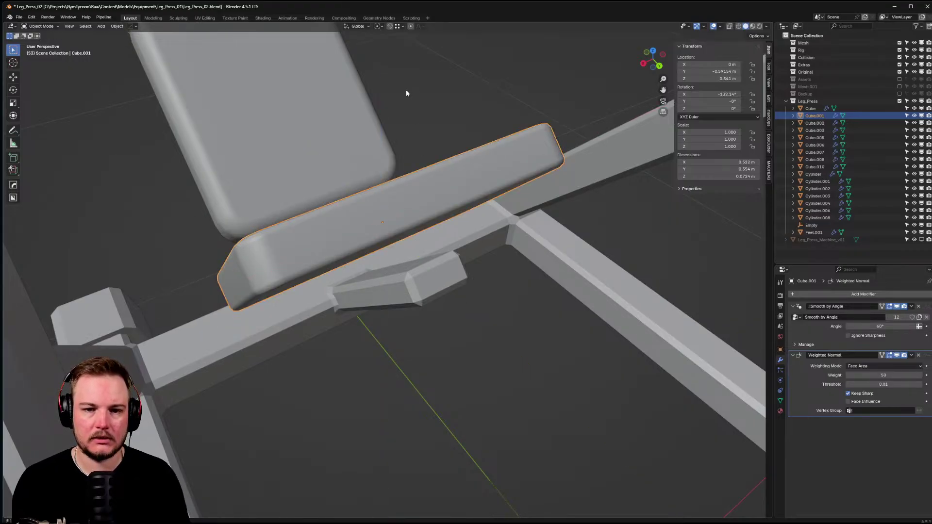
- Set the snap target to Face and snap the pad onto the short diagonal support, keeping its X position locked
click(403, 27)
click(384, 93)
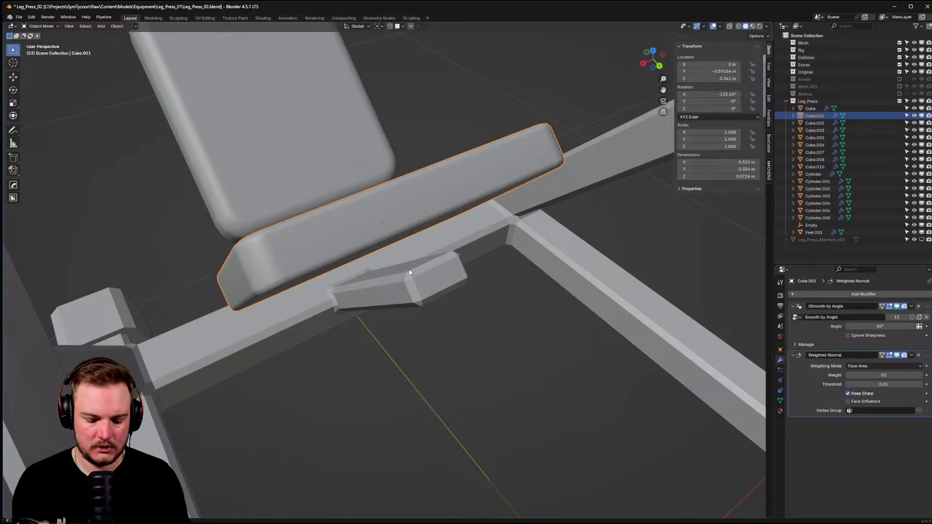
key(g)
key(shift+x)
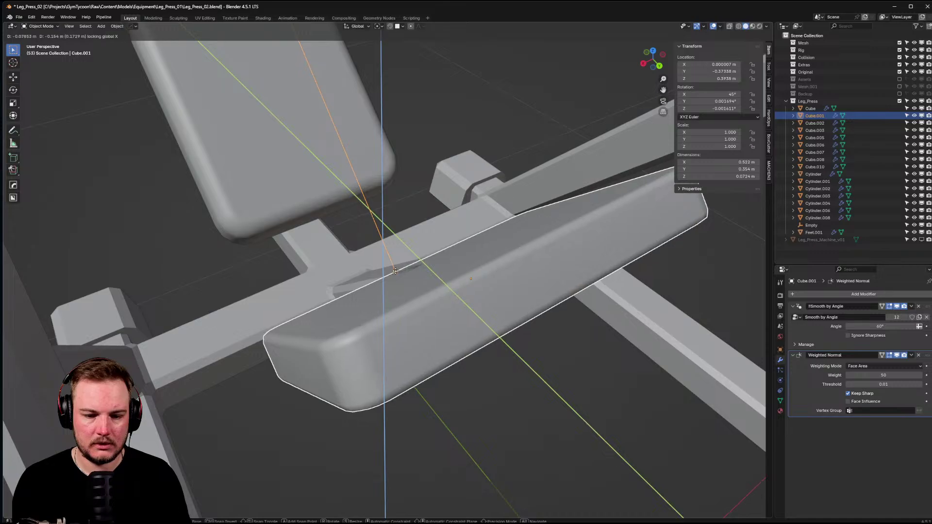
click(392, 270)
- Adjust the pad's placement between the braces by moving it along its local Z and local Y axes
middle_drag(392, 270, 454, 251)
key(g)
key(z)
key(z)
alt+middle_drag(435, 242, 455, 250)
key(y)
key(y)
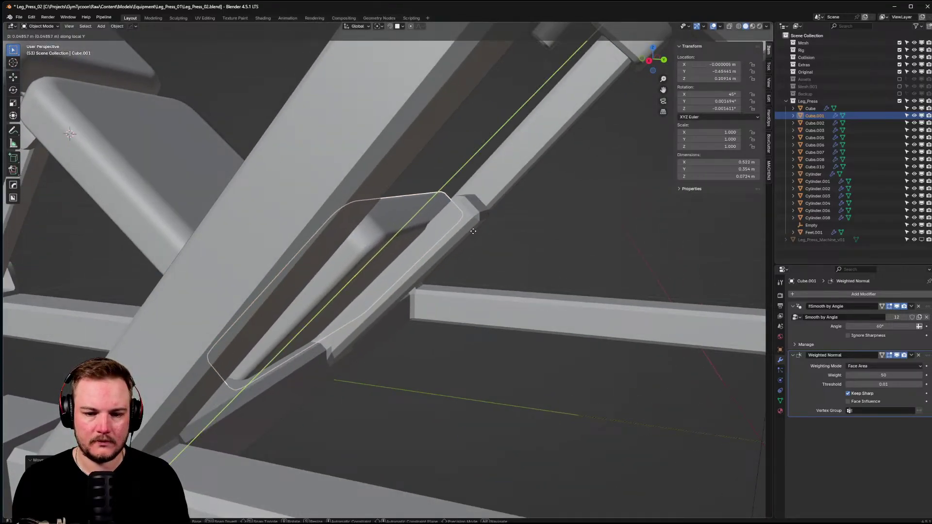
click(473, 231)
- In right orthographic view, slide the pad up the diagonal along its local Y axis to about Y -0.554 m, Z 0.307 m
key(KP_3)
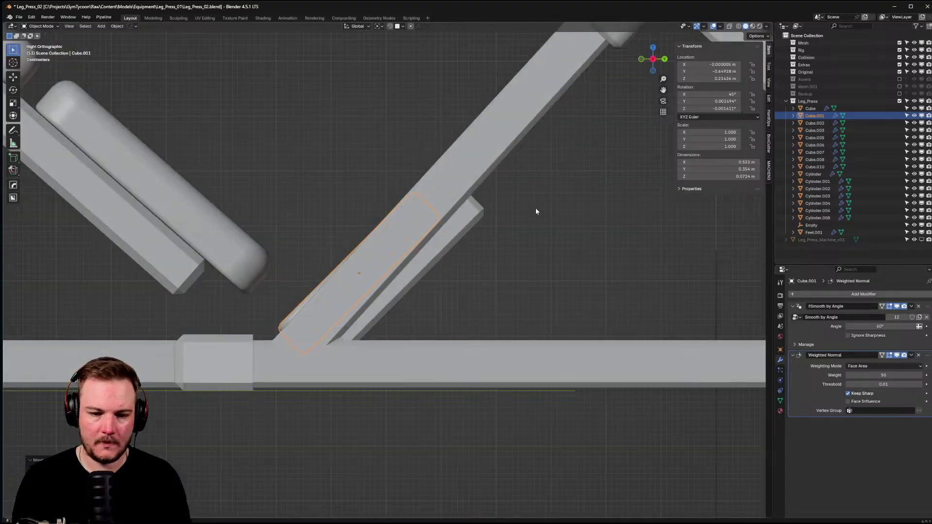
scroll(527, 214, up, 3)
key(g)
key(y)
key(y)
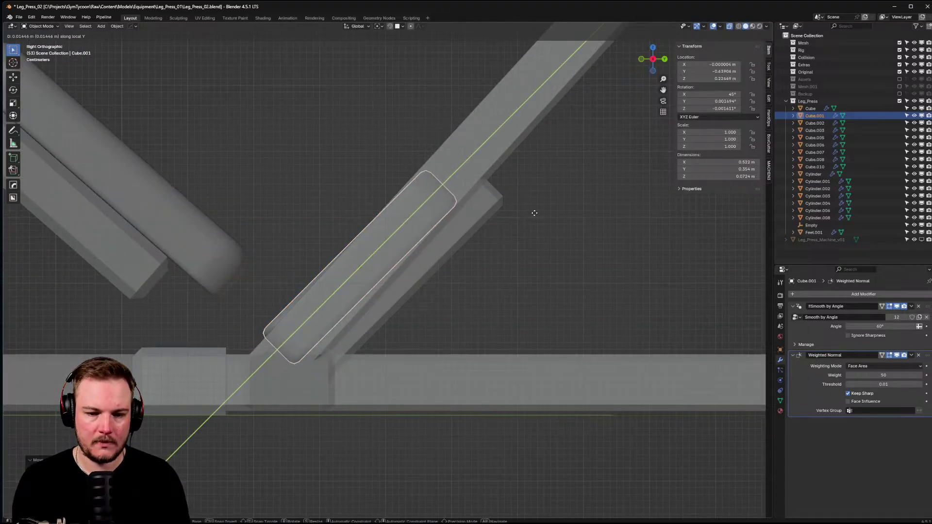
click(595, 167)
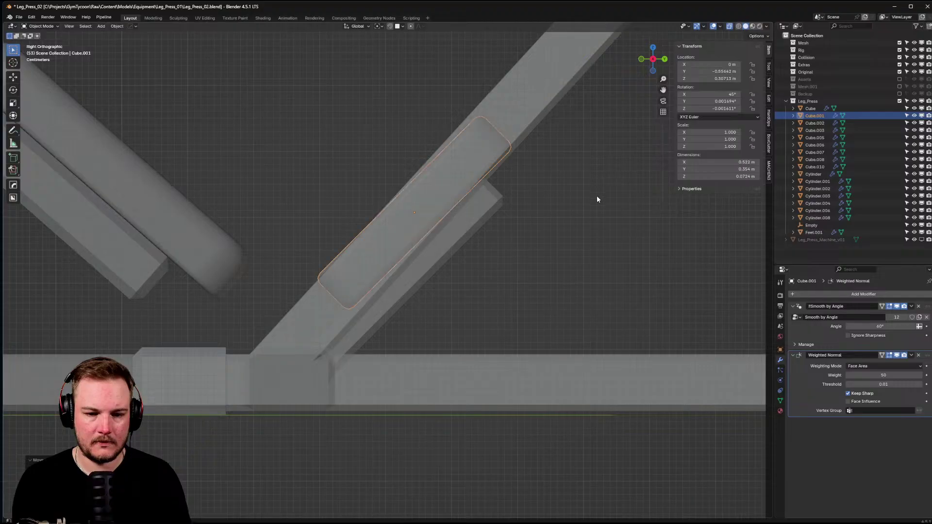
- Deselect the pad, turn X-ray off, and examine the pad's placement on the whole machine from several angles
scroll(596, 194, down, 5)
middle_drag(499, 266, 425, 315)
click(540, 348)
key(alt+z)
scroll(620, 324, down, 2)
scroll(491, 316, up, 4)
scroll(487, 320, down, 2)
scroll(528, 282, up, 3)
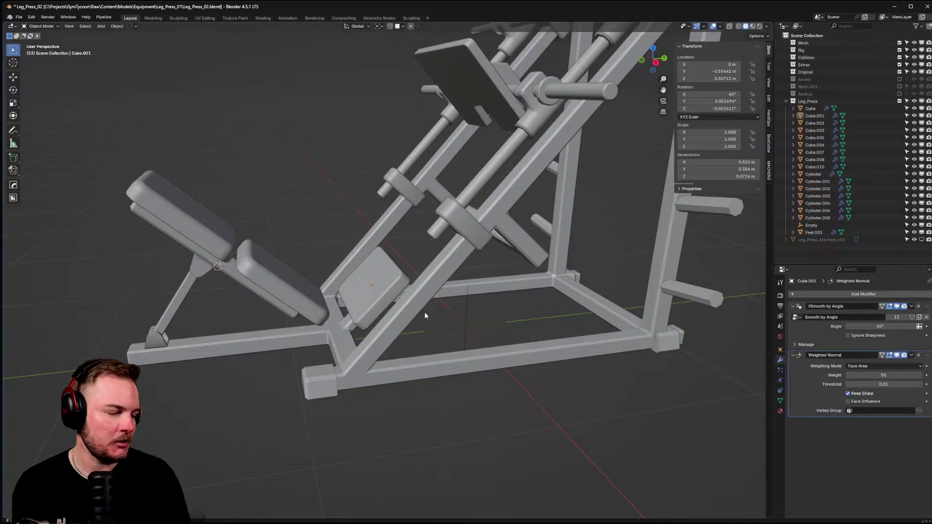
middle_drag(425, 313, 397, 287)
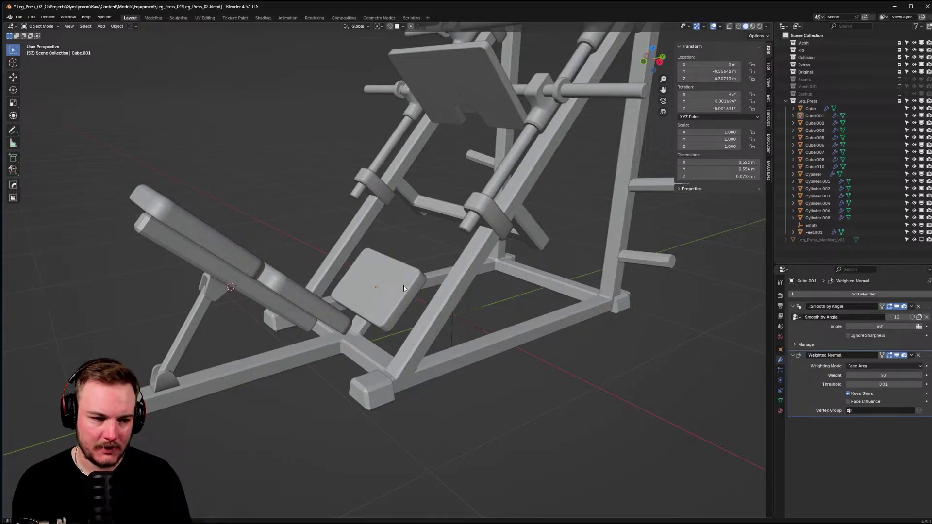
middle_drag(400, 285, 357, 298)
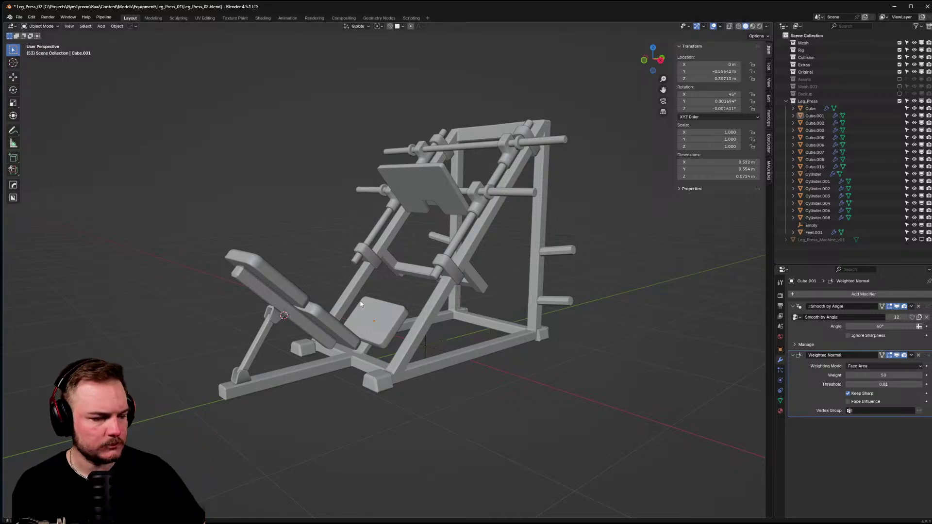
- Inspect the sled, foot plate and crossbar from the side and front, and save the file
scroll(368, 254, up, 6)
middle_drag(439, 200, 408, 348)
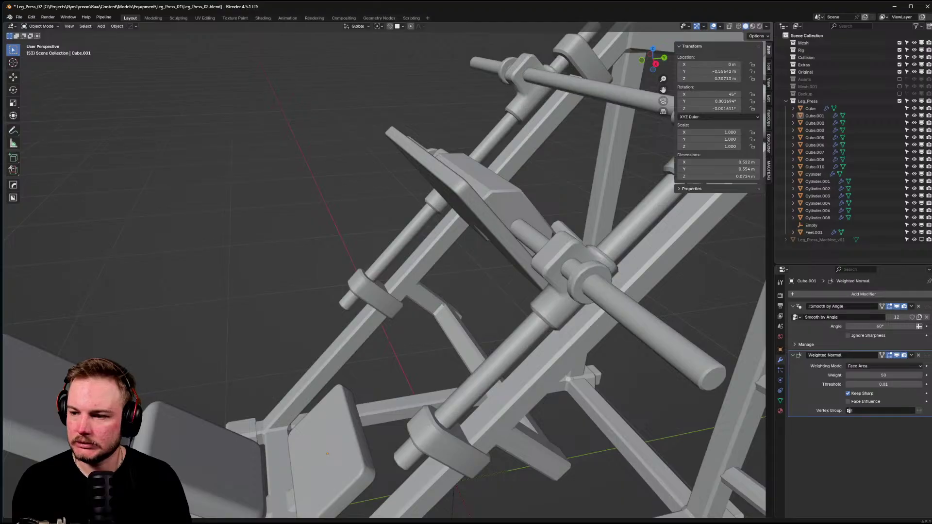
middle_drag(486, 301, 482, 319)
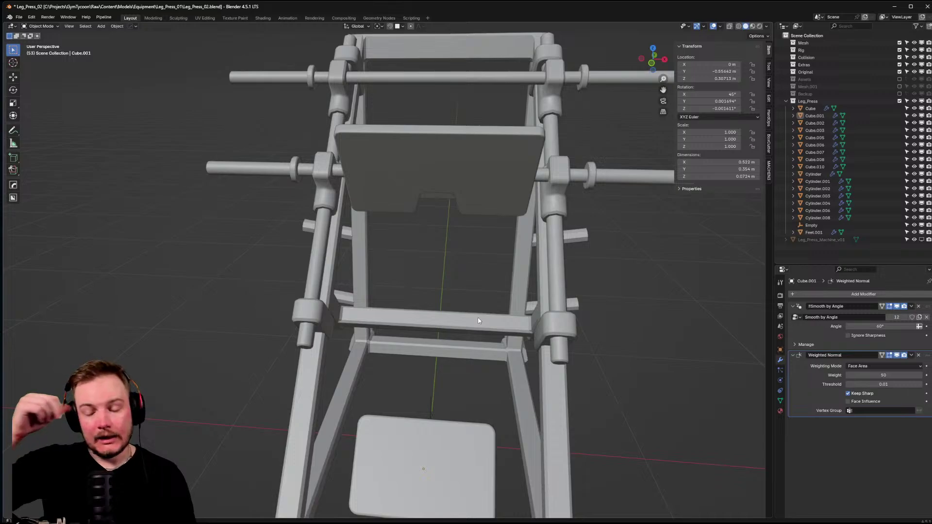
mouse_move(478, 320)
middle_down()
mouse_move(481, 312)
mouse_move(455, 311)
mouse_move(482, 306)
middle_up()
scroll(481, 312, down, 5)
scroll(455, 310, up, 6)
key(ctrl+s)
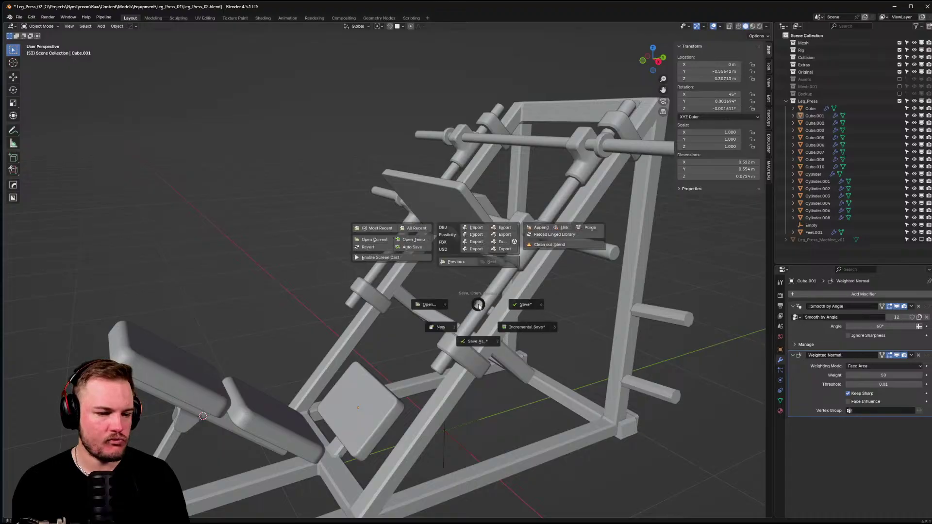
click(515, 310)
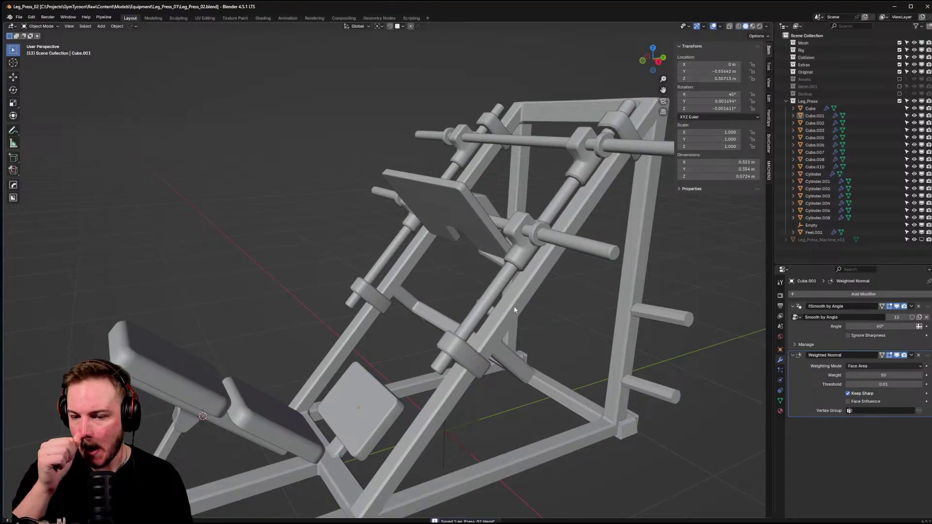
- Edit the frame mesh and add one loop cut around the rear upright post near the weight pegs
shift+middle_drag(557, 340, 280, 219)
scroll(503, 357, up, 5)
scroll(471, 257, down, 6)
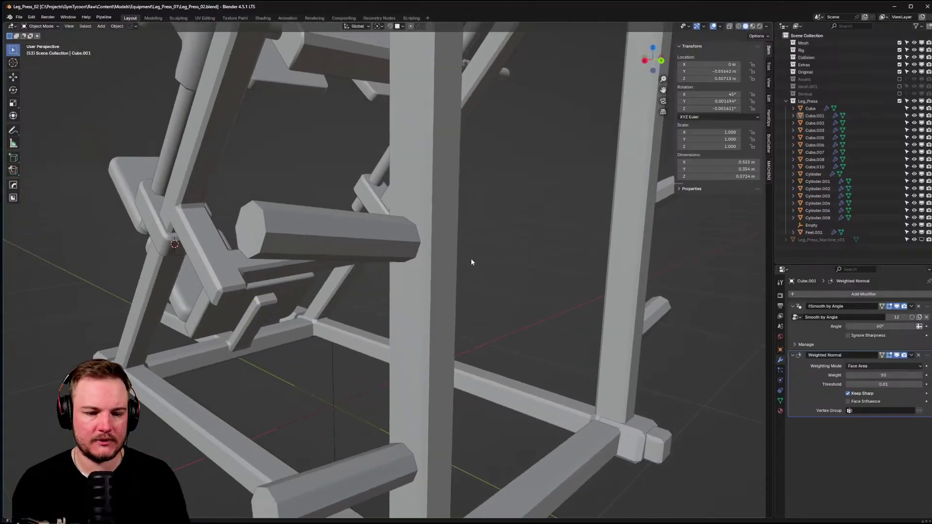
click(409, 245)
key(Tab)
scroll(410, 250, up, 4)
key(ctrl+r)
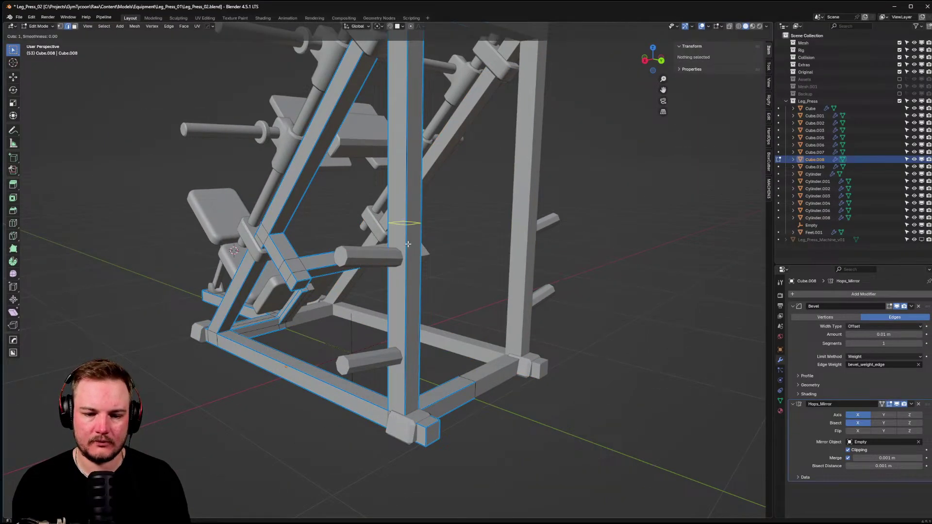
click(409, 250)
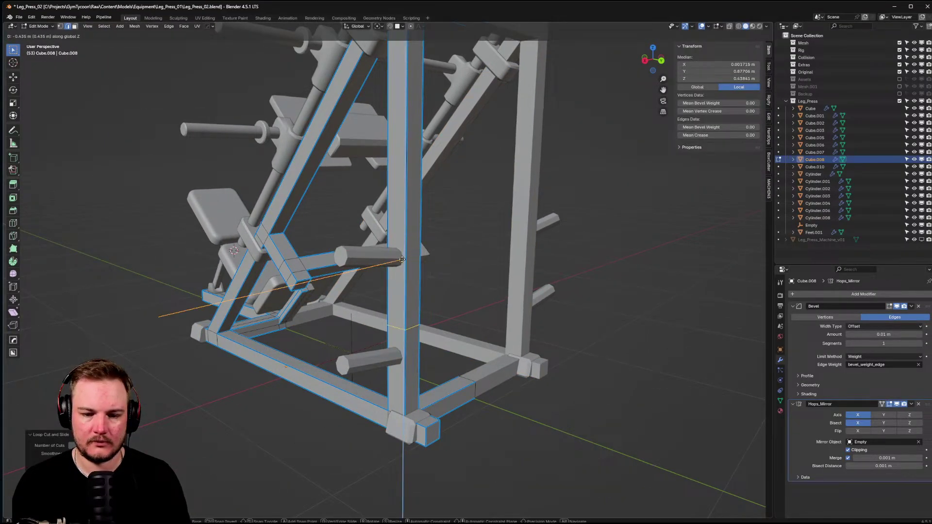
click(451, 235)
- Set the snap target to Vertex and move the post's loop cut vertically to the upper weight peg's centre height
click(401, 26)
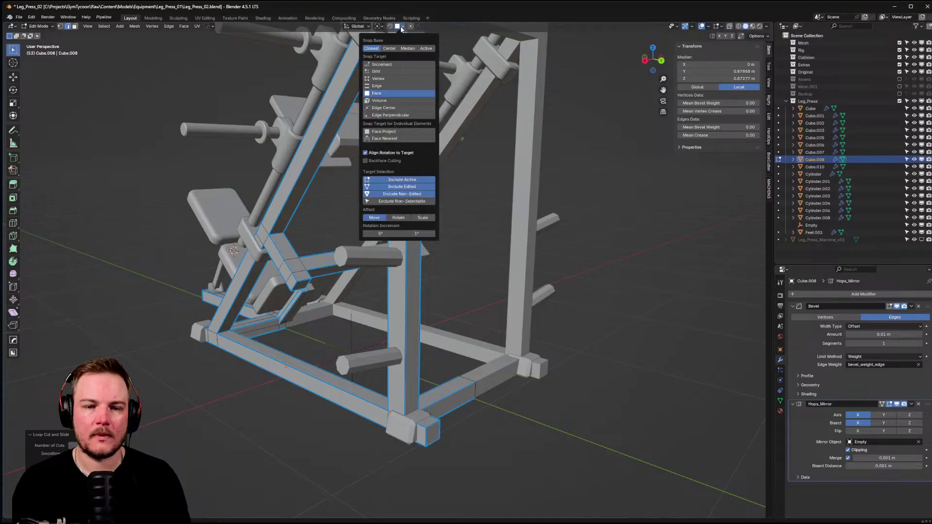
click(378, 79)
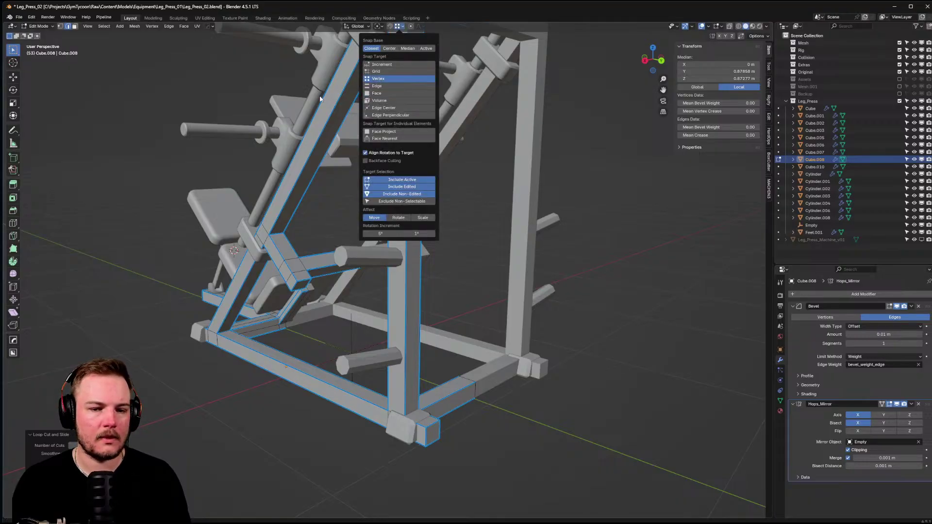
key(alt+z)
key(g)
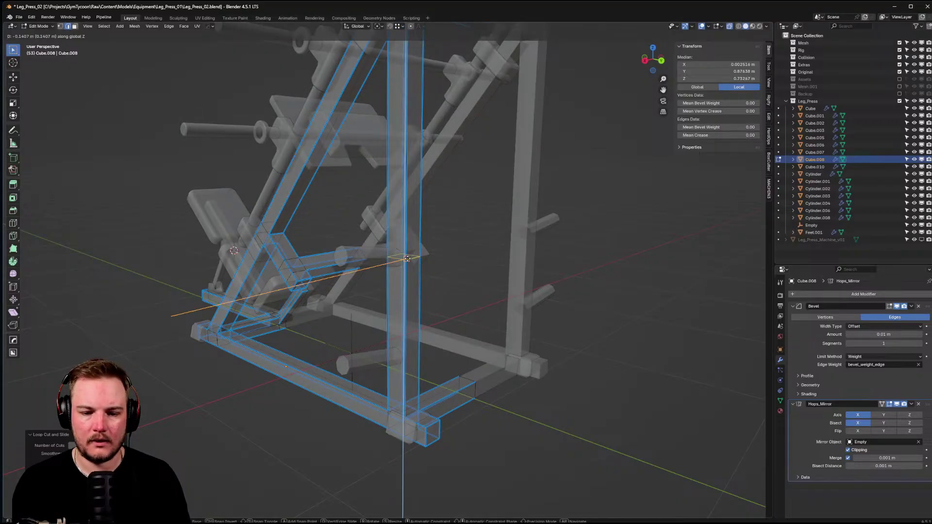
click(417, 188)
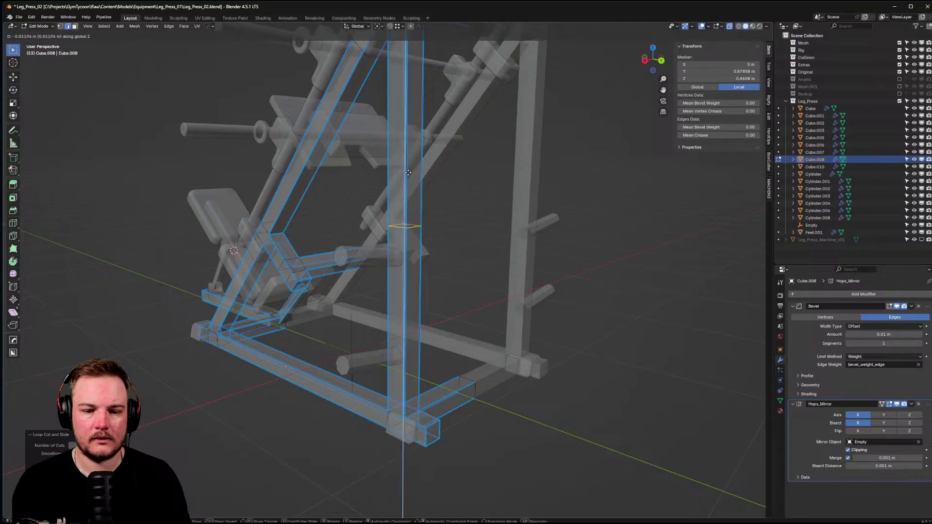
click(401, 26)
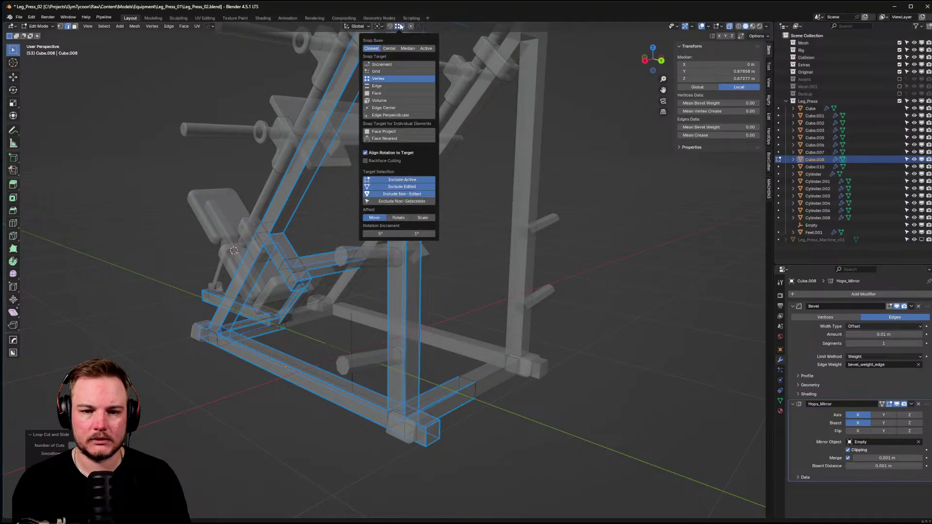
key(g)
click(521, 242)
key(alt+z)
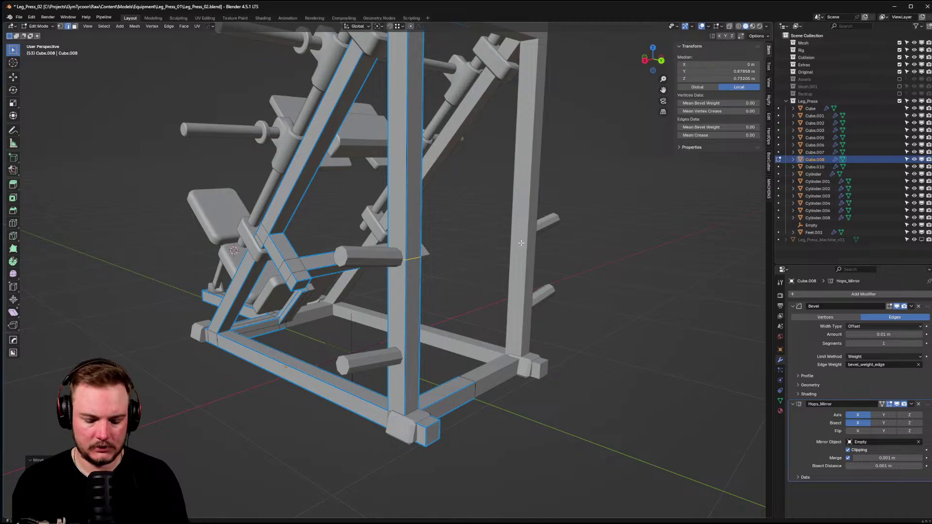
- Bevel the post's loop with an offset of about 0.1 m and shift the band slightly upward around the upper peg
key(ctrl+b)
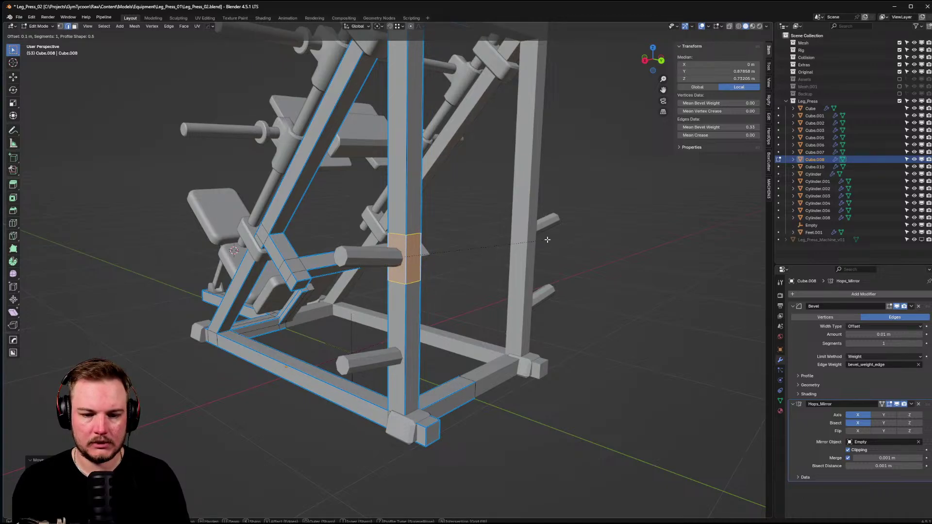
click(547, 239)
key(g)
key(z)
click(547, 238)
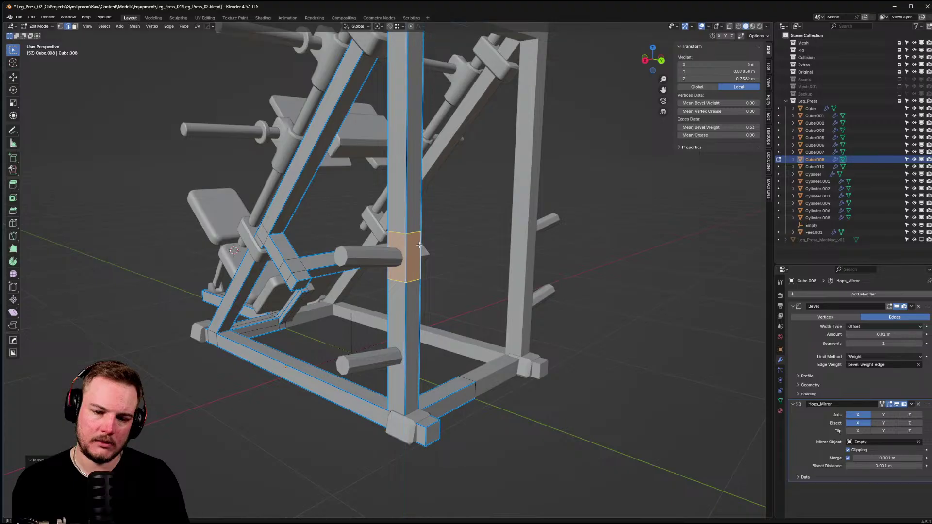
- Duplicate the band faces around the upper weight peg in place and separate the copy into its own object
scroll(447, 215, up, 5)
middle_drag(446, 215, 411, 220)
key(shift+d)
key(Escape)
key(p)
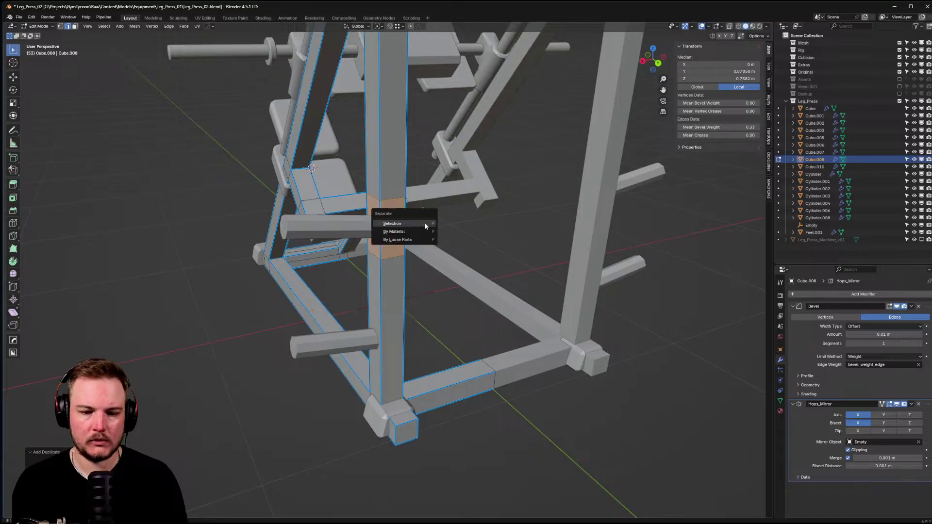
click(424, 224)
- Isolate the frame mesh and dissolve the leftover band edge loops on its rear upright
key(Tab)
key(shift+h)
key(Tab)
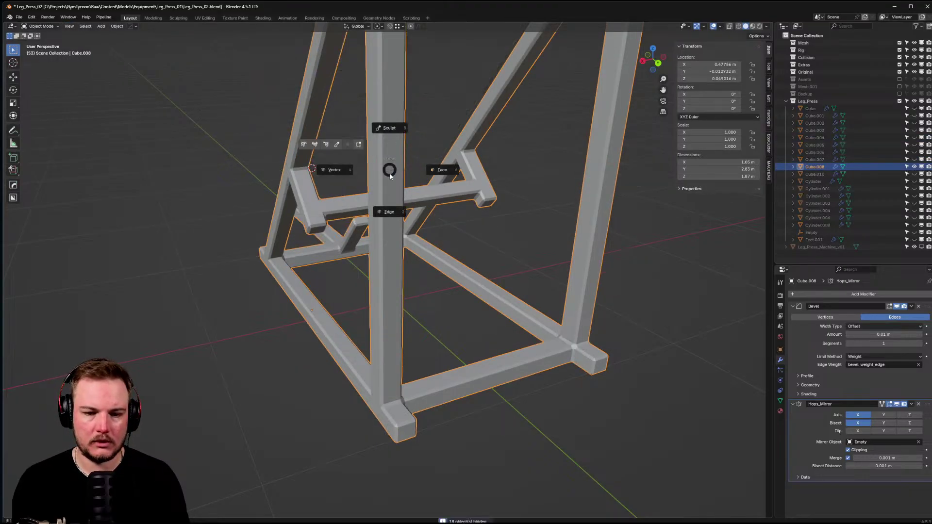
click(392, 210)
key(alt+z)
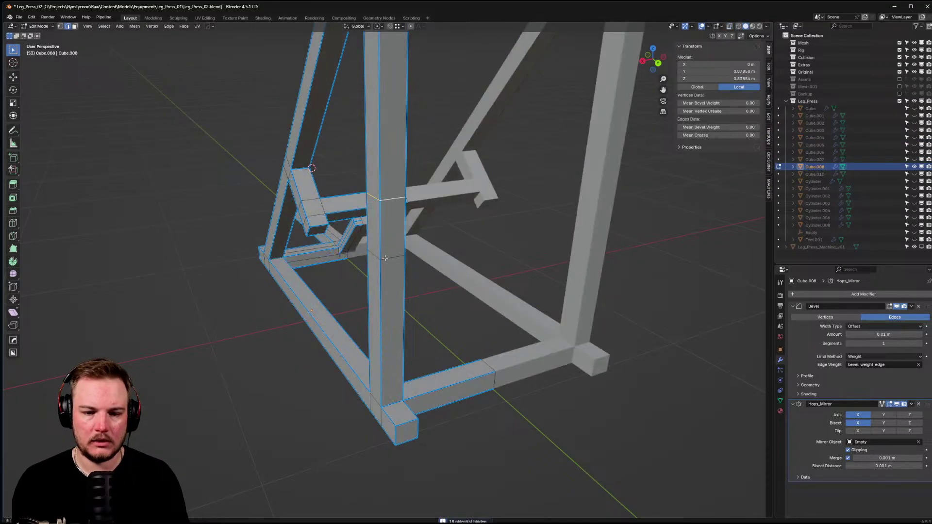
key(ctrl+c)
key(Tab)
click(456, 186)
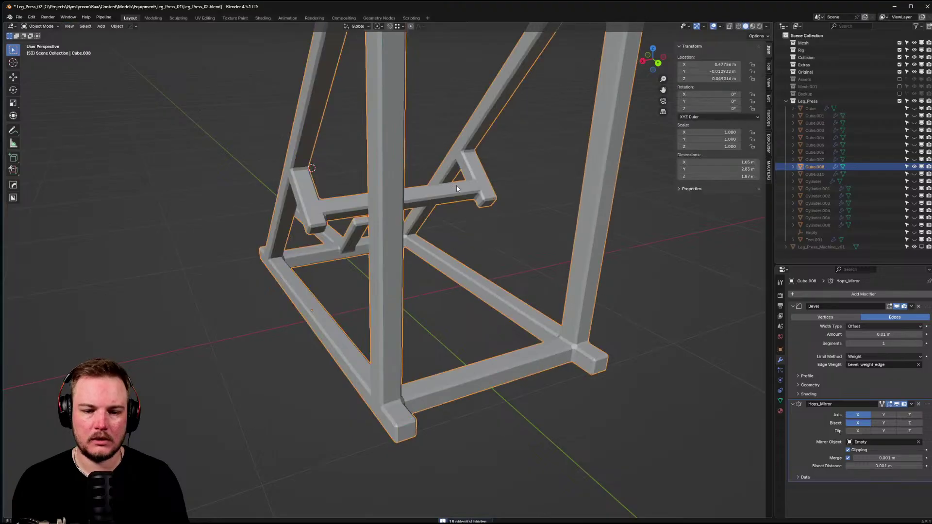
- Unhide all parts, isolate the separated band and turn on face orientation to check its normals
key(alt+h)
click(394, 214)
mouse_move(394, 213)
middle_down()
mouse_move(438, 226)
mouse_move(430, 219)
mouse_move(437, 225)
mouse_move(452, 208)
mouse_move(452, 223)
middle_up()
key(shift+h)
scroll(452, 223, up, 3)
key(z)
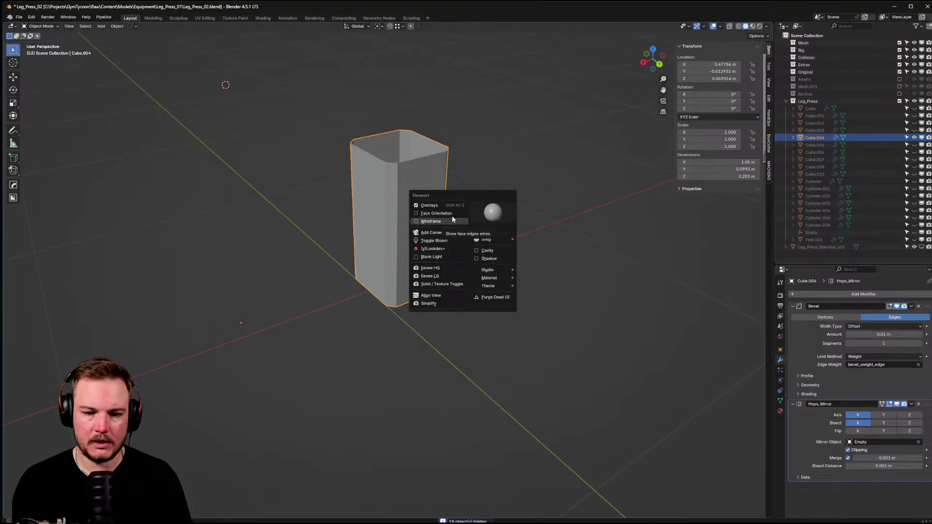
click(452, 214)
- Add a Solidify modifier to the band with thickness -0.016 and offset -1.00, and bring the rest of the machine back into view
key(q)
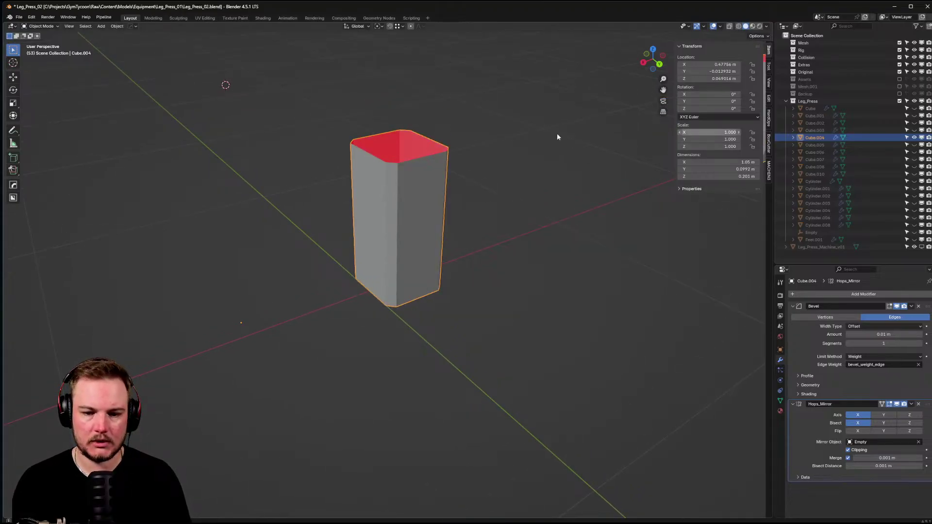
key(q)
mouse_move(424, 161)
click(454, 169)
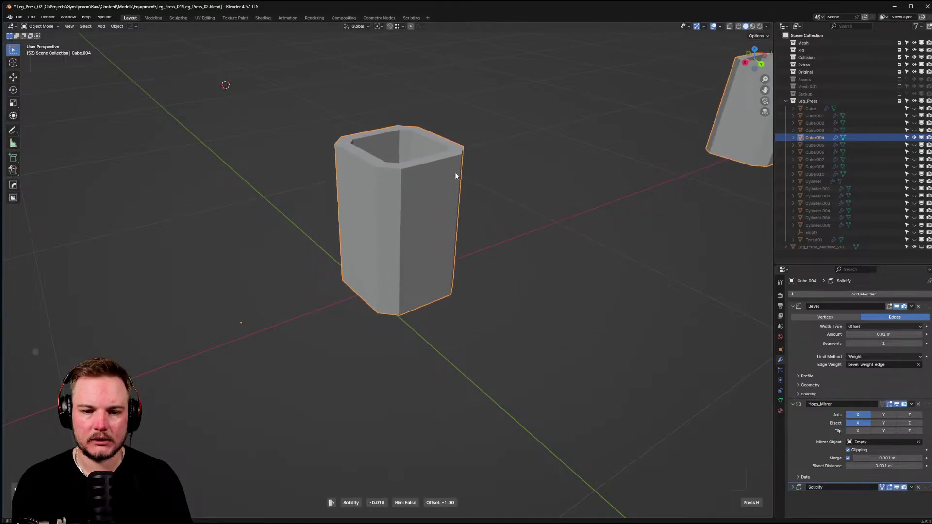
click(455, 175)
click(588, 226)
mouse_move(588, 225)
middle_down()
mouse_move(567, 246)
mouse_move(434, 260)
mouse_move(526, 220)
mouse_move(542, 176)
mouse_move(418, 168)
middle_up()
key(KP_Divide)
click(420, 166)
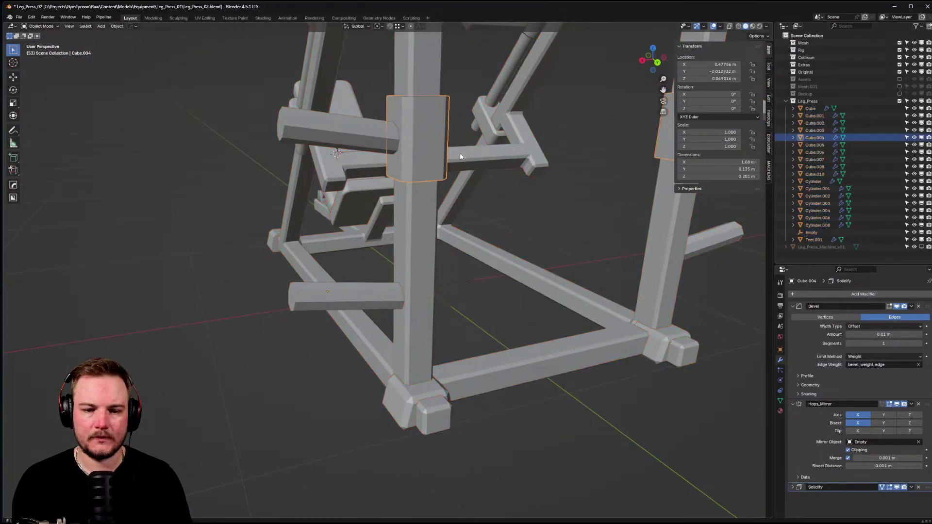
scroll(495, 161, up, 5)
middle_drag(495, 161, 466, 154)
scroll(520, 165, down, 2)
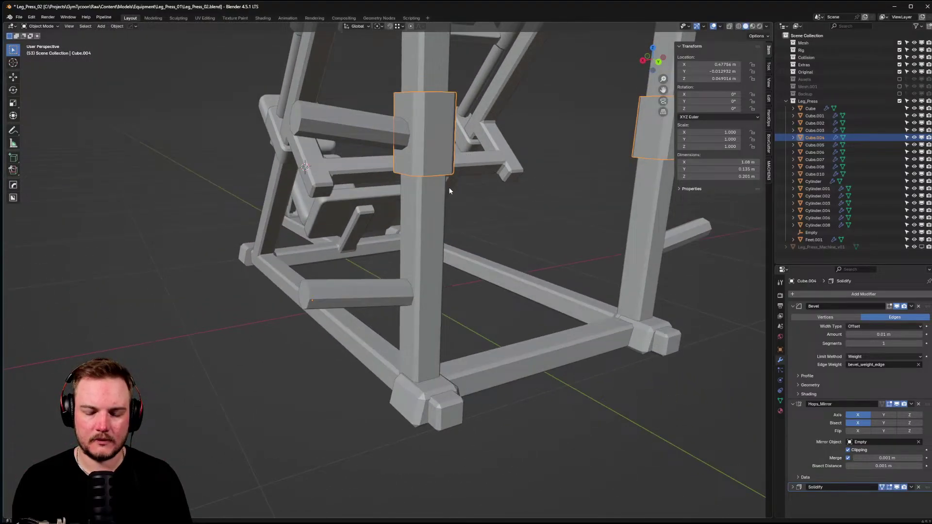
- Duplicate the upper weight-peg collar in place
key(shift+d)
key(z)
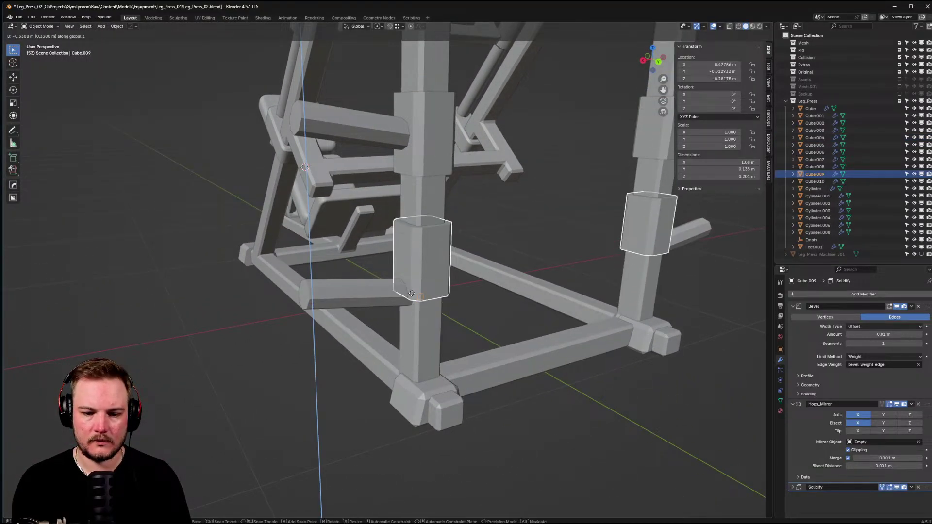
key(Escape)
scroll(516, 258, down, 2)
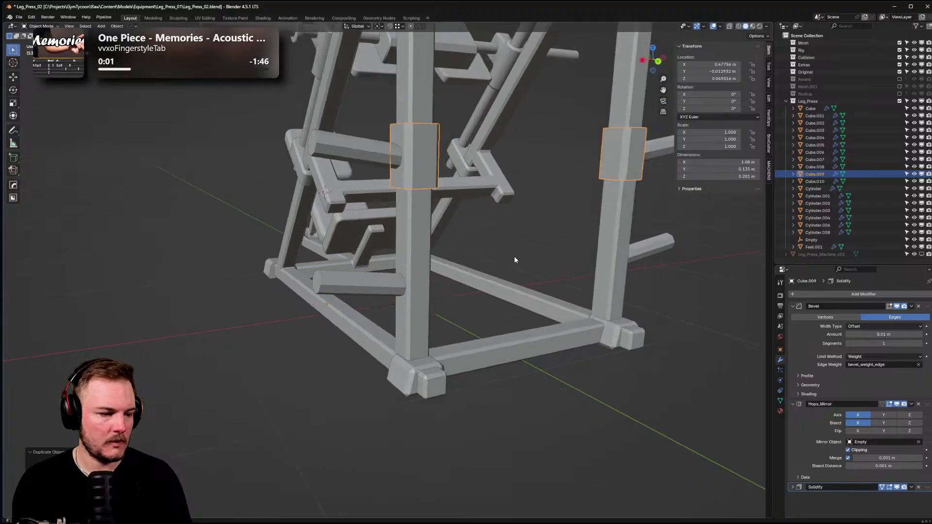
- Move the duplicated collar down along Z by about 0.42 m so it surrounds the lower weight peg
shift+middle_drag(514, 260, 504, 228)
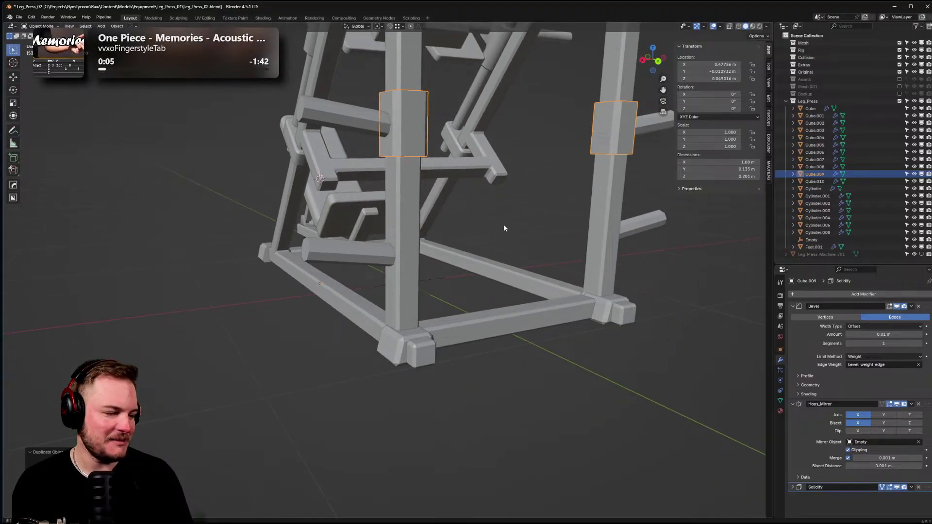
middle_drag(495, 225, 504, 230)
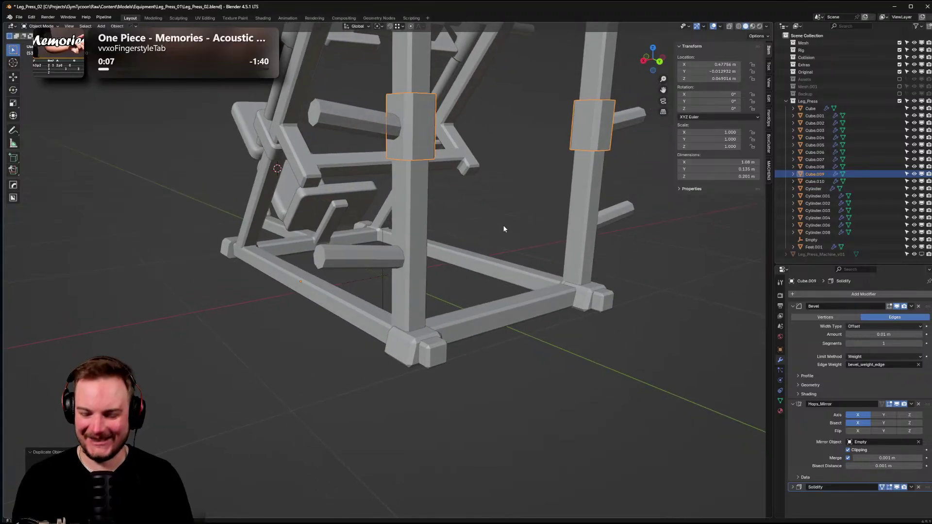
key(KP_1)
scroll(507, 151, up, 5)
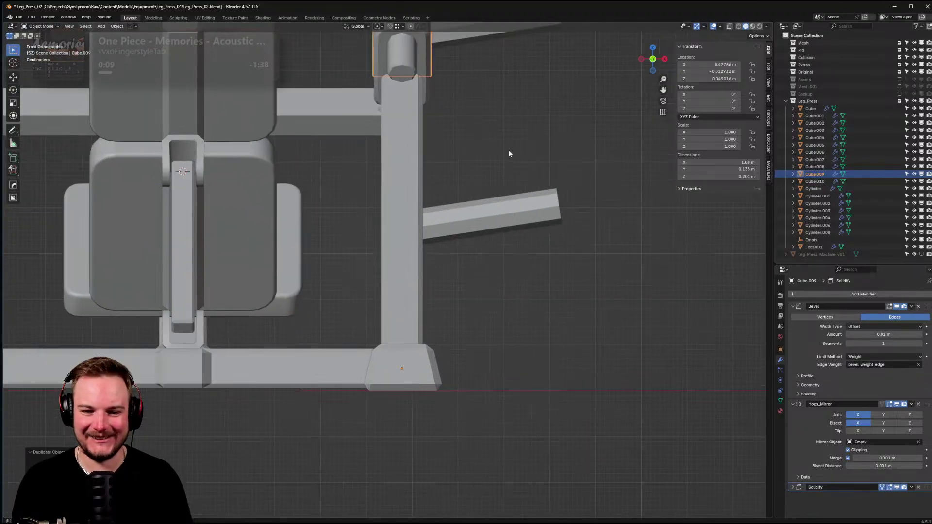
key(KP_3)
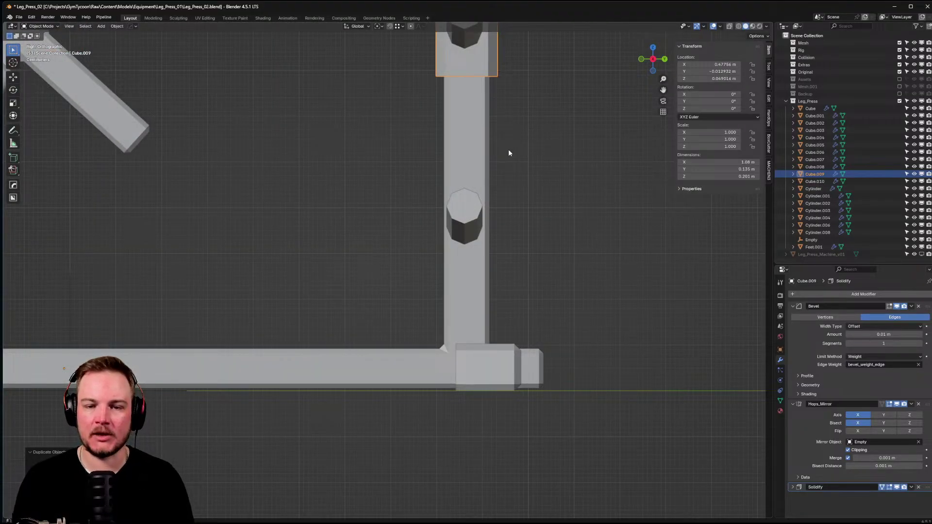
scroll(485, 153, up, 1)
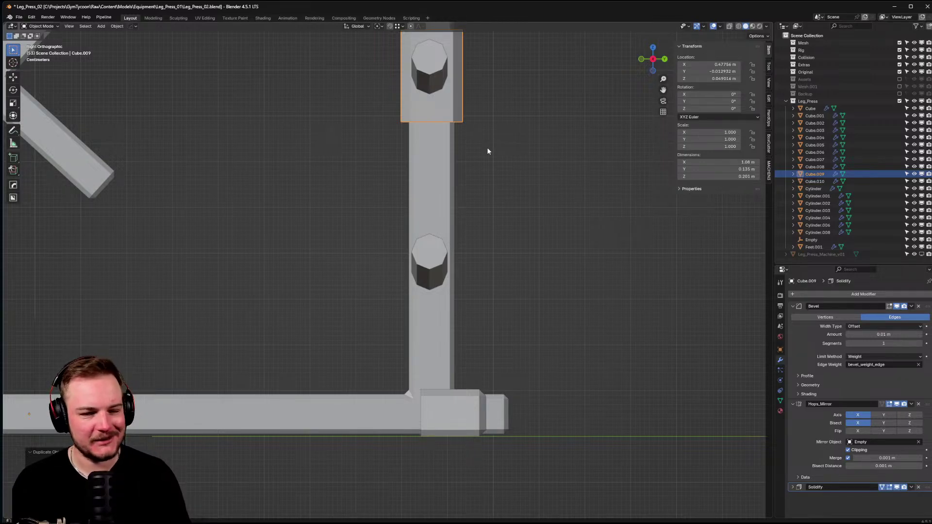
key(shift+d)
key(z)
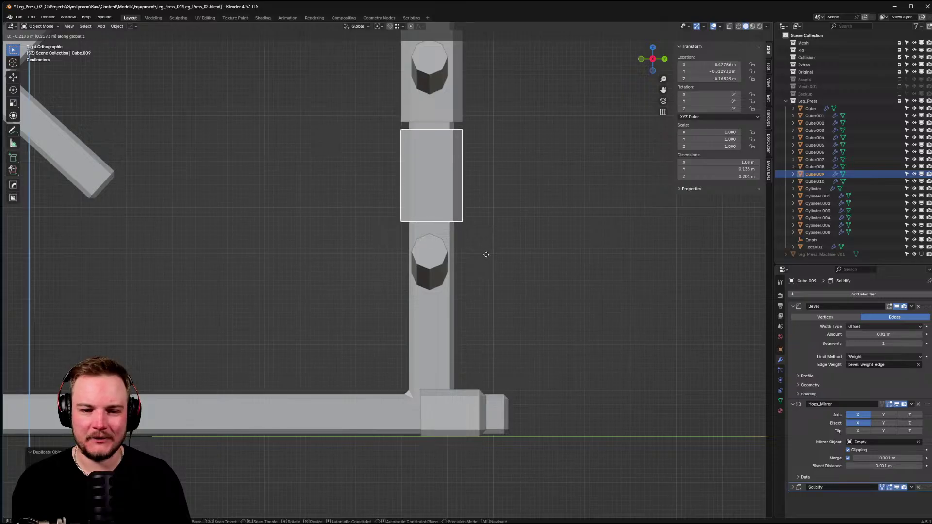
click(482, 342)
middle_drag(482, 342, 427, 335)
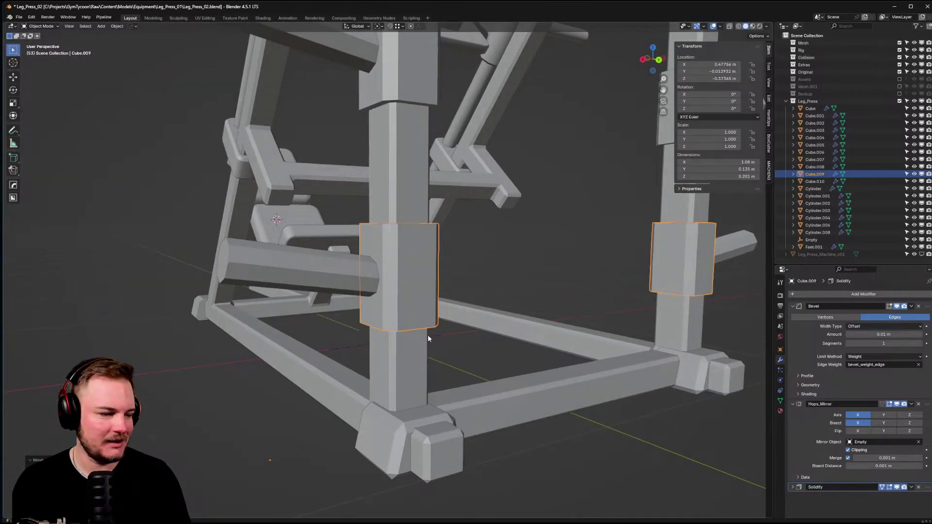
middle_drag(428, 339, 465, 325)
- Join the upper and lower collars into one object and the two weight pegs into another
shift+drag(455, 235, 440, 216)
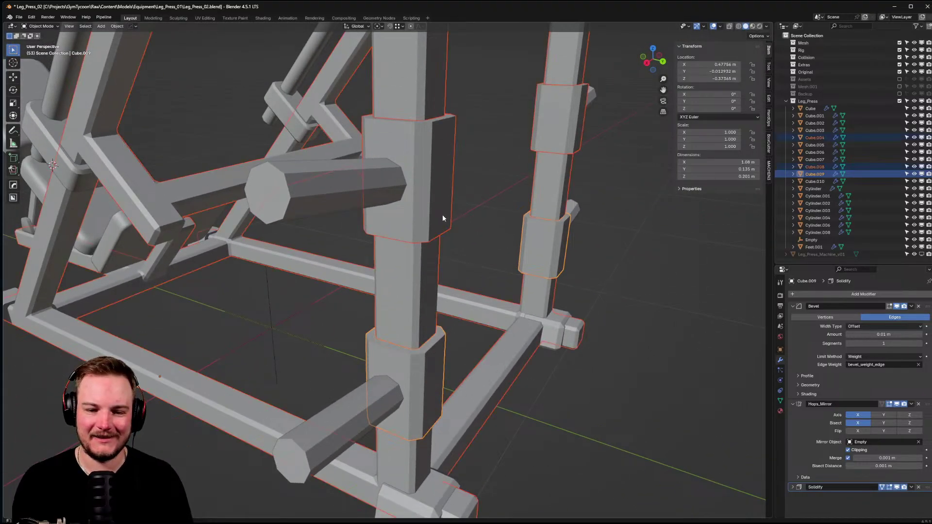
click(440, 231)
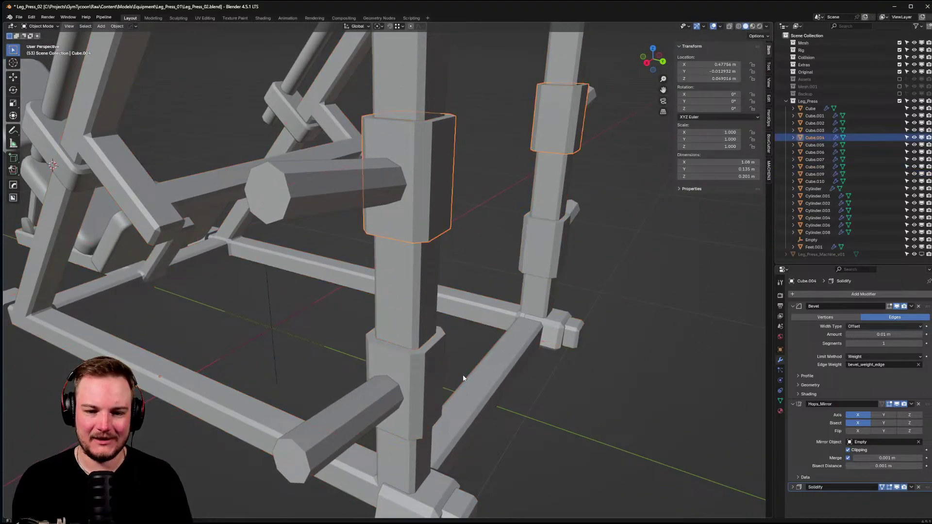
shift+click(441, 344)
key(ctrl+j)
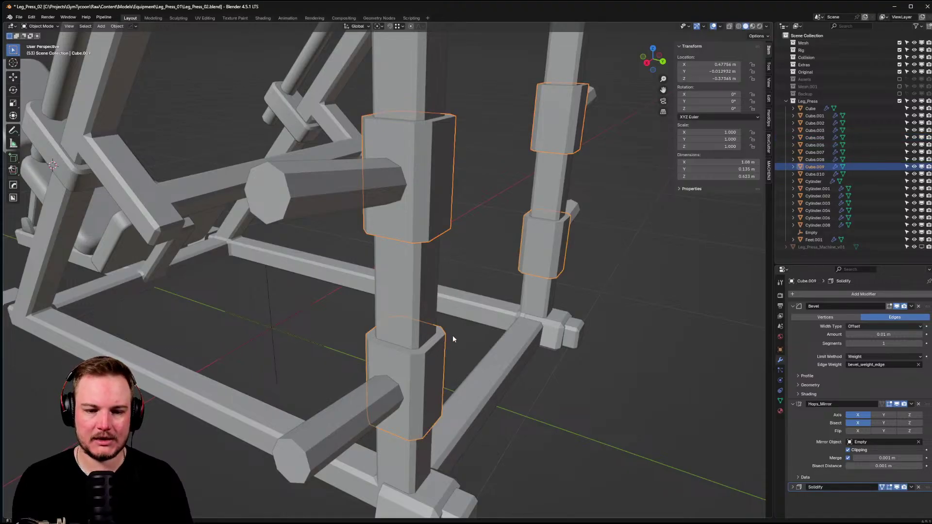
click(270, 167)
shift+click(347, 420)
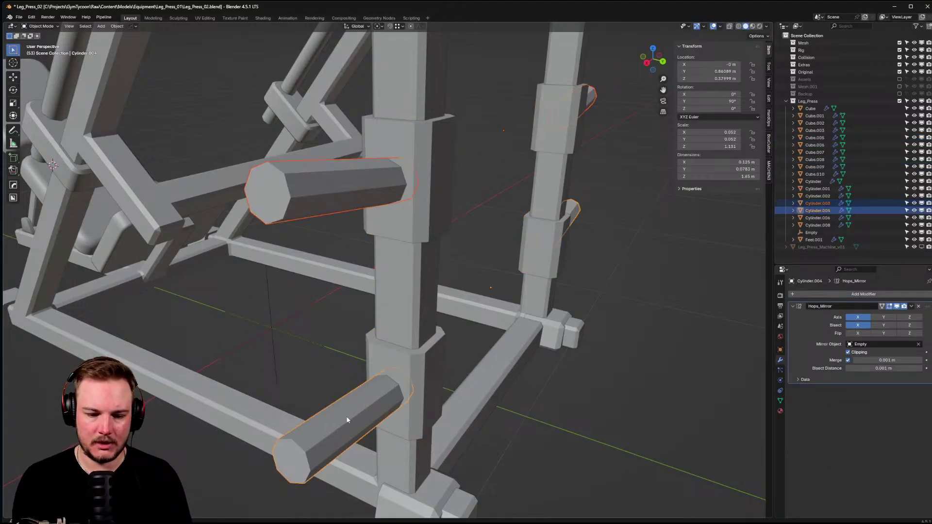
key(ctrl+j)
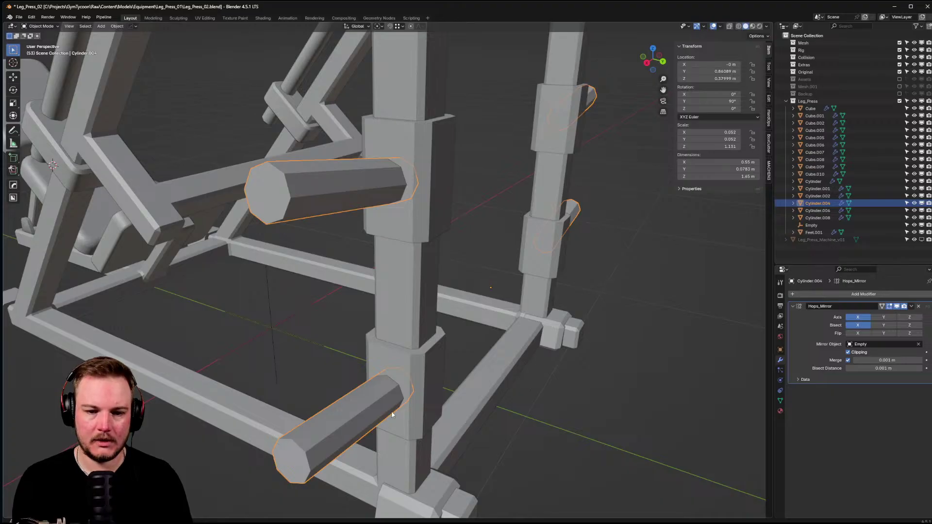
- Delete the lower weight peg's faces from the joined peg mesh
middle_drag(354, 417, 415, 317)
mouse_move(418, 327)
middle_down()
mouse_move(474, 349)
mouse_move(455, 343)
mouse_move(519, 278)
mouse_move(446, 337)
middle_up()
key(Tab)
click(449, 339)
click(453, 344)
key(l)
key(x)
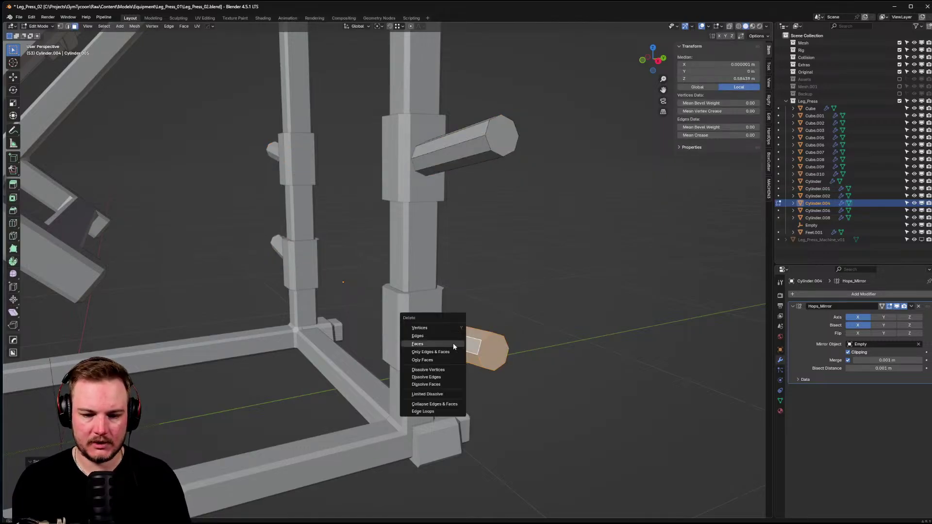
click(453, 342)
- Delete the lower collar's faces from the joined collar mesh
key(Tab)
click(433, 308)
click(432, 308)
key(Tab)
click(459, 310)
right_click(459, 311)
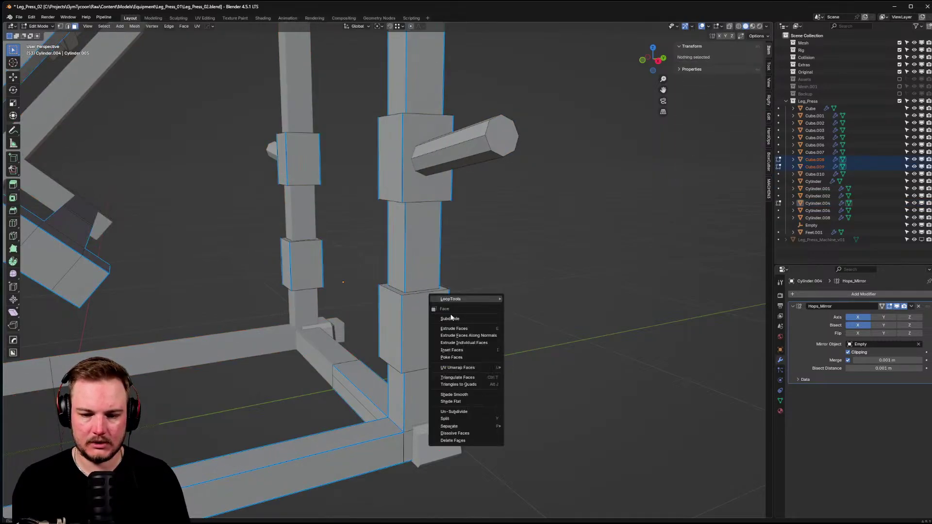
click(390, 314)
key(l)
key(x)
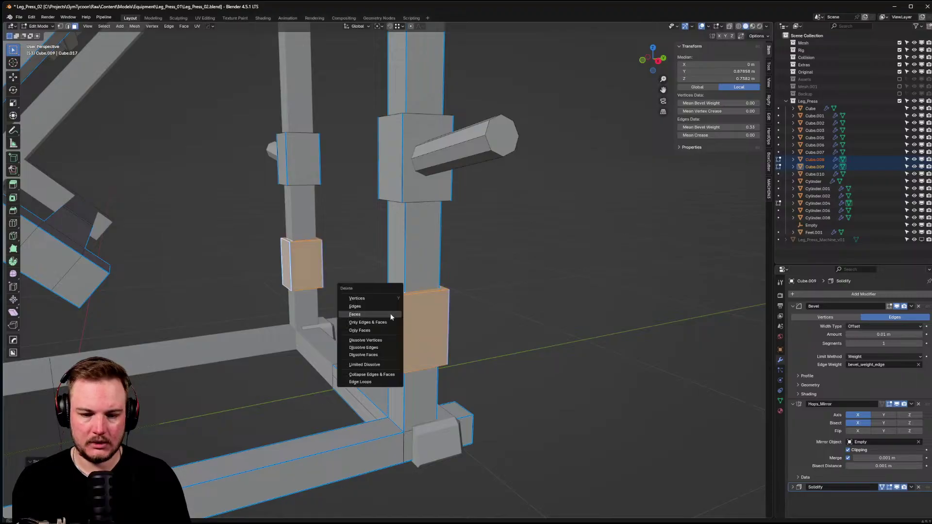
click(390, 316)
key(Tab)
- Select the upper collar and apply its Bevel modifier
middle_drag(390, 315, 386, 225)
click(410, 242)
shift+click(423, 264)
key(Tab)
key(Tab)
scroll(413, 227, up, 3)
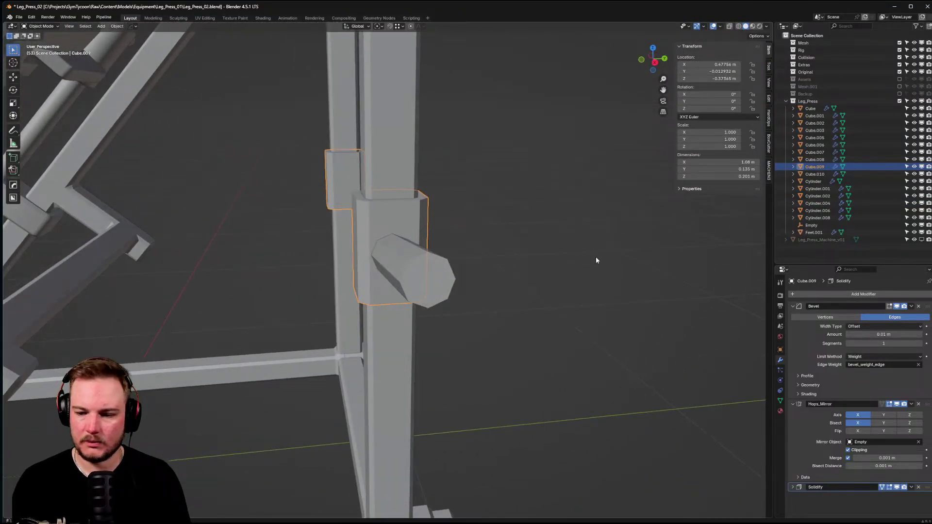
middle_drag(595, 260, 616, 264)
click(911, 306)
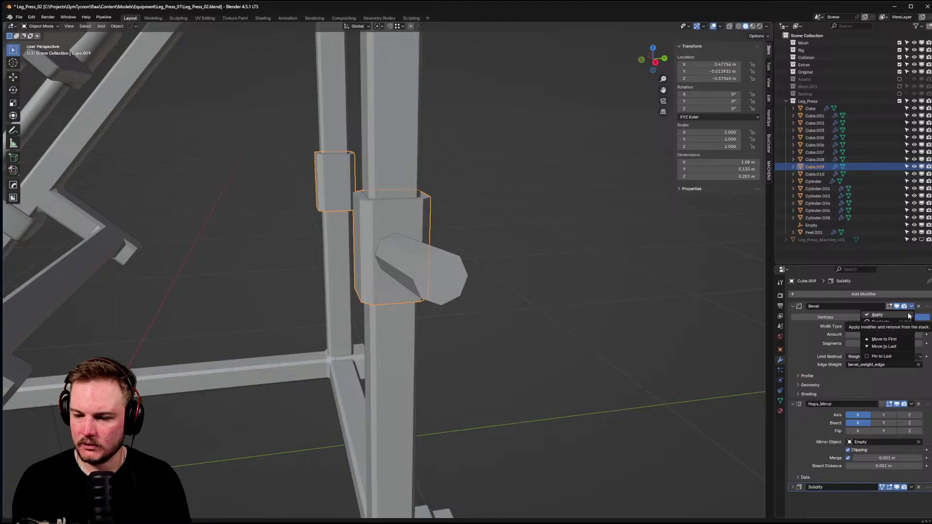
click(909, 316)
middle_drag(720, 298, 437, 252)
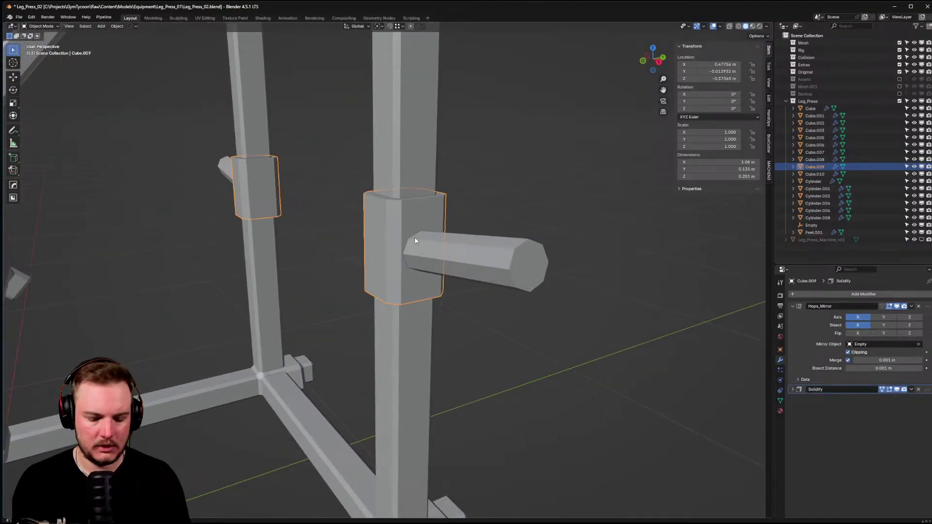
- Isolate the collar and add a horizontal and a vertical loop cut crossing at the centre of its peg-facing side
key(shift+h)
key(Tab)
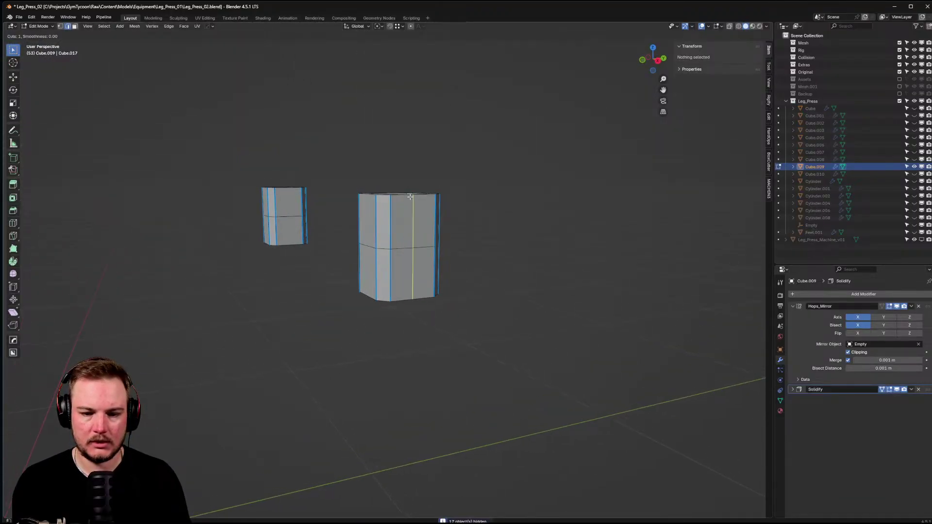
key(ctrl+r)
click(410, 198)
middle_drag(410, 198, 409, 235)
click(408, 242)
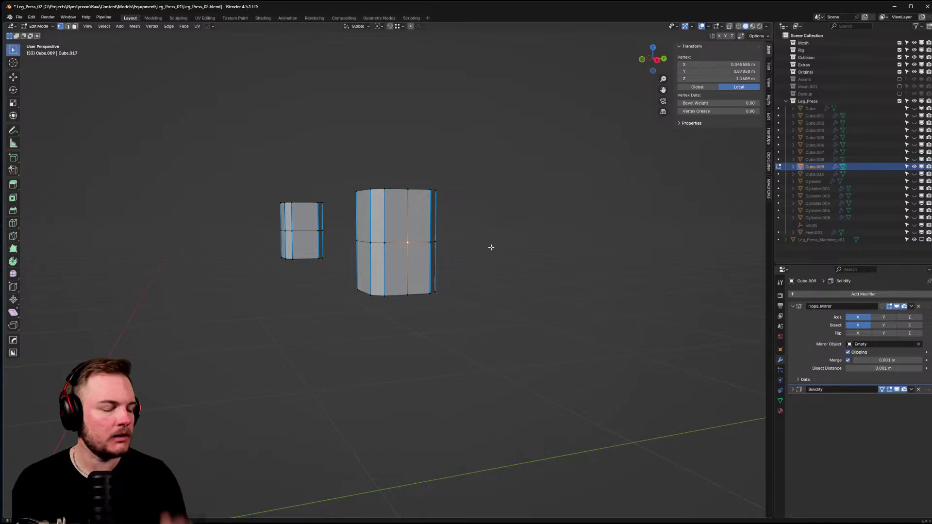
- Bevel the collar's horizontal and vertical centre loops with an offset of about 0.035 m and 2 segments
middle_drag(418, 253, 426, 289)
key(ctrl+Tab)
click(424, 310)
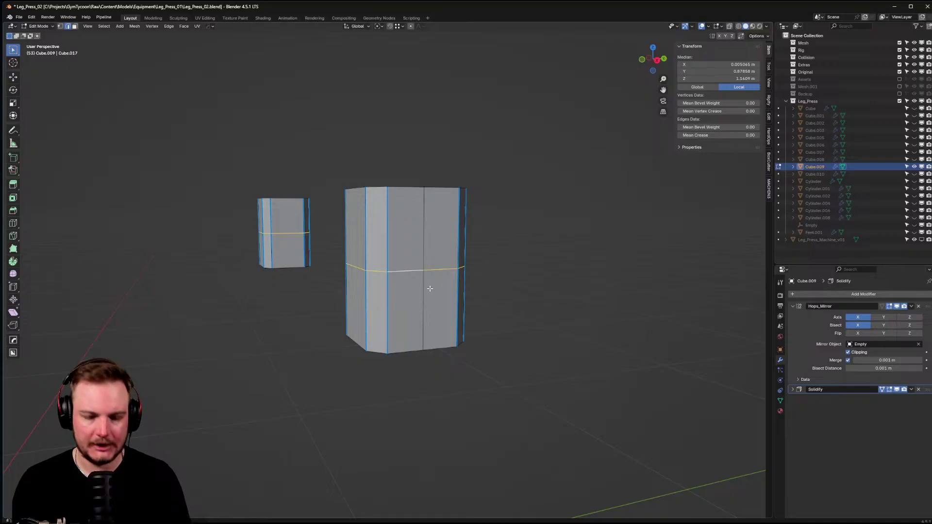
key(ctrl+b)
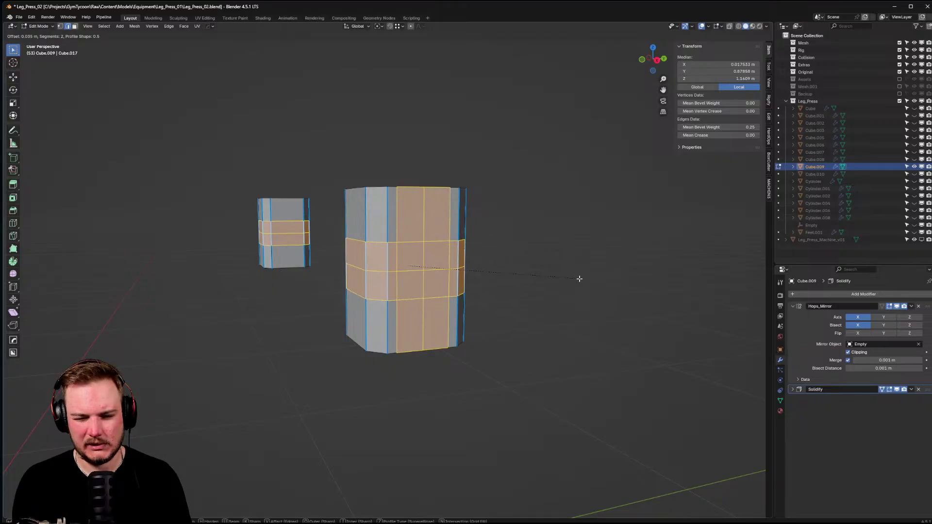
click(579, 279)
scroll(435, 267, up, 2)
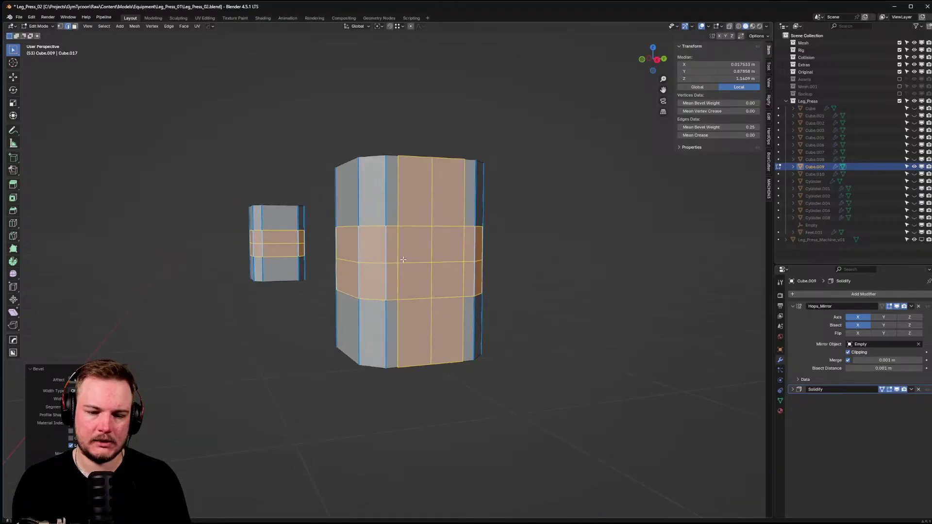
- Form the four faces at the centre of the collar's peg-facing side into a circle and scale it down slightly
key(alt+a)
click(435, 266)
shift+click(415, 281)
shift+click(415, 243)
shift+click(447, 243)
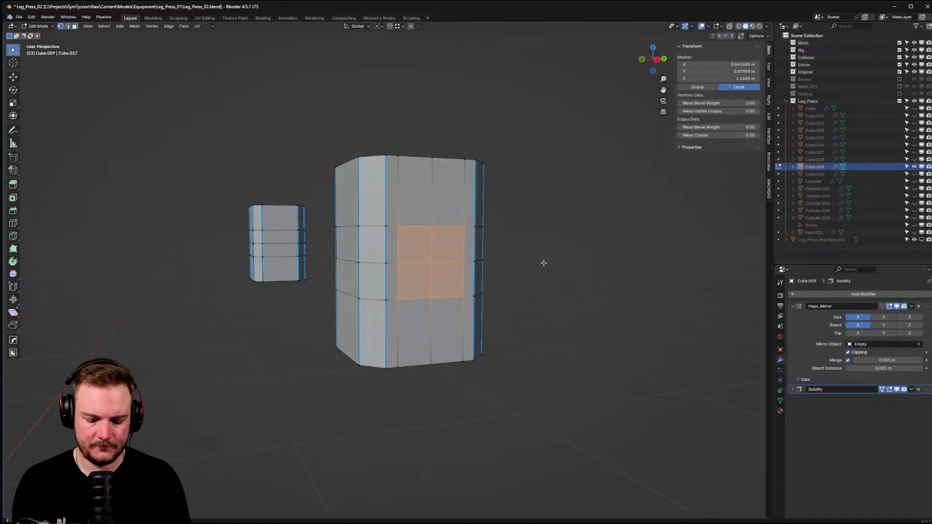
right_click(543, 262)
click(580, 262)
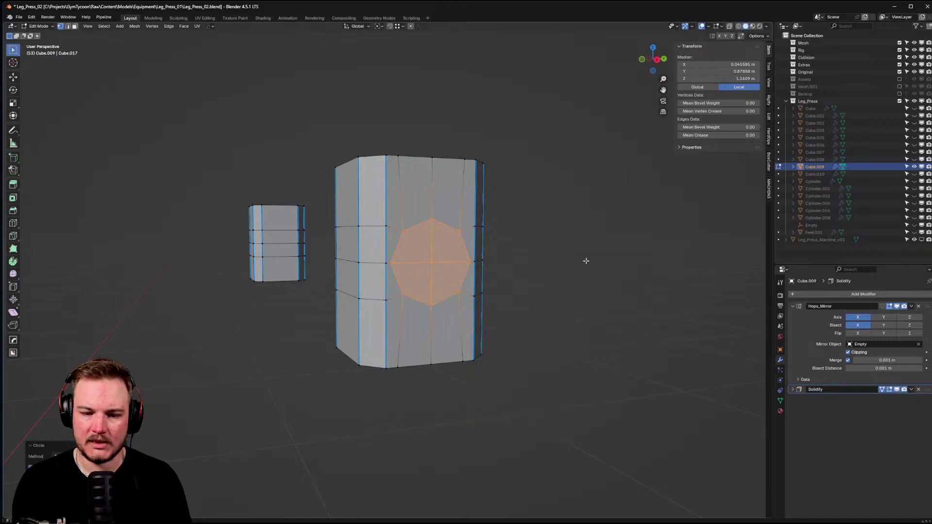
key(s)
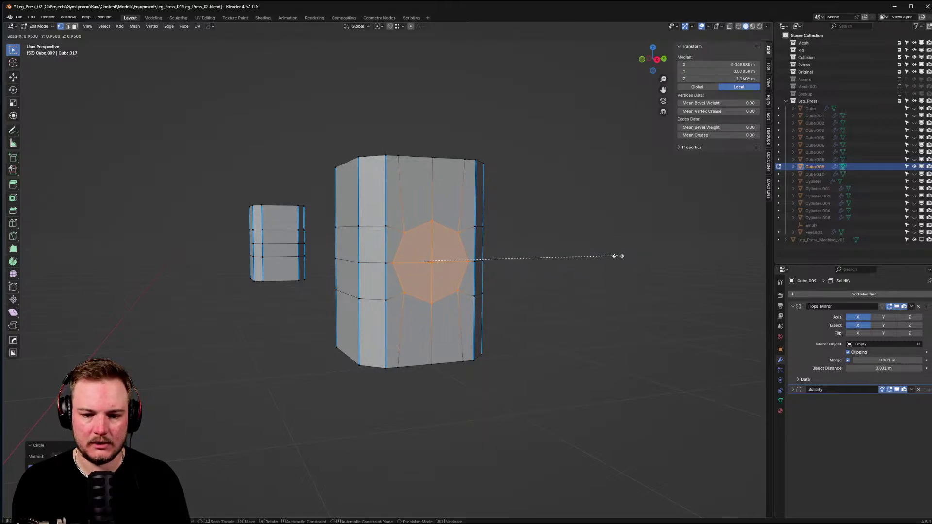
click(610, 256)
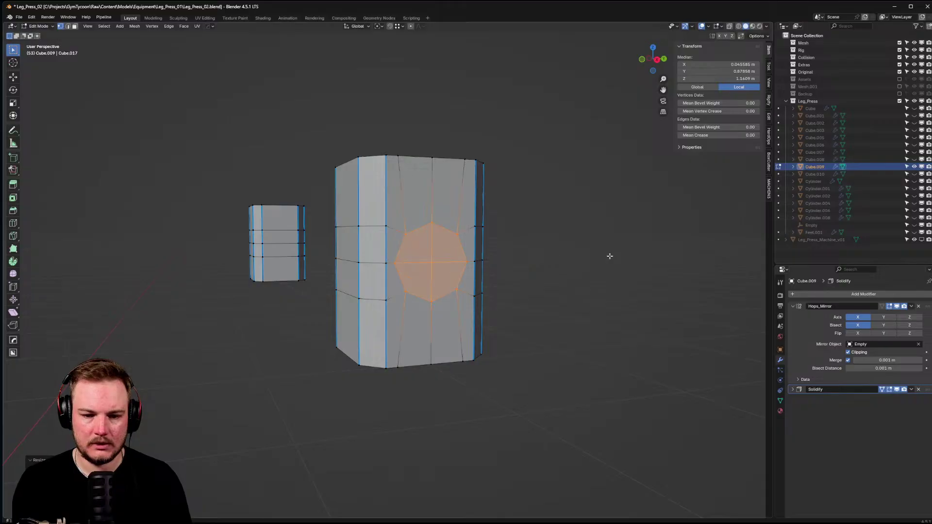
- Inset the circular faces slightly to leave a thin ring around them
key(i)
right_click(609, 256)
key(i)
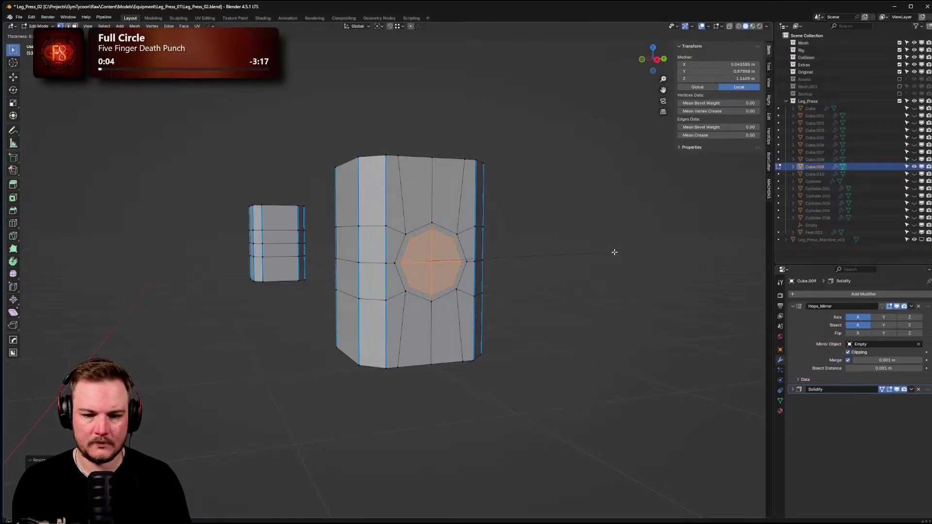
click(609, 254)
middle_drag(606, 256, 433, 72)
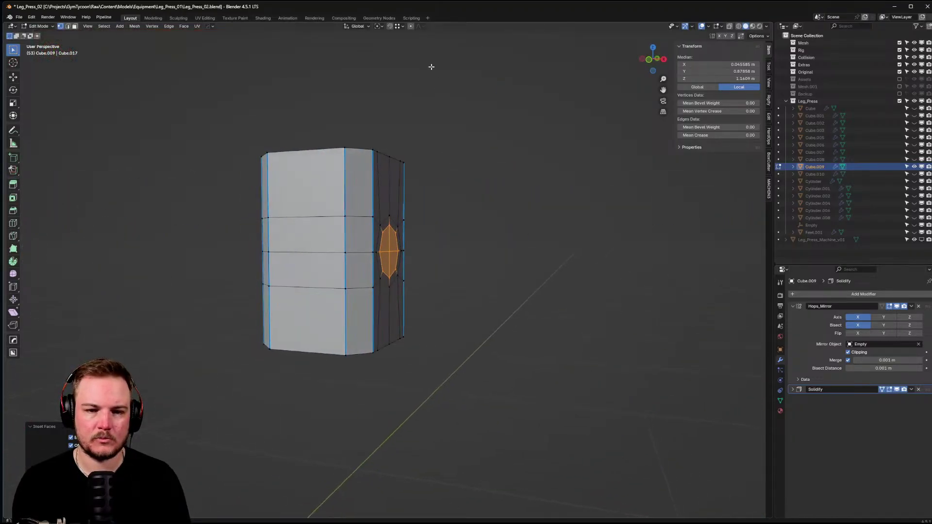
key(g)
key(x)
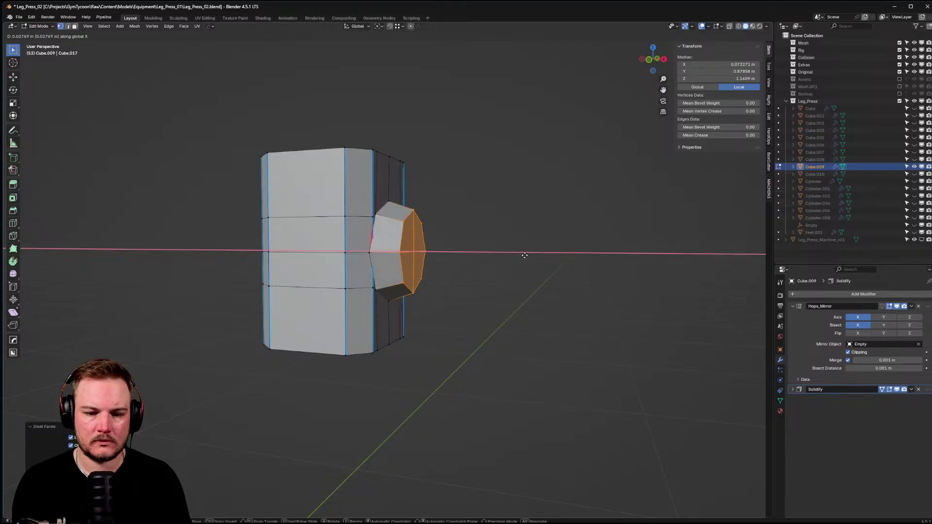
key(Escape)
middle_drag(524, 255, 503, 258)
key(g)
key(x)
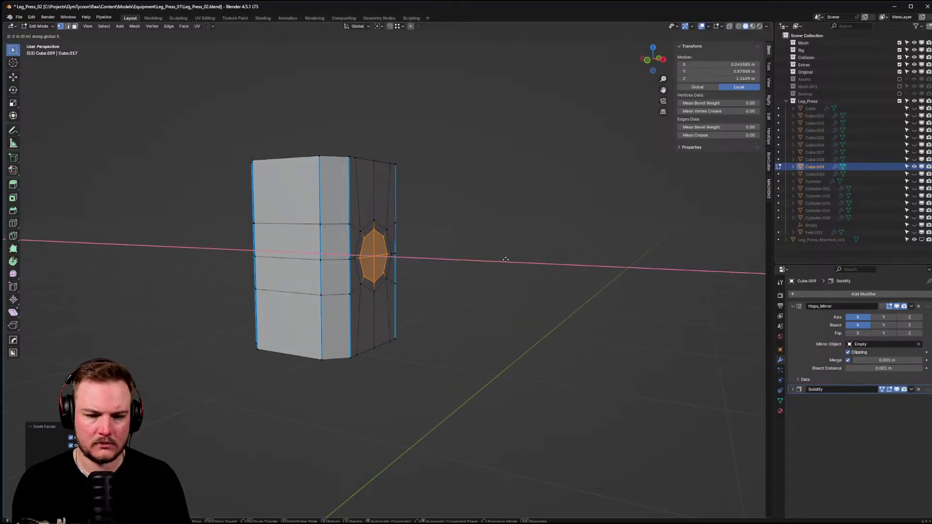
key(Escape)
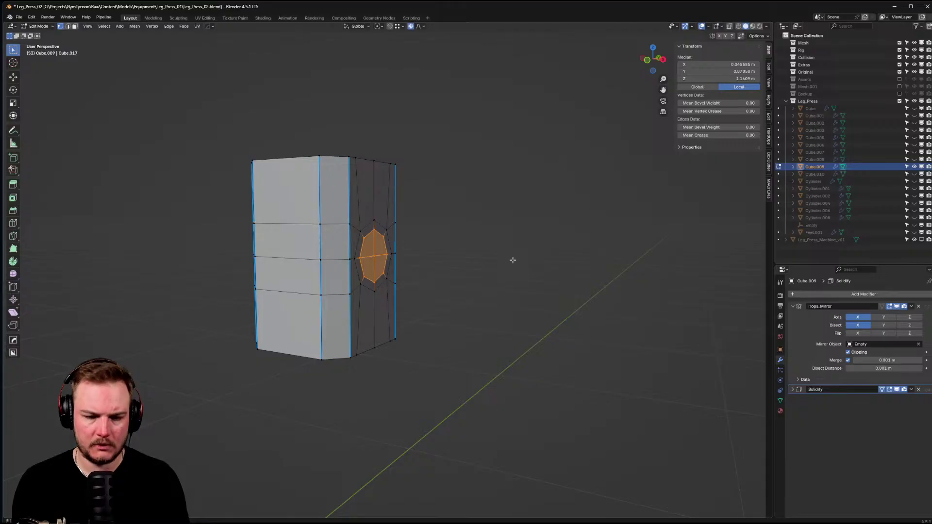
key(g)
key(x)
key(Escape)
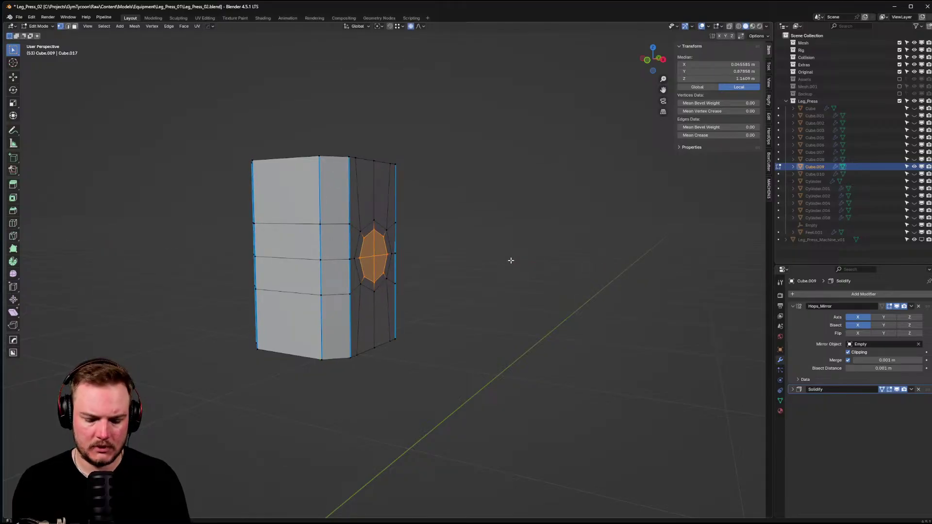
- Switch to face selection and select the four faces inside the inset circle
key(Tab)
key(Caps_Lock)
click(409, 265)
click(370, 253)
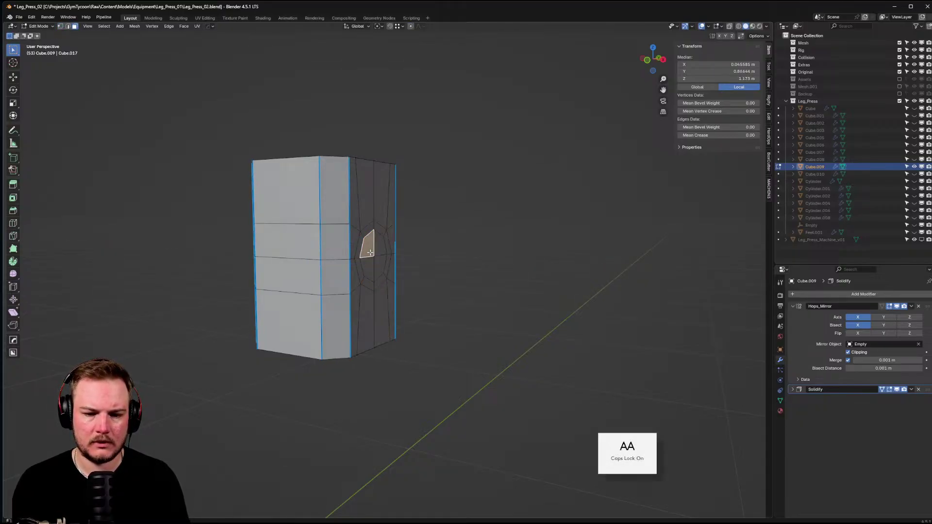
shift+click(378, 261)
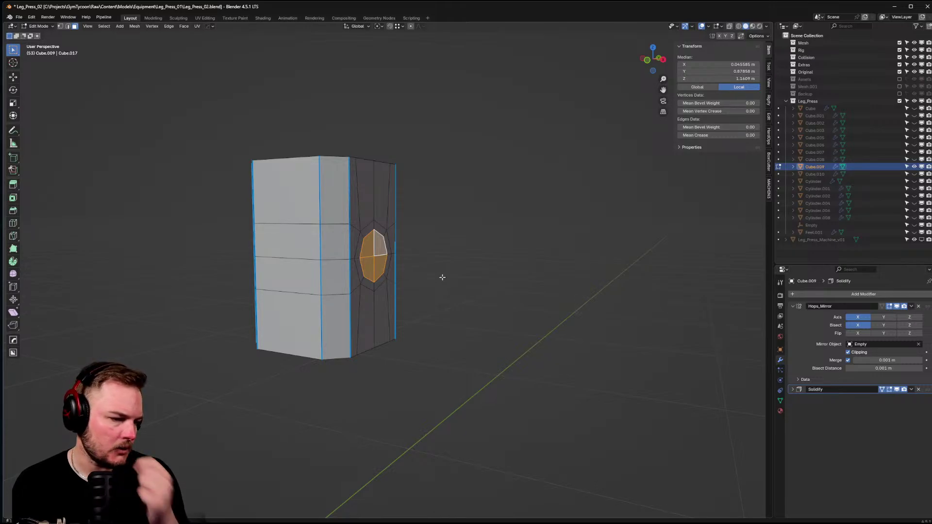
middle_drag(442, 277, 449, 285)
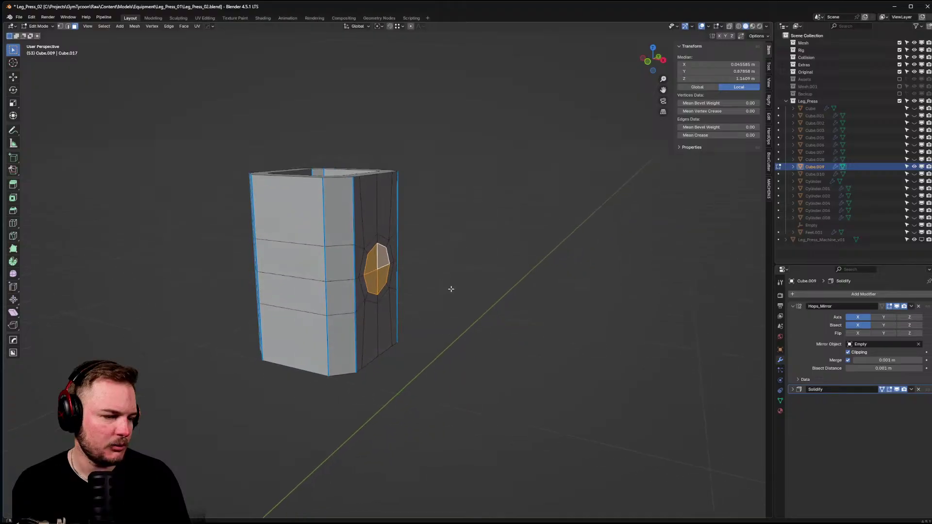
scroll(440, 269, up, 3)
key(g)
key(x)
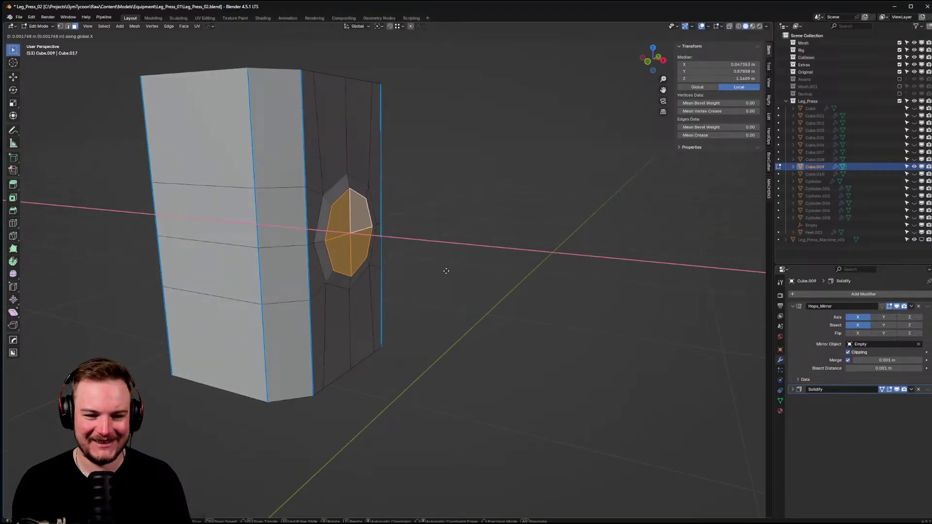
key(Escape)
middle_drag(448, 272, 449, 252)
key(g)
key(x)
key(Escape)
scroll(416, 277, down, 2)
key(g)
key(x)
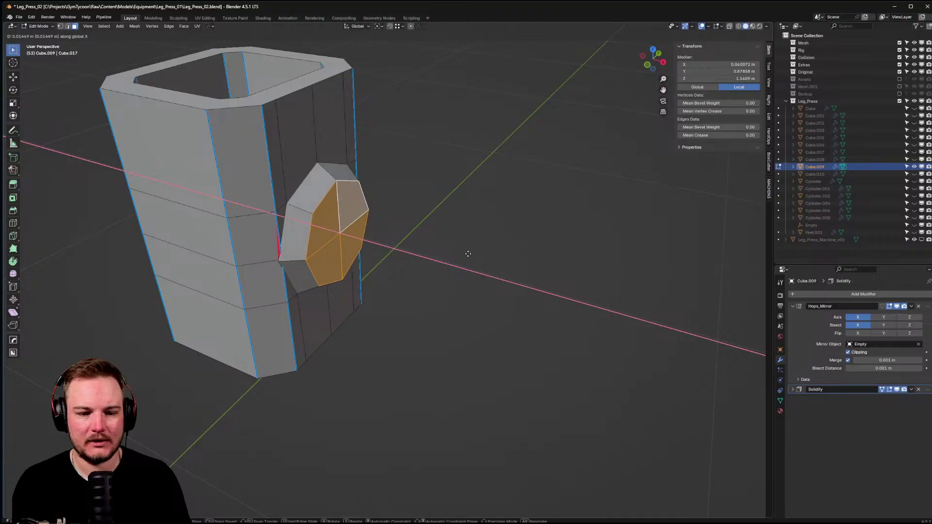
key(Escape)
- Leave Edit Mode, move the collar's Solidify modifier above its mirror modifier and apply Solidify
middle_drag(468, 254, 532, 300)
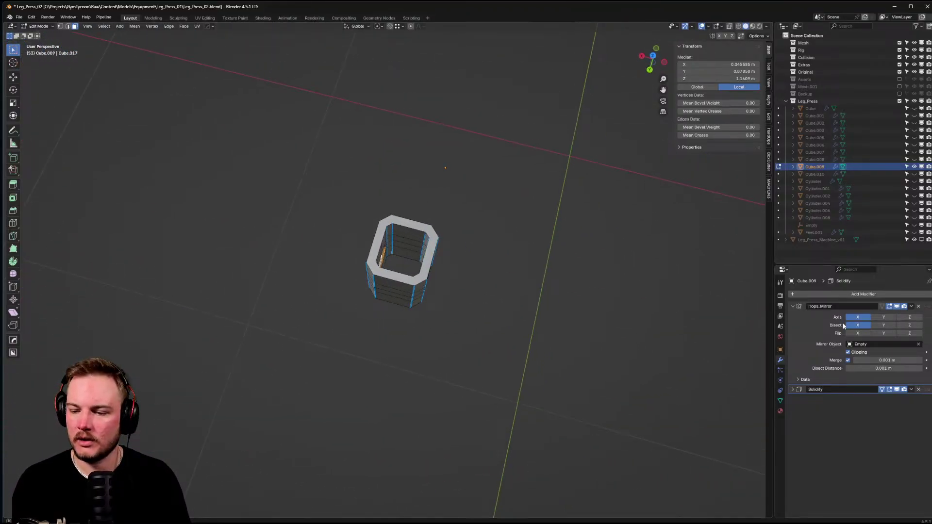
middle_drag(466, 272, 403, 259)
scroll(440, 242, up, 3)
key(Tab)
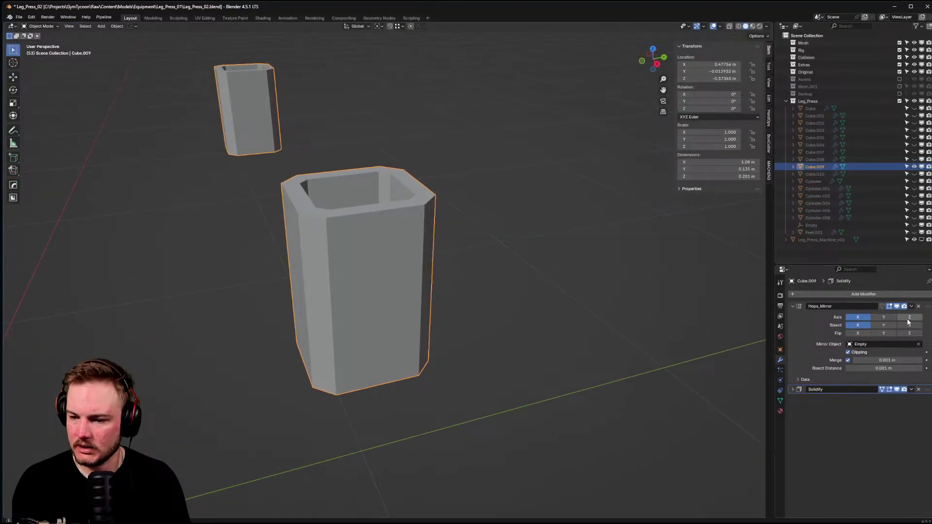
drag(927, 390, 904, 311)
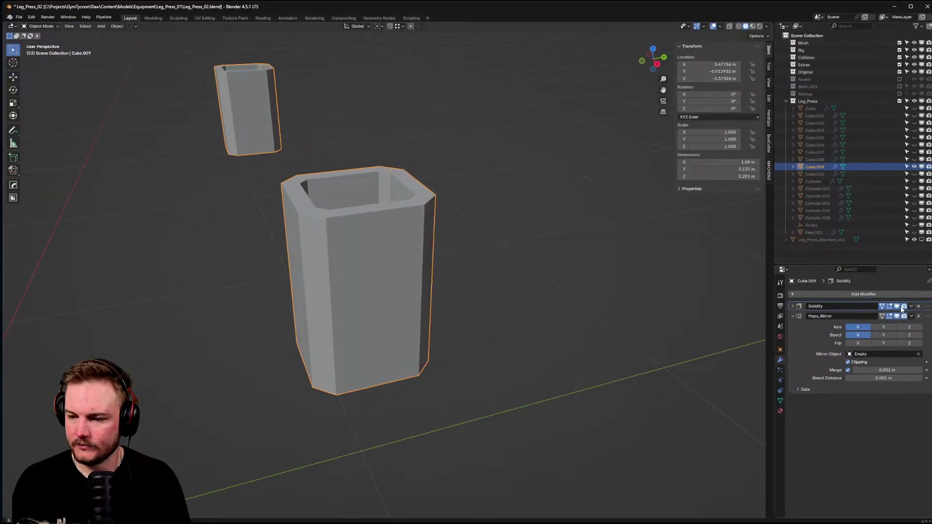
click(897, 306)
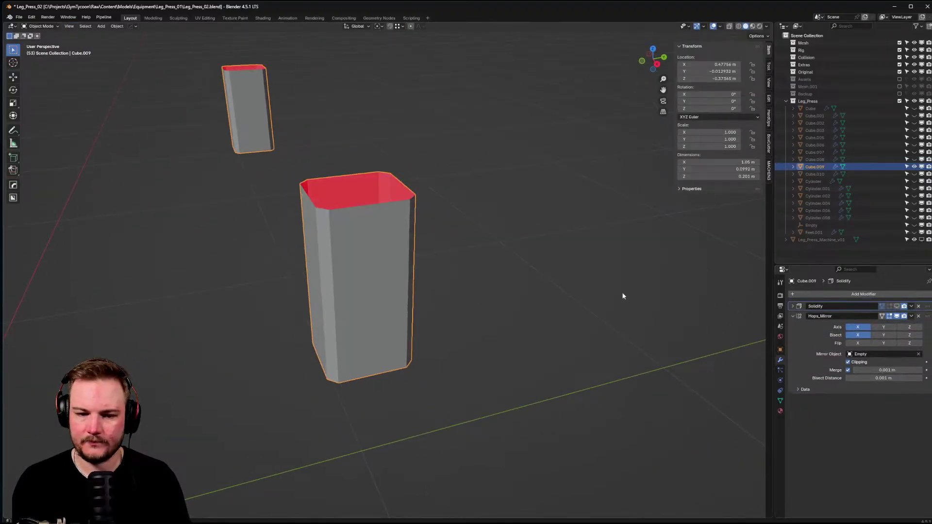
click(896, 308)
click(911, 306)
click(888, 315)
- Dissolve the crossing edges inside the circle on the collar's inner wall
mouse_move(427, 291)
middle_down()
mouse_move(387, 275)
mouse_move(413, 310)
mouse_move(476, 312)
middle_up()
key(Tab)
click(388, 299)
middle_drag(429, 270, 444, 279)
scroll(441, 286, up, 7)
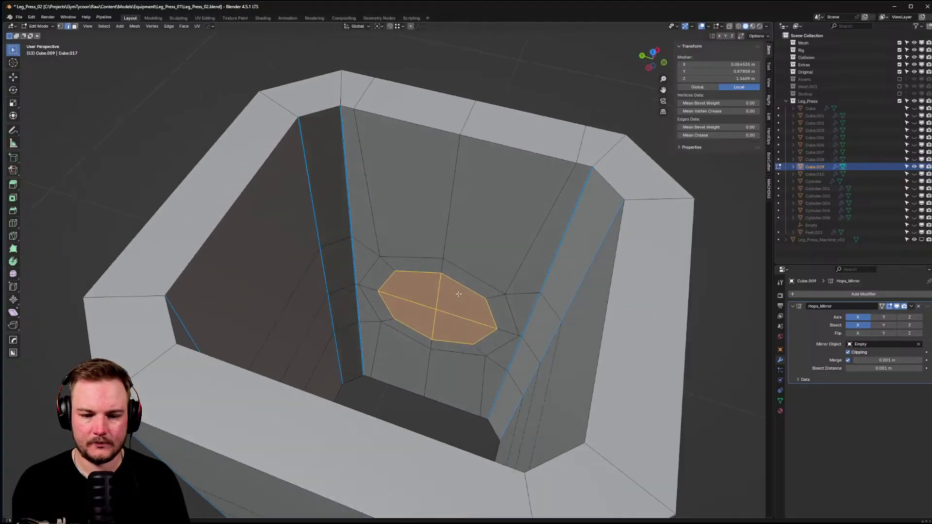
click(439, 304)
key(c)
mouse_move(437, 306)
mouse_down()
mouse_move(389, 262)
mouse_move(393, 317)
mouse_move(432, 335)
mouse_move(494, 311)
mouse_move(488, 334)
mouse_up()
alt+click(461, 312)
key(ctrl+x)
- Dissolve the inner circle outline, the ring's upper edges and the horizontal loops on the collar's inner wall
alt+click(401, 257)
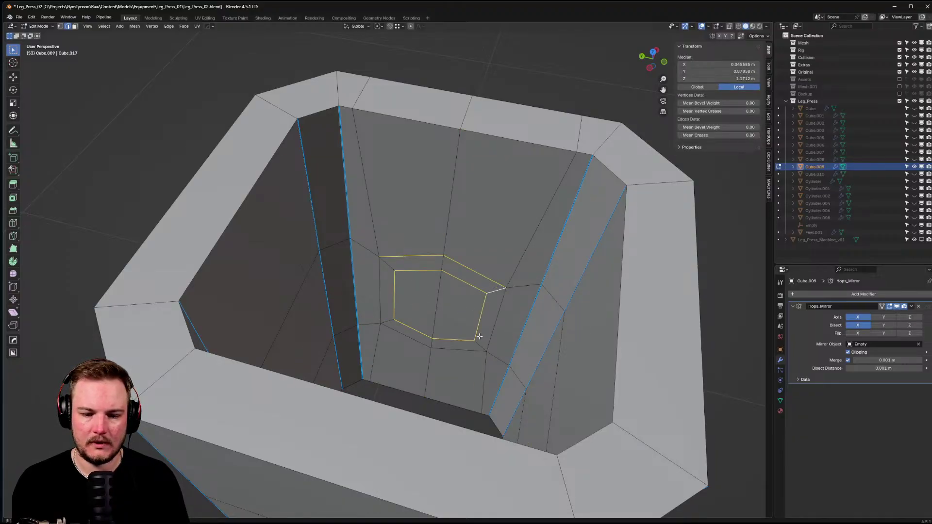
alt+shift+click(523, 288)
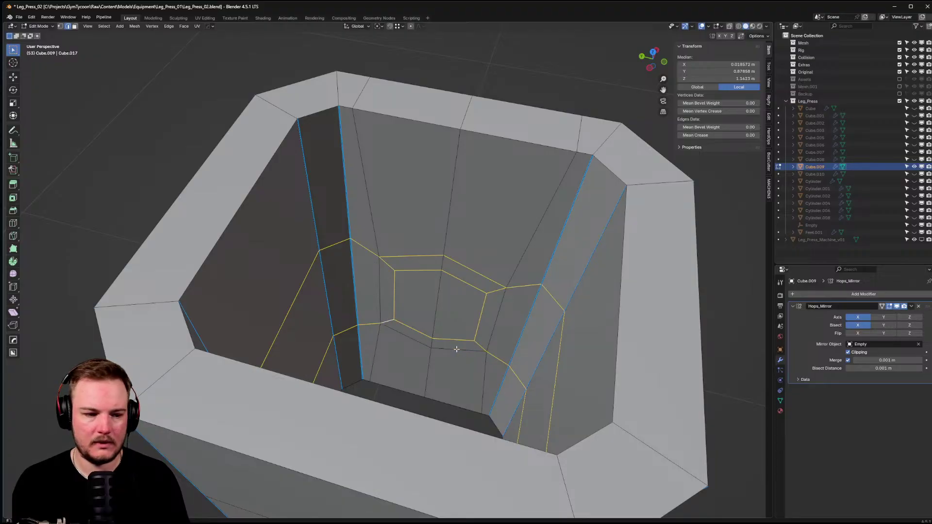
key(ctrl+x)
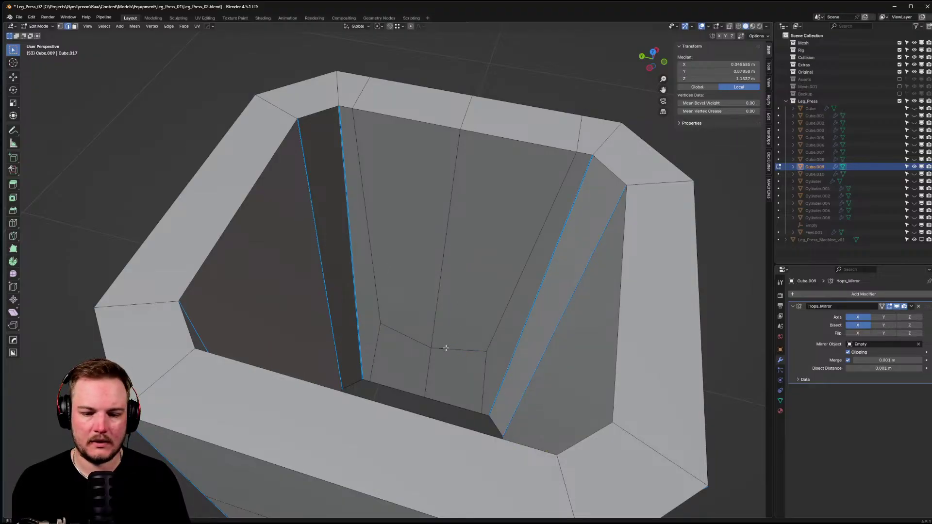
key(alt+a)
- Select the four circular faces on the collar's outer side and move them outward about 0.009 m along X
middle_drag(462, 316, 495, 283)
scroll(320, 289, down, 4)
scroll(420, 297, up, 3)
click(452, 287)
key(ctrl+l)
key(g)
key(x)
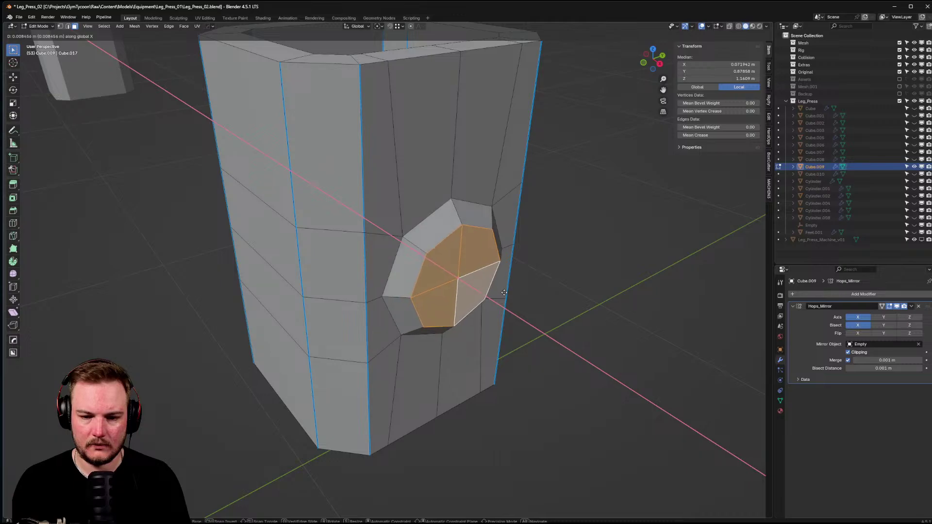
click(504, 293)
- Switch to the front view with the collar's raised circular faces in frame
key(KP_3)
scroll(511, 277, down, 5)
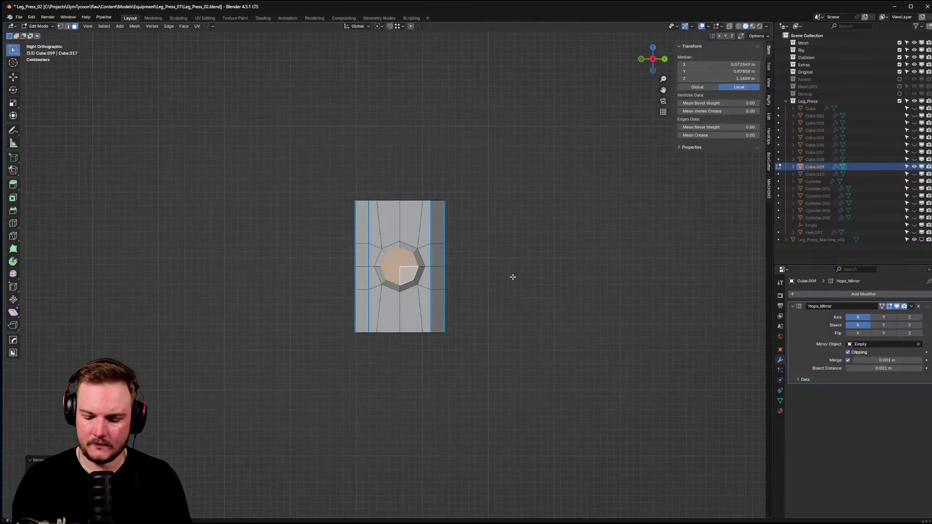
key(KP_1)
shift+middle_drag(501, 266, 449, 285)
key(r)
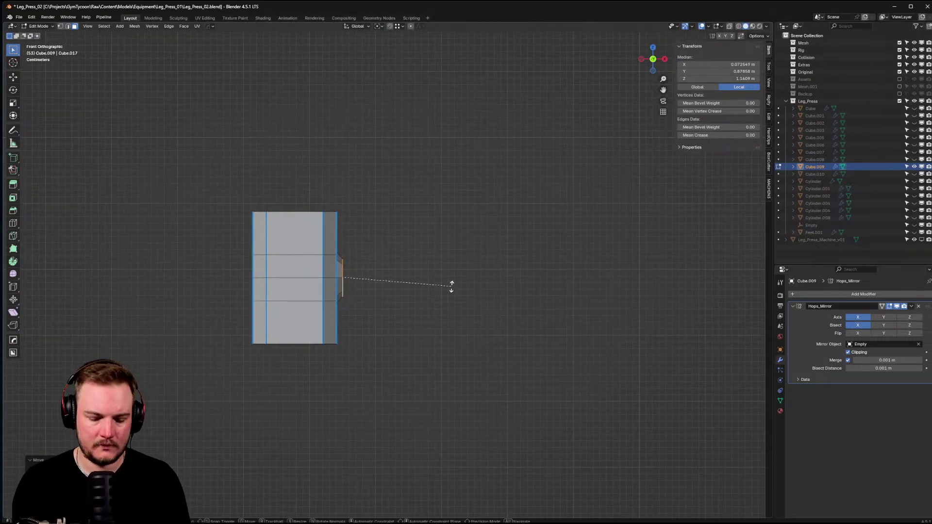
key(z)
key(Escape)
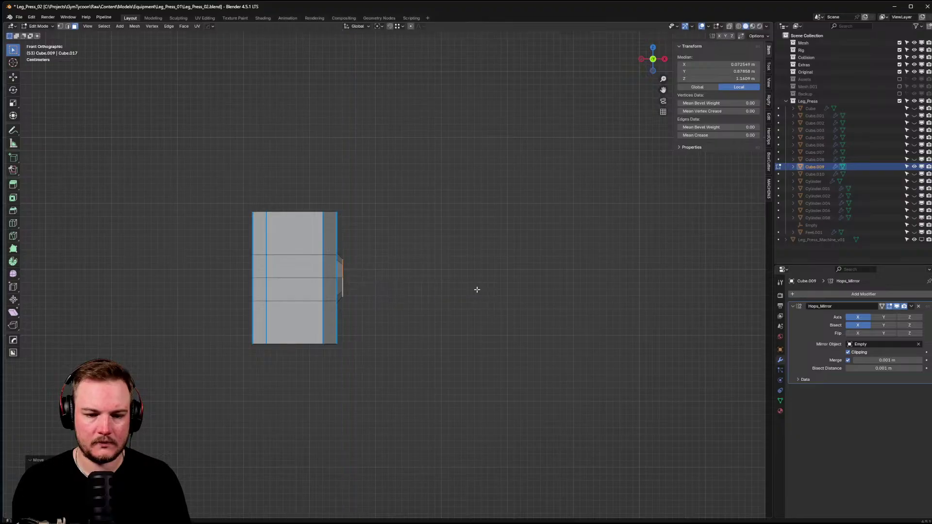
key(g)
key(x)
key(Escape)
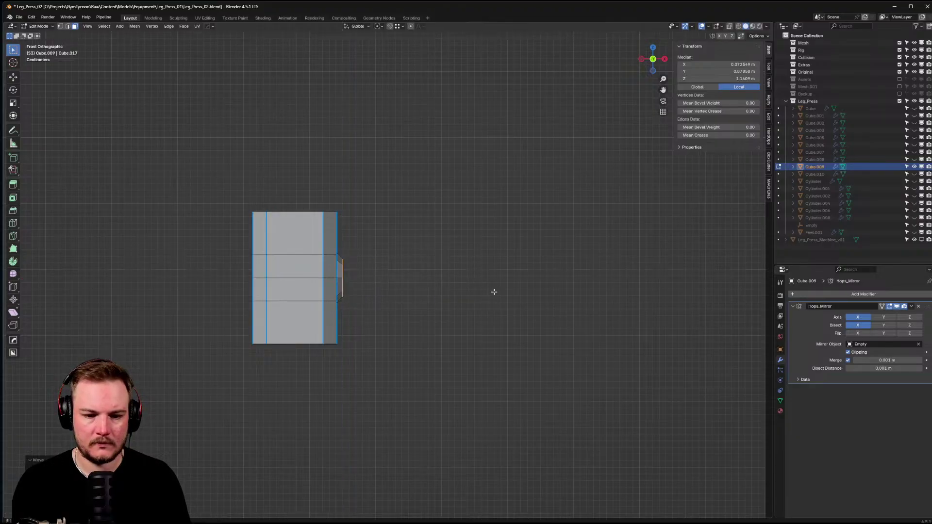
- Extrude the circular faces about 0.25 m outward as a peg and tilt and raise its end so it angles upward
key(e)
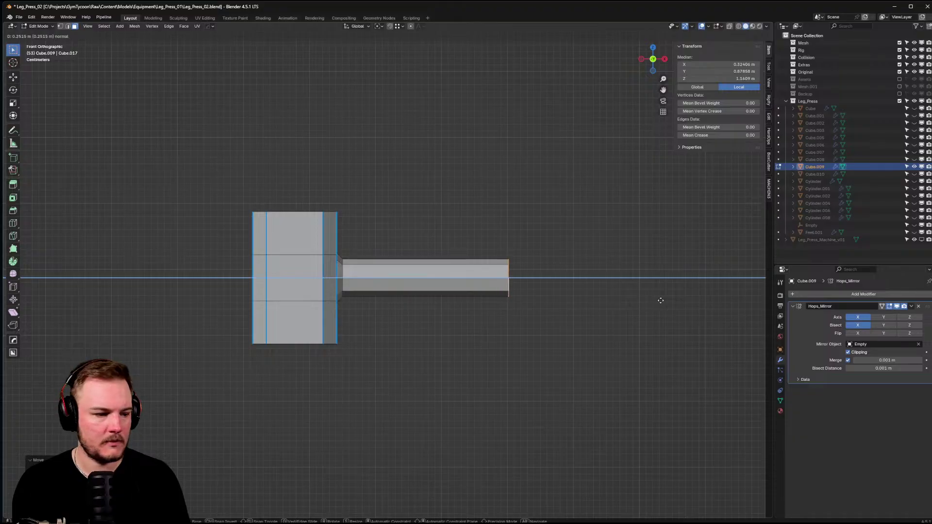
click(661, 301)
key(r)
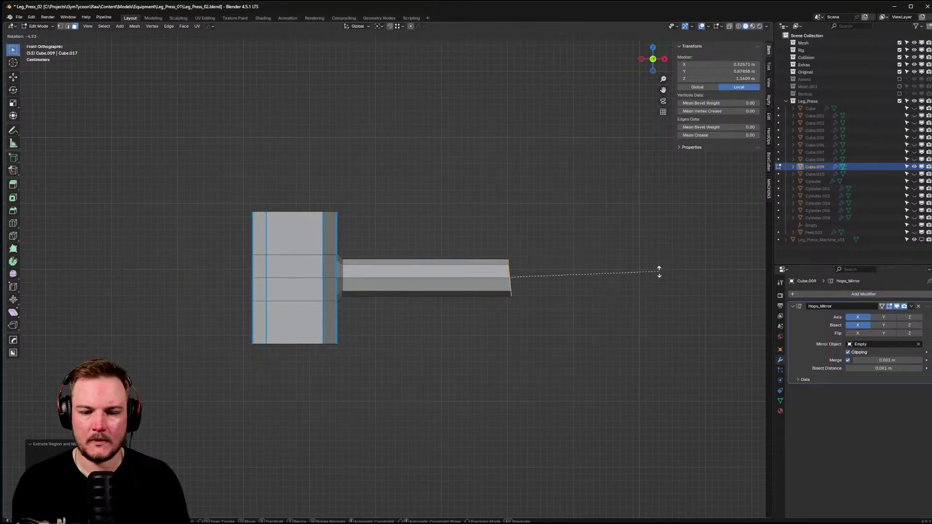
click(660, 259)
key(g)
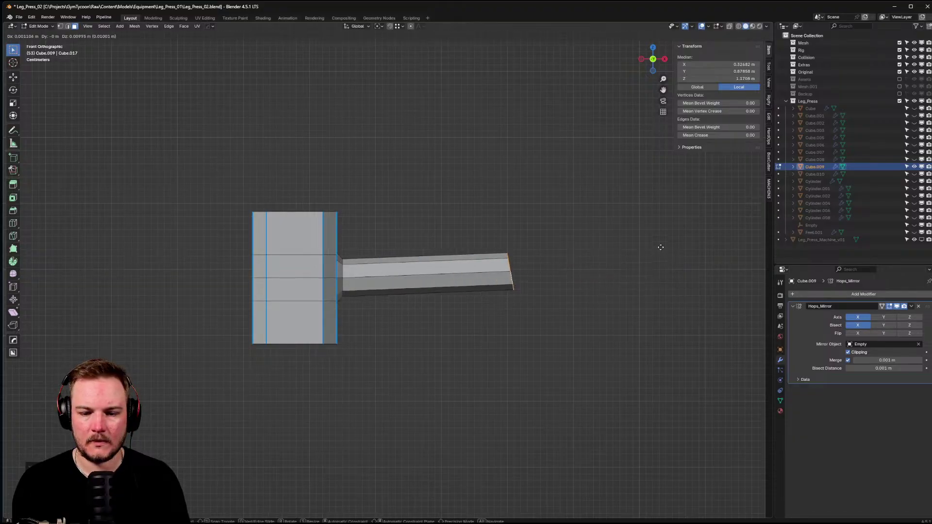
click(656, 224)
- Exit Edit Mode and unhide the rest of the leg press
middle_drag(537, 260, 372, 286)
key(Tab)
key(alt+h)
scroll(484, 296, down, 5)
scroll(372, 287, up, 5)
- Slide the outer end of the old separate peg inward to shorten it
click(293, 264)
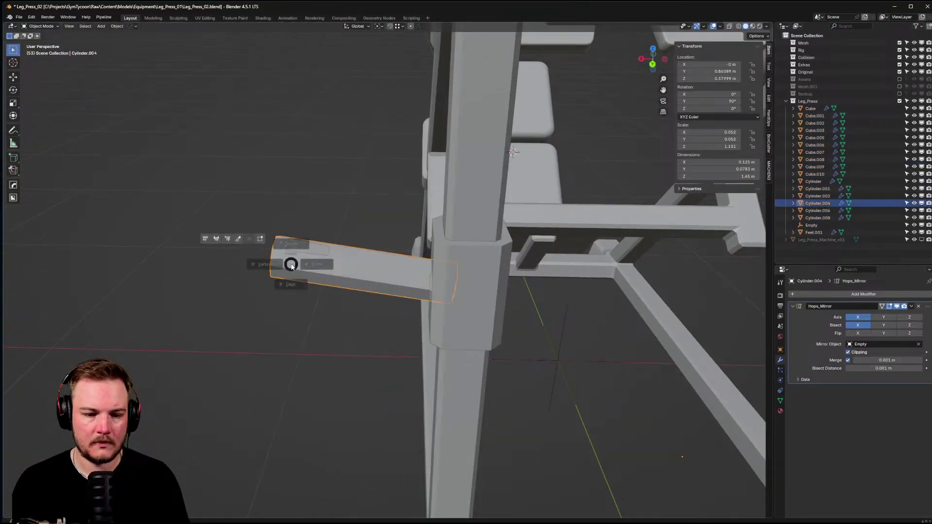
key(Tab)
key(alt+z)
drag(224, 199, 290, 334)
key(alt+z)
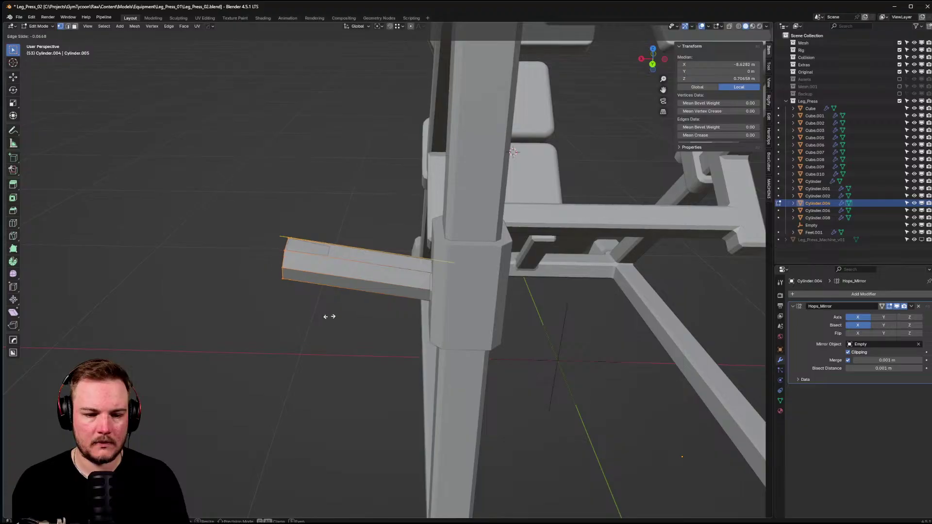
key(ctrl+Tab)
click(324, 334)
click(324, 338)
- Delete the old separate peg that overlaps the collar's new peg
click(380, 270)
middle_drag(366, 301, 464, 289)
key(x)
click(440, 290)
click(440, 293)
- Select the collar's whole mesh, including its peg, and set the edges' mean bevel weight to 0
scroll(439, 292, up, 5)
scroll(444, 286, up, 2)
key(ctrl+Tab)
click(479, 304)
scroll(464, 289, up, 2)
text(a)
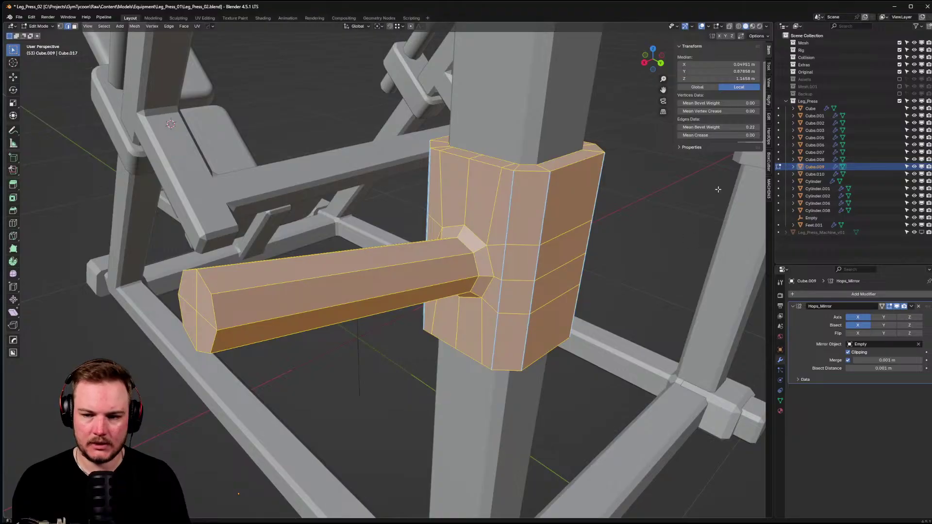
text(0)
key(Return)
mouse_move(369, 228)
middle_down()
mouse_move(393, 233)
mouse_move(416, 217)
mouse_move(374, 225)
mouse_move(374, 234)
middle_up()
key(Tab)
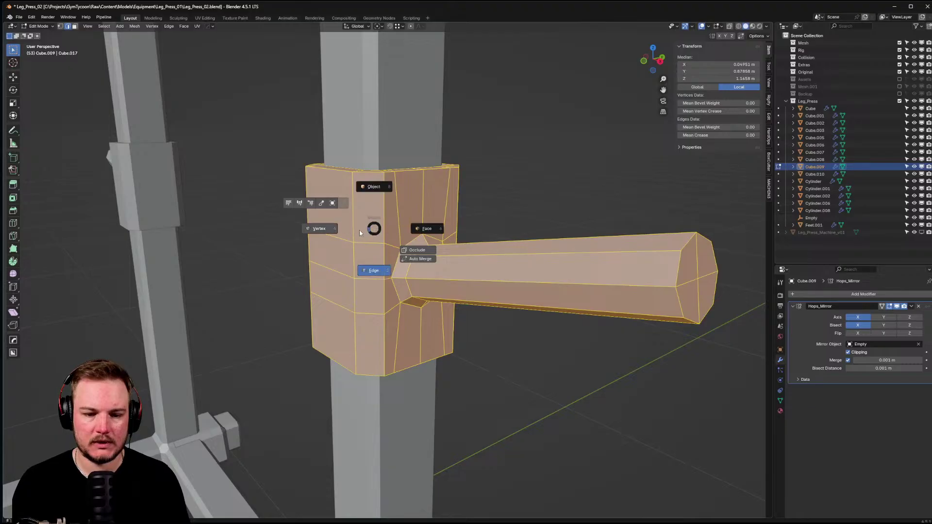
- Slide the selected section of the collar's upper edge loop, away from the peg, up into the top rim
click(335, 241)
middle_drag(334, 250, 282, 283)
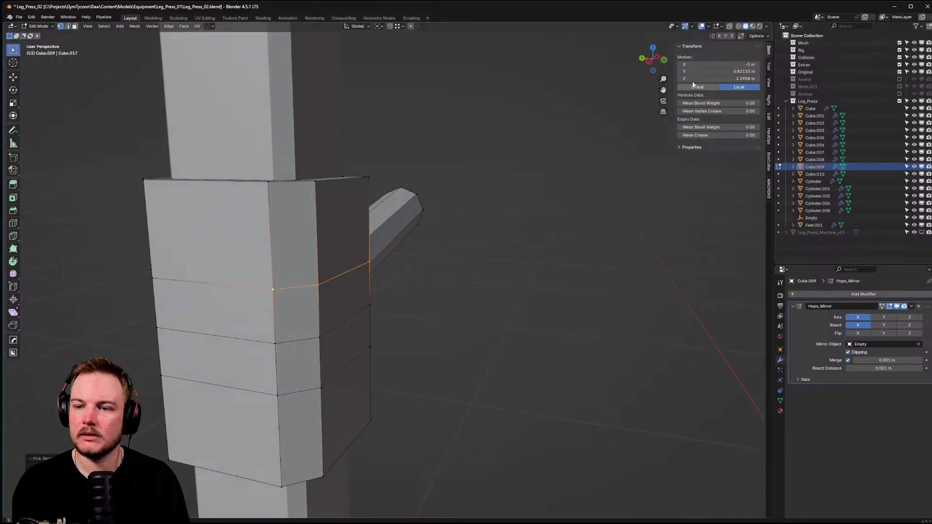
key(g)
key(g)
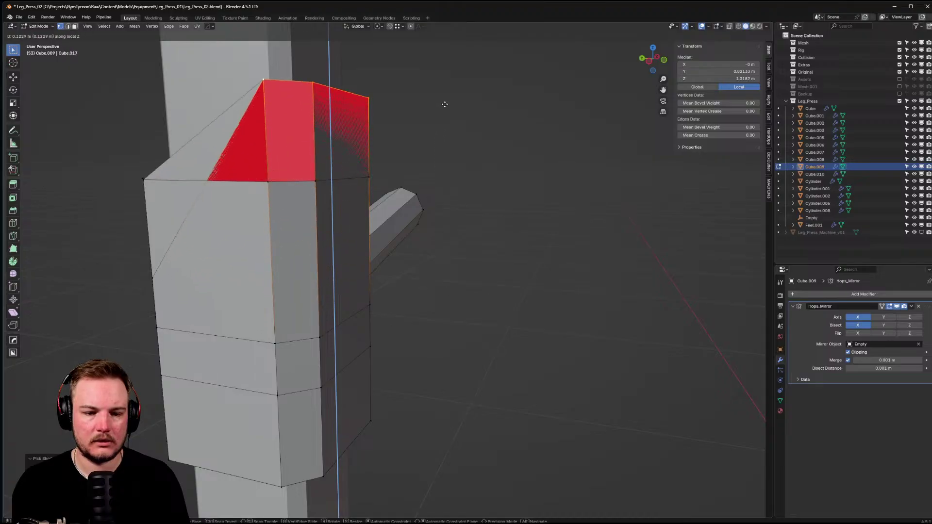
click(446, 411)
- Slide the extra top-rim vertices above the peg outward into the two neighbouring corners of the collar
middle_drag(445, 411, 403, 363)
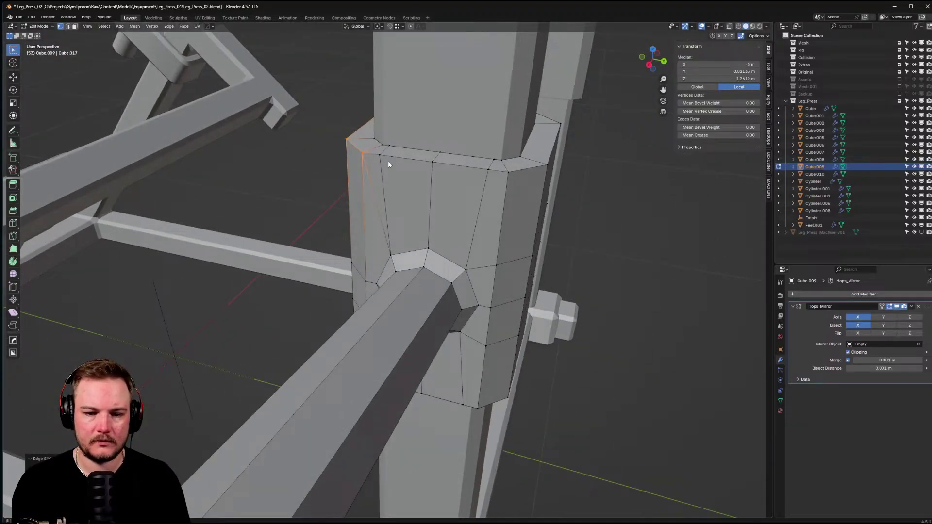
click(392, 148)
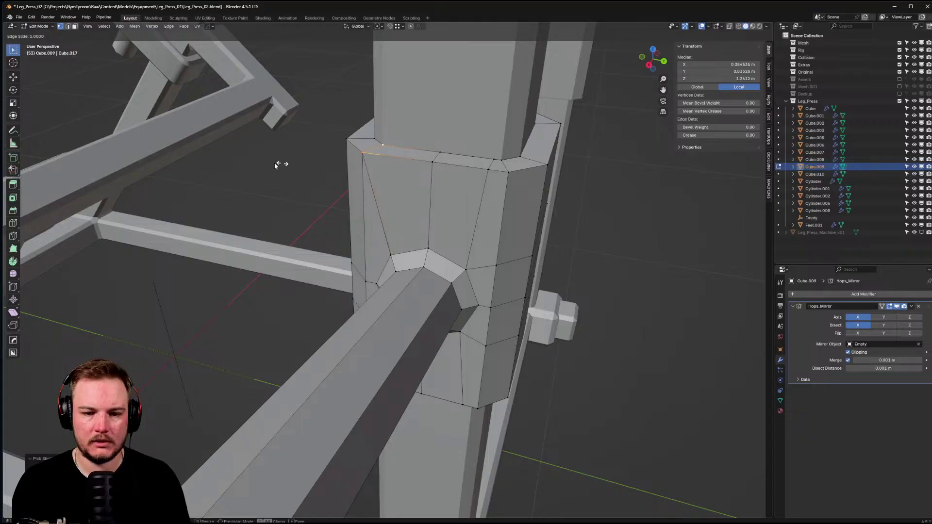
ctrl+click(486, 172)
key(g)
key(g)
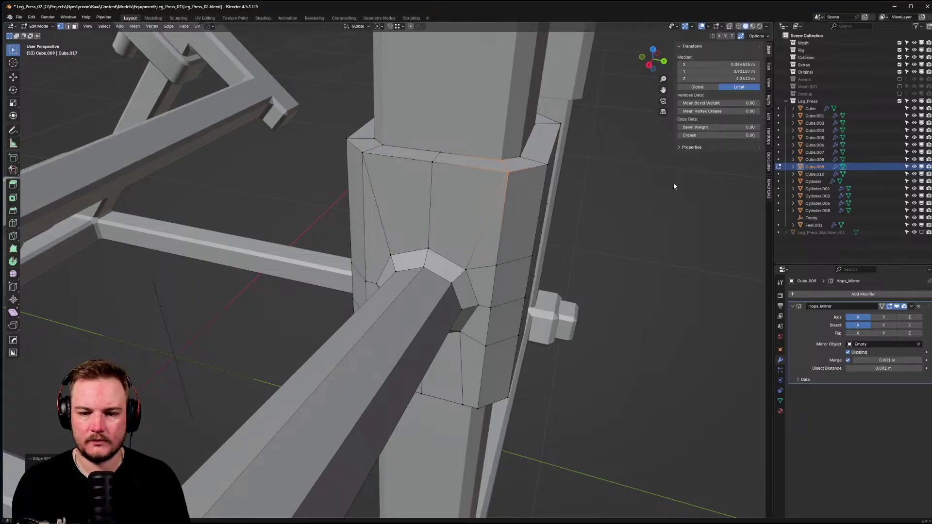
click(674, 182)
- Slide the remaining section of the collar's upper horizontal edge loop up into the top rim
middle_drag(674, 182, 593, 223)
scroll(593, 223, up, 3)
click(445, 225)
scroll(471, 228, up, 4)
middle_drag(389, 226, 385, 226)
ctrl+click(403, 223)
ctrl+click(456, 225)
key(g)
key(g)
click(502, 28)
- Try to select the collar's lower horizontal edge loop around its rear faces
middle_drag(400, 157, 435, 240)
click(452, 250)
middle_drag(498, 307, 432, 324)
ctrl+click(395, 319)
ctrl+click(361, 319)
click(335, 324)
key(ctrl+z)
alt+click(369, 324)
scroll(444, 316, up, 2)
scroll(443, 319, down, 3)
click(418, 319)
scroll(418, 319, up, 3)
ctrl+click(543, 327)
middle_drag(543, 327, 457, 329)
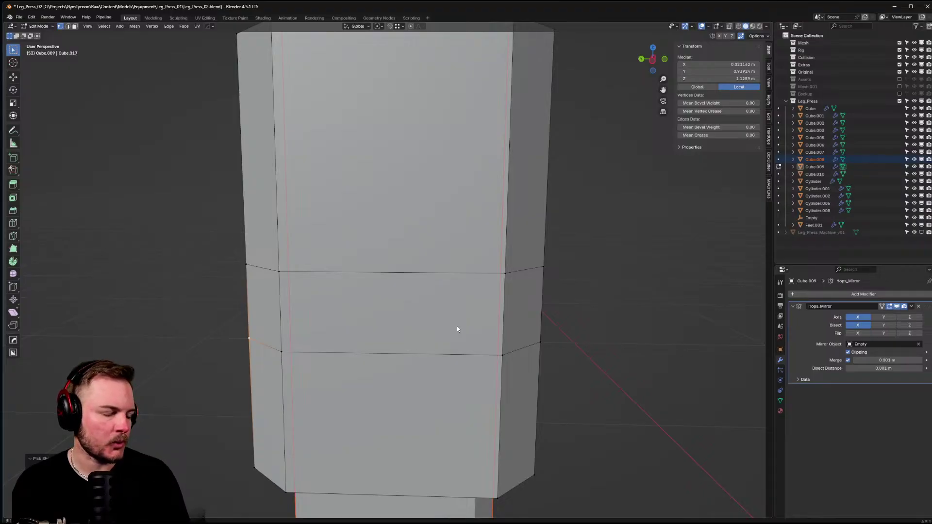
- Select the collar's lower horizontal edge loop and slide it down into the bottom rim
middle_drag(456, 325, 468, 323)
scroll(468, 324, down, 3)
middle_drag(418, 339, 435, 342)
key(grave)
key(grave)
middle_drag(395, 311, 455, 314)
click(367, 309)
middle_drag(367, 309, 396, 315)
middle_drag(493, 318, 393, 322)
ctrl+click(447, 344)
key(slash)
ctrl+click(433, 351)
ctrl+click(403, 328)
ctrl+click(327, 321)
key(g)
key(g)
click(363, 313)
- Slide the extra bottom-rim vertices below the peg outward into the two neighbouring corners of the collar
click(390, 311)
key(g)
key(g)
click(194, 311)
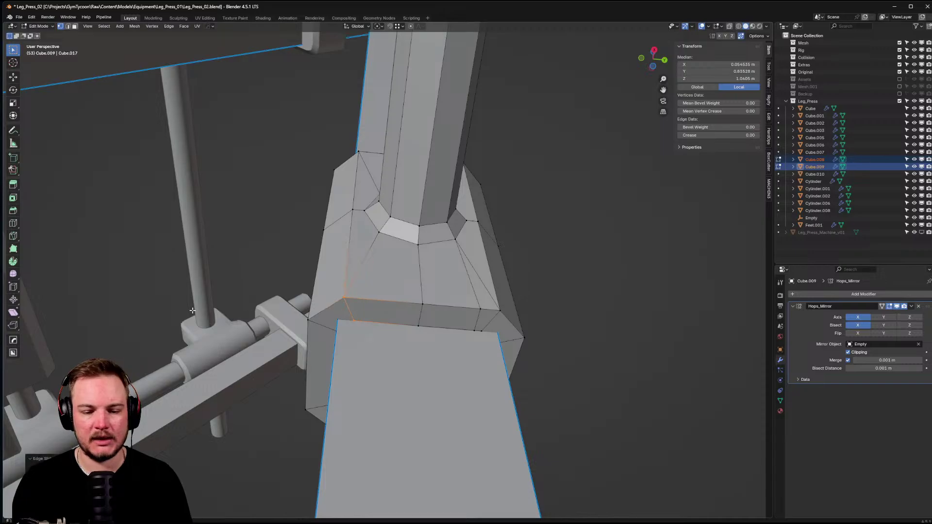
click(486, 313)
key(g)
key(g)
click(609, 357)
- Return to Object Mode and isolate the collar by hiding all other parts of the leg press
middle_drag(610, 357, 416, 270)
key(ctrl+Tab)
click(358, 273)
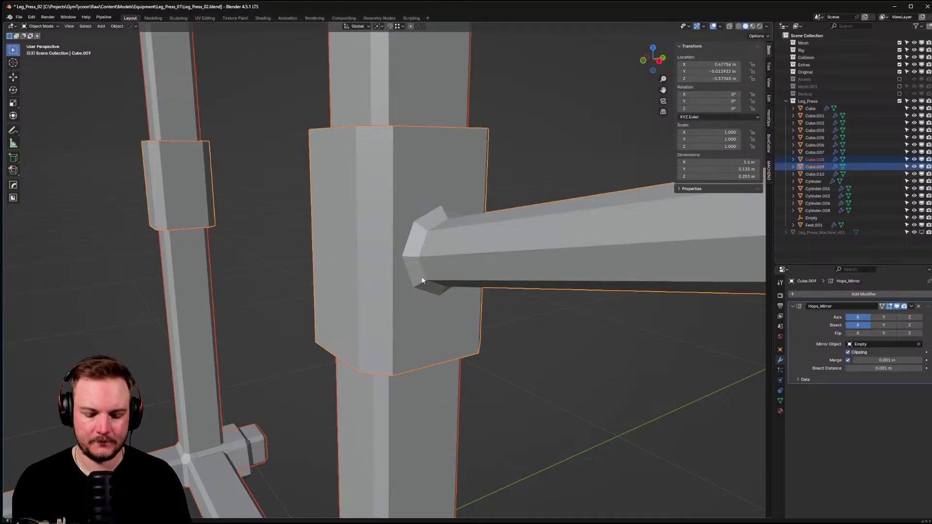
click(445, 263)
key(shift+h)
middle_drag(445, 263, 514, 285)
- Apply smooth shading by angle at 60° to the collar object
key(ctrl+Tab)
click(450, 273)
middle_drag(450, 273, 397, 272)
key(Tab)
scroll(391, 261, up, 4)
right_click(391, 246)
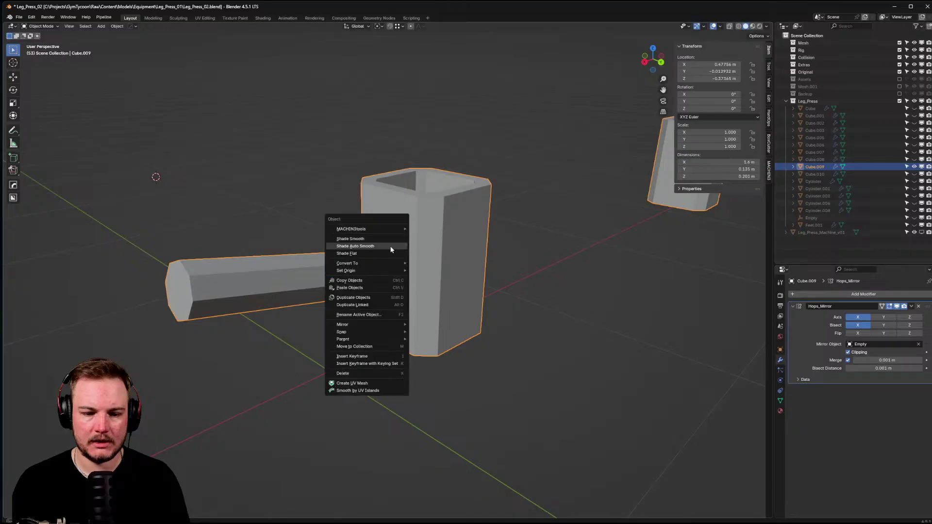
key(q)
click(429, 173)
- Mark the inner and outer edge loops around the peg's flared base as sharp
middle_drag(429, 173, 396, 275)
key(Tab)
click(402, 273)
alt+click(396, 238)
alt+click(395, 244)
right_click(380, 269)
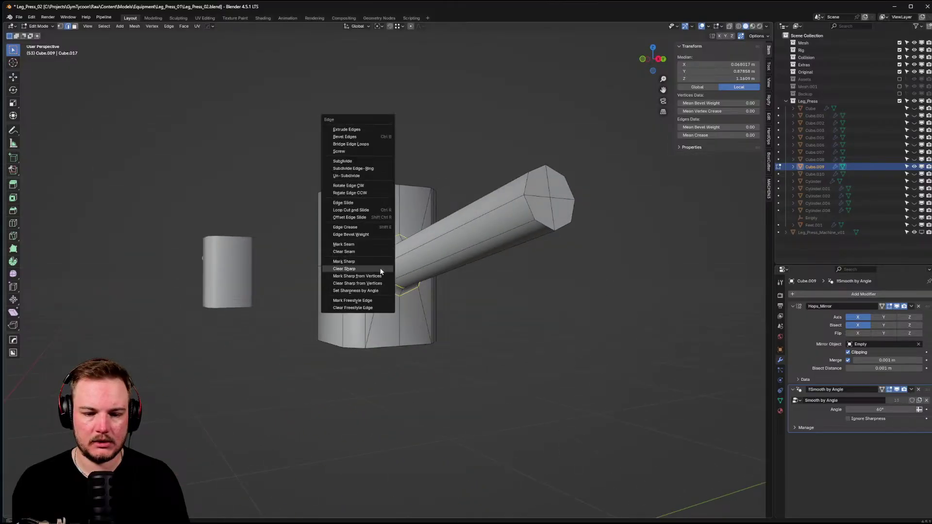
click(380, 267)
key(Tab)
click(409, 247)
- Try a Weighted Normal modifier with Keep Sharp on the collar, then undo it
middle_drag(578, 327, 459, 272)
key(q)
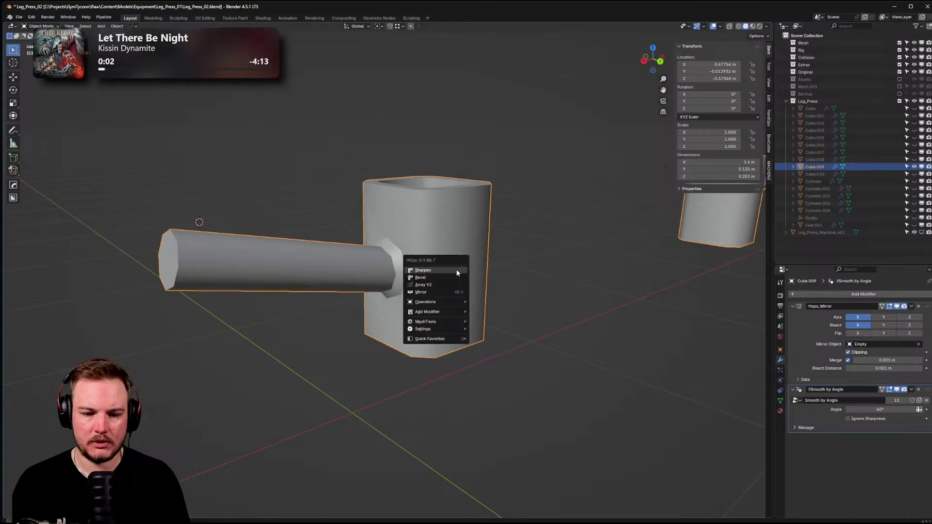
mouse_move(445, 302)
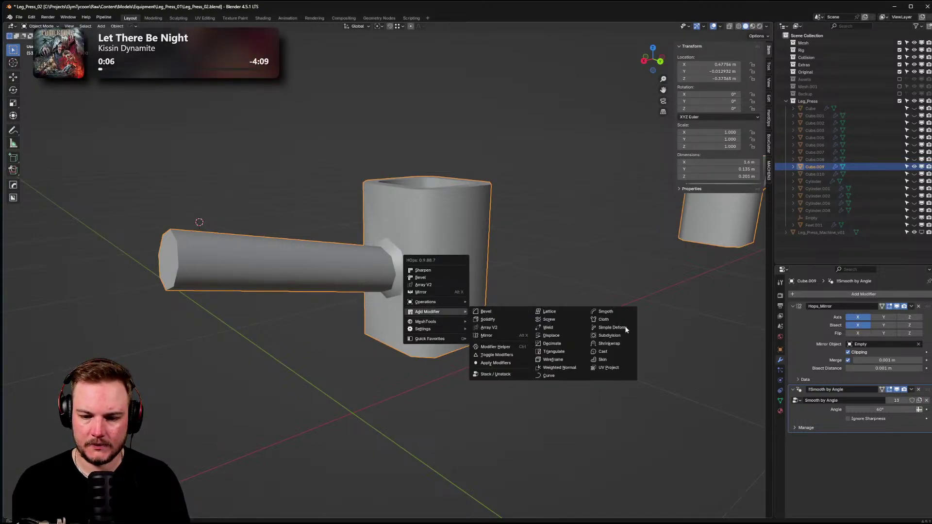
click(562, 367)
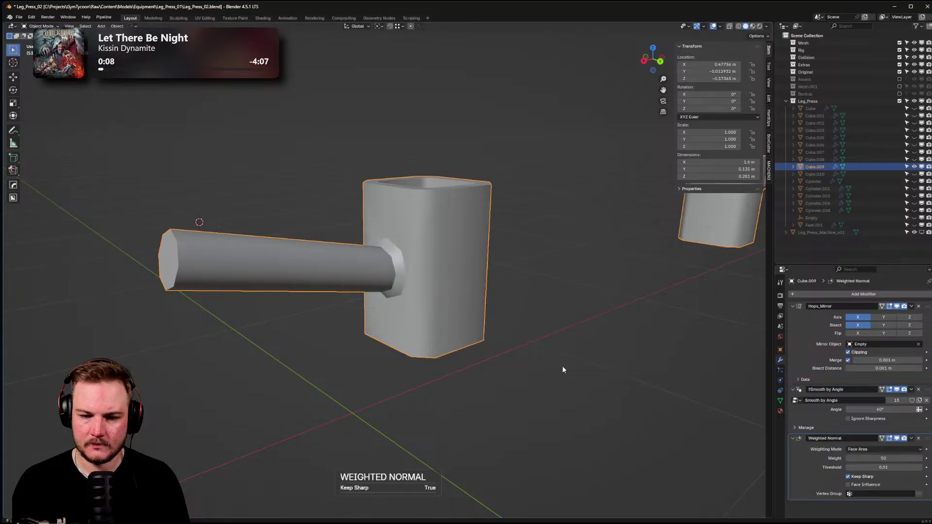
middle_drag(562, 366, 506, 256)
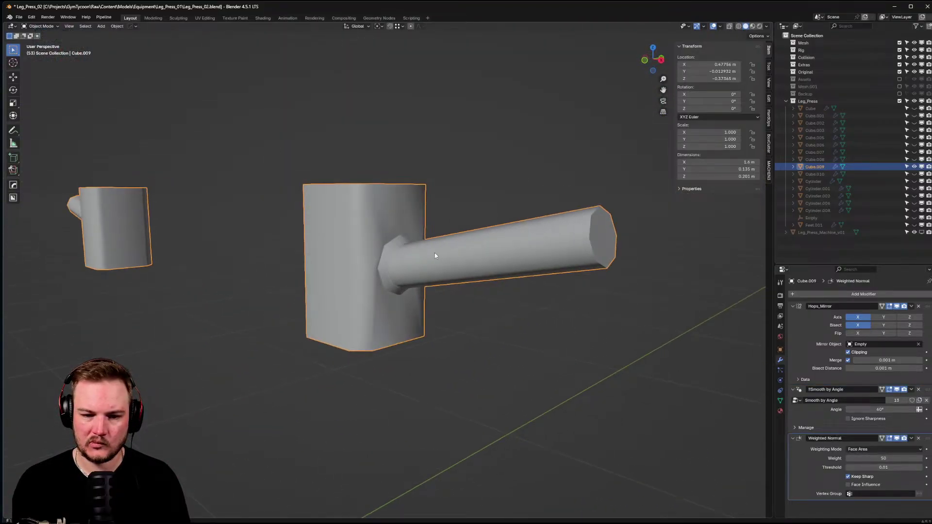
key(ctrl+z)
- Mark all vertical corner edges around the collar as sharp and return to Object Mode
key(Tab)
alt+click(399, 291)
click(373, 258)
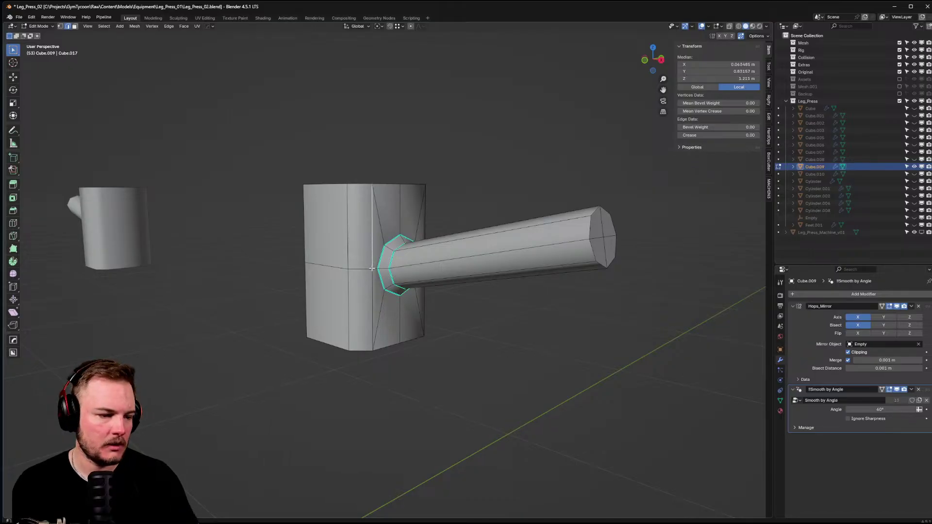
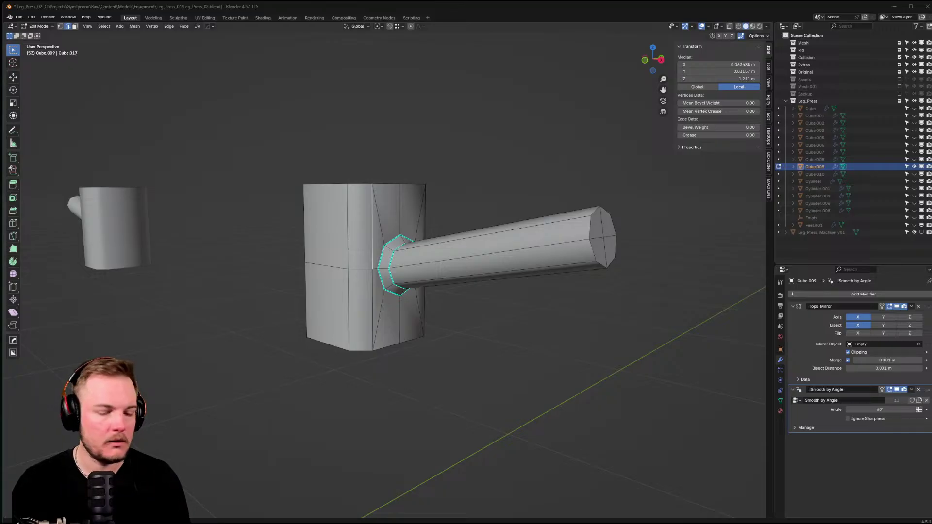
middle_drag(286, 250, 429, 239)
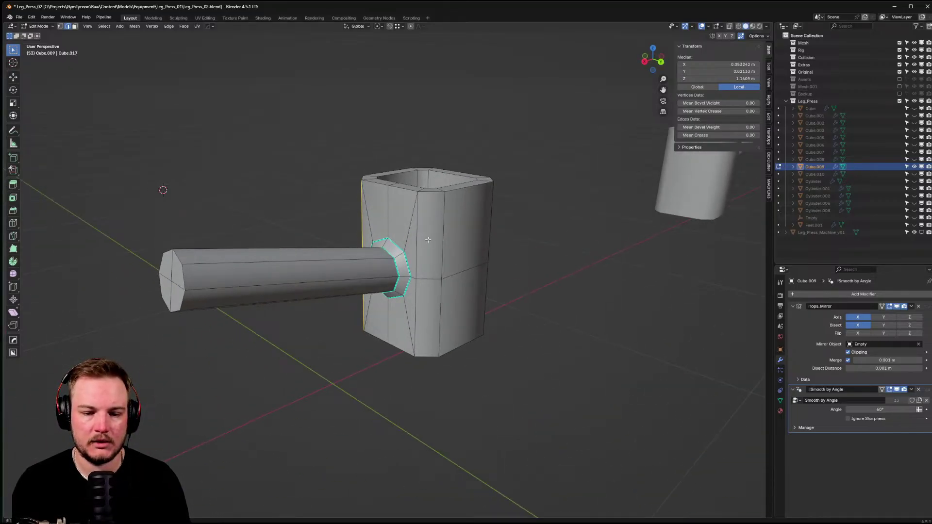
middle_drag(450, 287, 365, 273)
shift+click(382, 272)
shift+click(384, 321)
shift+click(412, 285)
middle_drag(412, 329, 323, 314)
shift+click(388, 335)
shift+click(390, 262)
shift+click(413, 281)
shift+click(410, 329)
right_click(410, 328)
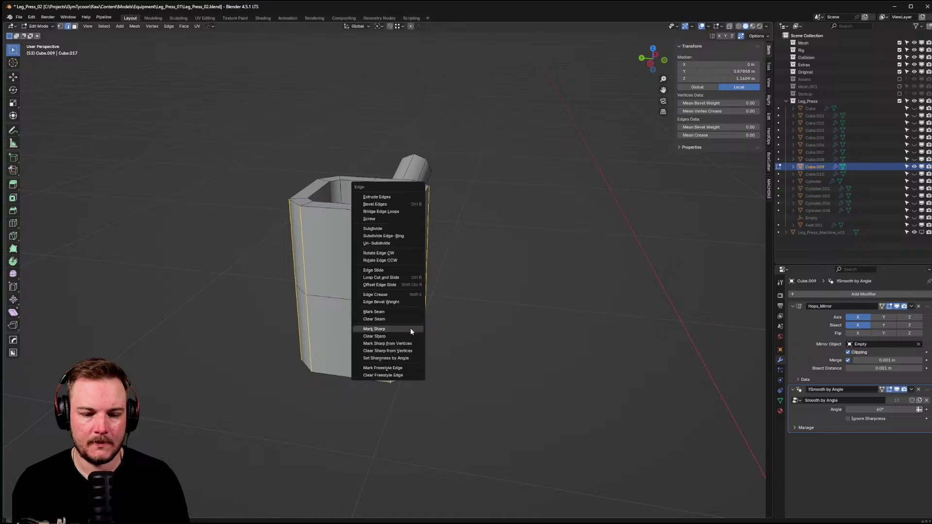
click(410, 327)
middle_drag(409, 328, 357, 314)
key(Tab)
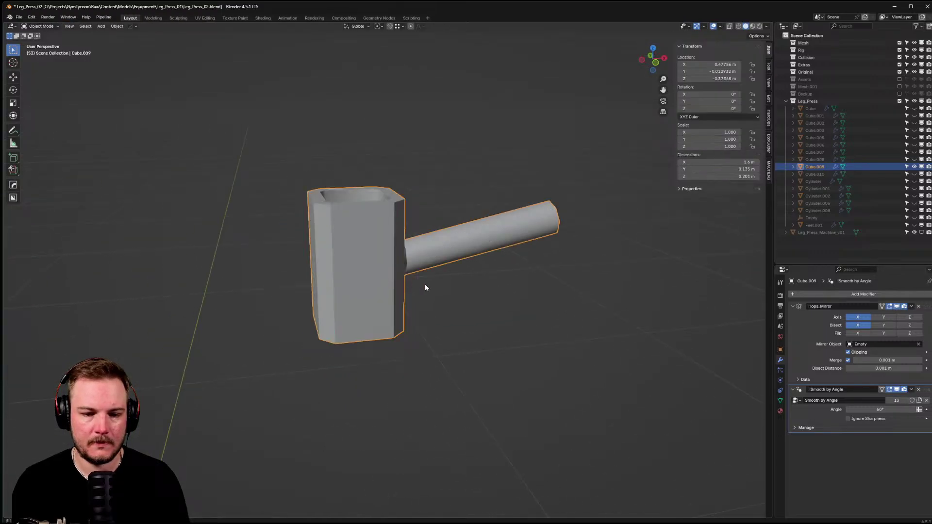
middle_drag(416, 289, 404, 330)
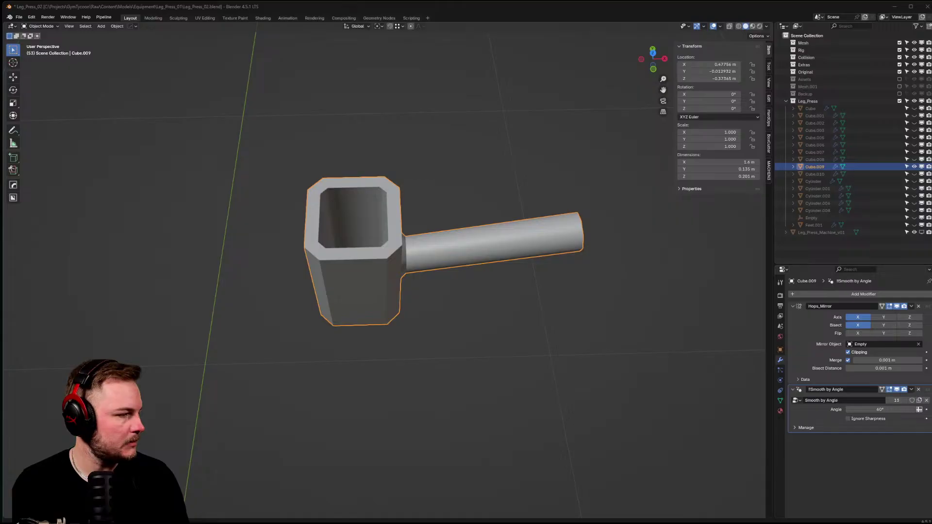
- Delete the ring of inner wall faces inside the collar, leaving its outer shell and rims
scroll(266, 285, up, 5)
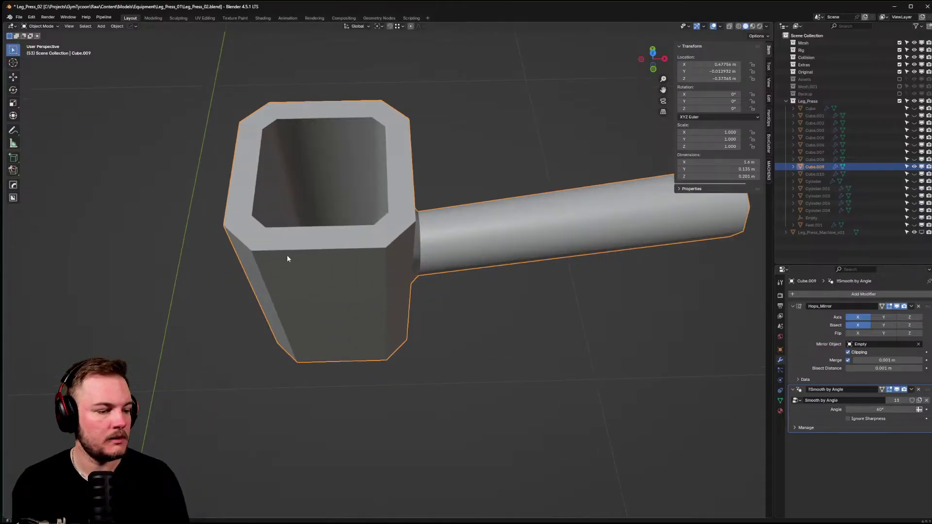
key(Tab)
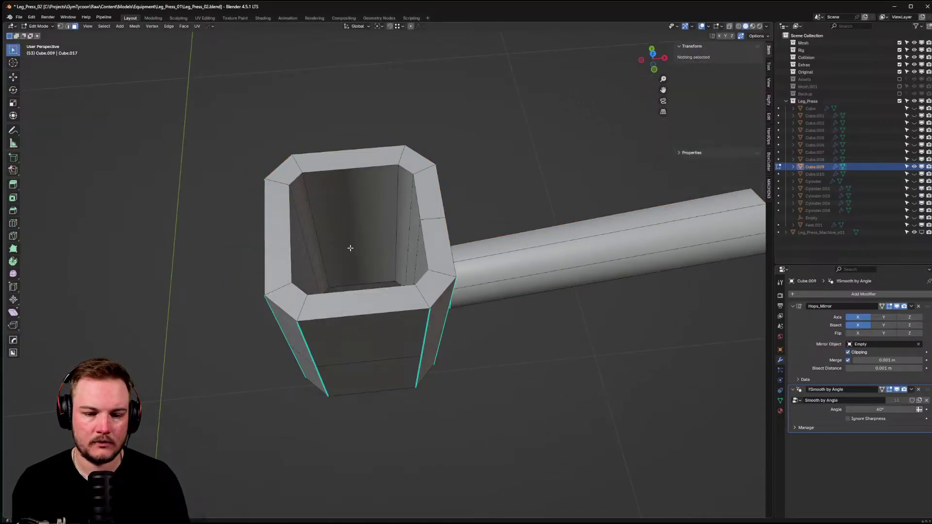
alt+click(326, 217)
middle_drag(327, 217, 292, 240)
key(x)
click(292, 240)
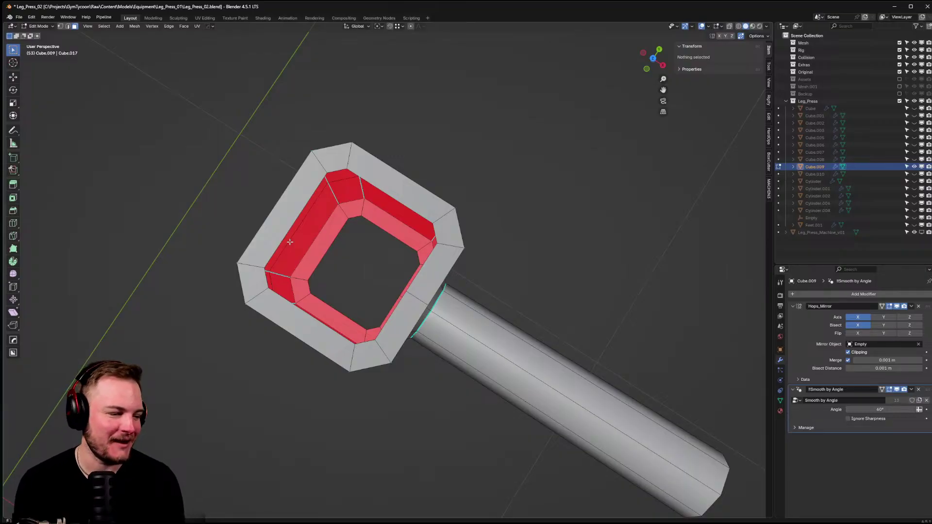
middle_drag(294, 246, 344, 218)
key(Tab)
click(347, 209)
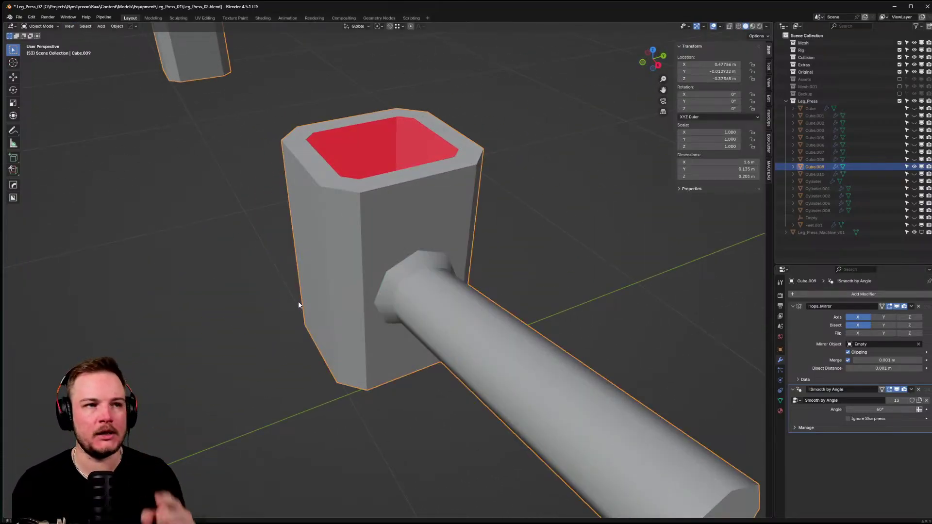
mouse_move(291, 297)
middle_down()
mouse_move(321, 287)
mouse_move(322, 258)
mouse_move(370, 260)
mouse_move(367, 337)
mouse_move(396, 343)
mouse_move(281, 339)
mouse_move(336, 301)
mouse_move(426, 282)
mouse_move(410, 278)
mouse_move(491, 275)
mouse_move(458, 299)
mouse_move(422, 271)
middle_up()
key(Tab)
key(Escape)
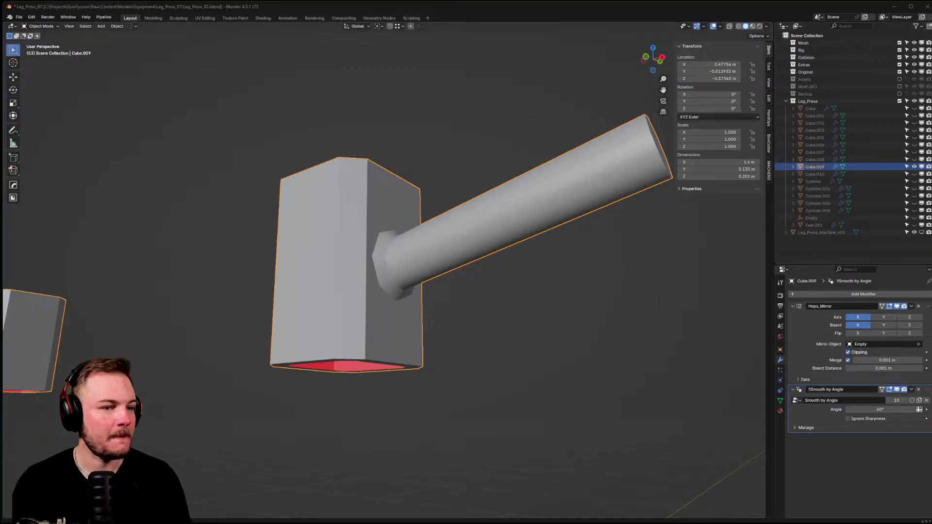
- Clear the sharp marking from the inner edge loop where the flared base meets the peg
middle_drag(194, 357, 342, 303)
key(Tab)
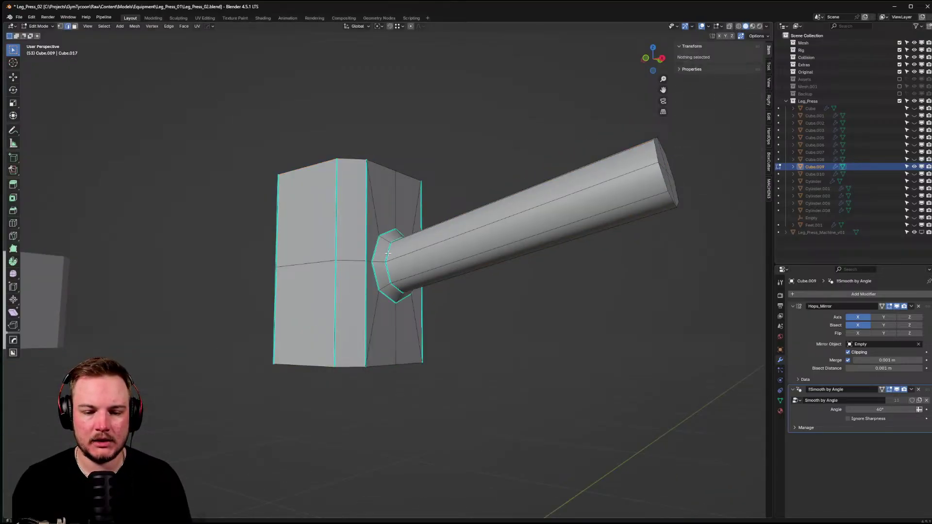
click(390, 253)
right_click(390, 253)
click(391, 252)
right_click(391, 253)
click(386, 259)
key(Tab)
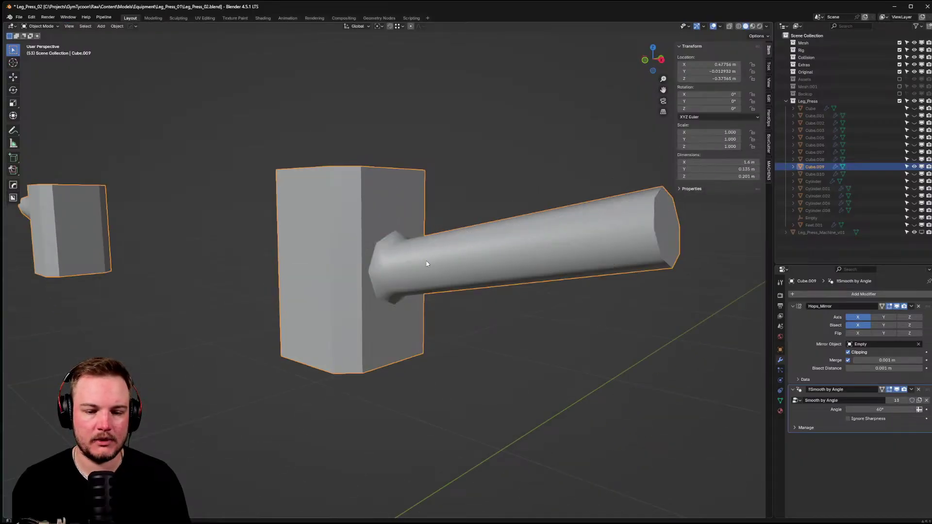
middle_drag(427, 264, 423, 265)
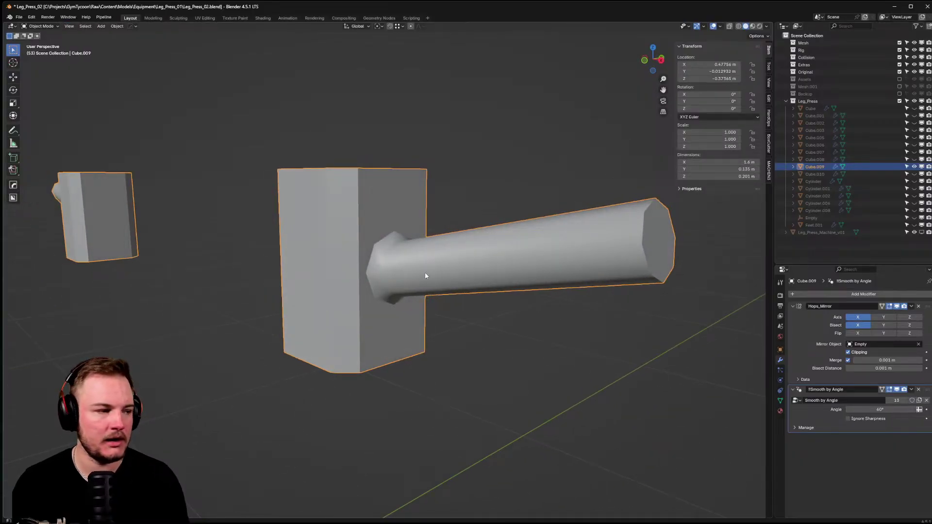
- Bevel the edge loop around the peg's outer end with 2 segments to round it off
middle_drag(394, 250, 613, 337)
click(614, 337)
middle_drag(348, 290, 307, 269)
key(Tab)
click(340, 268)
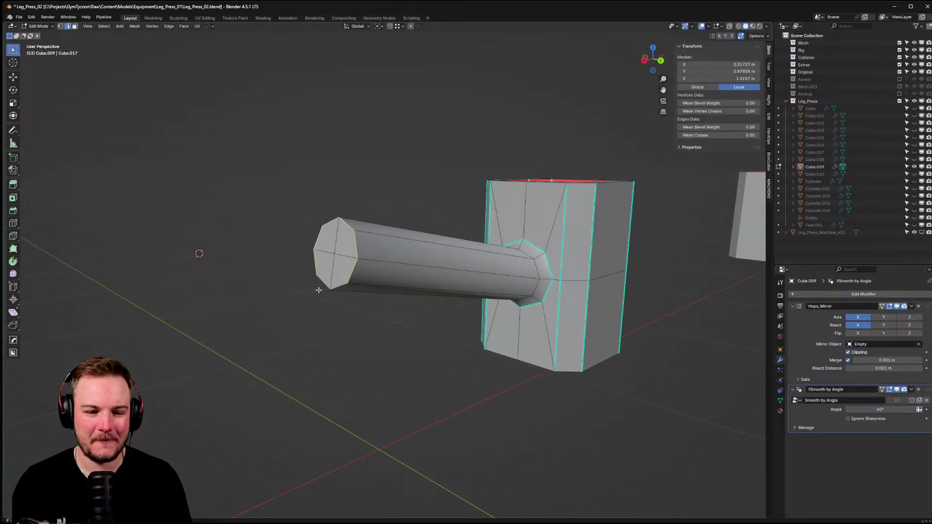
key(ctrl+b)
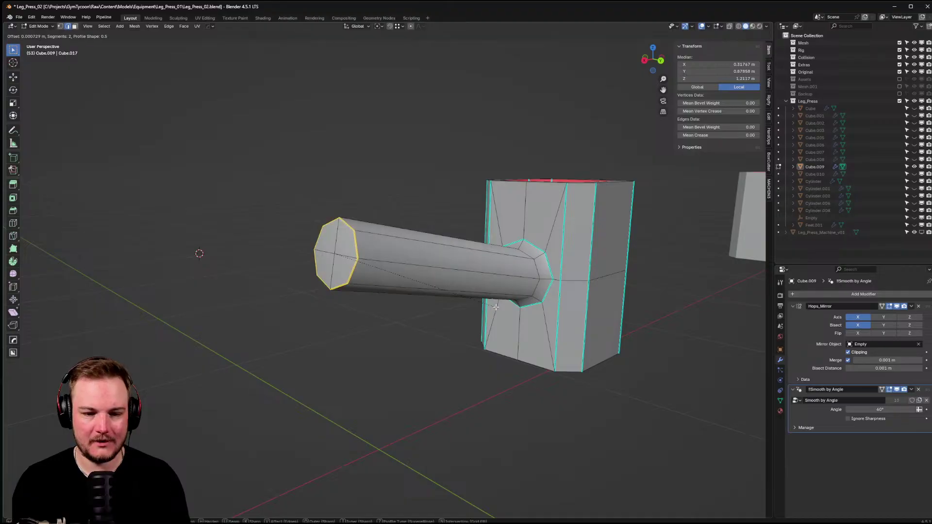
click(499, 308)
key(Tab)
- Unhide the rest of the leg press around the finished collar and peg
scroll(468, 305, down, 5)
middle_drag(468, 306, 441, 326)
key(alt+h)
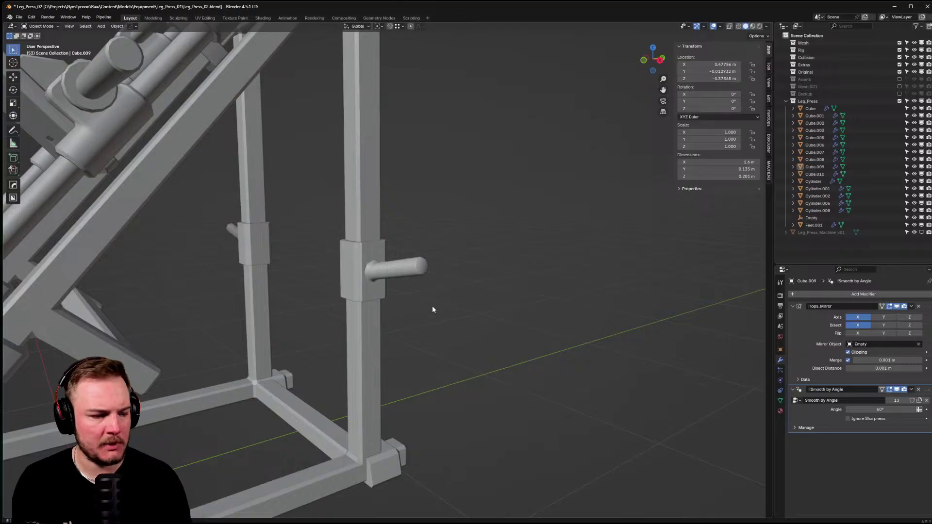
scroll(413, 313, up, 4)
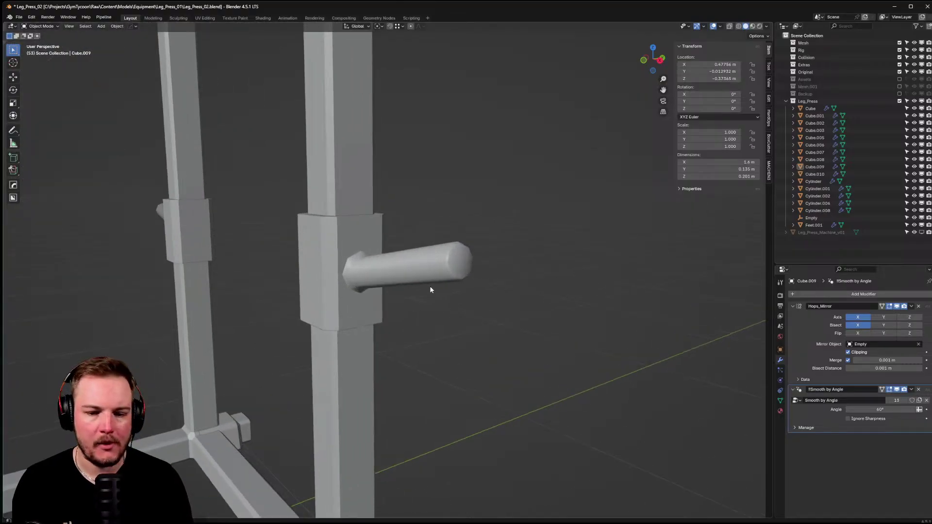
- Mark the boundary edge loop of the weight peg's outer end cap as sharp
click(430, 283)
key(Tab)
click(451, 263)
scroll(452, 264, up, 3)
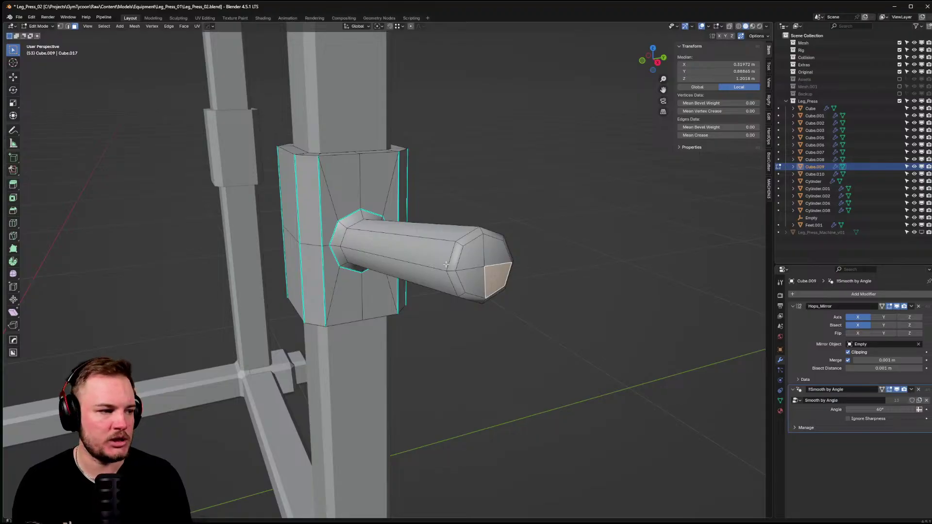
key(c)
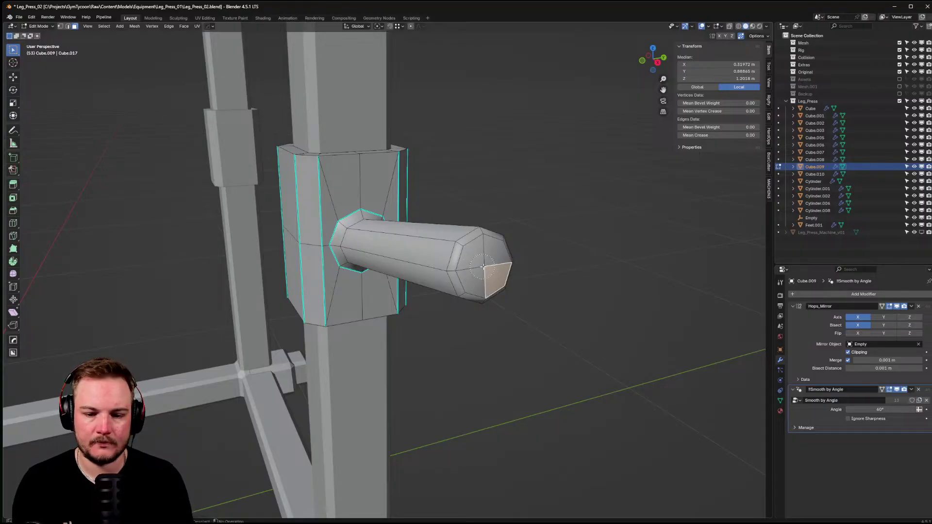
click(493, 266)
key(Escape)
right_click(493, 264)
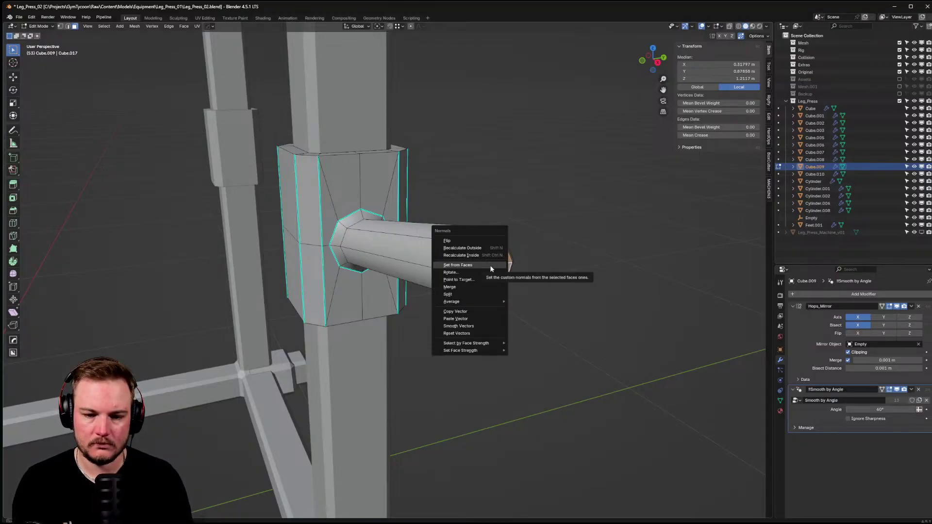
click(494, 265)
right_click(450, 252)
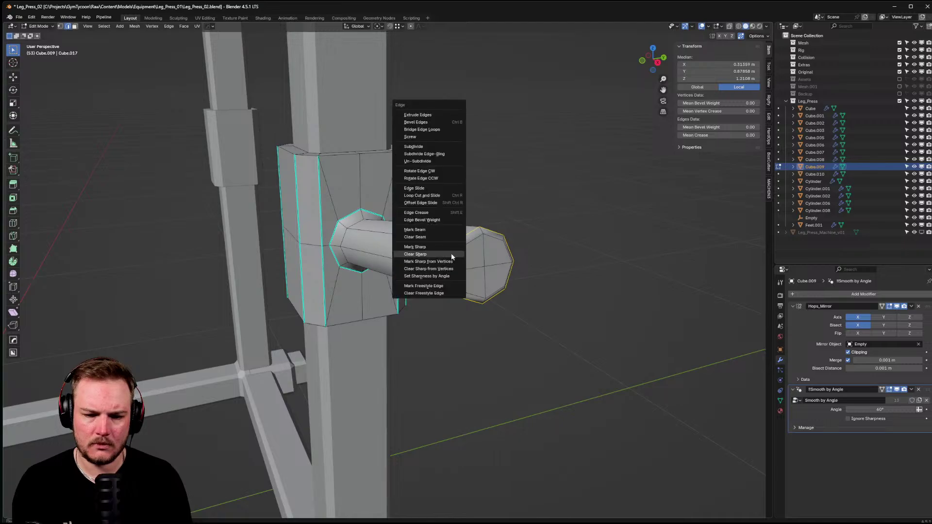
click(450, 246)
middle_drag(532, 245, 384, 280)
right_click(337, 256)
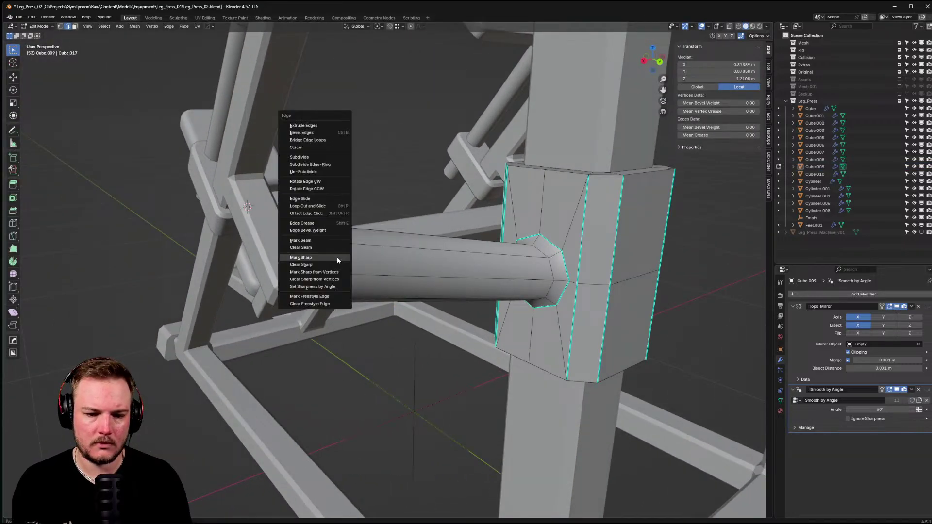
click(336, 257)
key(Tab)
scroll(444, 313, down, 6)
scroll(657, 340, up, 5)
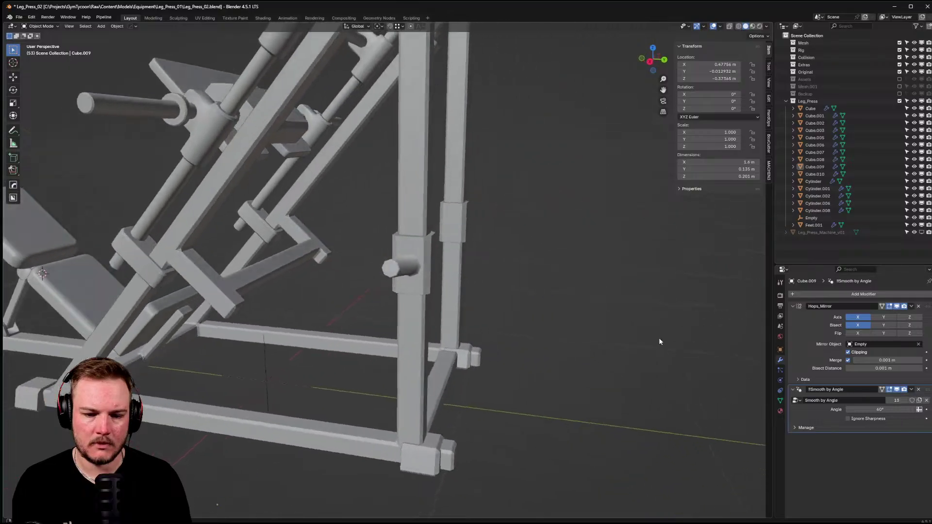
middle_drag(631, 339, 417, 249)
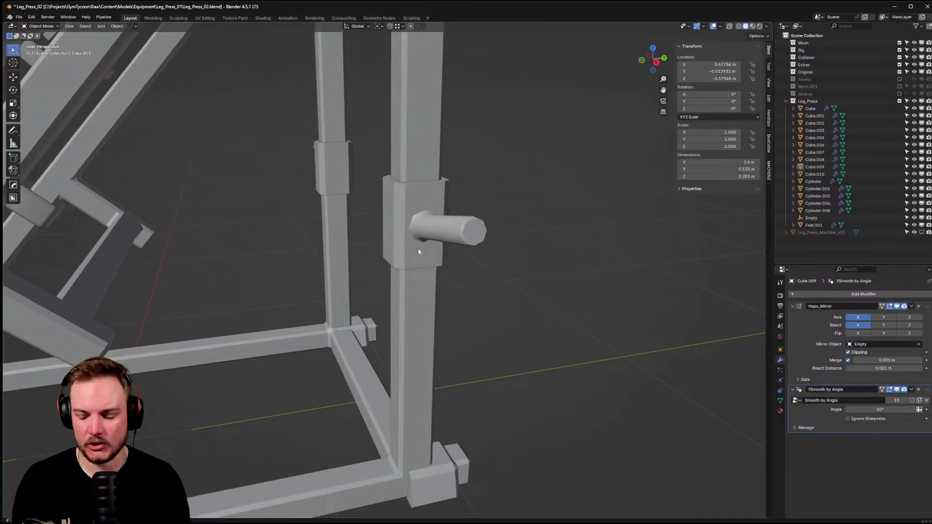
key(KP_1)
key(KP_3)
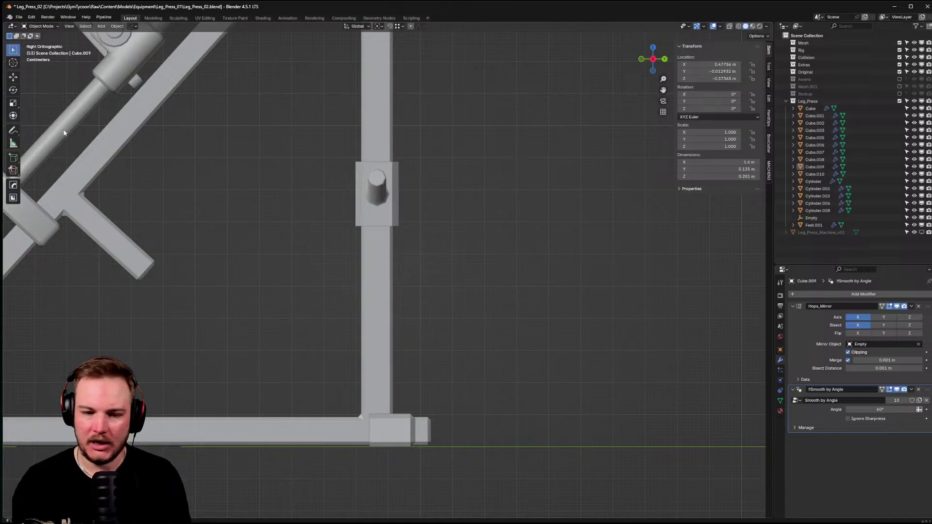
shift+middle_drag(316, 171, 337, 175)
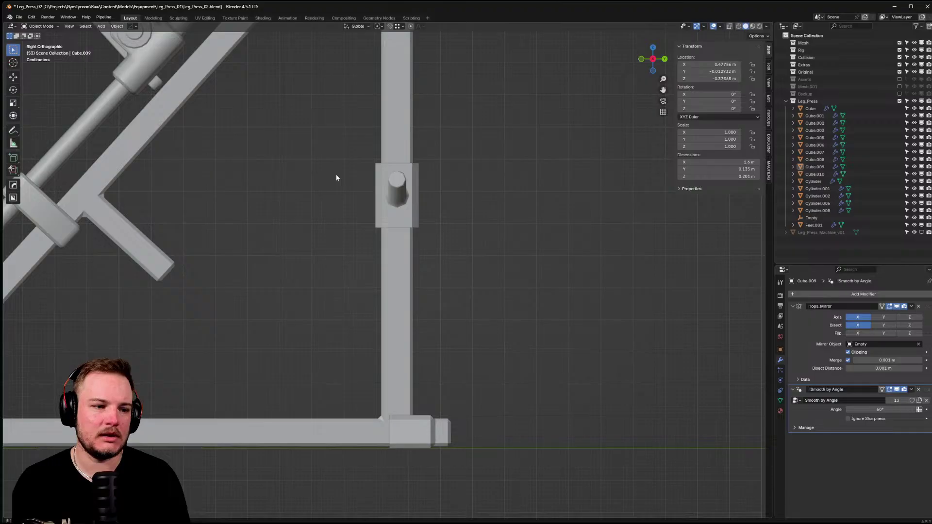
click(402, 190)
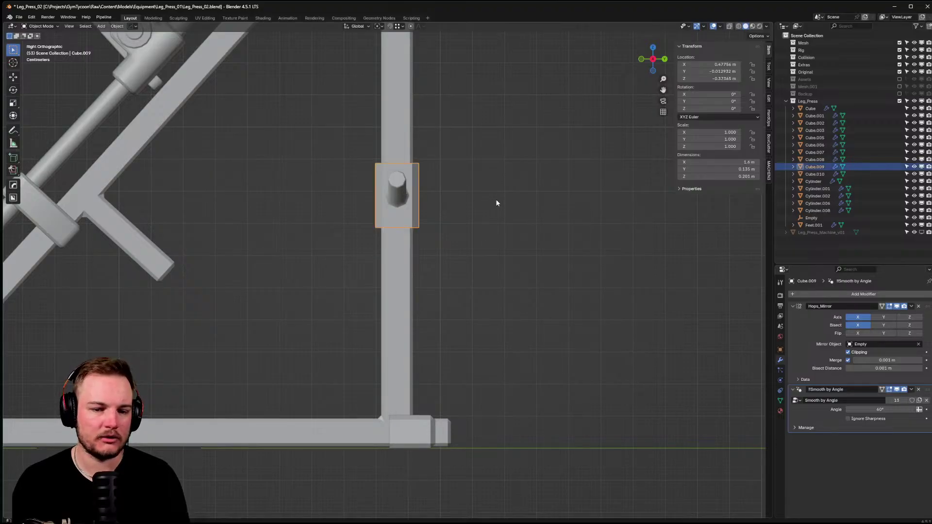
key(shift+d)
right_click(496, 199)
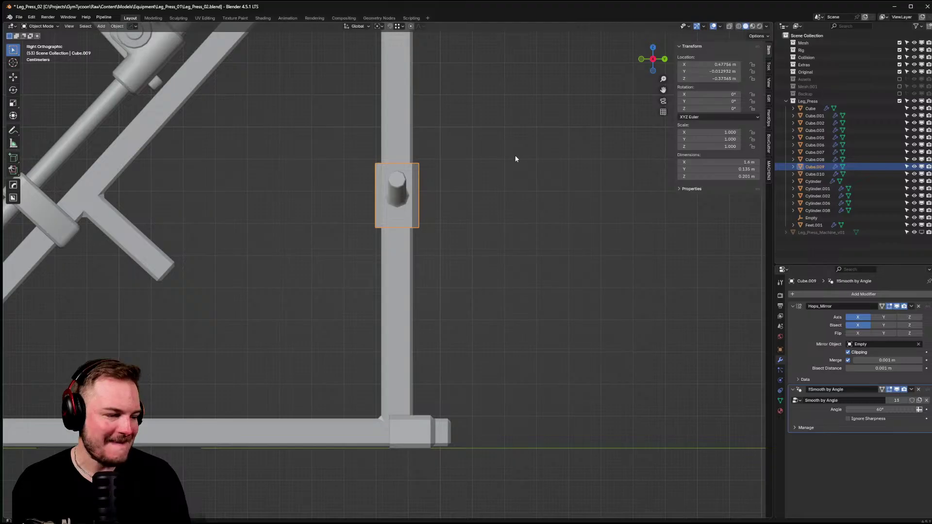
- Duplicate the collar and peg mesh straight down the rear upright by about 0.38 m, keeping the copy in the same object
middle_drag(413, 195, 488, 225)
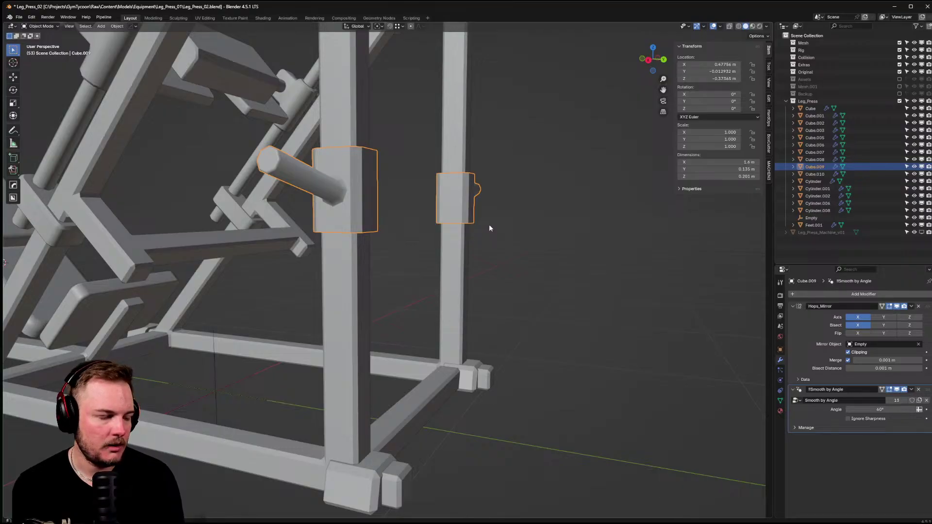
middle_drag(490, 225, 448, 206)
key(Tab)
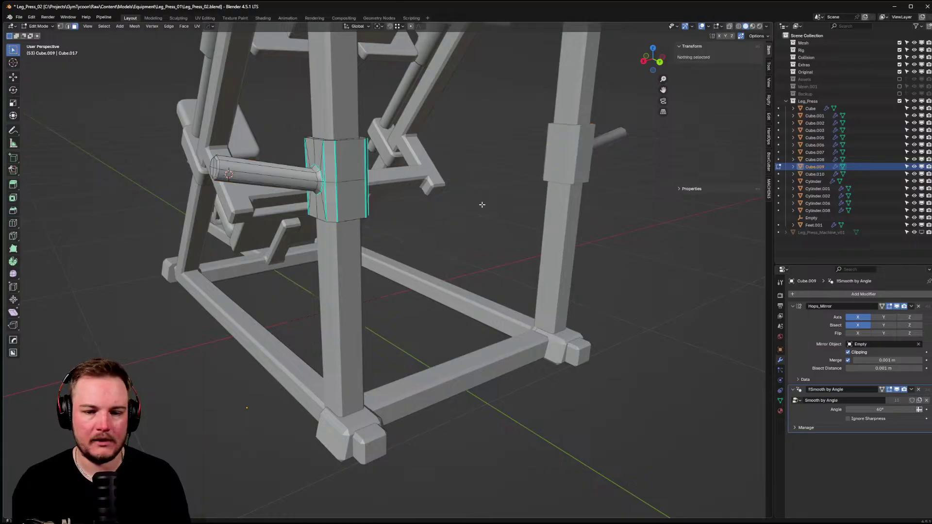
key(a)
key(g)
key(z)
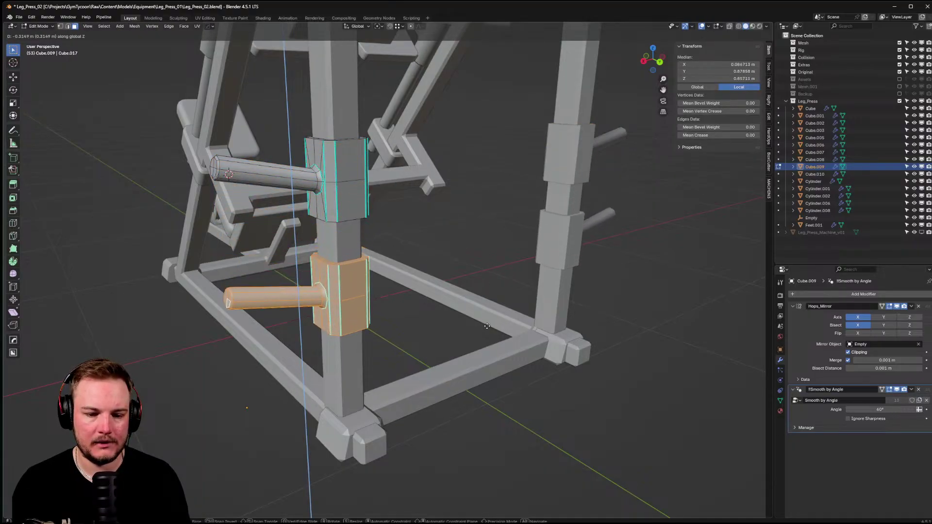
click(490, 335)
key(Tab)
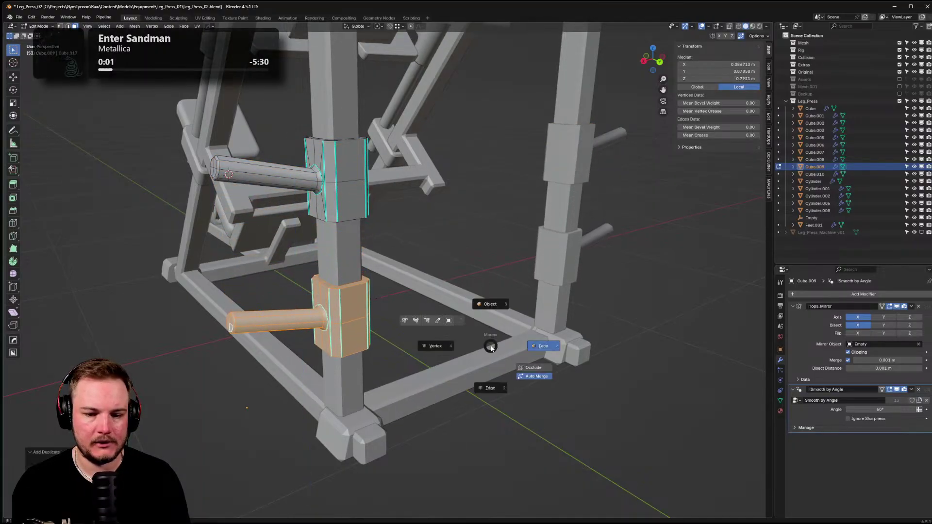
- Raise both collars with their pegs by about 0.11 m along the rear upright and save the file
scroll(492, 332, down, 6)
middle_drag(492, 332, 569, 322)
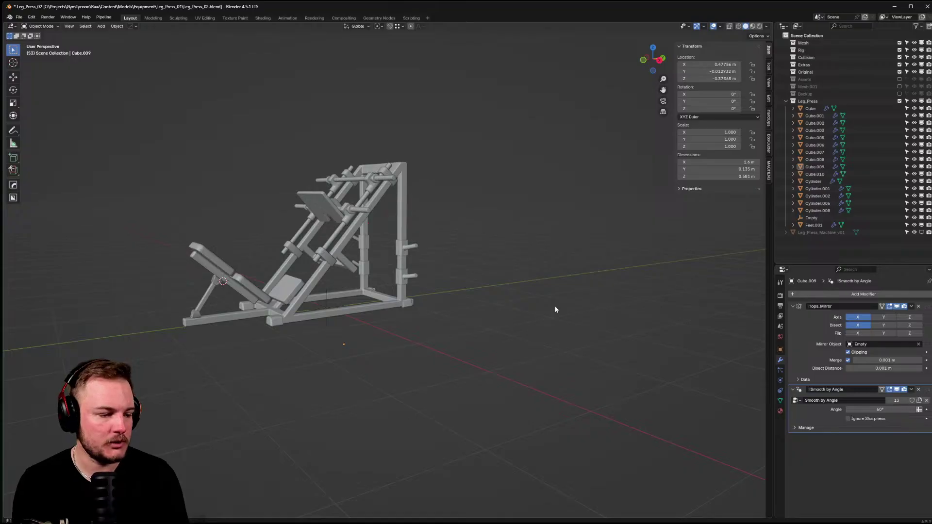
scroll(552, 305, up, 5)
middle_drag(552, 305, 466, 306)
scroll(436, 286, down, 3)
click(403, 249)
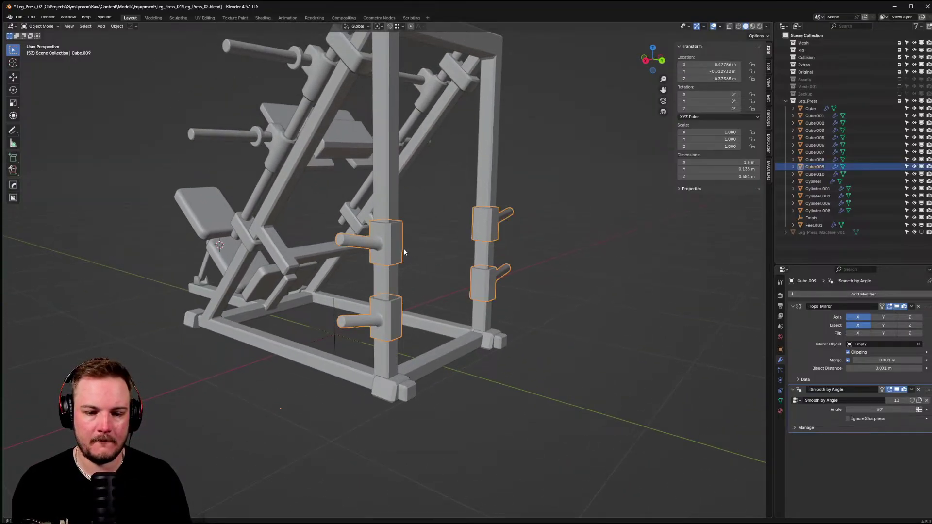
key(Tab)
scroll(423, 247, up, 3)
key(g)
key(z)
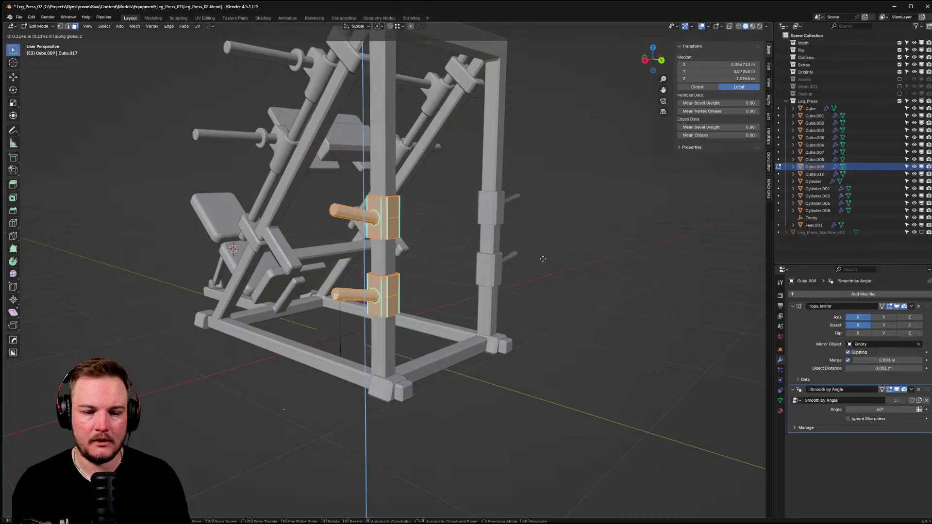
click(545, 262)
key(Tab)
middle_drag(542, 240, 472, 324)
click(553, 316)
key(ctrl+s)
- Examine the frame's feet, the seat's base beam and the brackets of the backrest support strut
scroll(472, 324, up, 8)
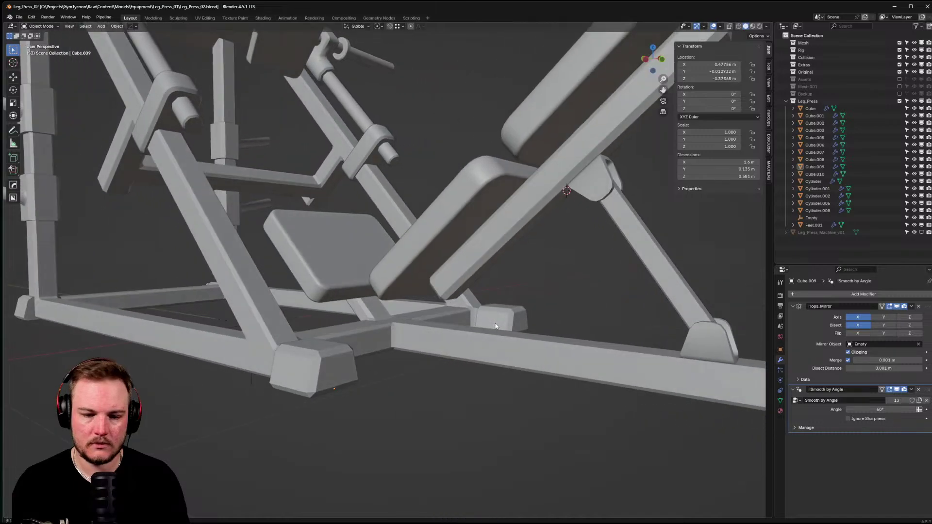
scroll(472, 324, down, 5)
middle_drag(472, 323, 363, 297)
scroll(364, 299, up, 3)
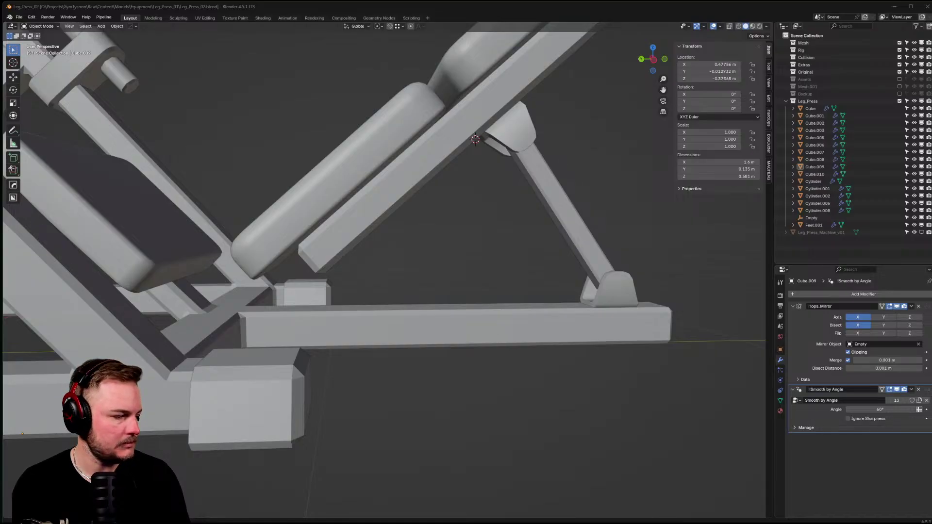
middle_drag(368, 297, 385, 295)
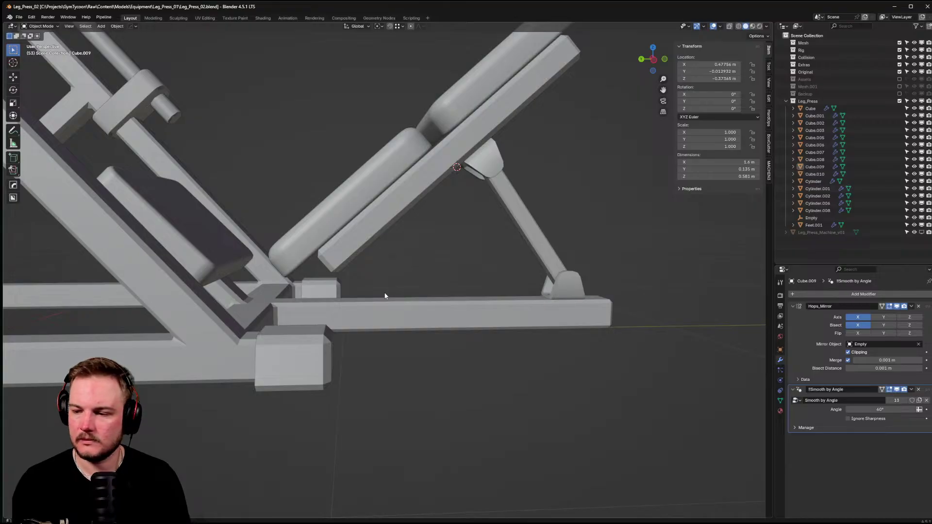
mouse_move(379, 293)
middle_down()
mouse_move(362, 273)
mouse_move(374, 287)
mouse_move(349, 300)
mouse_move(365, 299)
middle_up()
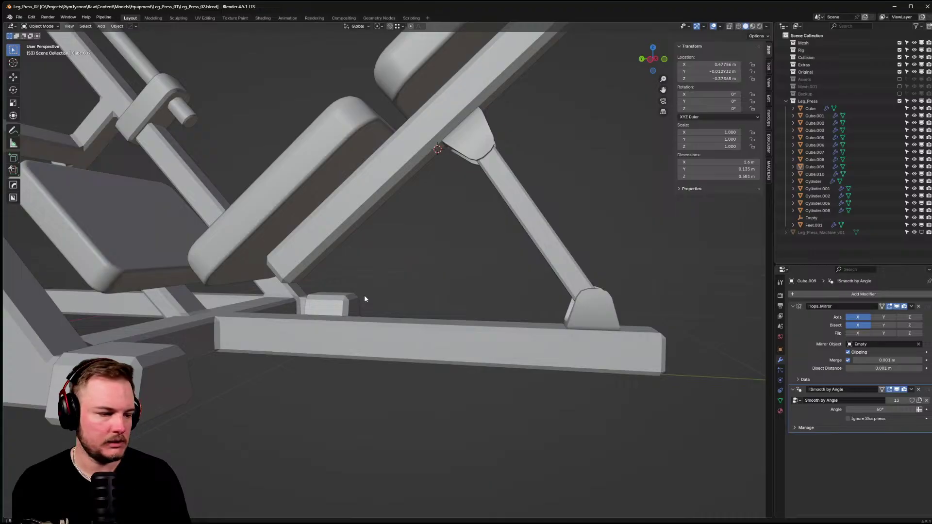
middle_drag(375, 303, 308, 333)
scroll(425, 322, up, 6)
middle_drag(460, 313, 393, 343)
- Mark the bottom edges of the lower strut bracket's plates as sharp
click(389, 345)
key(Tab)
click(362, 380)
click(362, 380)
middle_drag(361, 380, 399, 399)
key(alt+z)
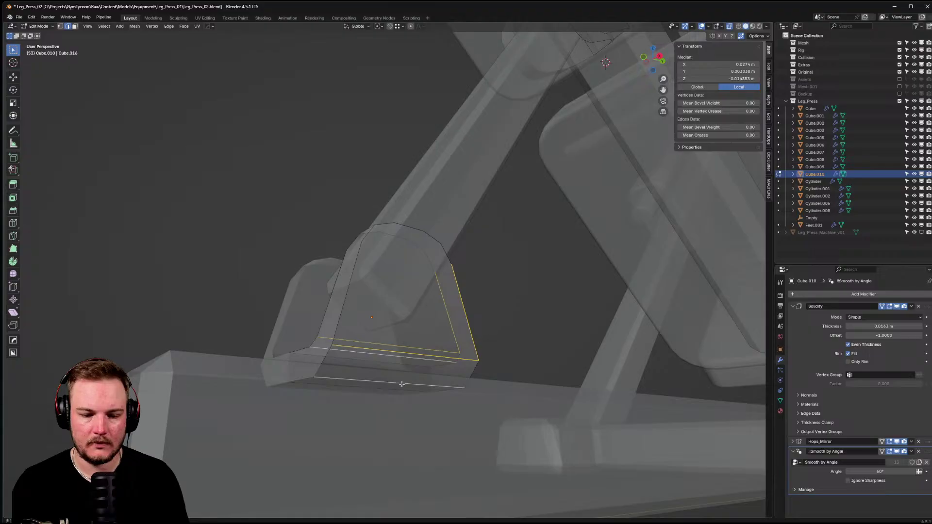
key(ctrl+z)
key(ctrl+z)
click(416, 354)
shift+click(413, 384)
key(ctrl+e)
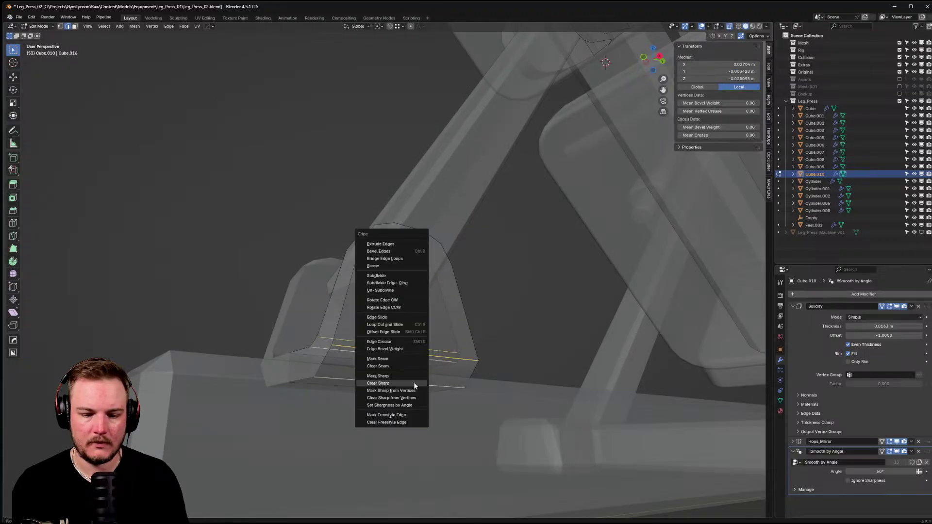
click(377, 376)
middle_drag(437, 343, 463, 103)
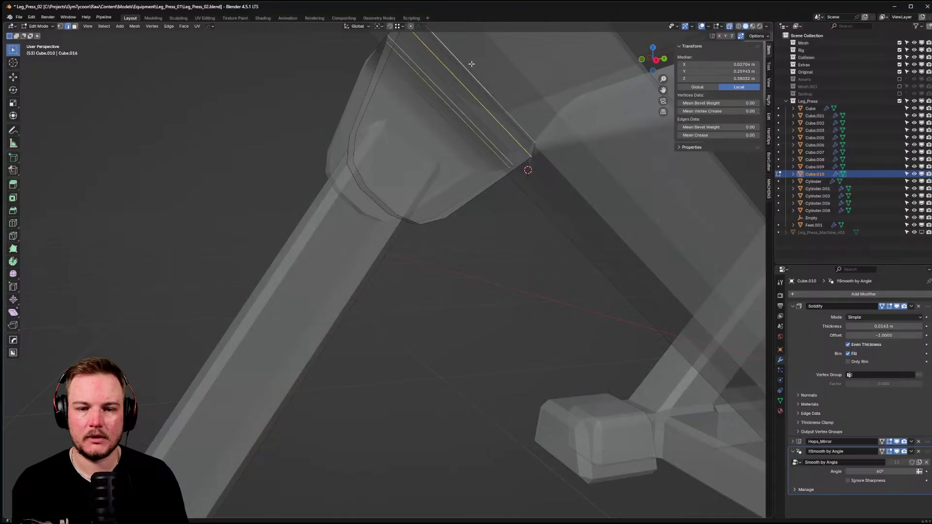
key(Tab)
key(alt+z)
- Deselect the strut brackets and save the file
scroll(267, 208, down, 4)
middle_drag(267, 208, 274, 218)
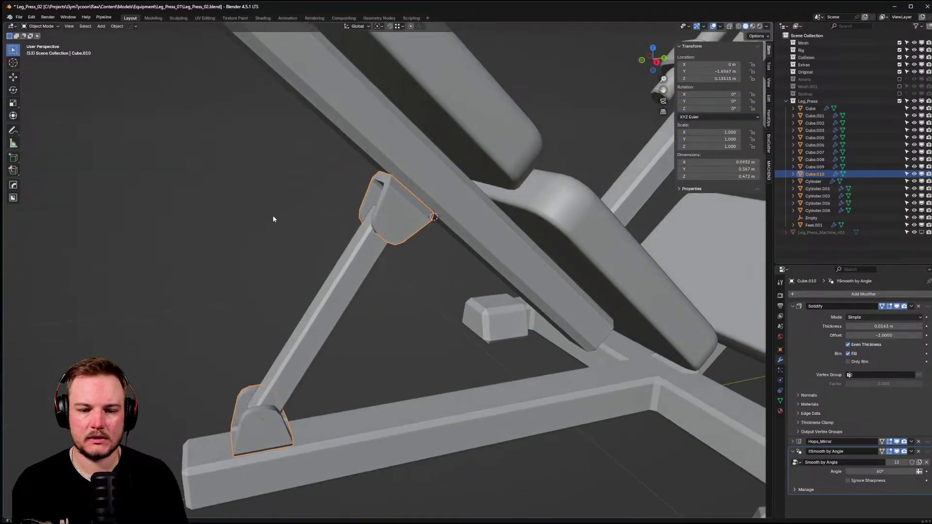
key(alt+a)
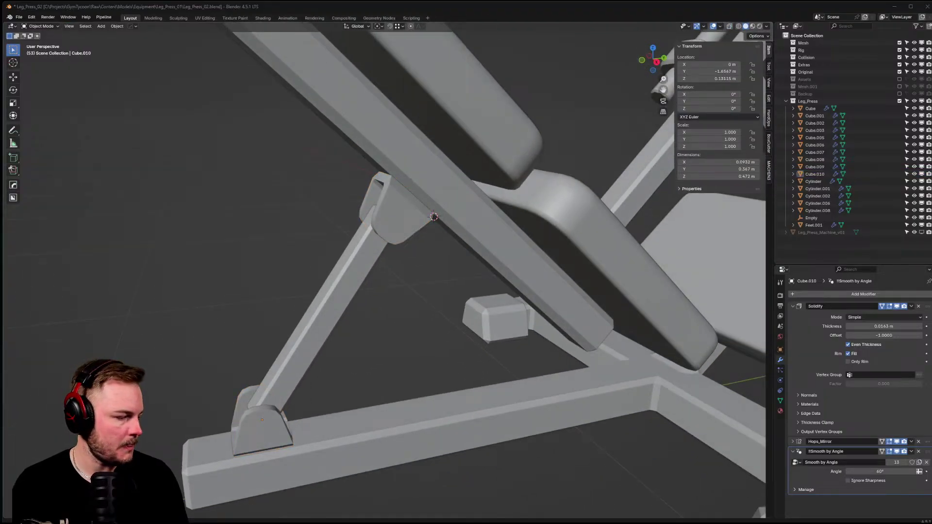
scroll(348, 246, down, 6)
mouse_move(340, 252)
middle_down()
mouse_move(353, 258)
mouse_move(296, 257)
mouse_move(323, 255)
middle_up()
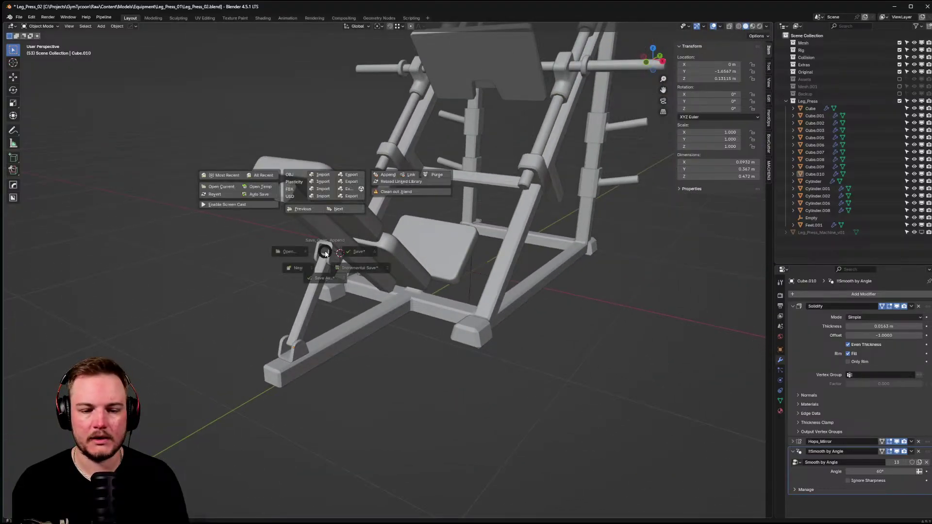
key(ctrl+s)
- Connect opposite border vertices across the upper backrest pad's front face to form two horizontal and two vertical edges near its corners
middle_drag(234, 260, 204, 292)
scroll(246, 246, up, 3)
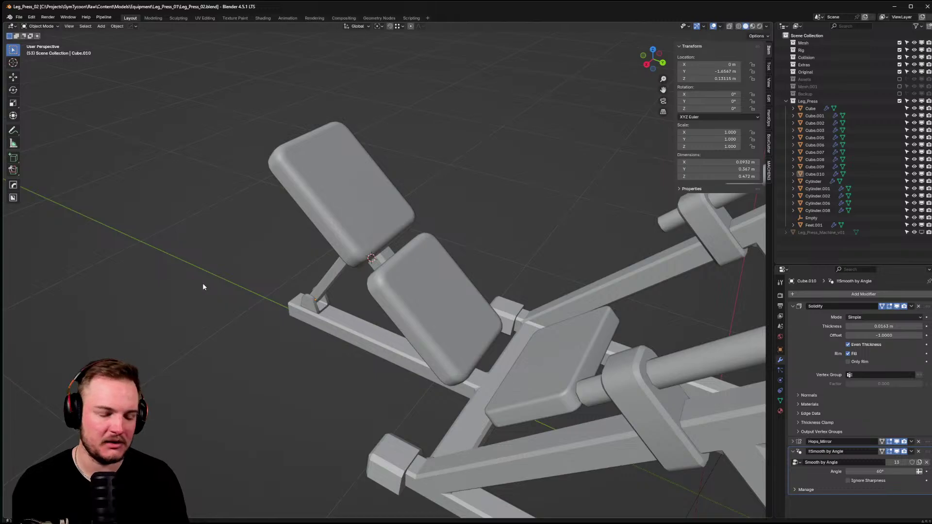
middle_drag(202, 284, 235, 272)
click(318, 229)
scroll(317, 235, up, 4)
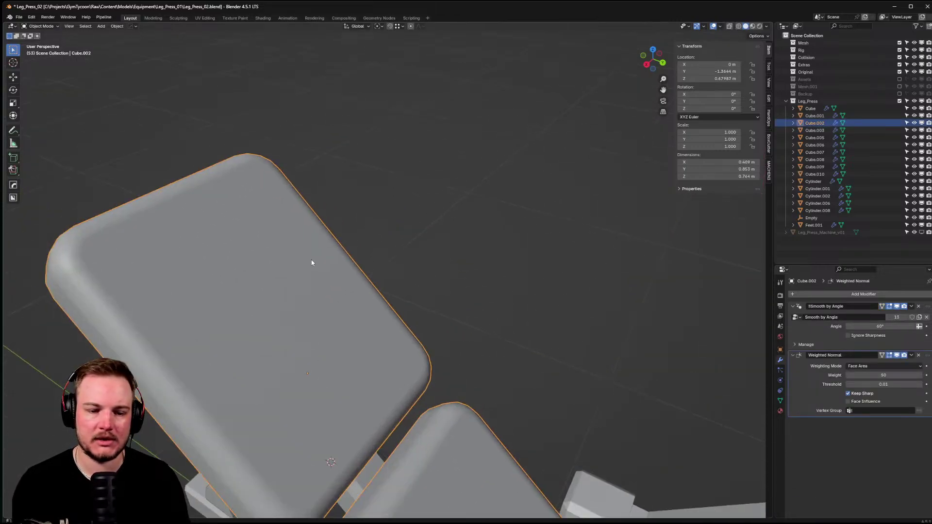
key(Tab)
middle_drag(311, 243, 354, 194)
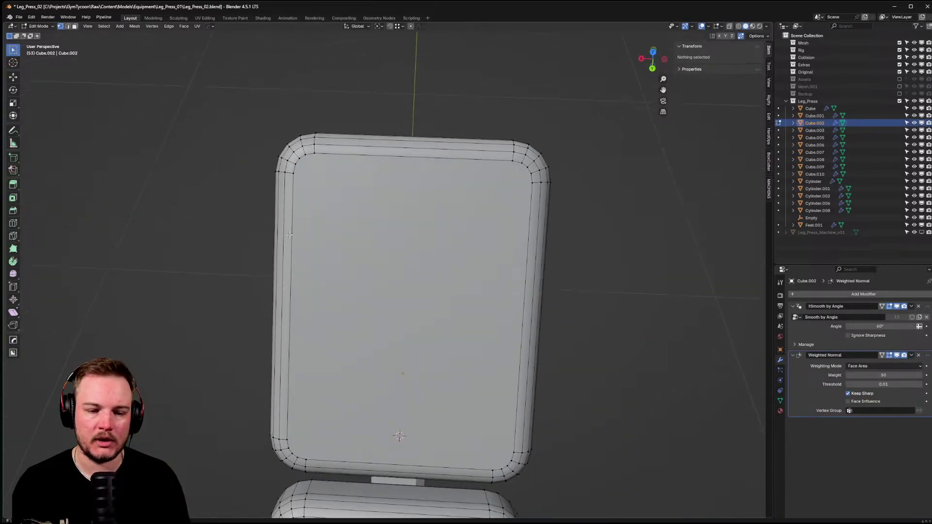
click(361, 189)
click(525, 189)
middle_drag(525, 189, 502, 410)
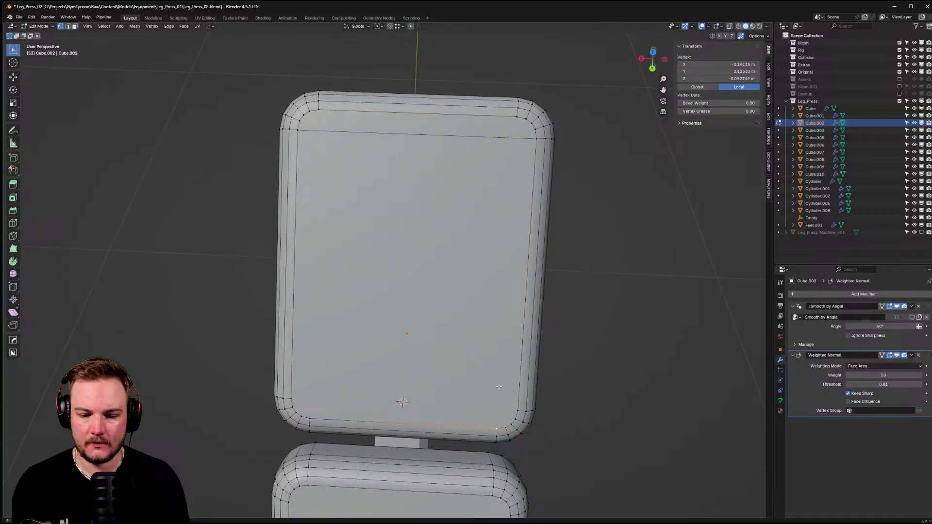
click(508, 409)
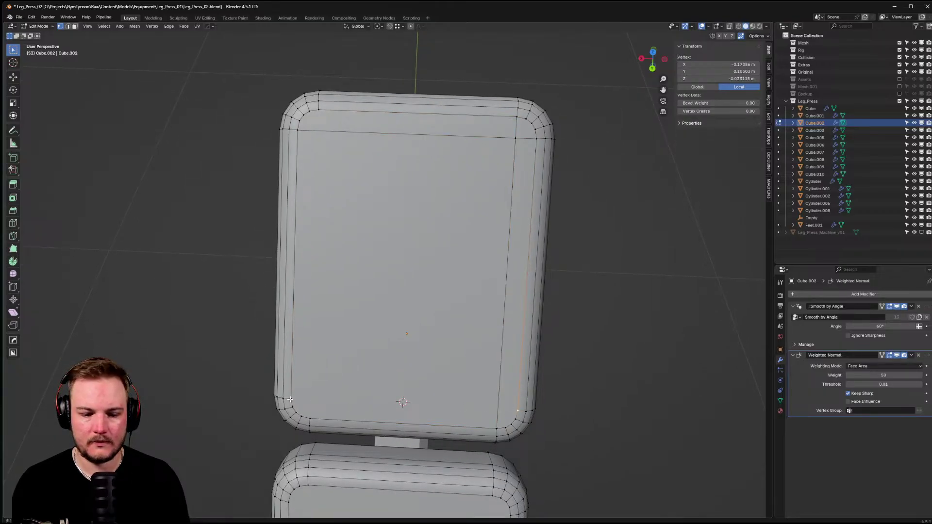
click(310, 419)
ctrl+click(318, 130)
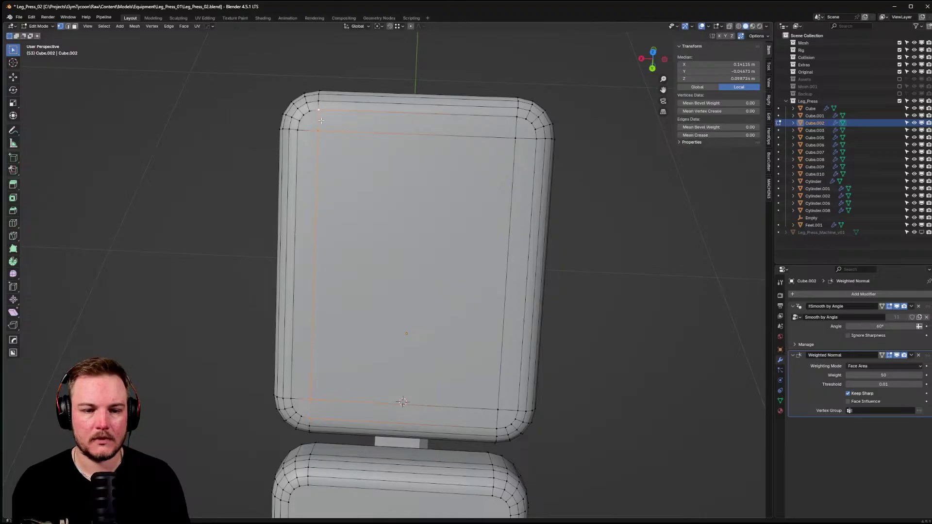
- Connect the inner grid corners on the upper pad's front face diagonally to its rounded corners
ctrl+click(514, 138)
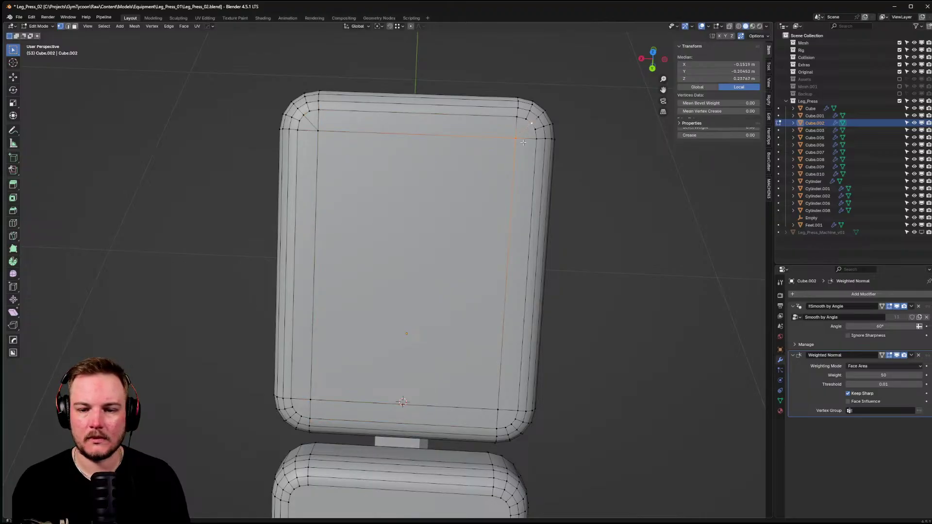
click(507, 424)
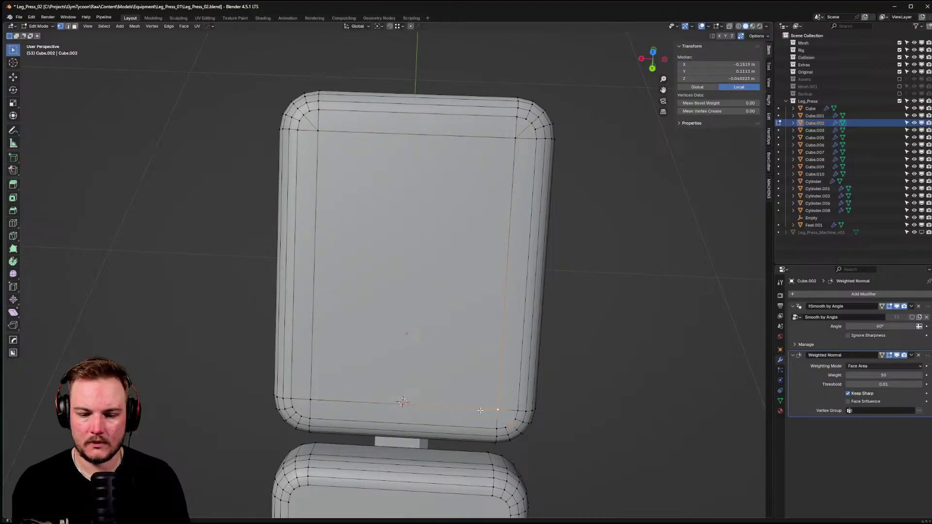
click(296, 412)
- Connect opposite border vertices across the upper pad's back face to form a matching inner grid of edges
middle_drag(322, 389, 252, 155)
click(190, 154)
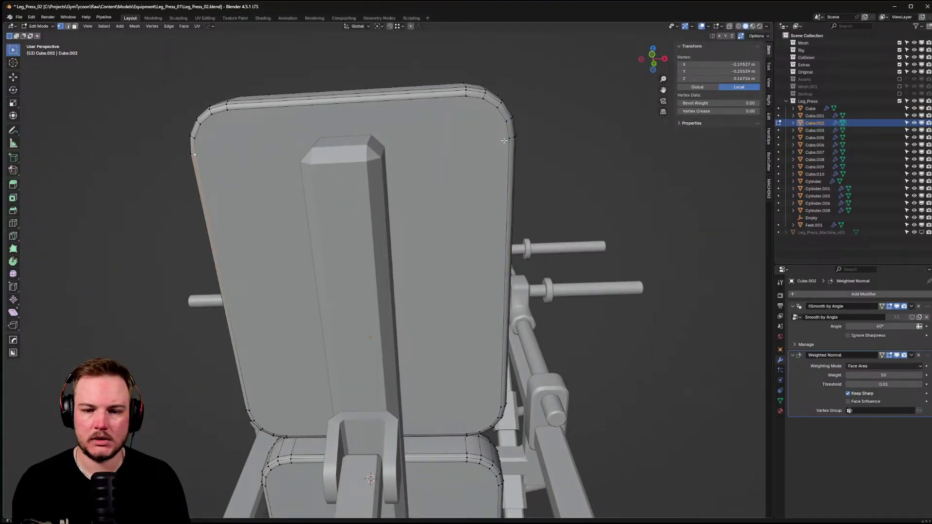
key(j)
click(241, 107)
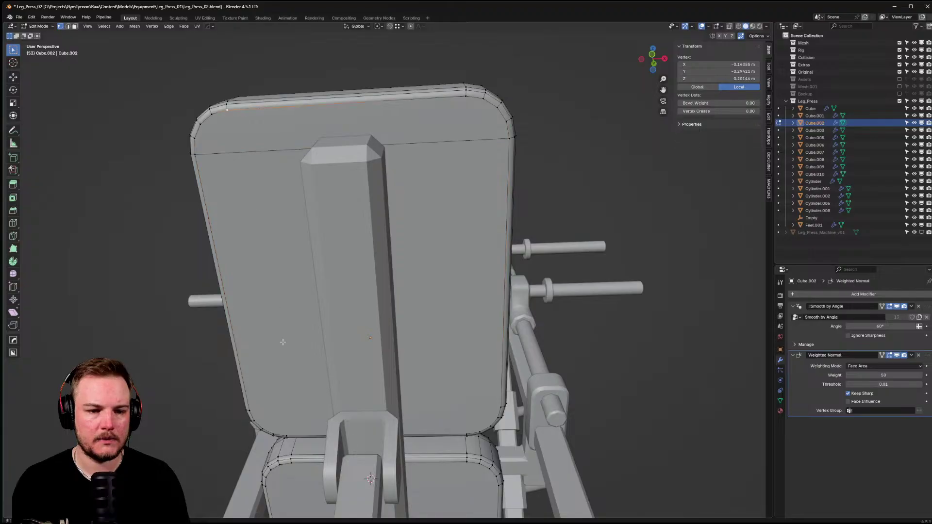
click(286, 426)
middle_drag(286, 426, 263, 420)
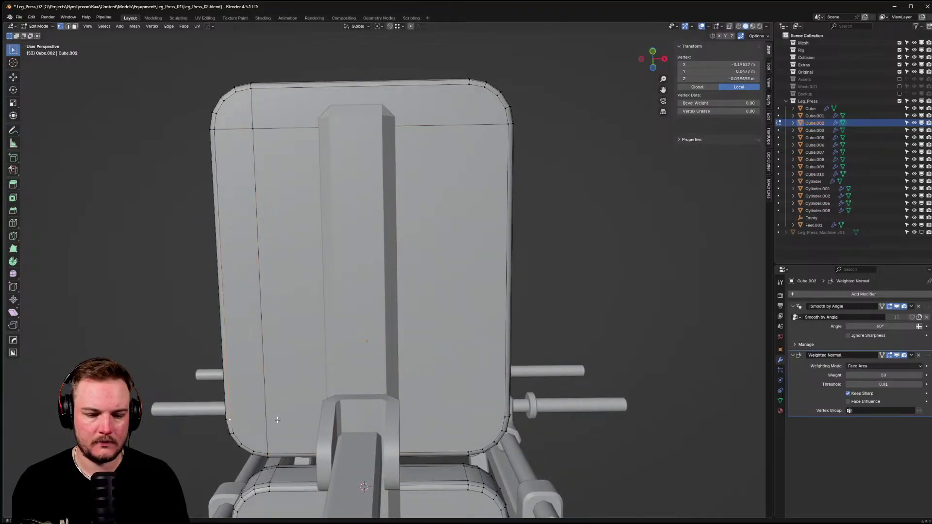
shift+click(503, 420)
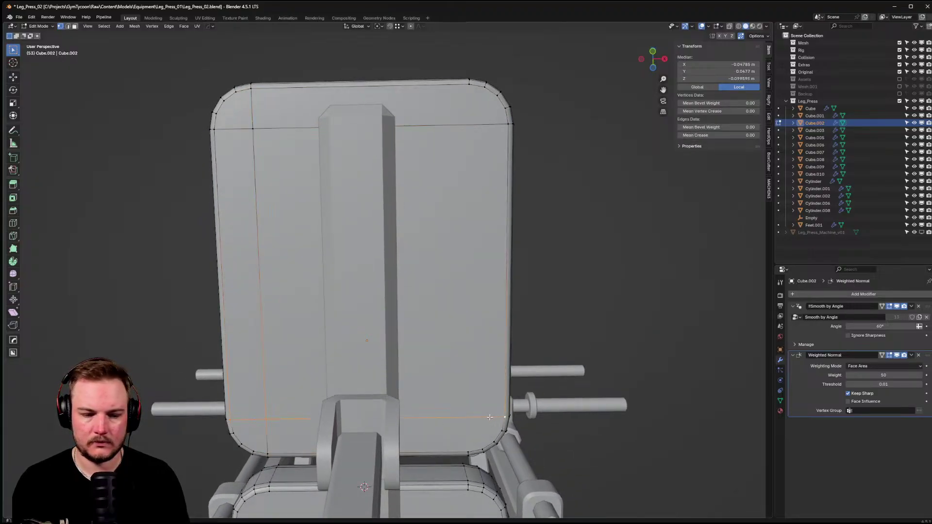
click(468, 440)
click(469, 125)
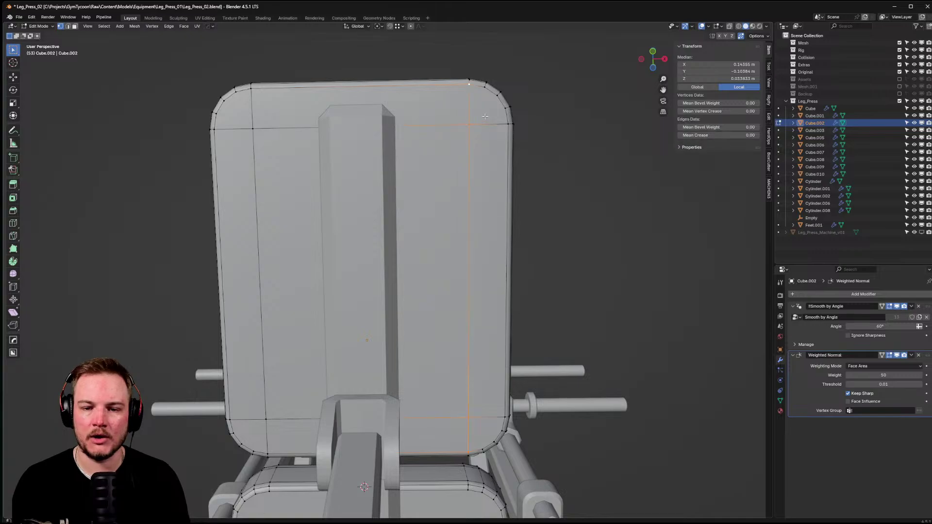
- Join the inner grid corners on the upper pad's back face diagonally to the rounded corner vertices
click(249, 128)
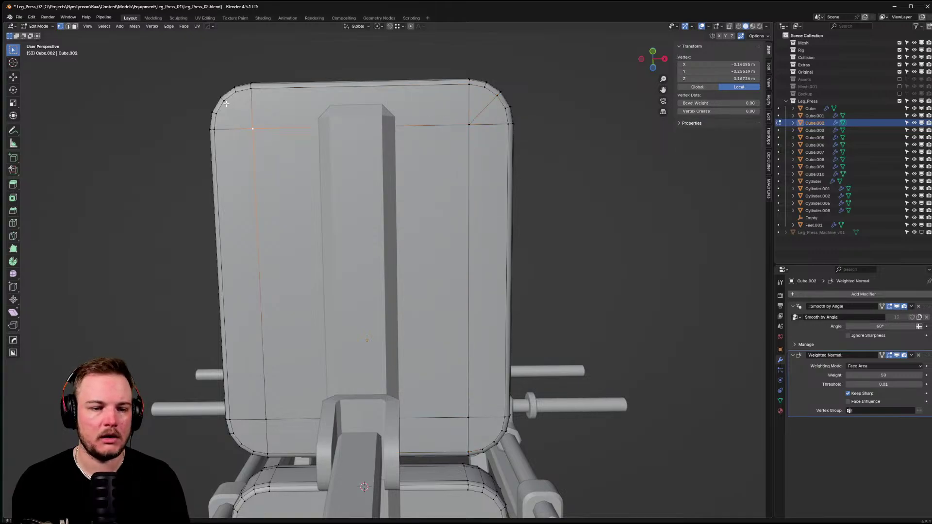
middle_drag(292, 335, 277, 347)
click(276, 347)
shift+click(305, 323)
key(j)
middle_drag(386, 321, 503, 341)
shift+click(308, 336)
key(j)
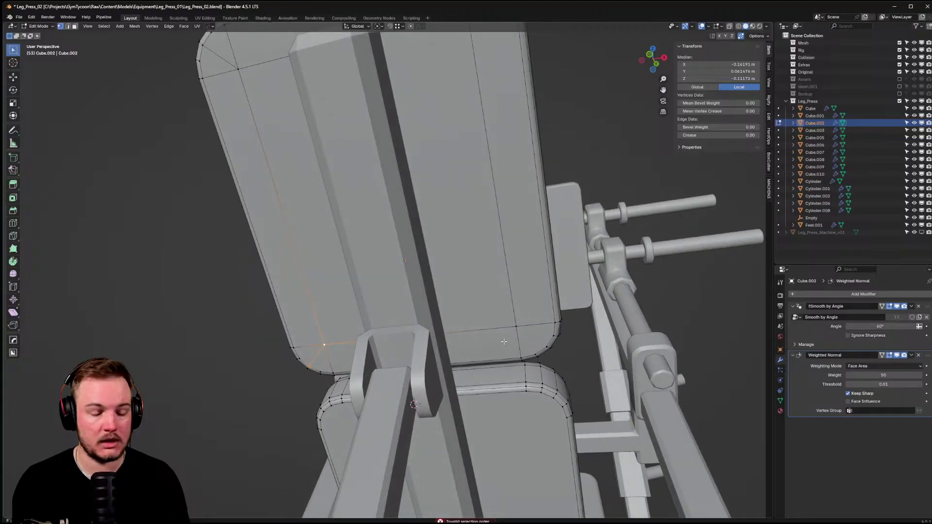
click(517, 330)
- Leave mesh editing and isolate the backrest pads by hiding all the other objects
scroll(507, 334, down, 6)
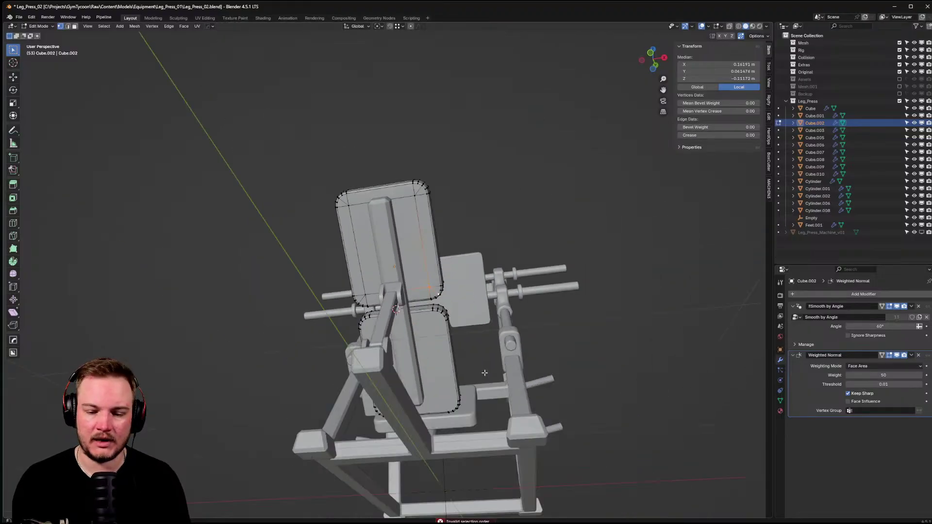
middle_drag(485, 374, 439, 362)
scroll(474, 335, up, 3)
middle_drag(474, 335, 432, 324)
key(Tab)
click(352, 318)
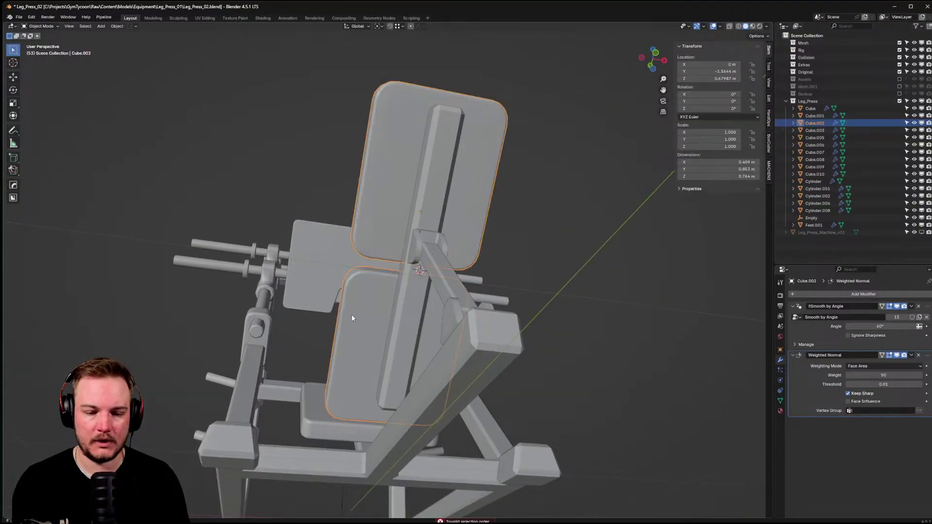
key(shift+h)
- Connect opposite border vertices across the lower backrest pad's back face to form two horizontal and two vertical edges
scroll(353, 318, up, 4)
key(Tab)
middle_drag(353, 312, 329, 242)
click(499, 242)
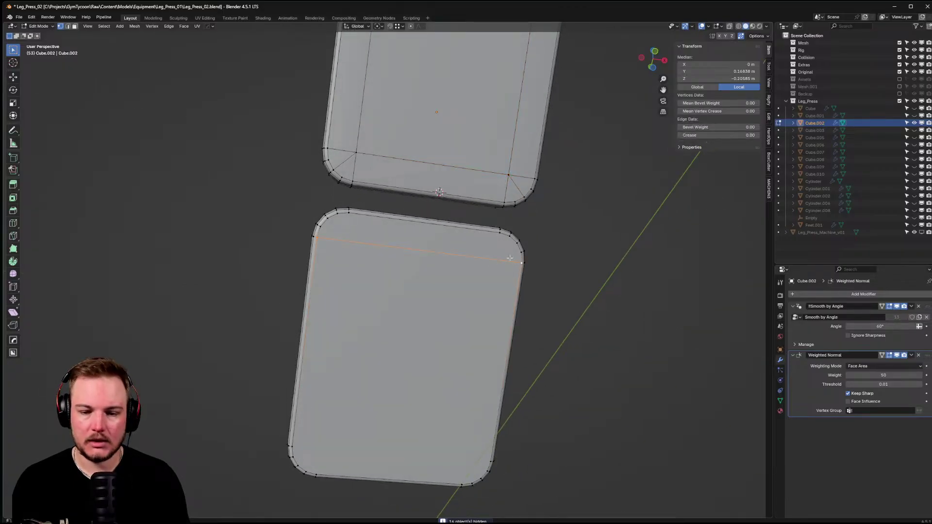
click(459, 474)
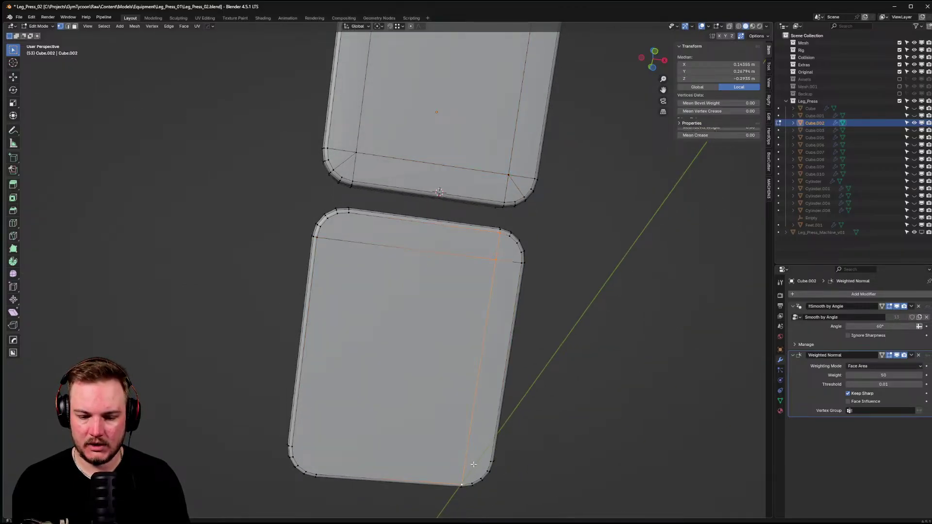
shift+click(307, 444)
click(317, 469)
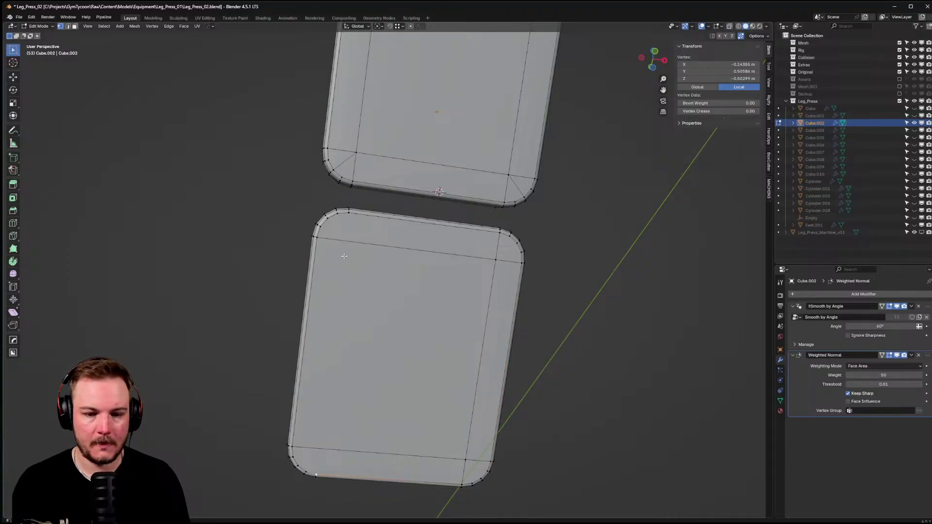
shift+click(346, 240)
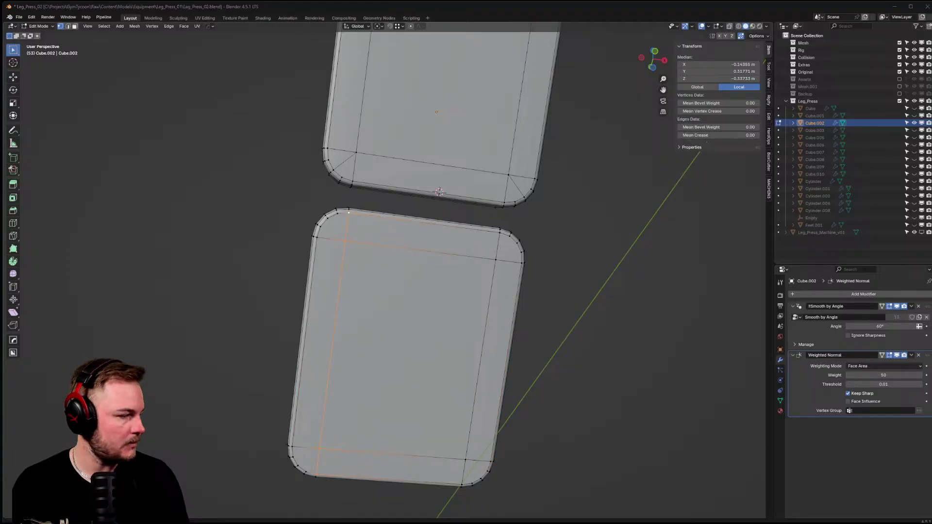
- Join the inner grid corners on the lower pad's back face diagonally to its rounded corner vertices
middle_drag(440, 303, 490, 233)
shift+click(499, 222)
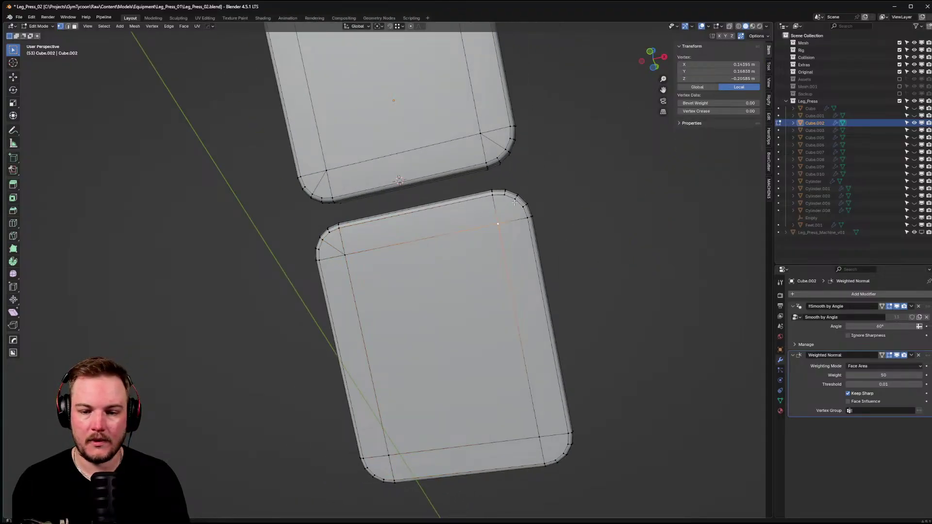
click(542, 437)
shift+click(558, 447)
middle_drag(559, 447, 477, 389)
key(ctrl+shift+m)
- Connect opposite border vertices across the lower pad's front face to form an inner grid of edges
middle_drag(415, 249, 339, 228)
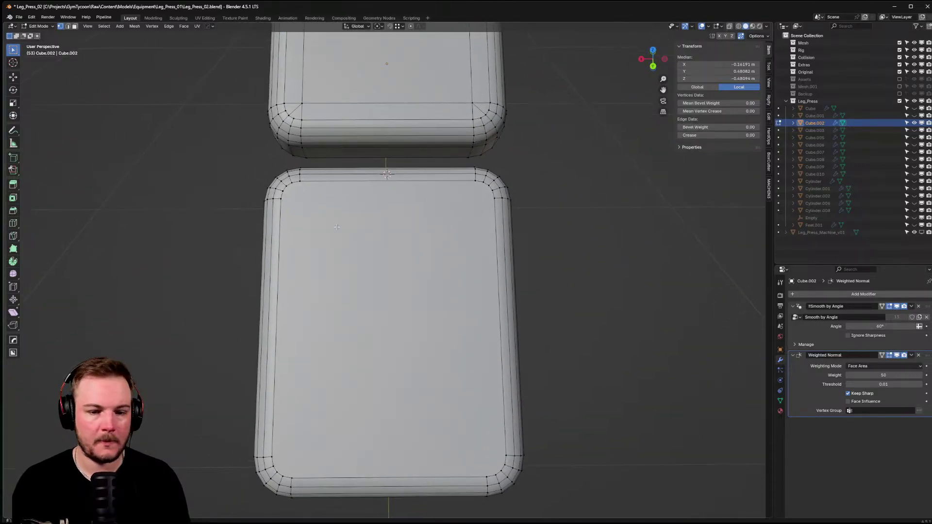
click(288, 203)
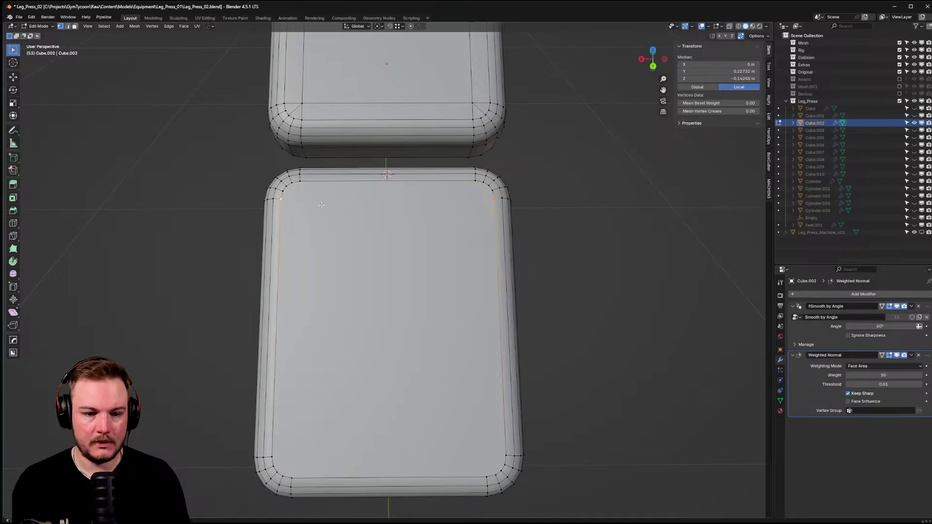
click(475, 182)
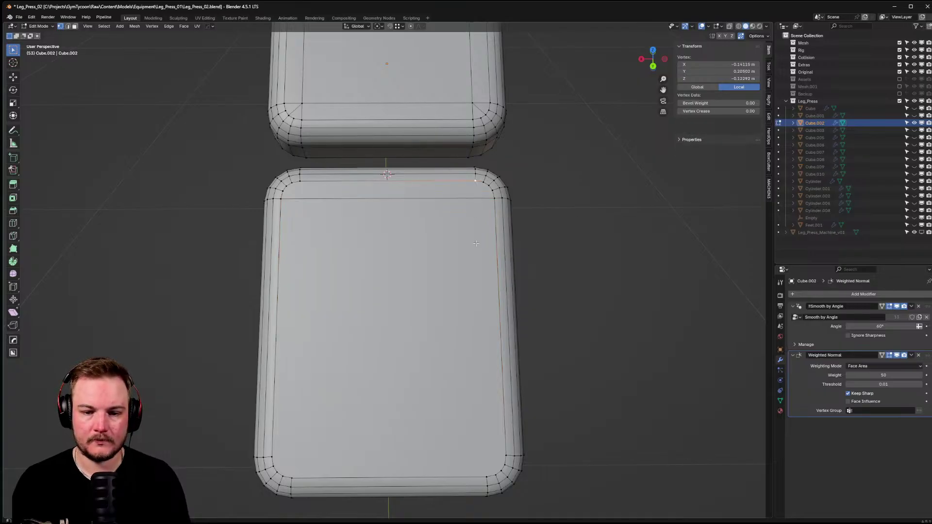
click(496, 463)
click(296, 466)
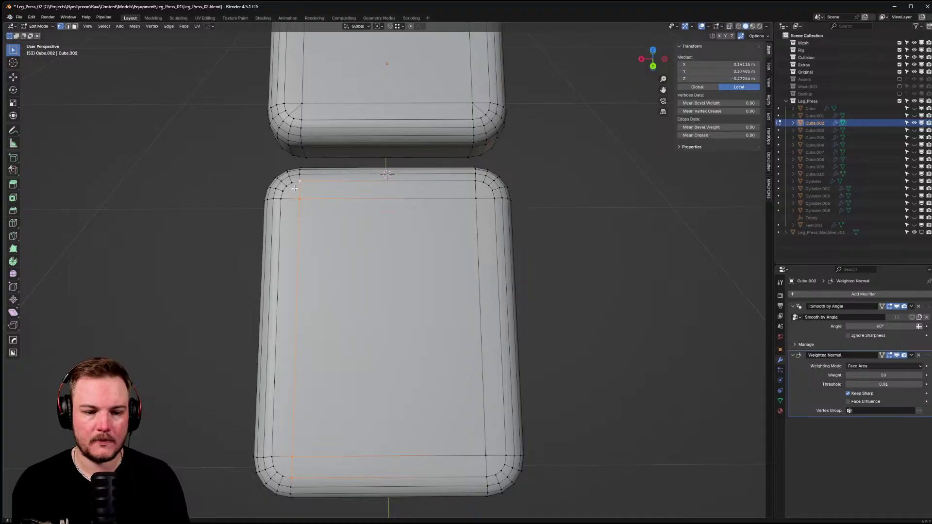
- Connect the inner grid corners on the lower pad's front face diagonally to its rounded corners
click(476, 199)
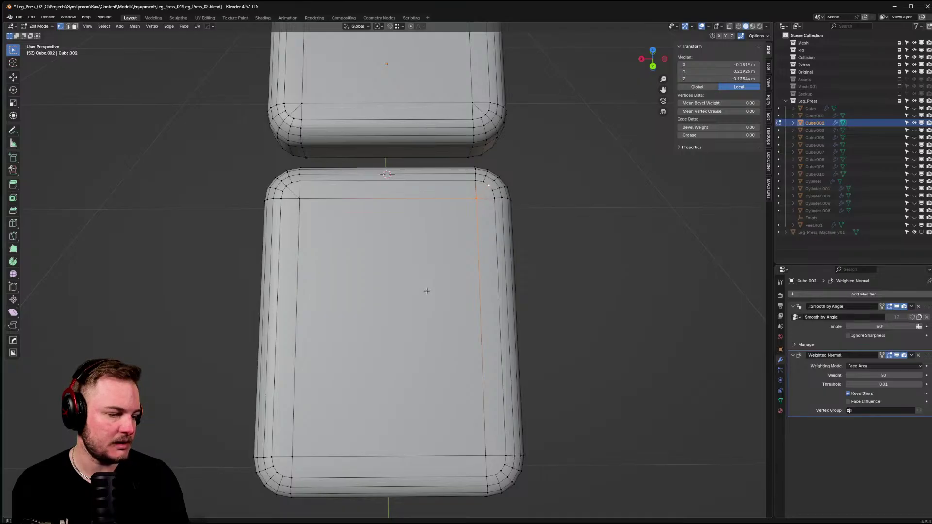
middle_drag(417, 319, 310, 403)
click(302, 414)
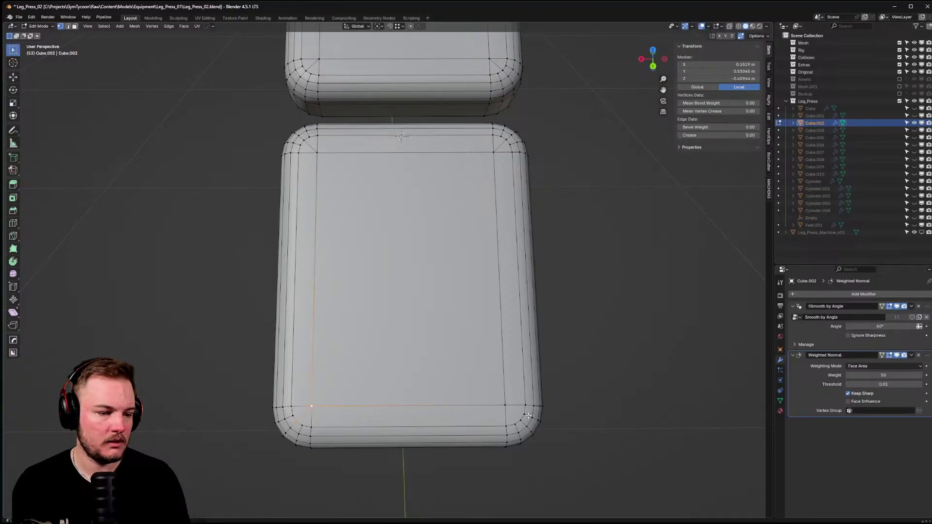
click(504, 406)
- Leave mesh editing of the pads and bring back the hidden parts of the leg press
key(Tab)
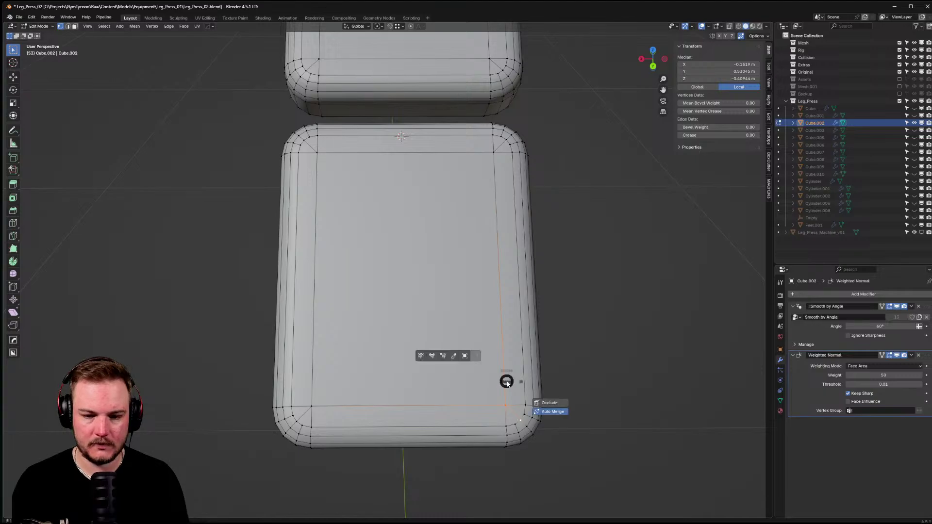
key(KP_Decimal)
click(529, 333)
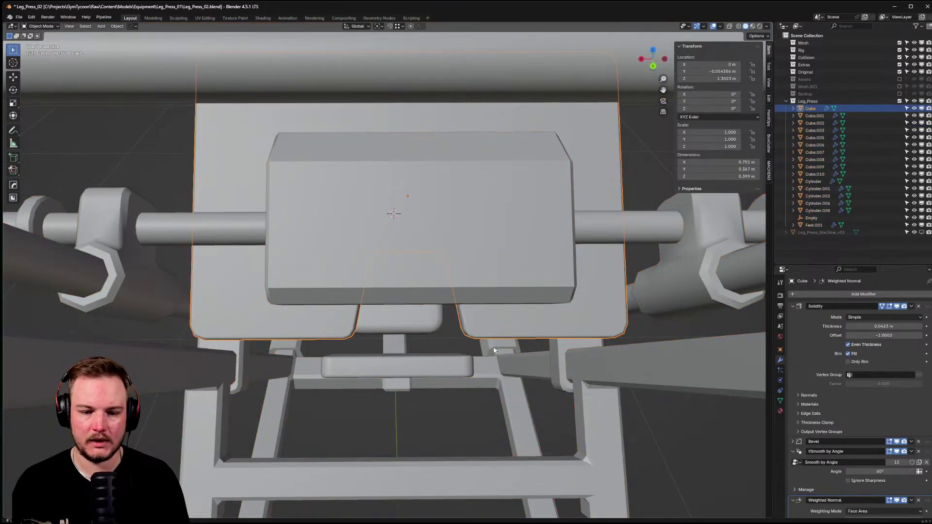
key(KP_Decimal)
- Check the backrest and seat from the side, clear the frame selection and save the file
middle_drag(470, 333, 402, 326)
scroll(420, 287, up, 2)
middle_drag(421, 287, 436, 281)
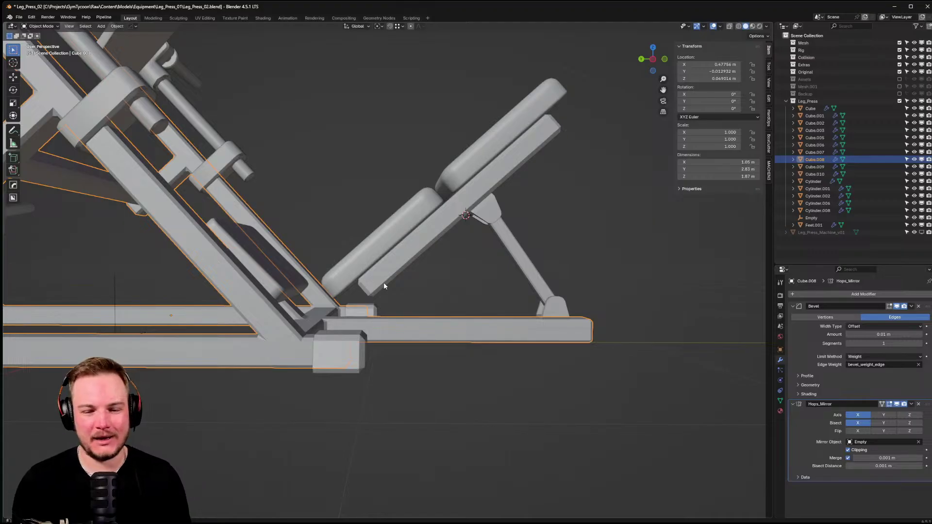
scroll(384, 287, up, 2)
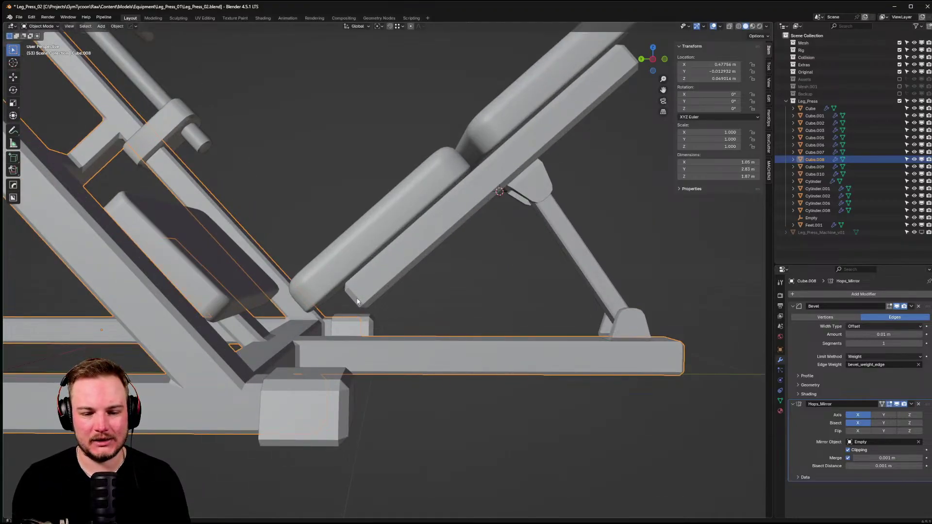
middle_drag(437, 327, 365, 400)
click(170, 332)
middle_drag(337, 351, 543, 293)
key(ctrl+s)
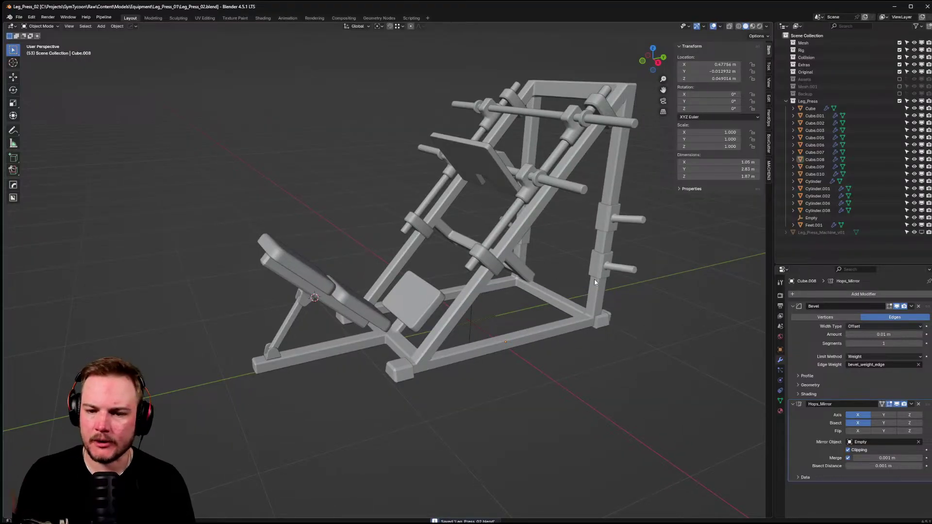
- Duplicate the backrest strut's bracket pair and shift the copy about 0.51 m along Y toward the seat
middle_drag(594, 279, 451, 276)
shift+middle_drag(395, 304, 505, 303)
scroll(435, 282, up, 5)
scroll(420, 295, up, 3)
scroll(526, 305, up, 3)
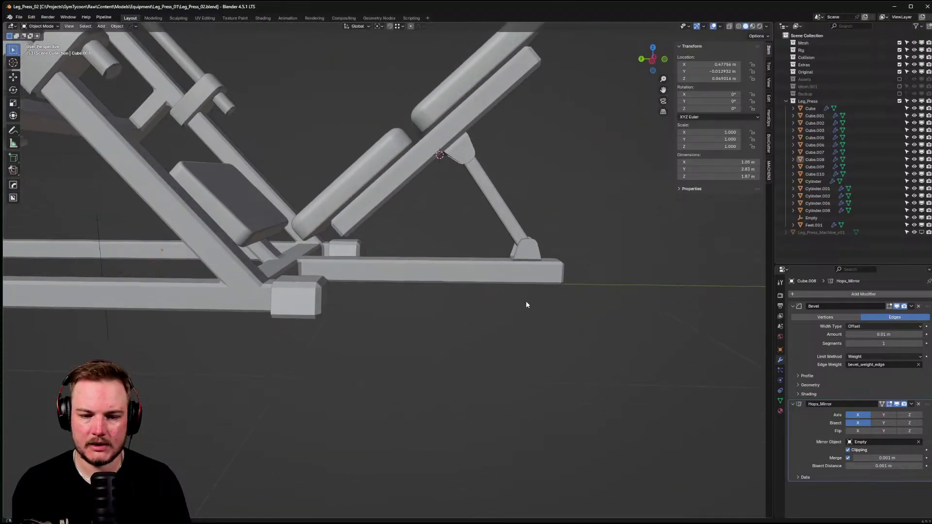
key(KP_3)
scroll(522, 299, up, 4)
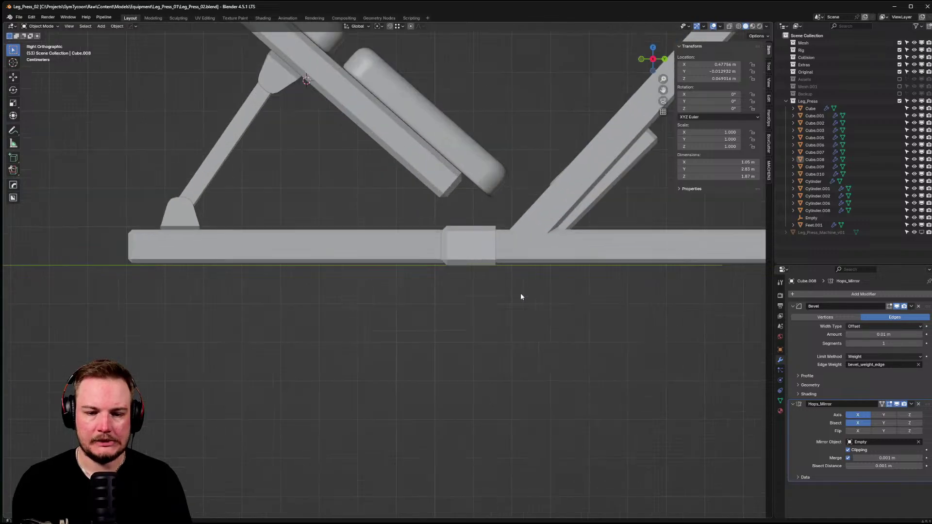
click(148, 290)
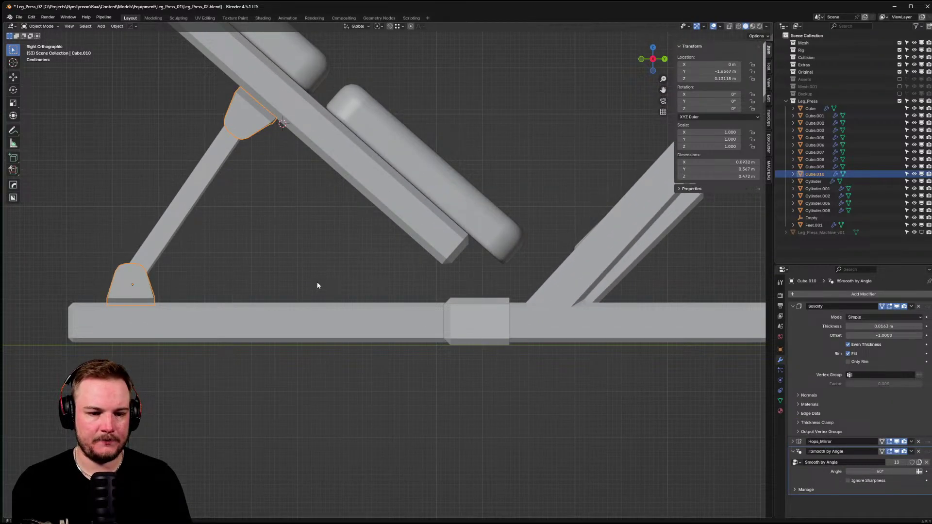
key(shift+d)
key(y)
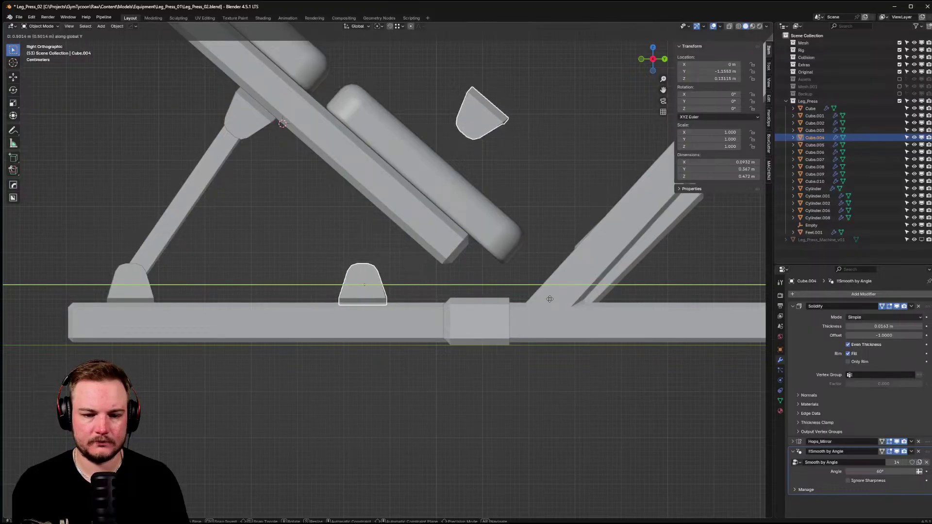
click(553, 302)
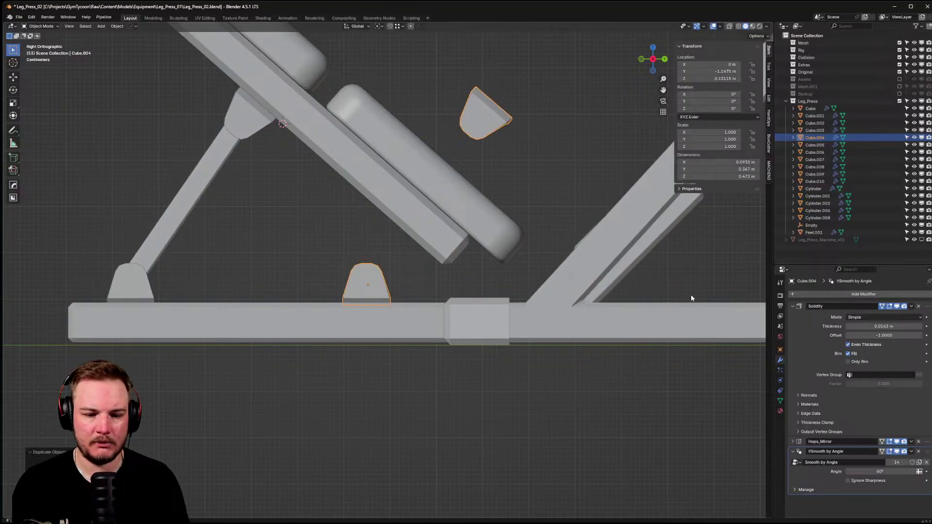
- In the copied bracket mesh, move the whole upper bracket down to the underside of the backrest beam's lower end
shift+middle_drag(509, 250, 504, 277)
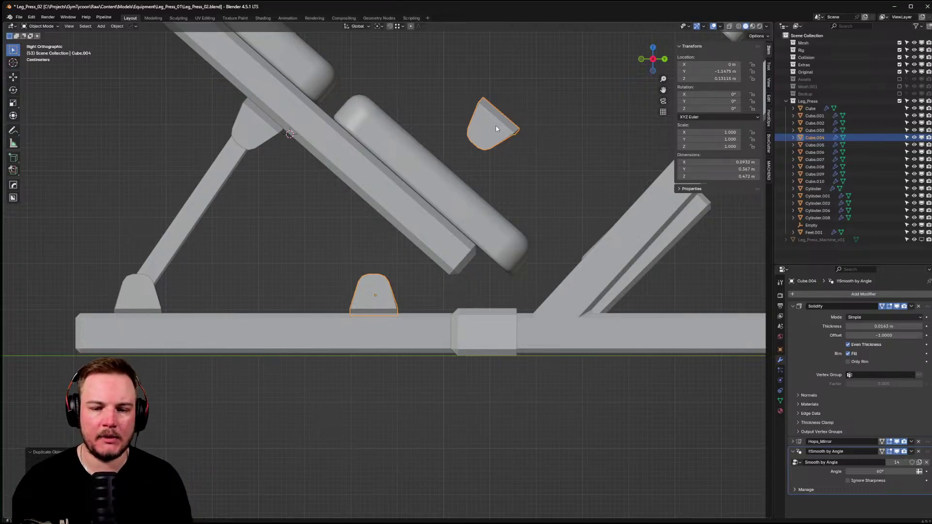
shift+middle_drag(503, 275, 510, 279)
key(Tab)
key(alt+z)
key(ctrl+l)
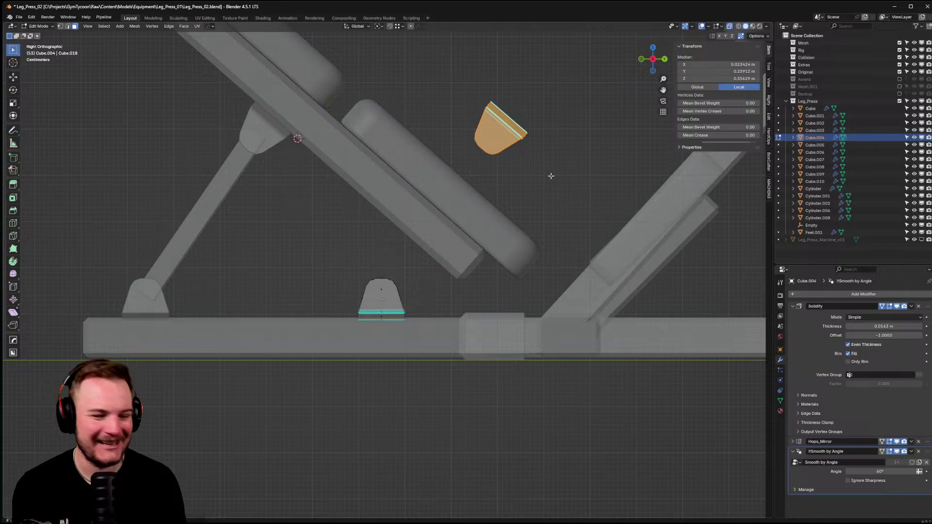
key(g)
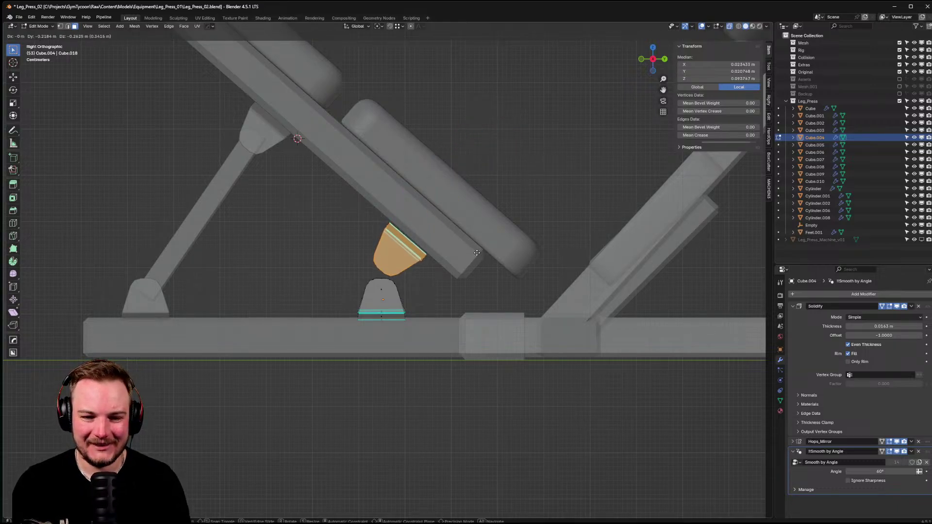
click(477, 253)
- Fine-tune the angle of the copied upper bracket against the beam's underside, leave mesh editing and check the fit
scroll(486, 243, up, 4)
key(r)
click(572, 181)
key(r)
click(572, 181)
scroll(572, 181, down, 5)
middle_drag(572, 181, 374, 244)
key(Tab)
scroll(503, 270, up, 4)
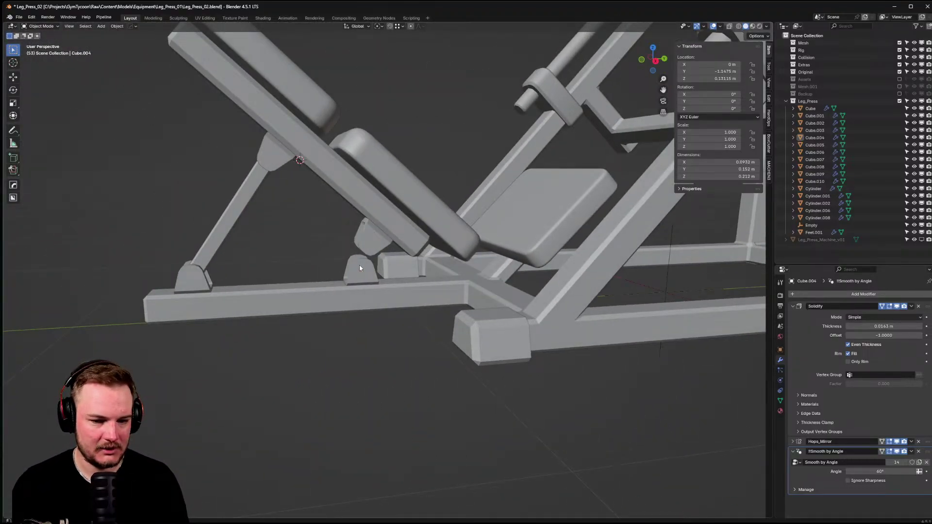
middle_drag(360, 268, 384, 269)
scroll(383, 269, down, 3)
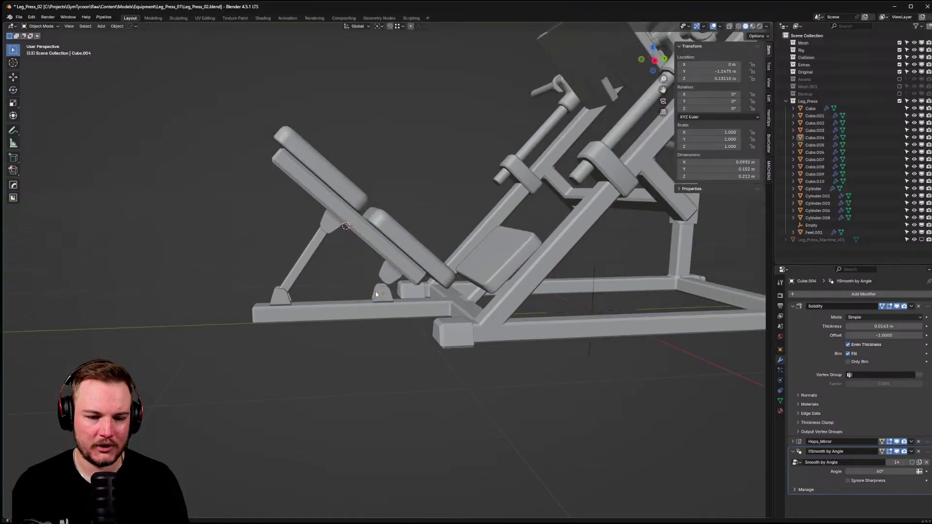
scroll(393, 270, up, 2)
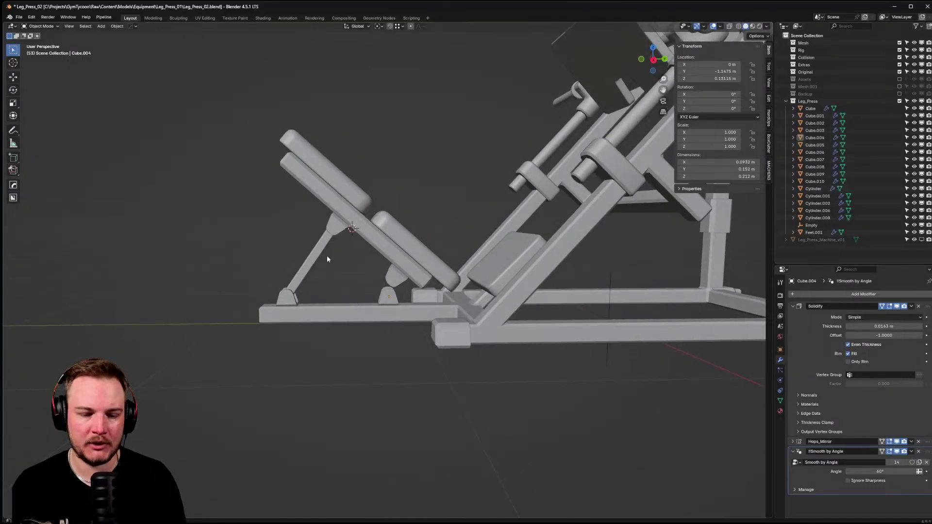
- Duplicate the diagonal backrest strut and move the copy about 0.5 m along Y so its foot sits on the new lower bracket
key(KP_3)
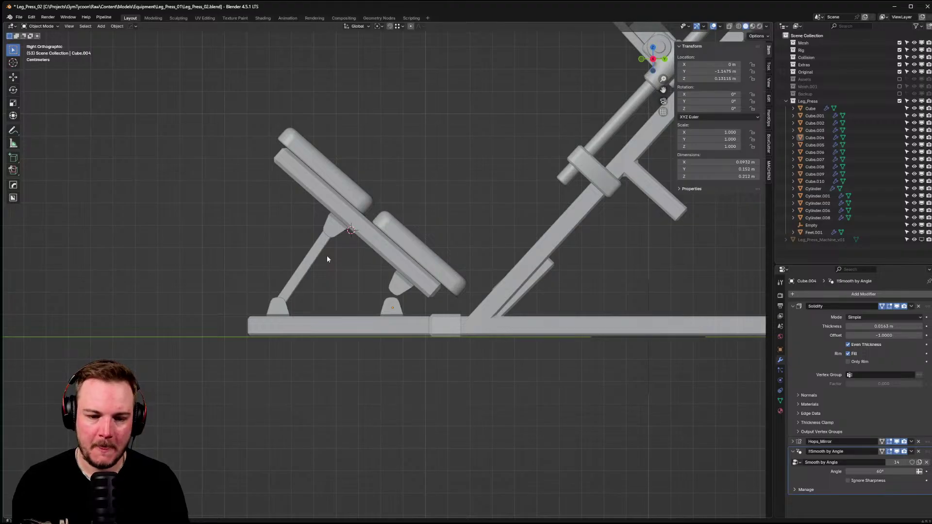
scroll(327, 254, up, 3)
click(268, 248)
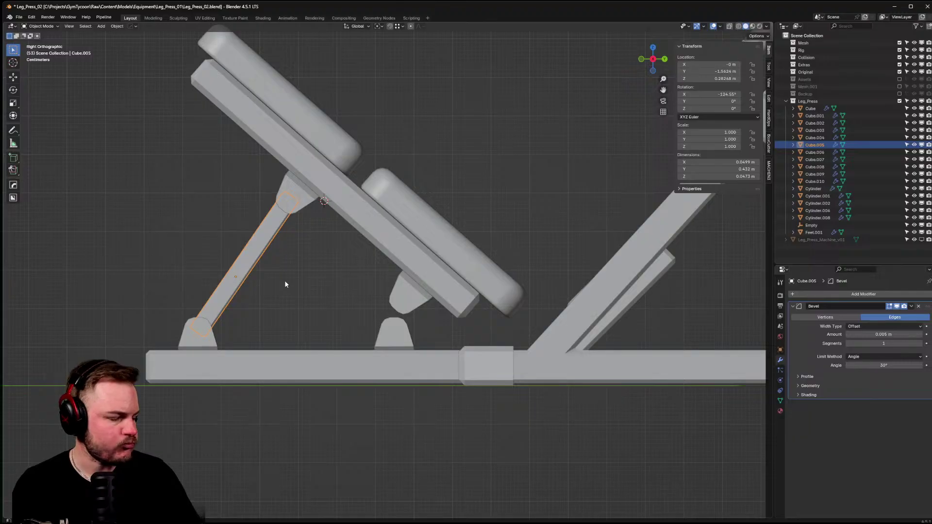
scroll(284, 279, up, 2)
key(shift+d)
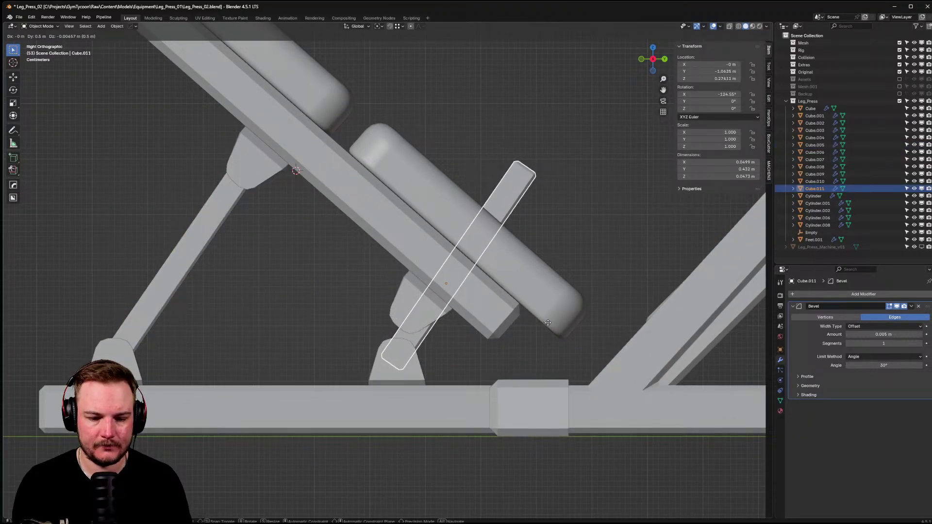
click(549, 306)
key(r)
key(z)
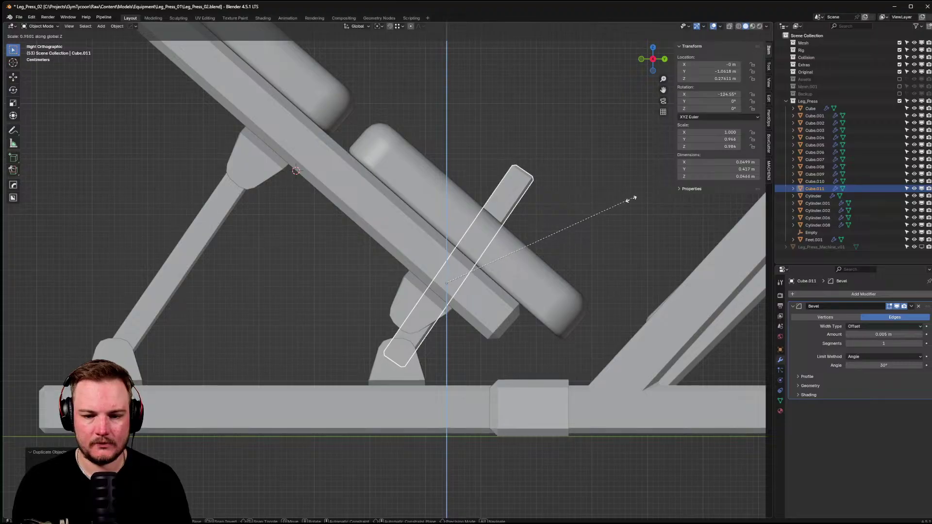
key(Escape)
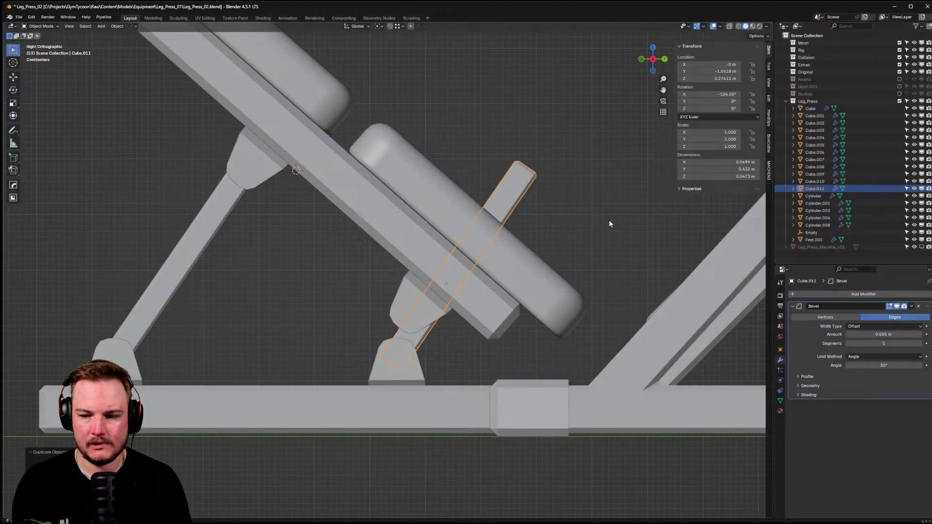
key(r)
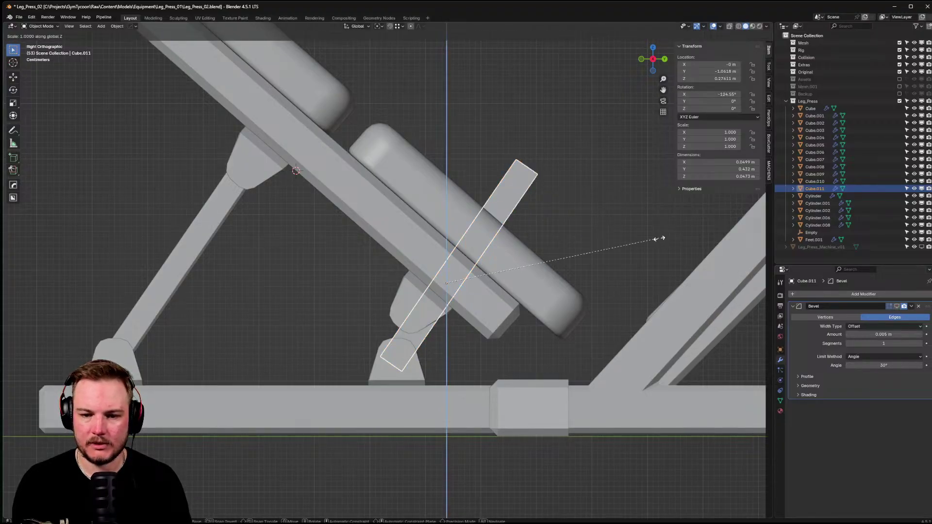
key(Escape)
- Shorten the copied strut's mesh along its local Y axis to roughly half its length
key(Tab)
key(a)
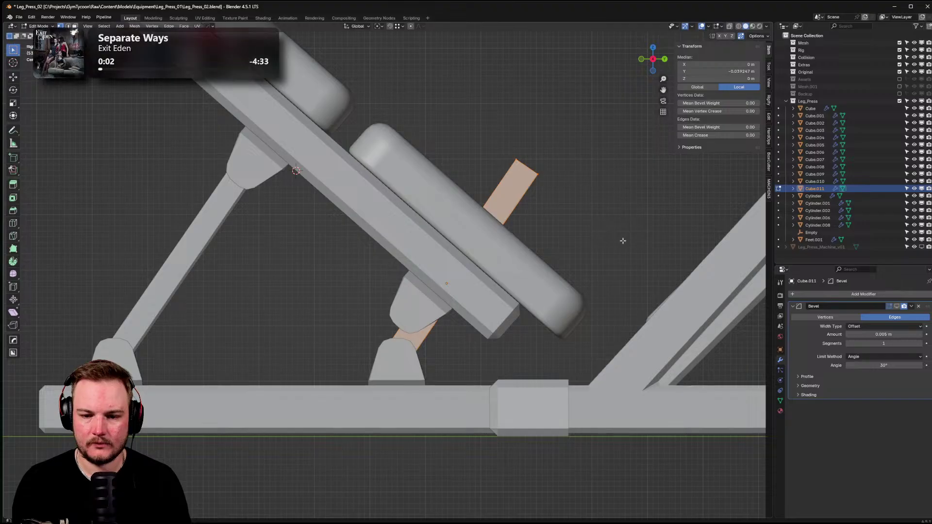
key(s)
key(z)
key(z)
key(Escape)
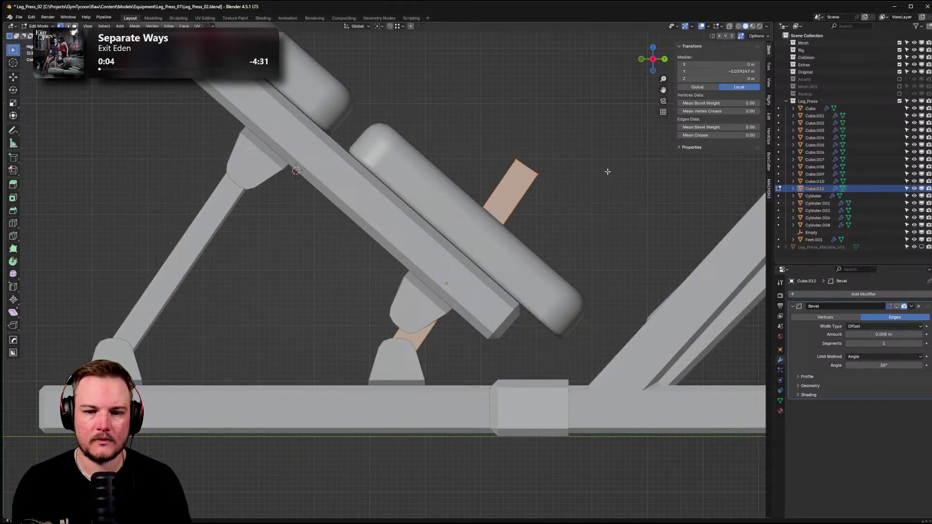
key(s)
key(y)
key(y)
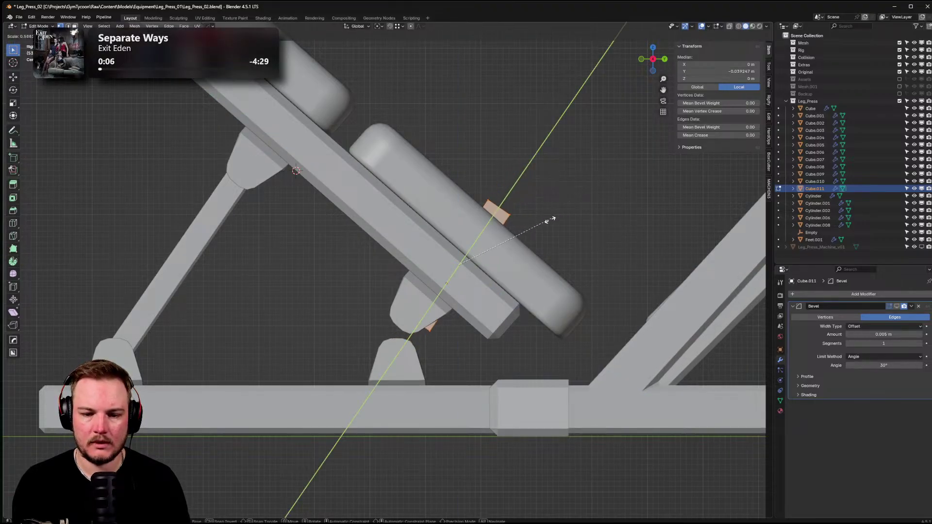
click(538, 234)
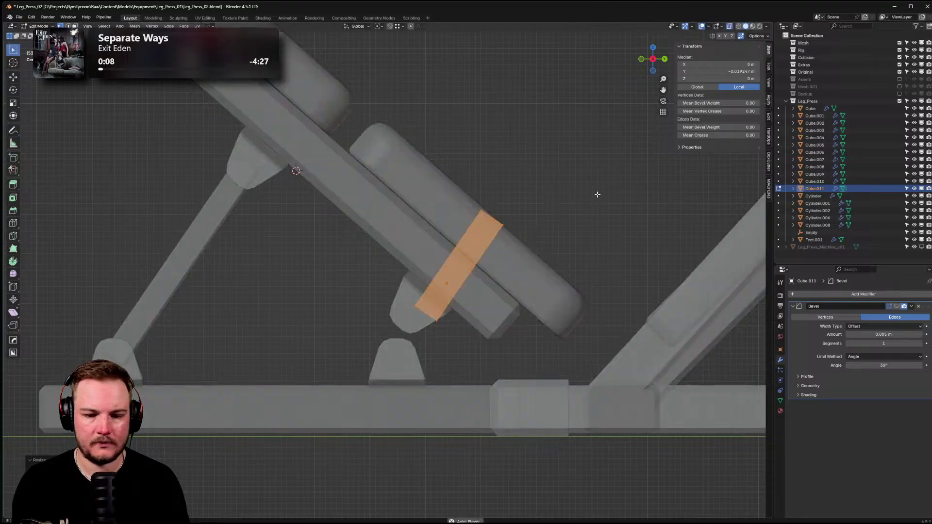
- Move and rotate the shortened strut into a steeper position between the new upper and lower brackets
key(g)
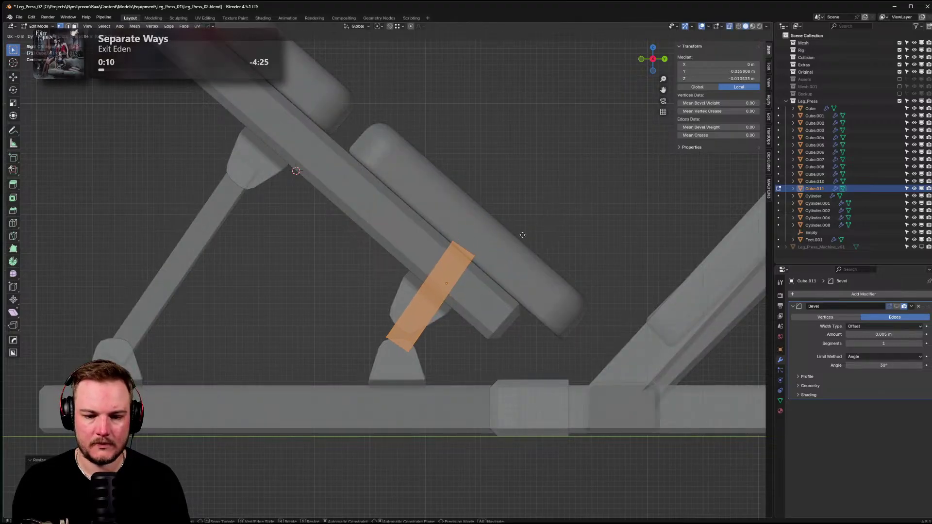
click(519, 249)
key(g)
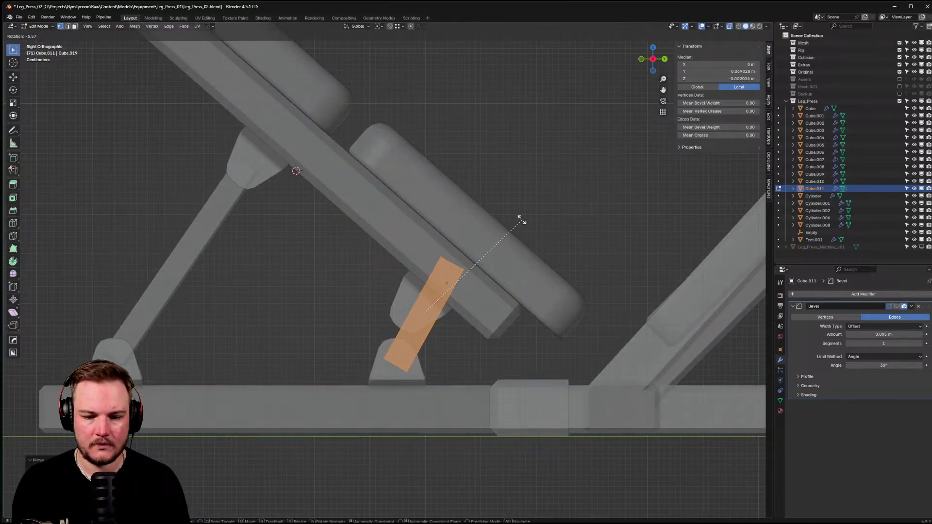
click(496, 212)
key(r)
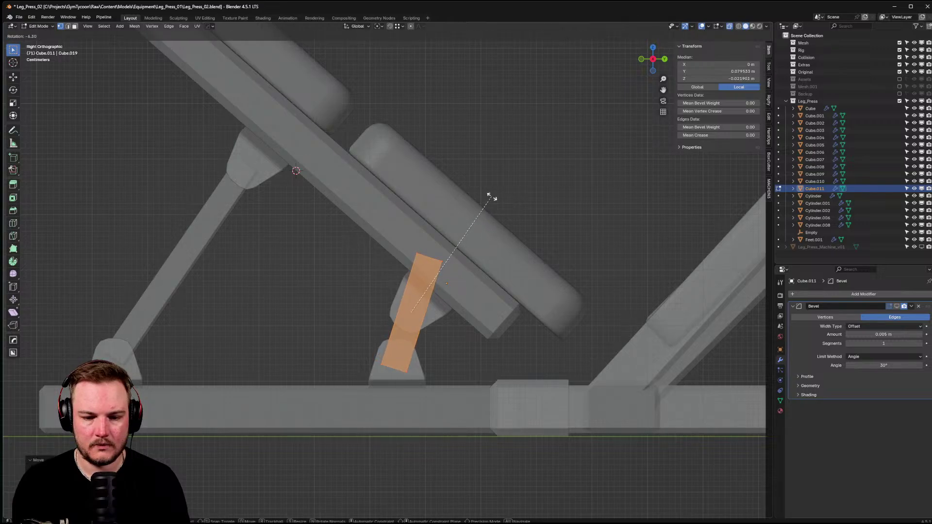
right_click(486, 212)
- Slide the strut's upper end down to sit inside the upper bracket, then fine-tune its placement and leave mesh editing
key(2)
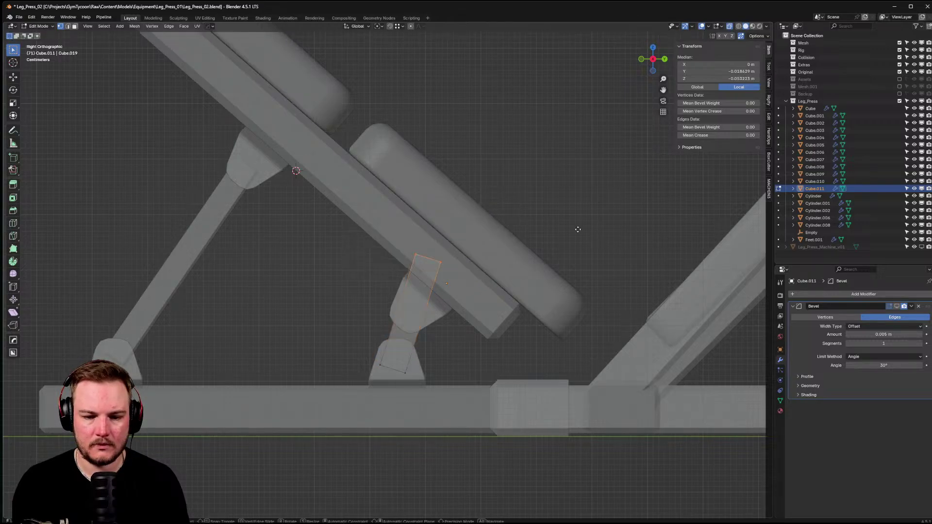
key(g)
key(g)
right_click(571, 251)
key(3)
key(r)
right_click(573, 261)
key(g)
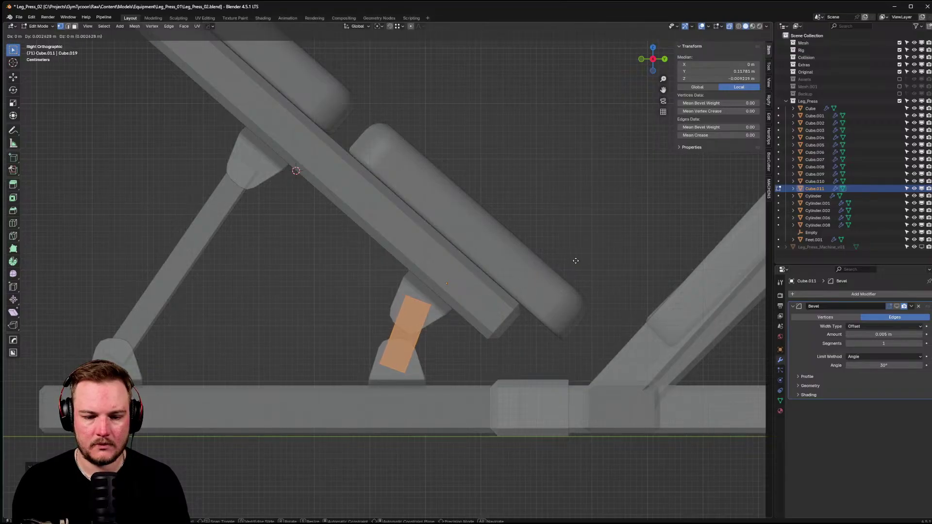
right_click(576, 259)
key(Tab)
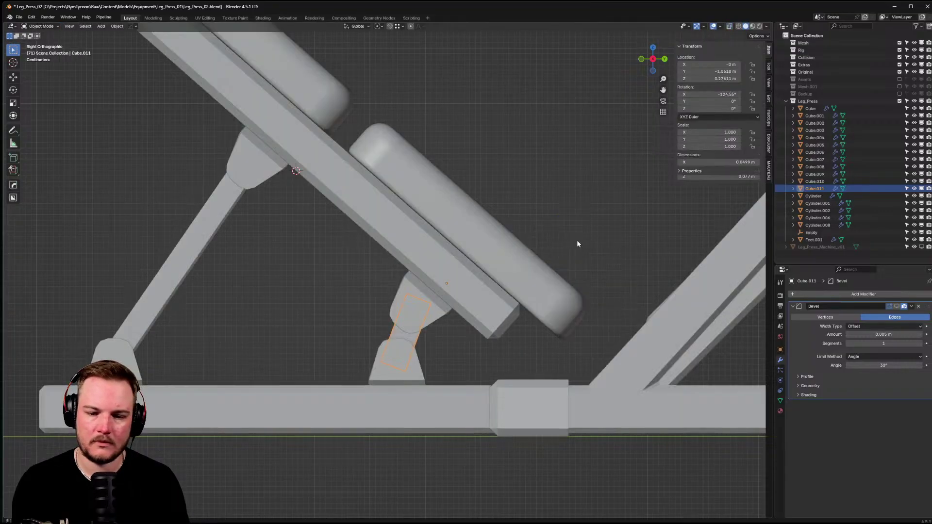
- Clear the strut selection and inspect the new lower backrest support from several angles
click(504, 196)
scroll(496, 194, down, 5)
middle_drag(495, 194, 578, 254)
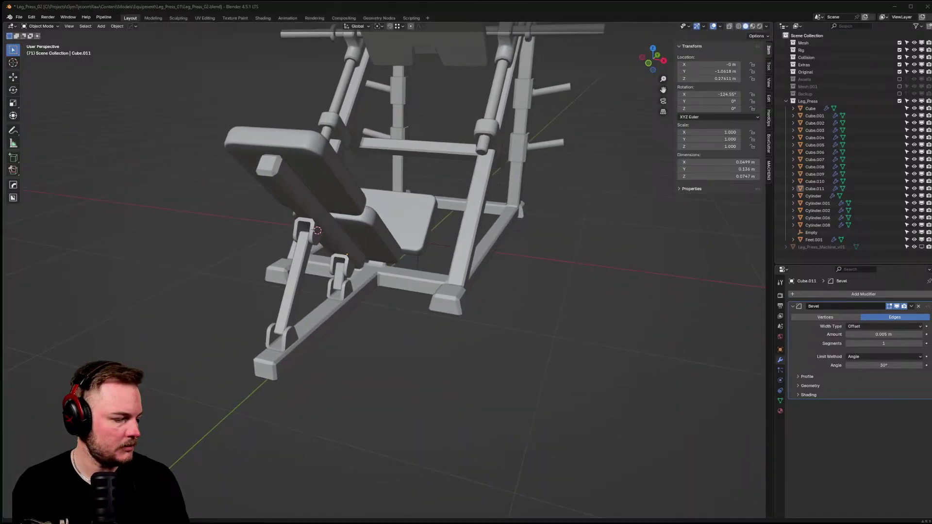
middle_drag(398, 247, 286, 299)
scroll(272, 238, down, 4)
- View the leg press with MatCap lighting, briefly preview it in rendered shading and return to solid shading
click(767, 26)
click(766, 63)
click(761, 79)
click(646, 112)
mouse_move(505, 209)
middle_down()
mouse_move(479, 217)
mouse_move(472, 235)
mouse_move(562, 224)
mouse_move(441, 230)
mouse_move(456, 225)
middle_up()
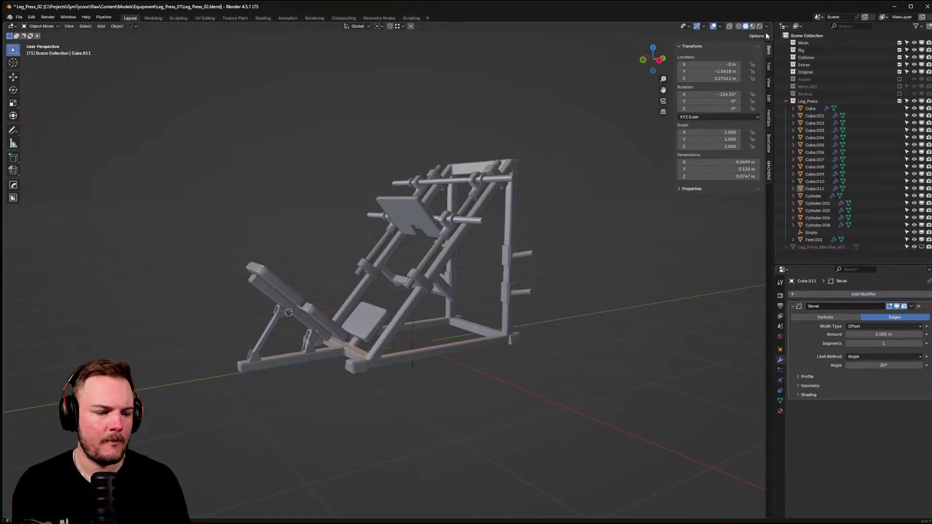
click(760, 26)
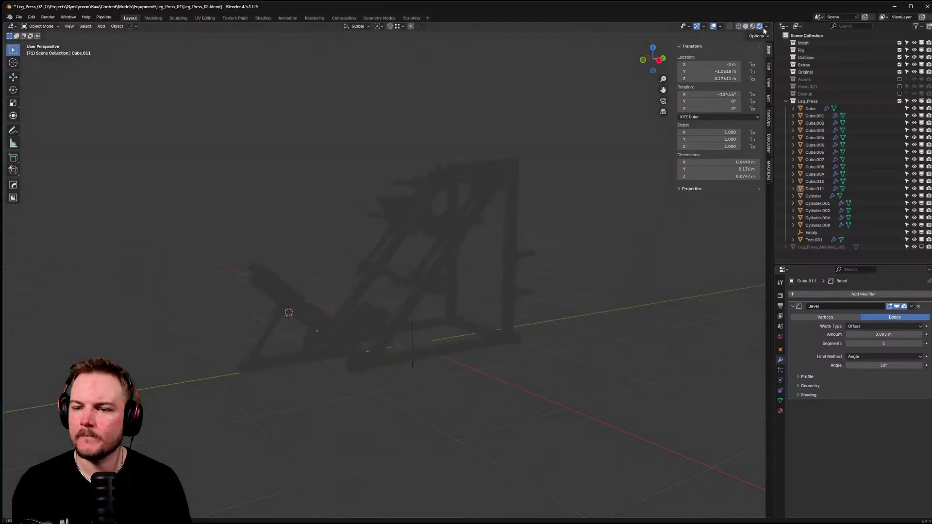
click(745, 27)
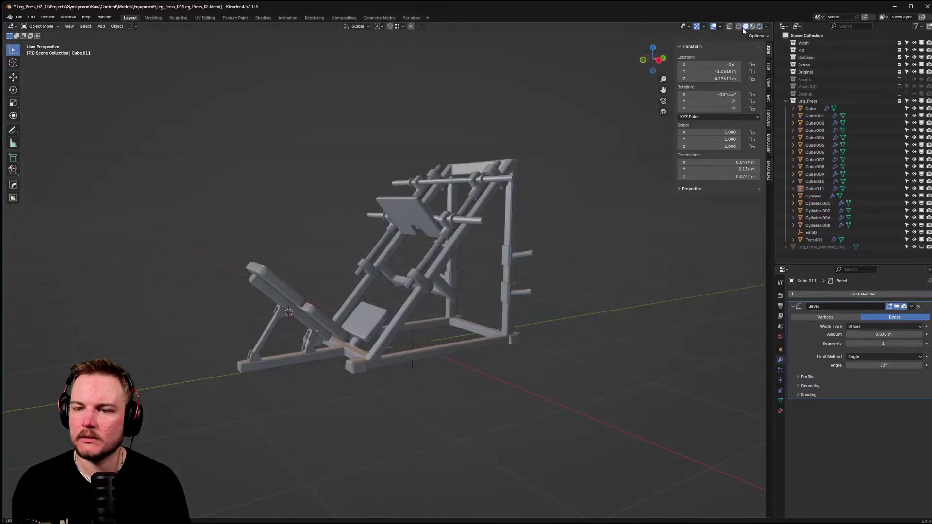
- Inspect the frame's surface shading with the glossy red MatCap, then restore Studio lighting
click(767, 26)
click(774, 79)
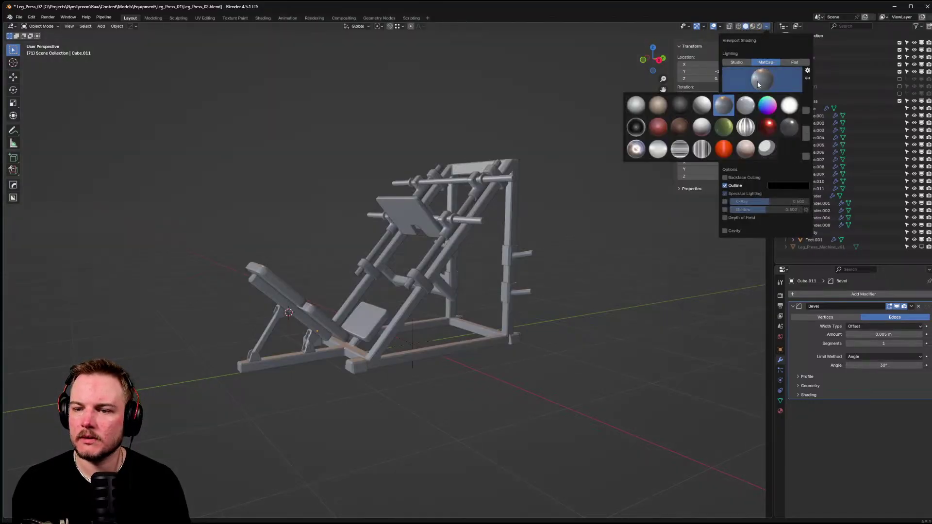
click(767, 130)
middle_drag(529, 182, 545, 158)
click(767, 27)
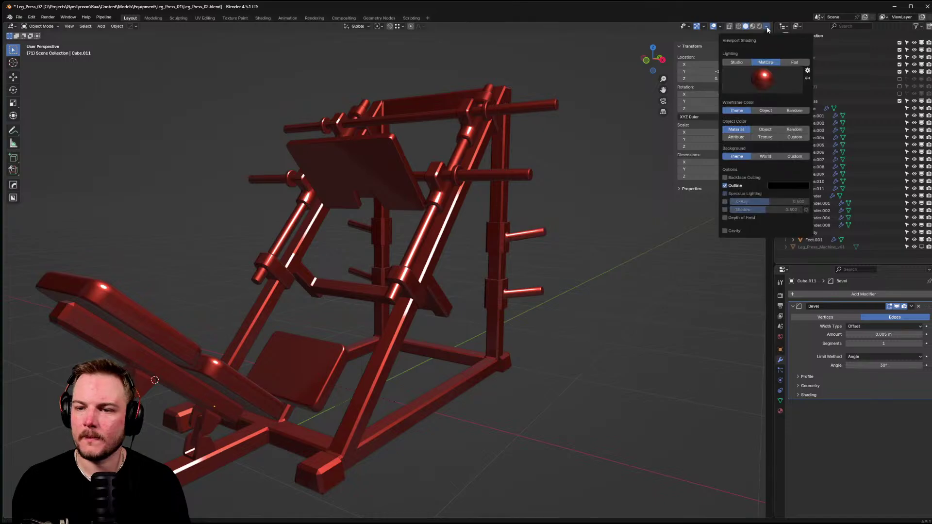
click(748, 63)
mouse_move(461, 203)
middle_down()
mouse_move(532, 179)
mouse_move(329, 217)
middle_up()
- Examine the leg press reference photo around the lower crossbar, seat and carriage area
key(alt+Tab)
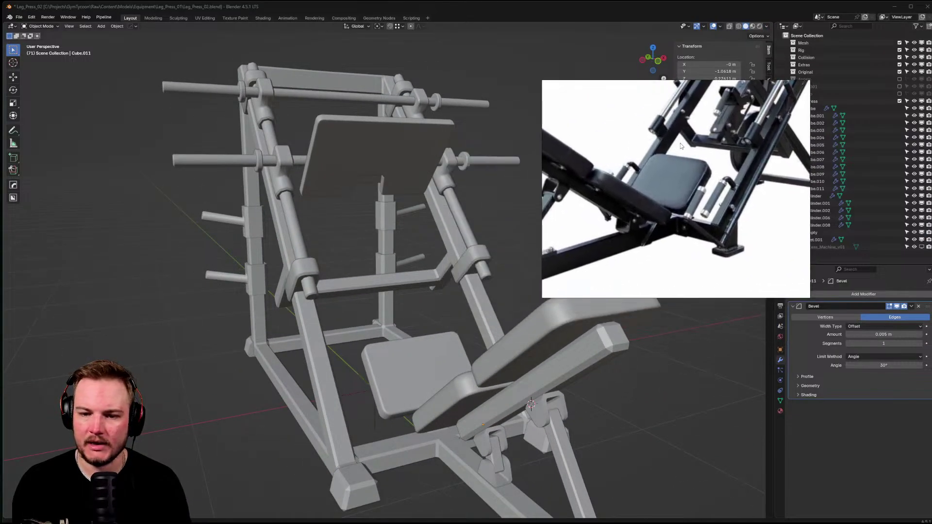
drag(732, 112, 710, 268)
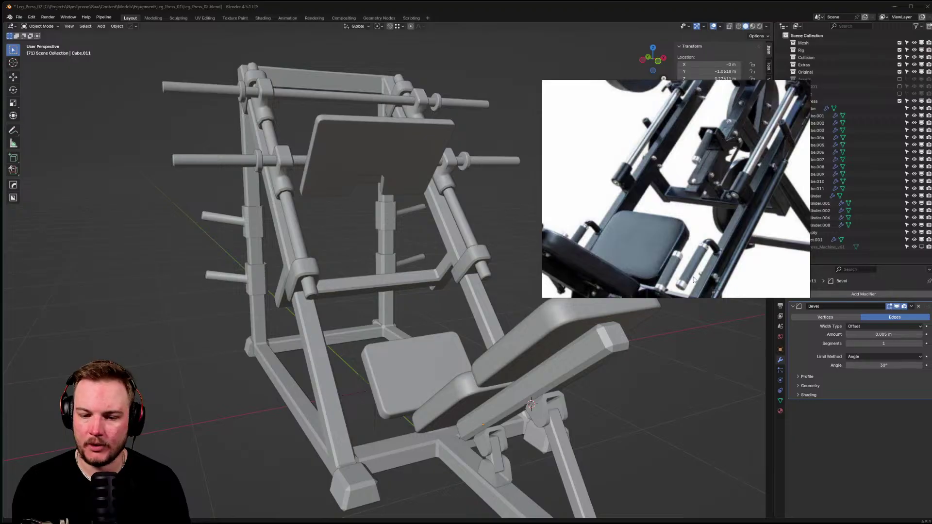
scroll(684, 197, down, 3)
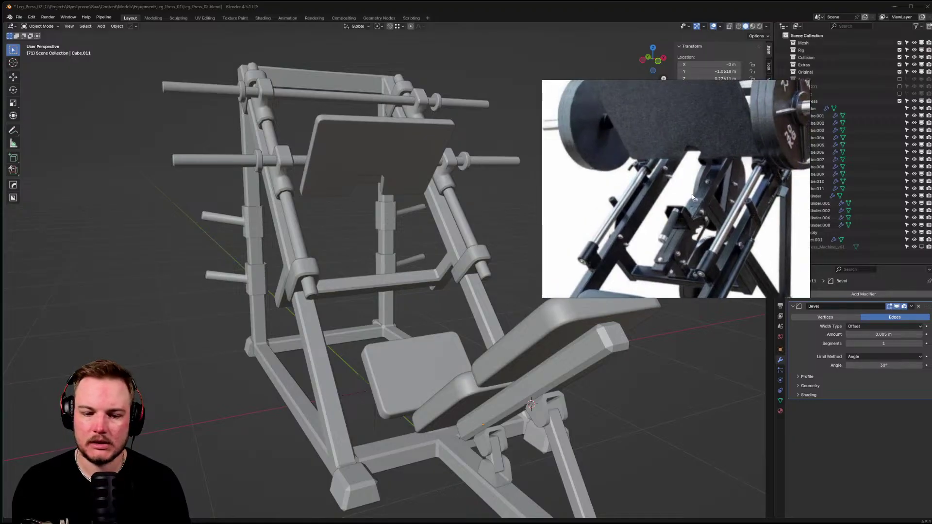
drag(693, 197, 717, 95)
scroll(700, 169, up, 2)
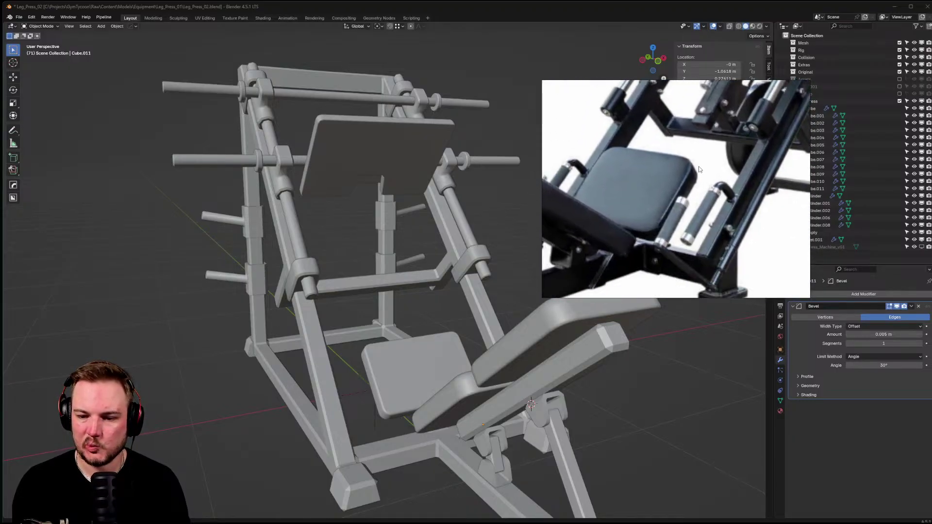
scroll(701, 168, up, 1)
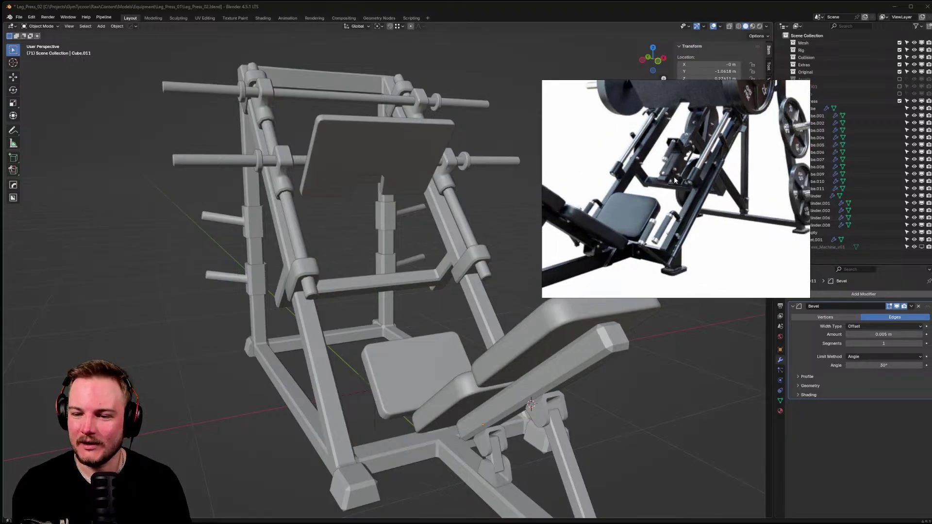
- Edit the frame mesh and extrude the lower crossbar's central top face along its normal into a short stub
middle_drag(675, 181, 482, 197)
scroll(408, 282, up, 3)
click(365, 308)
key(Tab)
click(362, 339)
click(381, 209)
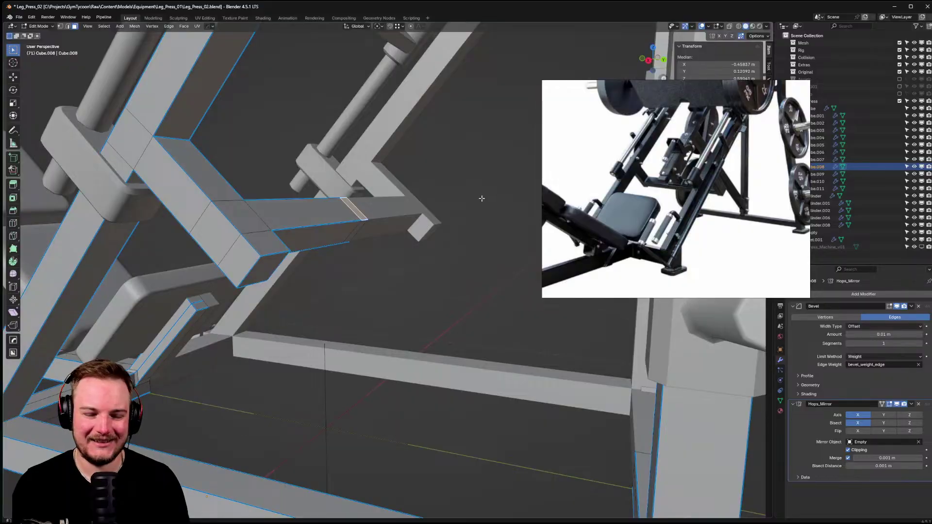
key(g)
key(z)
key(z)
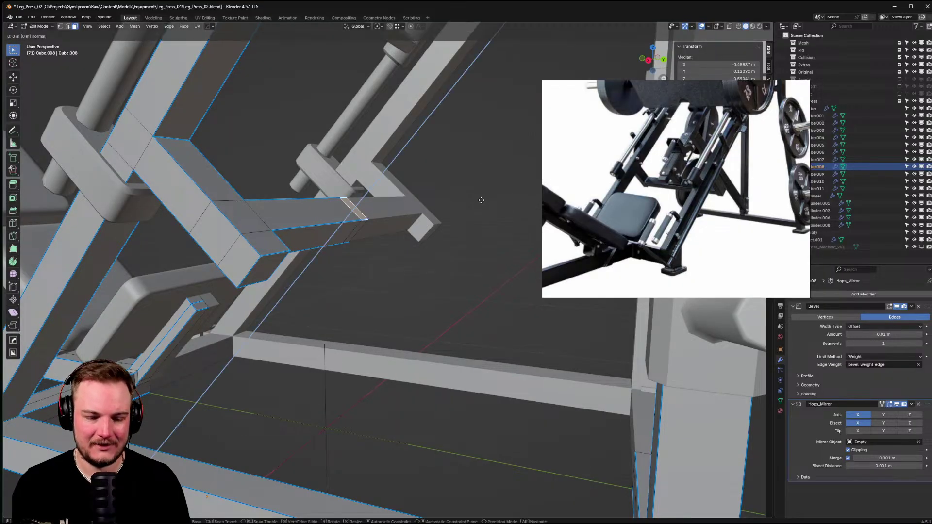
click(505, 185)
- Extrude the stub's rear face diagonally down to the rear base beam as a long strut
key(alt+a)
middle_drag(375, 211, 239, 158)
click(211, 143)
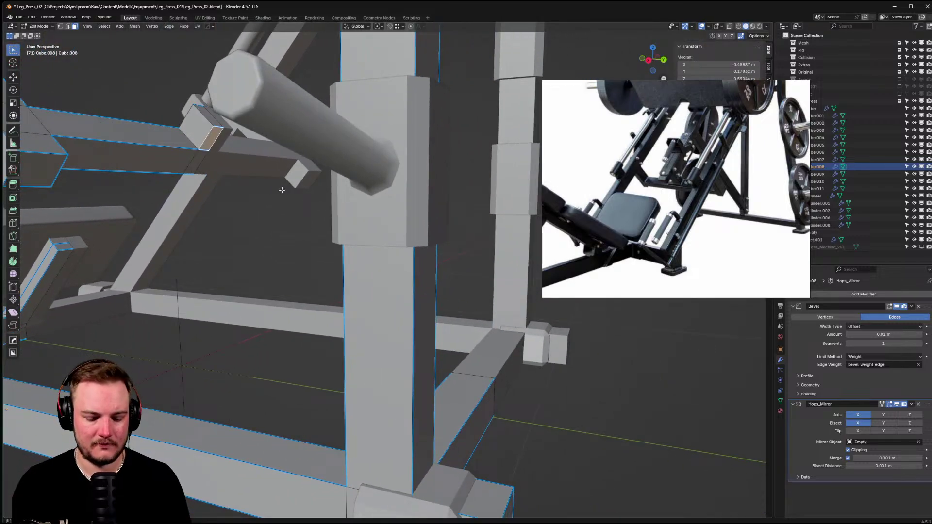
key(e)
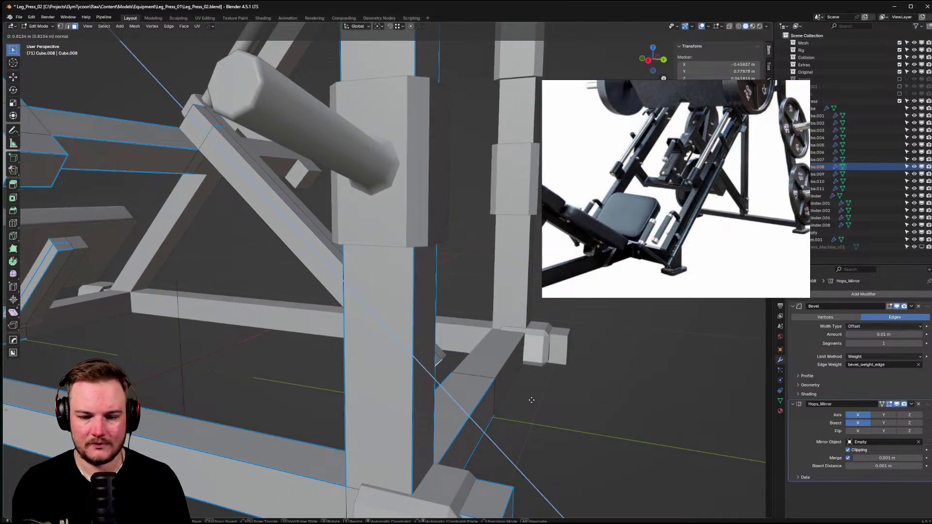
click(555, 419)
- Add a loop cut across the rear base beam and shift it along X toward the strut's edge
middle_drag(576, 400, 294, 261)
key(ctrl+Tab)
key(ctrl+r)
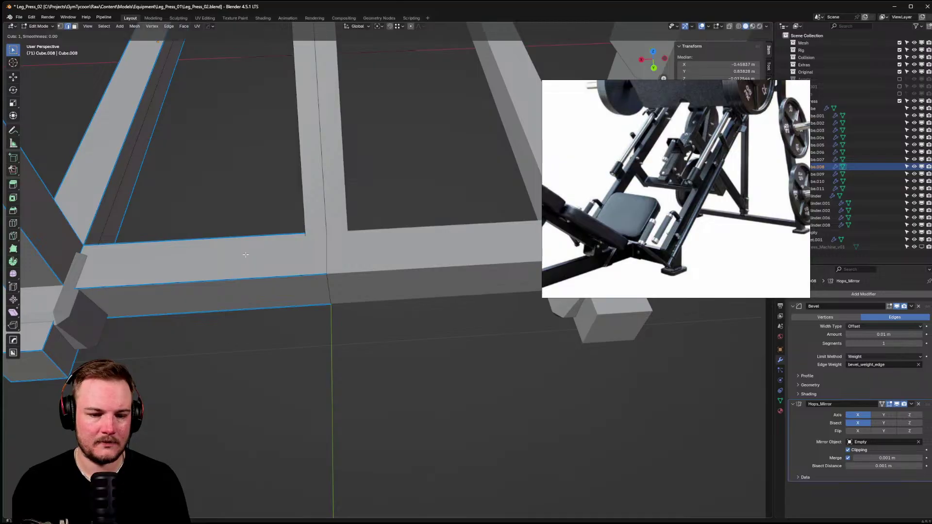
click(230, 241)
right_click(283, 243)
key(g)
key(x)
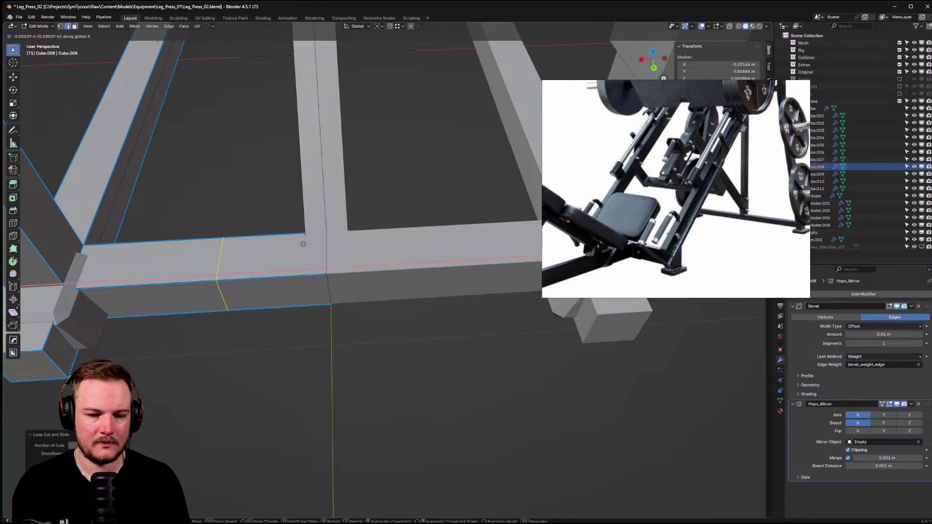
click(305, 253)
- Delete the extruded strut's faces with X-ray enabled, leaving the stub and rear base beam
middle_drag(305, 253, 319, 236)
key(Tab)
click(340, 236)
key(alt+z)
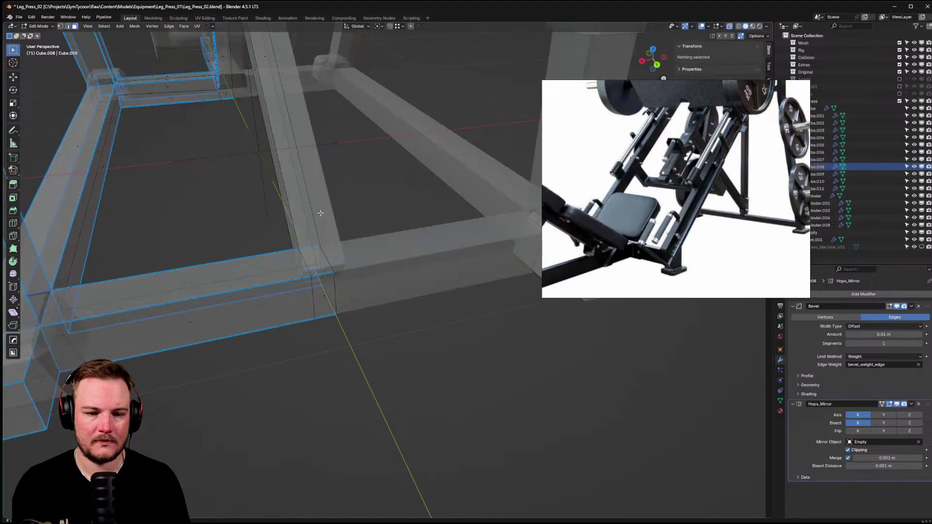
middle_drag(262, 59, 258, 154)
click(301, 228)
key(x)
click(293, 243)
middle_drag(329, 246, 421, 326)
- Remove the strut's leftover end cap and delete the rear base beam's central front faces to open a hole
key(Tab)
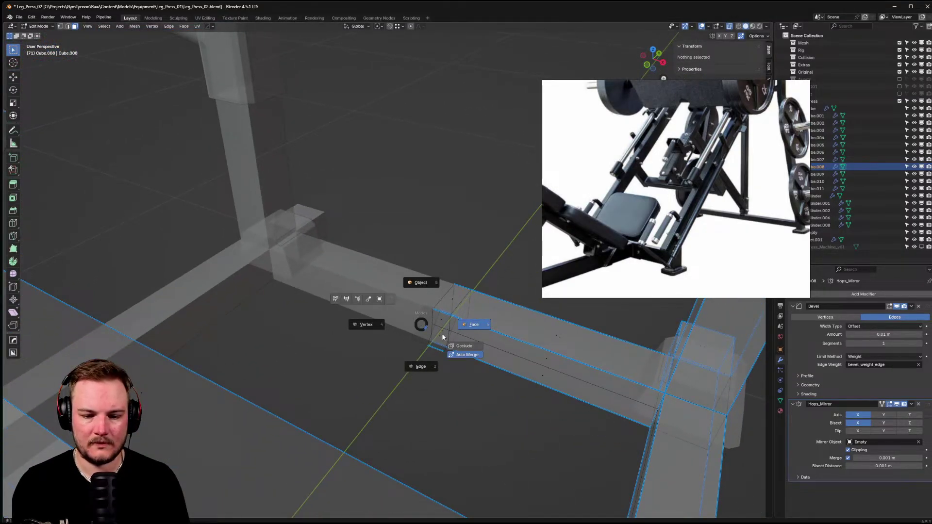
click(442, 337)
click(447, 333)
key(alt+z)
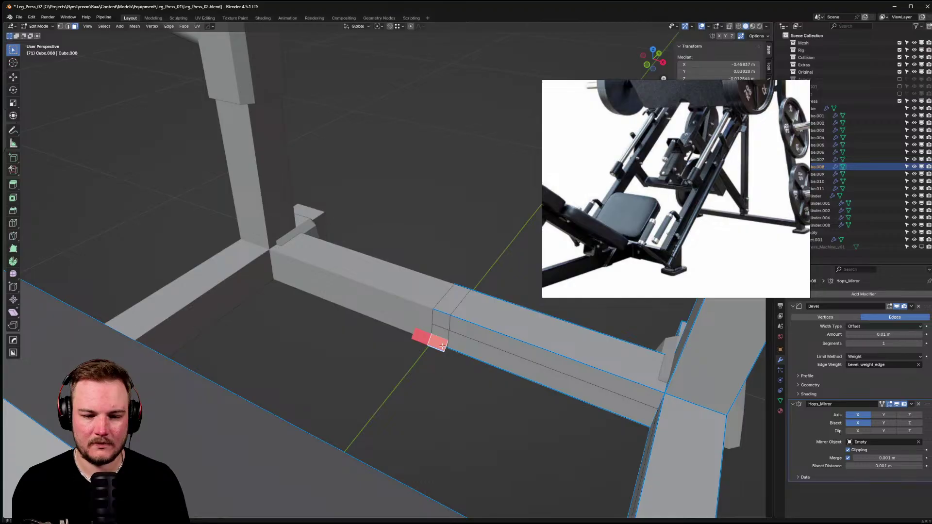
click(445, 331)
key(Tab)
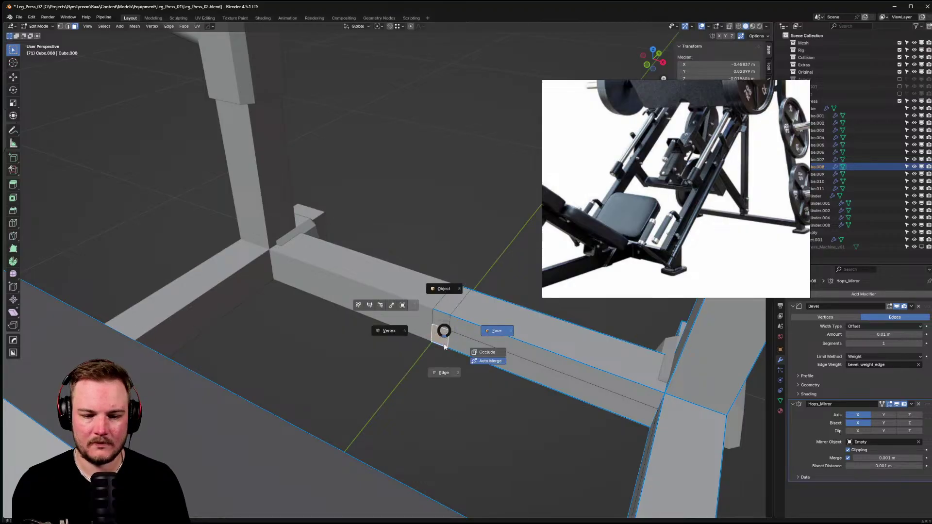
click(443, 358)
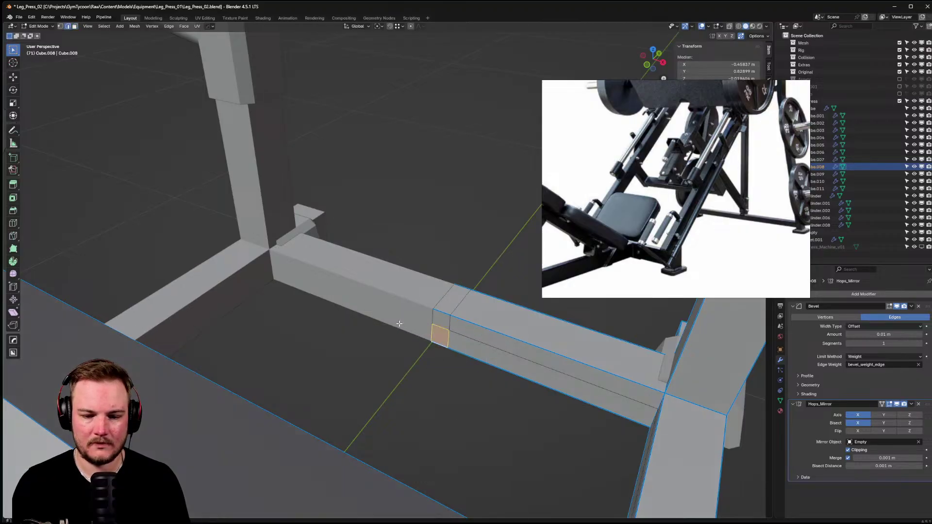
click(438, 326)
key(KP_Decimal)
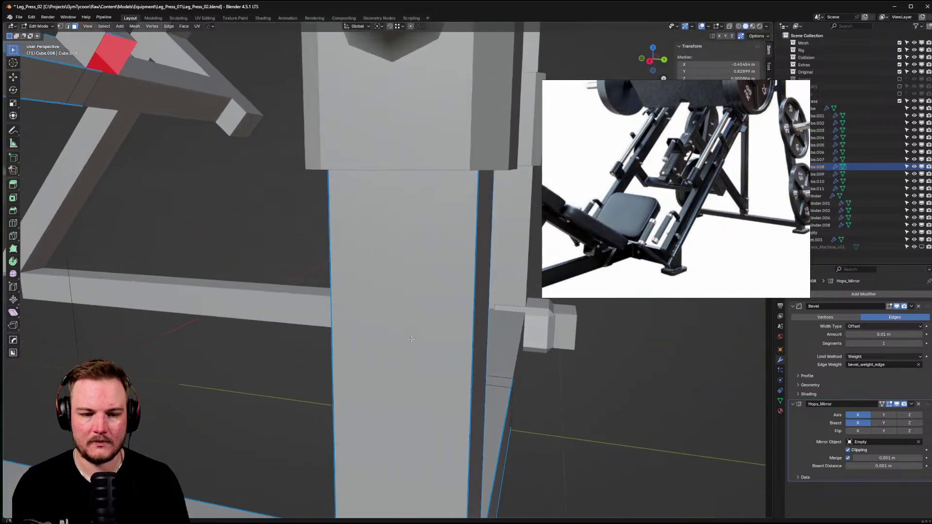
middle_drag(400, 334, 241, 198)
middle_drag(208, 130, 311, 237)
key(x)
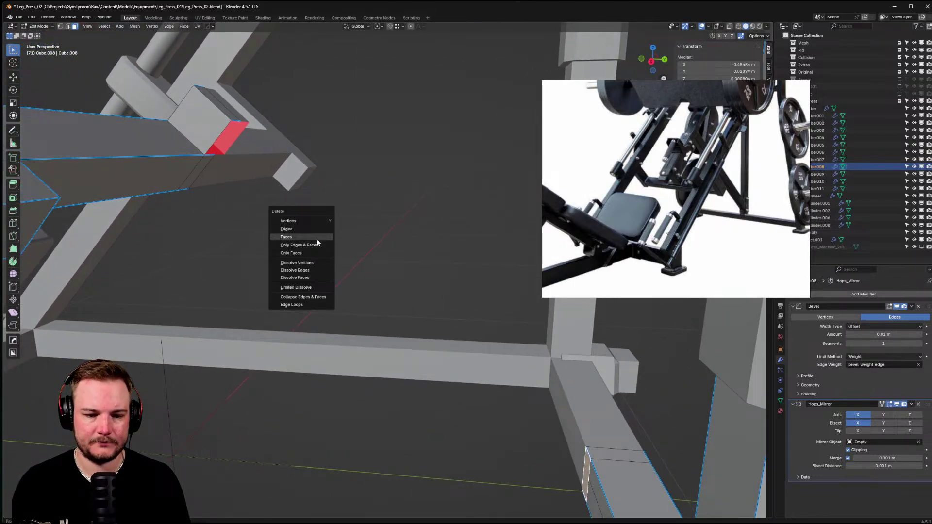
click(318, 242)
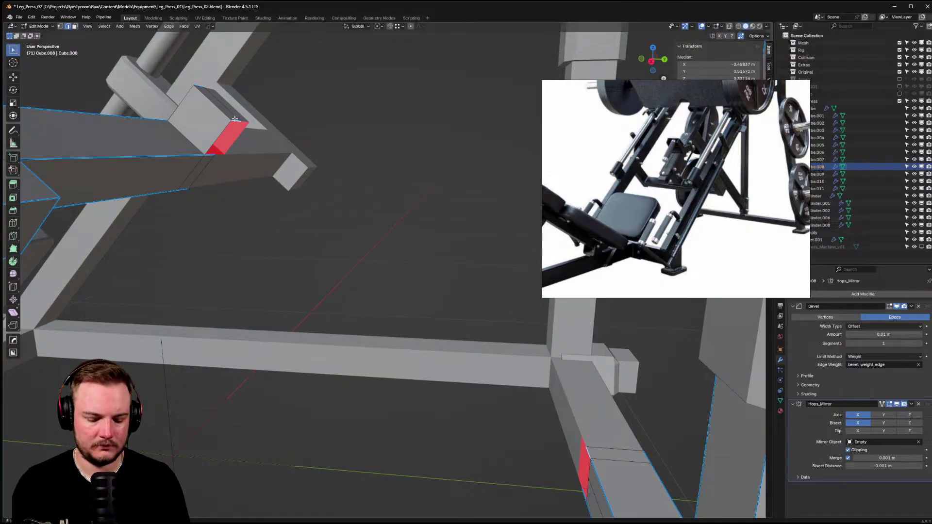
- Connect the stub's opening to the hole in the rear base beam by filling faces between their edges
key(ctrl+e)
middle_drag(365, 294, 303, 228)
click(280, 213)
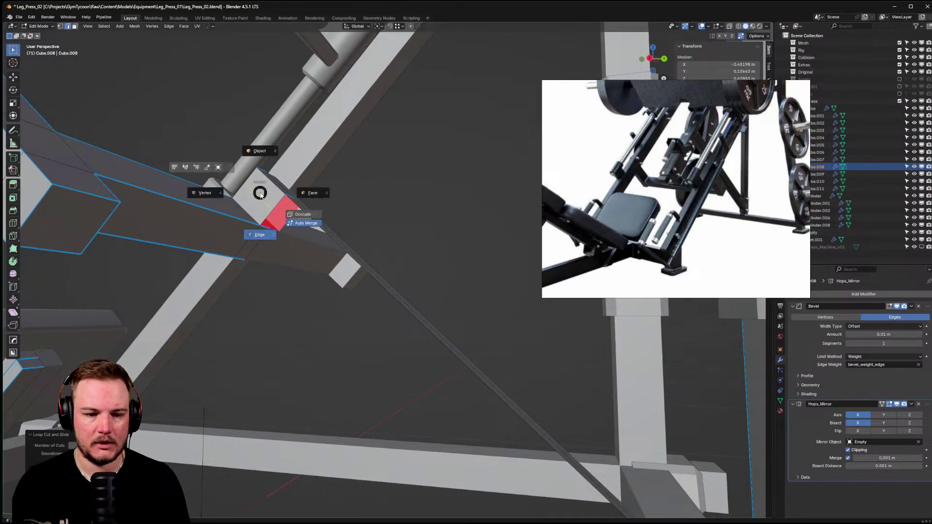
click(308, 221)
key(f)
key(f)
middle_drag(312, 222, 336, 267)
key(f)
- Remove the bevel weight from the short edge crossing the strut's upper end, after checking the rebuilt strut
key(Tab)
click(340, 231)
middle_drag(340, 231, 215, 189)
scroll(345, 251, up, 4)
key(Tab)
click(318, 251)
key(a)
key(2)
click(255, 183)
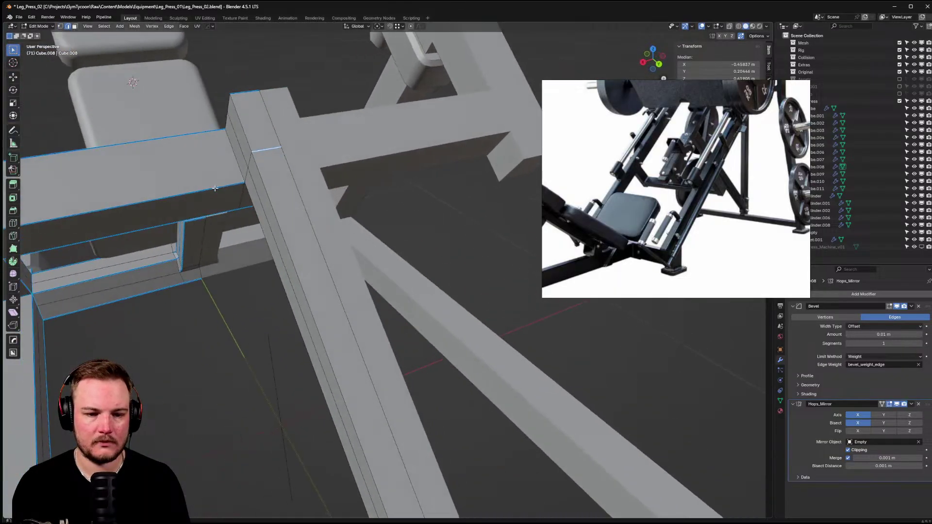
click(728, 138)
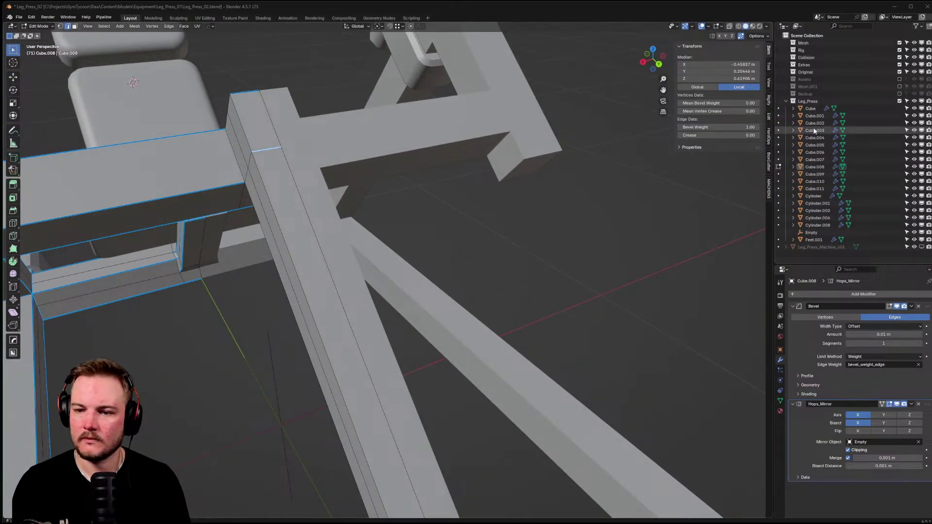
double_click(735, 128)
- Set bevel weight 1 on the edges where the strut meets the crossbar's side and clear the adjoining short edge
middle_drag(597, 182, 320, 288)
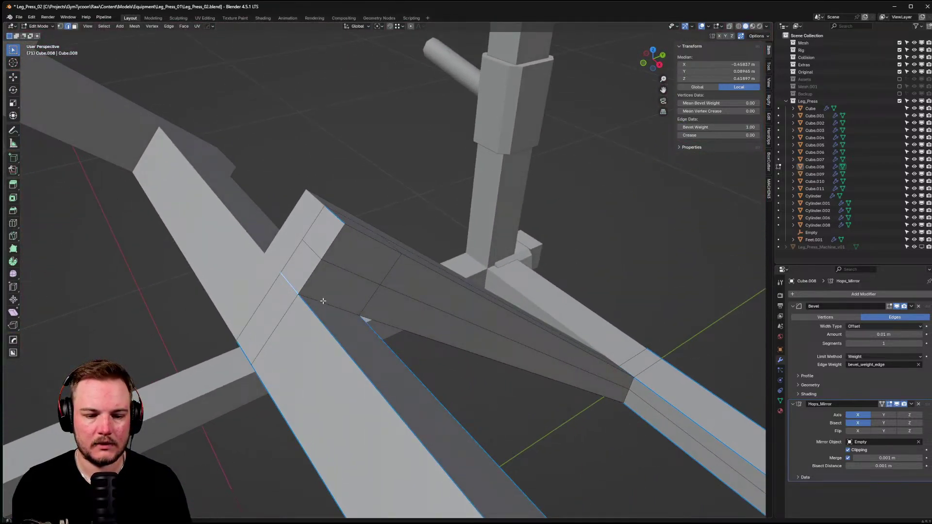
right_click(330, 246)
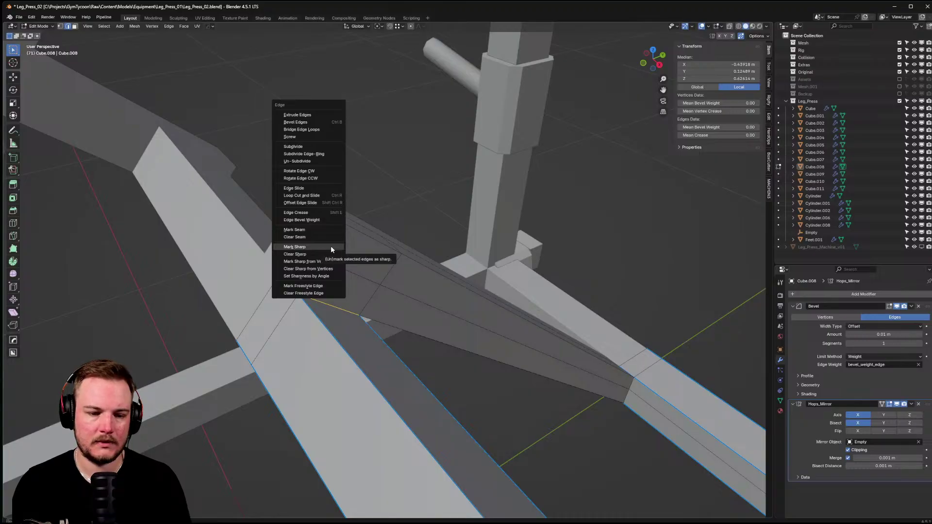
double_click(733, 126)
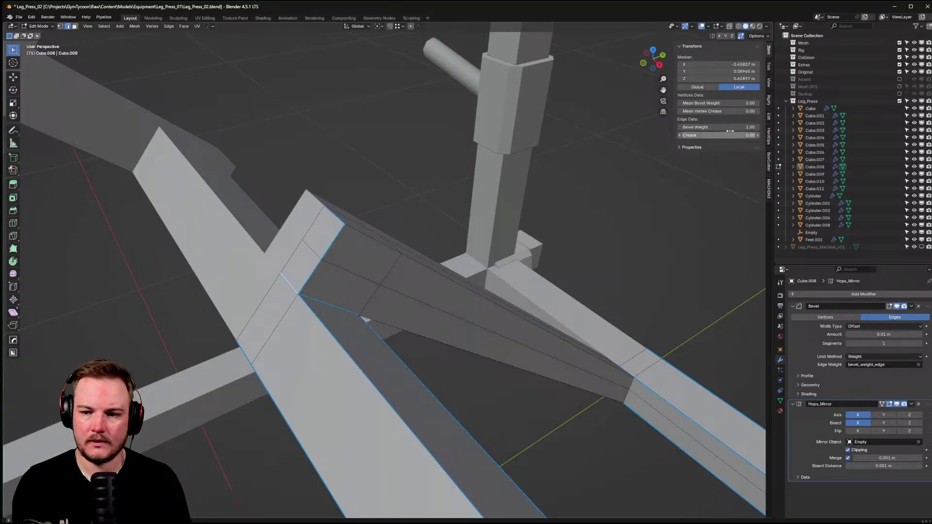
double_click(732, 127)
- Give the crossbar's vertical joint edges and the strut's long edges a bevel weight of 1
middle_drag(354, 234, 373, 291)
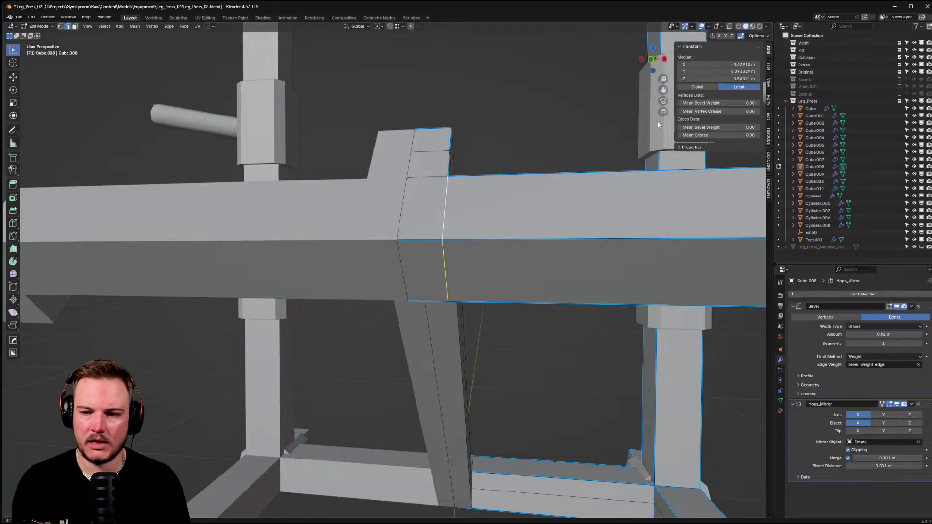
middle_drag(558, 219, 441, 214)
middle_drag(309, 253, 303, 228)
click(375, 225)
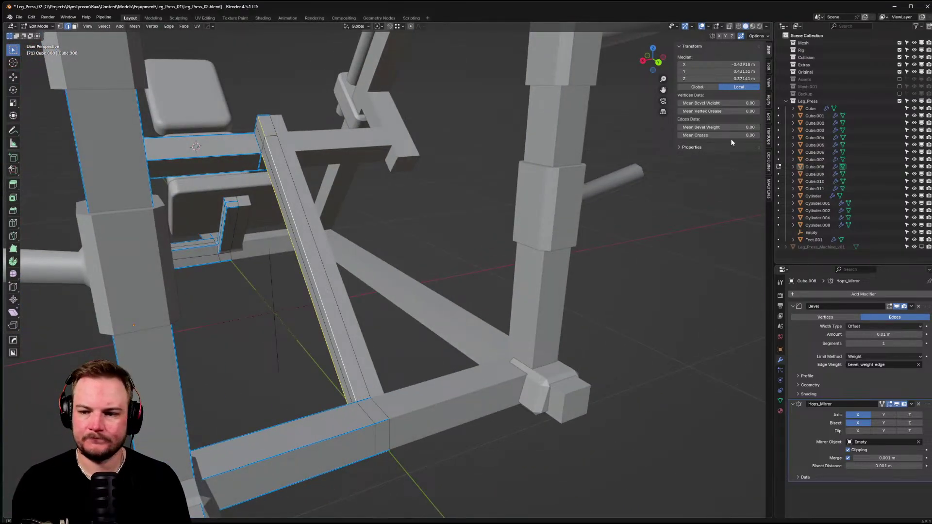
text(1)
key(Return)
- Set the bevel weight to 1 on the edges around the strut's joint with the rear base beam
middle_drag(354, 209, 428, 245)
scroll(428, 244, up, 4)
click(444, 284)
middle_drag(467, 257, 316, 293)
shift+click(240, 256)
middle_drag(240, 256, 399, 279)
click(720, 127)
- Try a bevel weight of 0 on the short underside edge between crossbar and strut, and restore it to 1
mouse_move(382, 266)
middle_down()
mouse_move(490, 260)
mouse_move(404, 270)
mouse_move(580, 452)
mouse_move(407, 339)
mouse_move(397, 262)
mouse_move(284, 275)
mouse_move(322, 250)
mouse_move(302, 289)
mouse_move(327, 271)
mouse_move(368, 262)
mouse_move(414, 256)
mouse_move(410, 271)
middle_up()
key(Tab)
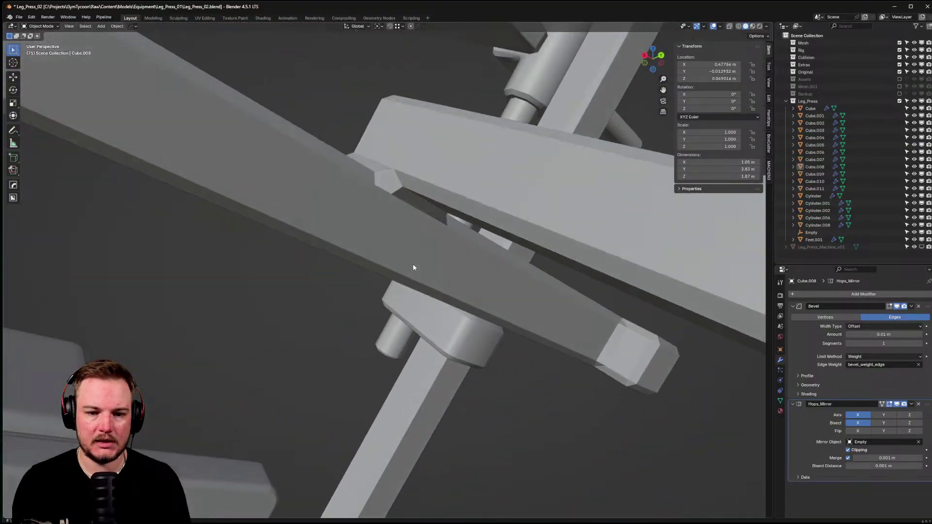
click(410, 271)
key(Tab)
click(410, 273)
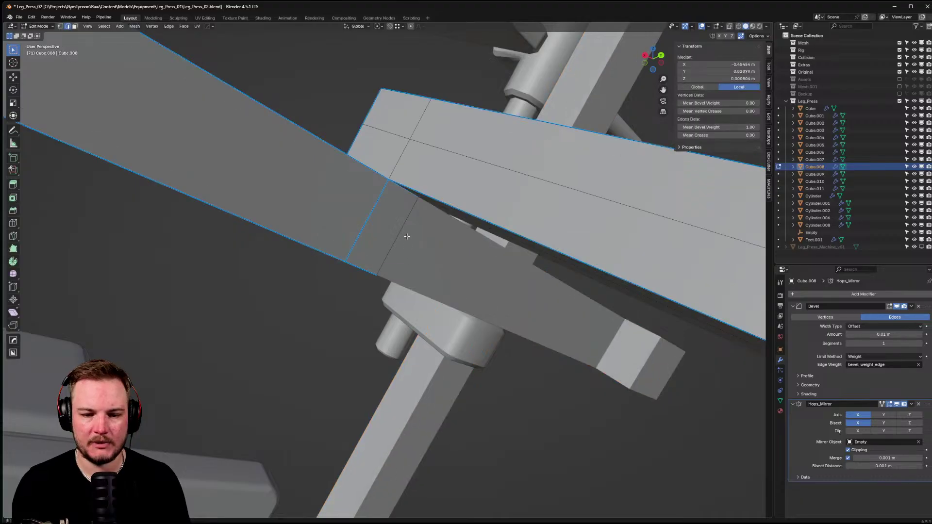
middle_drag(407, 203, 427, 194)
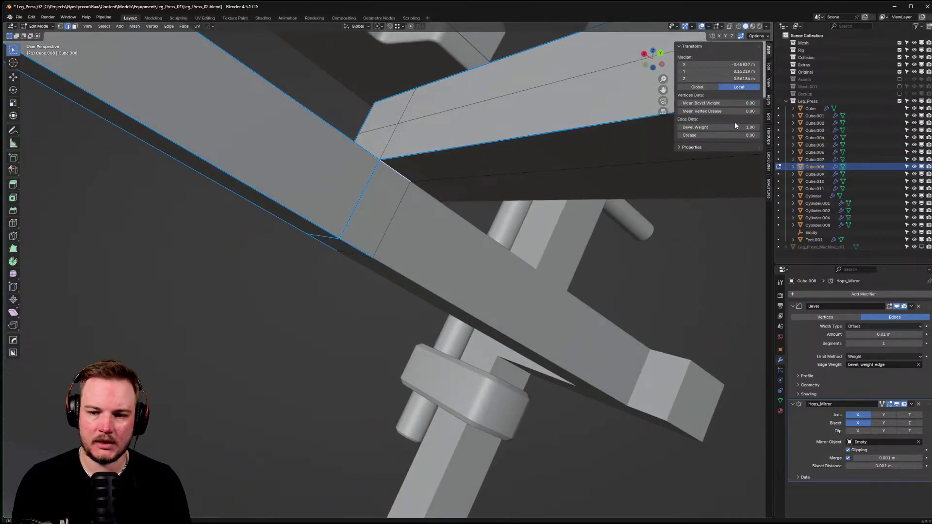
middle_drag(539, 165, 416, 207)
key(Tab)
click(467, 194)
key(ctrl+Tab)
click(436, 185)
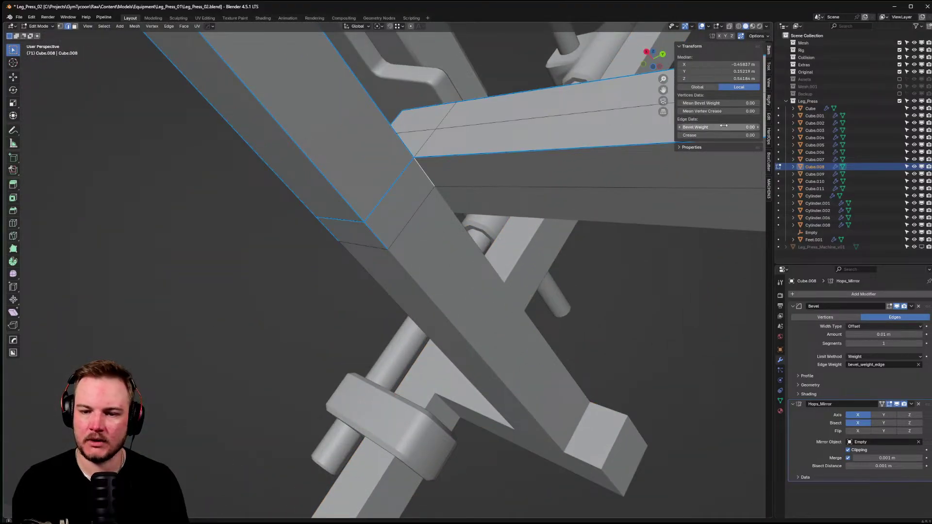
key(ctrl+Tab)
click(479, 132)
- Turn on the wireframe overlay and view the whole leg press frame from the side
middle_drag(479, 132, 406, 217)
key(q)
click(415, 260)
middle_drag(415, 261, 576, 302)
scroll(392, 232, down, 6)
click(627, 319)
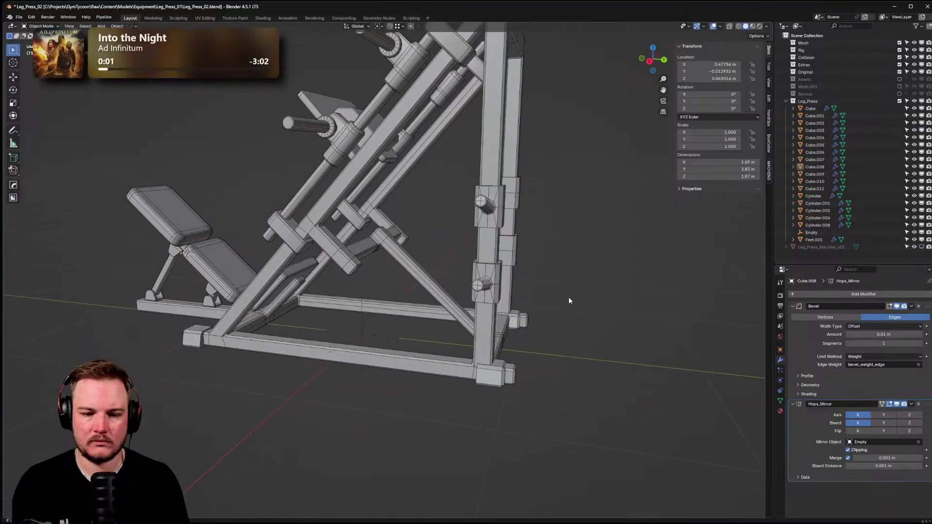
- Add two edge loops across the diagonal strut, one just below the crossbar joint and one around mid-length
scroll(374, 250, up, 10)
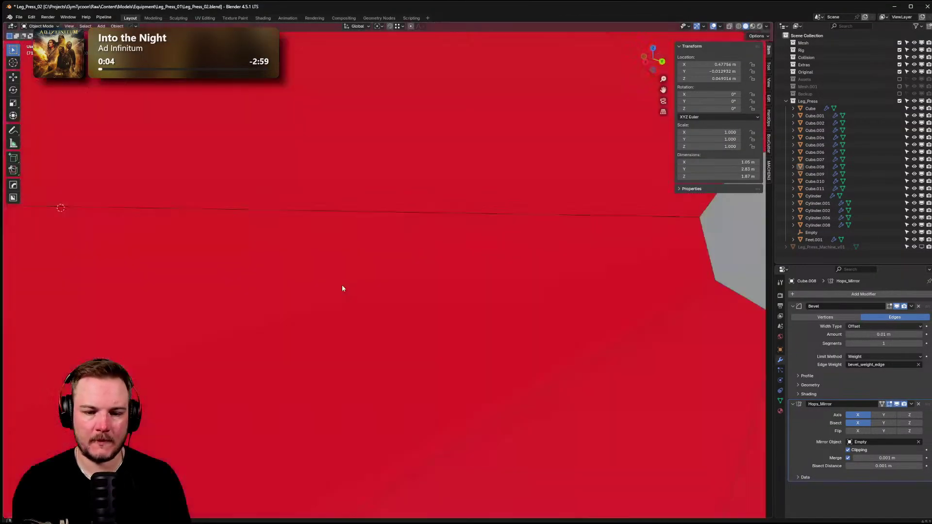
scroll(342, 285, down, 8)
middle_drag(342, 284, 489, 279)
click(353, 260)
key(Tab)
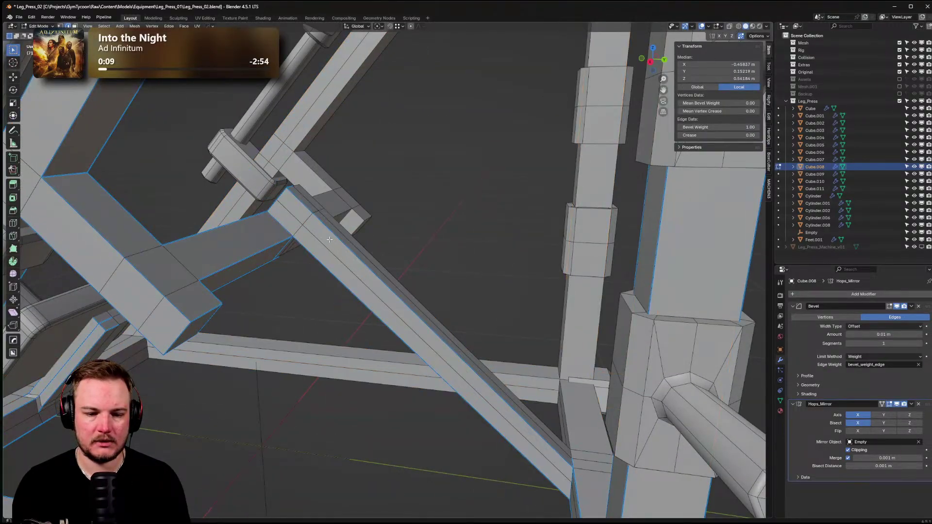
key(ctrl+r)
click(436, 347)
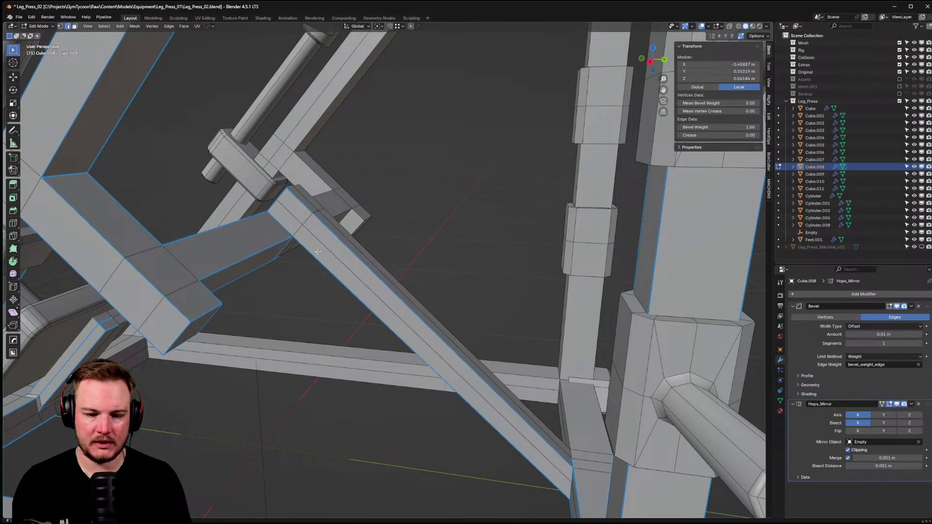
key(ctrl+r)
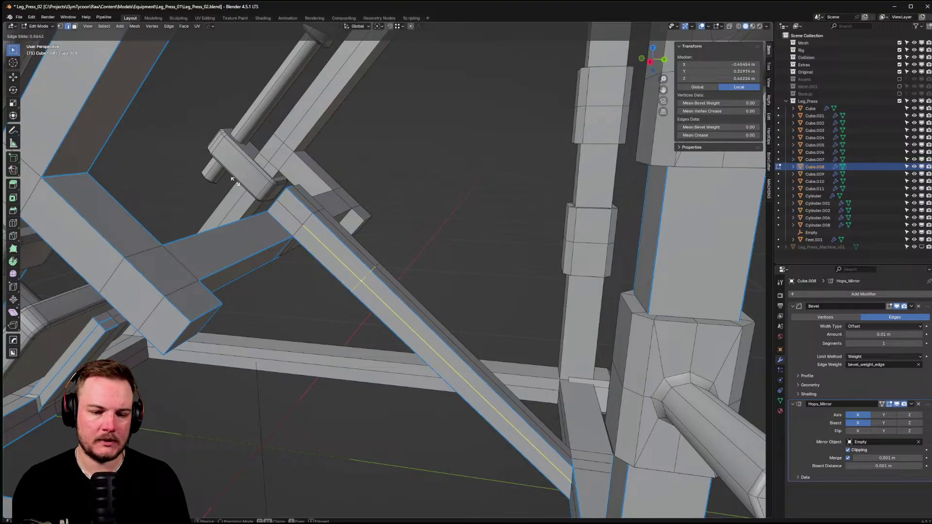
click(276, 249)
key(ctrl+r)
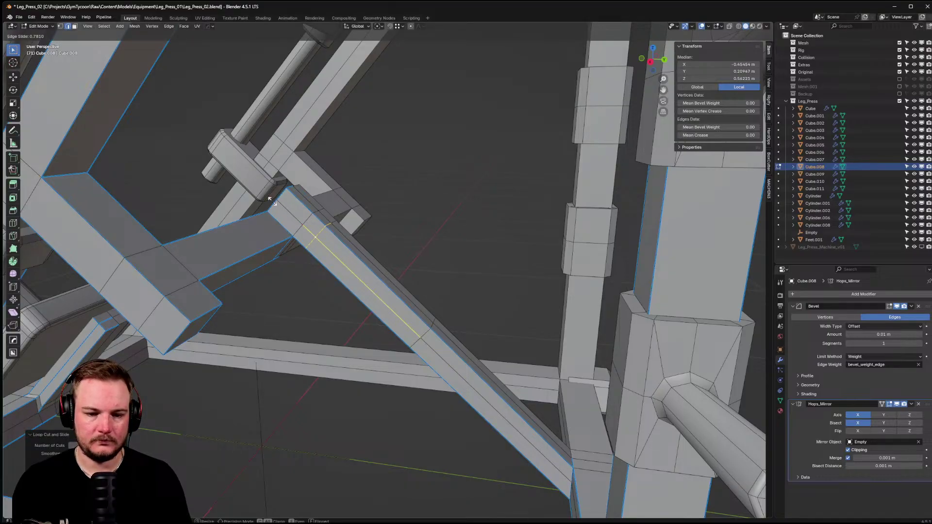
click(272, 202)
- Try to separate the ring of faces between the strut's two new edge loops into its own object
key(Tab)
click(380, 270)
alt+click(367, 271)
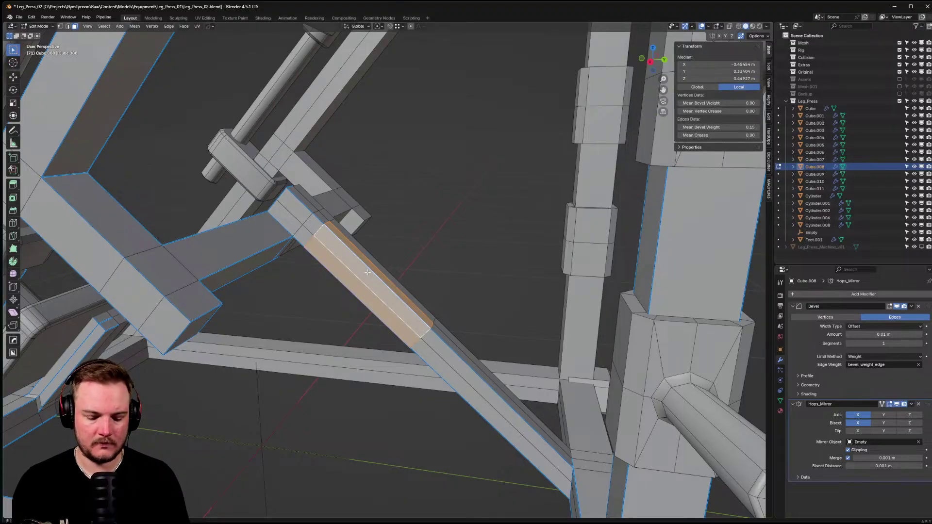
key(g)
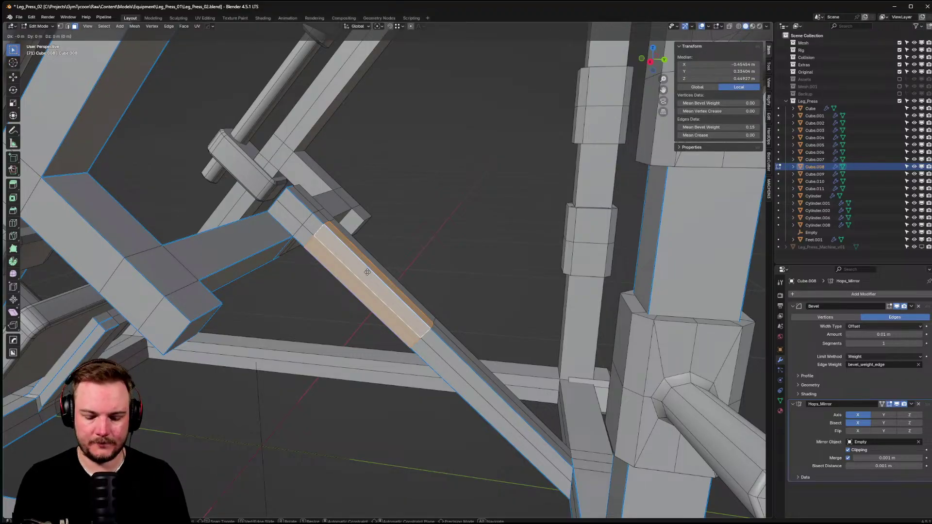
right_click(368, 271)
key(p)
click(367, 272)
key(Tab)
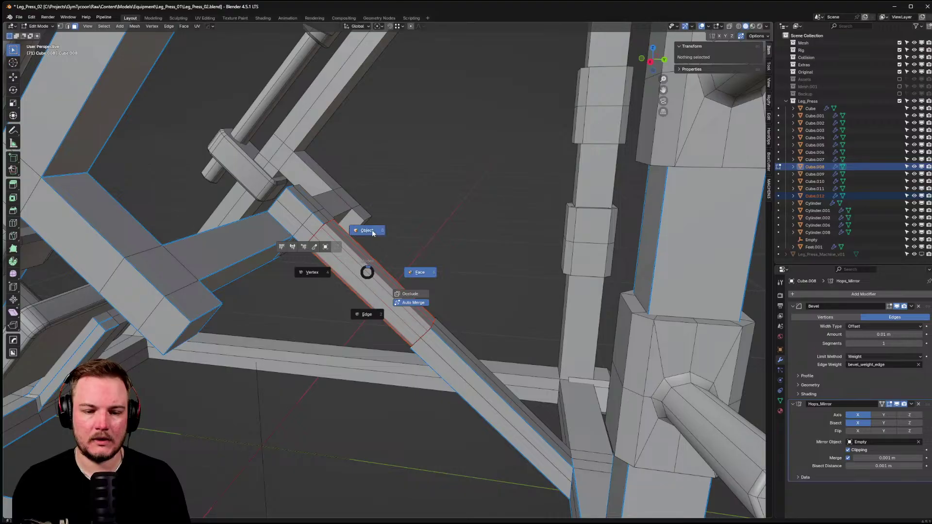
click(373, 233)
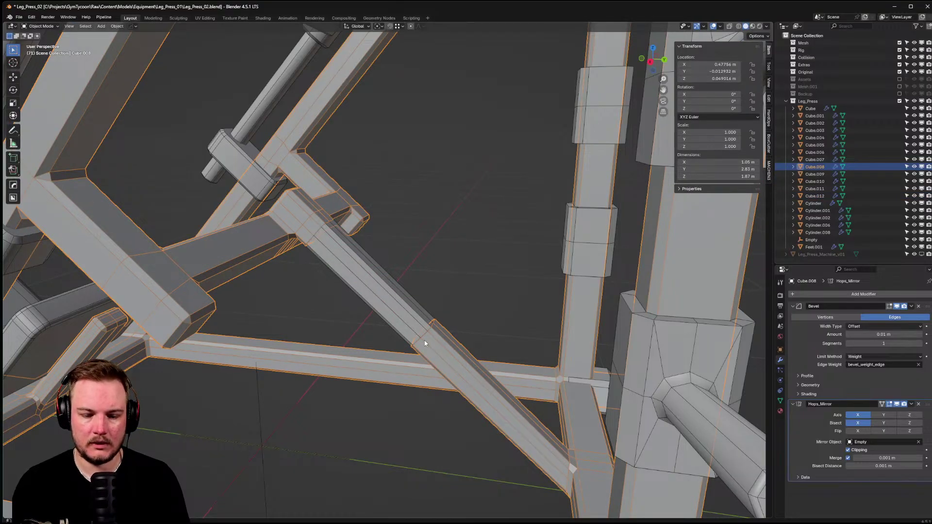
- Undo the separation of the strut's face ring
mouse_move(461, 329)
middle_down()
mouse_move(432, 333)
mouse_move(460, 326)
middle_up()
key(ctrl+z)
key(ctrl+z)
key(ctrl+z)
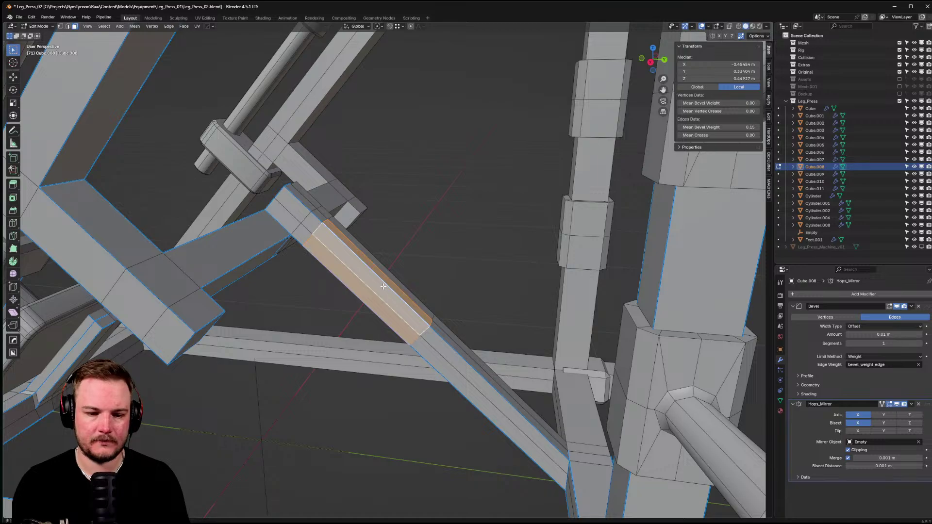
- Duplicate the face ring between the strut's two edge loops in place and separate the copy into its own object
key(alt+a)
click(383, 286)
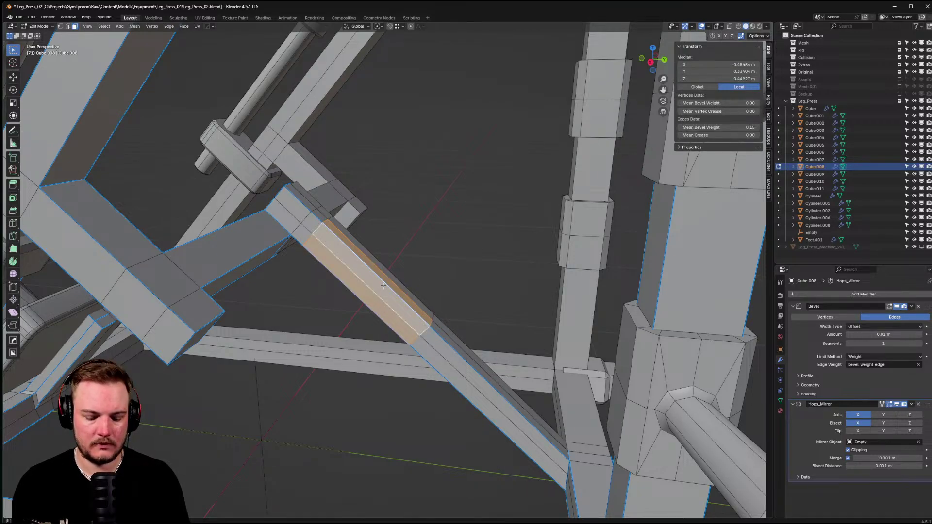
key(shift+d)
right_click(419, 246)
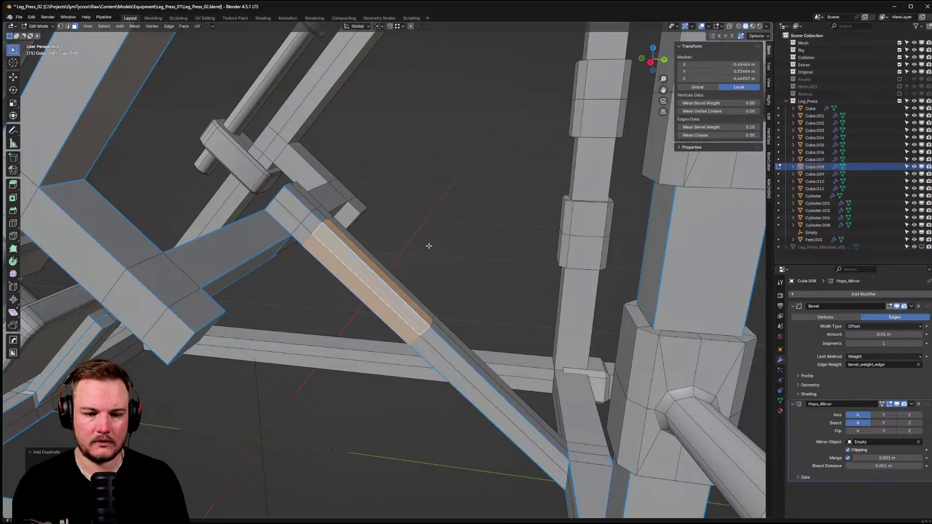
key(g)
right_click(485, 204)
key(p)
click(490, 199)
- Return to Object Mode and select the separated sleeve piece on the upper half of the strut
middle_drag(485, 220, 374, 276)
key(ctrl+Tab)
click(372, 244)
scroll(424, 225, down, 5)
click(375, 269)
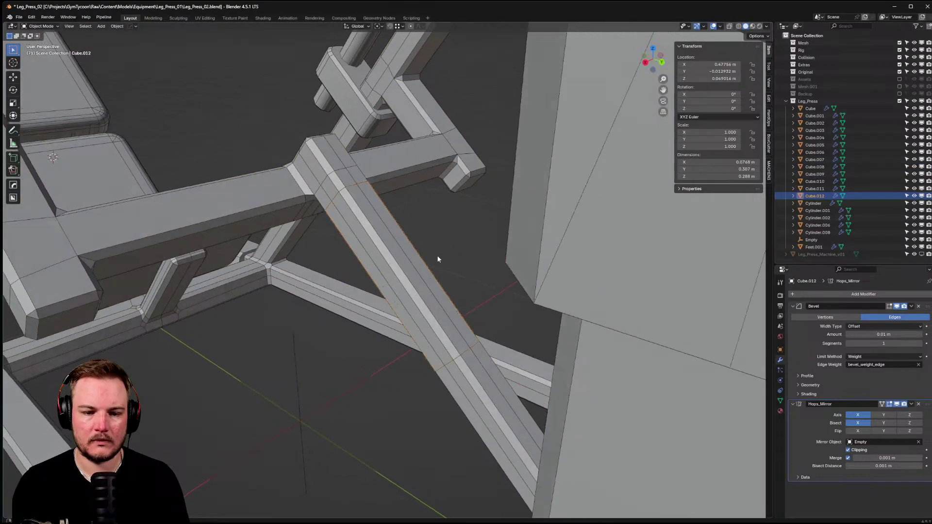
middle_drag(441, 257, 387, 243)
key(Tab)
middle_drag(566, 284, 607, 284)
key(alt+s)
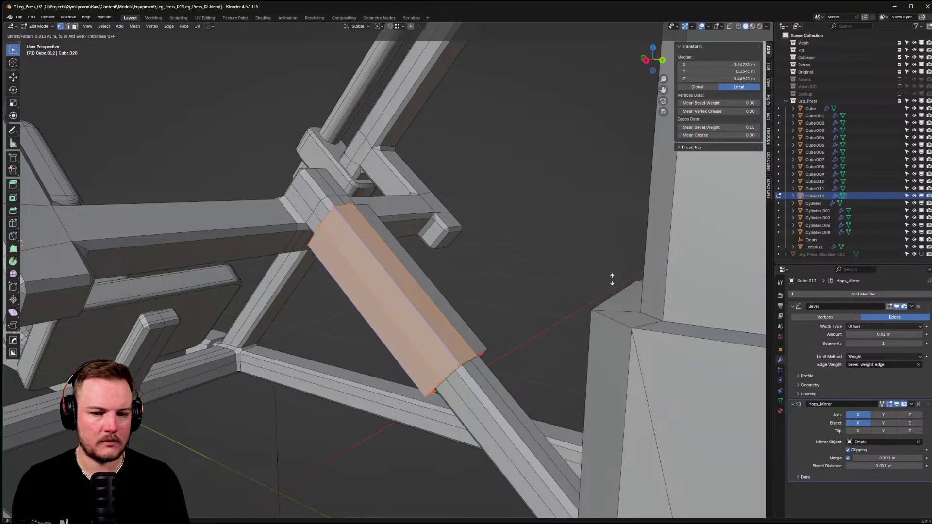
right_click(612, 279)
middle_drag(611, 279, 566, 266)
- Add a Solidify modifier to the sleeve around the diagonal support beam
key(Tab)
key(q)
mouse_move(565, 266)
click(592, 272)
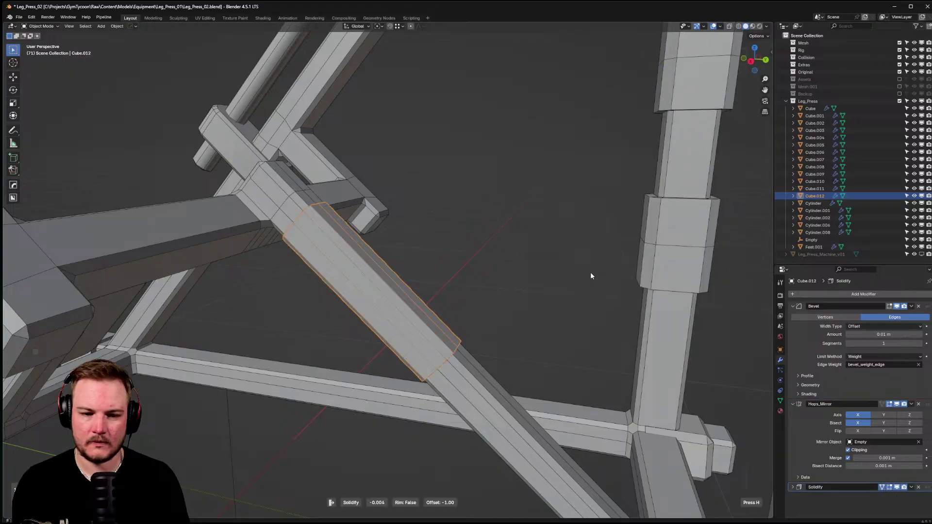
key(n)
middle_drag(587, 278, 444, 294)
scroll(444, 293, up, 4)
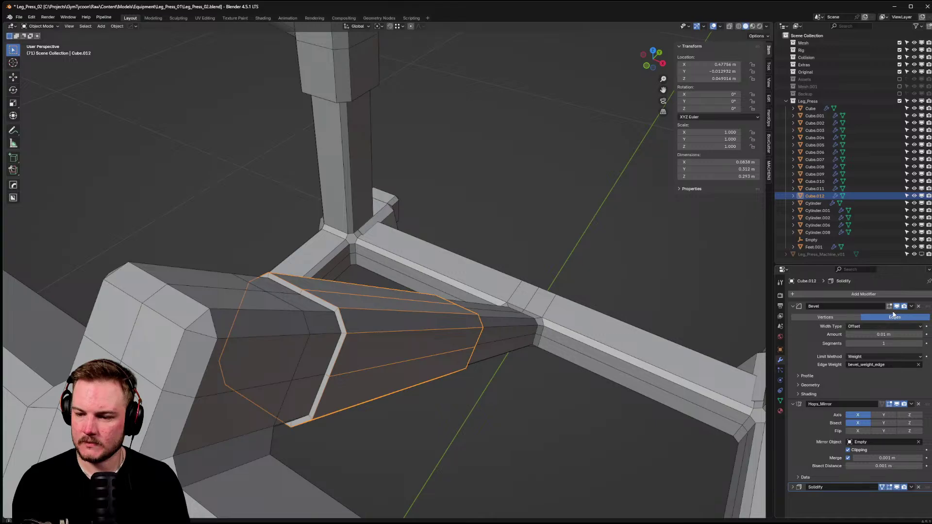
- Place the Solidify modifier between Bevel and Hops_Mirror and set its thickness to -0.0105 m
click(793, 306)
drag(925, 399, 912, 309)
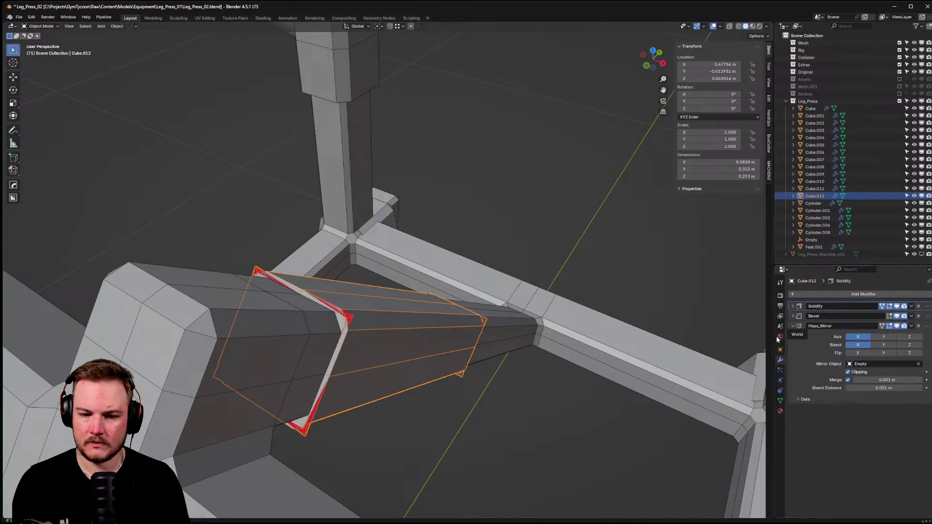
click(793, 307)
middle_drag(551, 335, 524, 327)
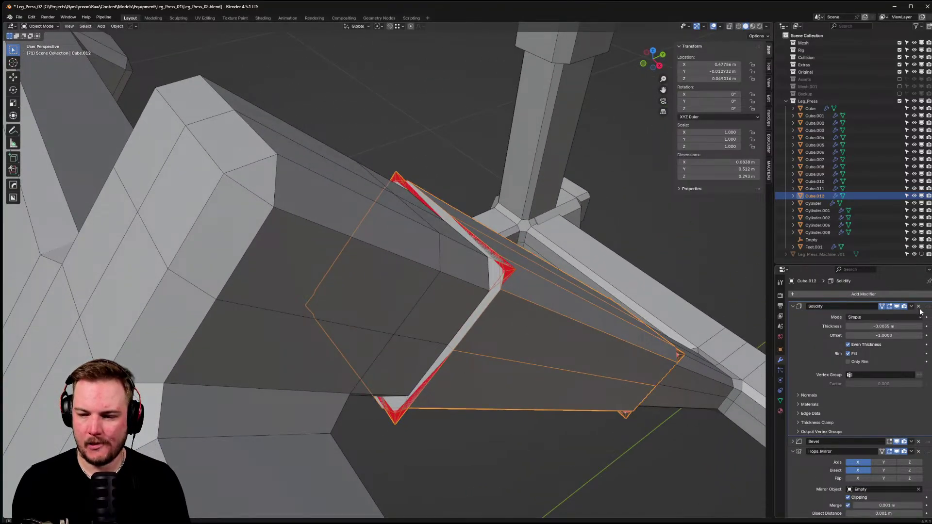
click(792, 452)
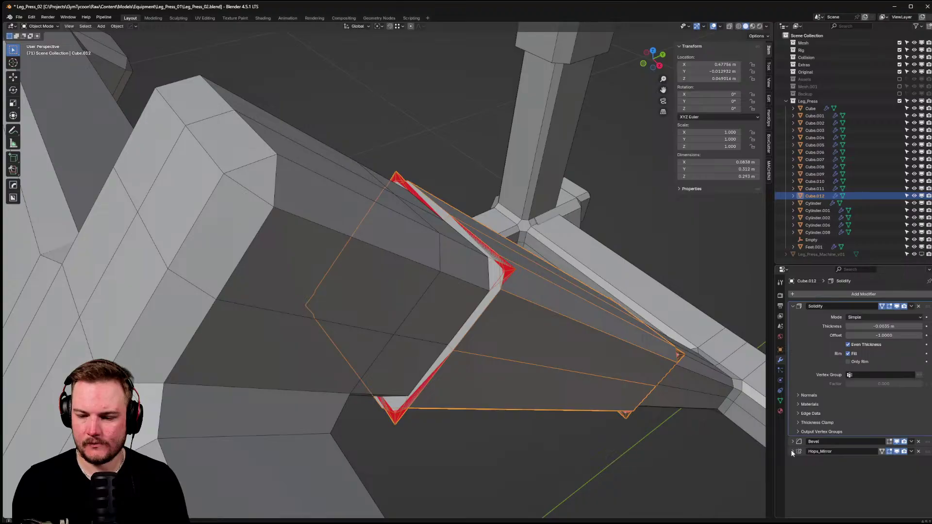
mouse_move(926, 309)
mouse_down()
mouse_move(927, 459)
mouse_move(929, 316)
mouse_up()
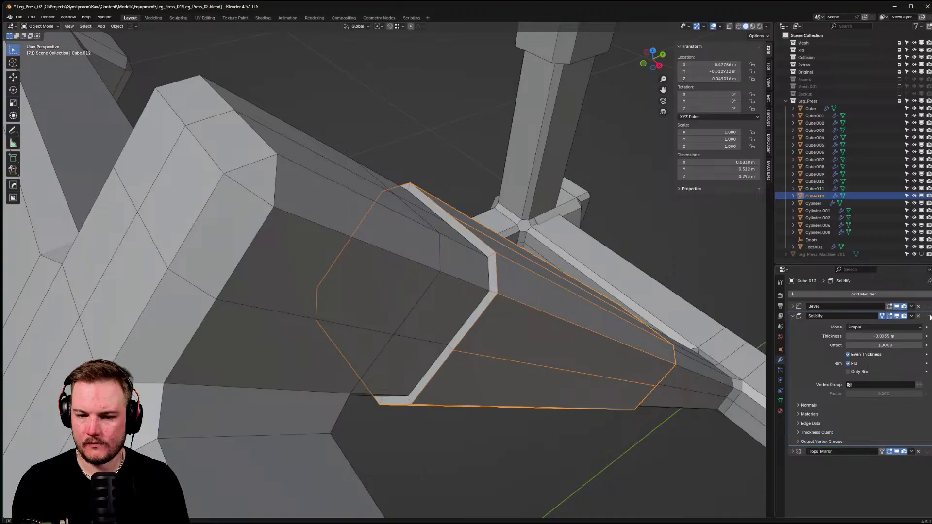
drag(872, 336, 838, 336)
- Delete the faces on the underside of the sleeve so that side is open, leaving mesh editing
mouse_move(534, 342)
middle_down()
mouse_move(493, 307)
mouse_move(454, 327)
mouse_move(406, 308)
mouse_move(418, 312)
mouse_move(419, 284)
mouse_move(431, 270)
mouse_move(461, 266)
mouse_move(427, 265)
mouse_move(469, 268)
mouse_move(417, 306)
middle_up()
key(Tab)
click(503, 270)
scroll(418, 306, up, 3)
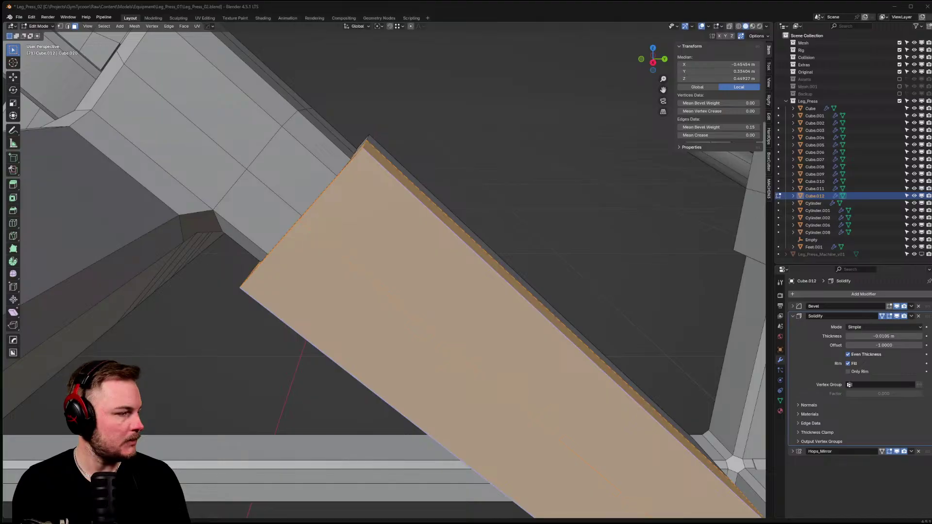
middle_drag(395, 272, 437, 291)
click(447, 228)
key(x)
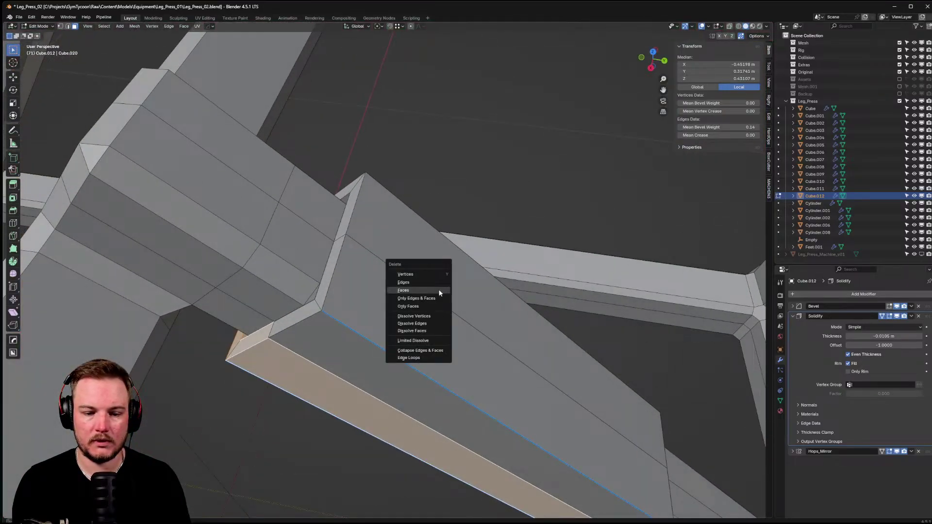
click(440, 292)
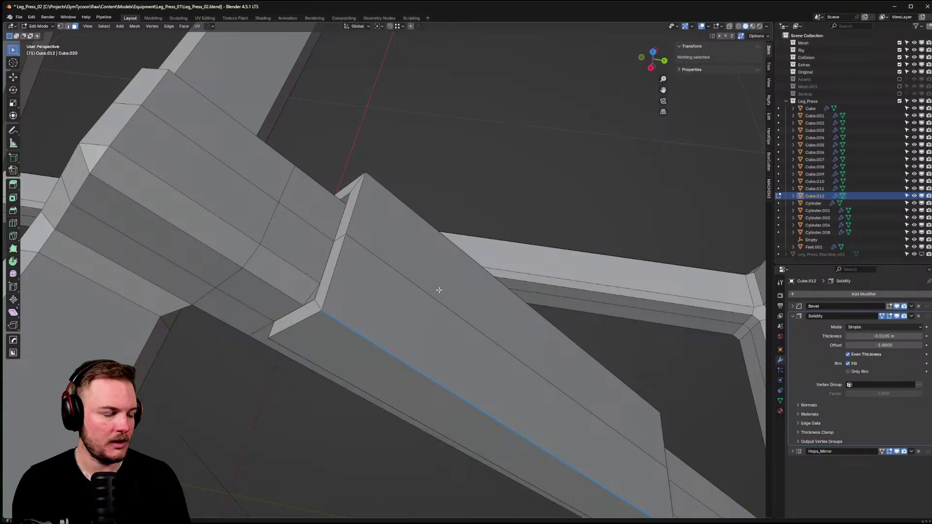
middle_drag(428, 314, 458, 300)
key(Tab)
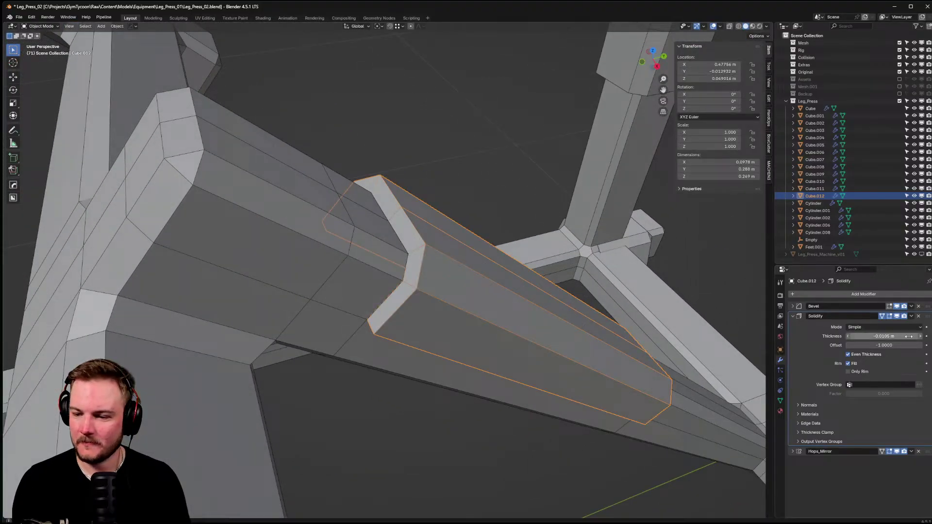
click(792, 316)
- Inspect the sleeve's end corners and its side profile against the beam in the right orthographic view
middle_drag(607, 303, 403, 246)
key(alt+a)
click(403, 246)
key(Tab)
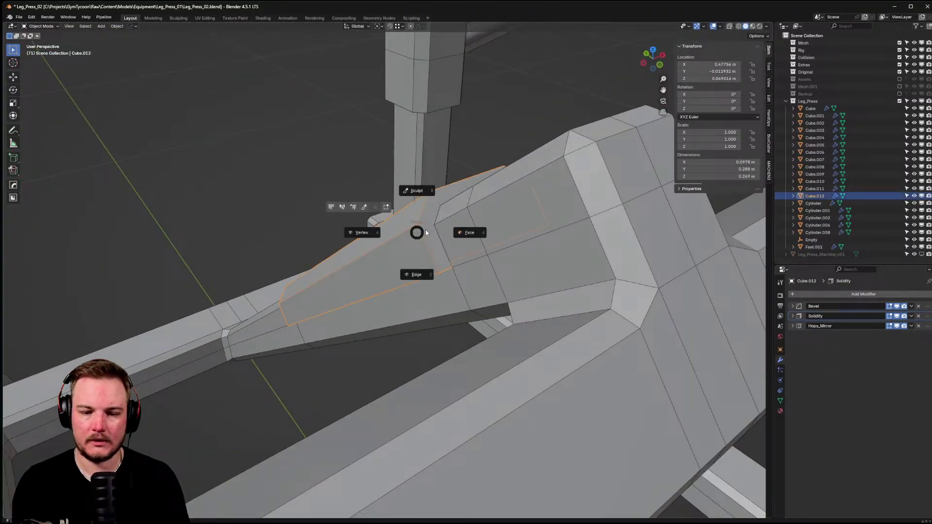
key(alt+z)
middle_drag(422, 152, 635, 236)
key(1)
click(432, 148)
key(alt+z)
key(KP_3)
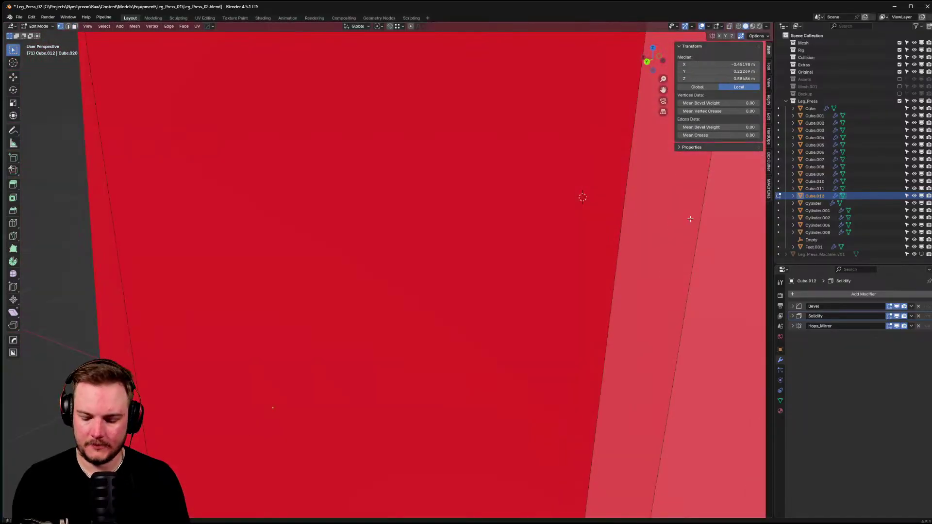
shift+middle_drag(576, 258, 658, 323)
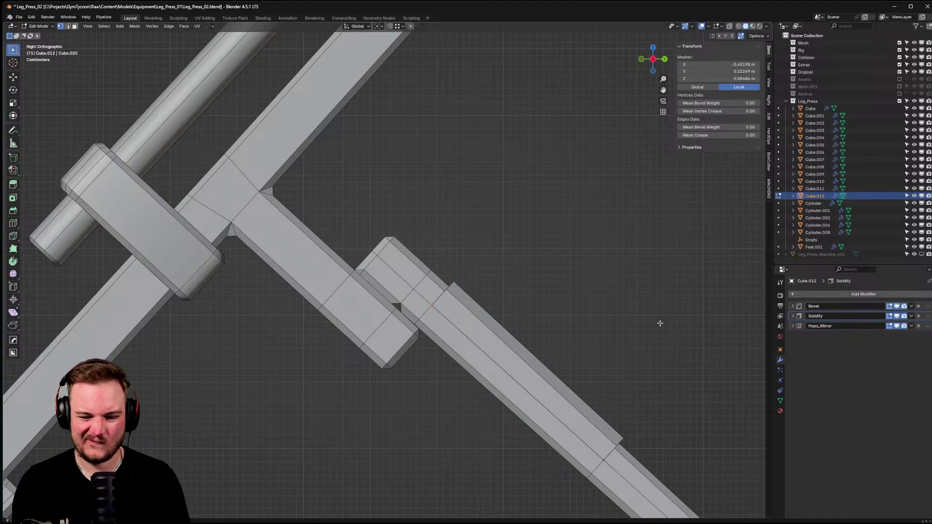
middle_drag(647, 311, 415, 301)
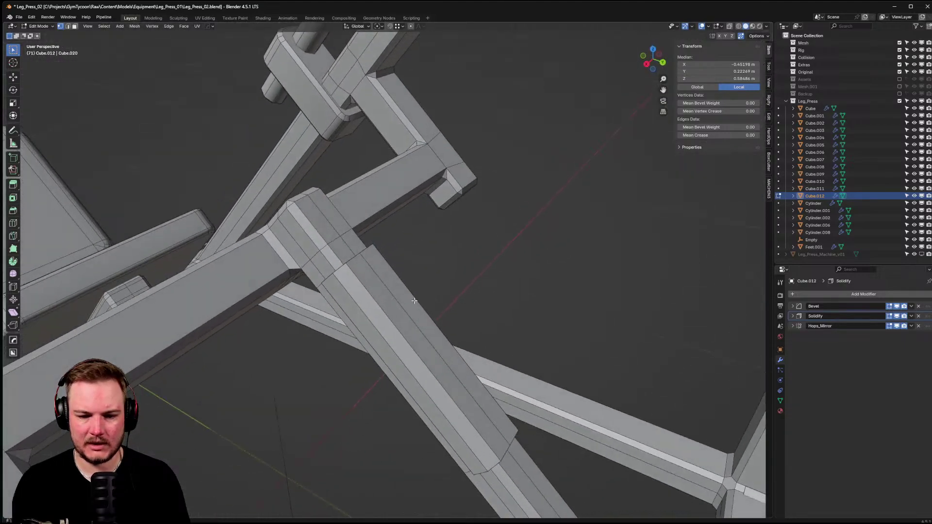
- Add a loop cut across the middle of the sleeve
key(ctrl+r)
click(352, 289)
key(ctrl+Tab)
click(425, 353)
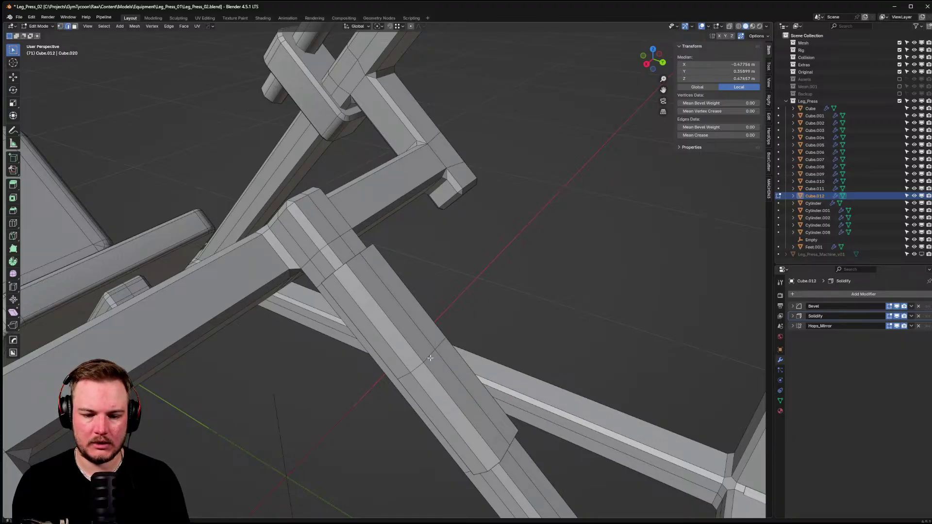
middle_drag(410, 369, 432, 307)
key(Tab)
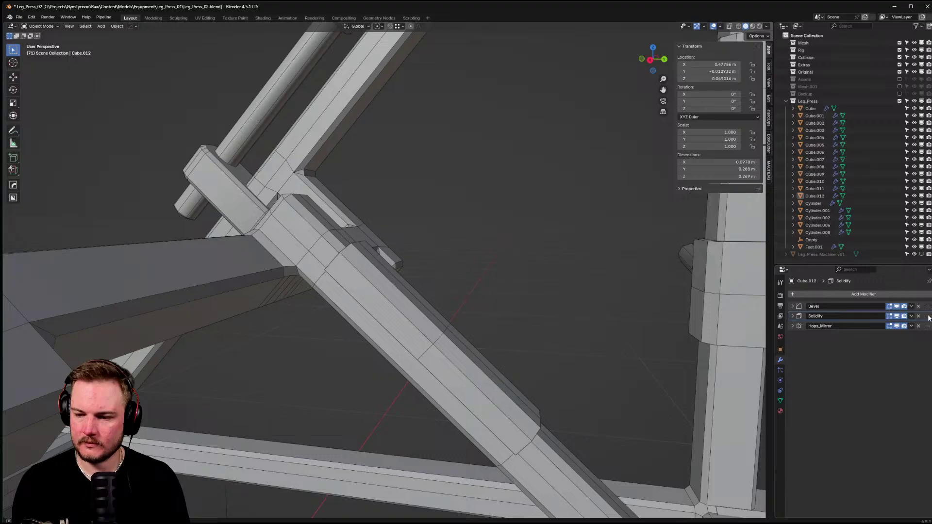
- Apply the sleeve's Bevel and Solidify modifiers, keeping the mirror modifier live
click(912, 307)
click(877, 314)
click(912, 306)
click(877, 315)
- Slide the sleeve's middle edge loop along the beam toward the sleeve's upper end
scroll(368, 281, up, 3)
key(ctrl+Tab)
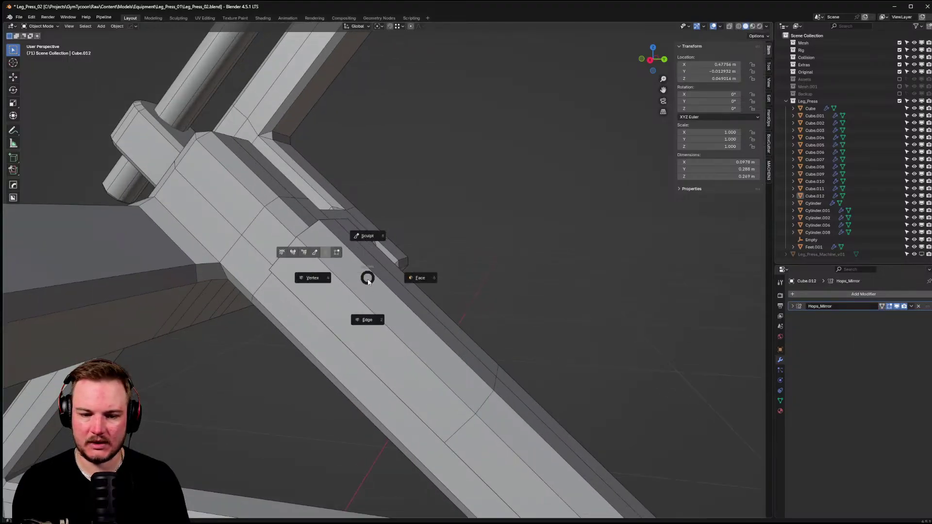
click(368, 319)
alt+click(483, 395)
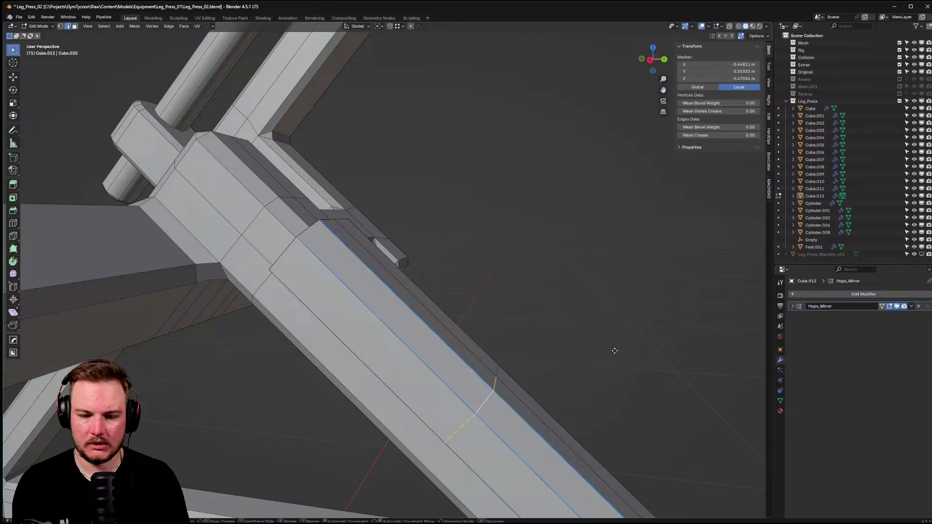
key(g)
key(g)
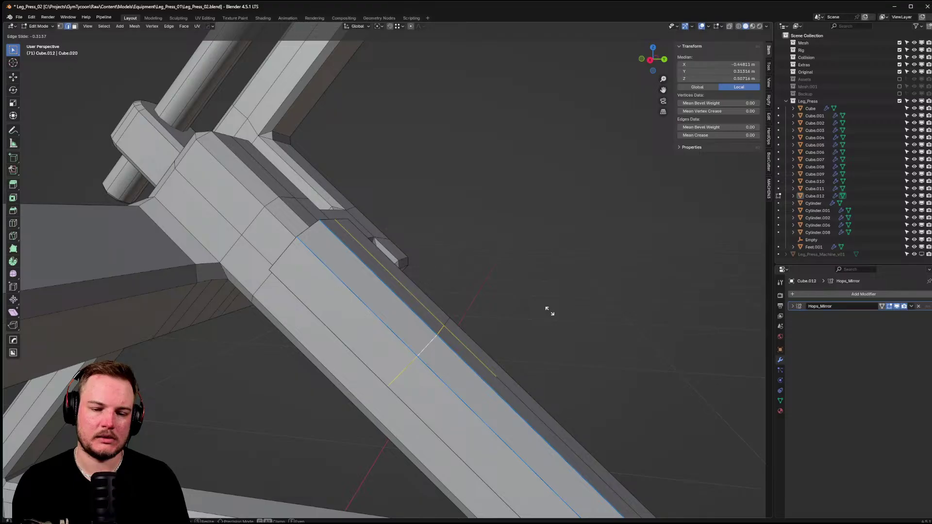
click(585, 352)
- Extrude the top faces of the sleeve's upper section outward about 0.07 m
middle_drag(585, 352, 466, 362)
key(Tab)
click(430, 320)
click(335, 291)
middle_drag(320, 292, 383, 286)
key(e)
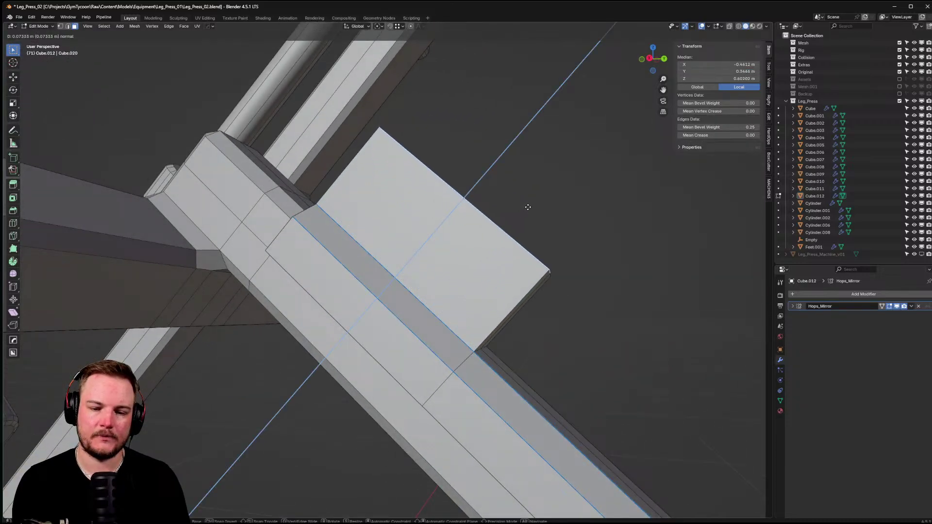
click(537, 204)
- Extrude the upper end face of the raised block along the beam direction, past the end of the sleeve
middle_drag(537, 204, 504, 314)
click(398, 267)
key(e)
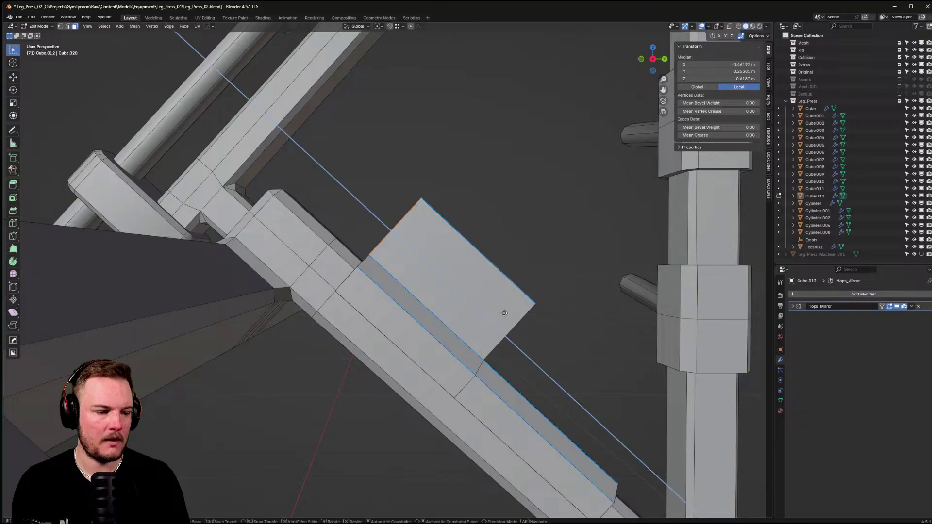
click(421, 261)
middle_drag(421, 261, 307, 190)
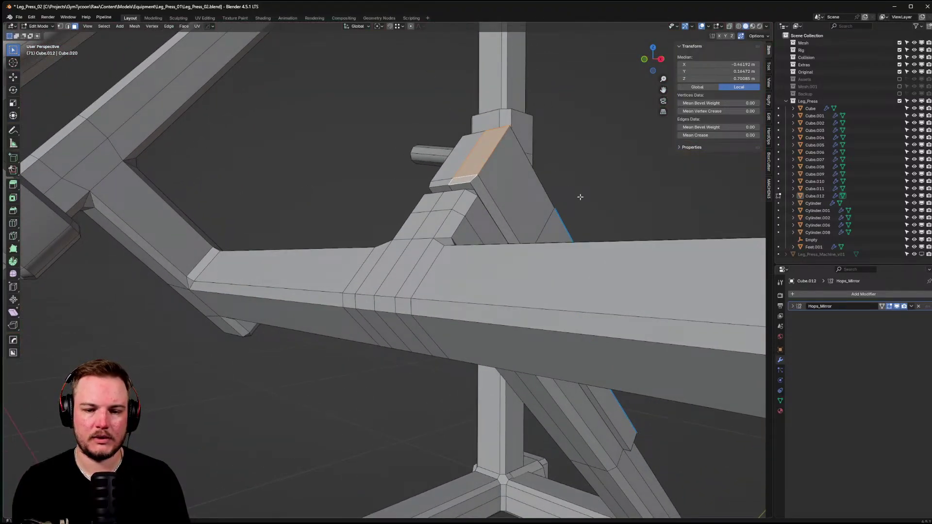
key(g)
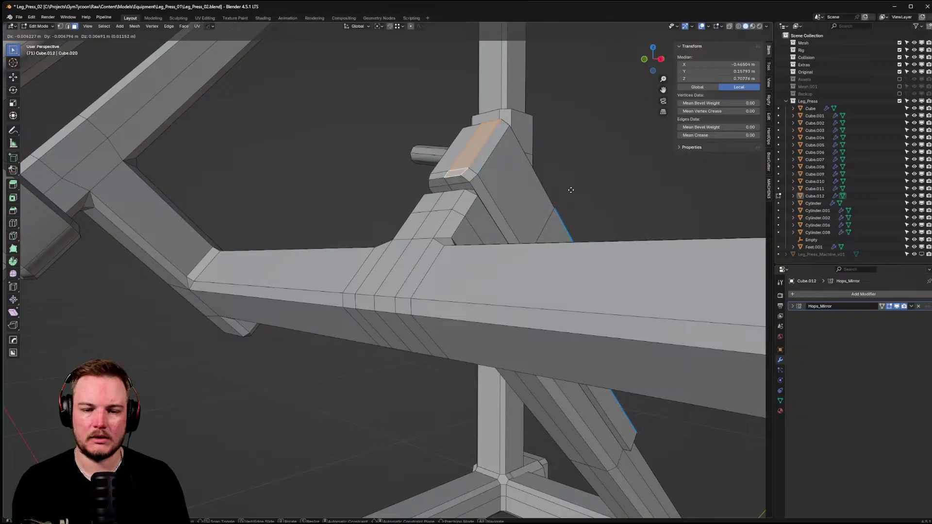
right_click(571, 190)
key(ctrl+z)
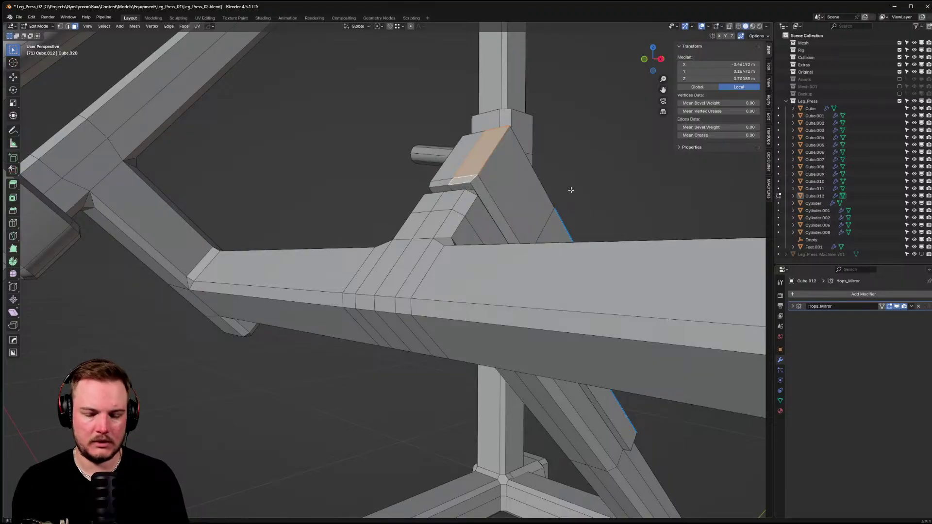
- Extrude the block's upper end face about 0.06 m further along its normal
key(g)
key(z)
key(z)
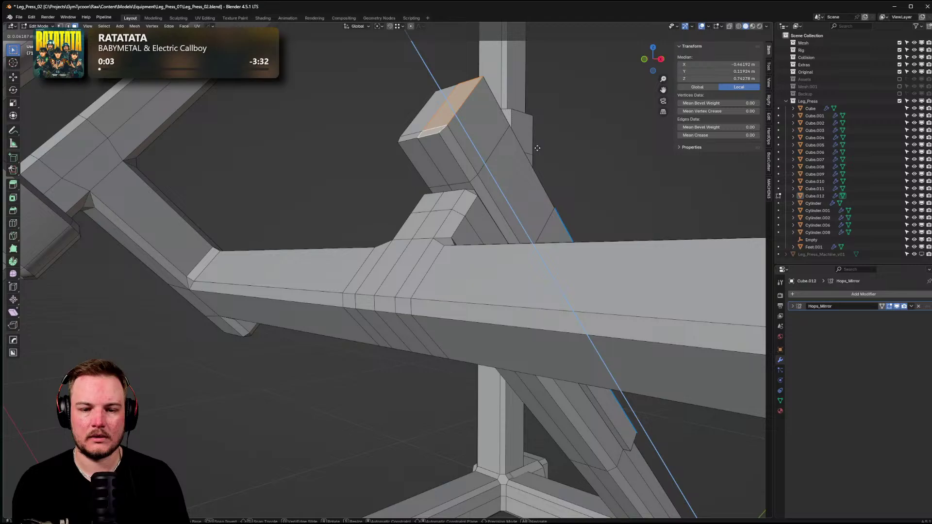
click(537, 147)
middle_drag(536, 148, 480, 240)
scroll(569, 173, down, 5)
scroll(451, 218, up, 5)
scroll(473, 239, up, 3)
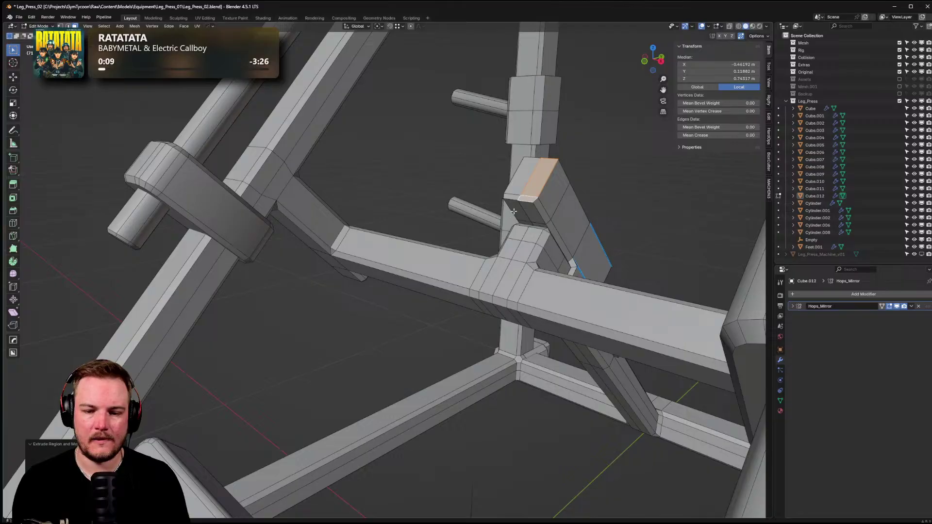
- Extrude the underside of the block's new end section diagonally down past the crossbar to form a leg
key(e)
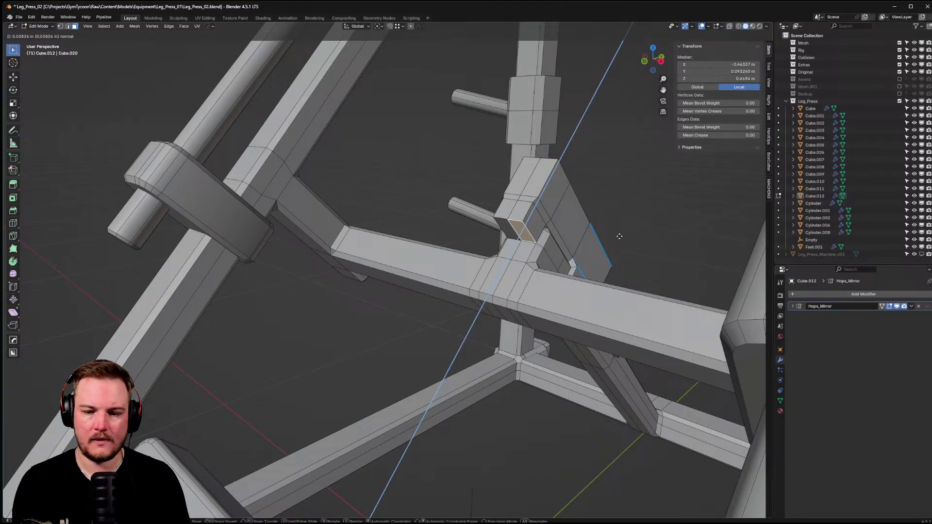
click(564, 337)
scroll(563, 335, down, 5)
middle_drag(563, 335, 481, 272)
scroll(518, 297, up, 5)
scroll(518, 297, down, 5)
scroll(516, 297, up, 6)
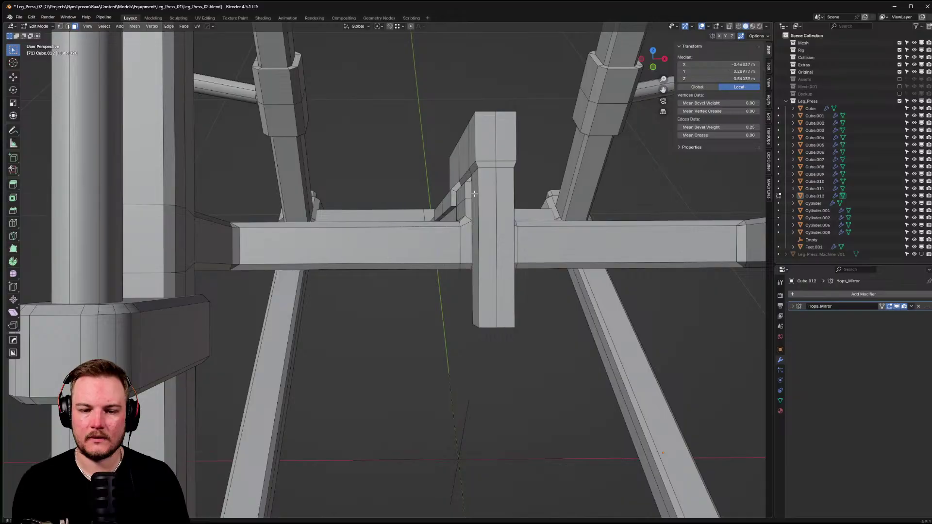
- Move the selected side face of the new leg along the X axis
key(Tab)
click(512, 194)
middle_drag(512, 195, 405, 188)
click(510, 222)
key(g)
key(x)
click(525, 205)
key(s)
key(z)
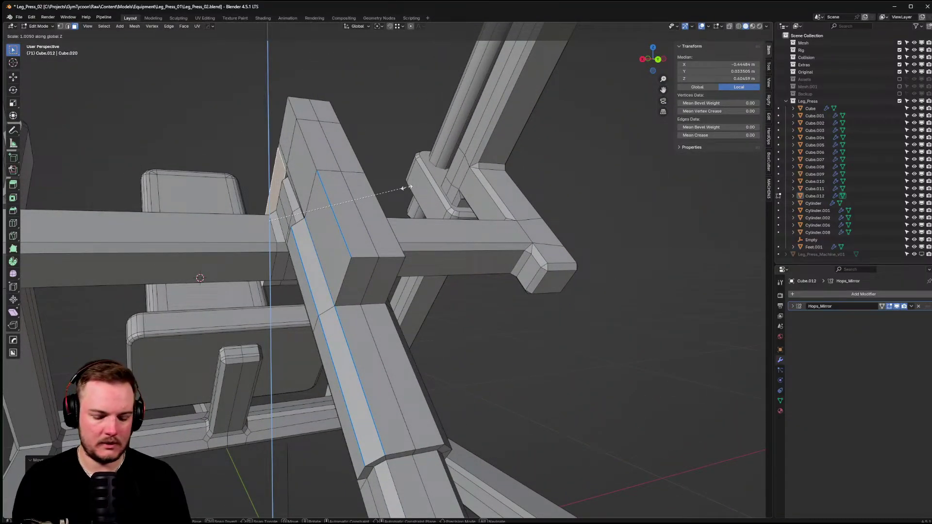
key(Escape)
- Scale the selected side face of the leg along the X axis
key(s)
key(x)
click(407, 187)
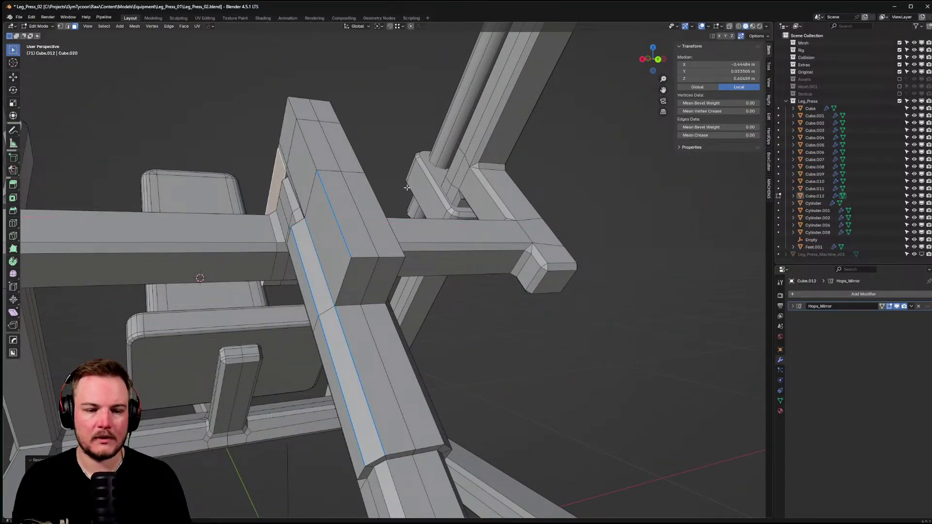
- Move the vertex at the sleeve's upper inner corner along X to line up with the leg's side
middle_drag(483, 194, 421, 231)
key(ctrl+Tab)
click(394, 224)
click(472, 219)
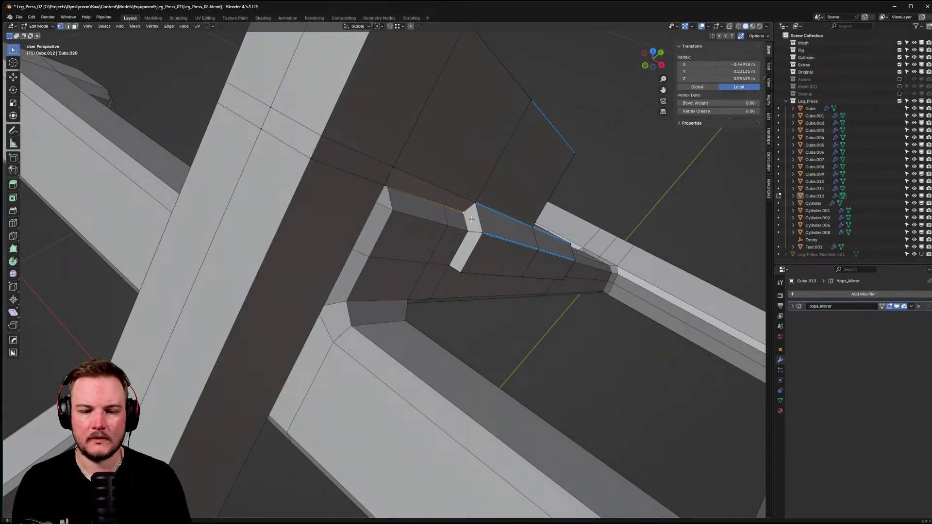
key(g)
key(x)
click(384, 184)
- Cut an edge loop around the bracket's diagonal leg and slide it up close to the crossbar joint
middle_drag(383, 184, 364, 263)
key(ctrl+Tab)
click(393, 194)
key(Tab)
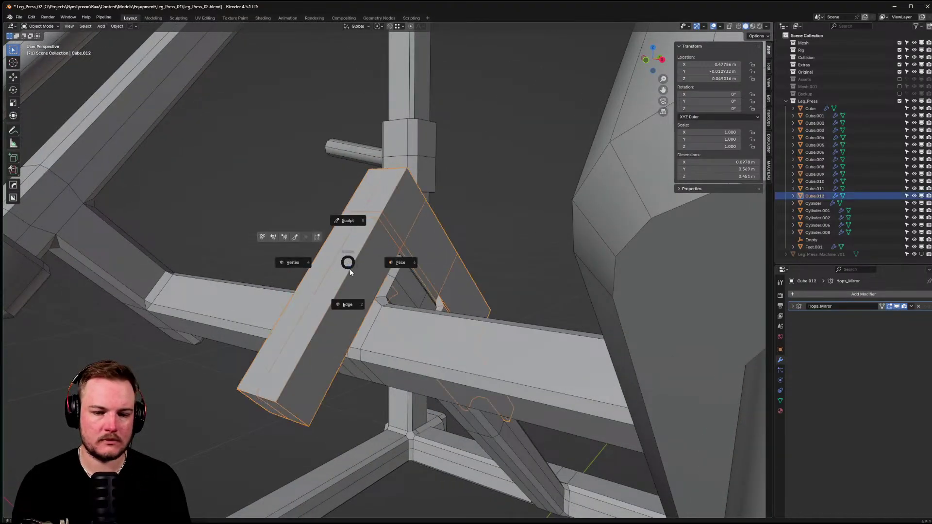
key(ctrl+r)
click(343, 256)
right_click(359, 247)
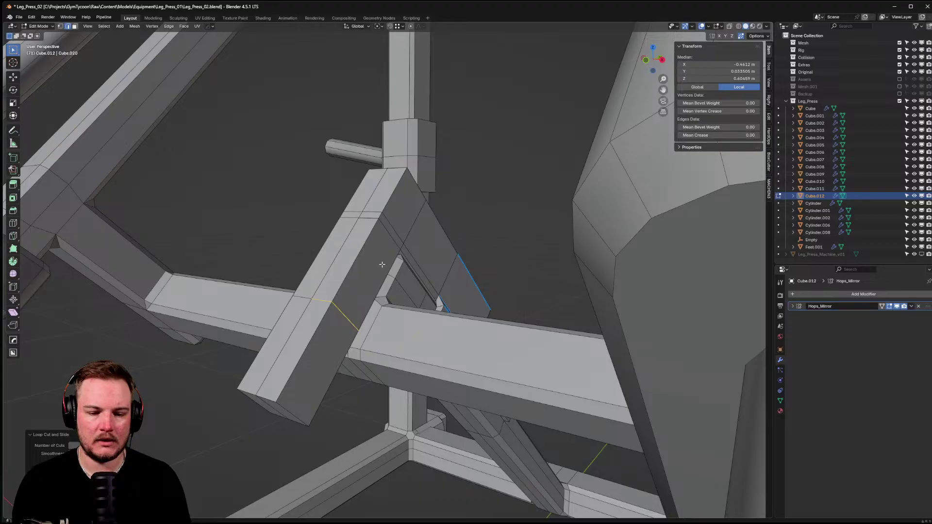
key(g)
key(g)
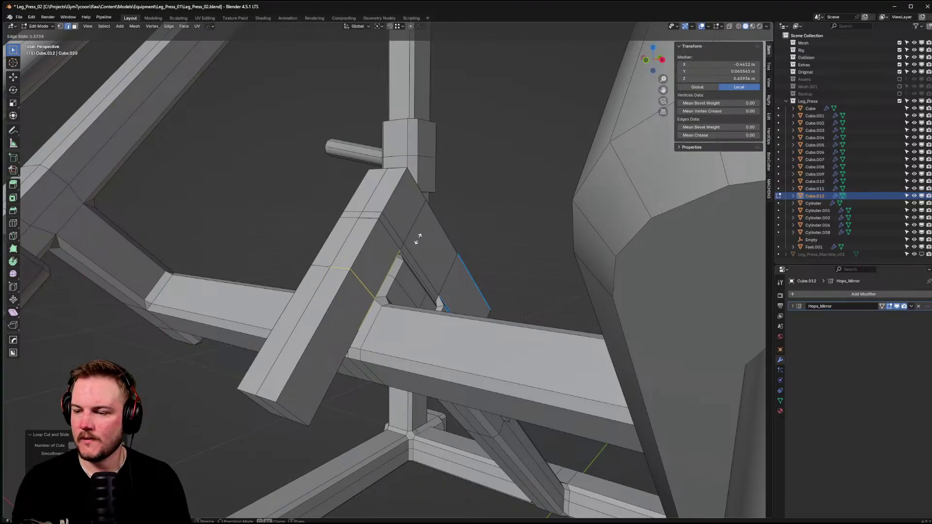
click(417, 239)
- Bevel the new edge loop into a narrow band and extrude its upper face outward along the normal to form a prong
key(ctrl+b)
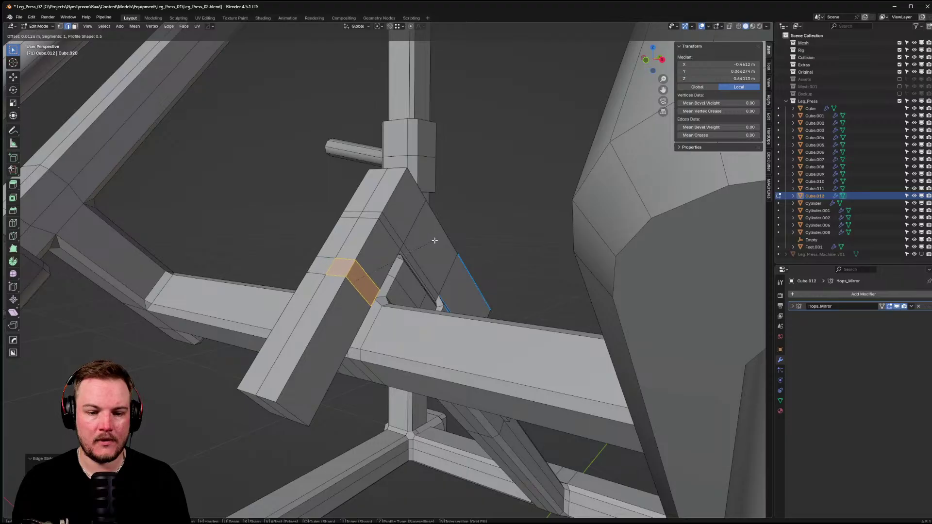
right_click(428, 263)
key(e)
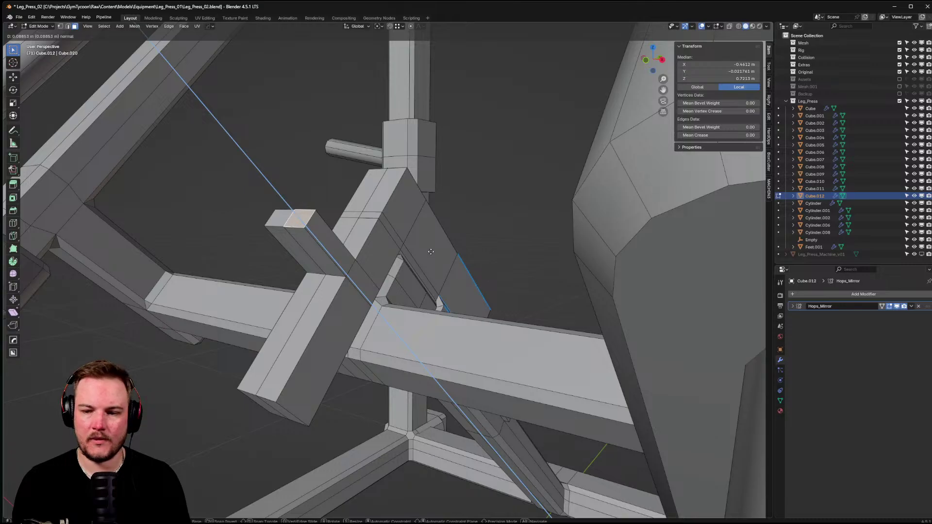
click(431, 251)
middle_drag(431, 252, 440, 294)
scroll(327, 302, up, 8)
- Bevel the side edge of the prong's tip by about 0.01 m with 2 segments and return to Object Mode
key(Tab)
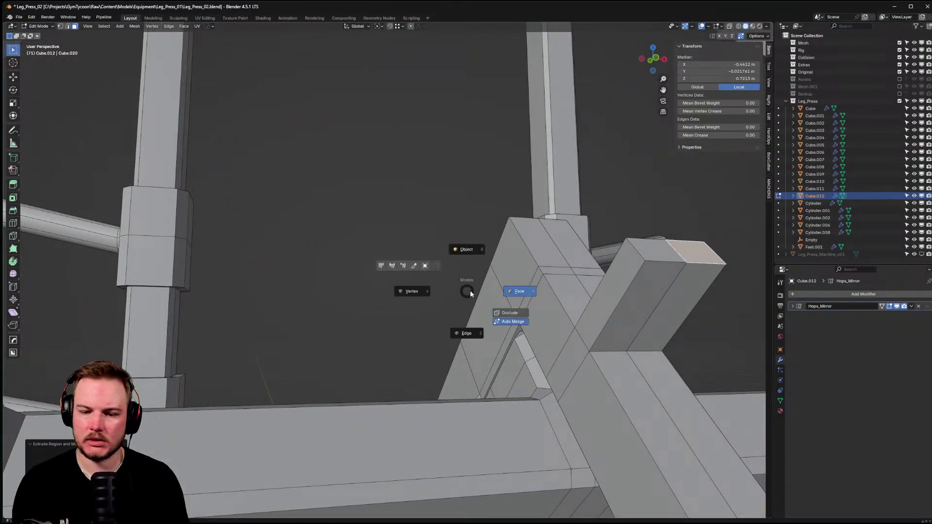
click(467, 332)
middle_drag(653, 254, 329, 312)
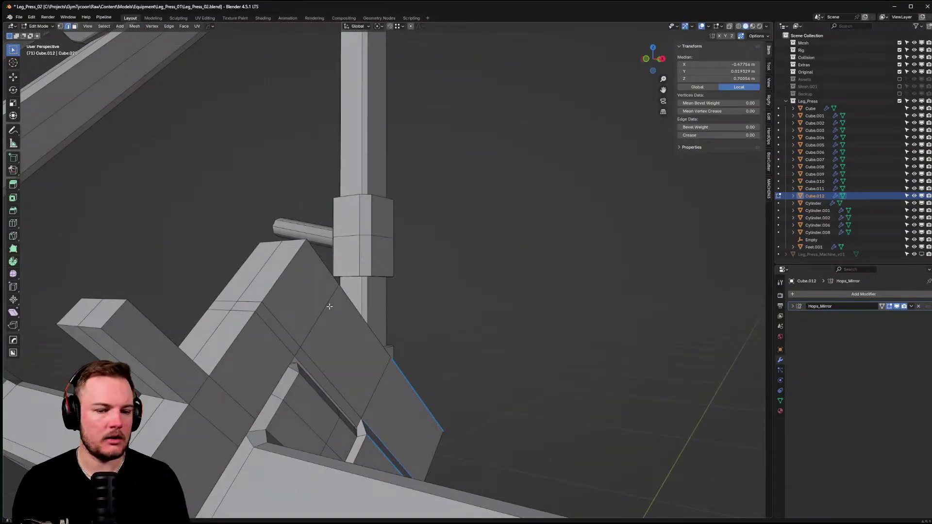
shift+middle_drag(141, 315, 298, 307)
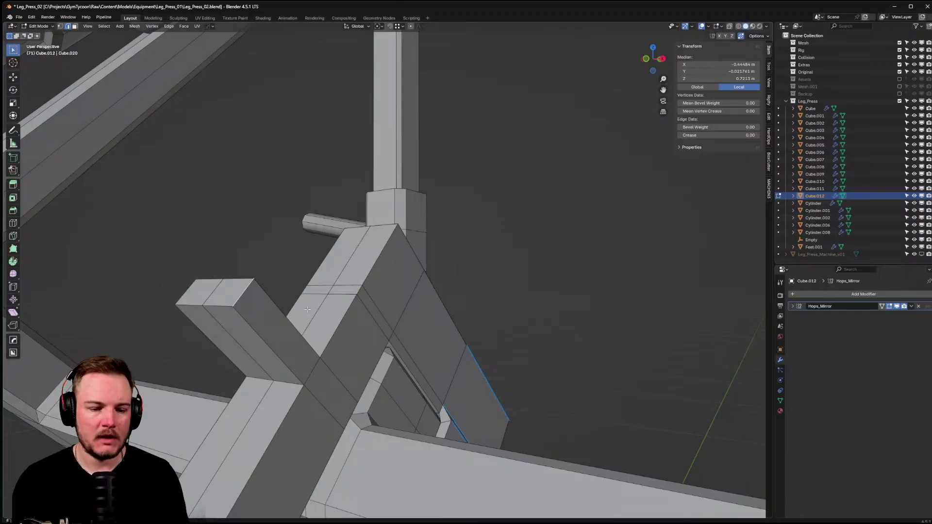
scroll(398, 320, up, 2)
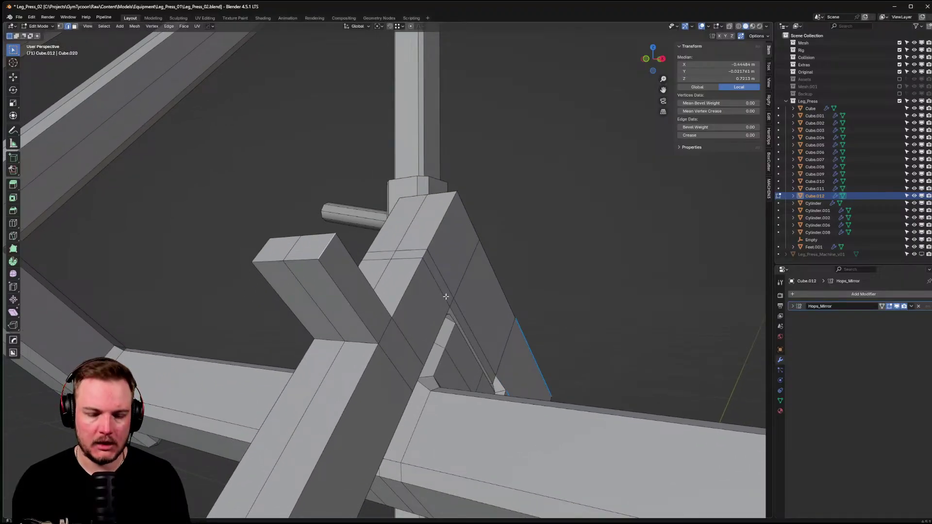
key(ctrl+b)
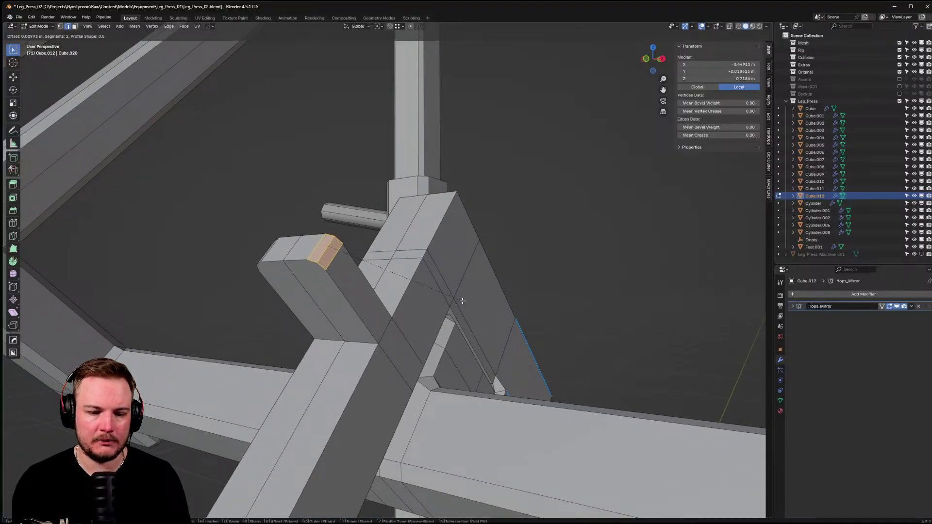
click(464, 304)
key(Tab)
click(456, 279)
- Edit the bracket and cut an edge loop around the leg a short distance below the prong
scroll(476, 302, down, 4)
scroll(476, 302, down, 4)
key(alt+a)
middle_drag(449, 340, 447, 368)
scroll(466, 335, up, 6)
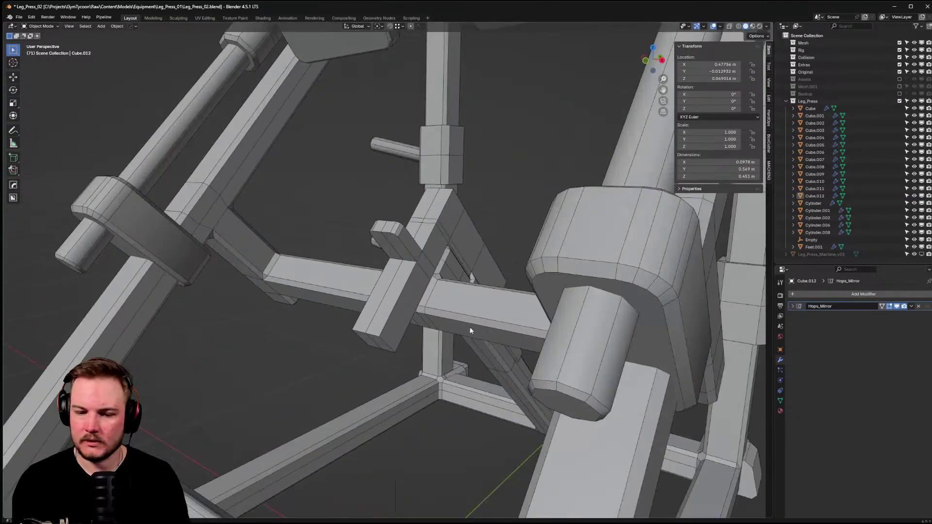
middle_drag(434, 318, 306, 272)
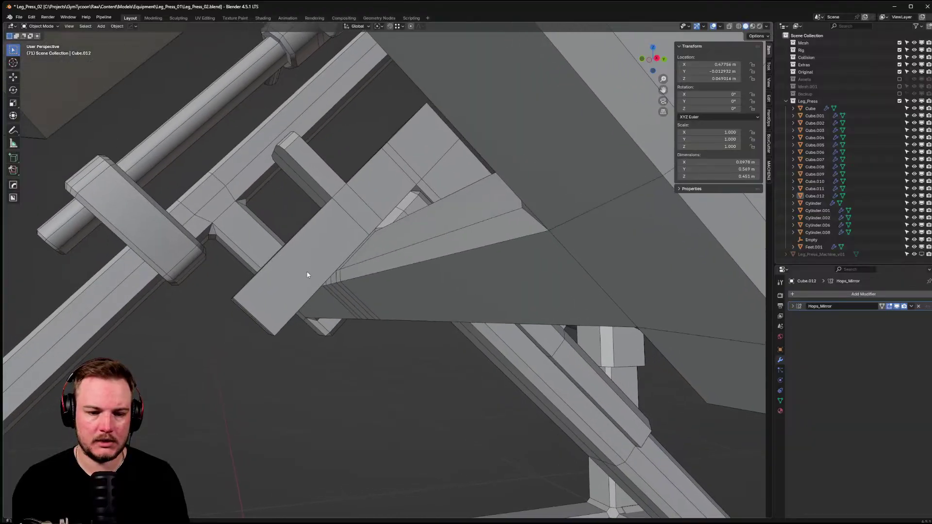
click(306, 272)
key(Tab)
key(2)
key(ctrl+r)
click(324, 219)
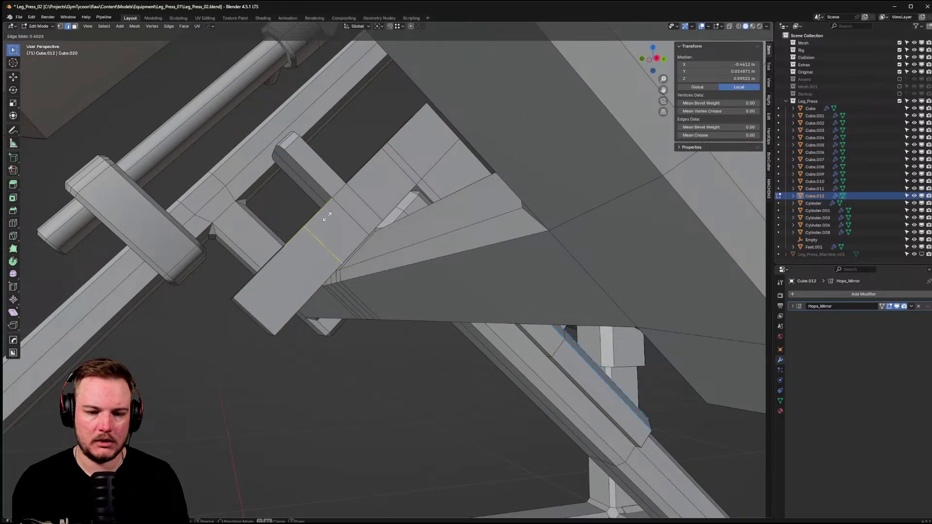
click(344, 208)
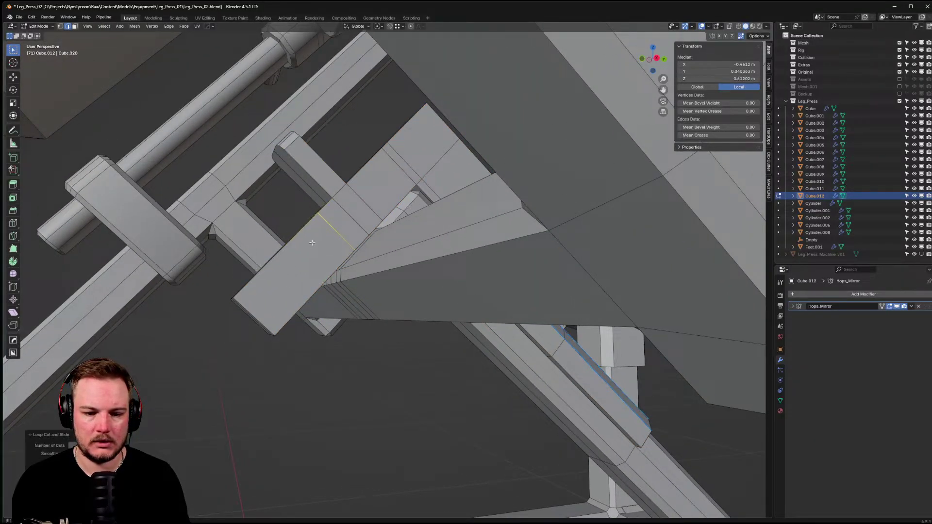
- Cut a second edge loop around the leg just below the previous one and select the upper face beneath it
key(alt+a)
middle_drag(325, 252, 414, 310)
click(414, 310)
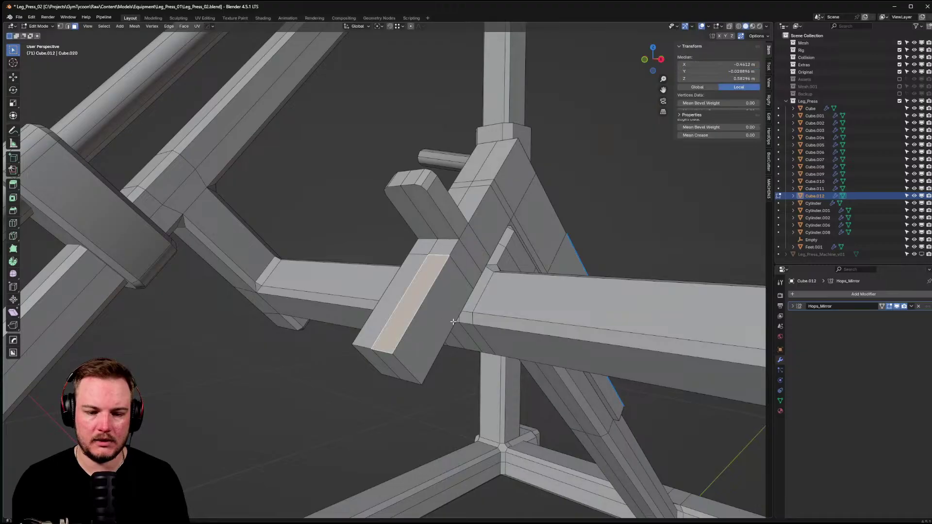
key(ctrl+r)
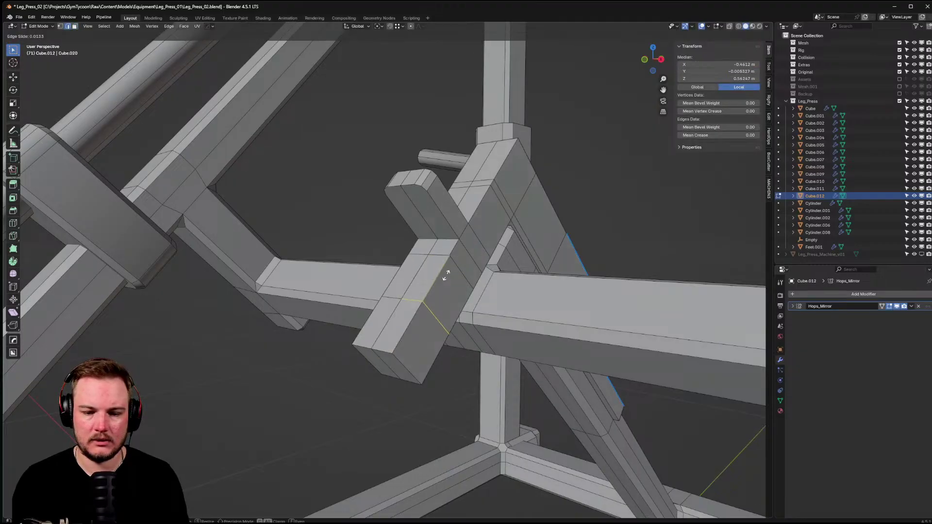
click(480, 245)
right_click(480, 245)
key(Tab)
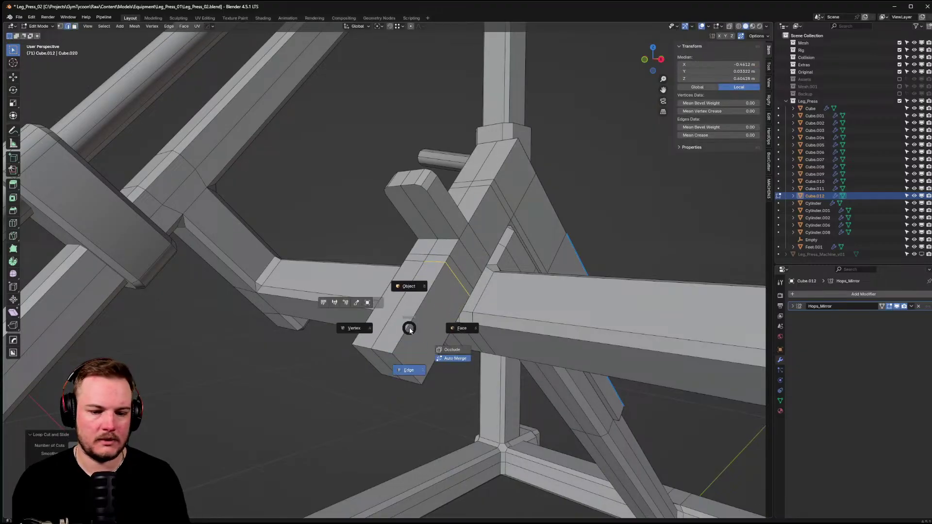
click(460, 328)
click(407, 306)
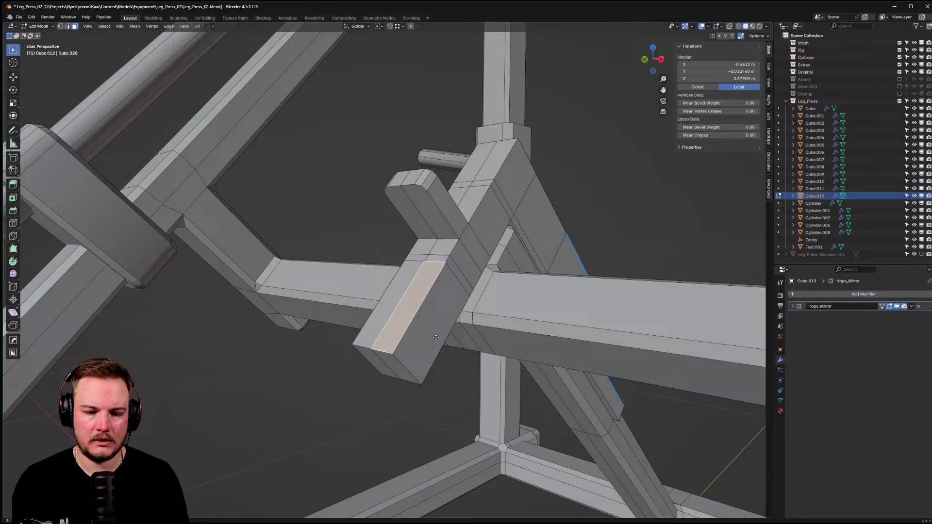
key(g)
key(g)
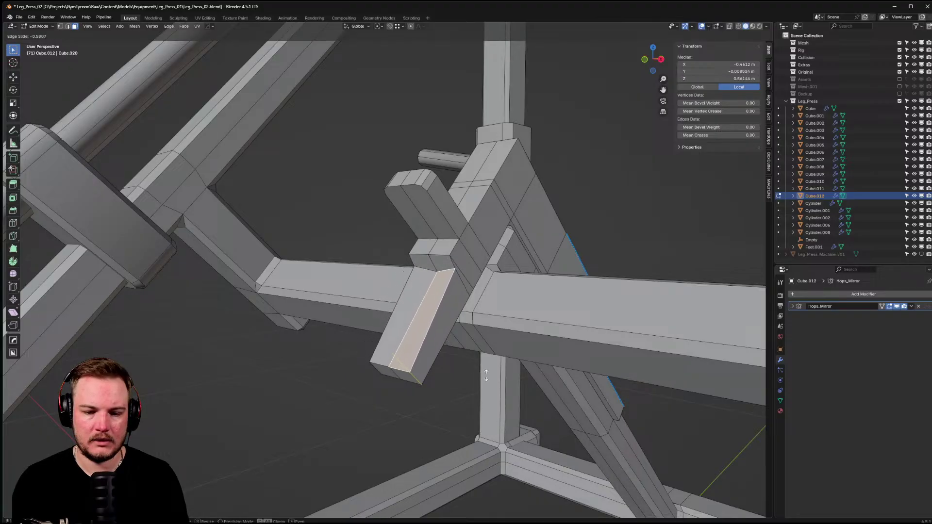
key(Escape)
key(g)
key(z)
key(y)
key(Escape)
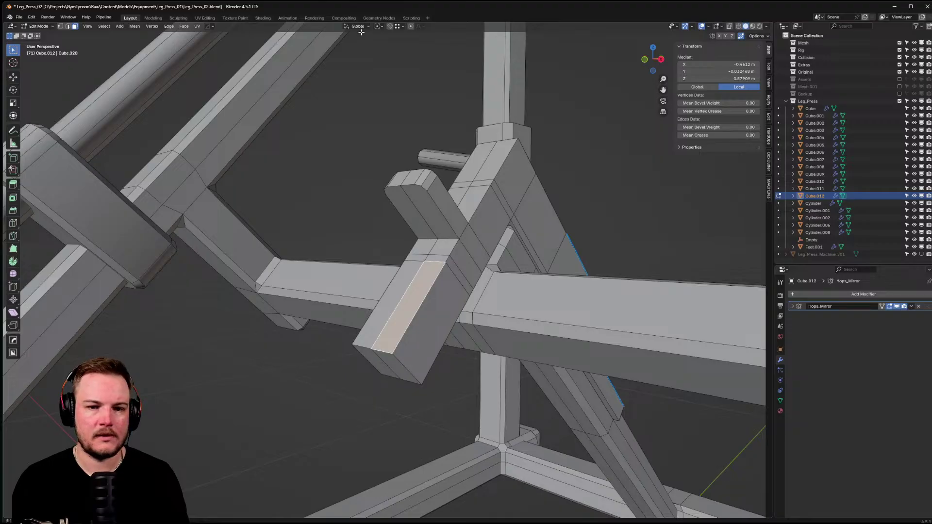
- Using Normal orientation, sink the selected leg face about 0.02 m along its Z, and select the edge loop at the recess's upper end
click(358, 27)
key(g)
key(z)
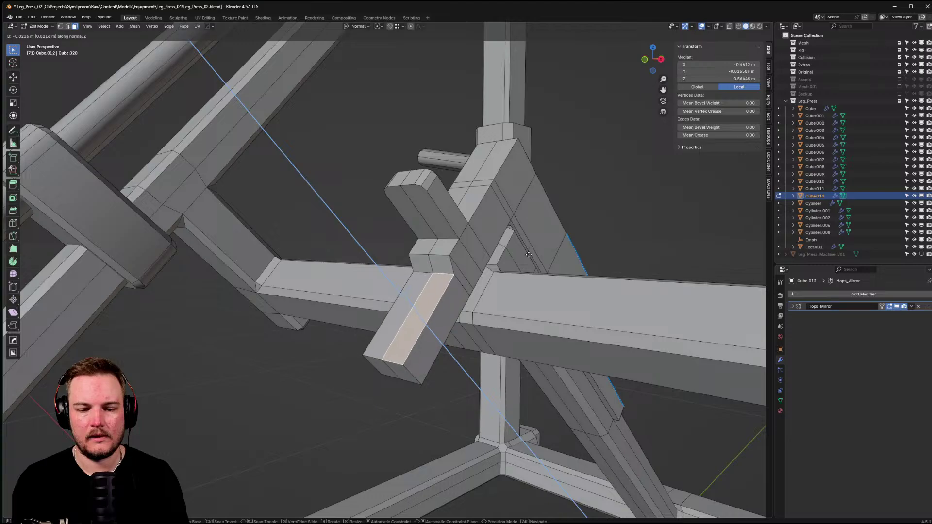
click(528, 254)
key(ctrl+Tab)
alt+click(461, 284)
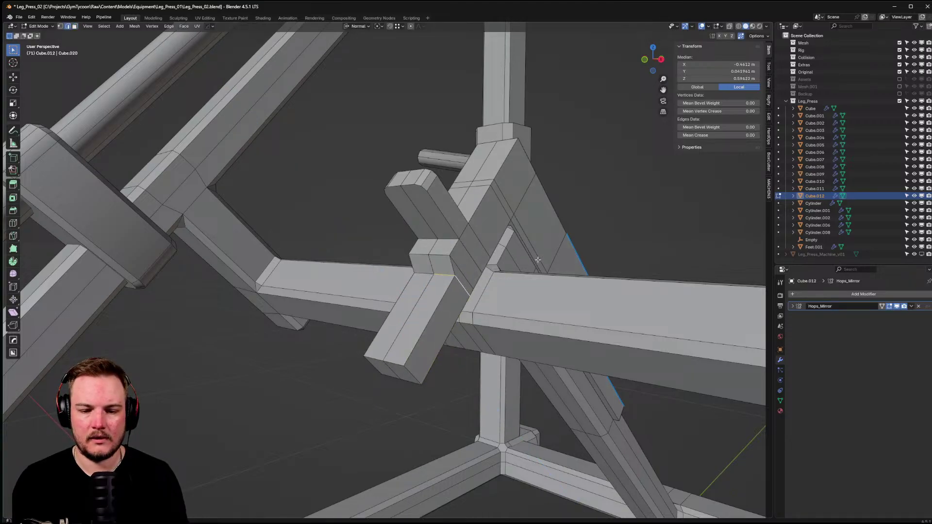
key(g)
key(y)
key(x)
key(Escape)
- Edge-slide the selected loop down the leg to straighten the step above the recess and return to Object Mode
key(g)
key(g)
click(447, 288)
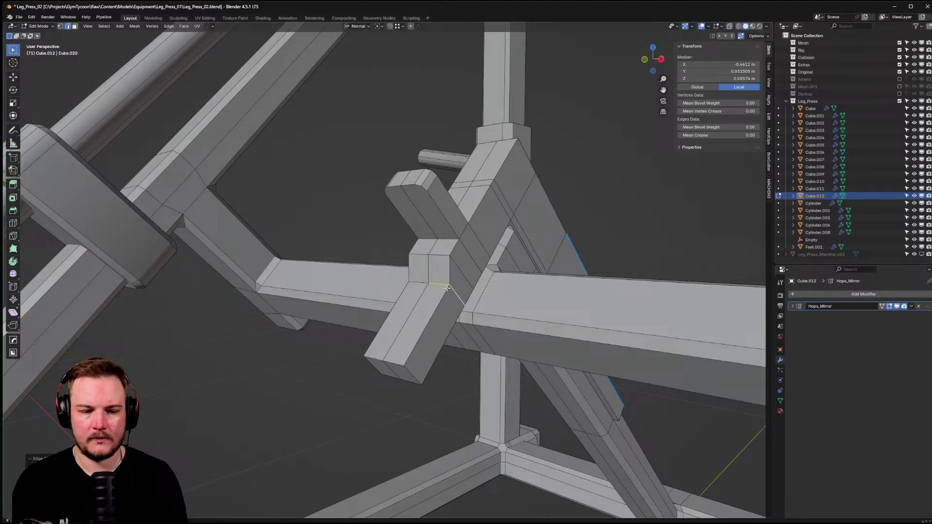
key(Tab)
click(451, 269)
- Deselect the bracket and save the leg press file
middle_drag(450, 269, 427, 272)
scroll(421, 275, down, 3)
middle_drag(398, 337, 363, 322)
click(359, 330)
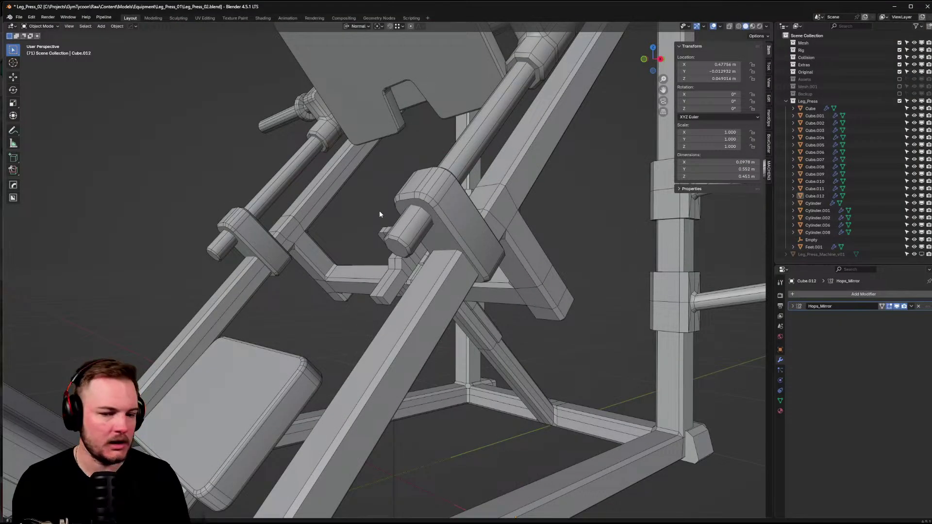
key(ctrl+s)
- Inspect the leg press frame and the finished bracket from several angles and distances
click(443, 210)
middle_drag(443, 209, 470, 229)
scroll(505, 222, down, 5)
scroll(446, 227, up, 4)
scroll(470, 226, down, 2)
scroll(415, 252, up, 5)
middle_drag(415, 253, 482, 266)
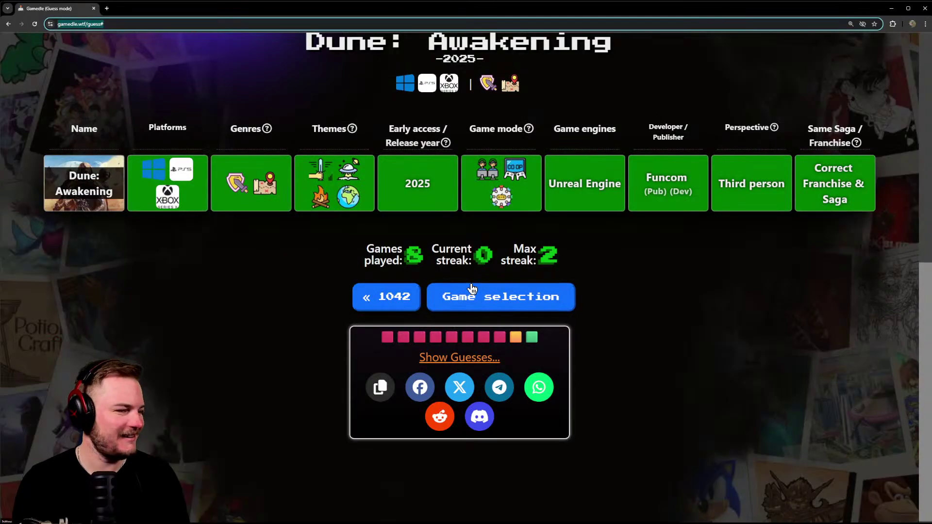
- On the Gamedle page in the browser, leave the finished Guess round and open the Cover art game
scroll(402, 171, up, 4)
scroll(406, 213, up, 5)
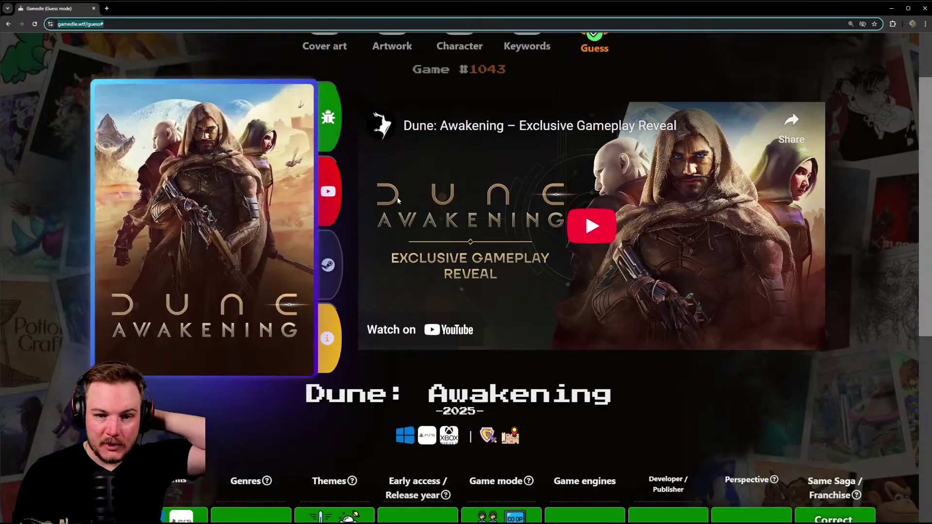
click(333, 108)
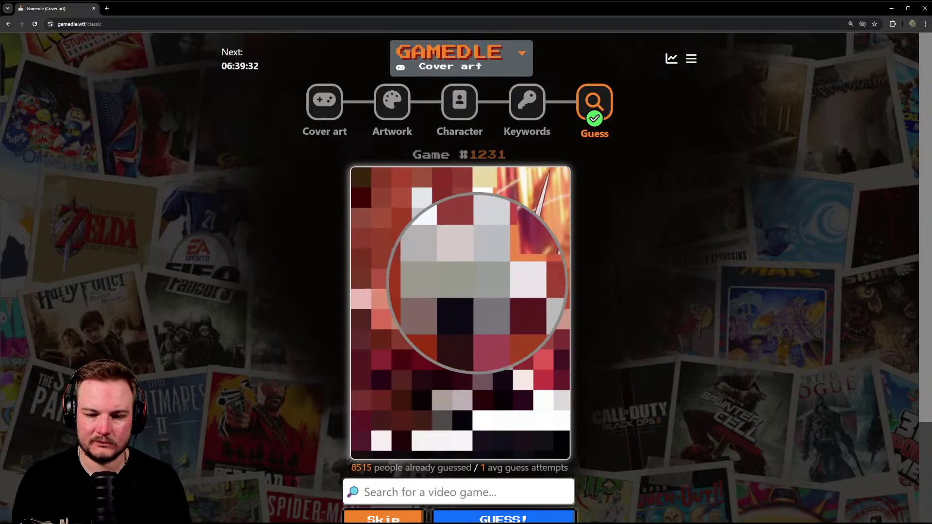
scroll(251, 298, down, 1)
scroll(251, 301, up, 1)
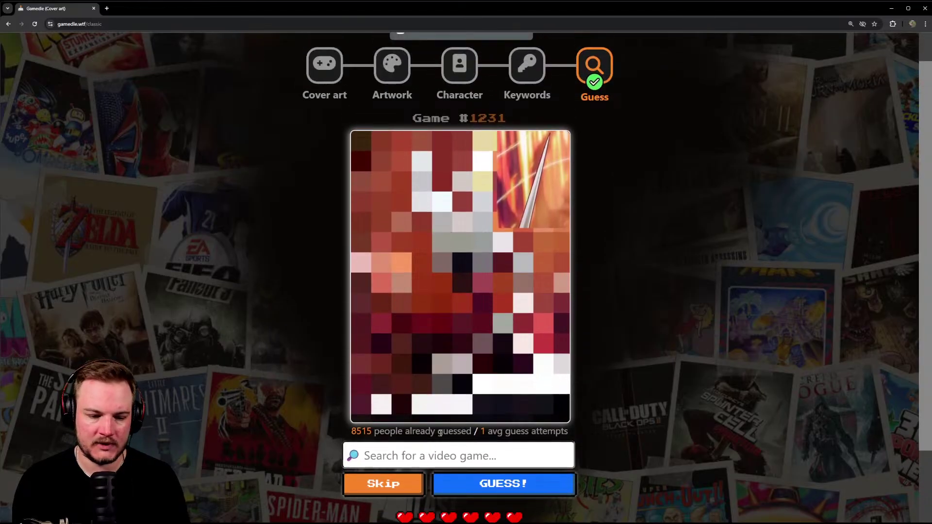
- Submit Mega Man as the first guess for the pixelated cover art
text(Megaman)
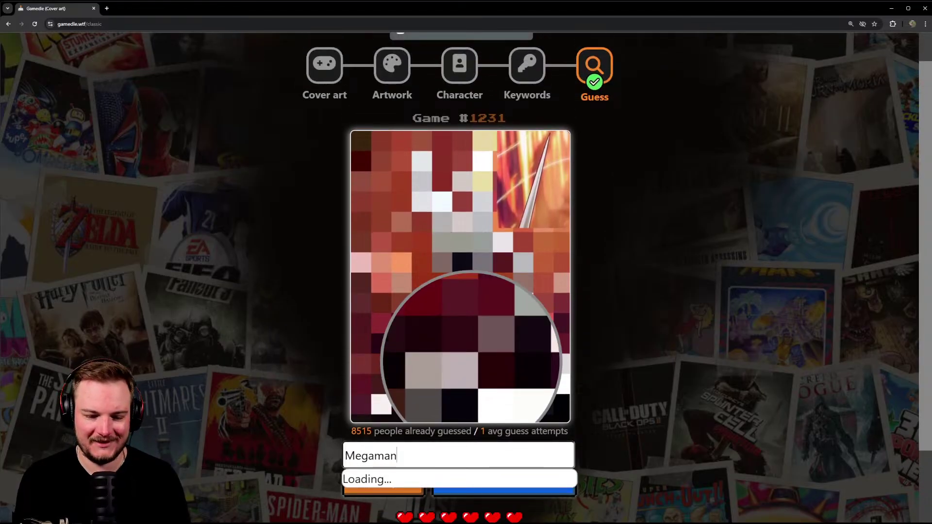
key(Down)
key(Return)
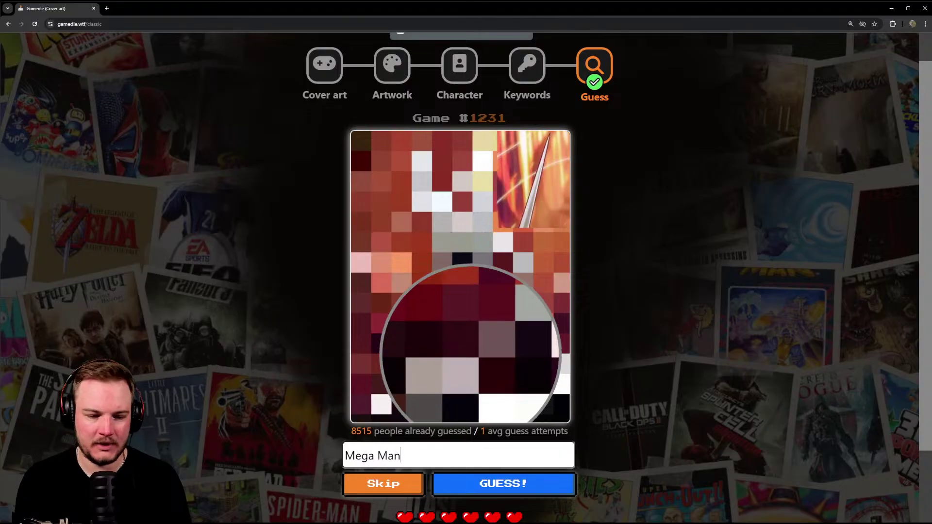
click(497, 489)
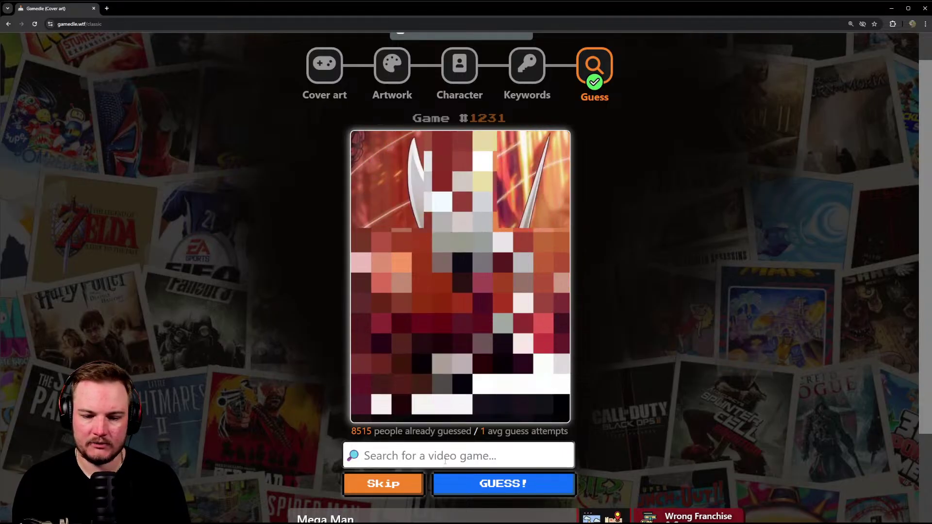
- Search the guess suggestions for Pokemon and look through the matching titles
text(Pokemon)
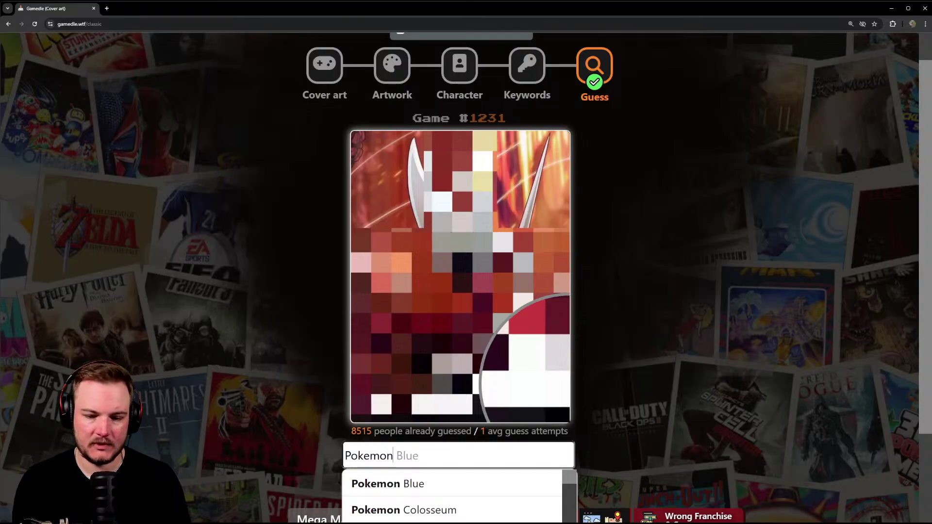
scroll(604, 380, down, 3)
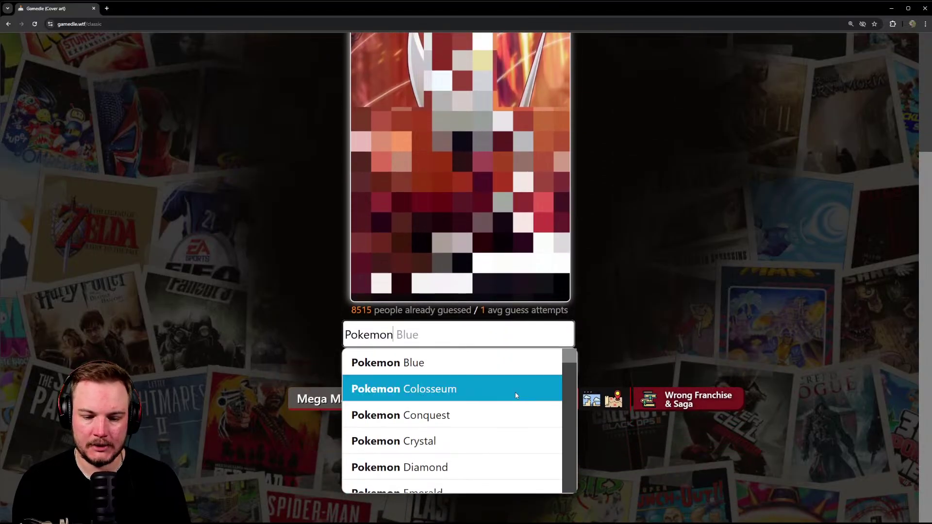
scroll(515, 395, down, 3)
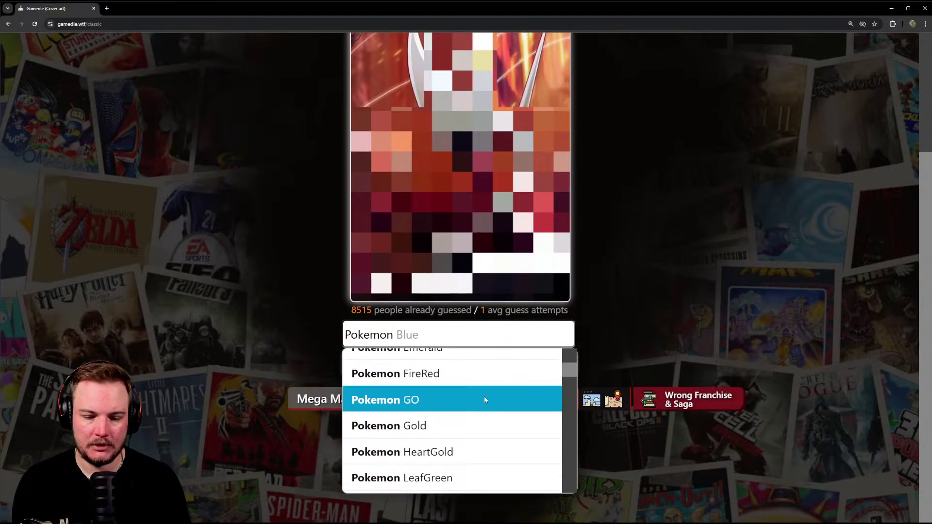
scroll(466, 413, up, 2)
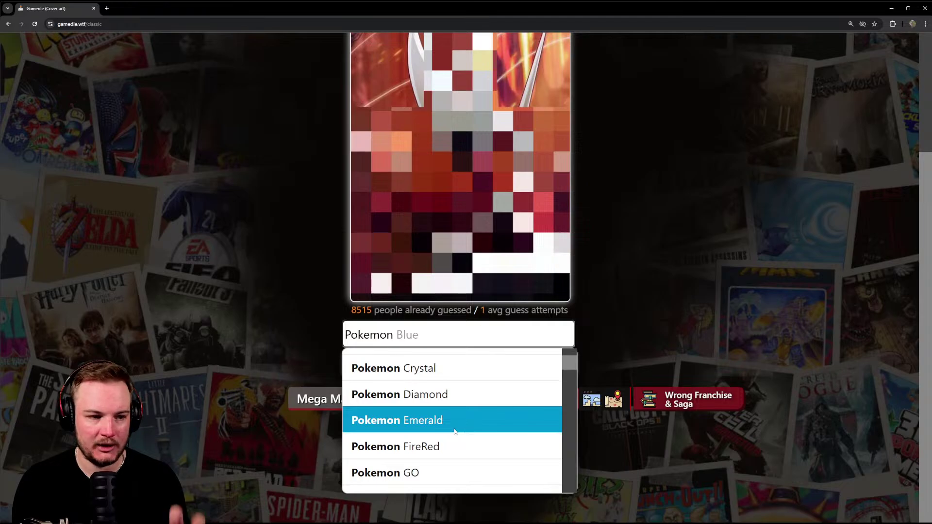
scroll(454, 431, down, 4)
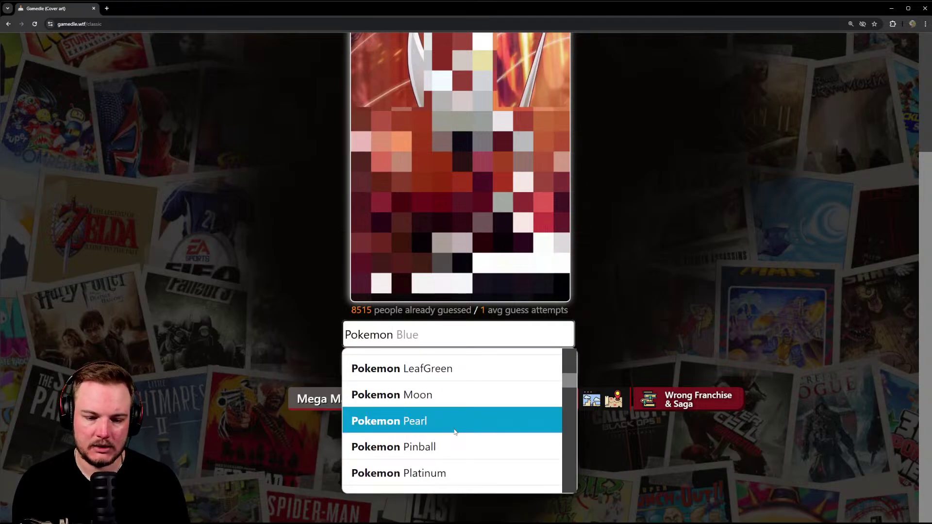
scroll(455, 431, up, 5)
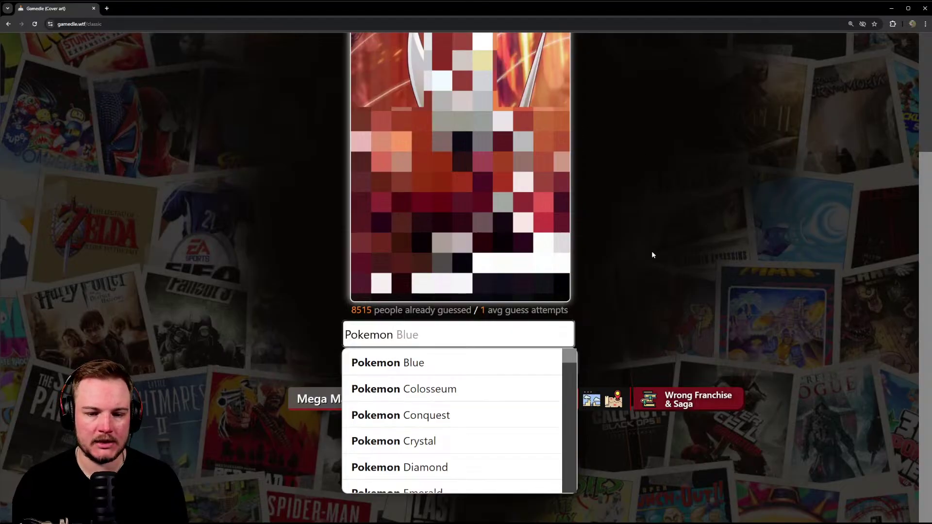
scroll(641, 267, up, 2)
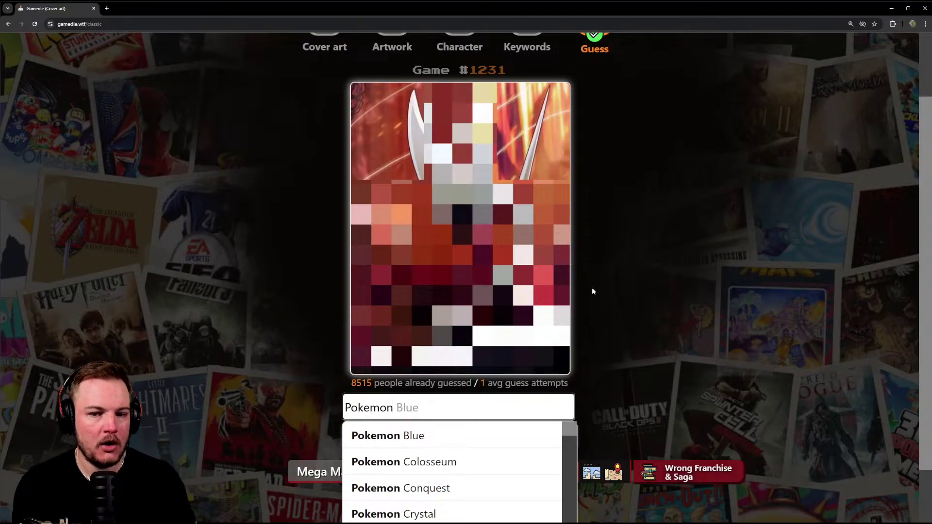
- Replace the search text with Silk and submit Hollow Knight: Silksong as the cover art guess
double_click(456, 398)
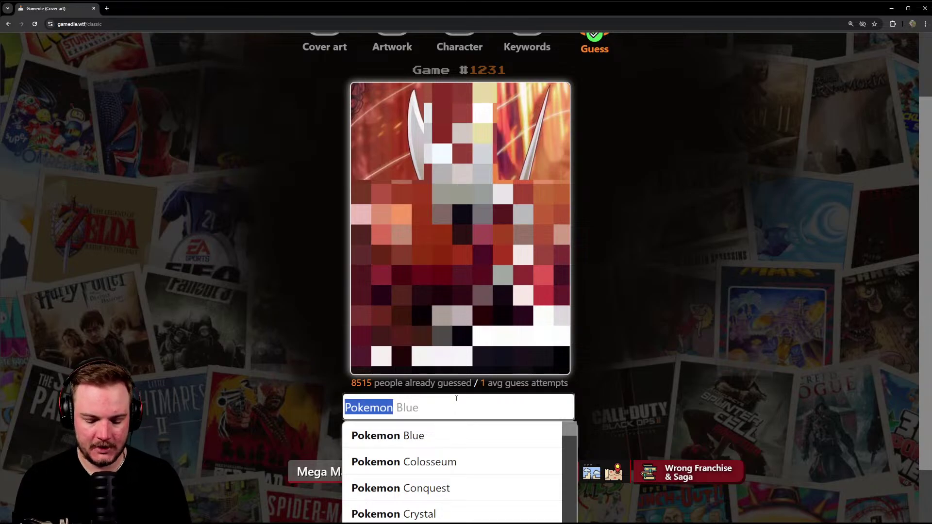
text(Silk)
key(Down)
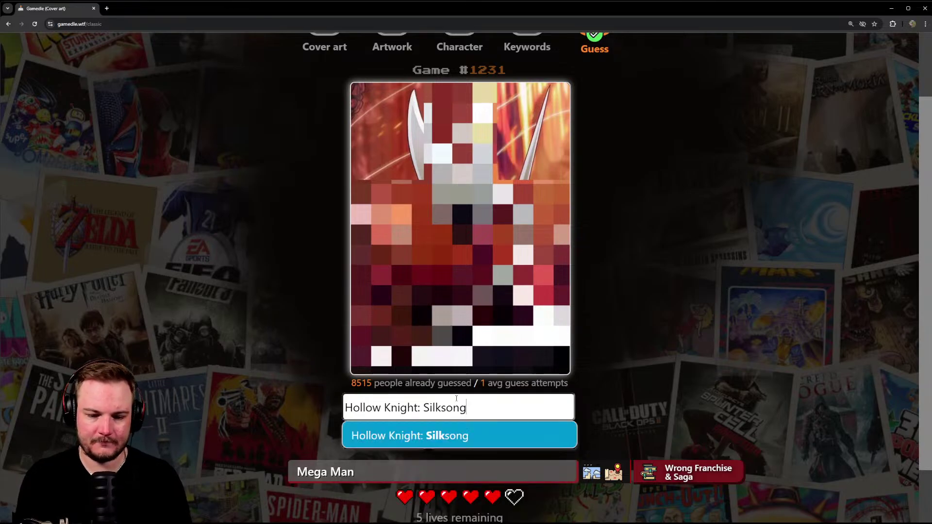
click(453, 439)
click(474, 436)
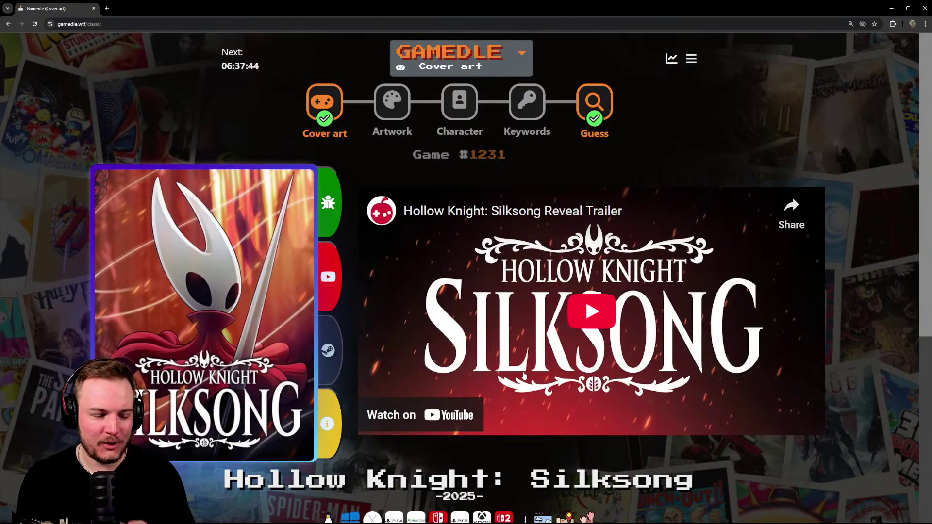
- Return to the finished Guess round, review its Dune: Awakening result, and open the previous Guess game, #1042
scroll(523, 375, down, 1)
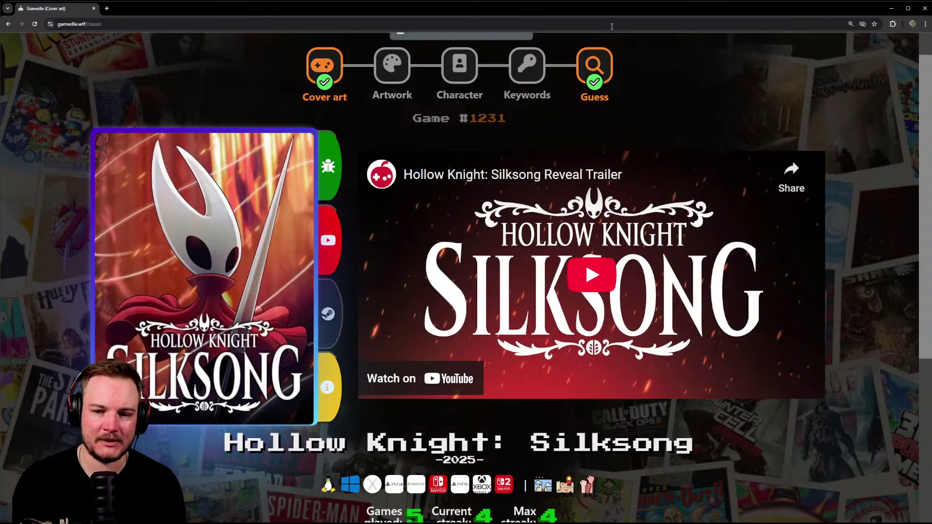
click(586, 83)
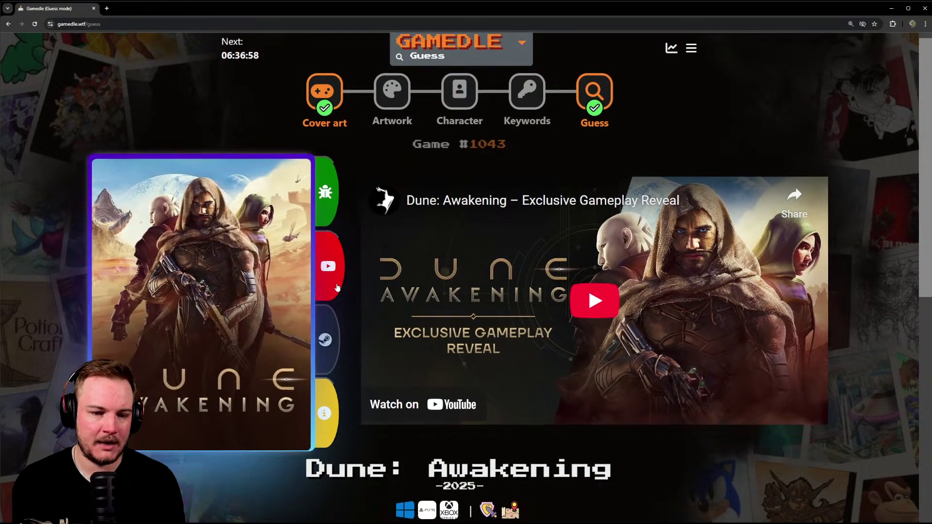
scroll(390, 341, down, 4)
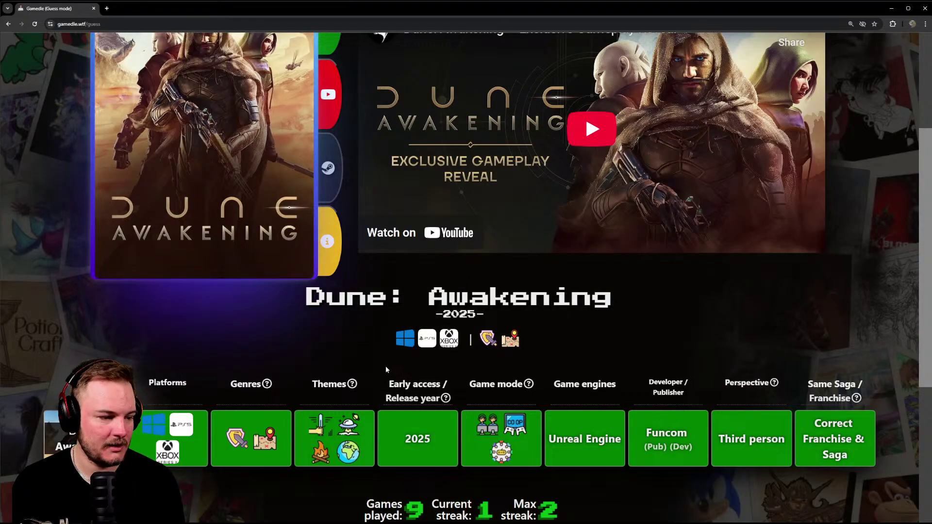
scroll(378, 371, up, 4)
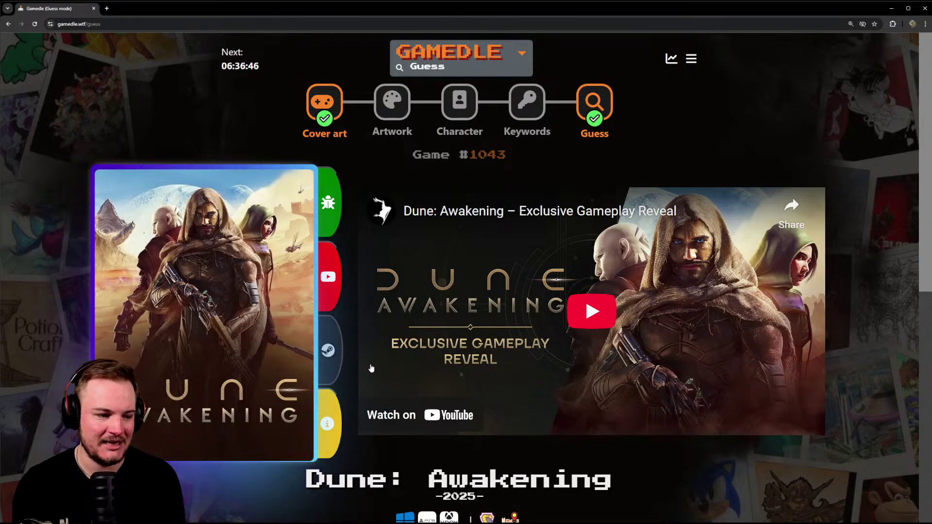
scroll(371, 367, down, 2)
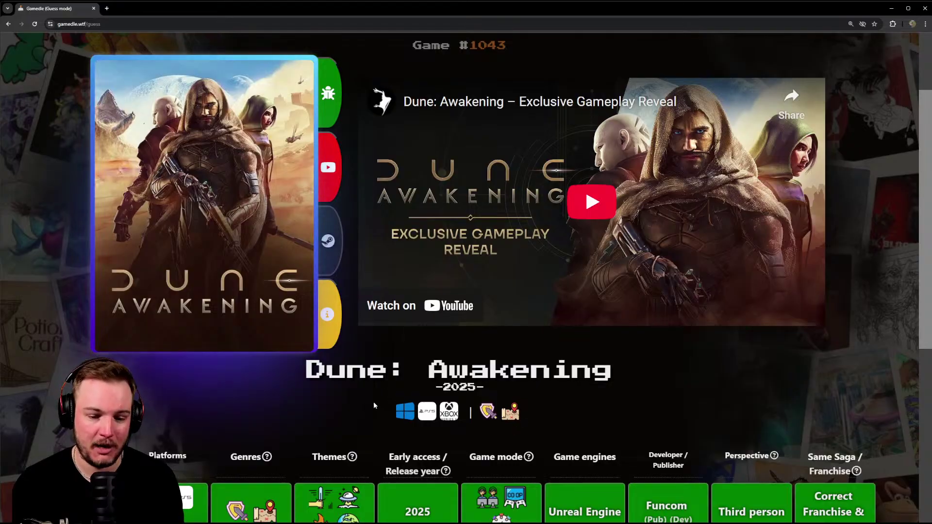
scroll(374, 402, down, 4)
scroll(372, 400, down, 3)
click(387, 297)
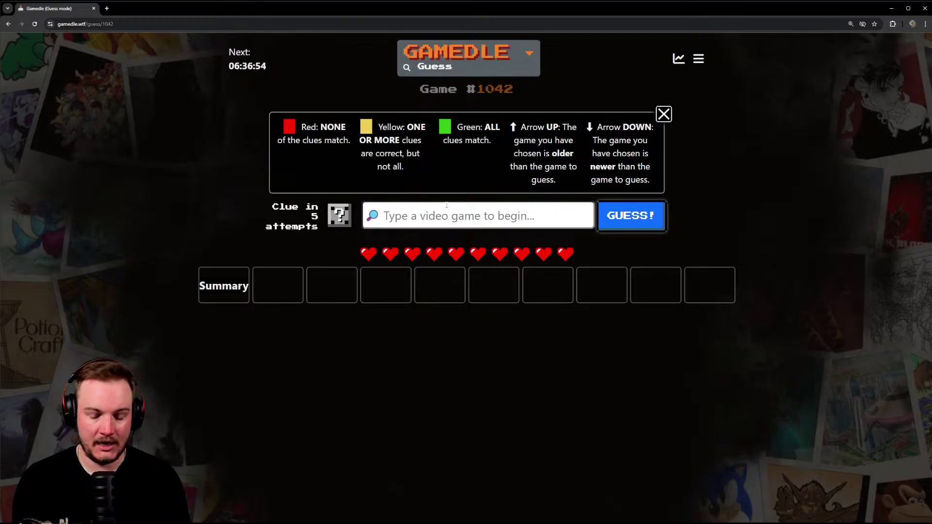
- Submit Hollow Knight as the first guess for game #1042
text(Hollowkni)
key(BackSpace)
key(Return)
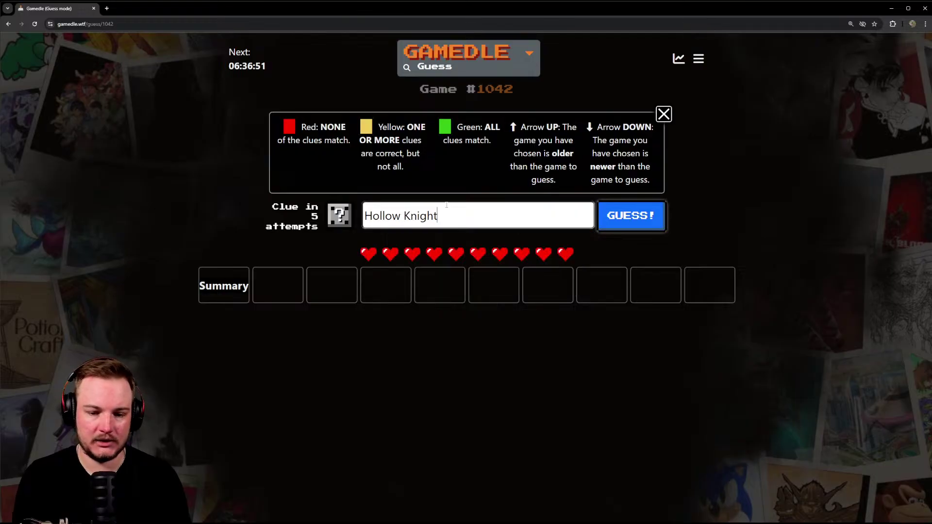
click(620, 223)
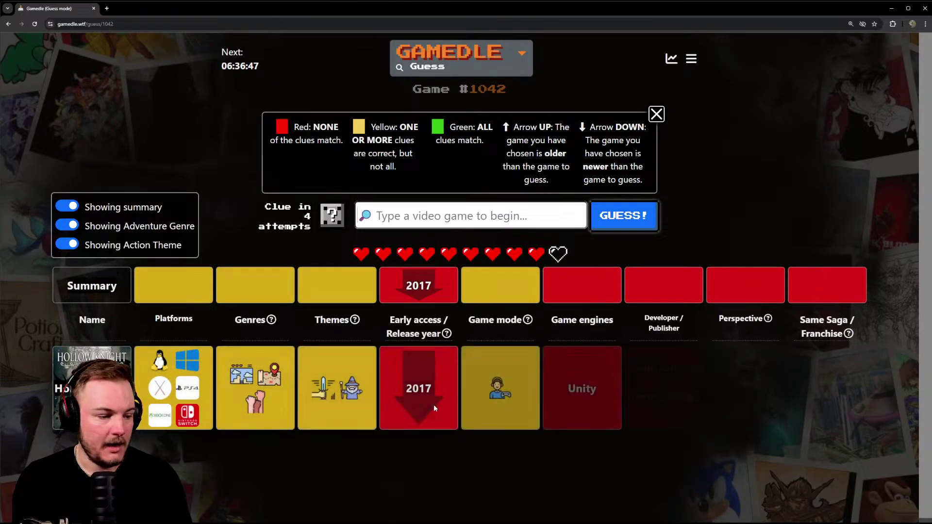
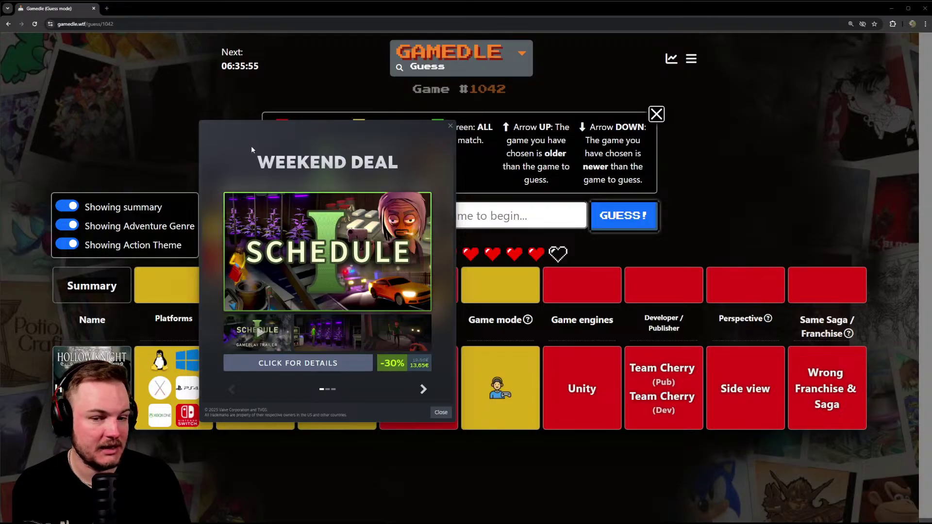
- Close the weekend deal pop-up, bring Steam's Hollow Knight: Silksong page onto this screen and view its trailer full screen
click(451, 126)
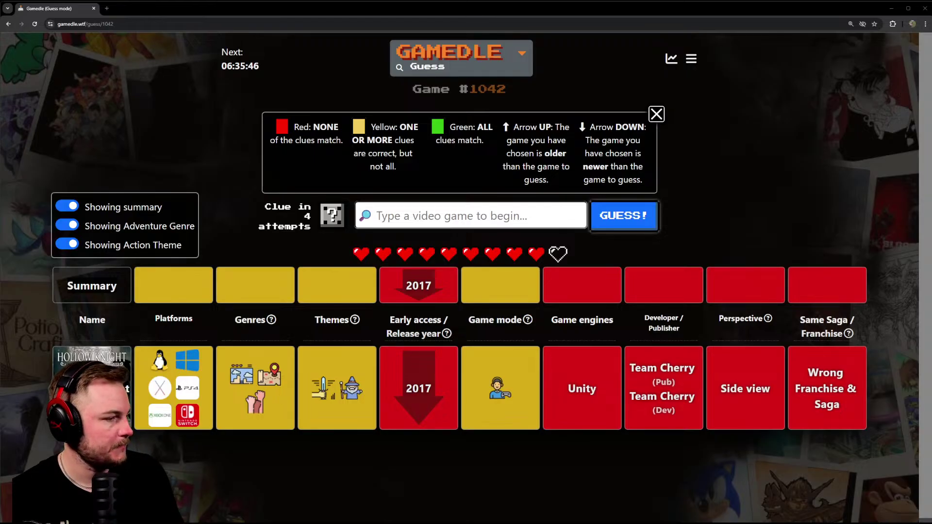
drag(0, 99, 397, 99)
double_click(397, 99)
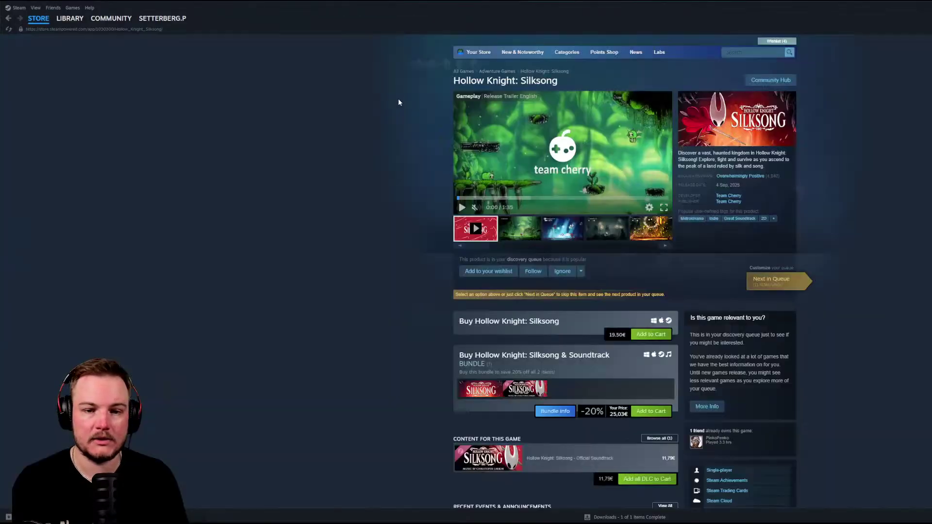
drag(509, 8, 446, 70)
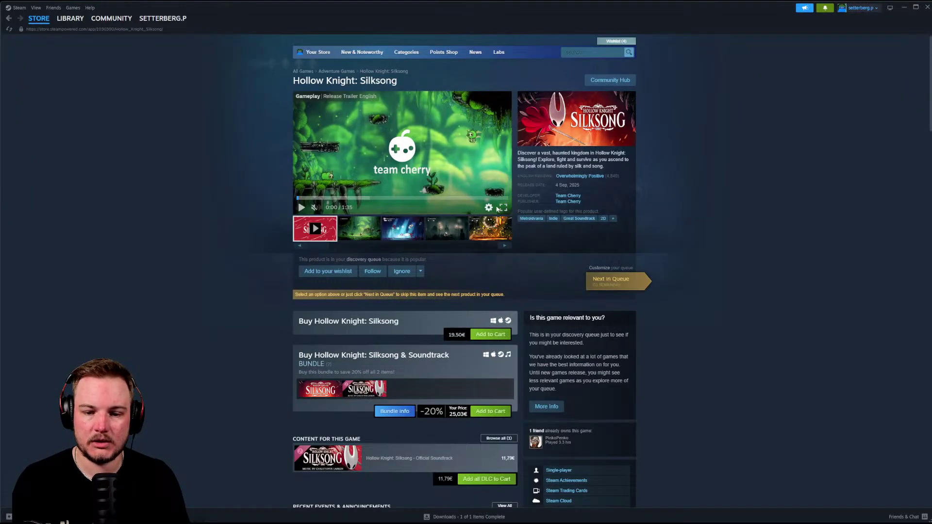
click(502, 207)
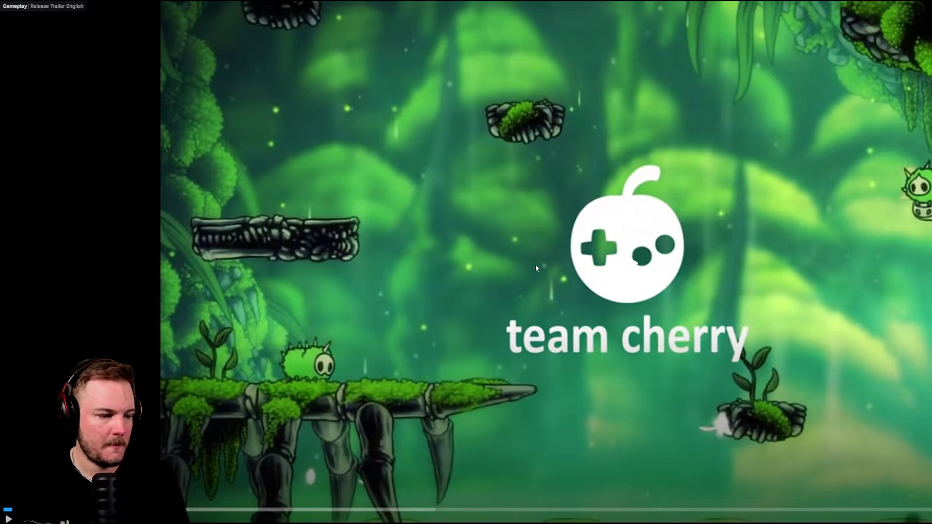
key(Escape)
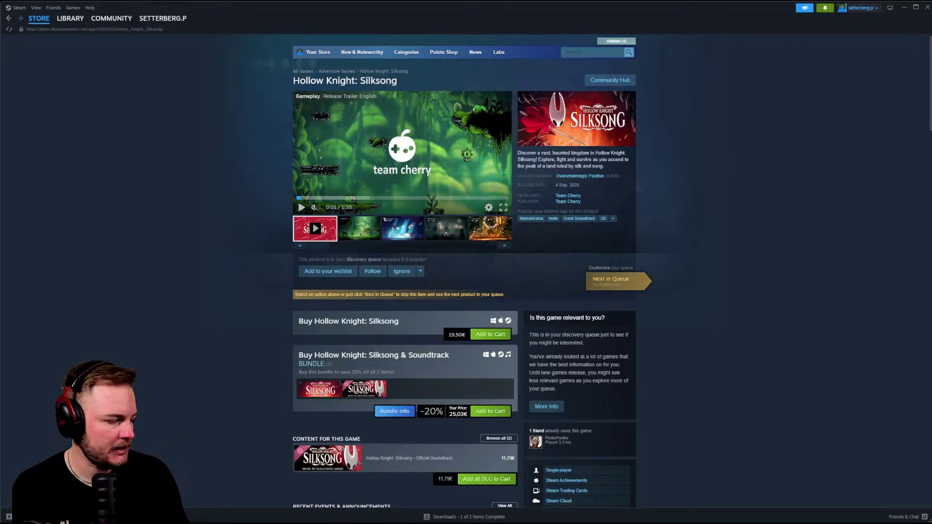
- Switch back to Gamedle in the browser and highlight the gamedle.wtf part of the page address
key(alt+Tab)
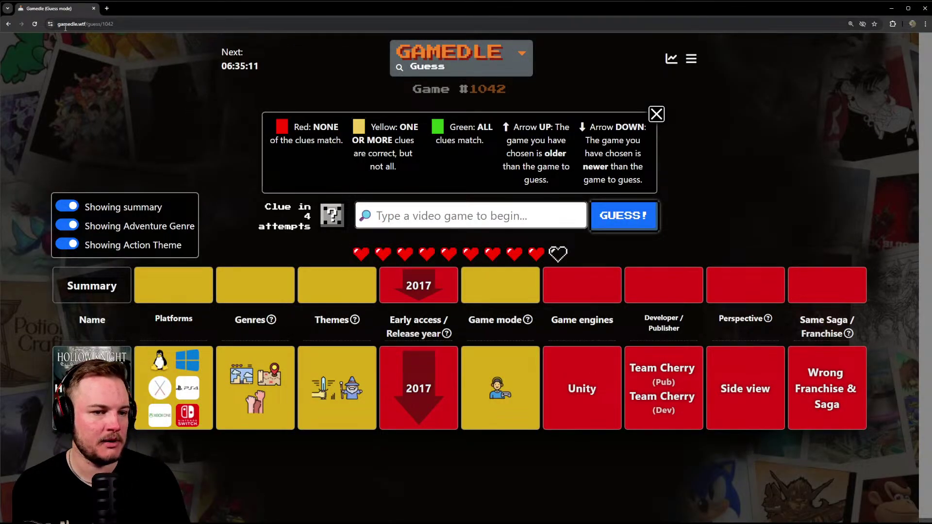
drag(63, 26, 86, 25)
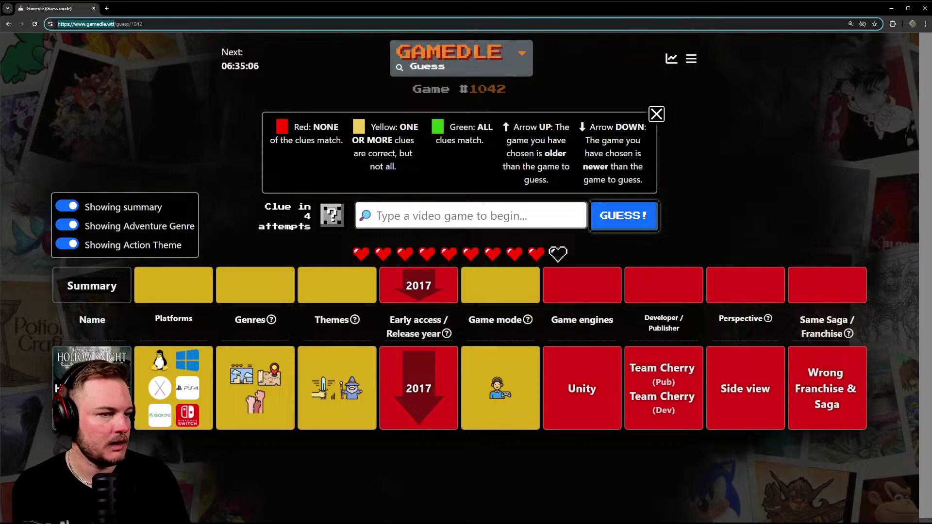
key(alt+Tab)
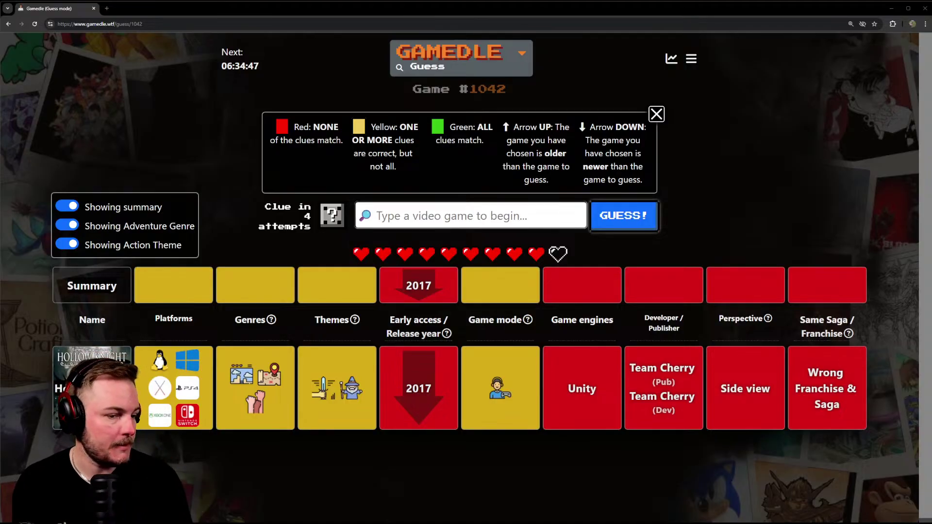
- Switch to Steam and look through the gameplay screenshots on the Hollow Knight: Silksong page
key(alt+Tab)
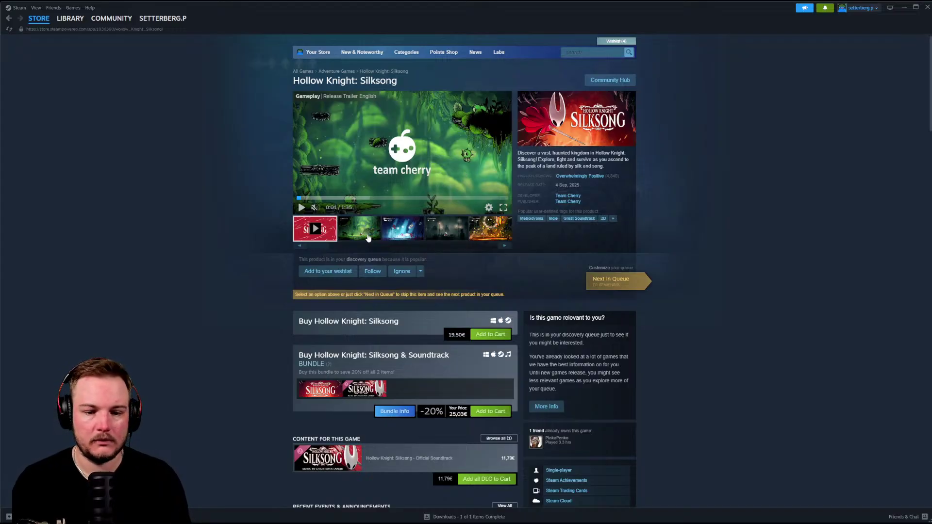
click(375, 236)
click(414, 234)
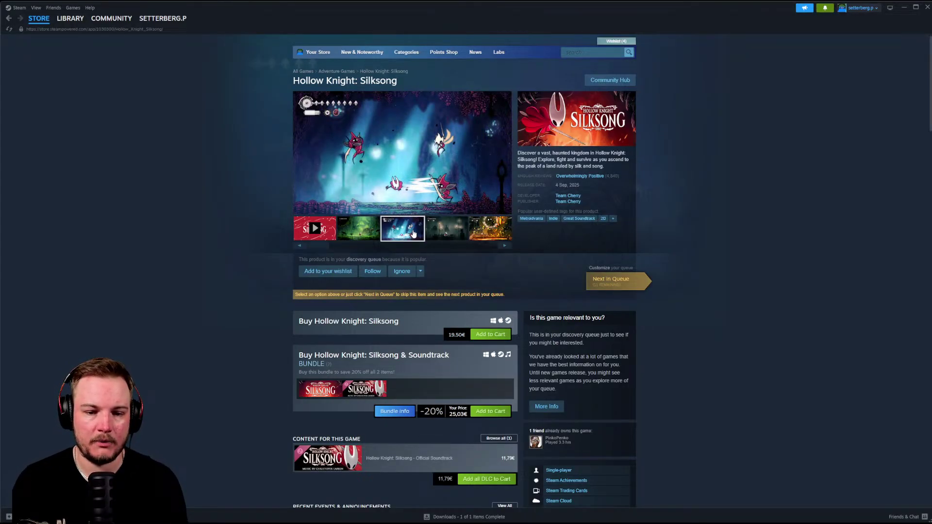
click(444, 236)
click(486, 235)
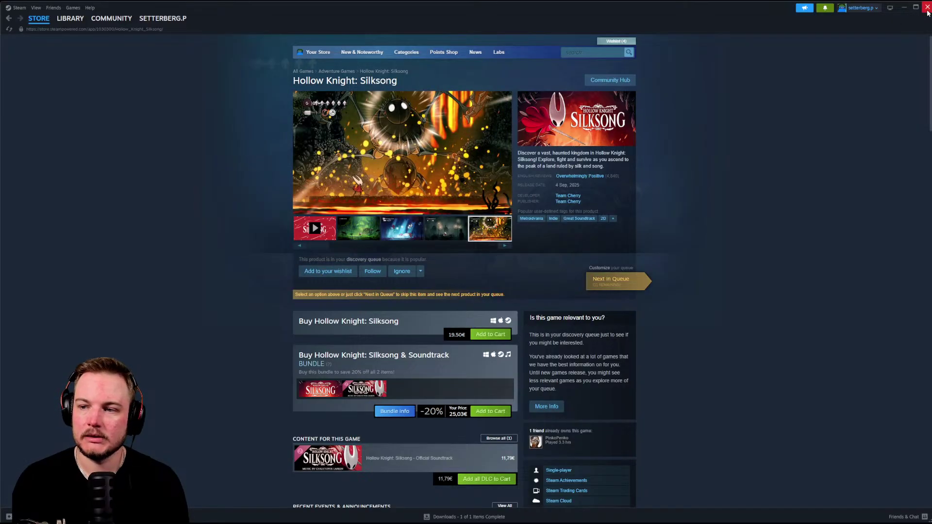
- Read through the Silksong store page's purchase options, game description, features and system requirements
scroll(252, 294, down, 6)
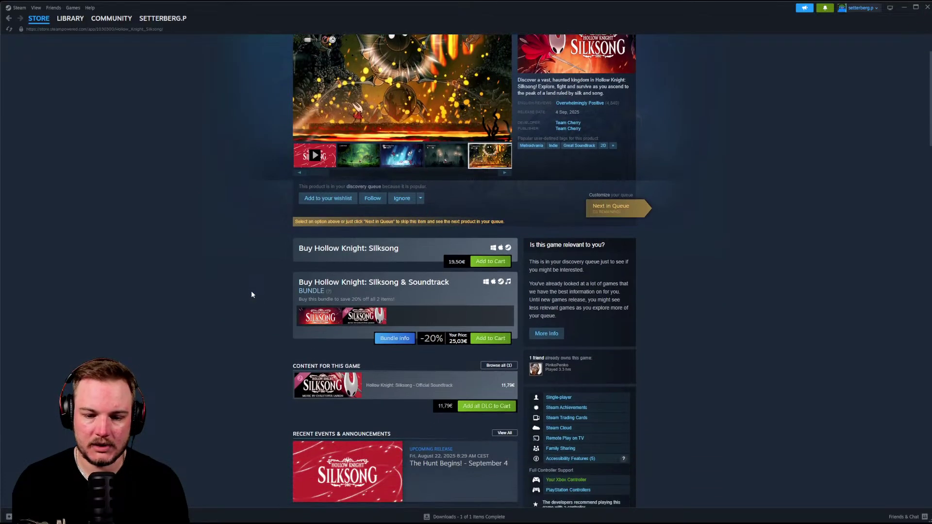
scroll(251, 294, up, 6)
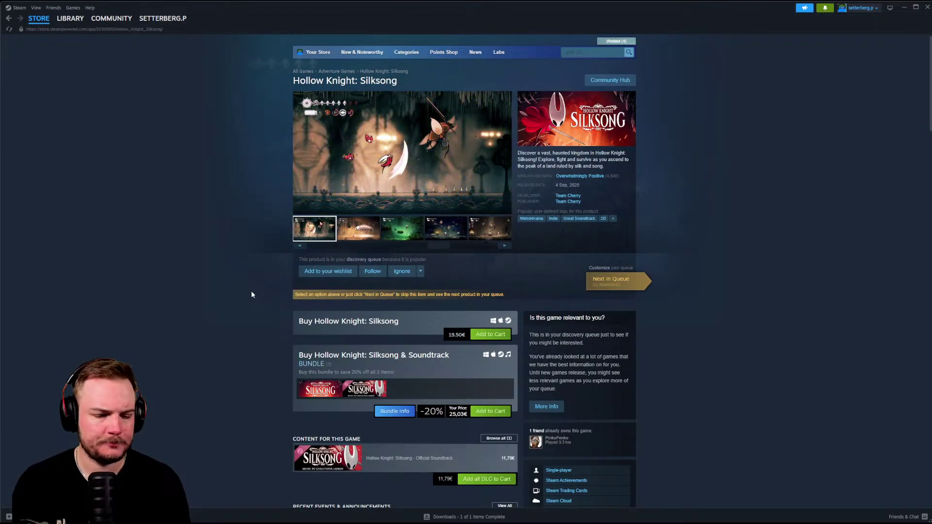
scroll(252, 294, down, 5)
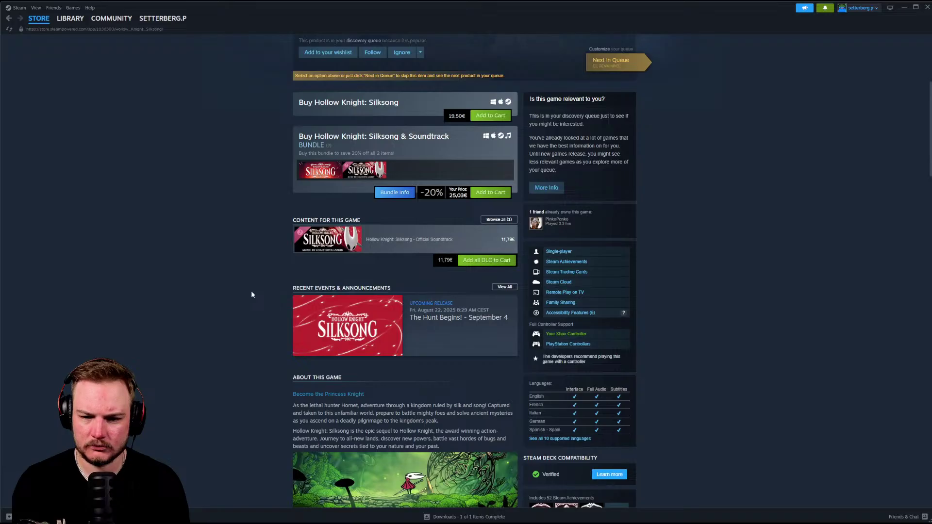
scroll(251, 294, down, 1)
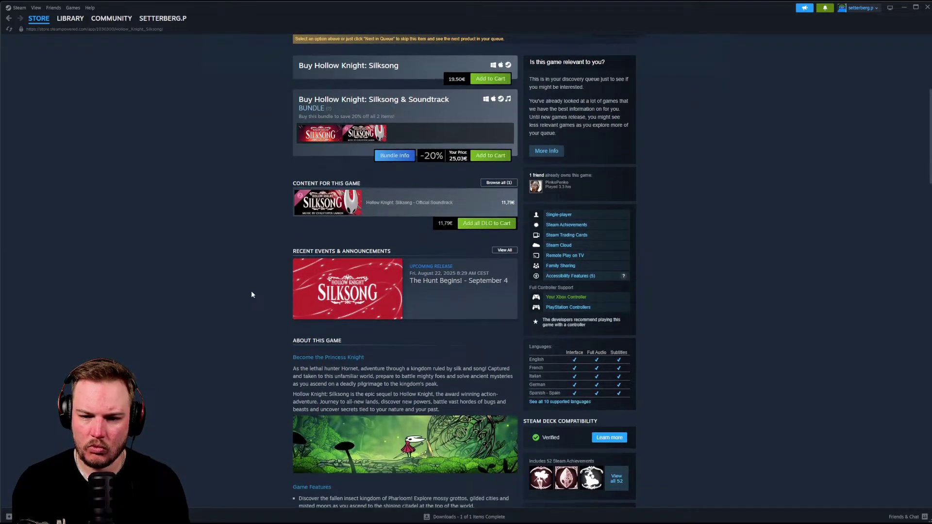
scroll(252, 294, down, 4)
scroll(252, 294, down, 6)
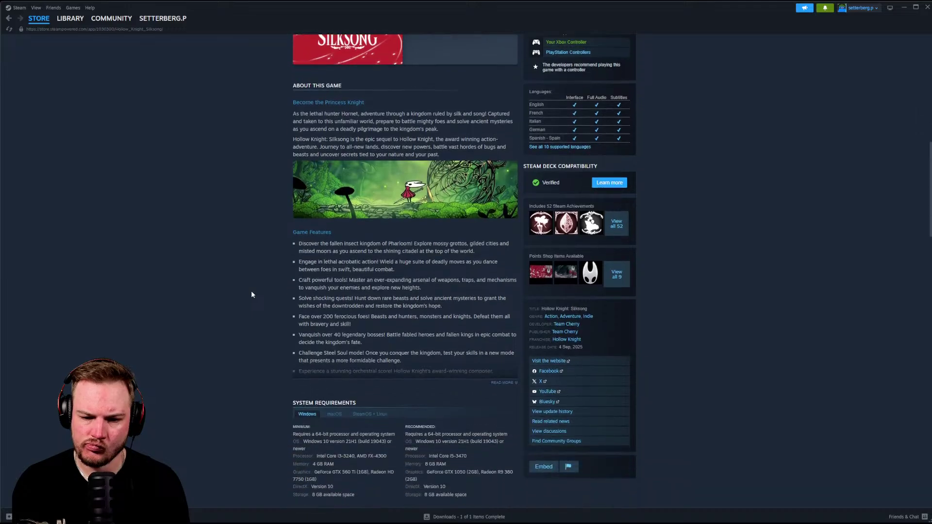
- Browse the popular posts in the Hollow Knight: Silksong Community Hub, and close Steam
scroll(251, 294, up, 15)
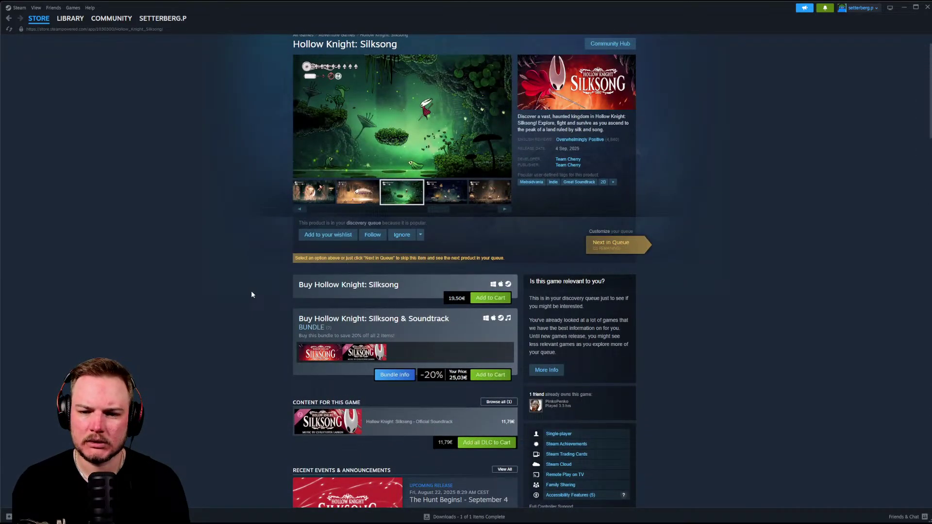
scroll(251, 294, up, 1)
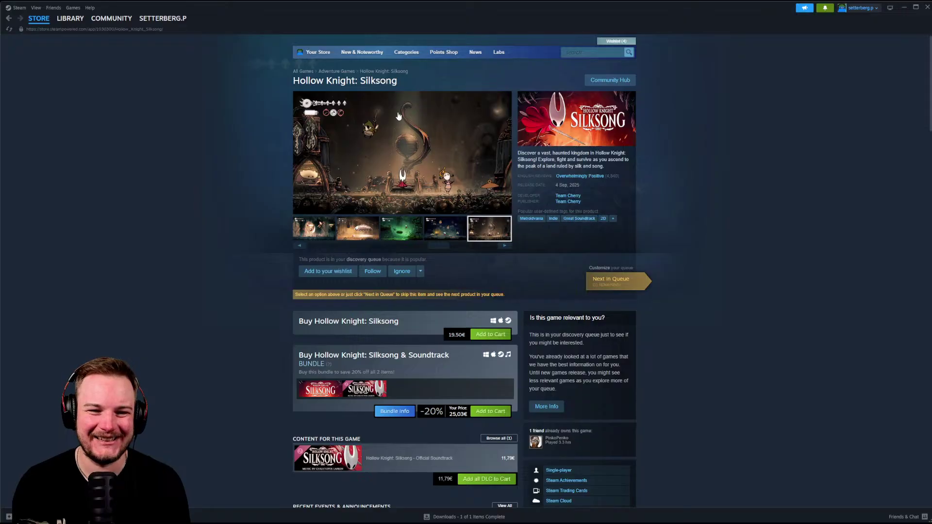
click(629, 79)
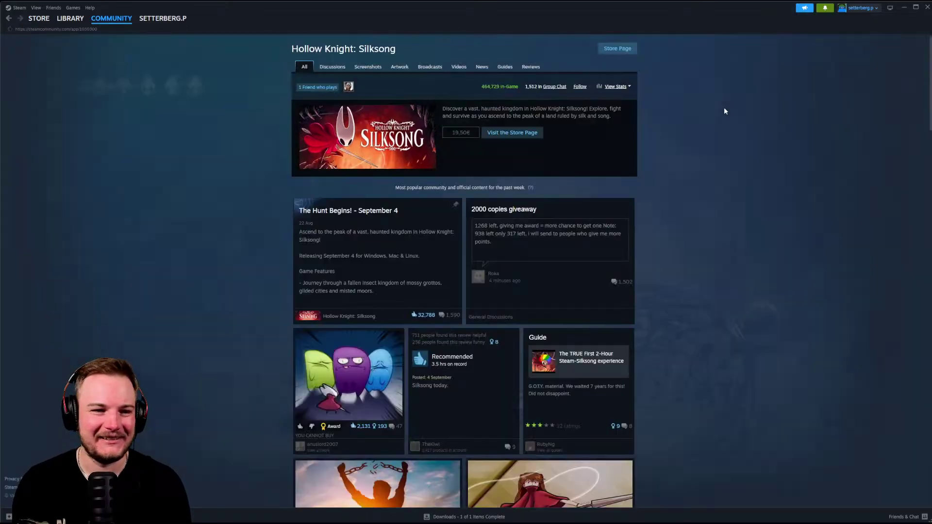
scroll(695, 131, down, 3)
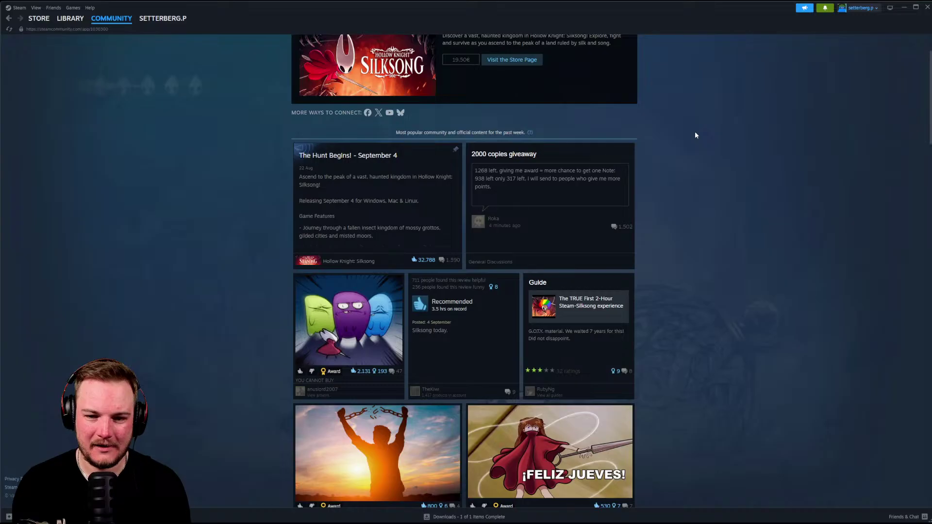
scroll(695, 135, down, 3)
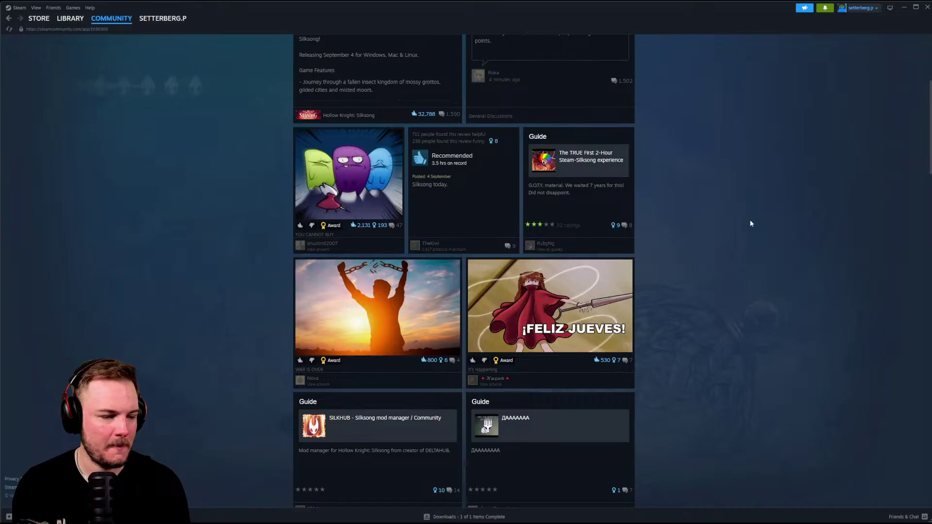
click(927, 8)
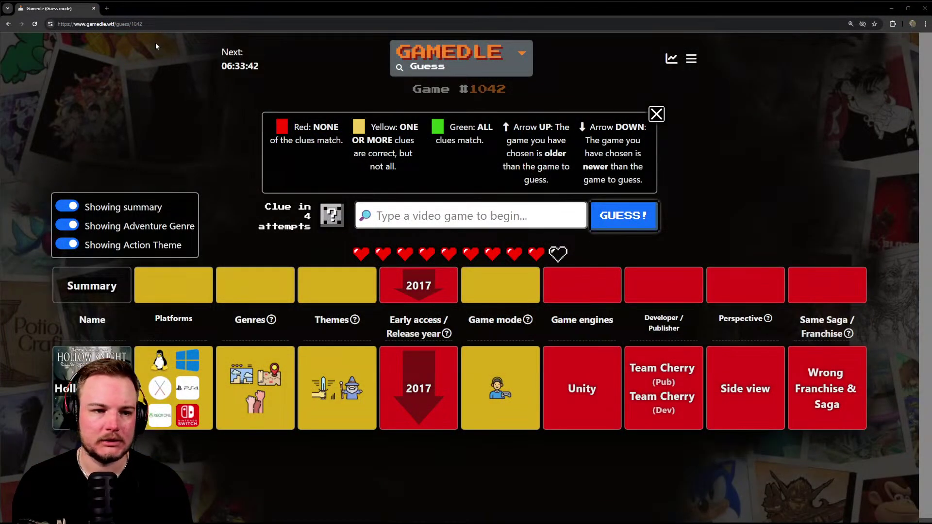
- Move the Gamedle browser window off this screen and inspect the leg press bracket and crossbar in Blender
drag(284, 4, 0, 63)
drag(931, 223, 931, 223)
middle_drag(559, 259, 536, 252)
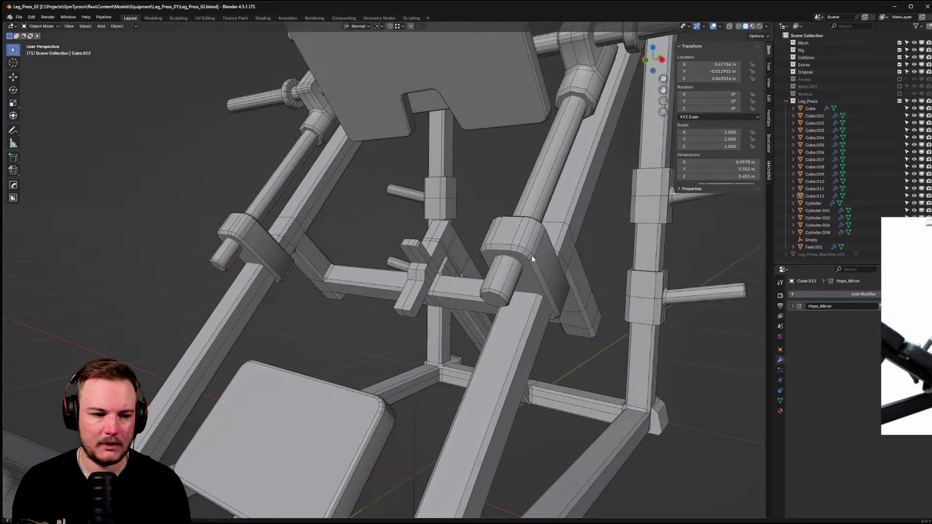
scroll(486, 272, up, 5)
middle_drag(447, 291, 518, 299)
scroll(352, 302, down, 5)
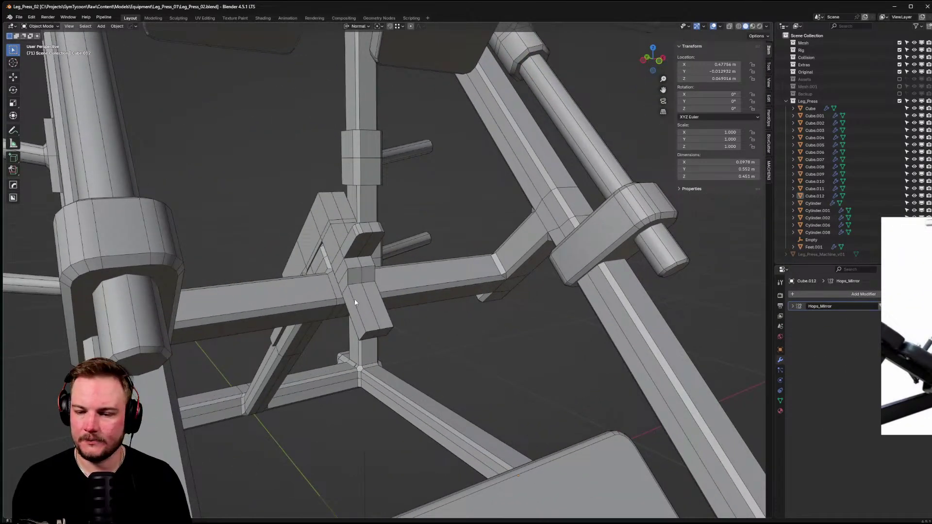
middle_drag(354, 299, 389, 302)
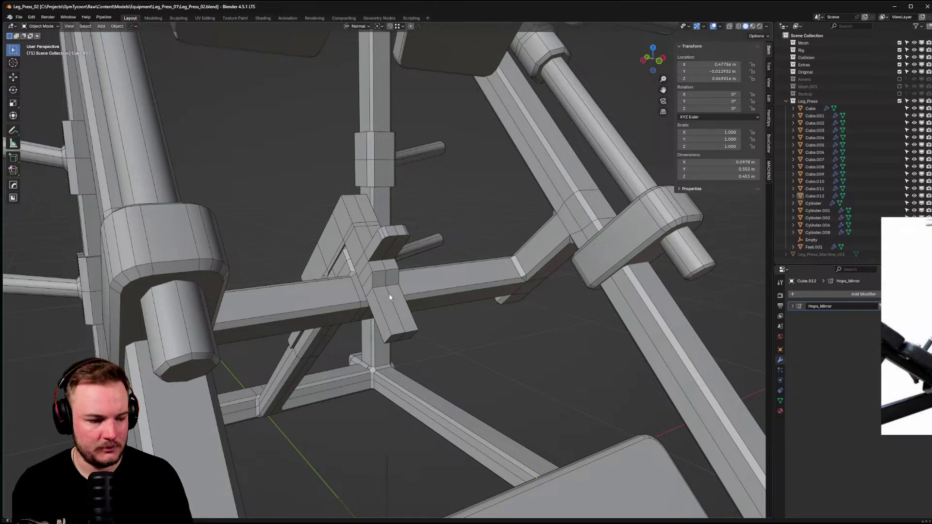
middle_drag(482, 266, 406, 199)
key(Tab)
click(379, 249)
scroll(379, 248, down, 5)
click(363, 129)
key(Tab)
click(362, 169)
key(ctrl+r)
key(Escape)
key(Tab)
- Add a loop cut to the frame's top crossbeam and shift it along X to just beside the mirror centre
click(320, 39)
click(311, 101)
key(Tab)
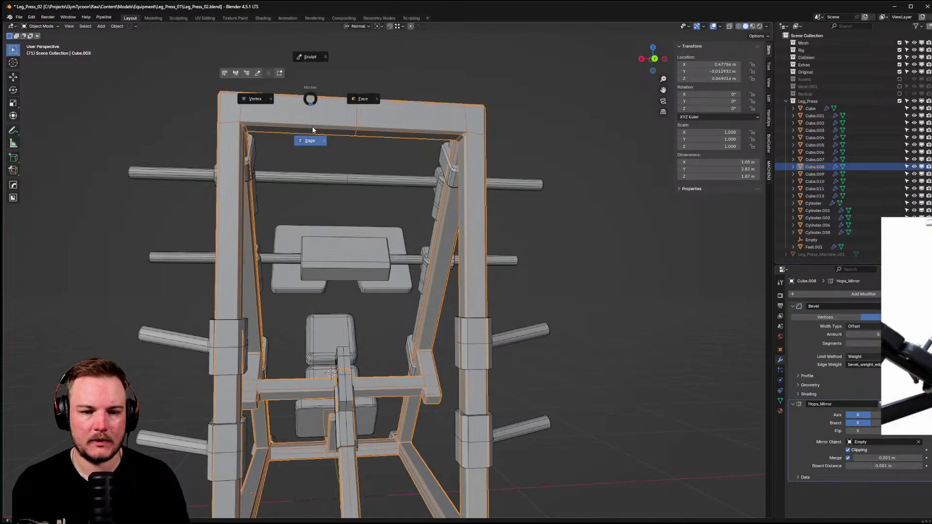
key(ctrl+r)
click(301, 111)
key(g)
key(x)
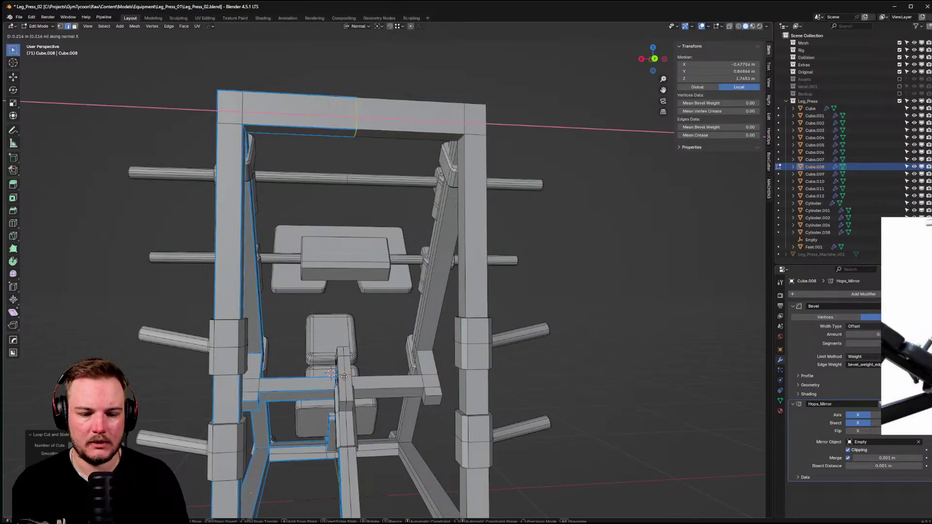
click(342, 212)
- Extrude the narrow face under the middle of the top crossbeam downward into a short stub
key(Tab)
click(383, 210)
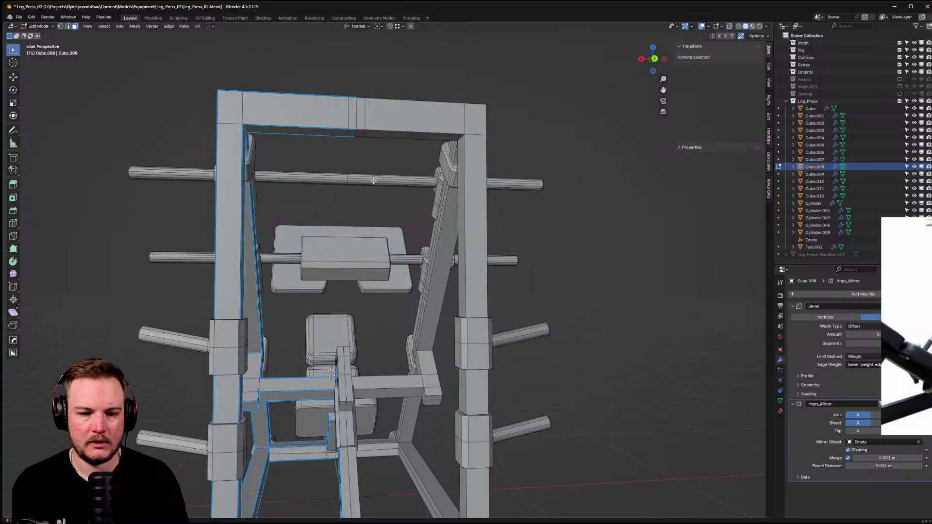
click(351, 134)
middle_drag(352, 199, 400, 206)
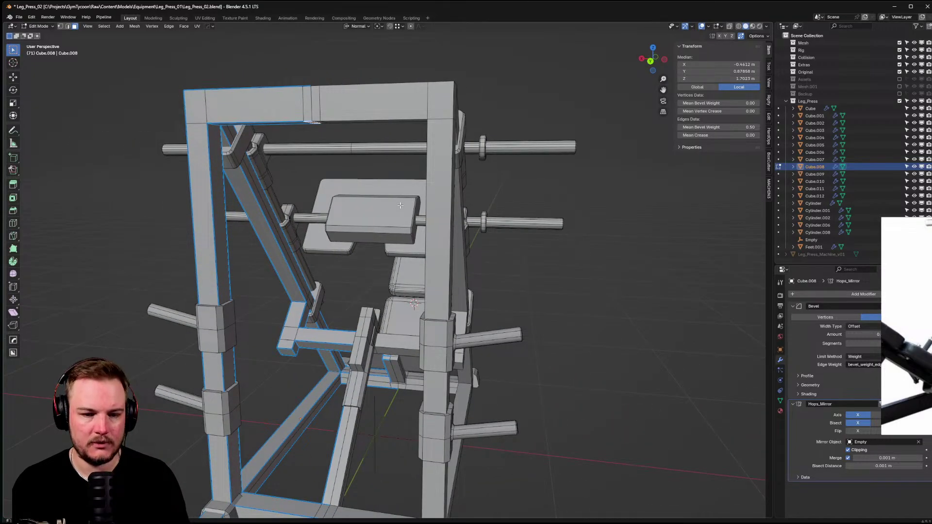
key(e)
click(401, 242)
- Examine the new crossbeam stub behind the footplate from several sides of the machine
mouse_move(401, 242)
middle_down()
mouse_move(239, 247)
mouse_move(449, 155)
mouse_move(309, 316)
mouse_move(389, 306)
mouse_move(427, 270)
mouse_move(354, 291)
mouse_move(329, 265)
mouse_move(400, 249)
middle_up()
shift+click(462, 136)
scroll(389, 306, up, 5)
key(Tab)
click(307, 292)
key(Tab)
scroll(342, 262, down, 5)
scroll(345, 263, up, 5)
click(462, 241)
scroll(462, 241, down, 4)
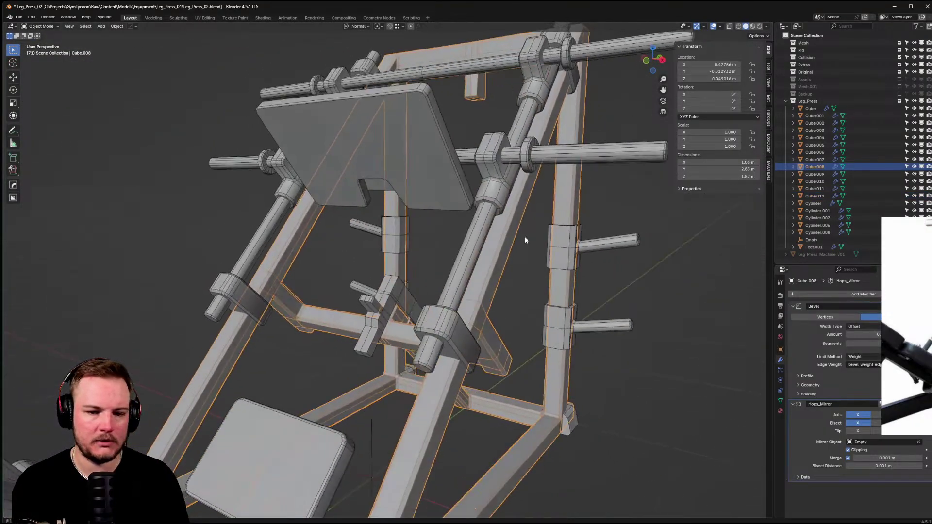
- Remove the extruded stub and the added loop cut from the frame's top crossbeam
key(Tab)
scroll(469, 197, up, 4)
middle_drag(469, 197, 439, 172)
scroll(439, 172, down, 3)
right_click(416, 130)
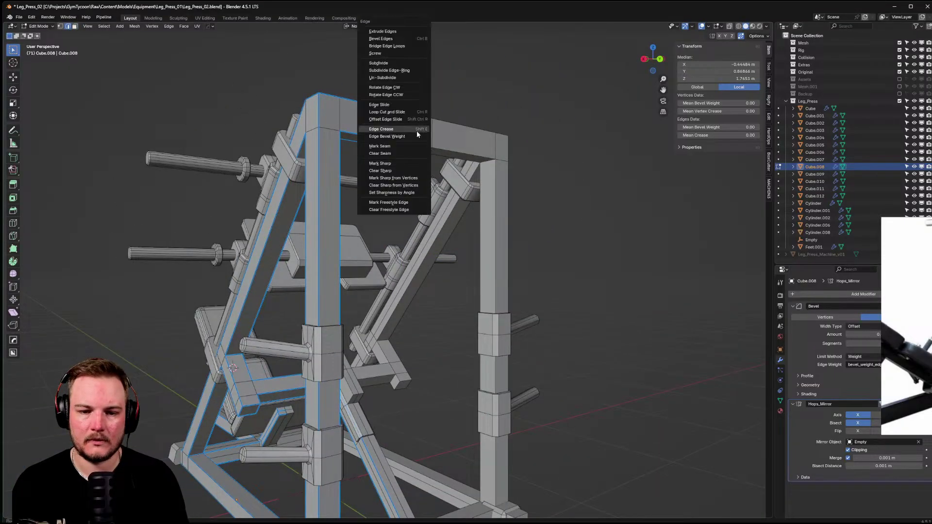
click(523, 157)
key(Tab)
click(473, 158)
middle_drag(473, 158, 452, 213)
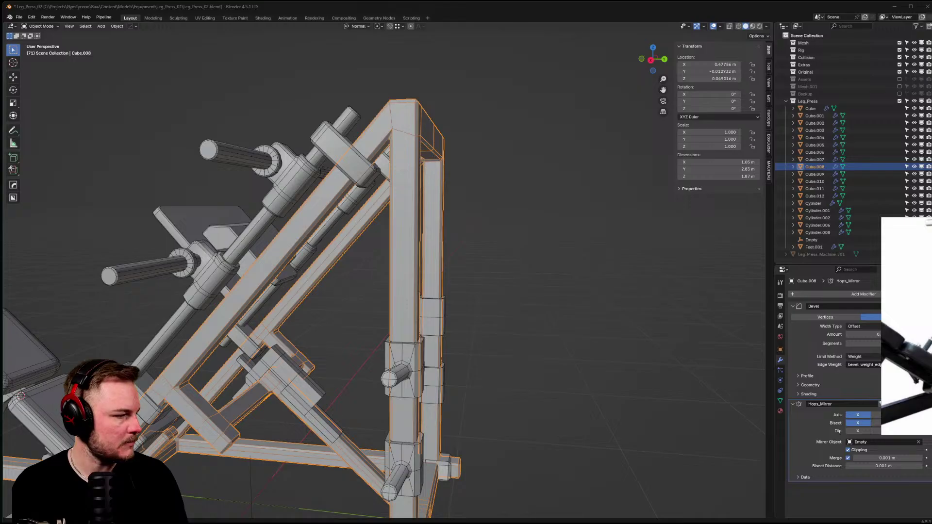
- Round the upper bend of the central angled bracket with a multi-segment bevel about 0.03 m wide
mouse_move(366, 245)
middle_down()
mouse_move(405, 246)
mouse_move(377, 248)
middle_up()
scroll(373, 247, up, 2)
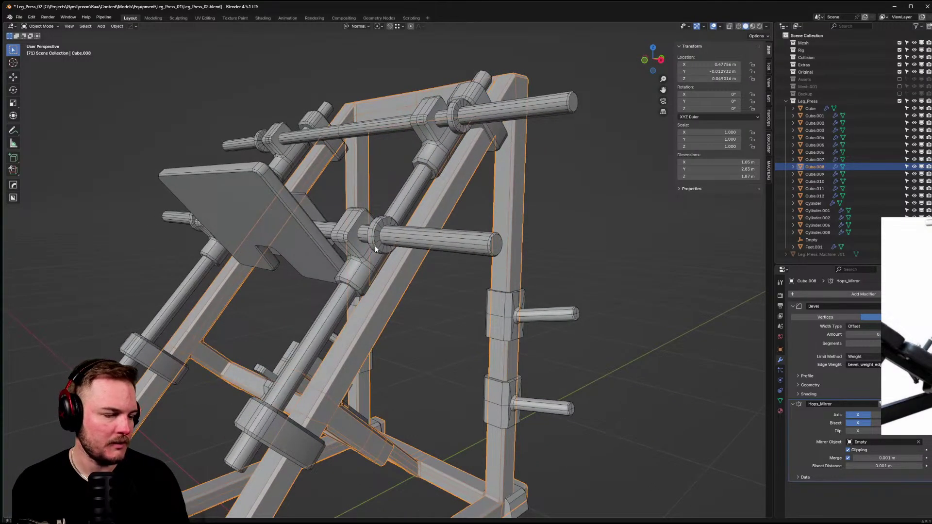
middle_drag(298, 280, 316, 298)
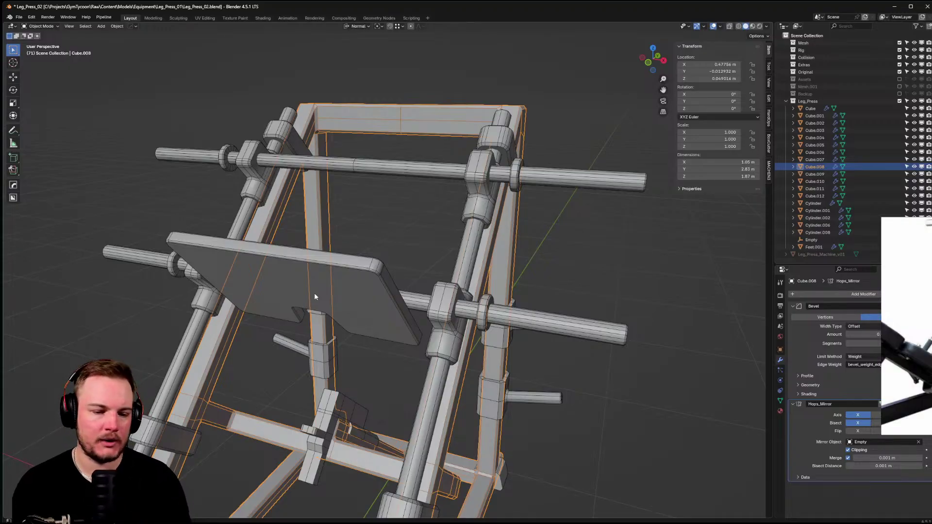
middle_drag(337, 301, 304, 266)
scroll(305, 266, down, 3)
click(383, 316)
middle_drag(383, 315, 499, 219)
scroll(535, 244, up, 5)
click(435, 250)
key(Tab)
key(ctrl+b)
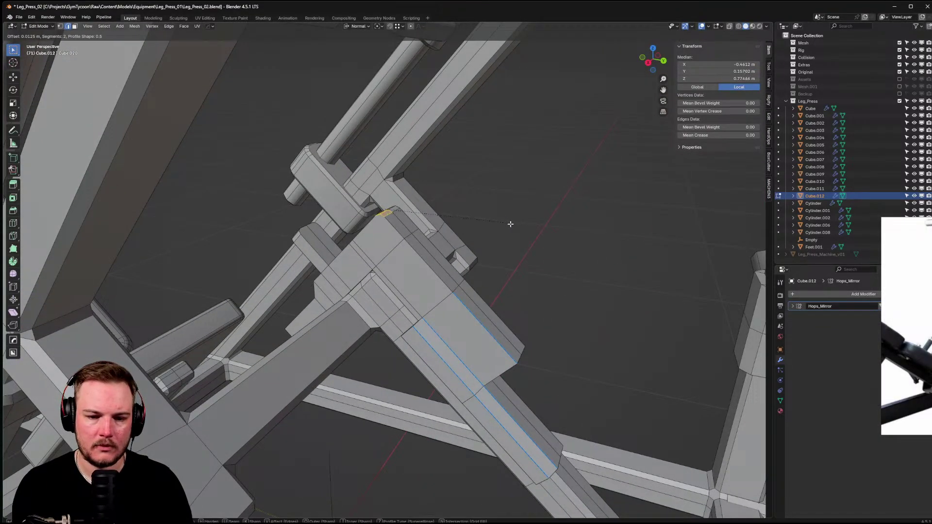
scroll(518, 234, up, 1)
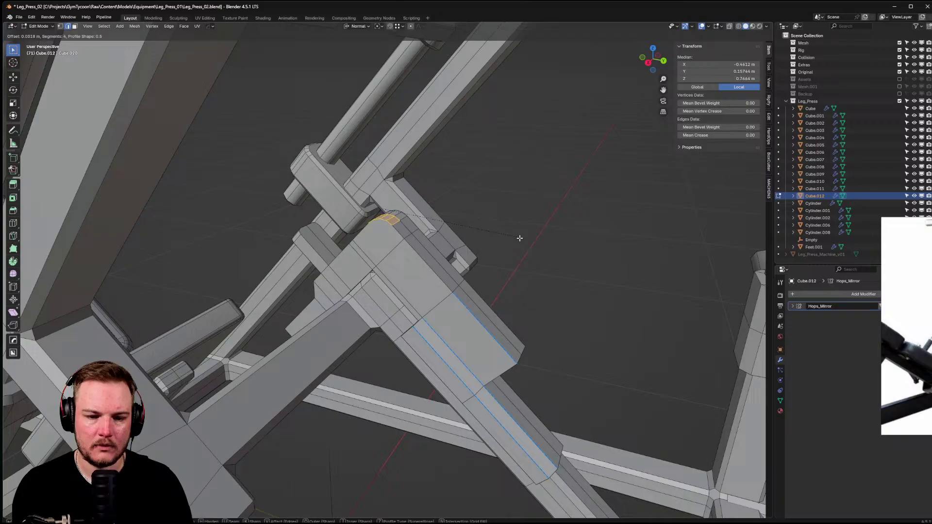
click(523, 244)
- Bevel the rear upper corner edge of the bracket's thick block with three segments
middle_drag(537, 262, 444, 265)
click(381, 219)
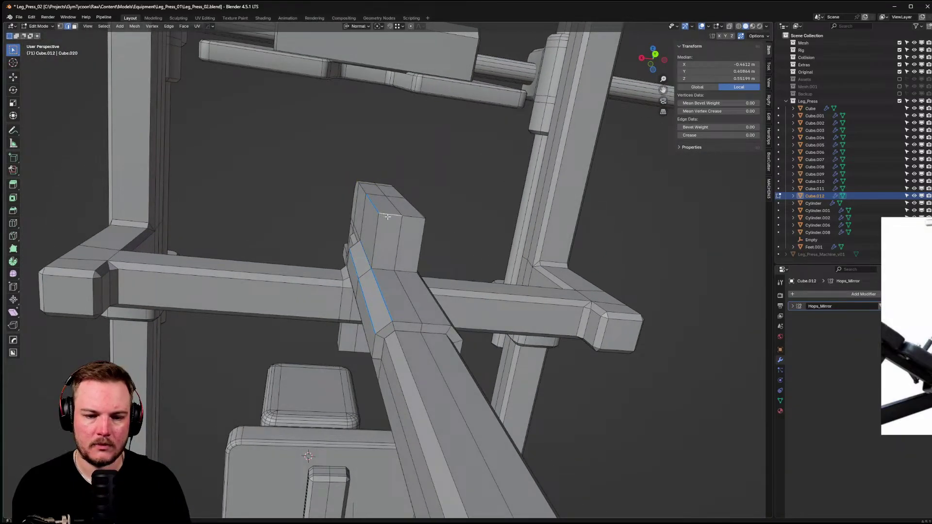
middle_drag(380, 219, 531, 232)
key(ctrl+b)
scroll(578, 235, down, 2)
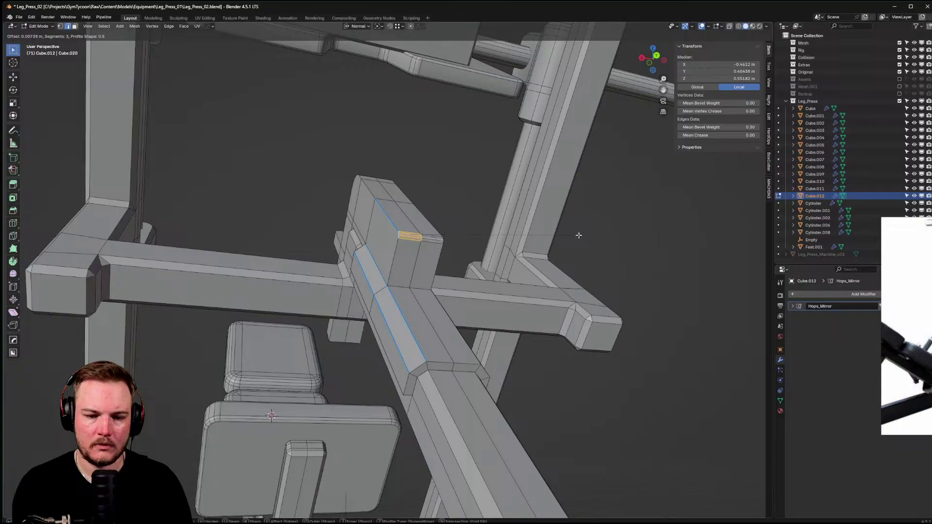
click(580, 236)
- Finish editing the bracket mesh and isolate the bracket from the rest of the machine
middle_drag(581, 236, 469, 288)
key(Tab)
key(ctrl+Tab)
click(458, 272)
key(KP_Divide)
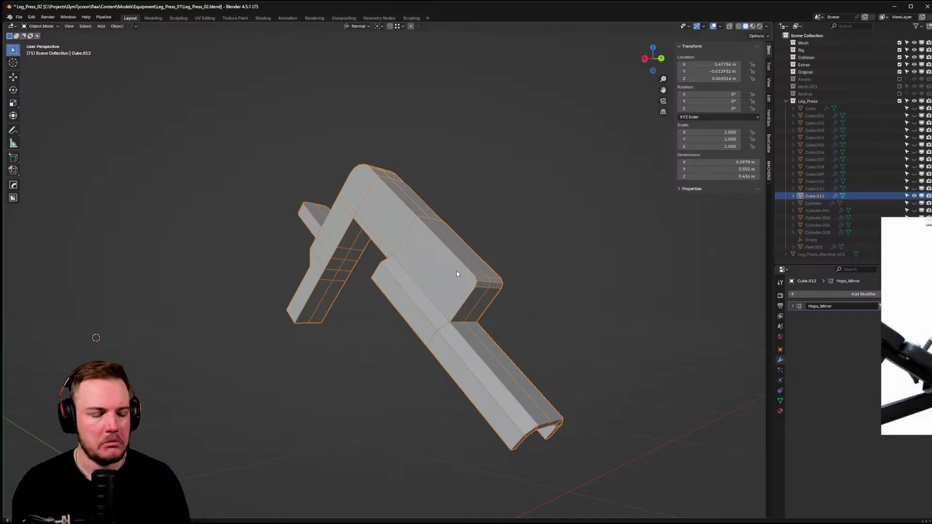
middle_drag(459, 273, 445, 261)
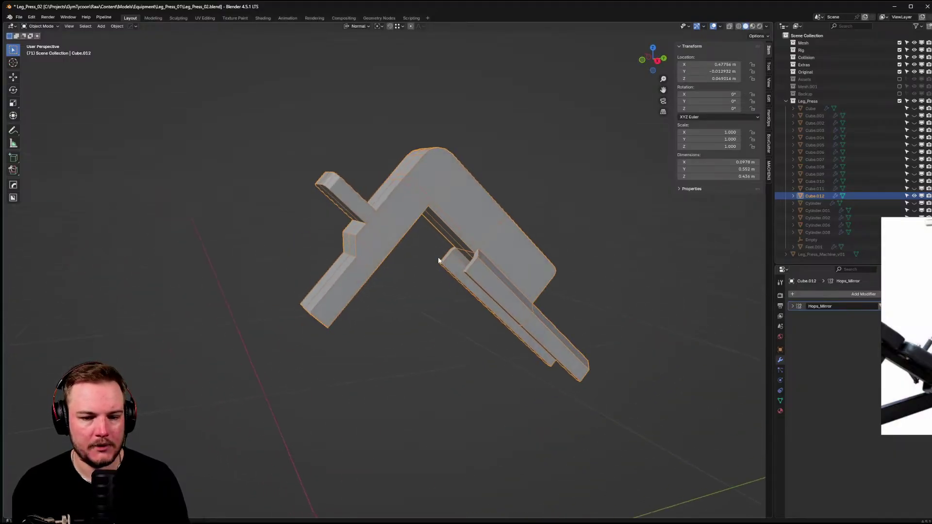
- Bevel the two edges of the small step on the bracket's front arm with two segments
scroll(417, 257, up, 3)
key(Tab)
shift+click(381, 219)
key(ctrl+b)
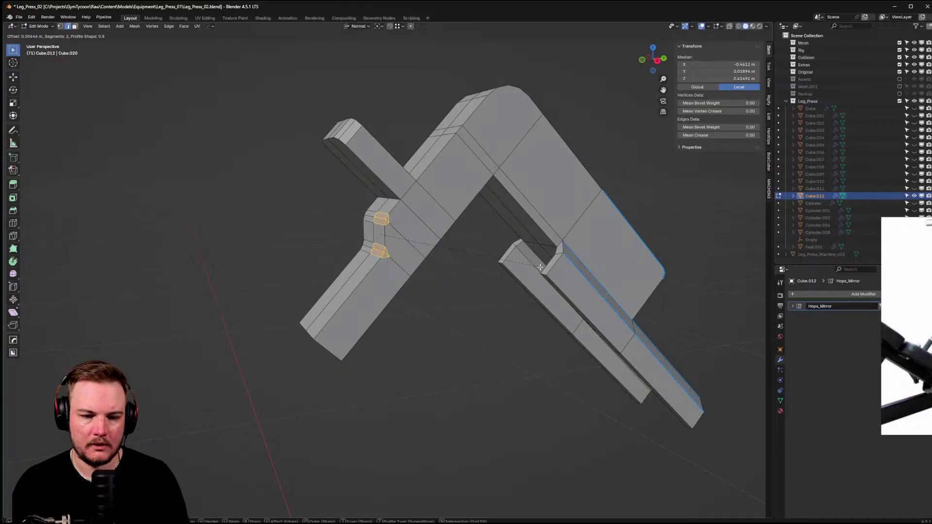
click(540, 267)
- Slide the leftover bevel vertices beside the front arm's step across the side face to merge at its inner edge
middle_drag(539, 267, 421, 252)
key(ctrl+Tab)
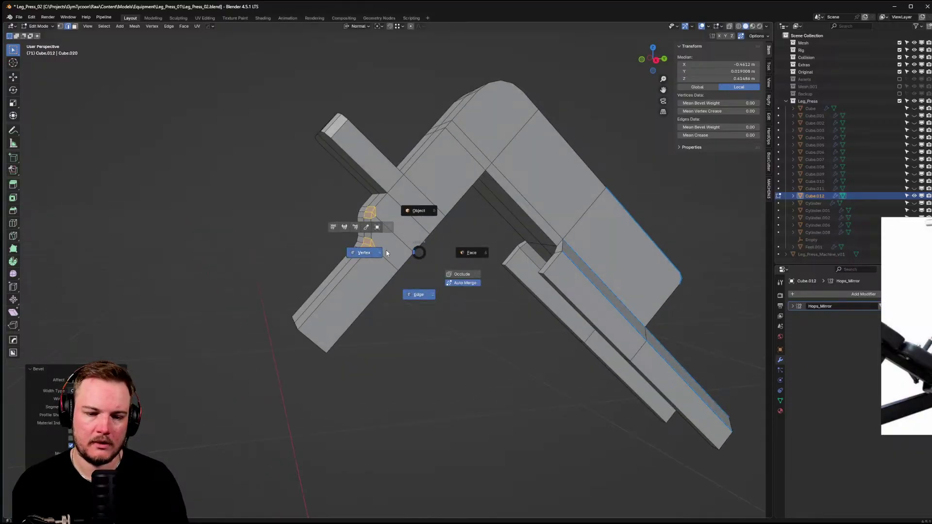
click(387, 253)
scroll(394, 228, up, 4)
click(410, 201)
key(shift+v)
click(535, 337)
key(shift+v)
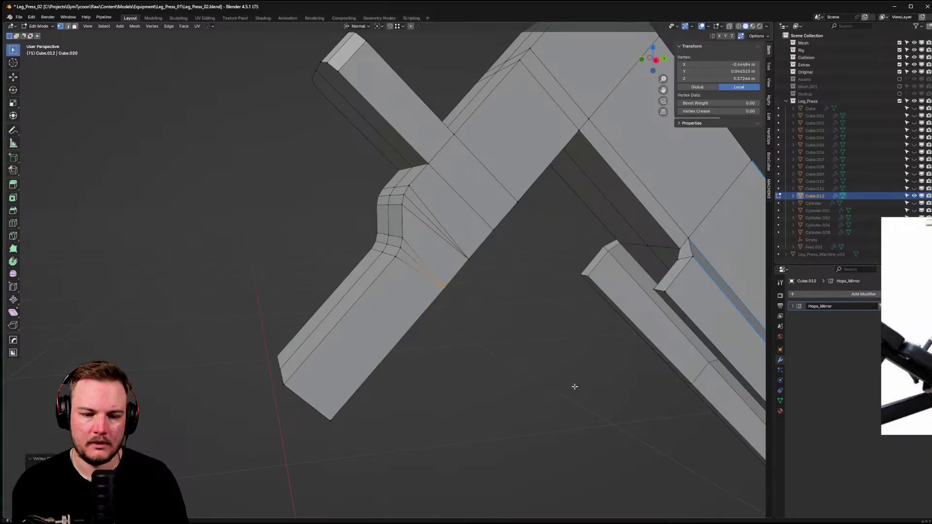
click(572, 385)
- Slide the stray vertex by the bracket's rounded bend along its edge to merge with the outer edge vertex
scroll(537, 371, down, 5)
middle_drag(537, 370, 445, 309)
scroll(437, 237, up, 4)
click(447, 310)
key(g)
key(g)
click(625, 202)
middle_drag(624, 202, 432, 239)
- Switch to edge selection and check the edges across the bracket's bend and rear leg
key(ctrl+Tab)
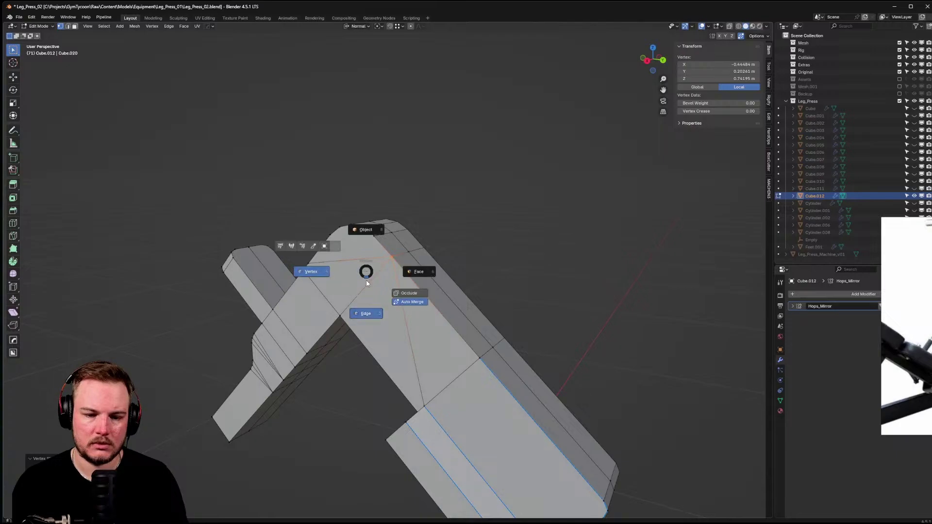
click(416, 270)
middle_drag(388, 262, 406, 251)
click(407, 251)
click(439, 257)
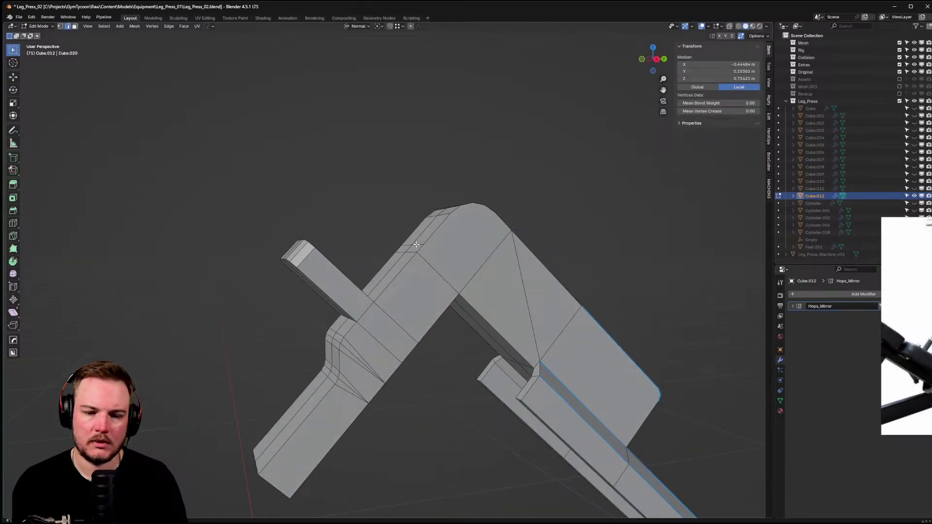
middle_drag(465, 275, 355, 211)
click(437, 278)
middle_drag(383, 251, 442, 293)
scroll(371, 257, up, 3)
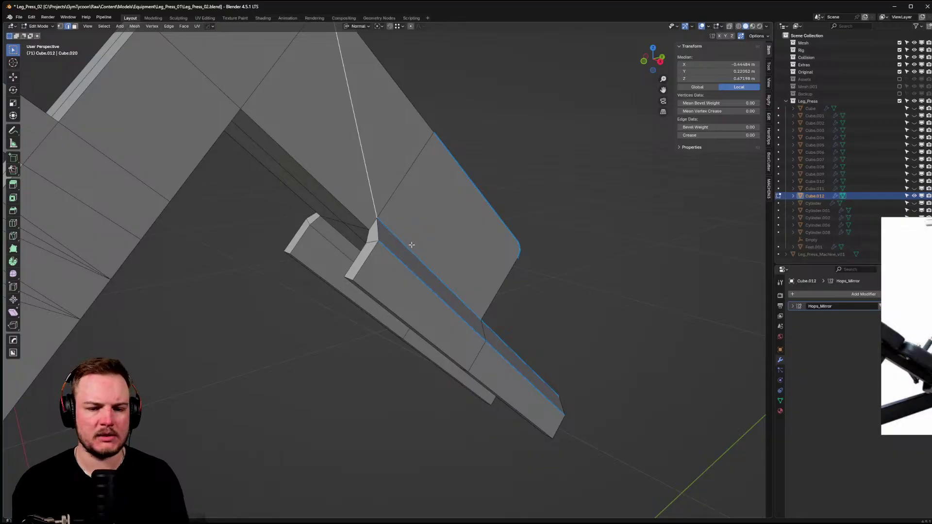
- Select the inner side edges running from the rear leg through the bend and along the front arm
click(373, 226)
shift+click(349, 211)
middle_drag(330, 206, 366, 226)
middle_drag(367, 225, 362, 199)
shift+click(319, 163)
shift+click(292, 184)
shift+click(269, 206)
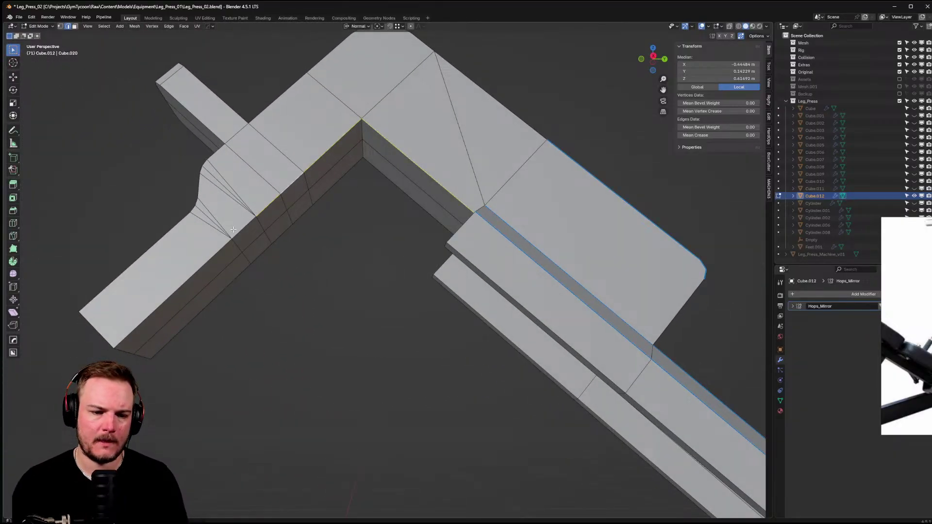
- Add the front arm's stepped profile edges and the prong's outline edges to the selection
middle_drag(202, 267, 297, 267)
shift+click(328, 230)
middle_drag(327, 229, 315, 255)
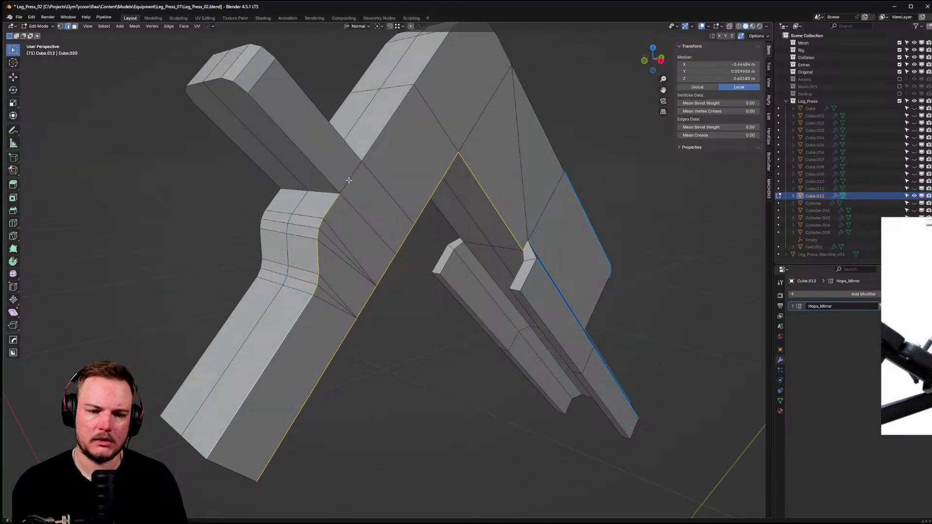
shift+click(328, 175)
shift+click(333, 136)
middle_drag(285, 160, 257, 172)
shift+click(220, 182)
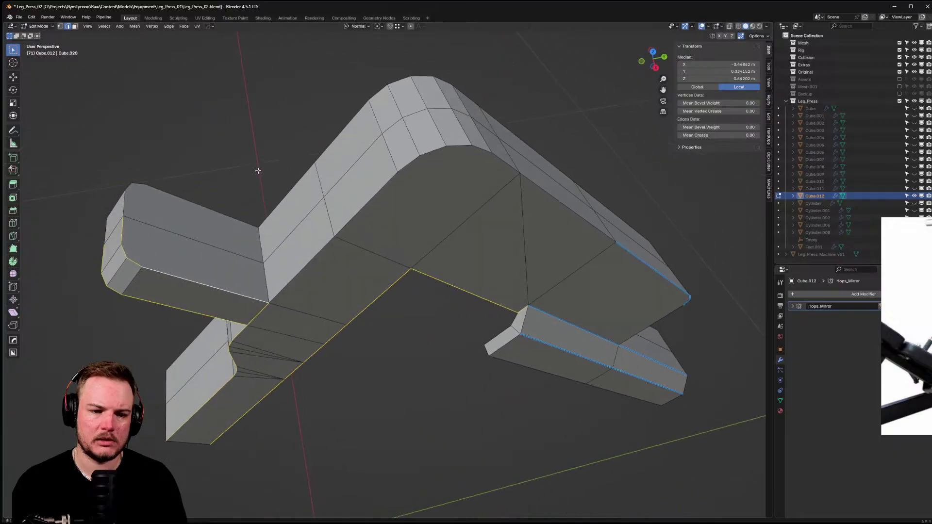
- Add the outer edges of the bend and the rail-side leg, including its rounded end, to the selection and set their mean bevel weight to 1
shift+click(409, 156)
middle_drag(410, 157, 378, 224)
shift+click(418, 175)
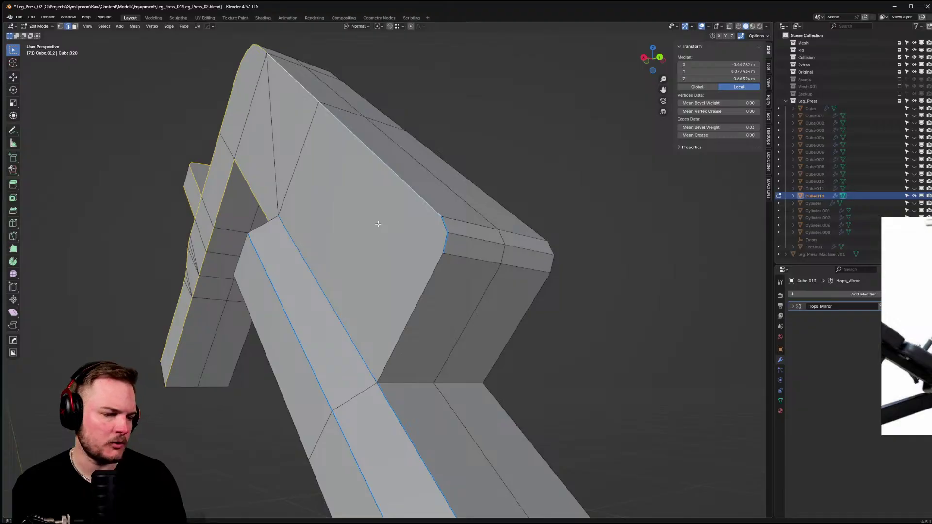
middle_drag(390, 224, 432, 215)
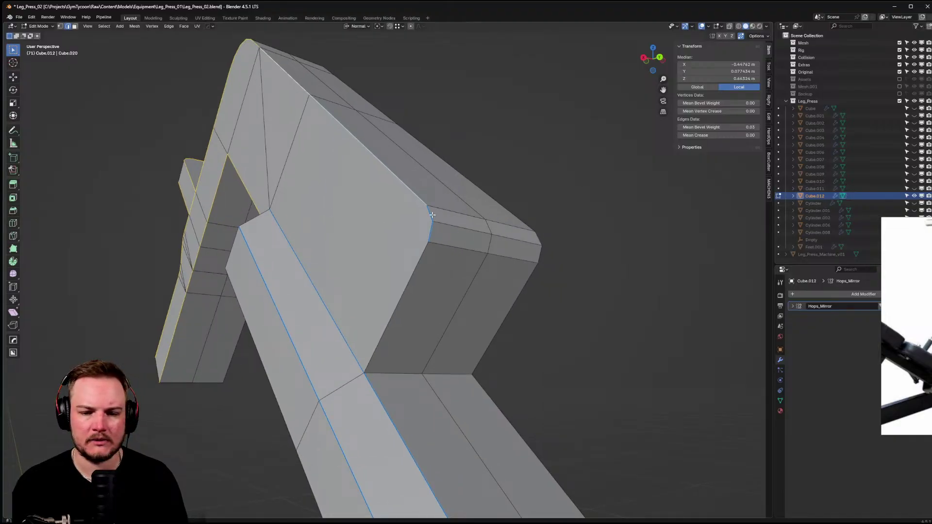
shift+click(409, 291)
shift+click(417, 375)
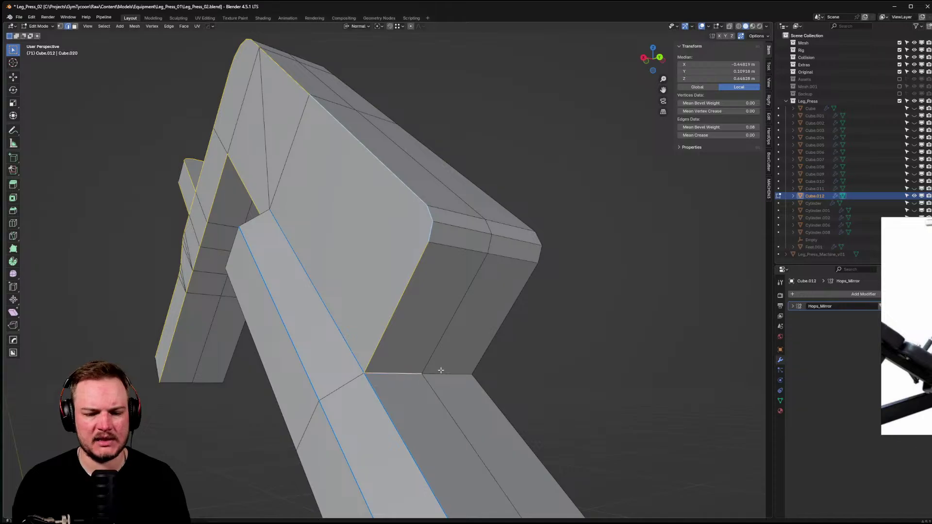
right_click(404, 369)
double_click(718, 127)
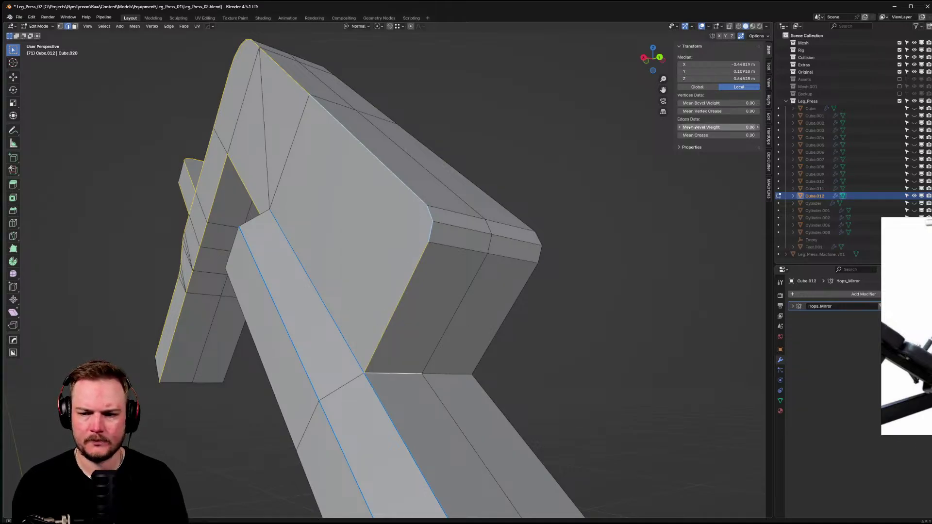
text(1)
key(Return)
- Select the lower rail's long side edges together with the profile edge loops around its open ends
middle_drag(436, 242, 458, 296)
key(Tab)
click(461, 256)
scroll(433, 286, up, 4)
key(Tab)
scroll(457, 296, up, 4)
scroll(426, 274, down, 1)
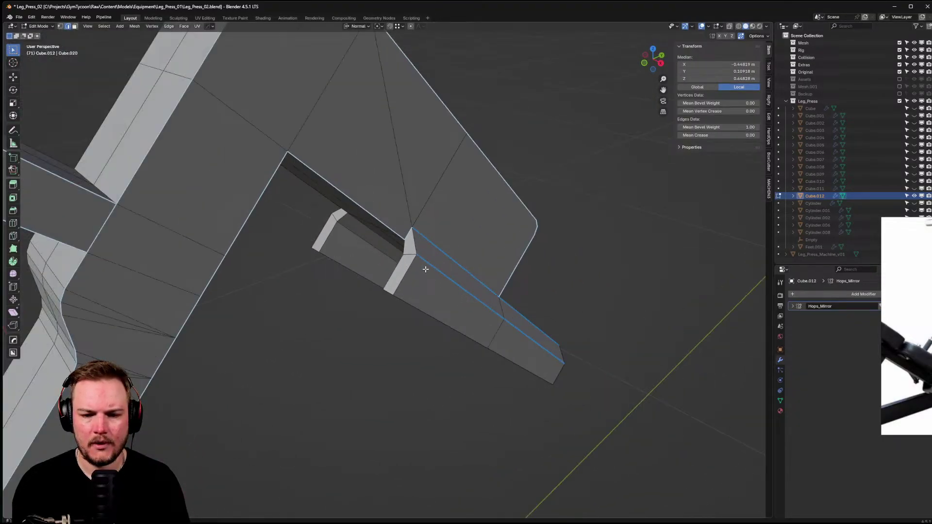
alt+click(416, 256)
shift+click(410, 268)
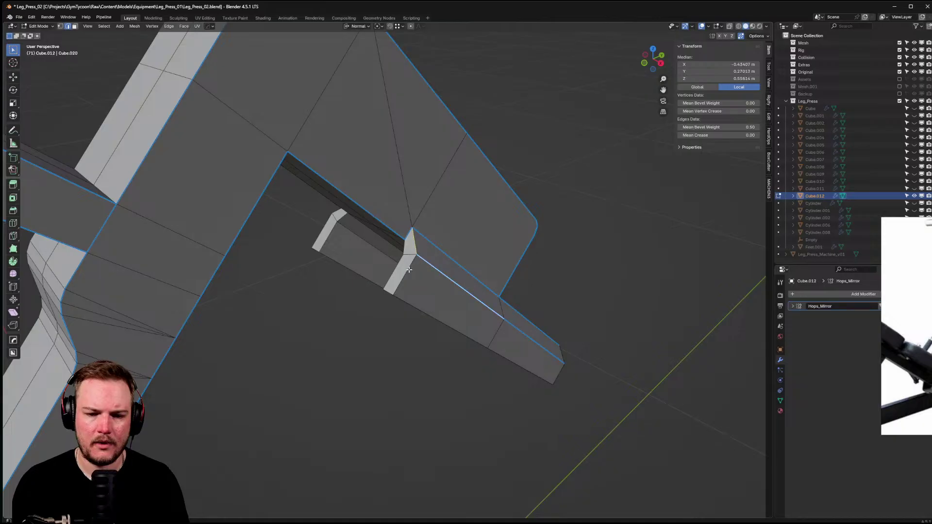
shift+click(433, 313)
middle_drag(433, 313, 412, 224)
middle_drag(476, 252, 356, 245)
shift+click(356, 246)
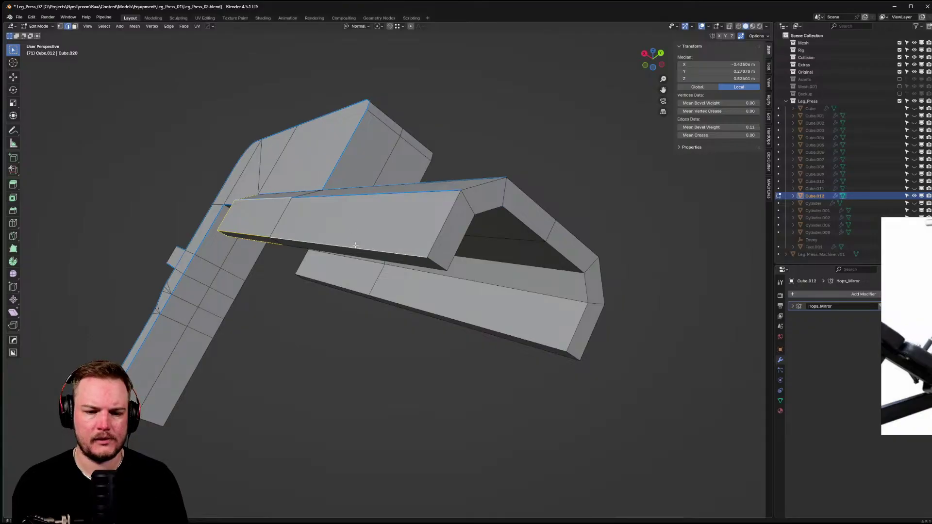
alt+shift+click(441, 230)
alt+shift+click(458, 239)
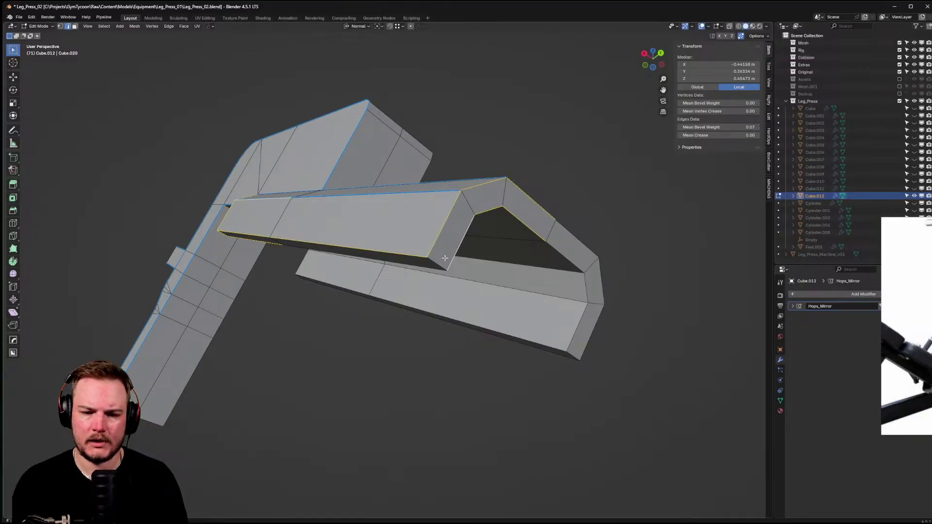
middle_drag(398, 256, 583, 208)
scroll(524, 258, up, 3)
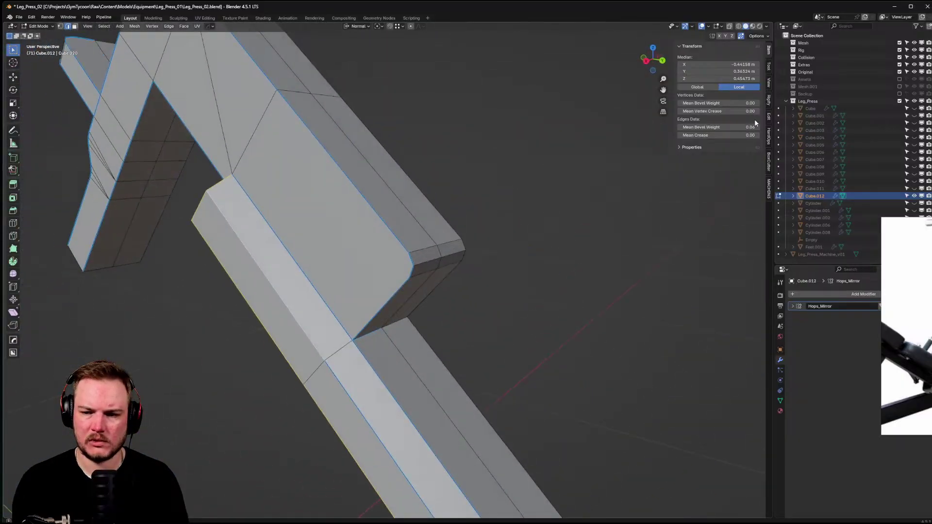
- Set the rail edges' mean bevel weight to 1, return to Object Mode and reveal the full modifier settings
double_click(713, 127)
text(1)
key(Return)
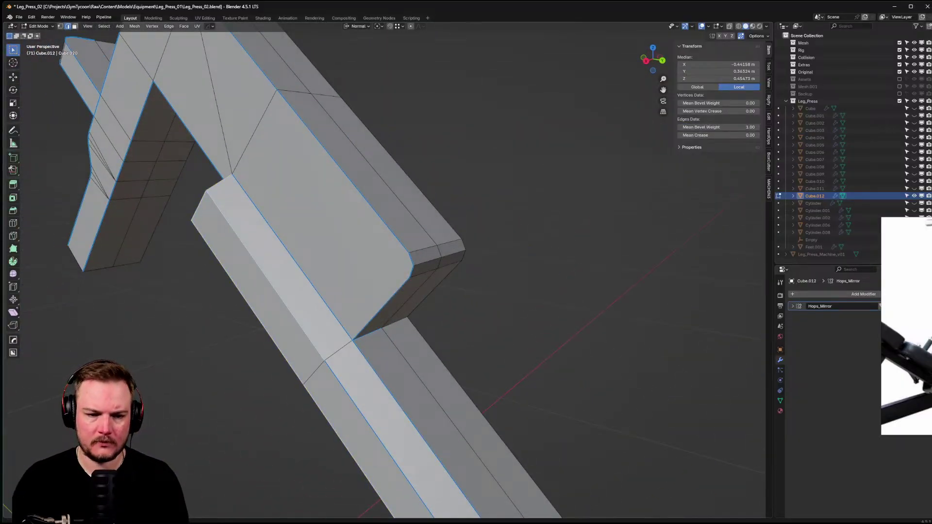
middle_drag(431, 179, 546, 175)
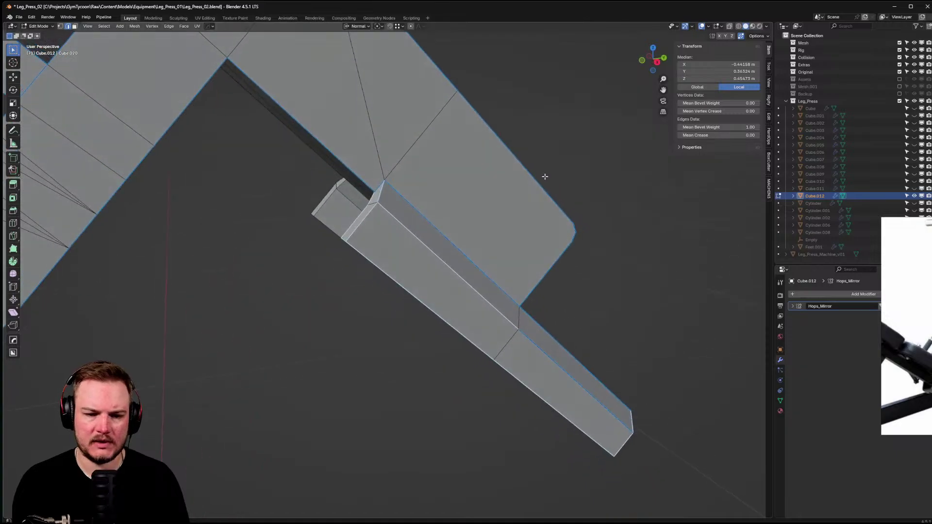
scroll(479, 203, down, 4)
key(Tab)
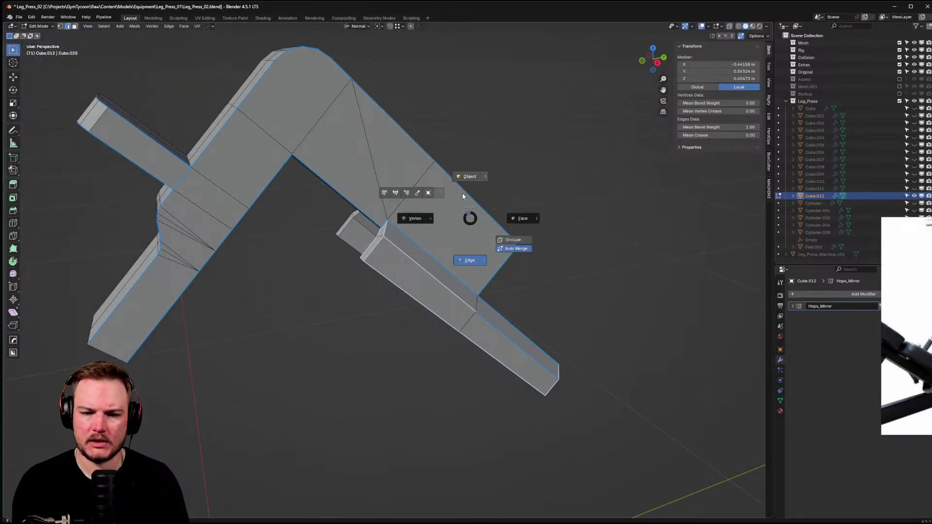
click(410, 204)
drag(907, 330, 931, 335)
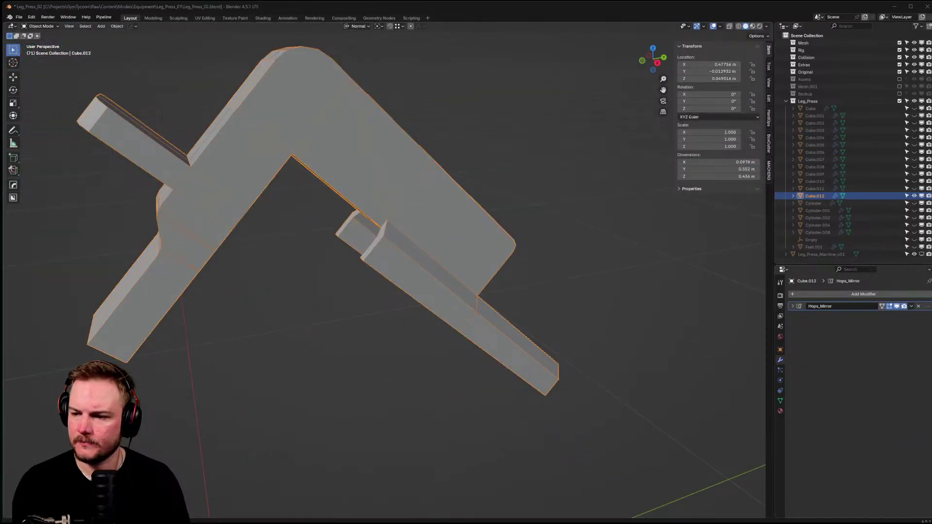
click(815, 294)
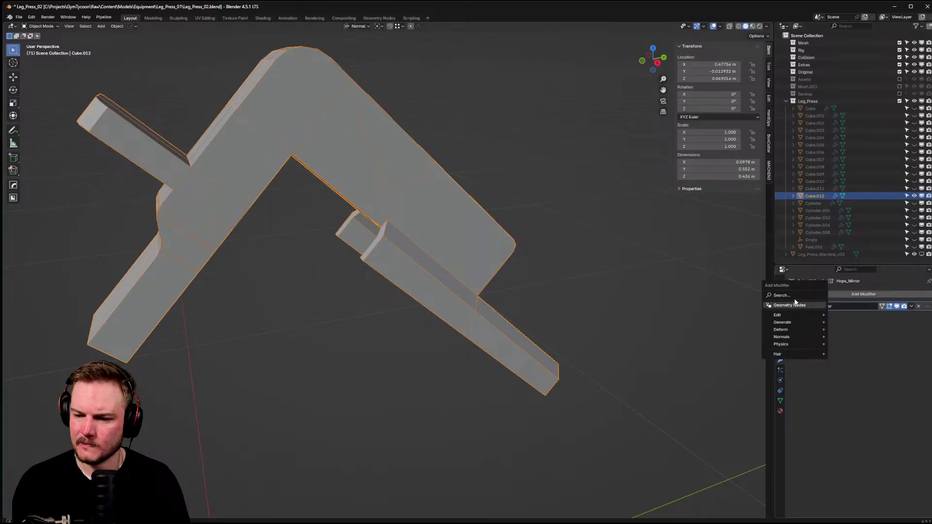
click(799, 303)
click(918, 316)
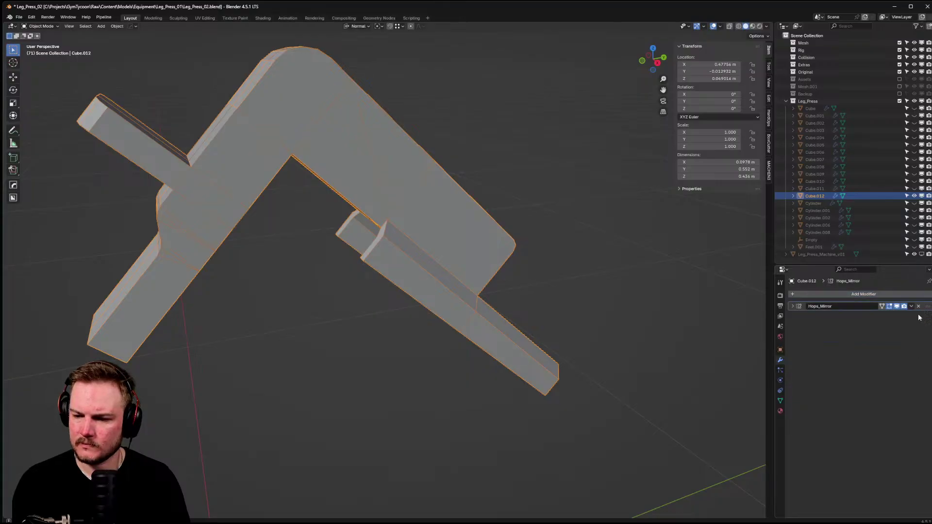
- Add a Bevel modifier to the bracket and place it before the mirror modifier in the stack
click(878, 295)
text(bevce)
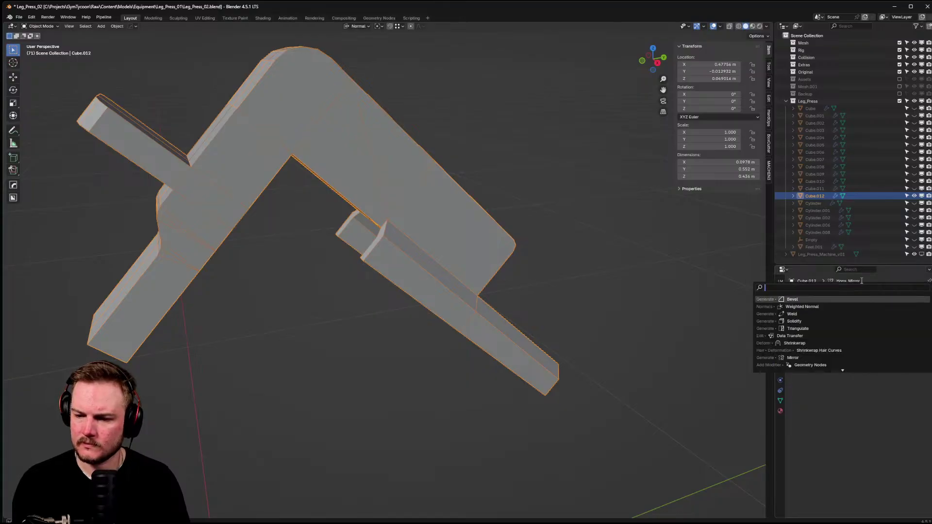
key(BackSpace)
key(BackSpace)
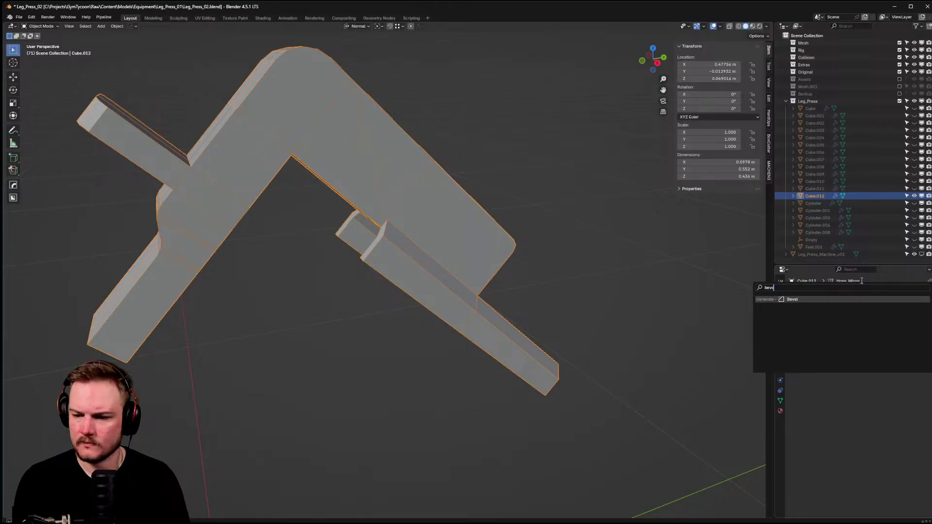
key(Return)
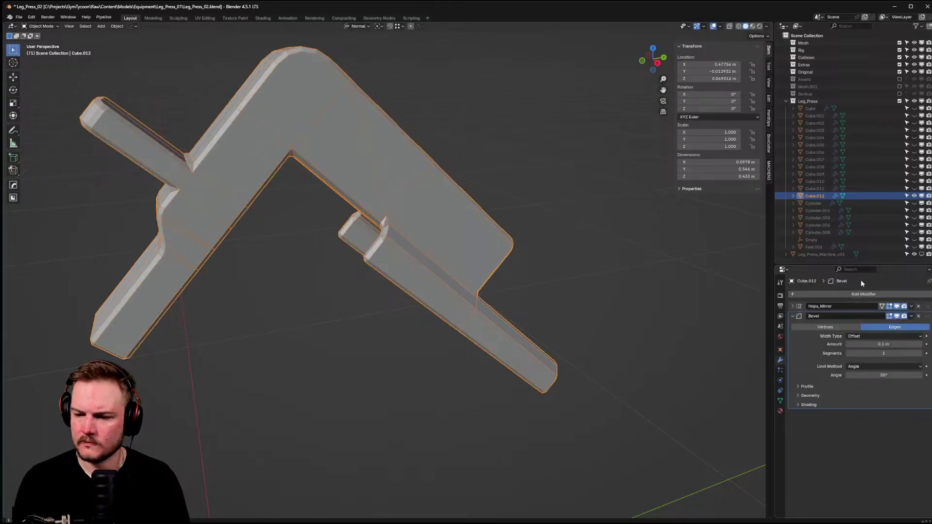
click(911, 316)
click(915, 322)
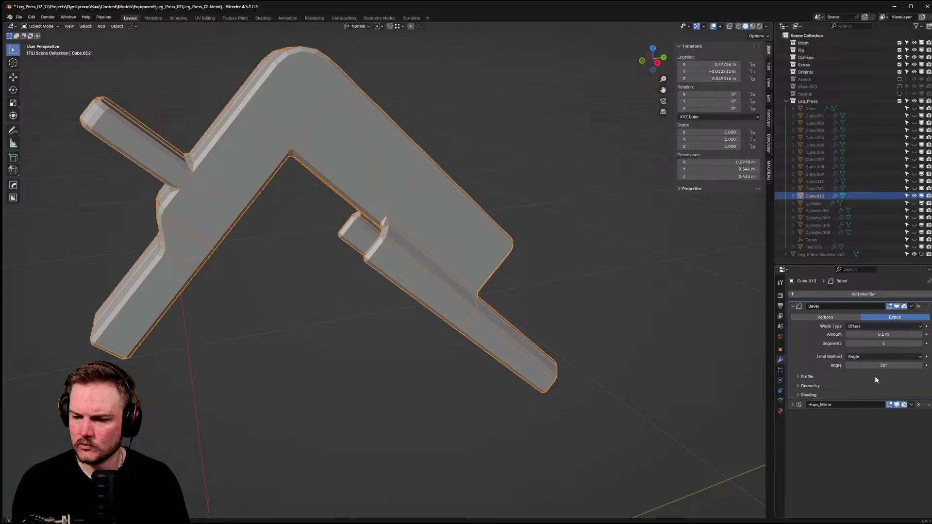
- Limit the Bevel modifier by edge weight and set its amount to 0.002 m
click(882, 356)
click(872, 377)
click(571, 276)
middle_drag(571, 275, 618, 257)
scroll(588, 274, up, 4)
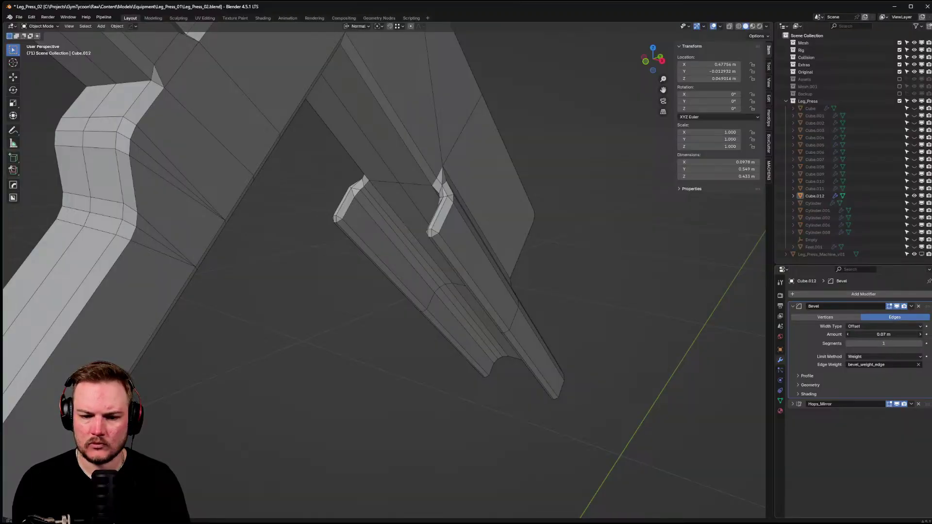
drag(883, 334, 835, 334)
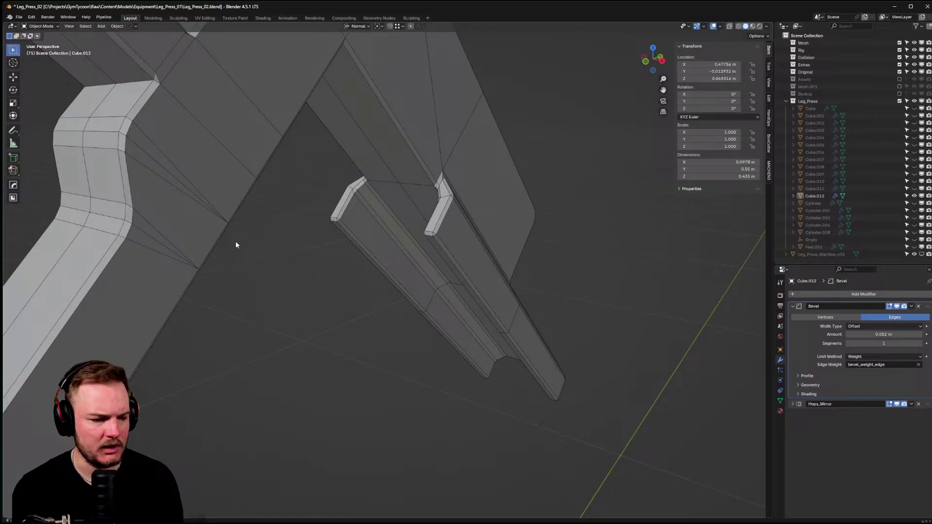
- Select the edges around the end face of the stepped arm and set their mean bevel weight to 1
middle_drag(237, 241, 210, 129)
click(247, 273)
key(Tab)
alt+click(252, 270)
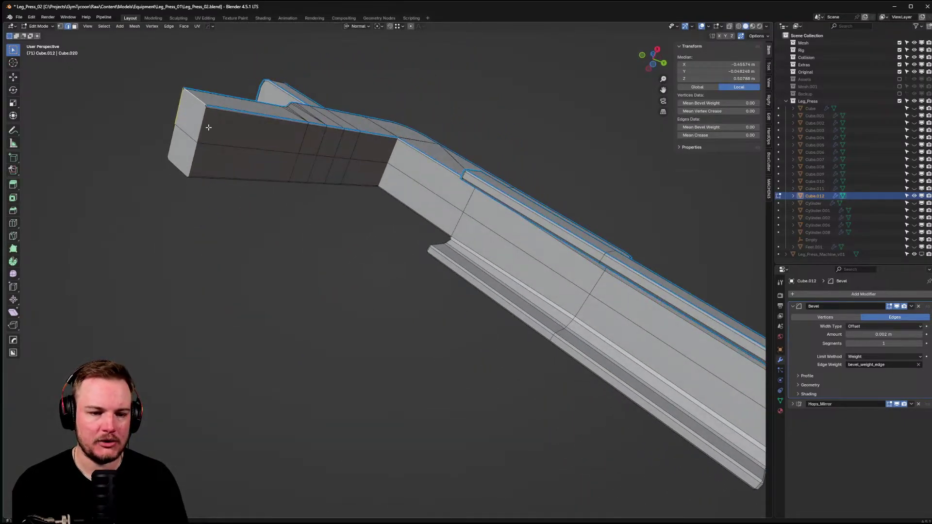
click(718, 127)
text(1)
key(Return)
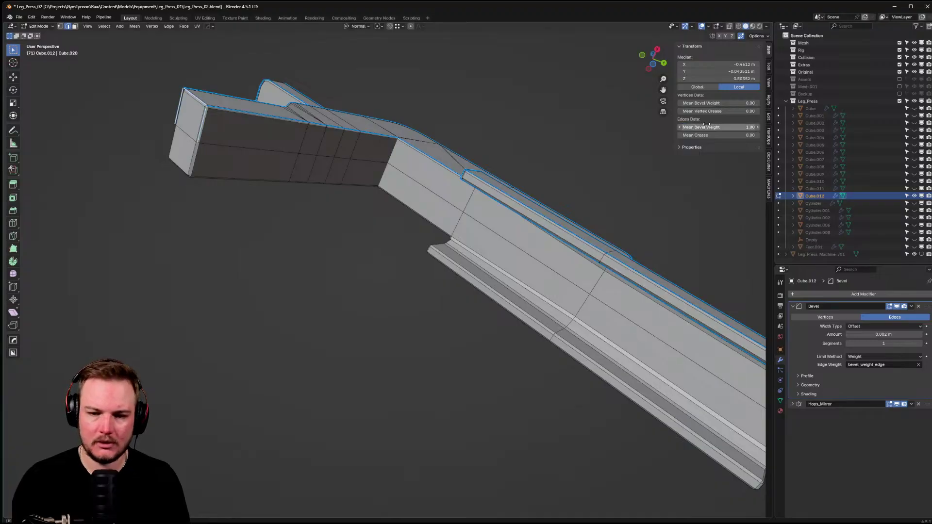
- Return to Object Mode and apply HardOps Sharpen to the bracket with 60° auto smoothing
middle_drag(501, 166, 509, 208)
key(ctrl+Tab)
middle_drag(494, 152, 294, 210)
right_click(294, 211)
click(294, 146)
key(q)
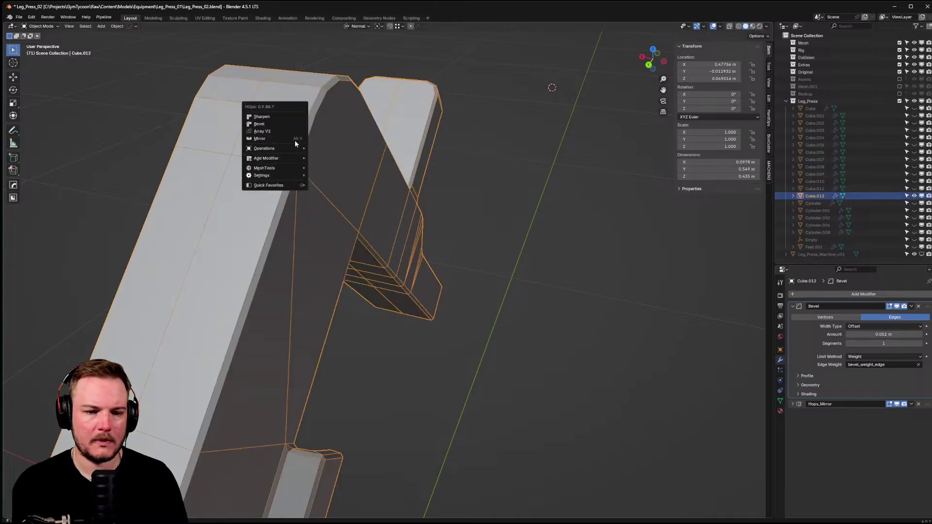
click(292, 115)
middle_drag(292, 116, 381, 224)
click(428, 237)
click(382, 224)
- Add a Weighted Normal modifier to the bracket through HardOps and hide its wireframe overlay
key(q)
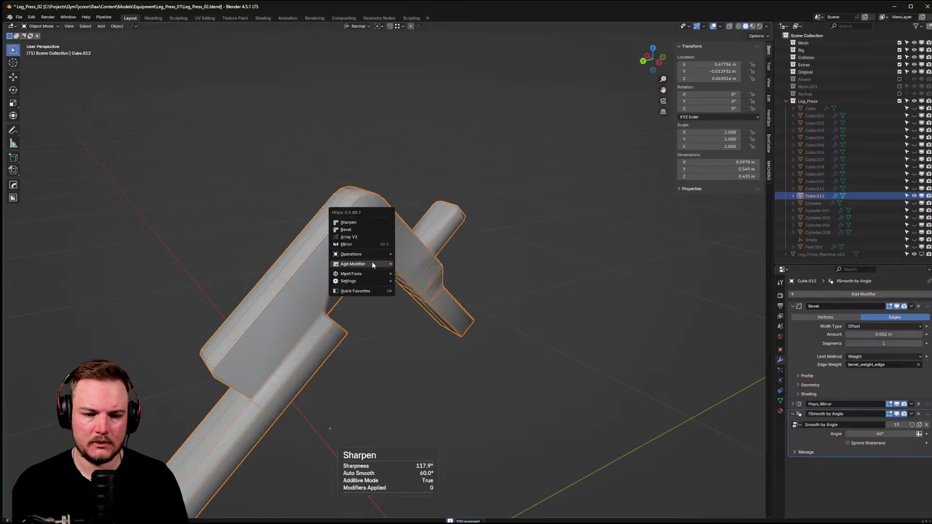
mouse_move(359, 264)
click(480, 320)
middle_drag(399, 299, 437, 272)
click(502, 296)
key(q)
click(520, 297)
- Select the edge where the prong meets the arm, set its mean bevel weight to 1 and return to Object Mode
scroll(347, 256, up, 5)
key(Tab)
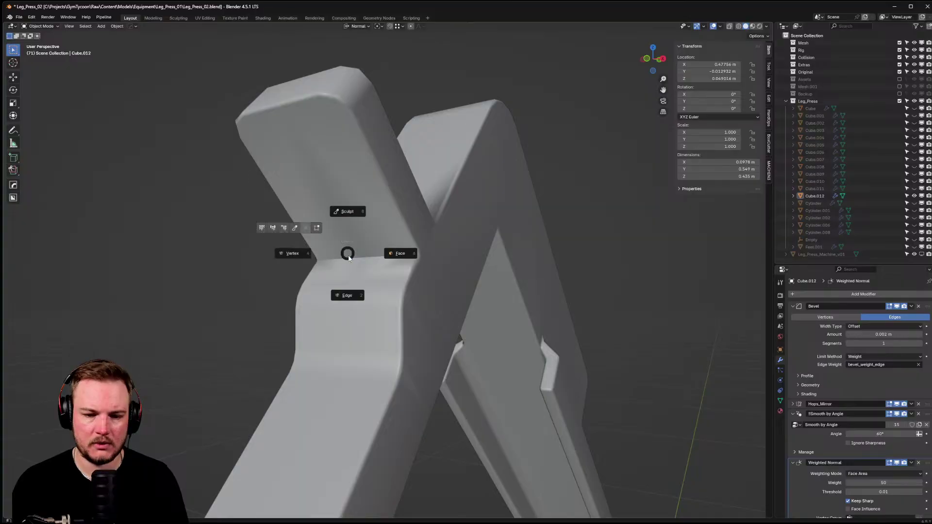
click(347, 291)
middle_drag(356, 271, 332, 318)
click(335, 277)
alt+click(311, 363)
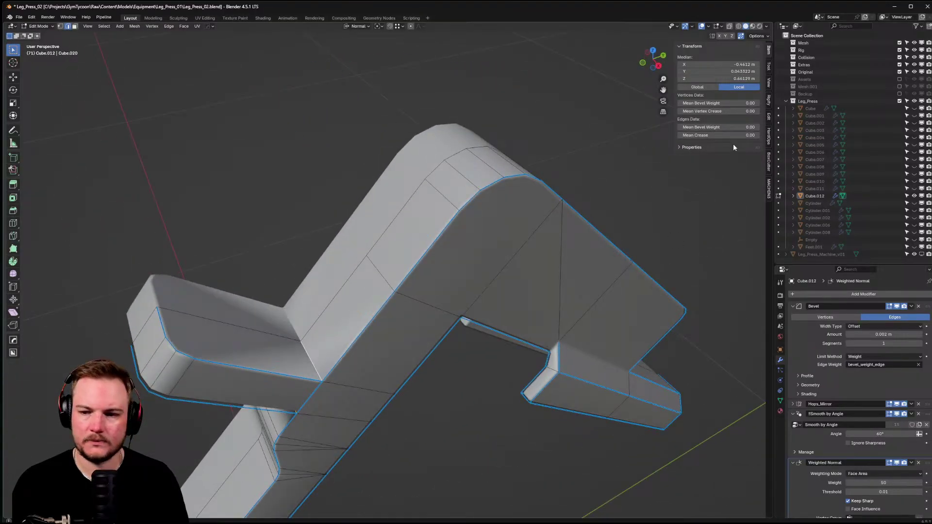
key(Tab)
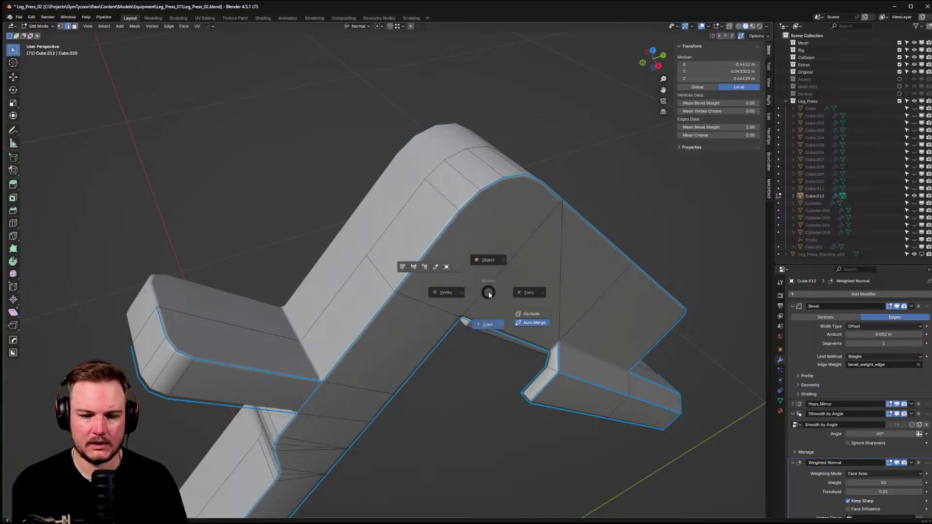
click(454, 350)
middle_drag(453, 350, 460, 292)
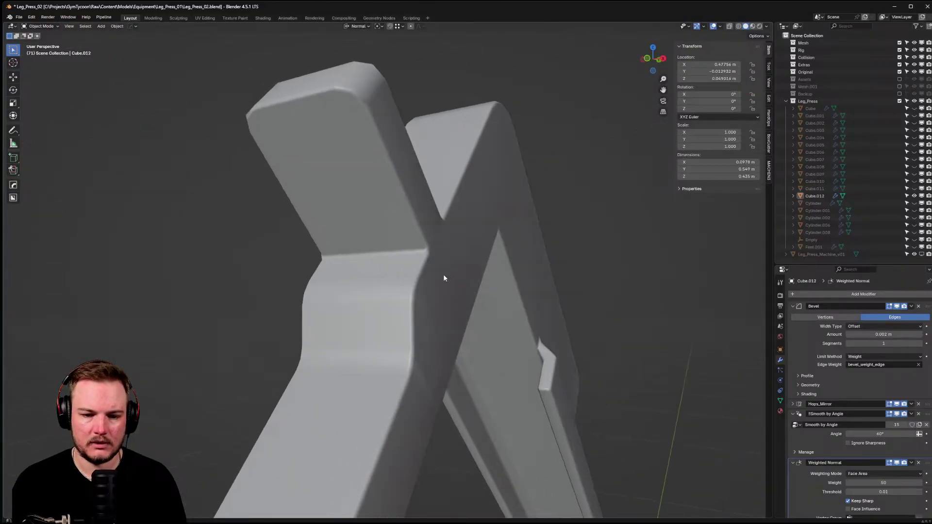
- Inspect the vertices and shading at the prong's lower corner, then view the whole bracket in Object Mode
scroll(459, 293, up, 5)
key(Tab)
click(429, 227)
key(Tab)
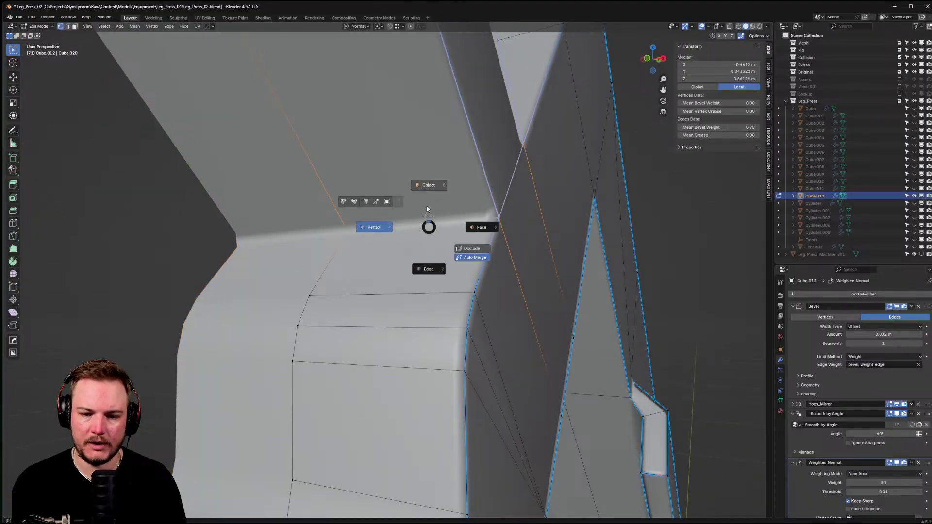
click(426, 205)
scroll(426, 205, down, 6)
middle_drag(426, 205, 392, 245)
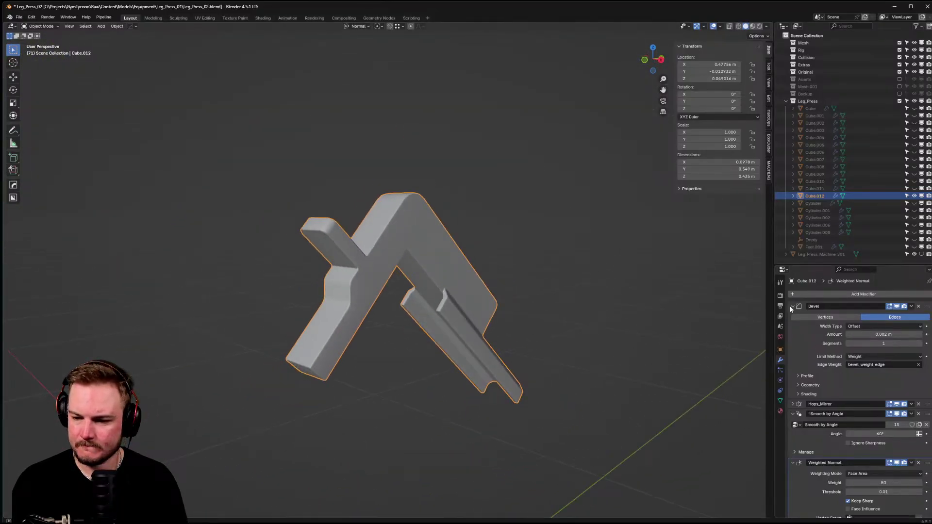
- Set the Bevel modifier's amount to 0.004 m
scroll(274, 298, up, 4)
double_click(883, 334)
text(0)
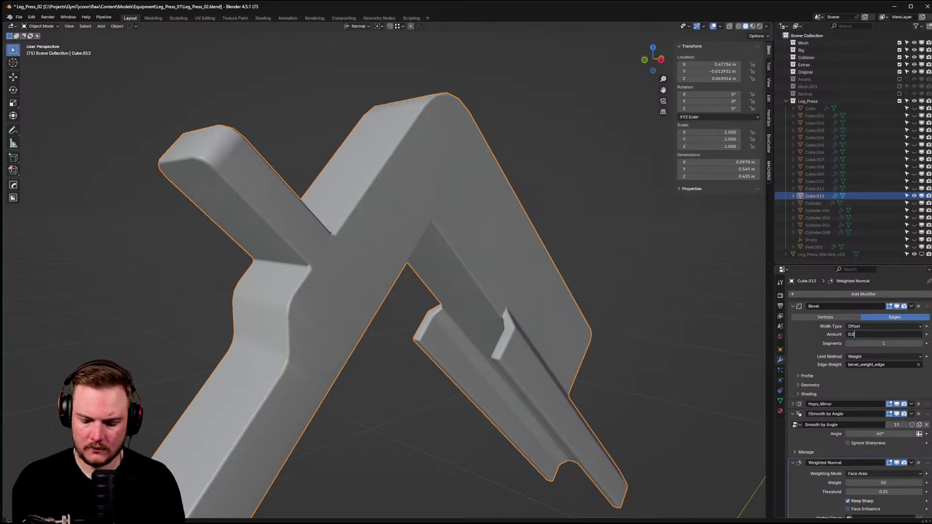
key(Return)
- Examine the beveled rail ends and their junction with the bracket using the wireframe display and Edit Mode
middle_drag(680, 301, 526, 247)
key(Tab)
scroll(488, 296, up, 3)
key(Tab)
click(469, 254)
key(q)
click(470, 255)
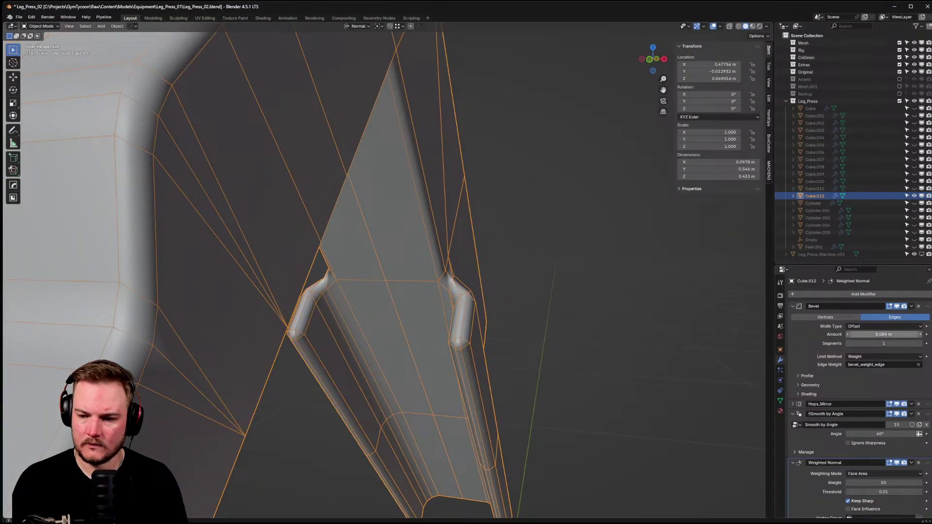
middle_drag(558, 323, 462, 309)
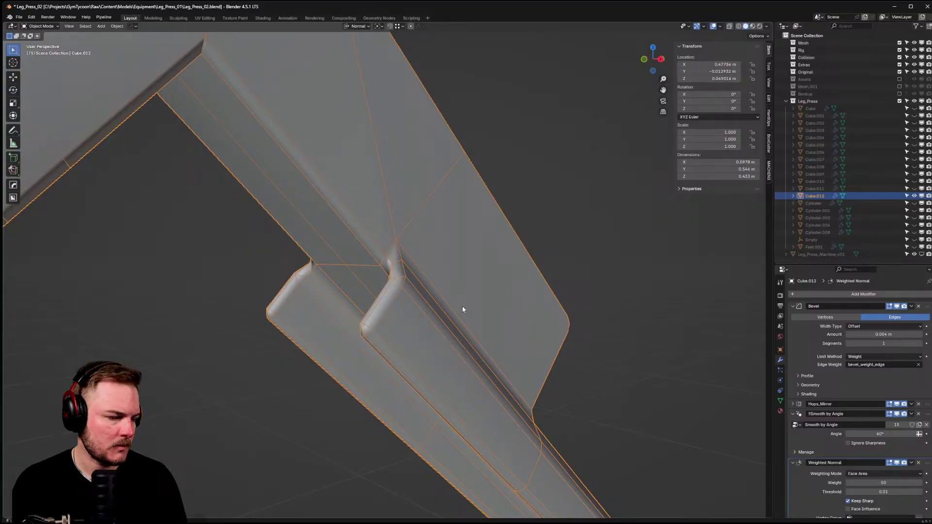
mouse_move(458, 339)
middle_down()
mouse_move(433, 329)
mouse_move(437, 343)
mouse_move(451, 335)
mouse_move(441, 327)
mouse_move(441, 336)
middle_up()
key(ctrl+Tab)
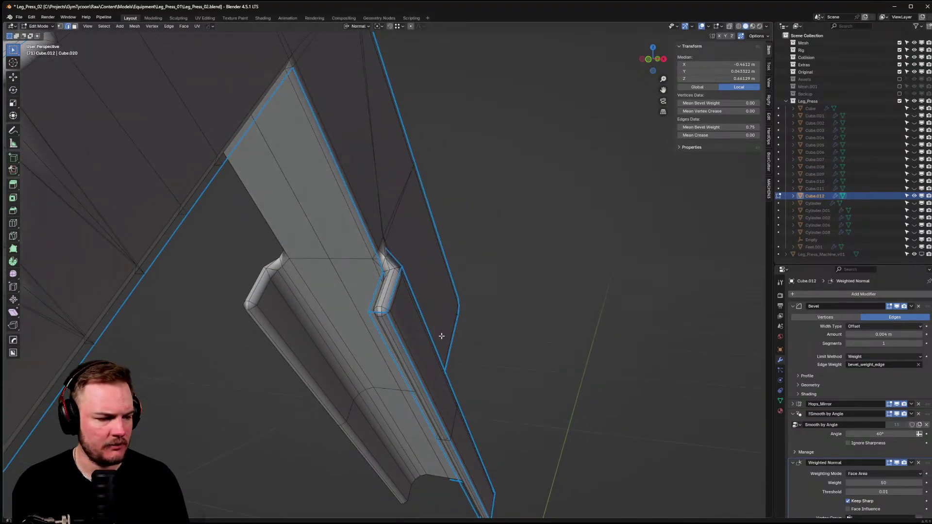
- Set the bracket's Bevel modifier amount to 0.002 m and return to Object Mode
middle_drag(412, 287, 373, 302)
key(ctrl+Tab)
key(ctrl+Tab)
key(alt+z)
key(alt+z)
key(ctrl+Tab)
click(883, 334)
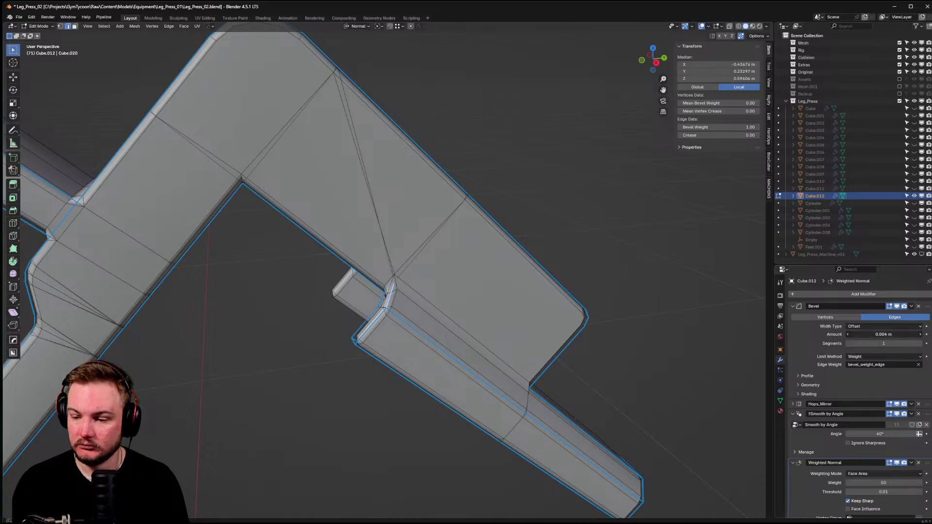
text(0.002)
key(Return)
middle_drag(388, 146, 345, 158)
key(Tab)
- Leave the isolated view of the bracket to show the whole leg press machine, with nothing selected
middle_drag(318, 130, 431, 171)
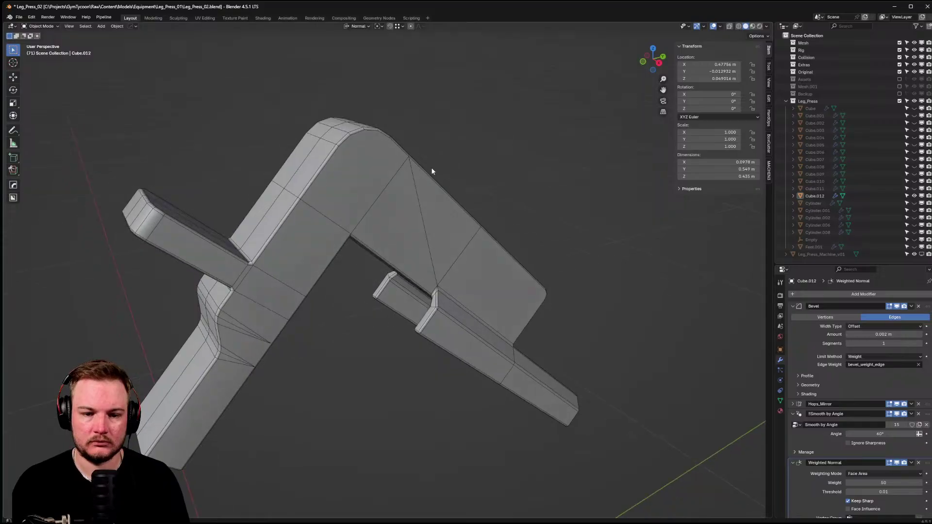
click(409, 168)
key(q)
scroll(468, 188, down, 8)
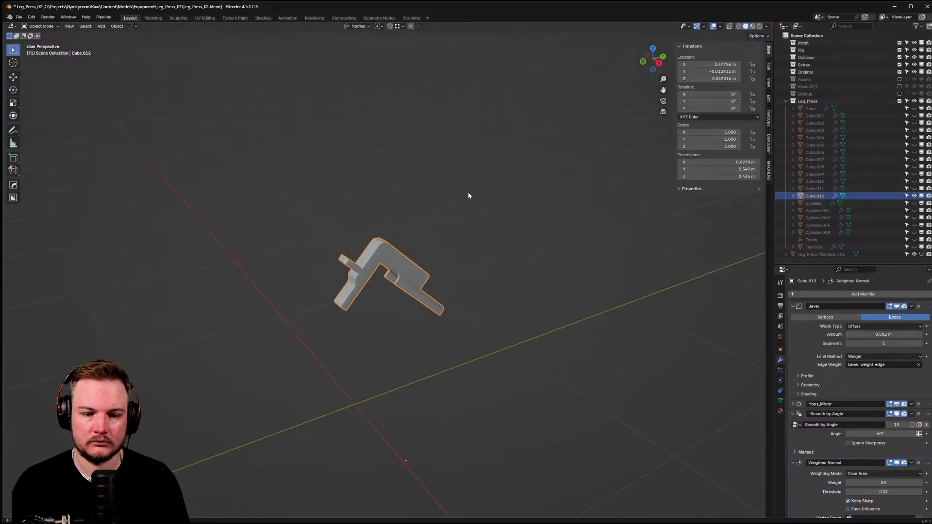
key(KP_Divide)
middle_drag(349, 283, 364, 243)
key(alt+a)
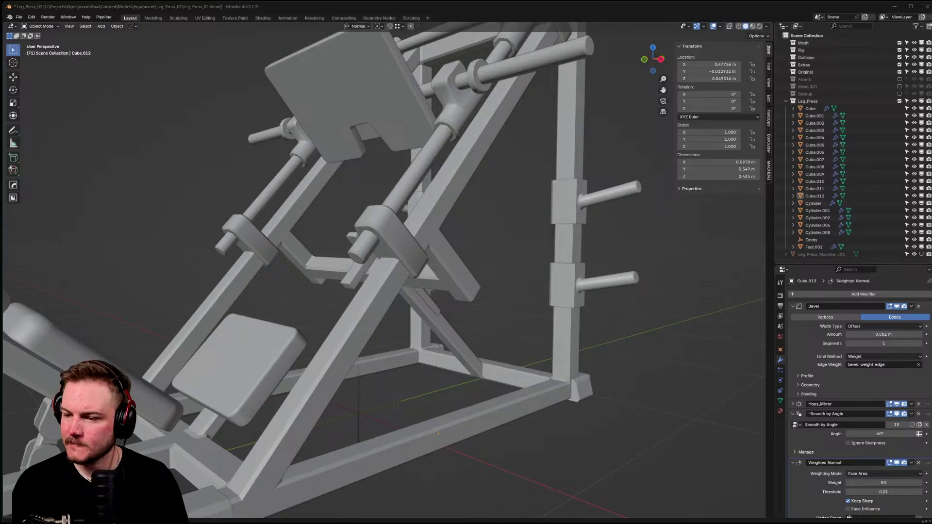
- Thicken the central bracket's prong by moving its upper face outward along its normal by about 0.02 m
middle_drag(359, 243, 380, 251)
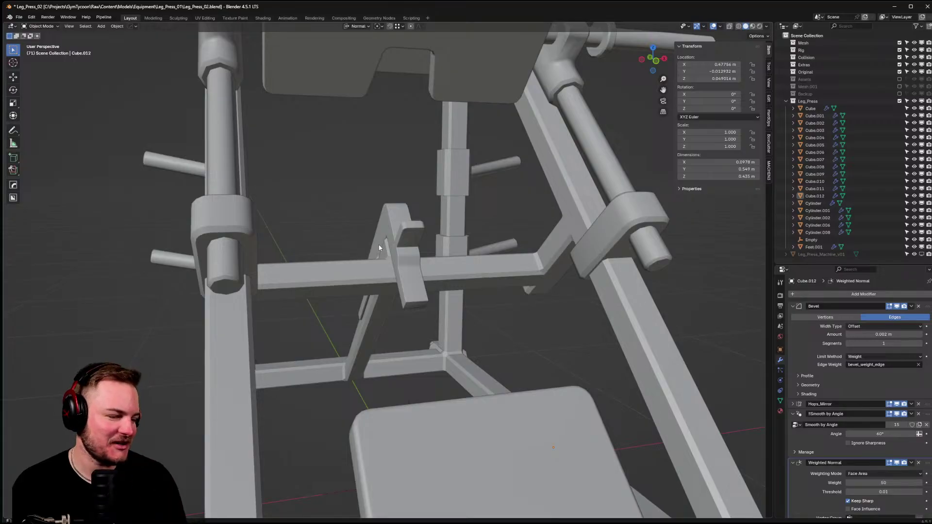
scroll(438, 237, up, 2)
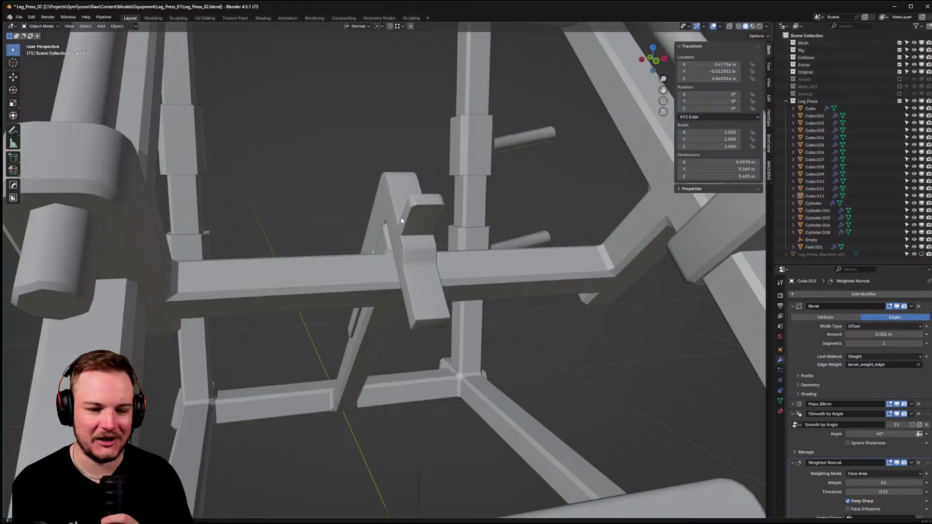
scroll(421, 274, up, 3)
middle_drag(441, 298, 440, 318)
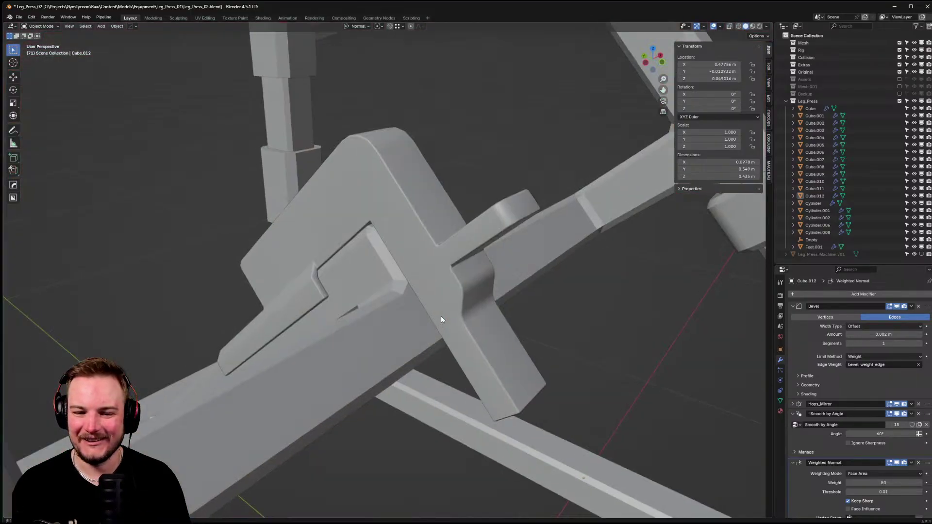
click(426, 257)
key(Tab)
click(468, 254)
middle_drag(426, 254, 361, 219)
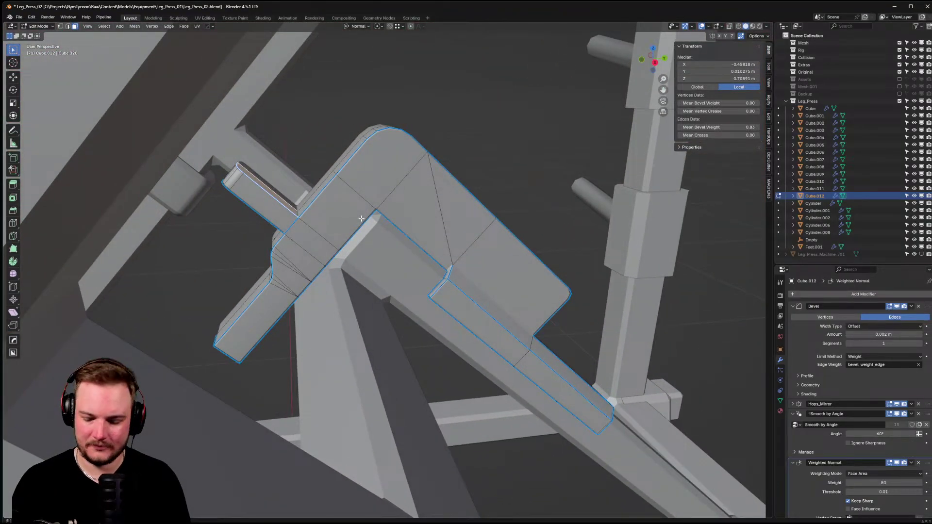
key(g)
key(z)
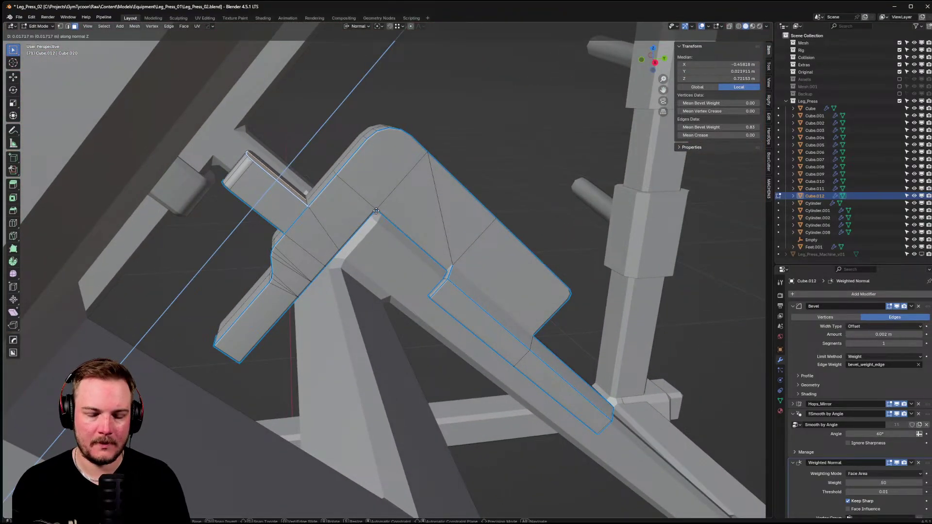
click(360, 227)
- Hide every object except the bracket and frame the bracket in Object Mode
key(ctrl+Tab)
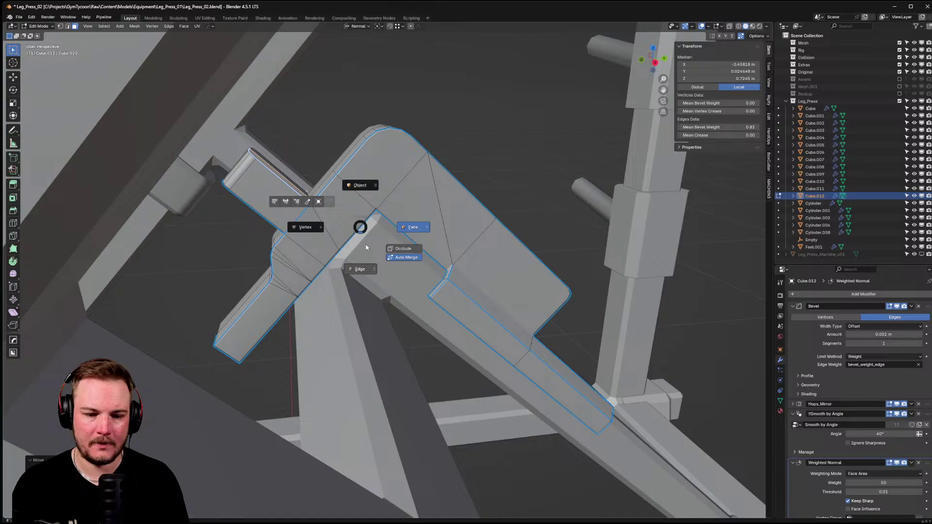
click(371, 203)
key(shift+h)
key(KP_Decimal)
key(ctrl+Tab)
click(335, 273)
click(346, 243)
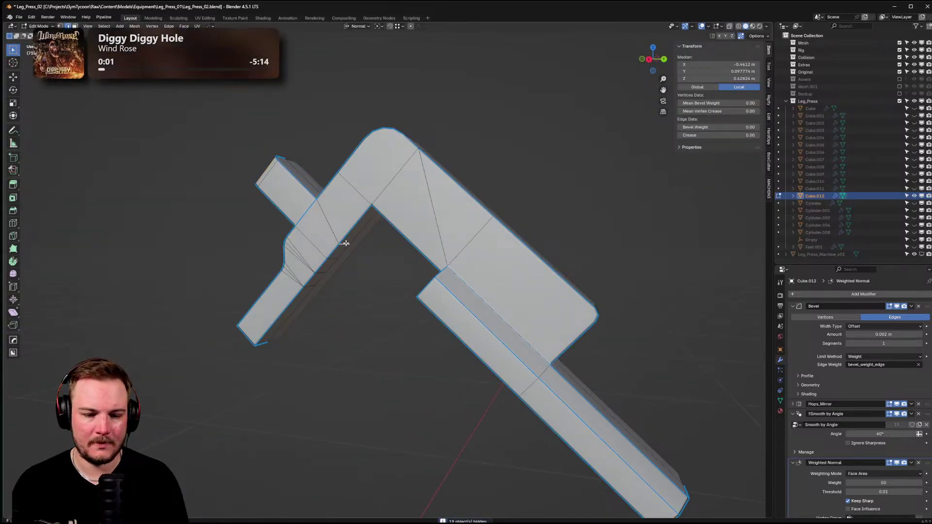
key(g)
key(y)
key(x)
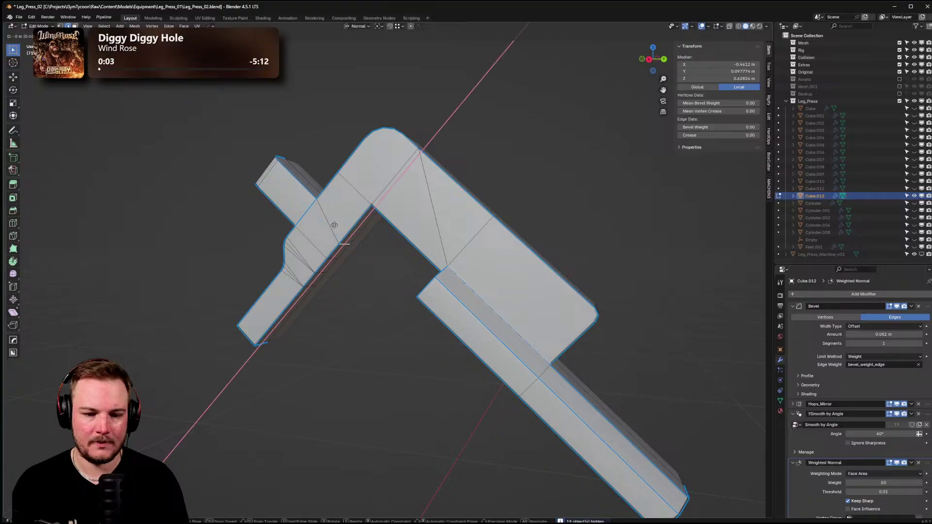
right_click(335, 225)
- Return to Object Mode and view the bracket among the rest of the machine with nothing selected
key(Tab)
middle_drag(371, 194, 447, 264)
scroll(502, 232, up, 4)
key(a)
key(KP_Decimal)
key(alt+a)
- Select the prong's flat face beside the arm's curved step in Edit Mode and align the view squarely to it
click(396, 252)
key(Tab)
key(1)
key(ctrl+Tab)
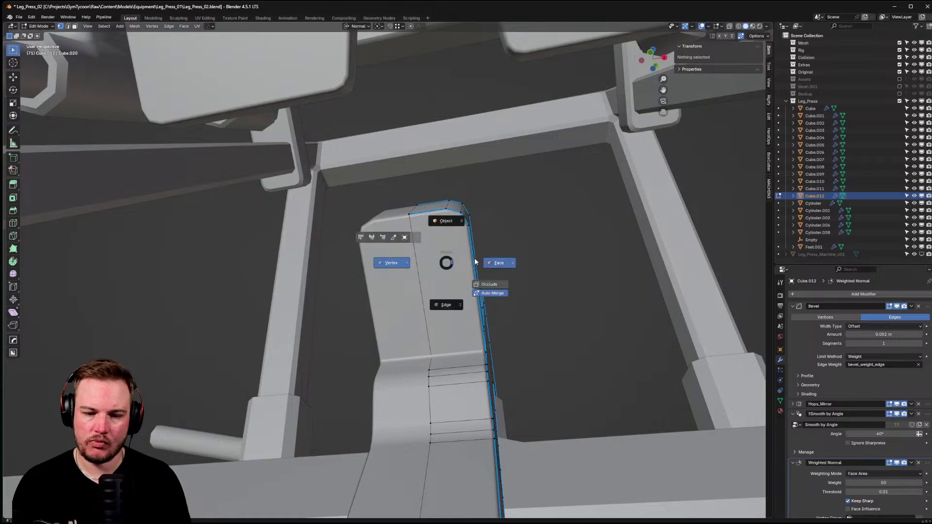
click(462, 261)
key(shift+KP_7)
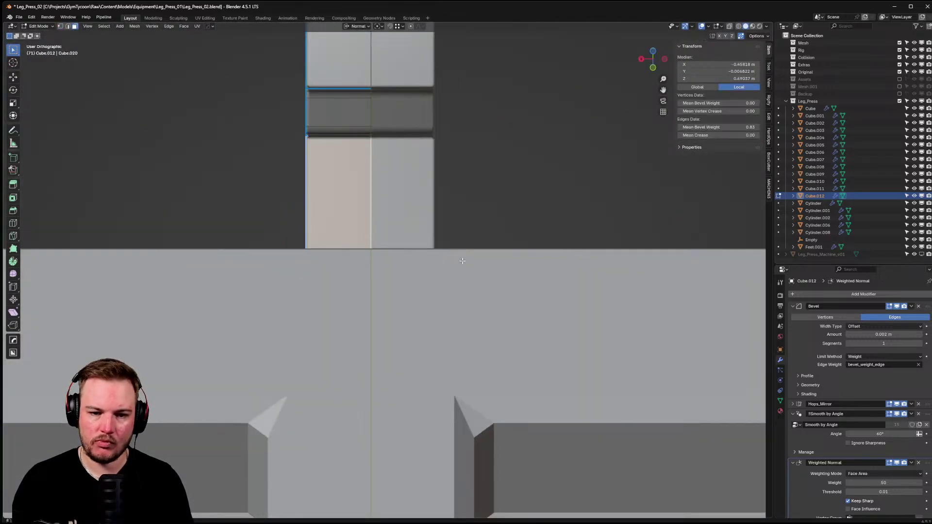
key(shift+KP_3)
key(alt+z)
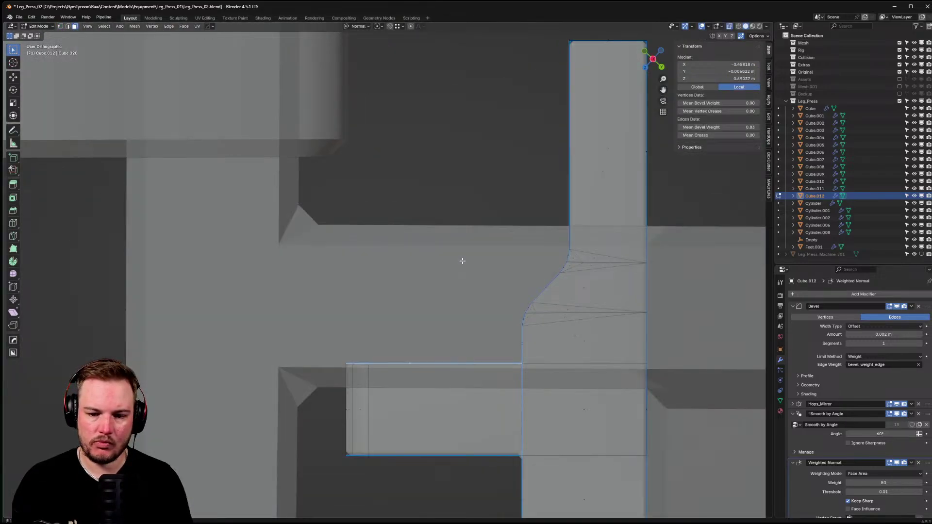
key(shift+KP_1)
key(shift+KP_1)
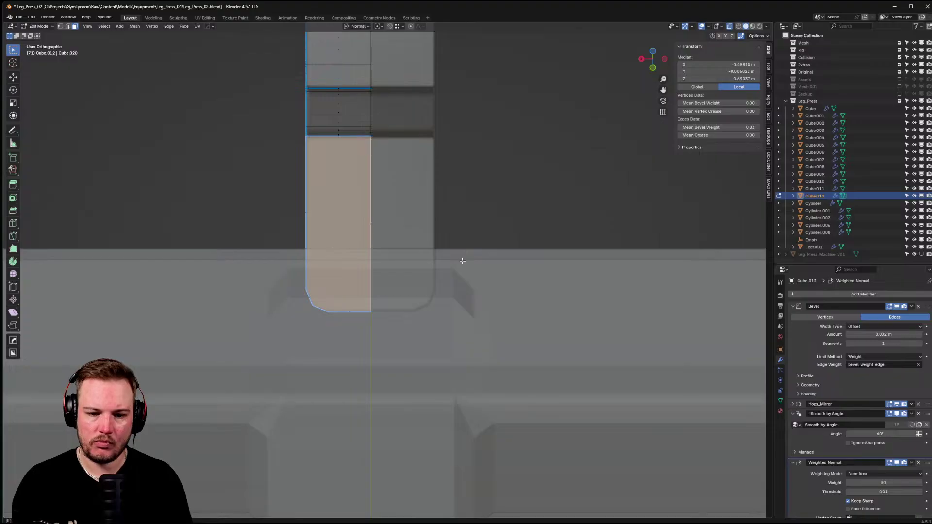
- Isolate the bracket by hiding all other objects, with X-ray off, and reopen its mesh in Edit Mode
shift+middle_drag(357, 254, 412, 223)
key(Tab)
key(alt+z)
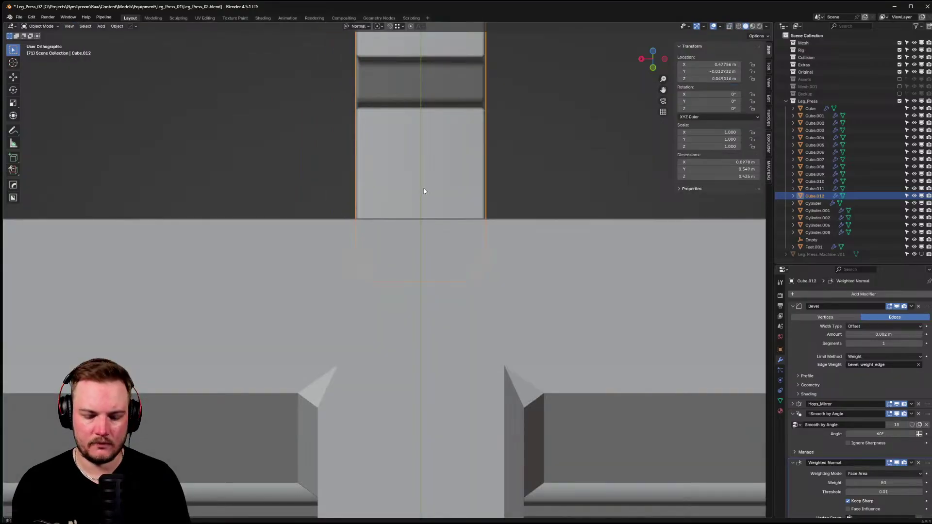
key(shift+h)
key(Tab)
key(k)
click(356, 259)
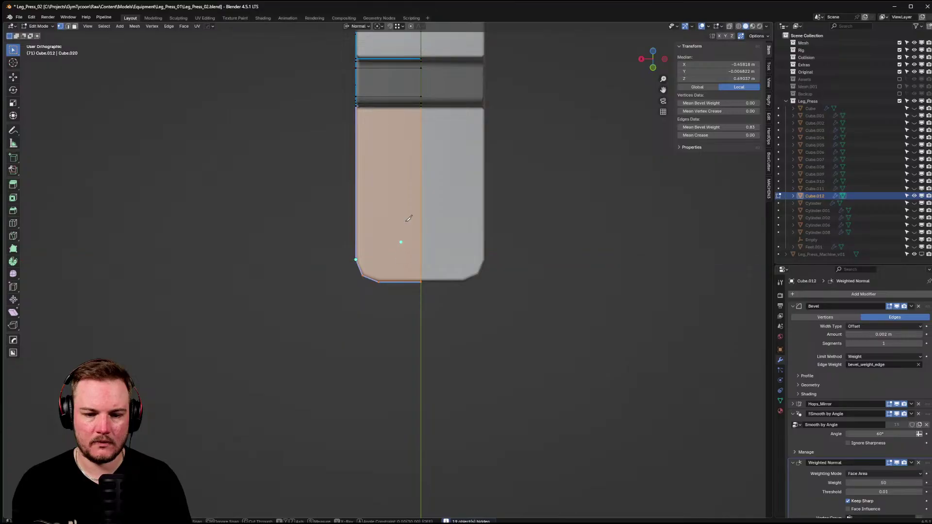
key(Escape)
- Set the transform orientation to View and knife a straight cut across the prong's face where its rounded corner begins
click(359, 26)
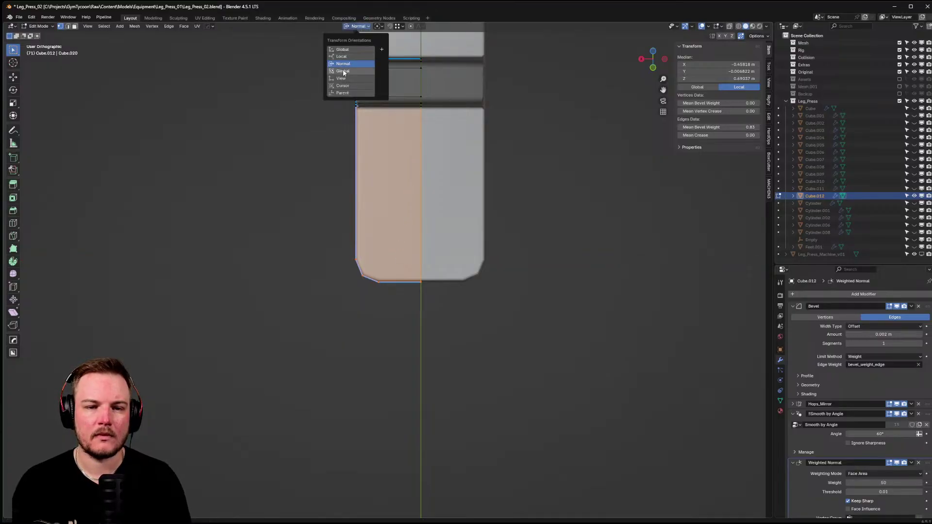
click(351, 71)
key(k)
click(356, 259)
key(x)
click(421, 257)
key(Return)
- Add one centred loop cut across the prong's face between the knife cut and the arm junction
key(ctrl+r)
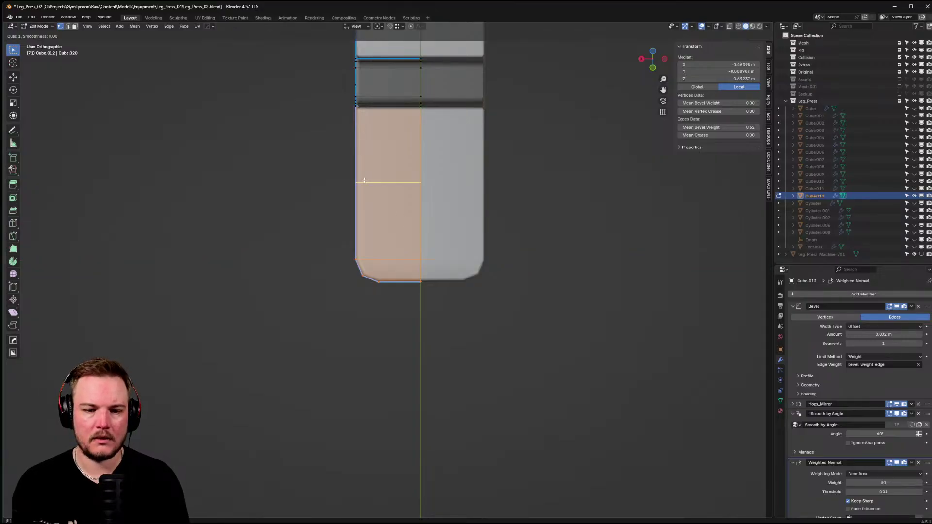
click(380, 176)
right_click(380, 176)
shift+middle_drag(381, 175, 383, 202)
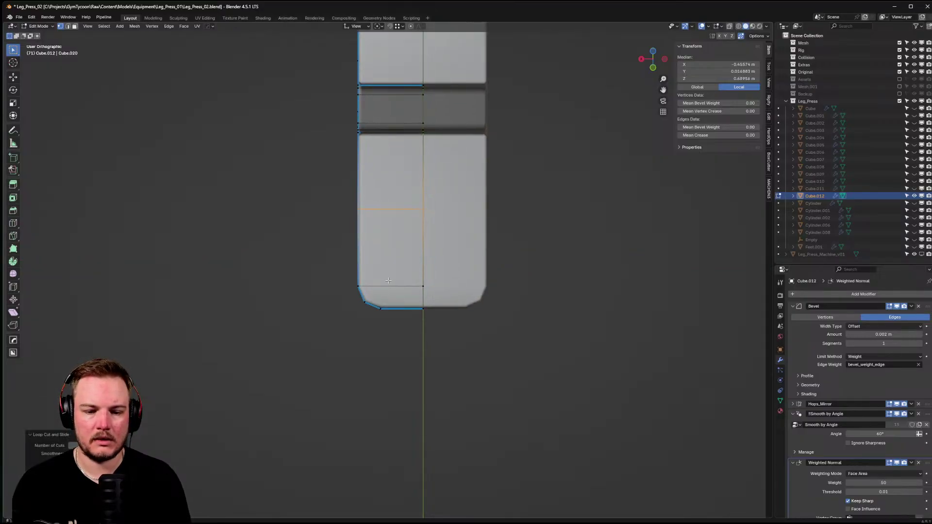
key(ctrl+r)
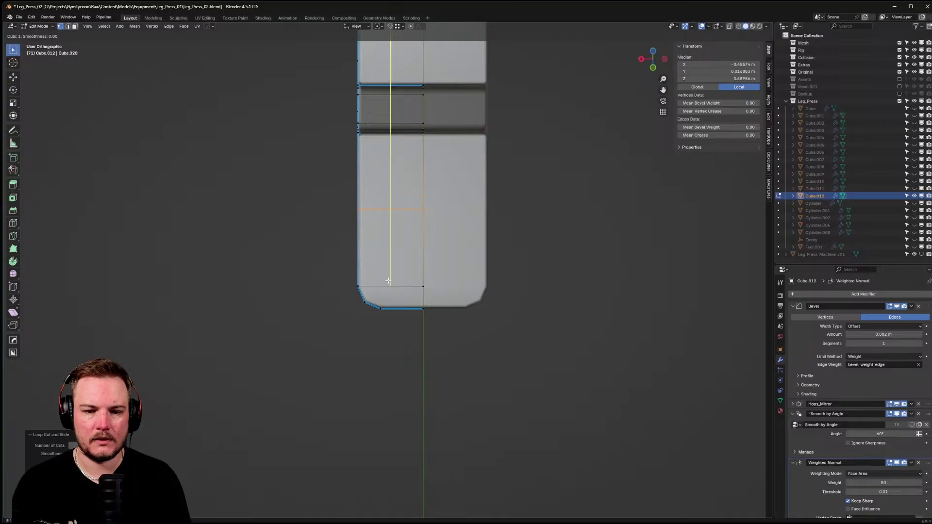
right_click(389, 279)
- Select the three cross edges on the prong's face and subdivide them to add a lengthwise dividing line
key(Tab)
right_click(402, 251)
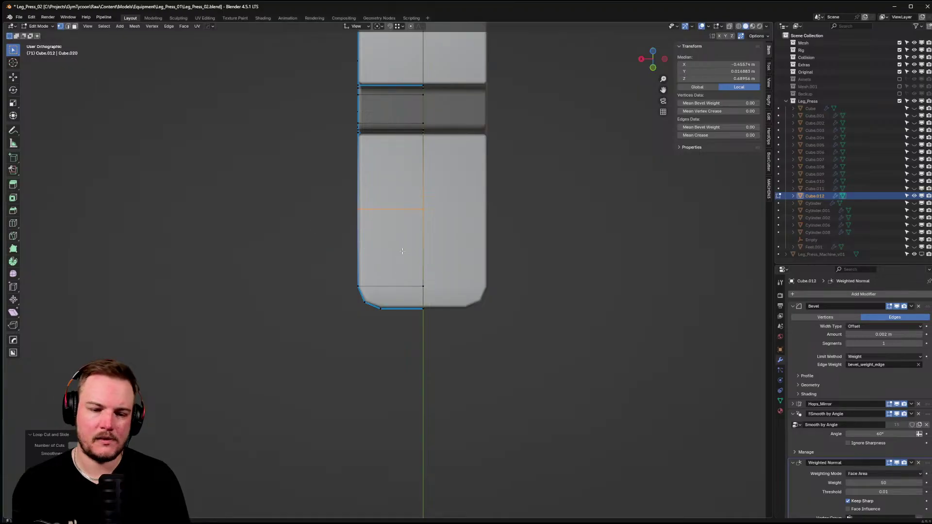
right_click(396, 280)
click(396, 295)
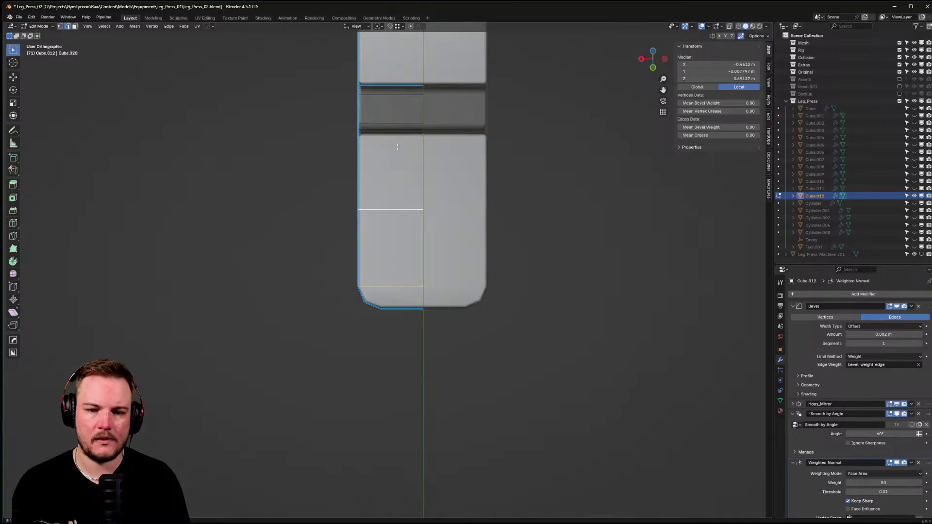
middle_drag(408, 160, 341, 253)
click(270, 249)
shift+click(307, 301)
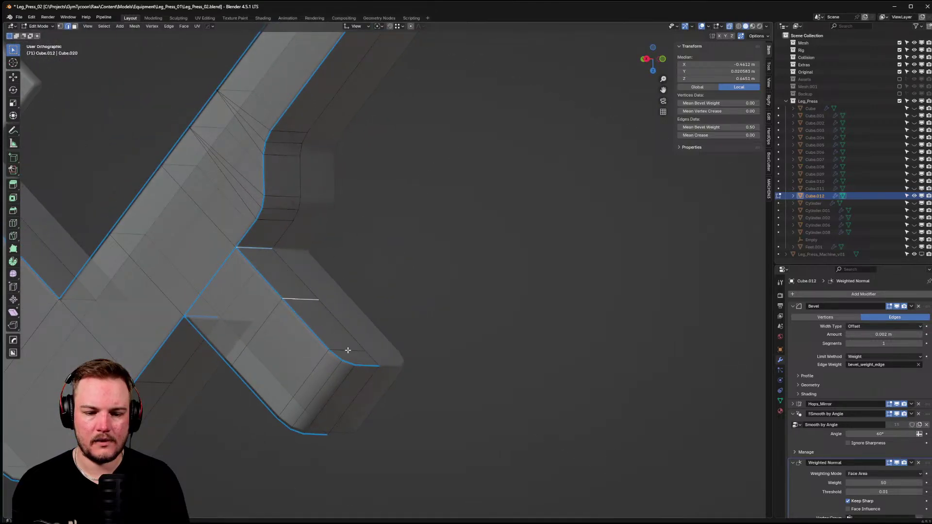
shift+click(345, 350)
ctrl+scroll(497, 277, up, 3)
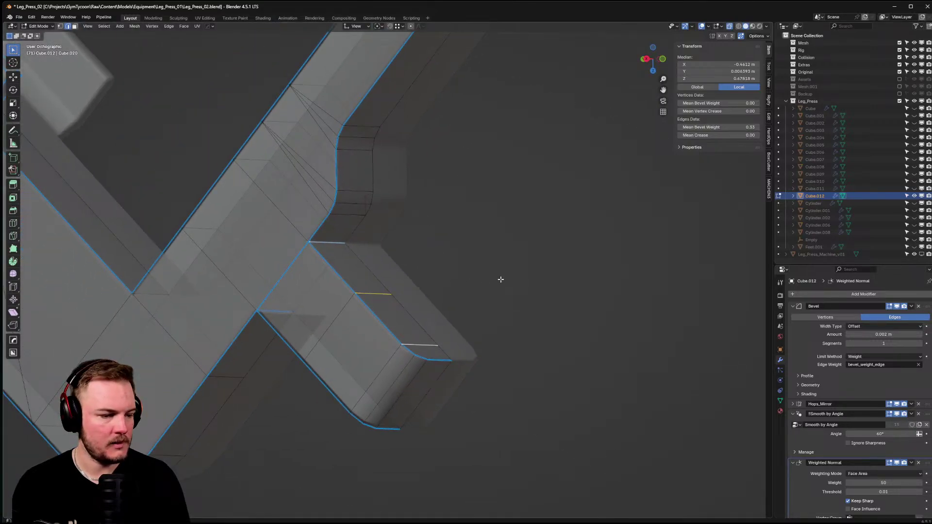
right_click(500, 280)
click(494, 286)
middle_drag(486, 277, 432, 289)
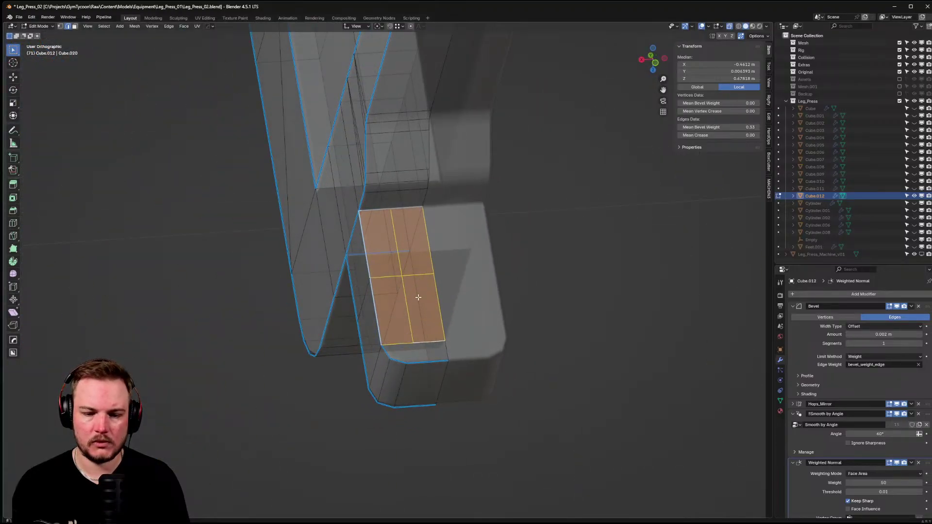
- Bevel the inner half of the middle cross edge with two segments to form a small rectangle beside the centre line
click(418, 275)
shift+click(390, 276)
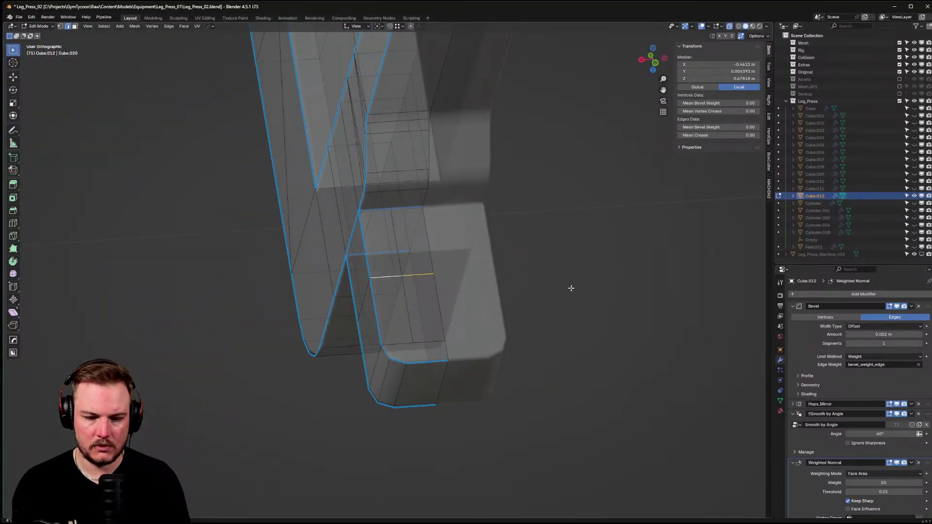
key(ctrl+b)
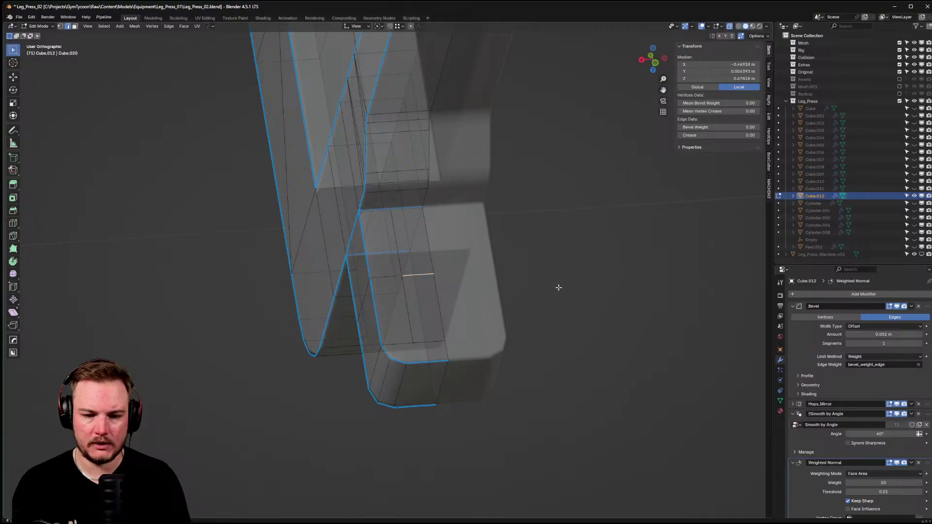
mouse_move(566, 287)
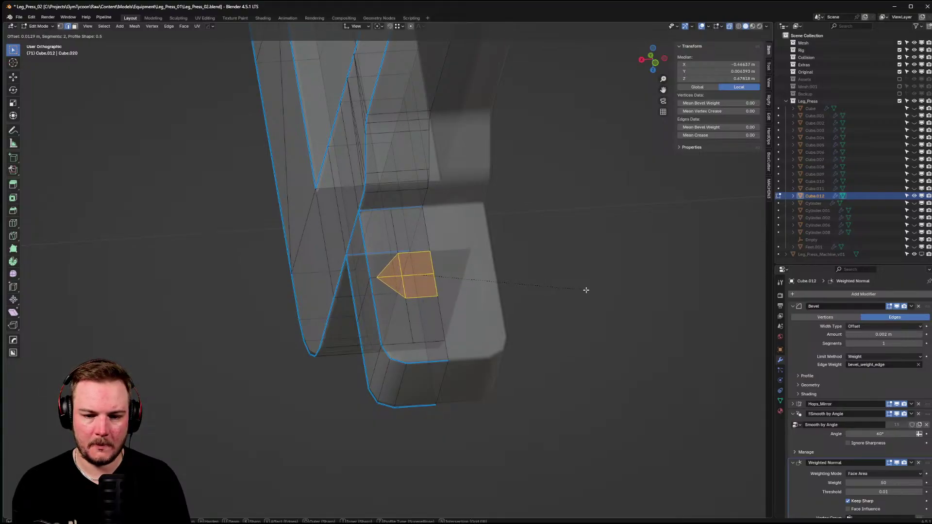
click(590, 290)
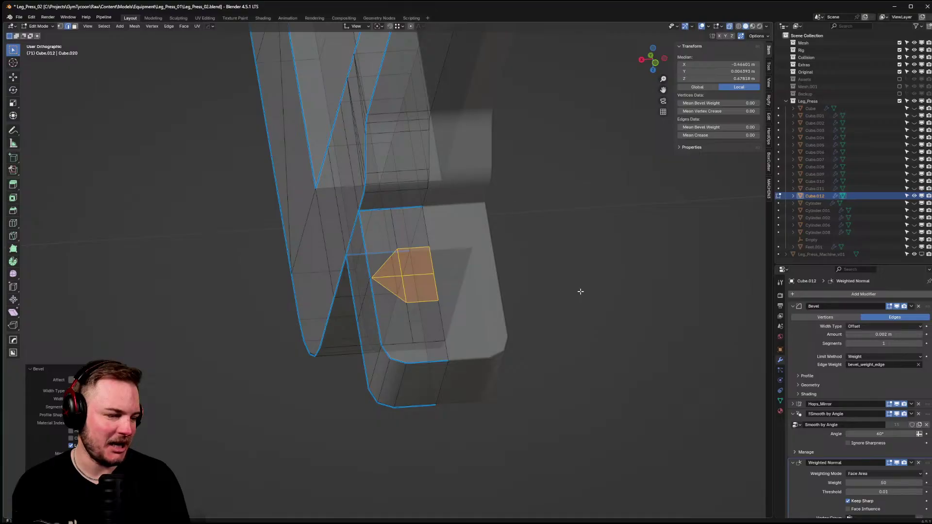
- Slide the pointed vertex of the beveled area onto the prong's outer edge
middle_drag(458, 266, 427, 275)
scroll(372, 270, up, 4)
key(Tab)
click(357, 271)
click(335, 260)
key(g)
key(g)
click(335, 260)
key(Tab)
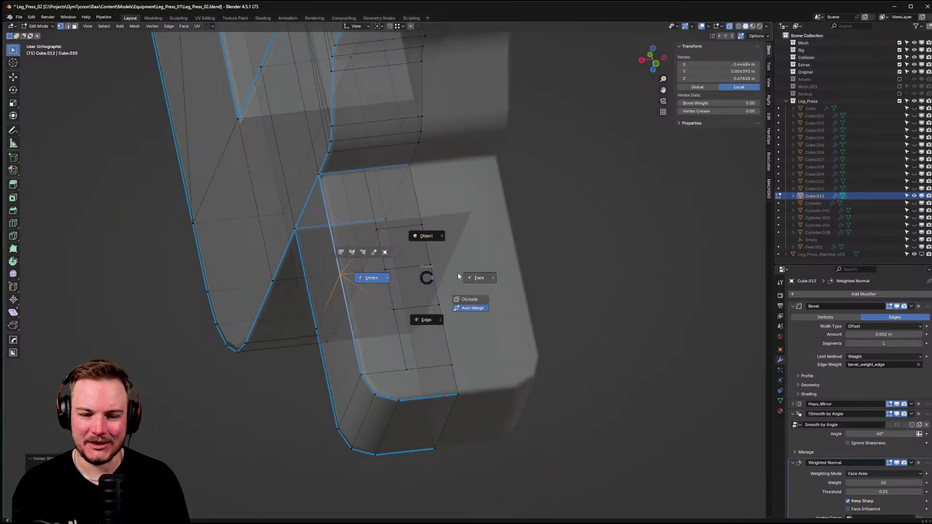
click(455, 277)
click(403, 248)
shift+click(412, 287)
key(i)
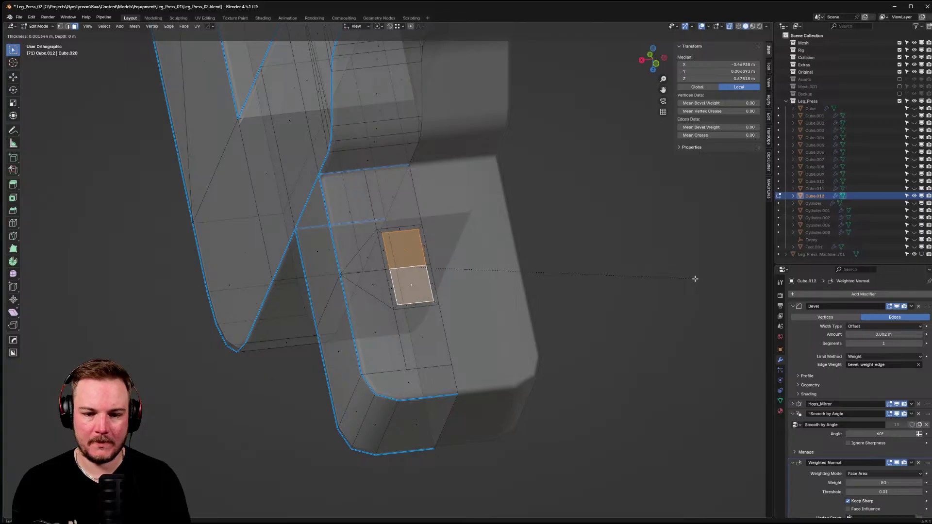
right_click(695, 278)
- Return to Object Mode and collapse the Bevel modifier's settings
middle_drag(497, 266, 470, 264)
key(Tab)
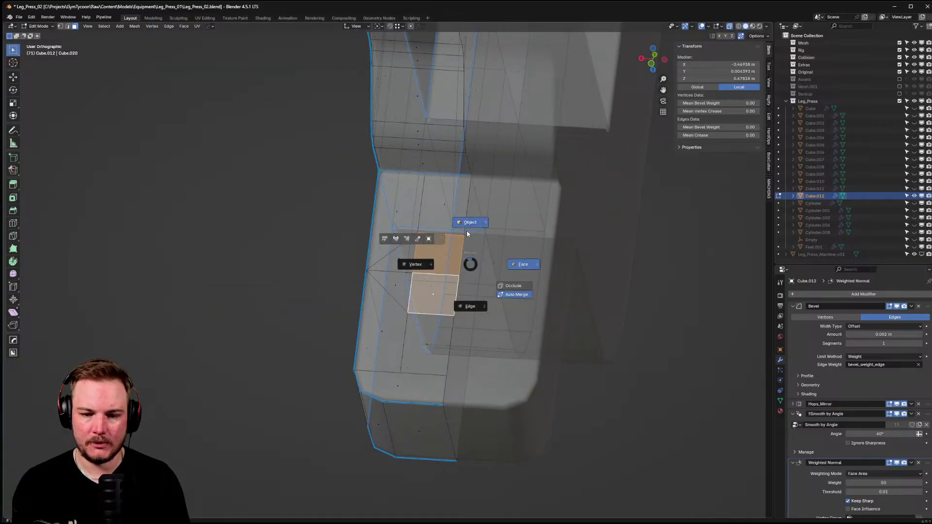
click(467, 226)
click(793, 306)
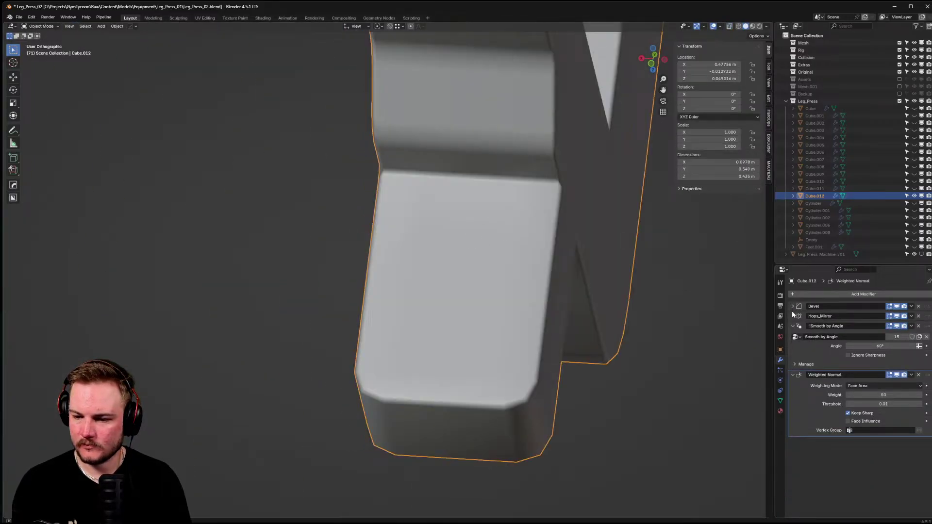
- Collapse the Smooth by Angle and Weighted Normal modifier settings and enter Edit Mode on the bracket
click(793, 326)
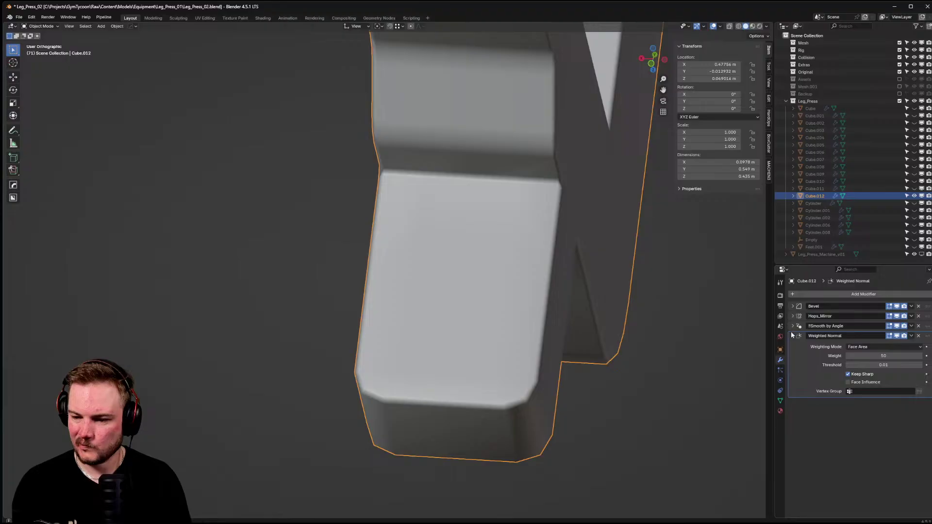
click(792, 336)
middle_drag(670, 311, 531, 284)
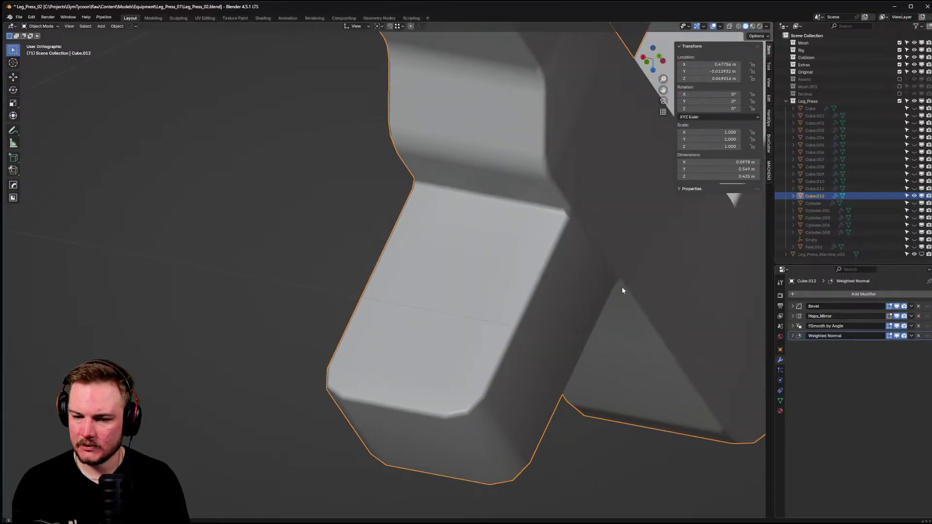
key(ctrl+Tab)
click(548, 269)
middle_drag(548, 269, 735, 303)
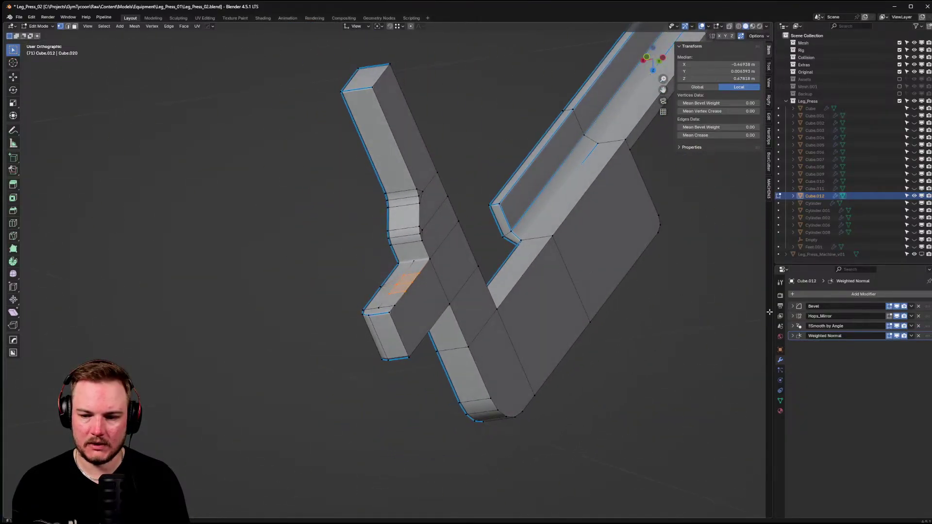
- Select the strip of inner side faces along the bracket's mirror plane and open the delete options
click(461, 276)
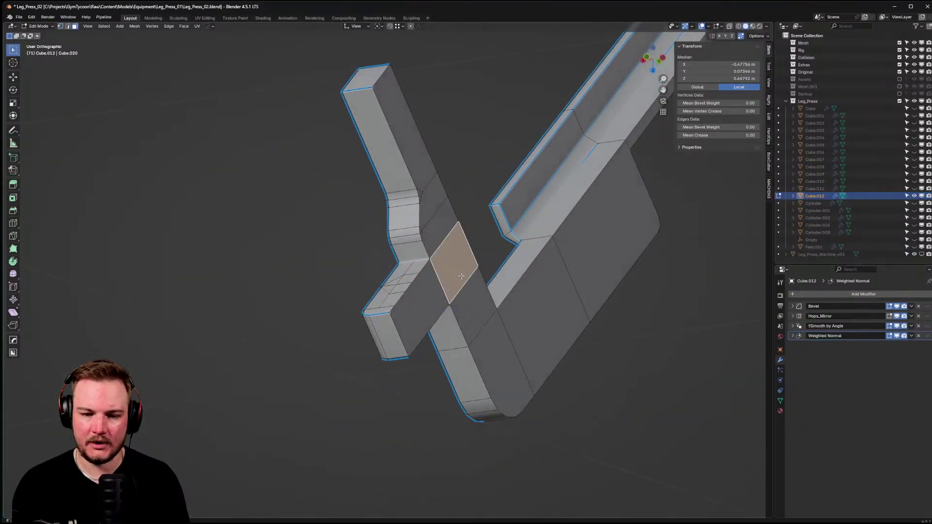
click(409, 153)
ctrl+click(481, 288)
middle_drag(480, 288, 461, 243)
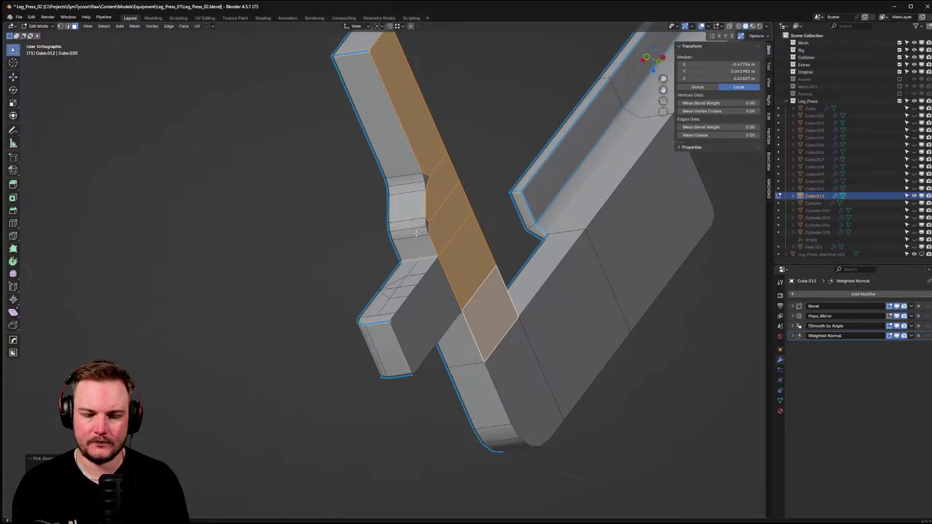
scroll(451, 222, up, 3)
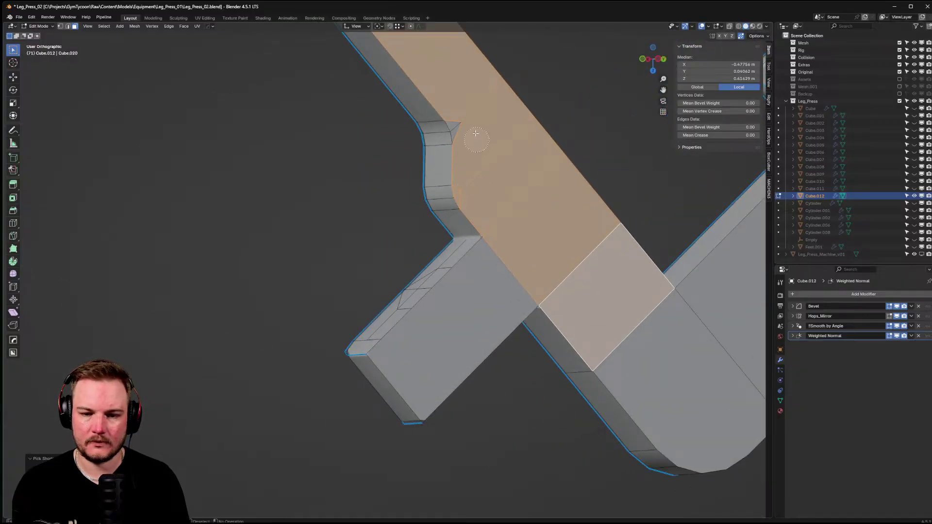
right_click(517, 200)
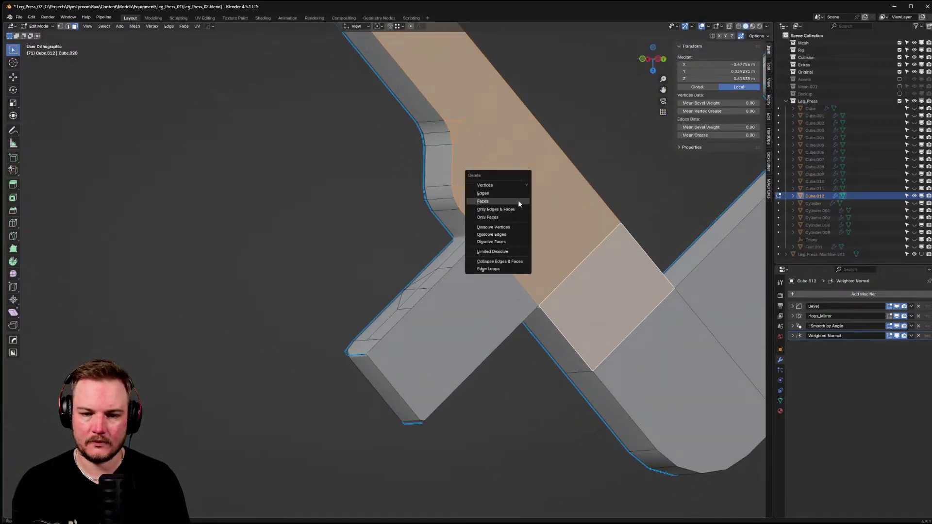
- Show the mirror modifier in the viewport and test its X Flip and X Bisect options on the bracket
click(893, 317)
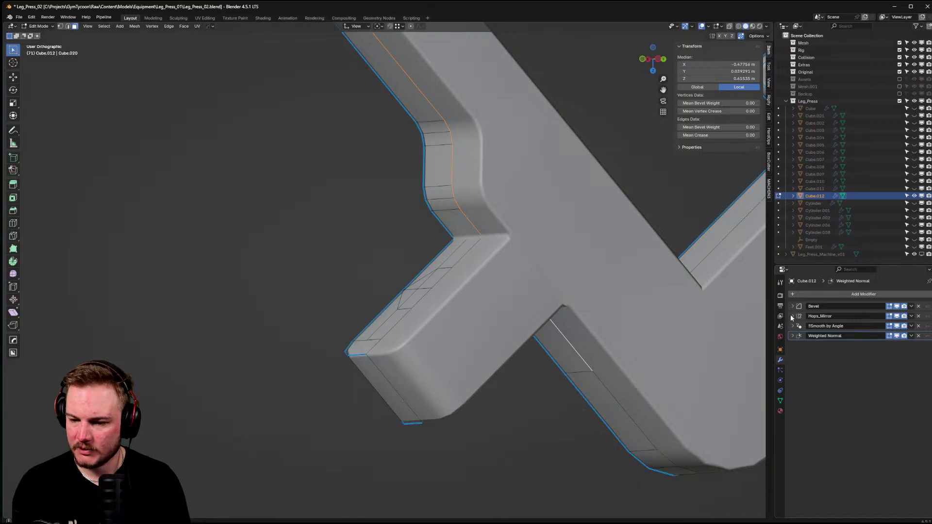
click(792, 316)
click(858, 343)
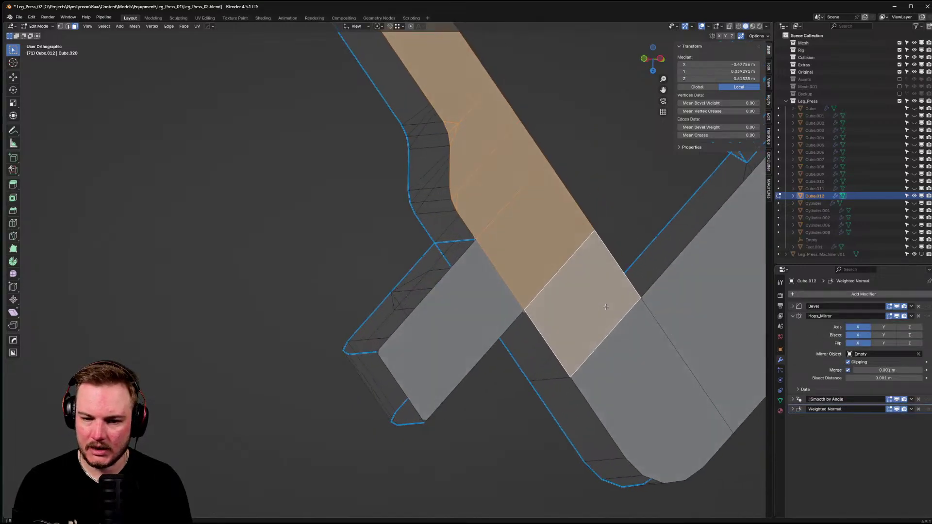
key(alt+z)
middle_drag(743, 318, 785, 336)
key(alt+z)
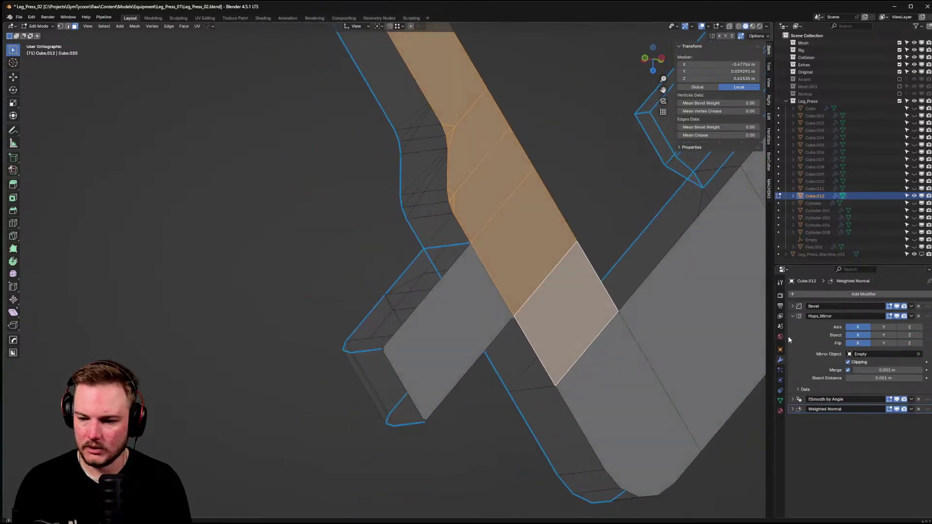
click(850, 344)
click(858, 336)
click(858, 337)
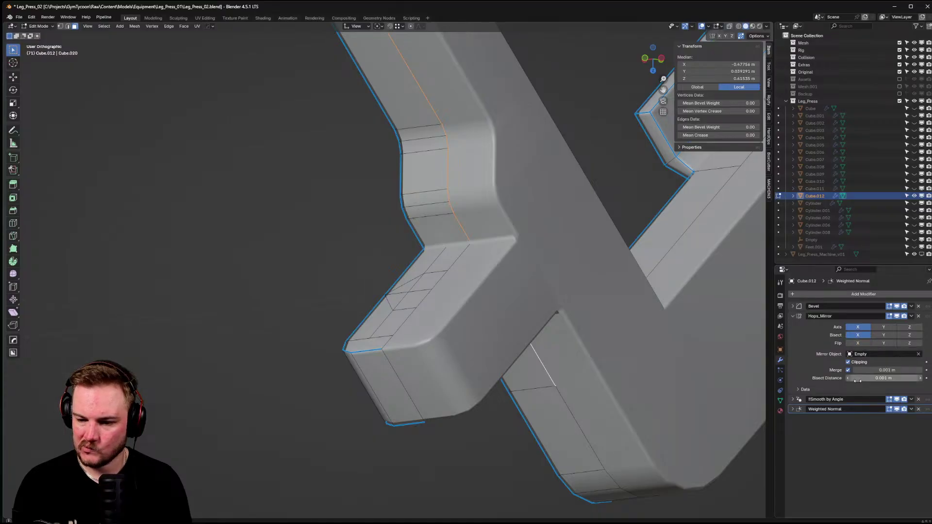
middle_drag(505, 264, 521, 262)
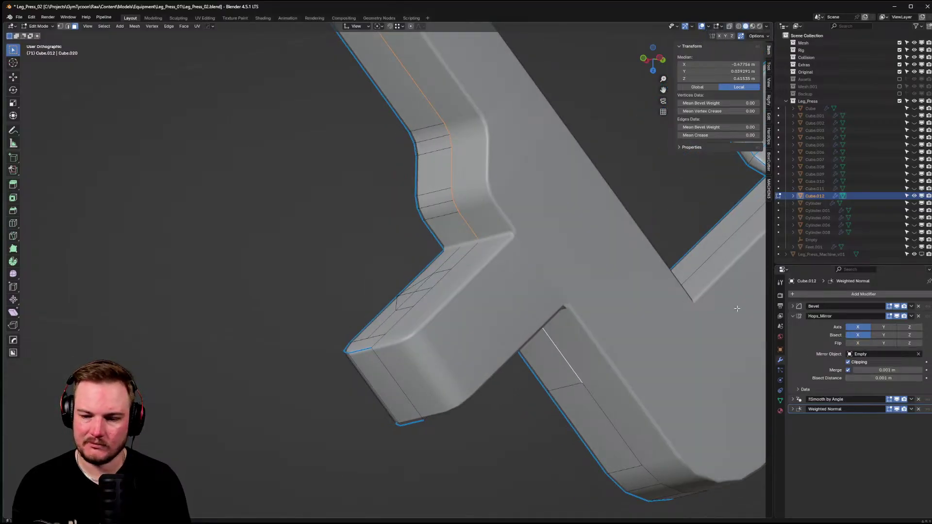
- Hide the mirror modifier in the viewport, then select the inner faces along the mirror plane in top view and delete them
click(897, 316)
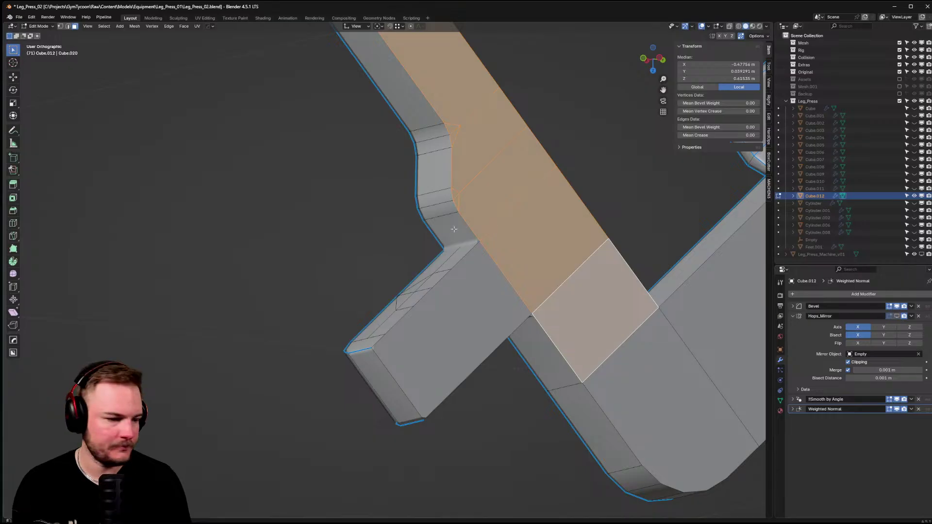
middle_drag(466, 233, 447, 229)
scroll(440, 227, down, 4)
key(KP_7)
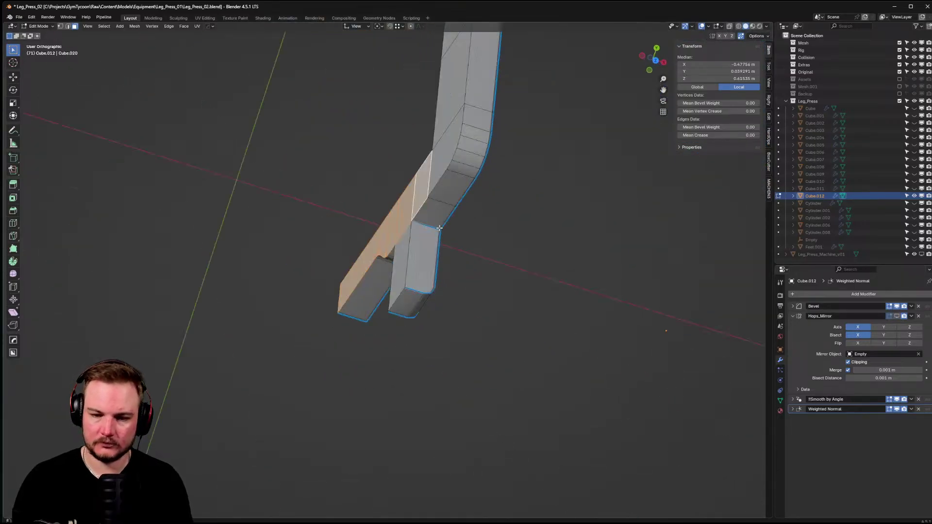
scroll(275, 230, down, 4)
shift+middle_drag(297, 235, 301, 300)
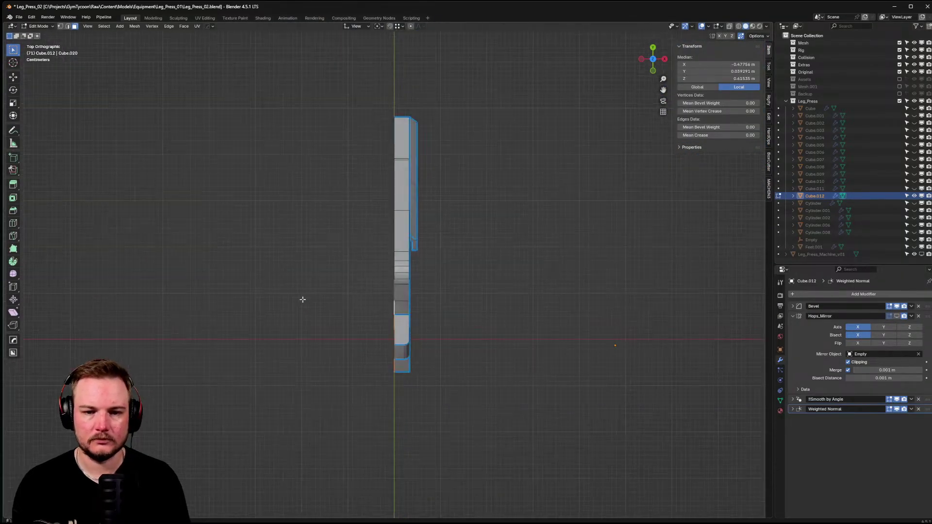
key(alt+z)
drag(316, 90, 396, 461)
right_click(511, 327)
key(Escape)
- Show the mirror modifier in the viewport again and return to Edit Mode at the prong's face
key(Tab)
key(KP_Decimal)
middle_drag(466, 354, 863, 349)
click(897, 316)
middle_drag(466, 340, 379, 282)
key(Tab)
scroll(379, 281, up, 2)
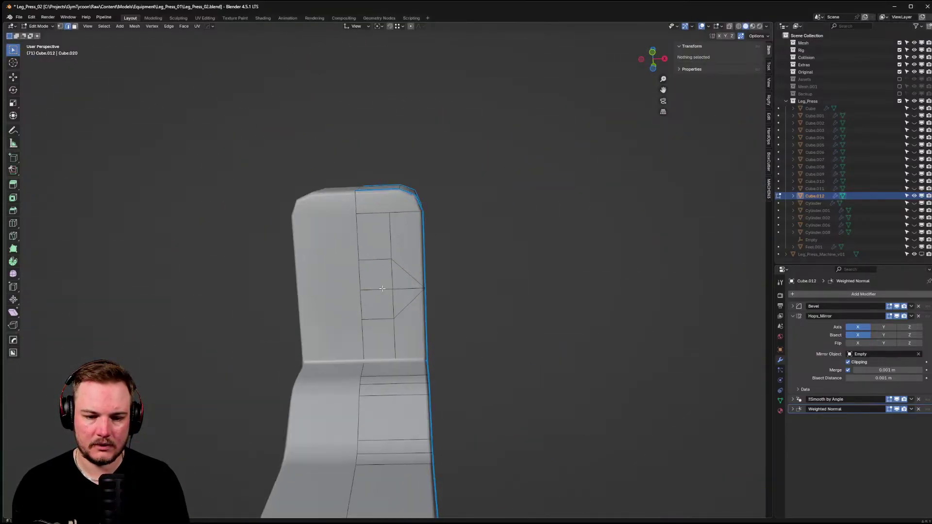
- Select the two small faces beside the centre line on the prong and inset them
click(376, 284)
key(Tab)
click(377, 284)
click(376, 284)
shift+click(377, 304)
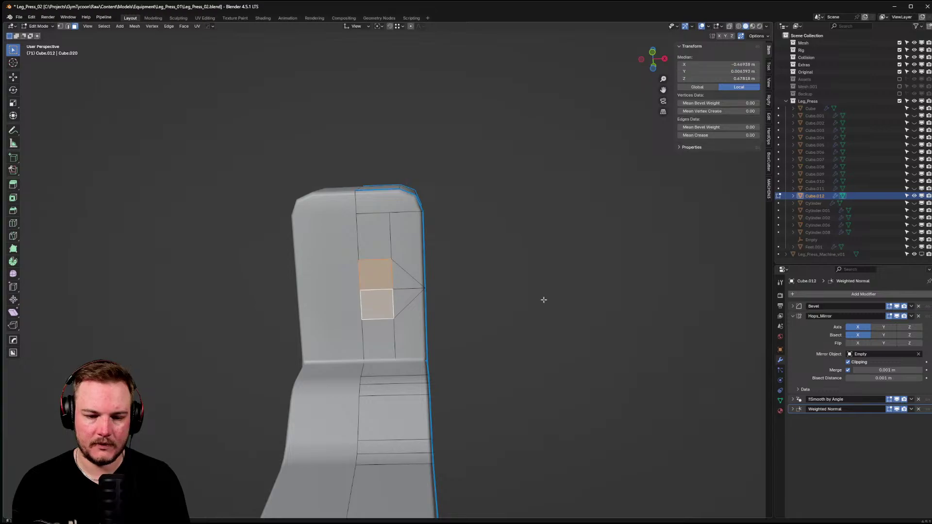
key(i)
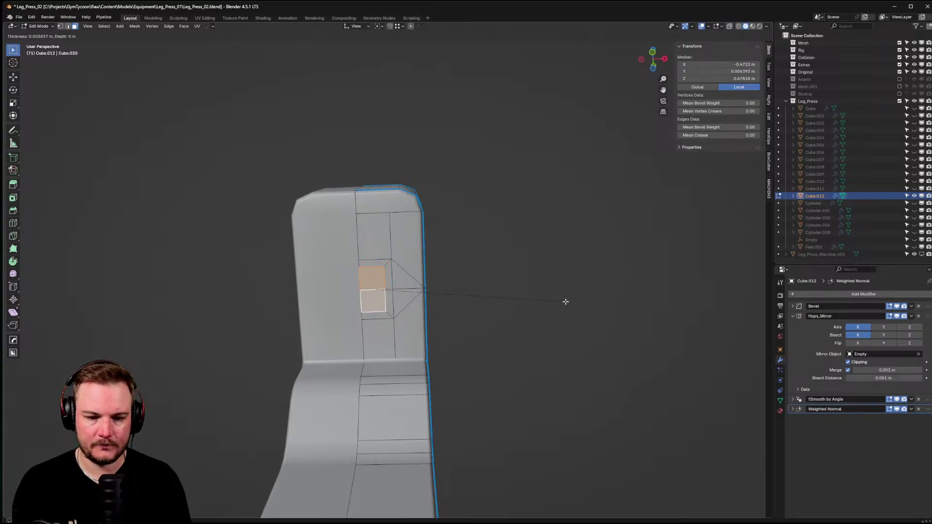
click(567, 301)
- Try to move the inset faces along the view's Z axis
middle_drag(567, 301, 498, 325)
key(g)
key(z)
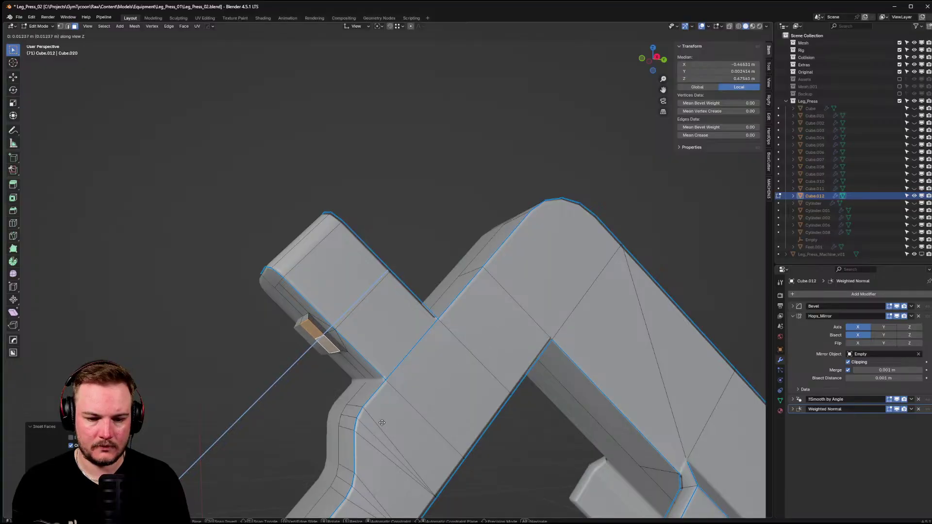
middle_drag(381, 423, 499, 288)
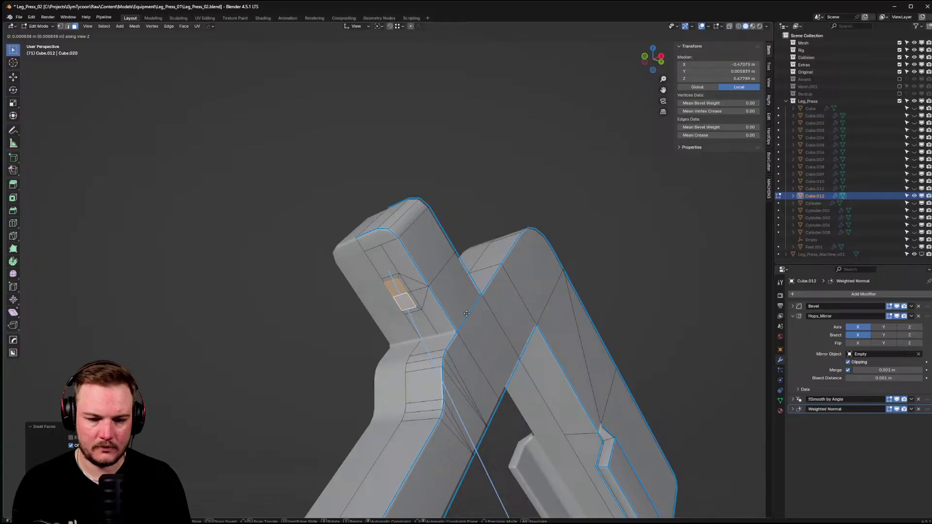
click(478, 256)
- Set the transform orientation to Normal and try moving the inset faces along their normal Z axis
click(357, 26)
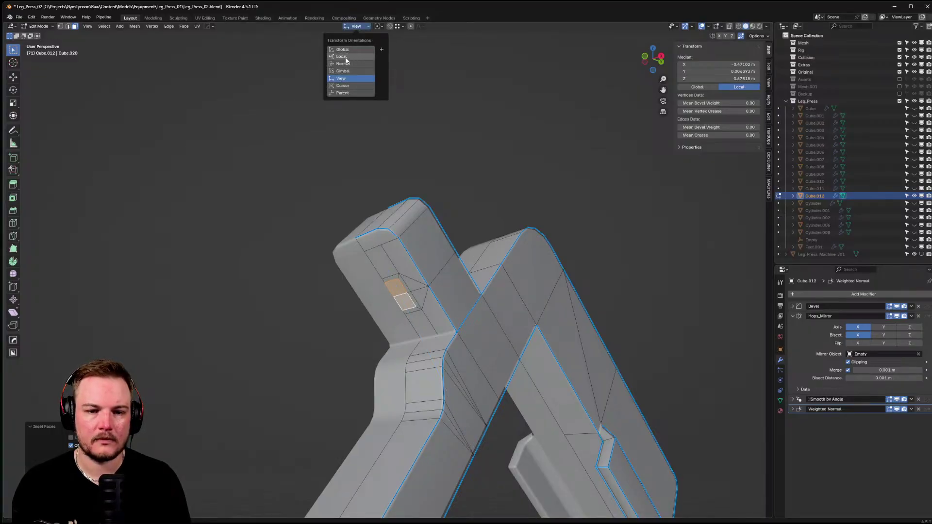
click(343, 63)
middle_drag(486, 200, 542, 199)
key(g)
key(z)
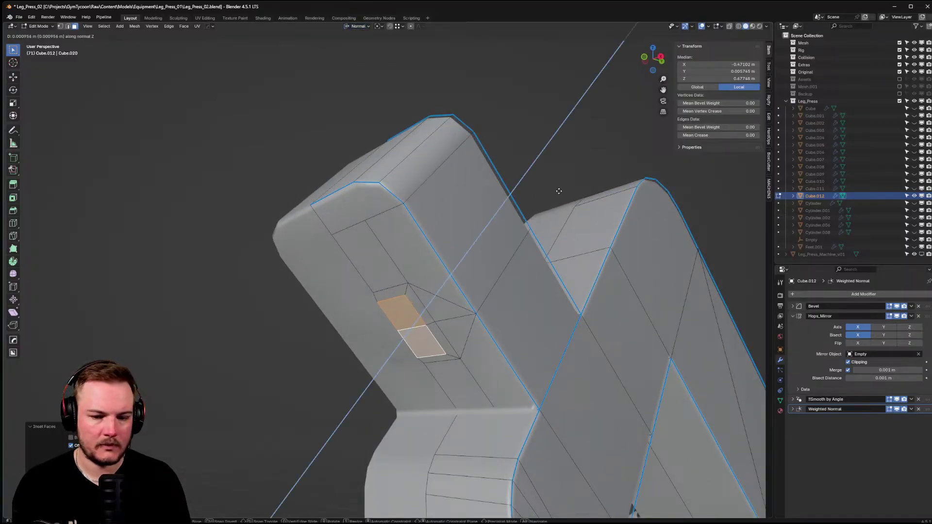
click(551, 199)
middle_drag(551, 198, 455, 261)
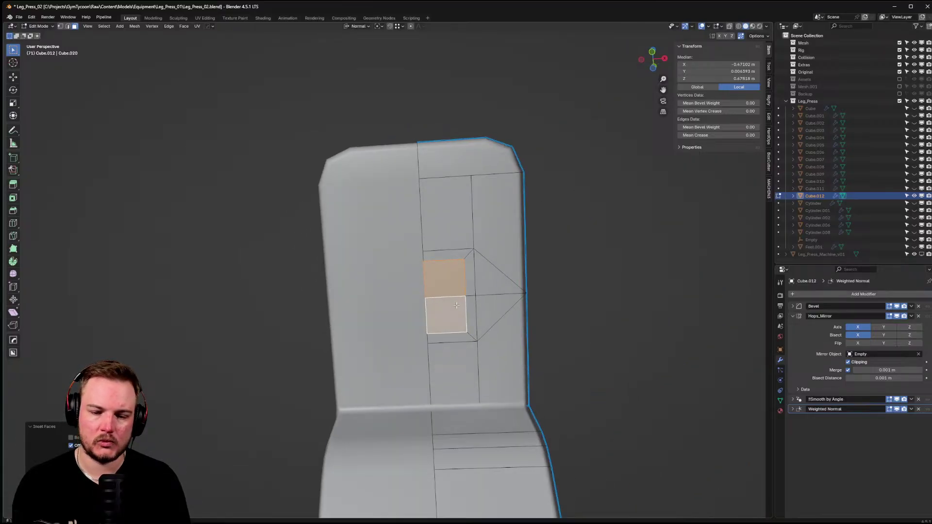
- Dissolve the edge between the two inset faces to merge them into one, and clear the selection
key(ctrl+x)
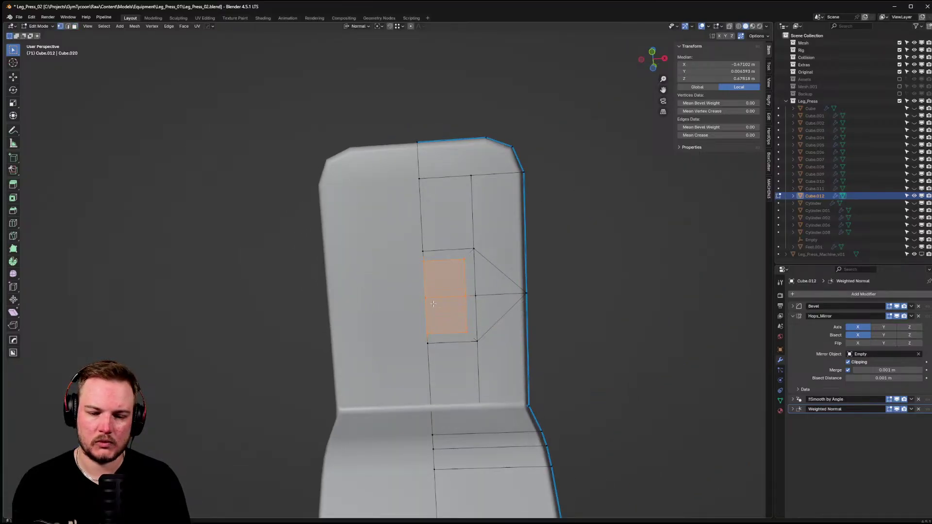
key(alt+a)
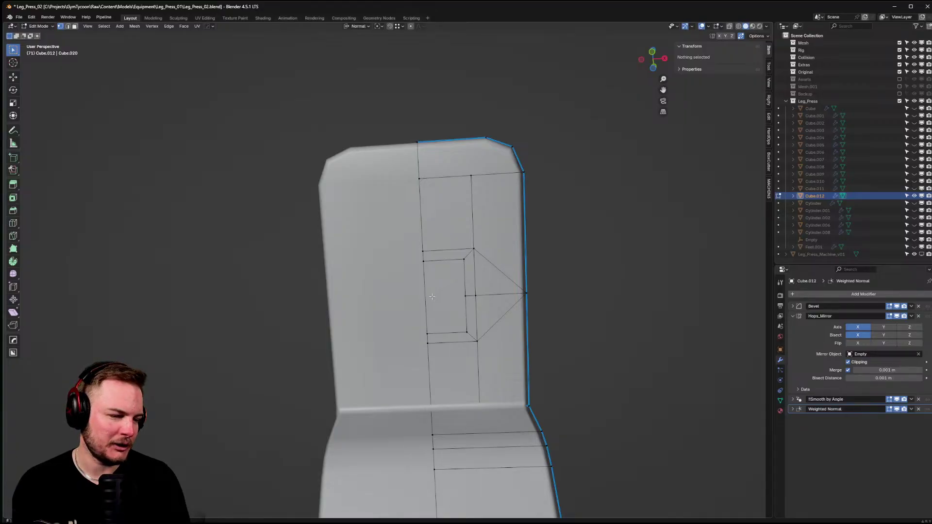
middle_drag(429, 298, 460, 273)
- Select the inset face's outline vertices and round them into a half circle with LoopTools Circle
ctrl+click(445, 261)
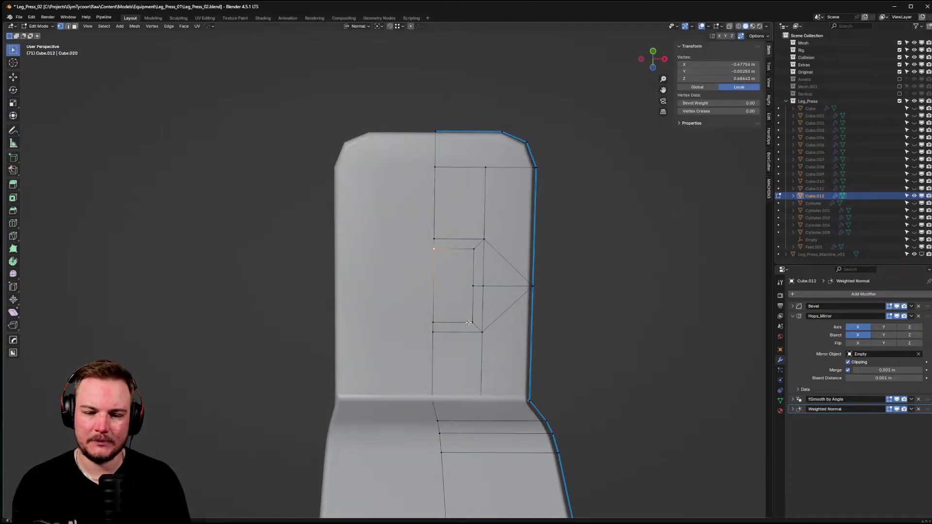
ctrl+click(472, 286)
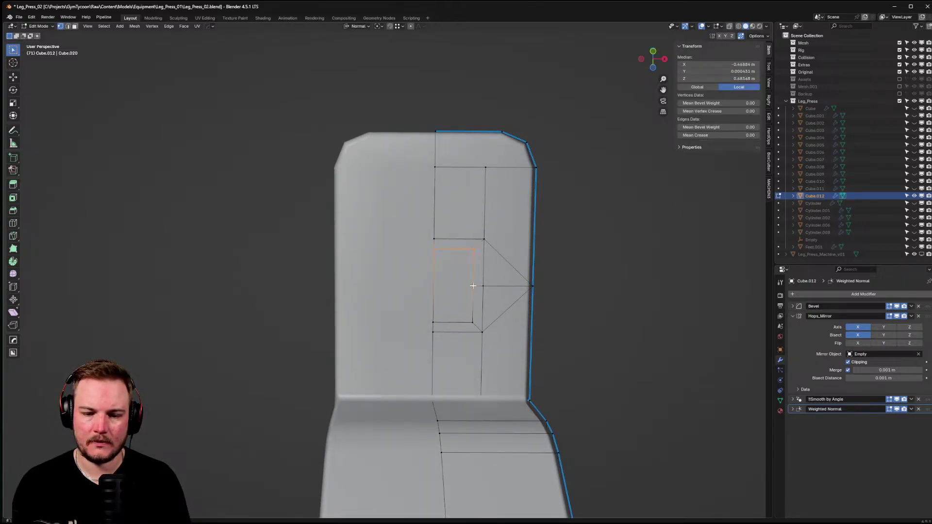
right_click(554, 299)
mouse_move(563, 282)
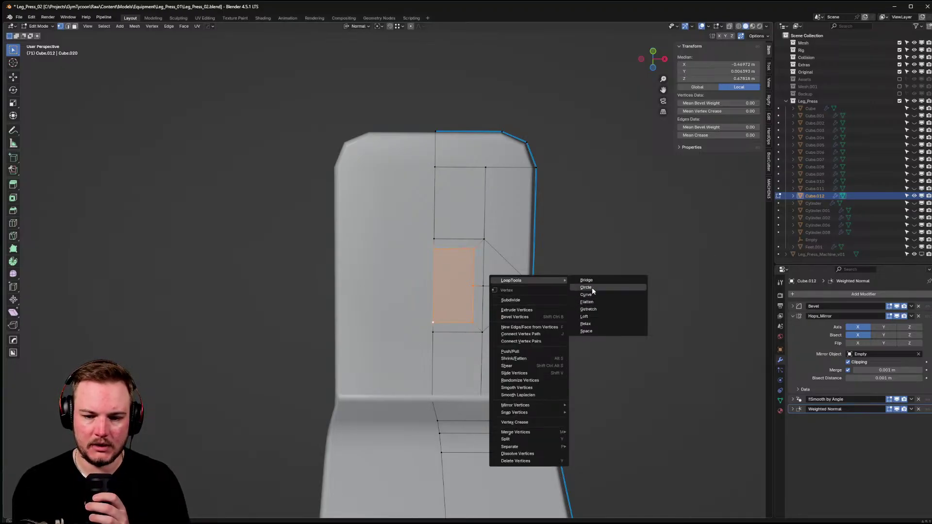
click(586, 287)
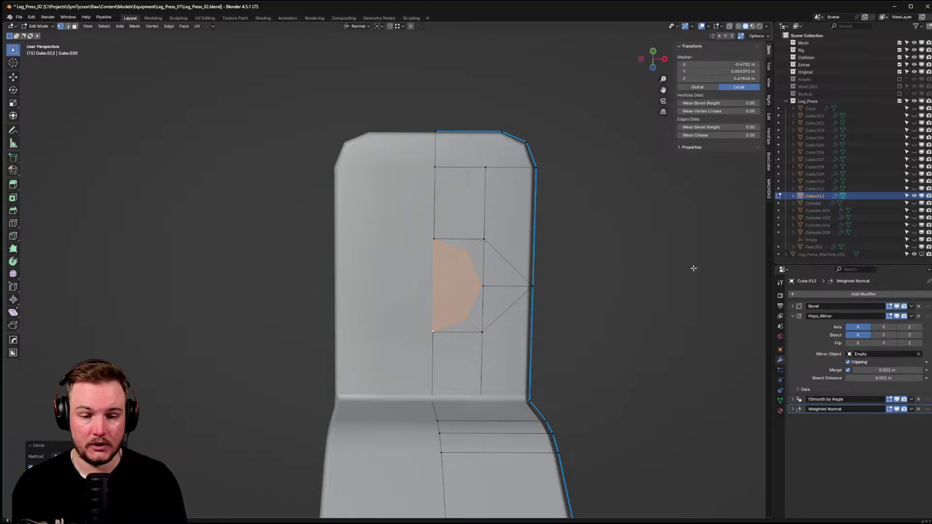
- Scale the half circle down in two passes and reapply LoopTools Circle to even out its outline
key(s)
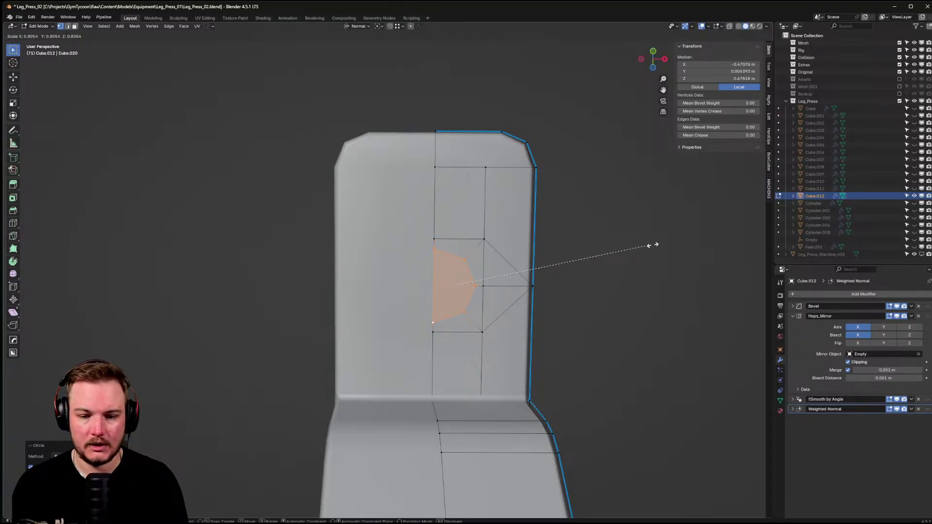
click(659, 243)
key(s)
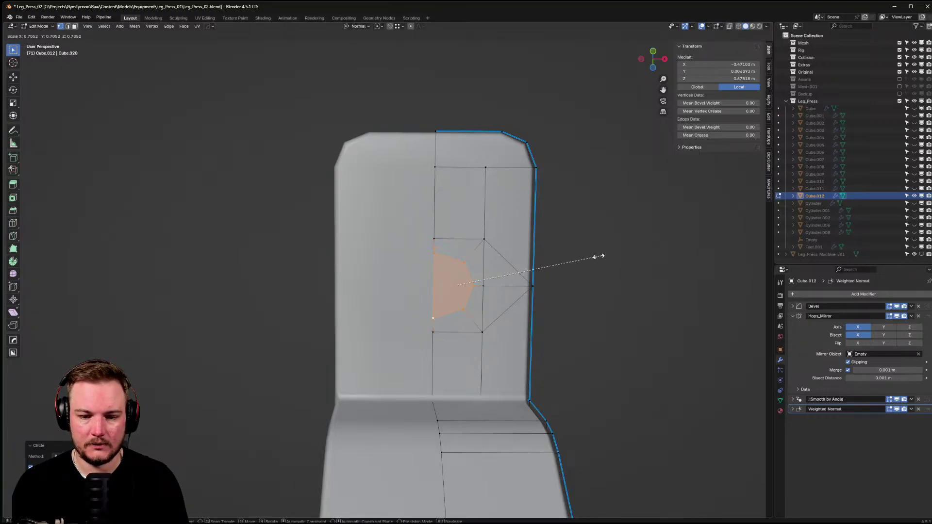
click(600, 257)
right_click(592, 257)
mouse_move(593, 257)
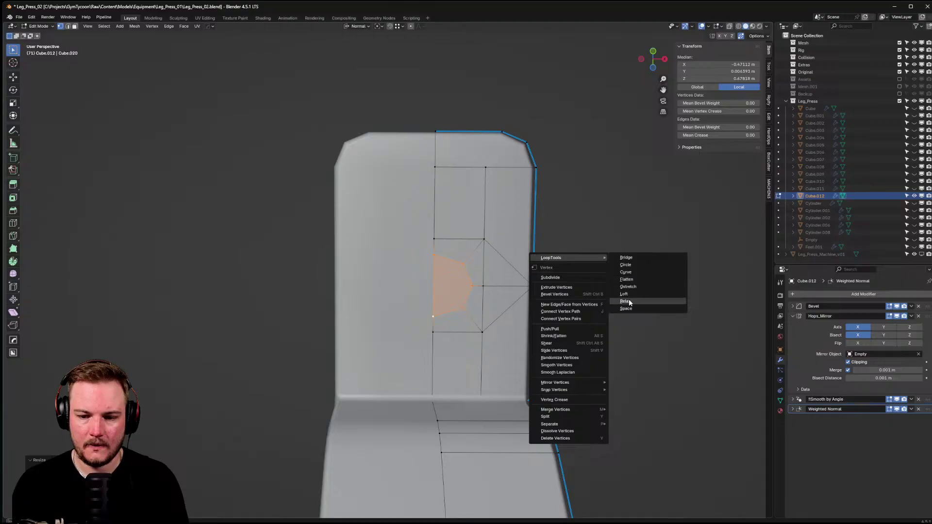
click(629, 264)
- Enlarge the half circle slightly and apply LoopTools Circle to it once more
key(s)
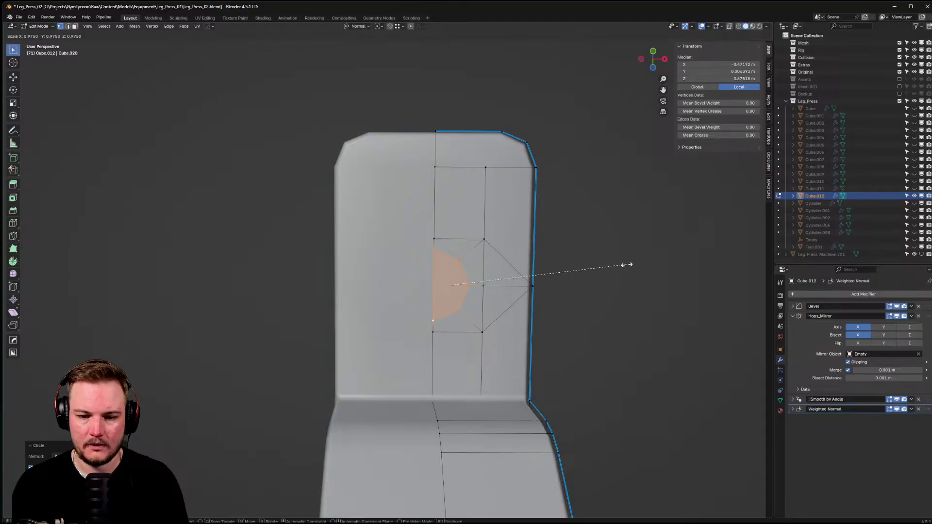
click(648, 262)
right_click(648, 261)
mouse_move(649, 261)
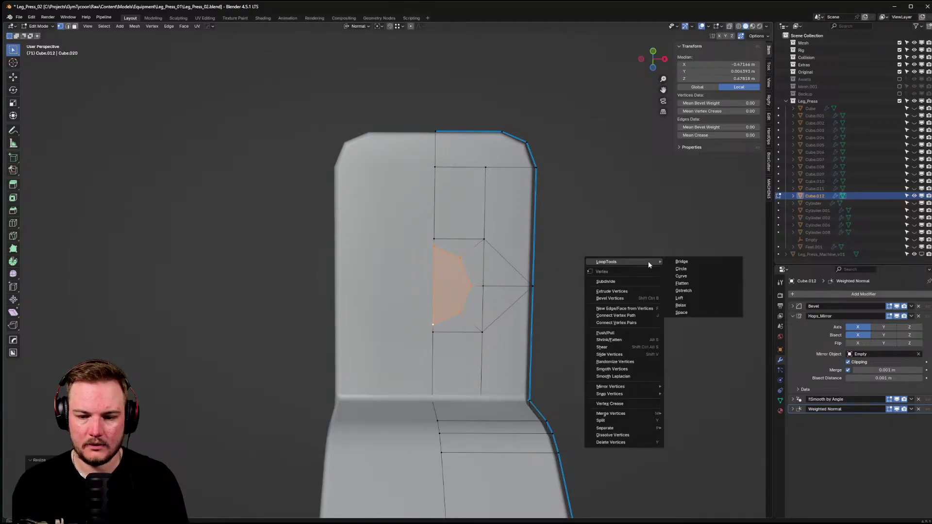
click(677, 272)
- Slide the upper corner vertex of the ring around the half circle diagonally inward, close to the half circle's outline
middle_drag(634, 270, 510, 252)
key(g)
click(559, 306)
key(Tab)
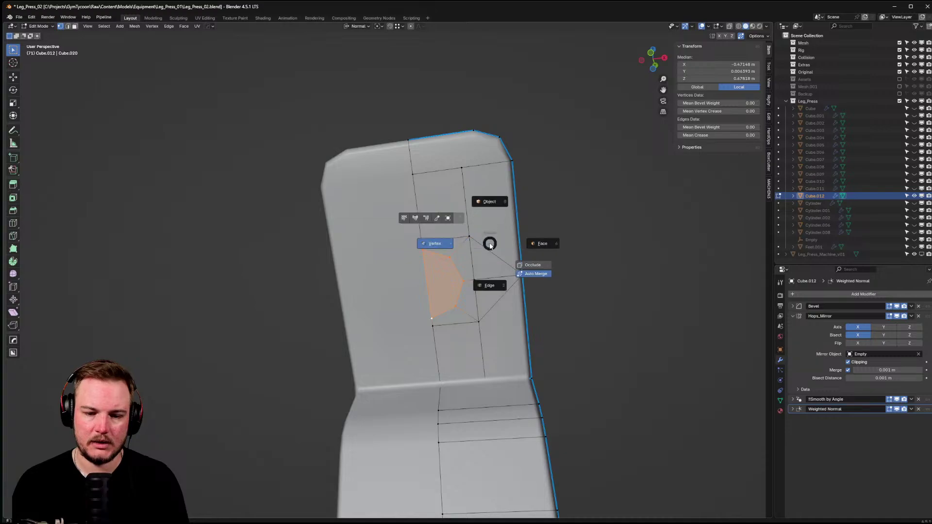
click(470, 237)
key(g)
key(g)
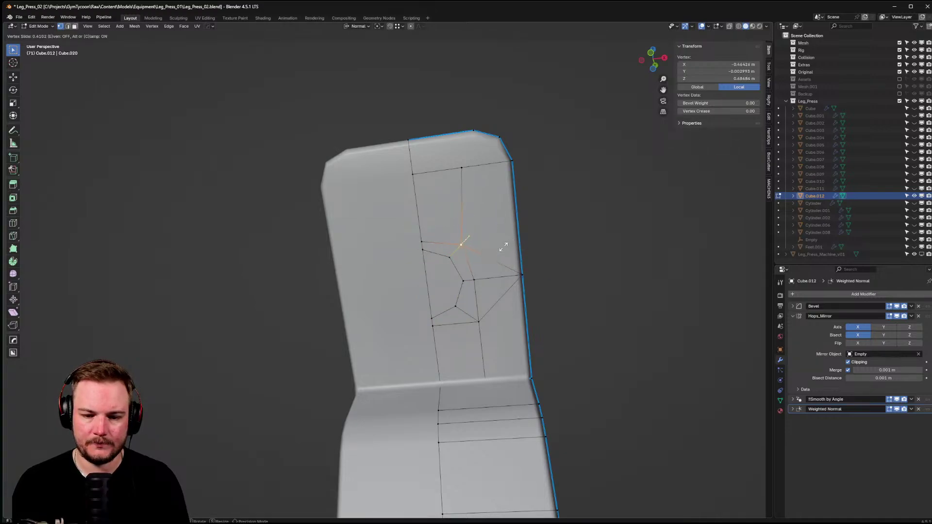
right_click(493, 250)
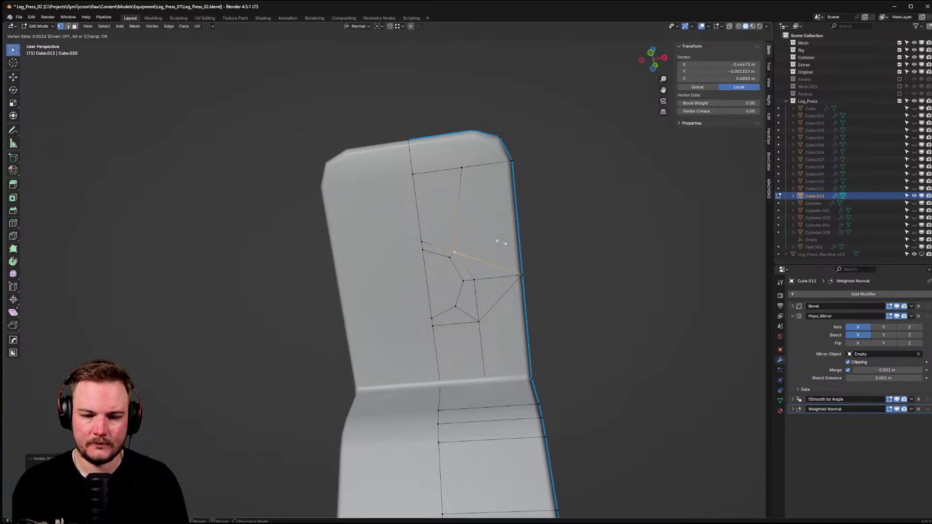
key(g)
key(g)
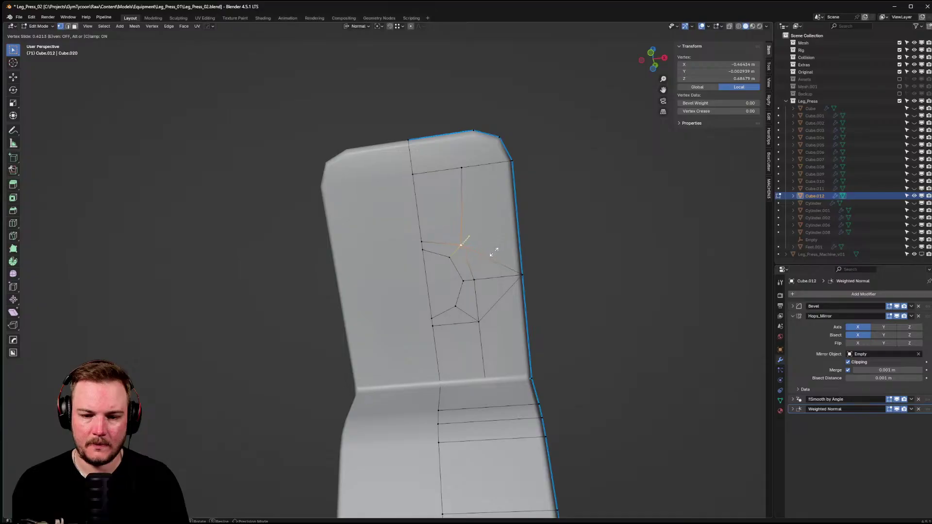
click(492, 255)
- Slide the centre-line vertex above the half circle slightly up along its edge
click(420, 241)
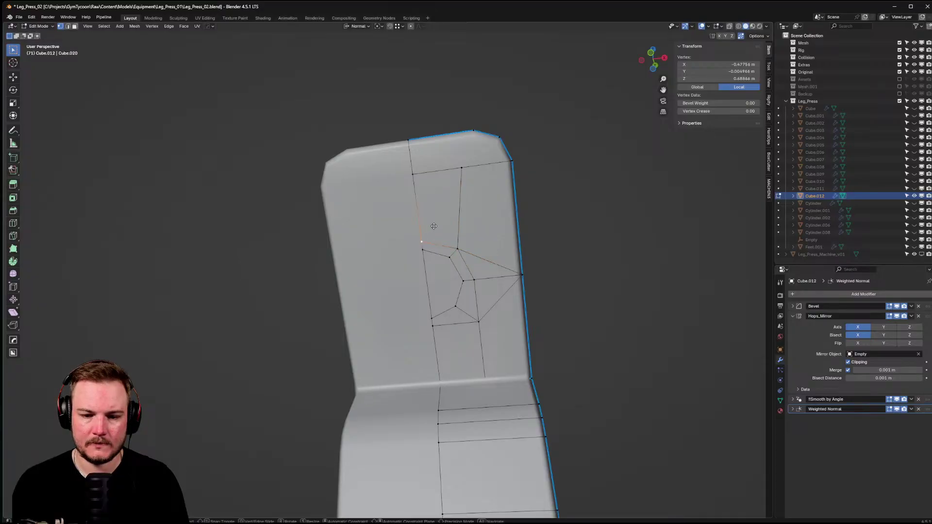
key(g)
key(g)
click(433, 224)
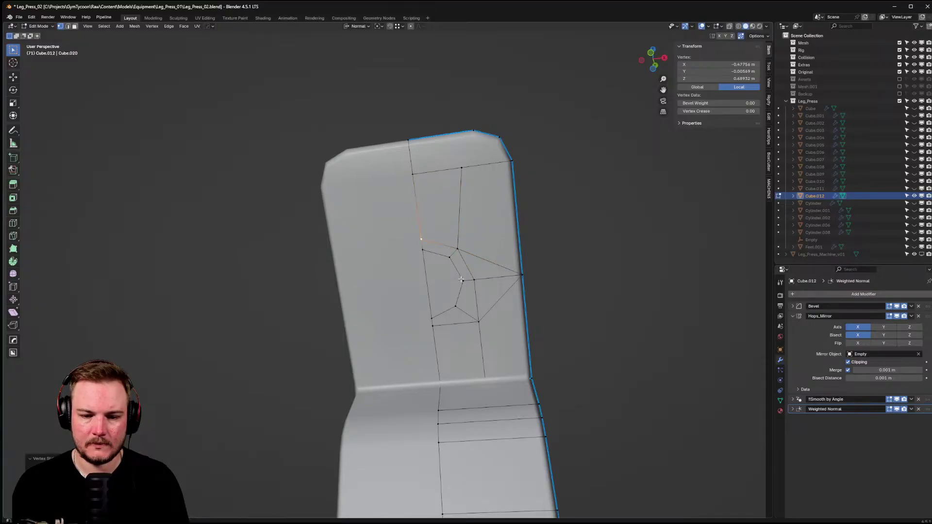
- Slide the ring's lower corner vertex in toward the half circle and its lower centre-line vertex slightly down
click(479, 322)
key(g)
key(g)
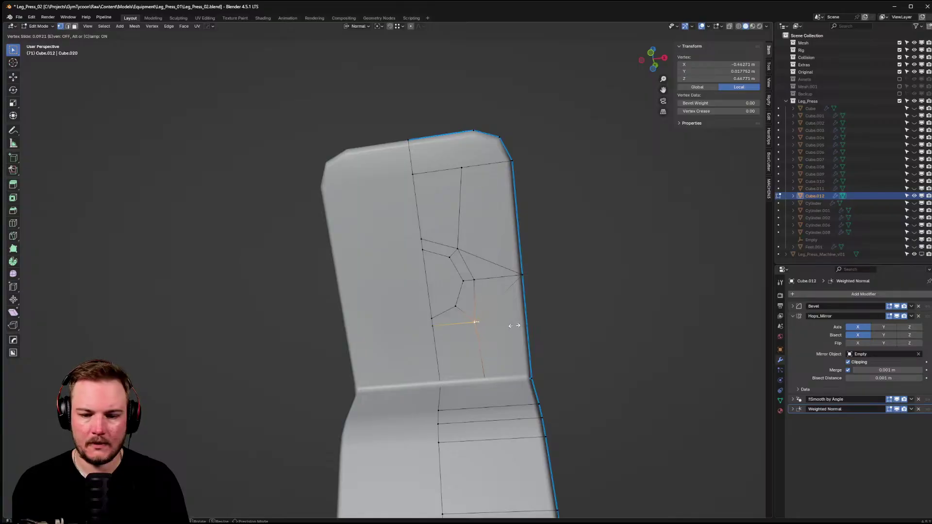
click(504, 320)
click(433, 327)
key(g)
key(g)
click(441, 332)
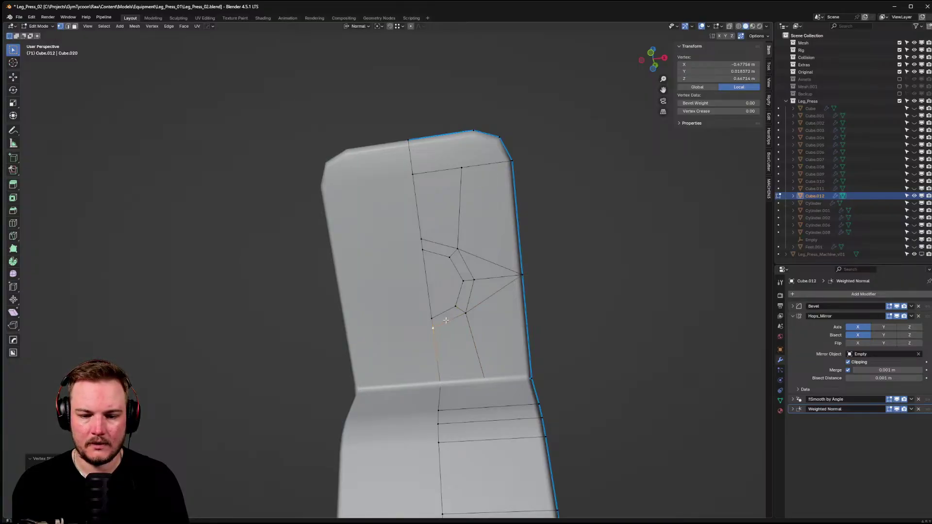
- Select the half circle's outline vertices and reapply LoopTools Circle
middle_drag(442, 332, 452, 273)
key(z)
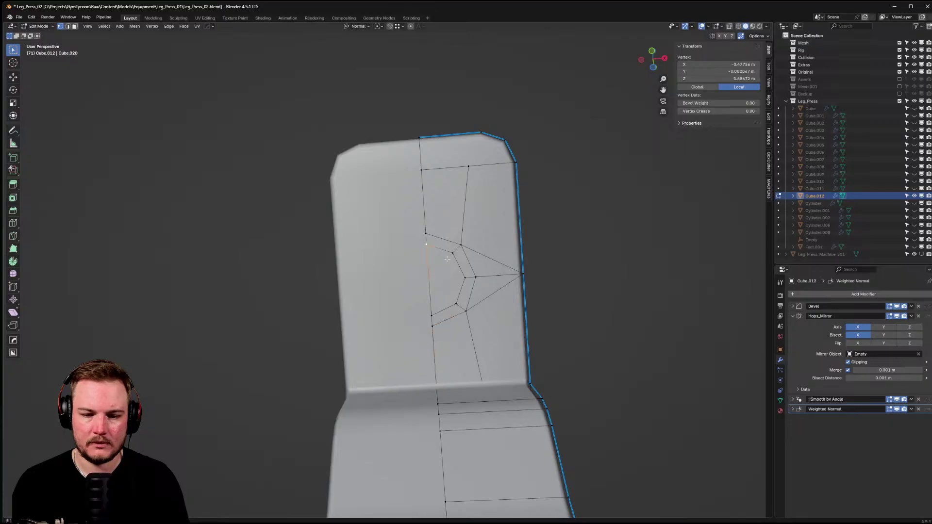
ctrl+click(455, 304)
right_click(510, 301)
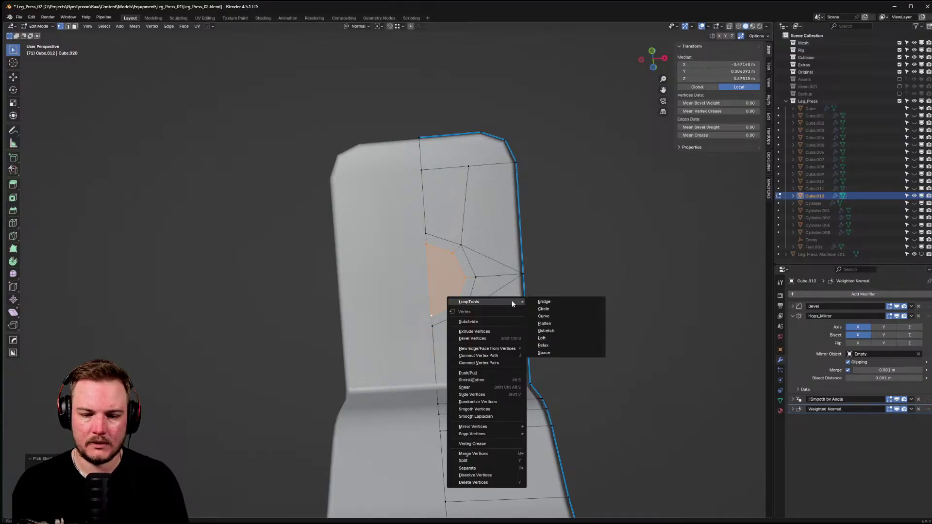
click(546, 310)
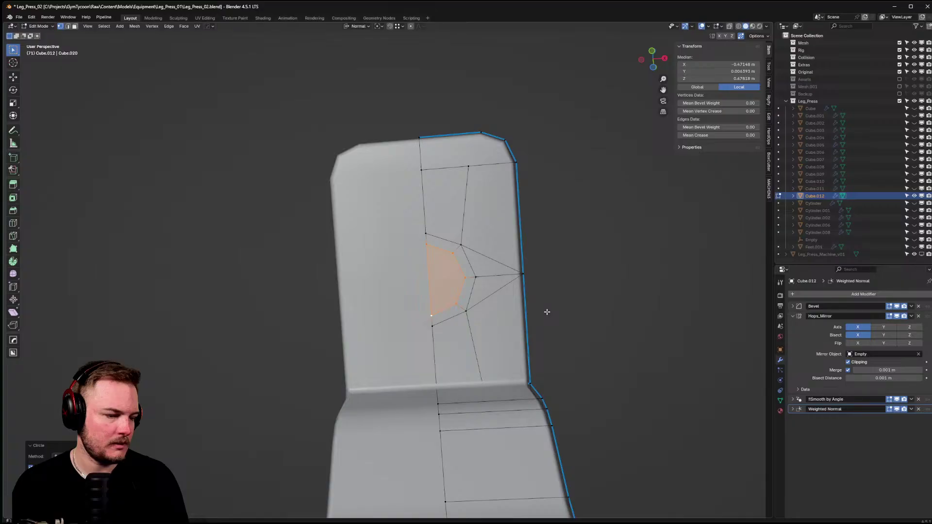
- Move the half circle out from the prong's face along its normal in two passes, about 0.006 m in total, forming a tapered collar
middle_drag(547, 302, 511, 303)
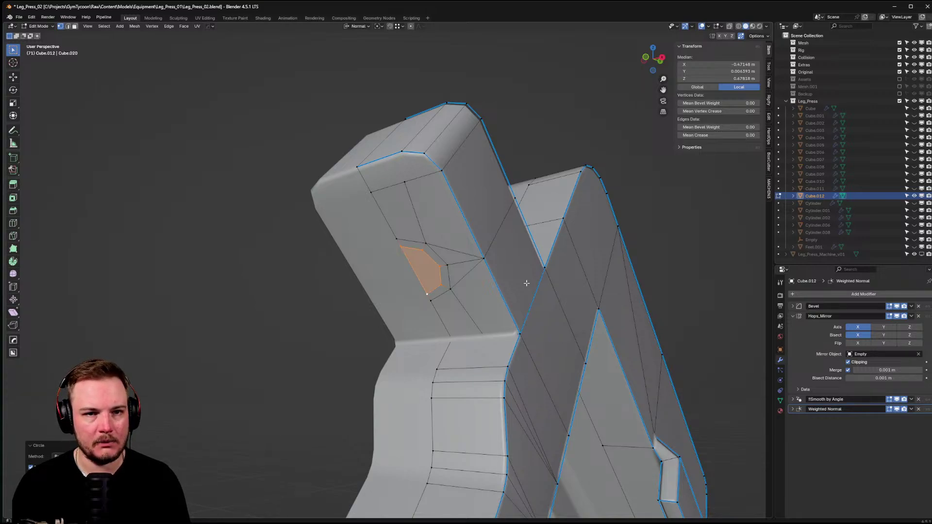
scroll(526, 283, up, 5)
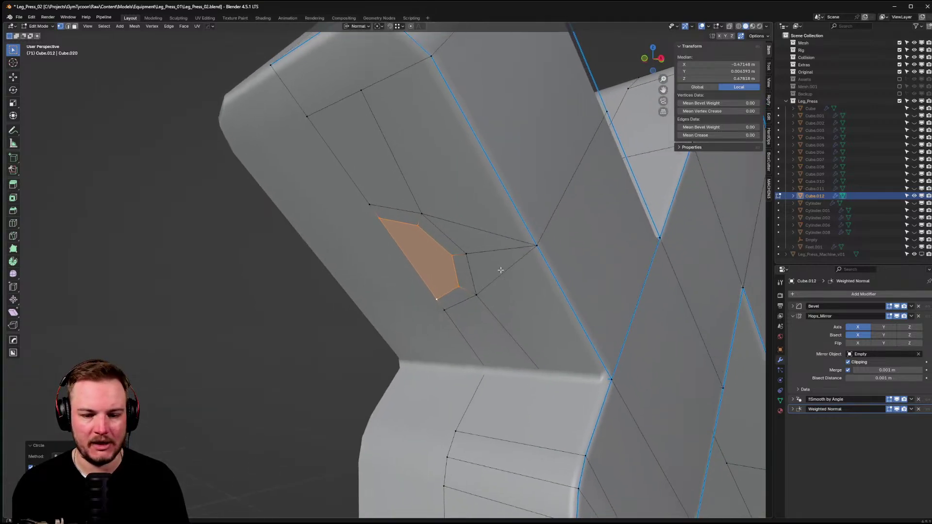
key(g)
key(z)
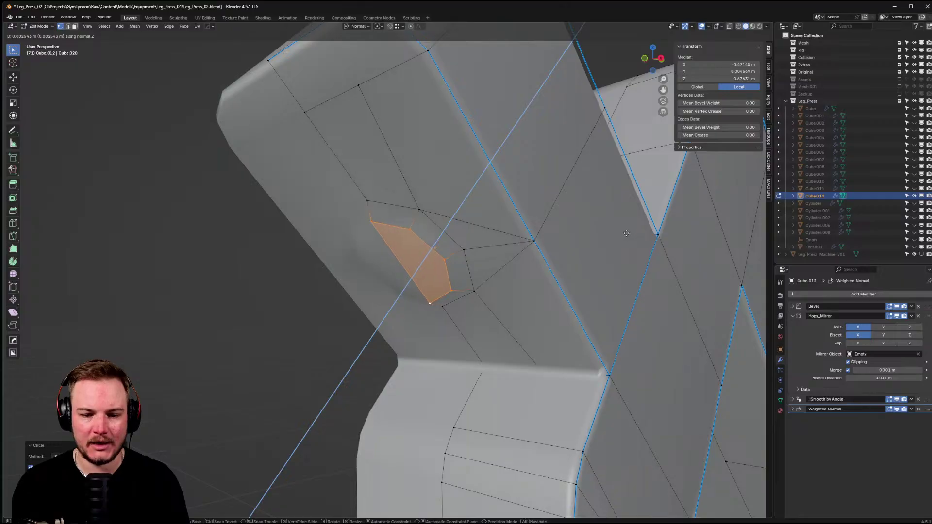
click(612, 237)
middle_drag(613, 237, 597, 243)
key(g)
key(z)
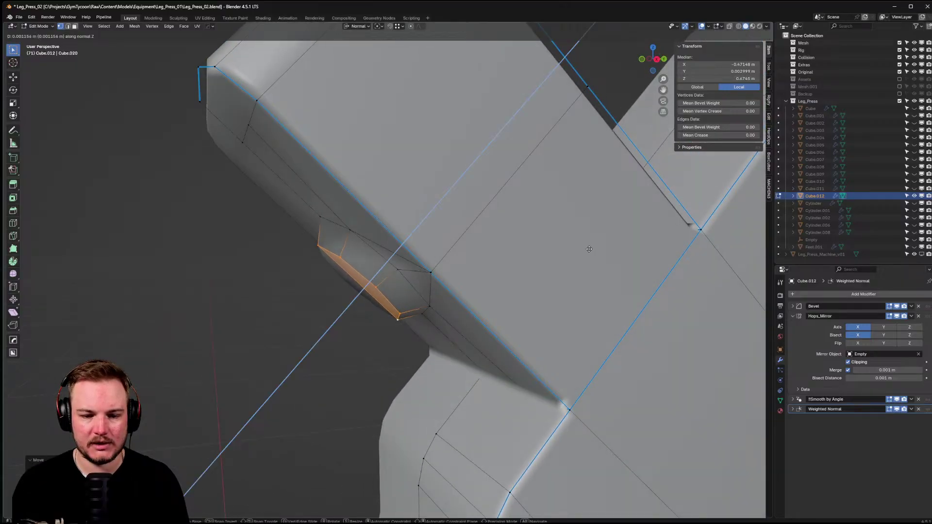
click(586, 251)
- Extrude the raised half-circle face along its normal by about 0.12 m to form a long round peg
scroll(586, 251, down, 5)
key(z)
middle_drag(457, 270, 482, 266)
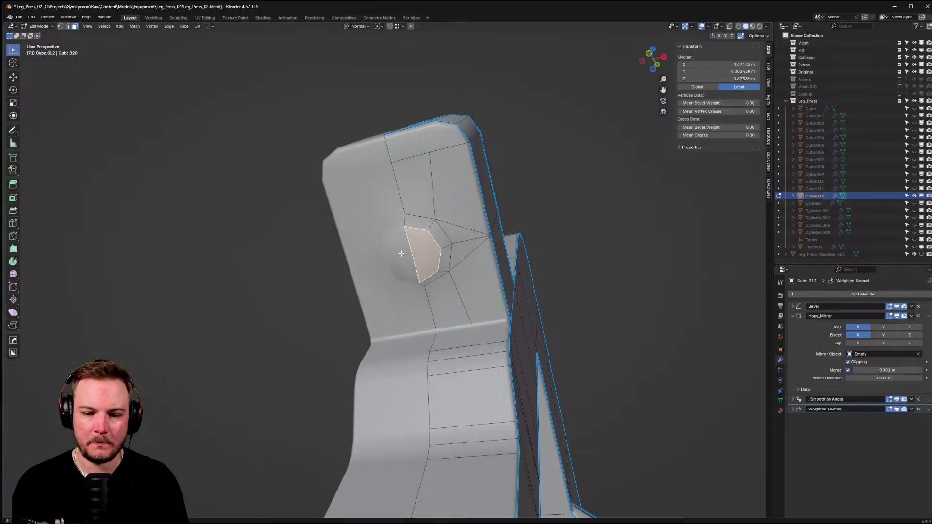
middle_drag(418, 252, 427, 272)
key(e)
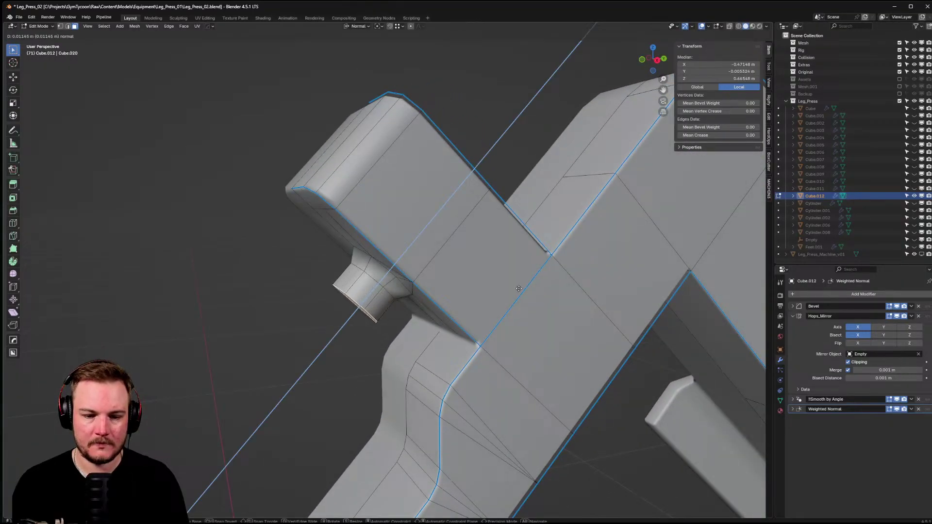
click(327, 454)
- Select the outer edges of the peg's free end and bevel them by about 0.003 m with one segment
scroll(327, 453, down, 4)
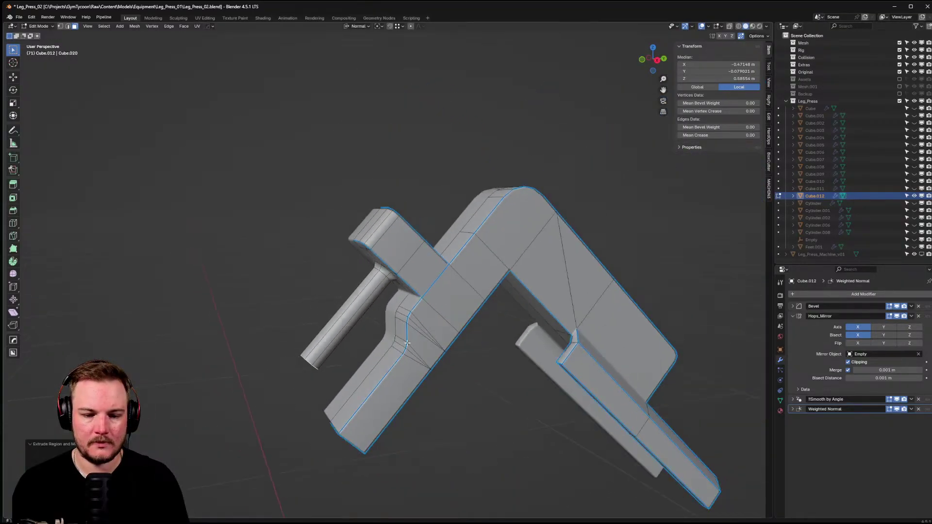
middle_drag(417, 335, 441, 319)
scroll(441, 319, up, 3)
shift+click(315, 370)
middle_drag(437, 333, 452, 298)
key(ctrl+b)
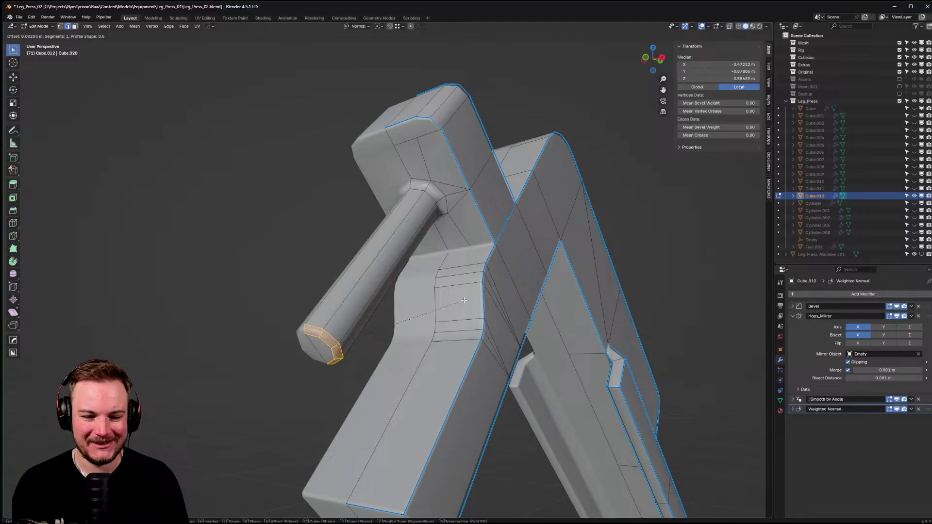
click(464, 300)
- Slide the spare vertices above and below the peg's collar along their edges into the prong face's outer corners, merging them
key(ctrl+Tab)
click(387, 279)
middle_drag(386, 278, 422, 339)
key(Tab)
click(394, 233)
key(shift+v)
click(418, 231)
key(g)
right_click(396, 367)
- Select the collar vertices on the outer side of the peg's base, and return to object mode
key(ctrl+Tab)
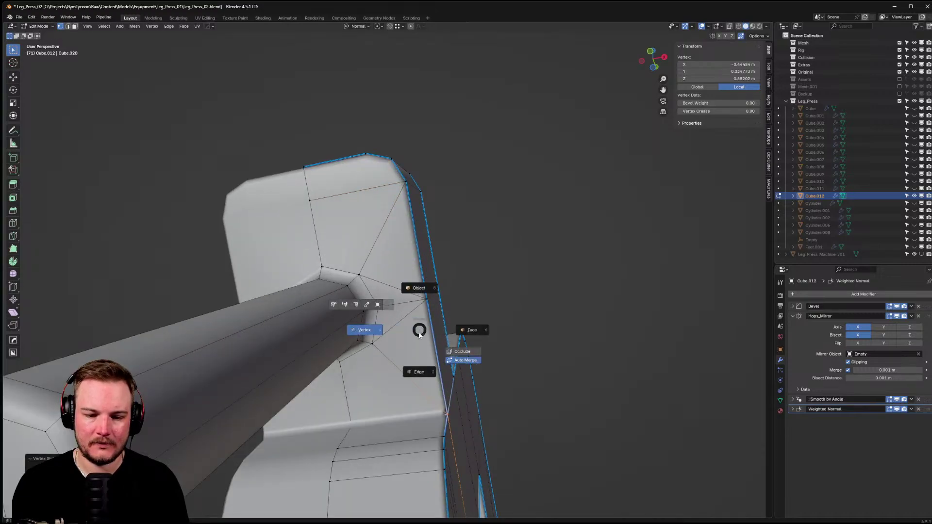
click(395, 291)
middle_drag(394, 295, 392, 262)
key(ctrl+Tab)
click(374, 264)
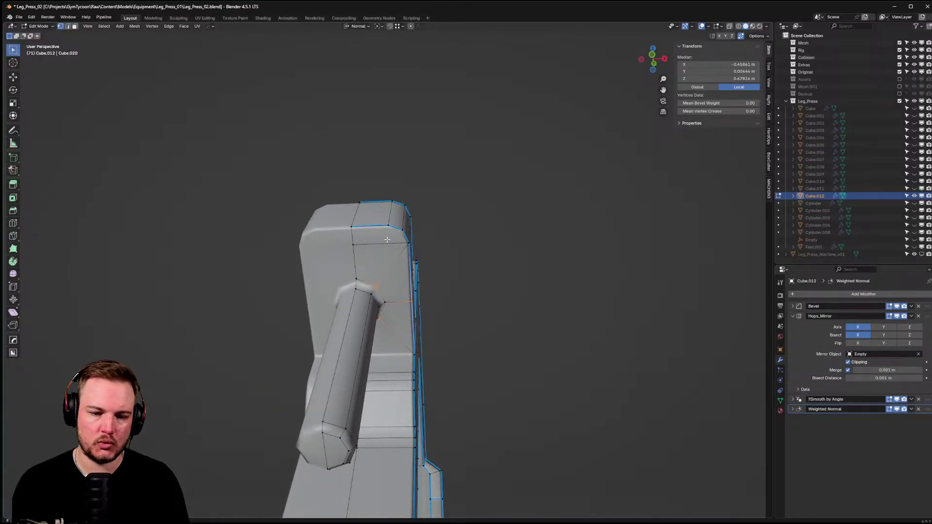
key(Tab)
middle_drag(401, 249, 504, 235)
click(391, 257)
- Leave local view to bring back the whole machine, and select the central bracket
scroll(424, 266, down, 3)
scroll(400, 253, up, 4)
middle_drag(496, 217, 452, 218)
key(KP_Divide)
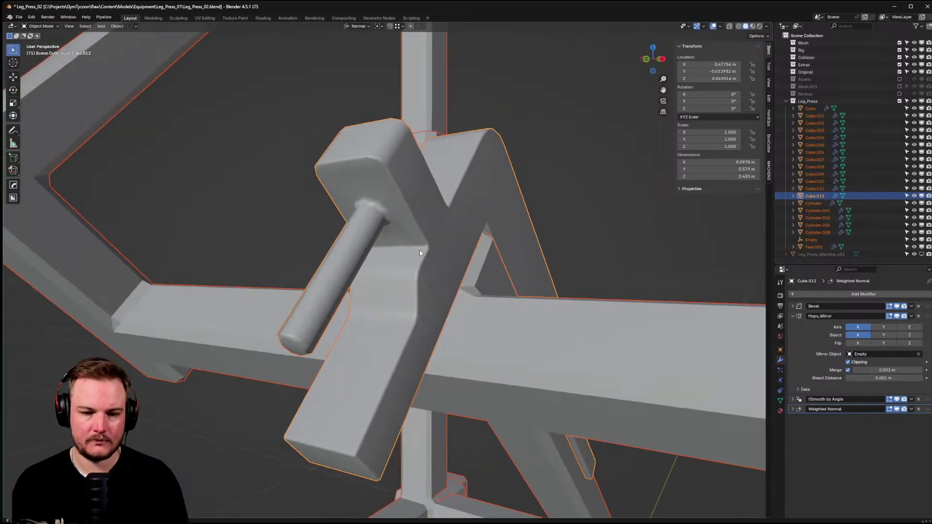
scroll(421, 254, down, 12)
scroll(400, 273, up, 12)
middle_drag(404, 264, 407, 247)
click(406, 244)
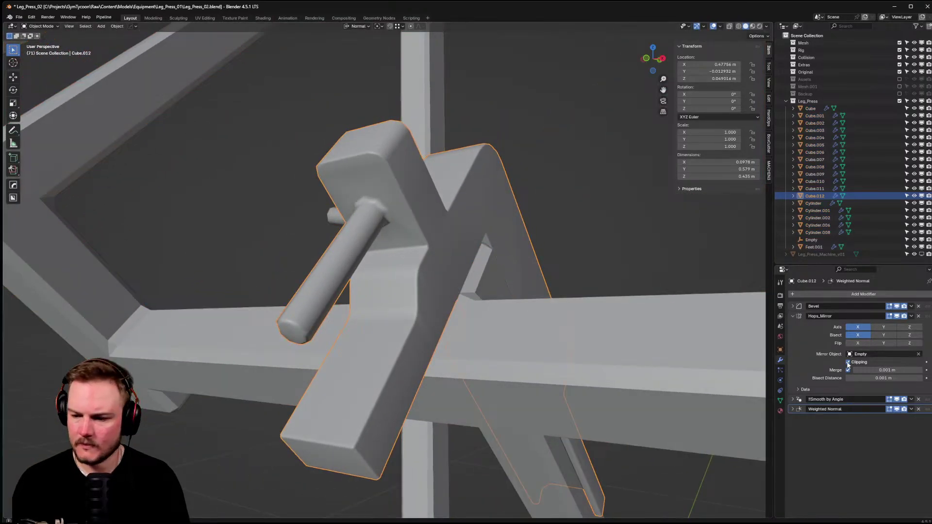
- Collapse the mirror modifier's settings, and examine the bracket's mesh in edit mode and its Bevel modifier settings
click(792, 316)
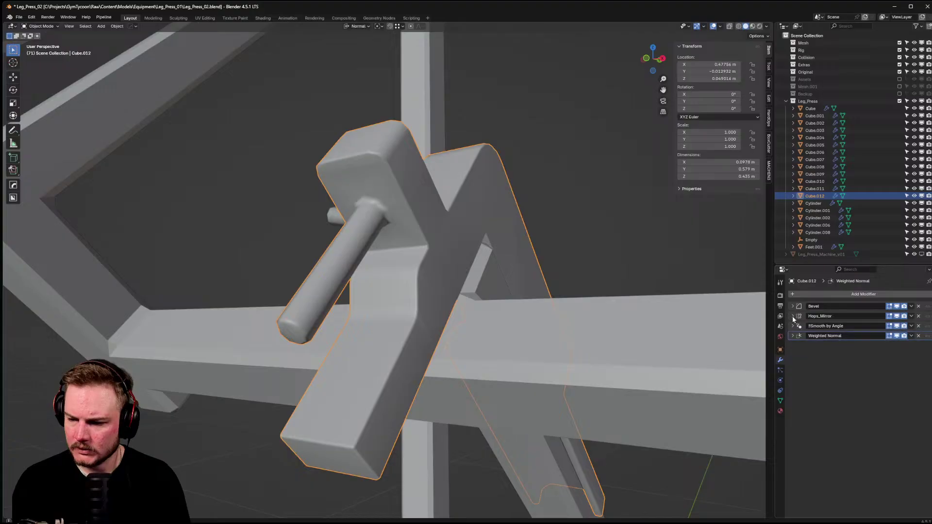
key(Tab)
click(396, 220)
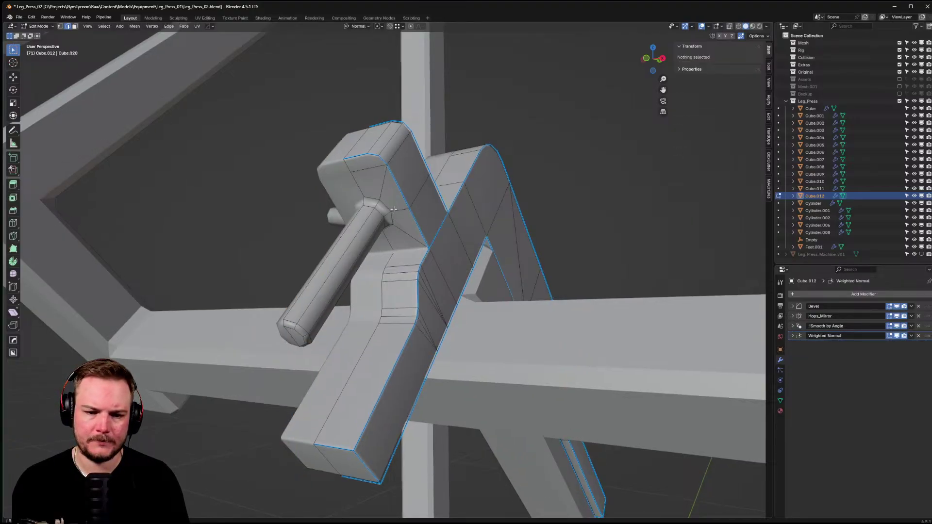
scroll(393, 238, up, 3)
key(Tab)
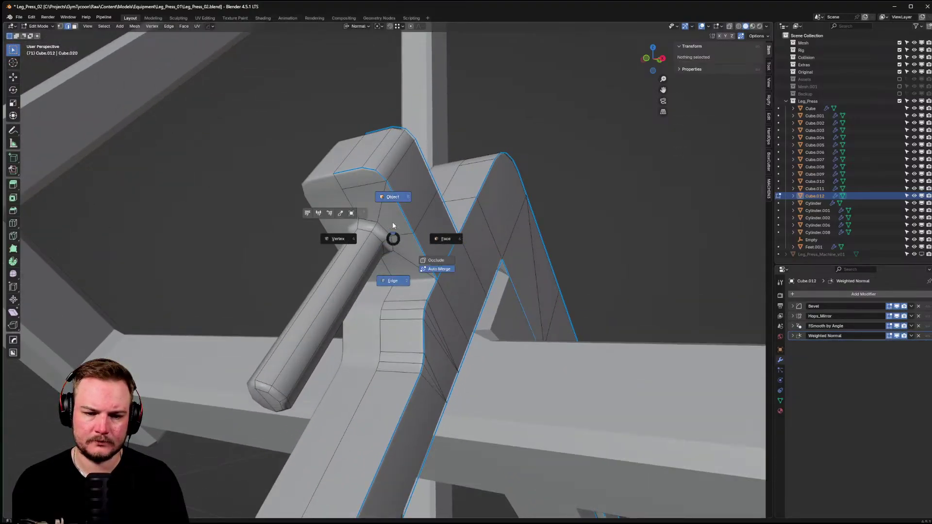
click(394, 225)
click(788, 306)
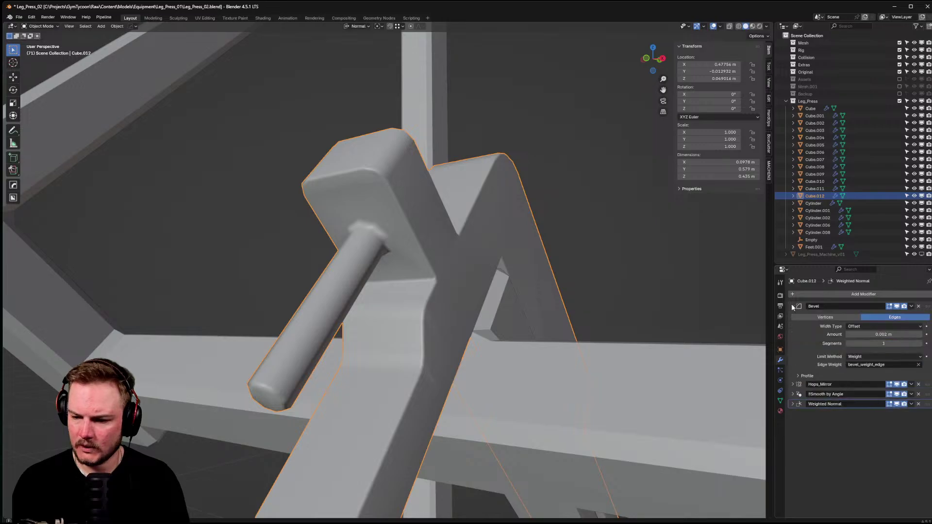
click(788, 307)
- Turn off the viewport display of the bracket's Bevel modifier
scroll(523, 282, down, 5)
scroll(521, 300, down, 6)
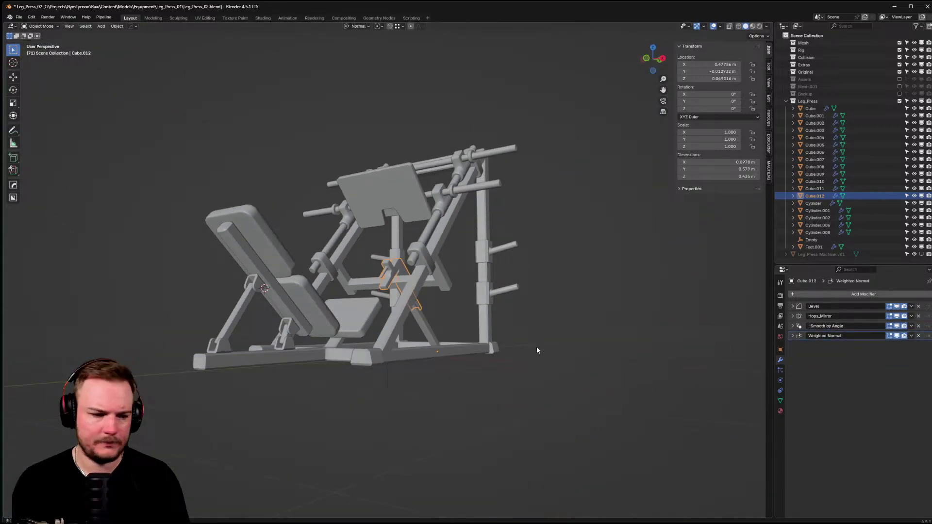
middle_drag(478, 325, 460, 331)
scroll(422, 315, up, 5)
middle_drag(415, 312, 365, 333)
scroll(398, 331, up, 4)
scroll(364, 333, up, 3)
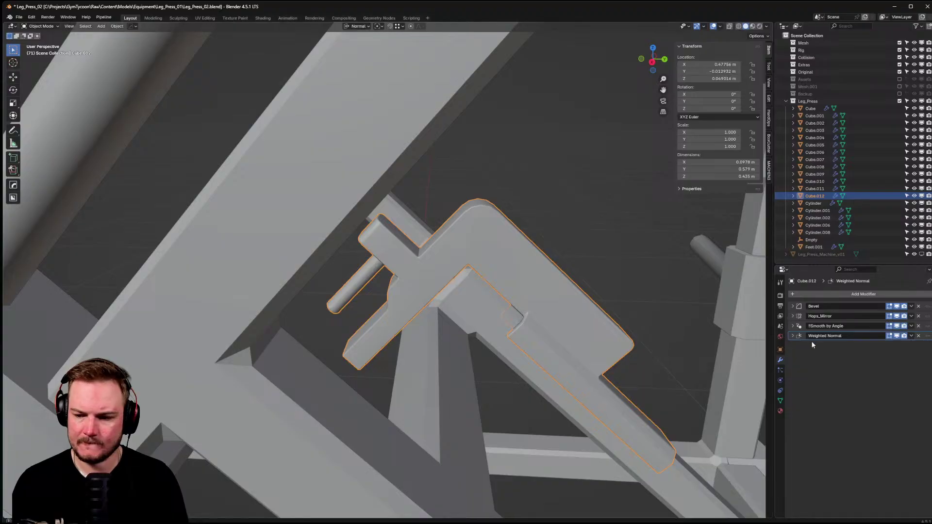
click(897, 307)
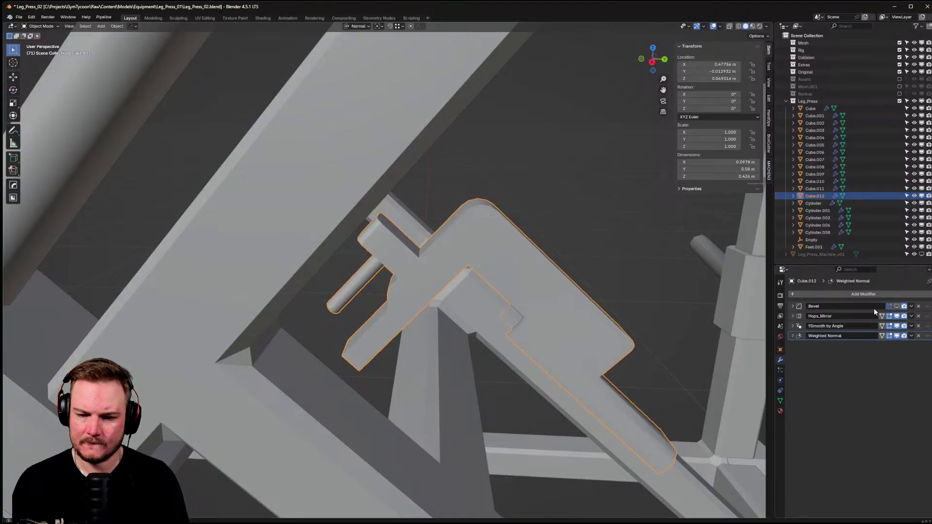
- Inspect the unbevelled bracket's shading and turn off the viewport display of its Weighted Normal modifier
scroll(436, 291, down, 5)
middle_drag(437, 292, 466, 276)
scroll(407, 291, up, 6)
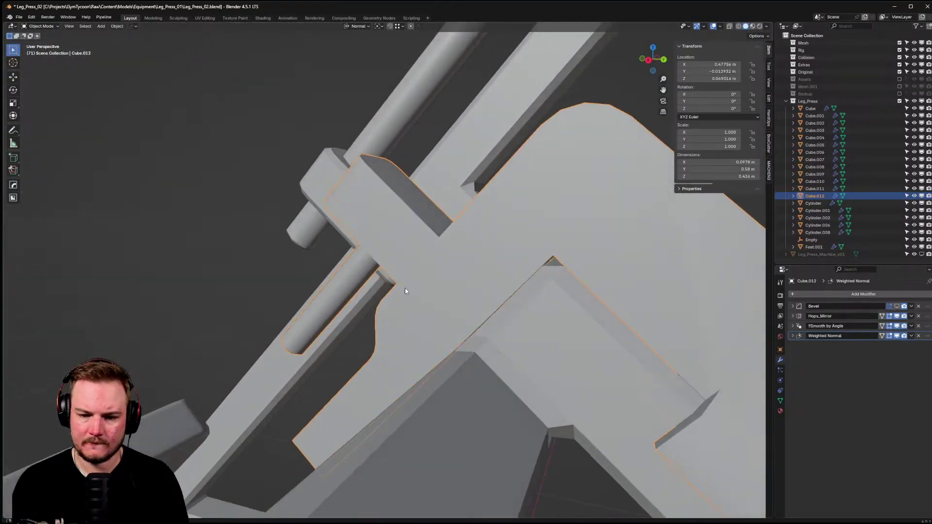
scroll(564, 311, down, 4)
scroll(440, 293, up, 5)
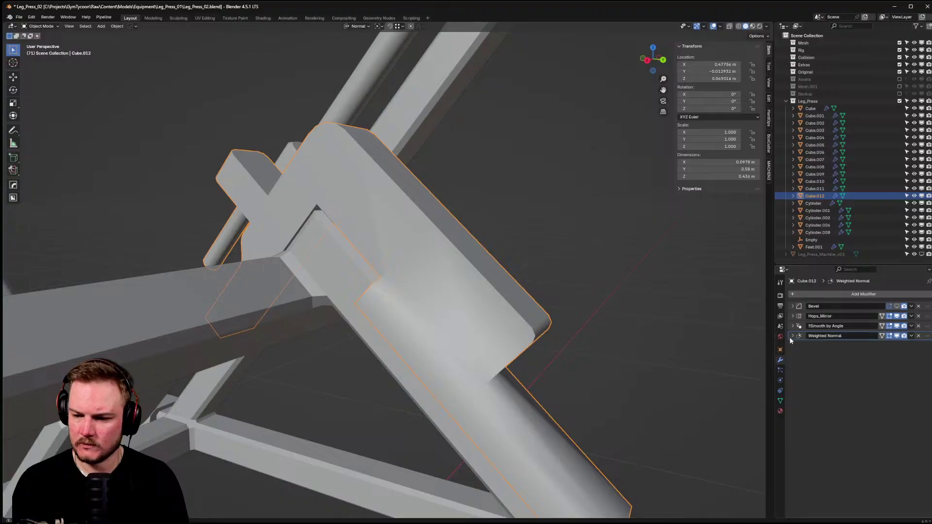
click(896, 335)
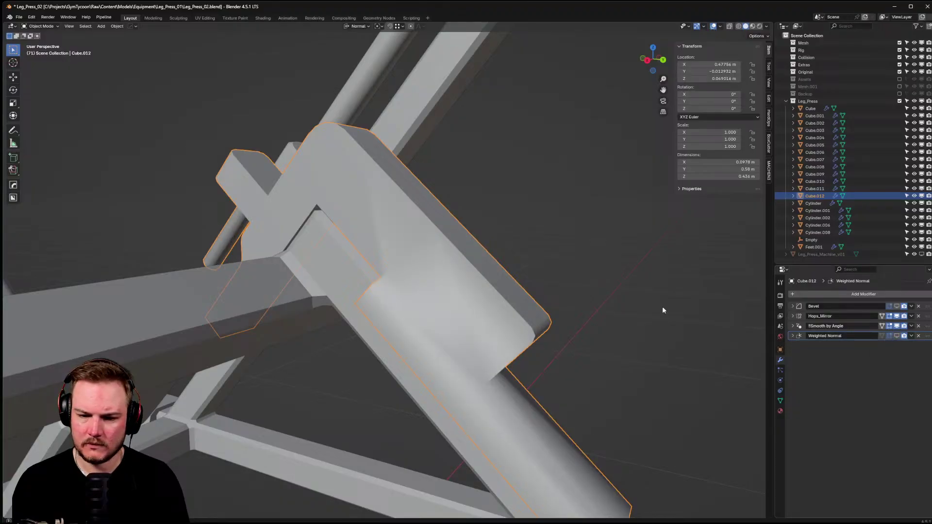
right_click(373, 241)
key(q)
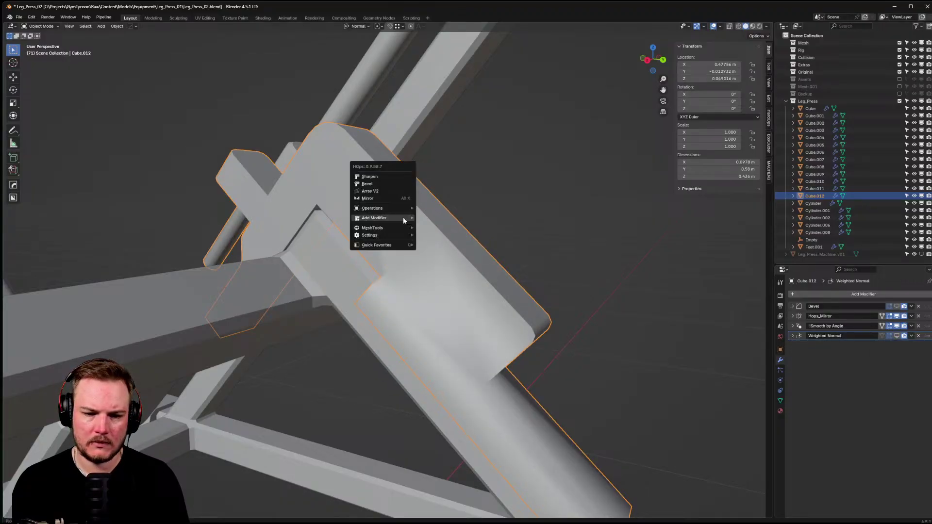
click(397, 183)
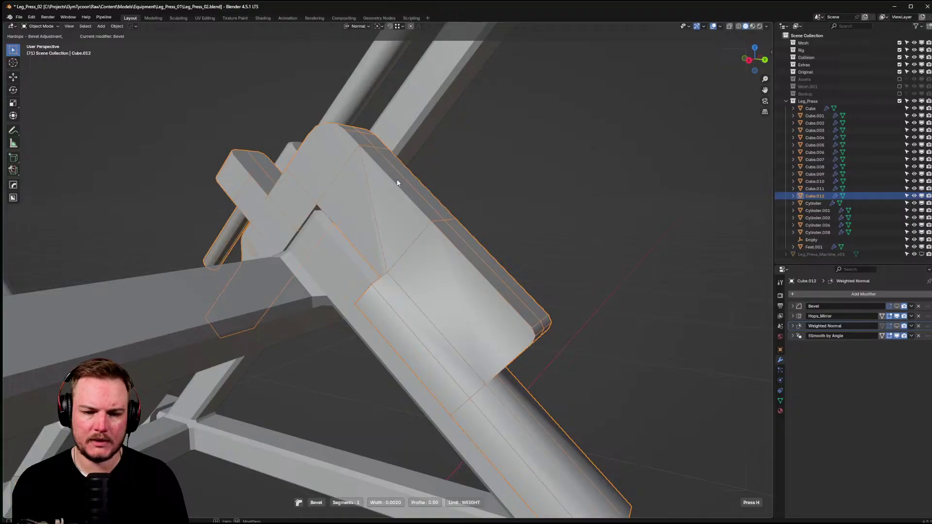
click(397, 183)
key(n)
- Sharpen the central bracket with HardOps and set its Smooth by Angle modifier to 30°
key(q)
click(385, 185)
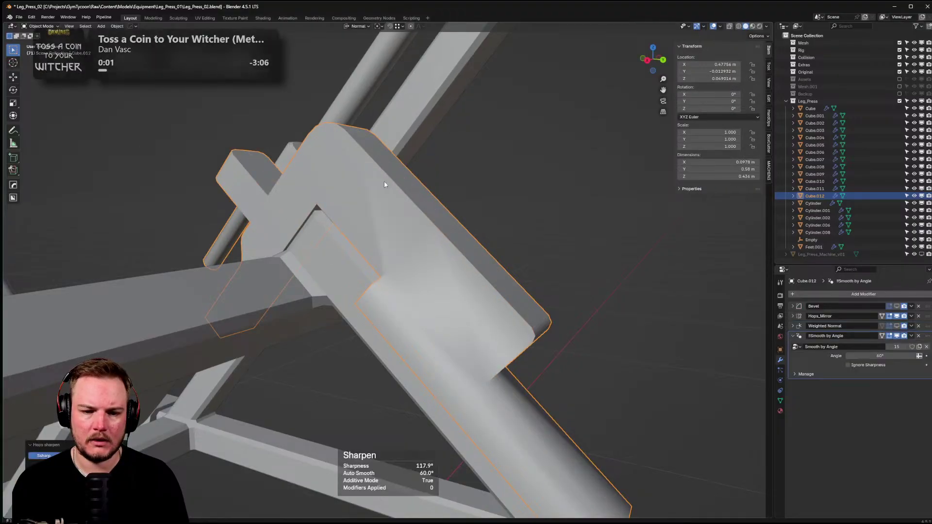
click(903, 357)
text(30)
key(Return)
mouse_move(431, 327)
middle_down()
mouse_move(518, 337)
mouse_move(409, 316)
mouse_move(513, 276)
middle_up()
scroll(459, 311, up, 3)
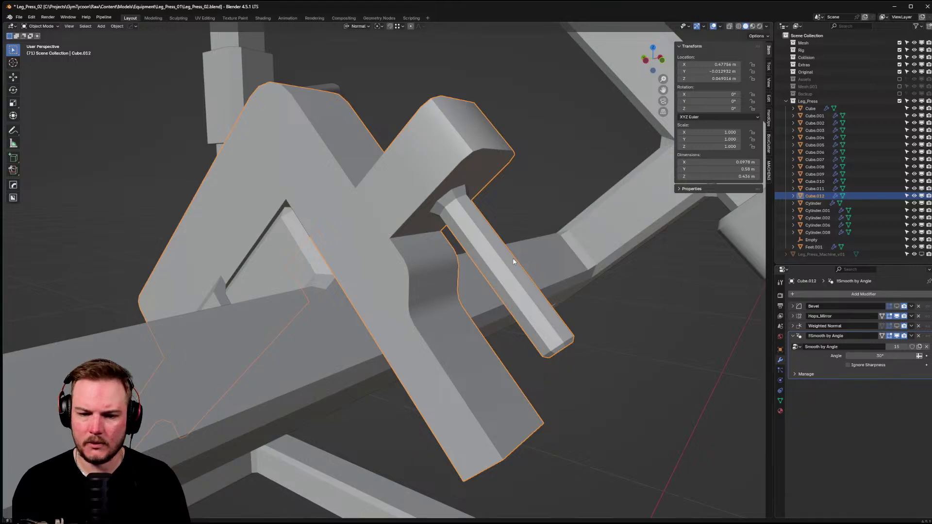
middle_drag(494, 261, 481, 243)
- Select all bracket edges with a similar bevel weight, mark them sharp and set their bevel weight to 0
key(Tab)
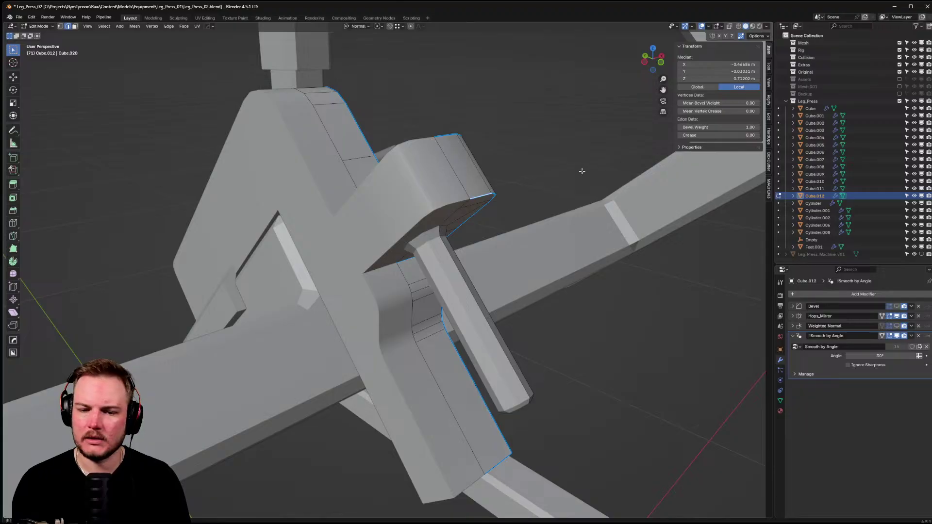
click(109, 28)
mouse_move(124, 136)
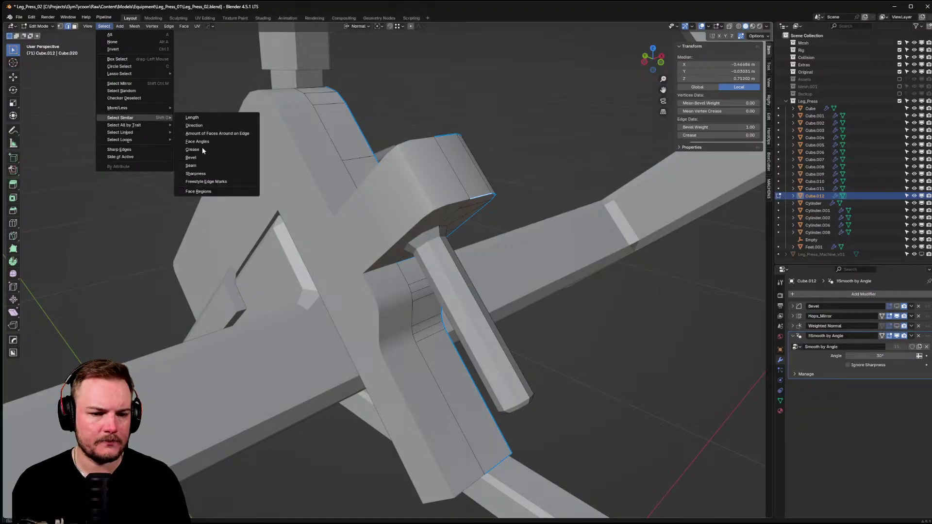
click(202, 149)
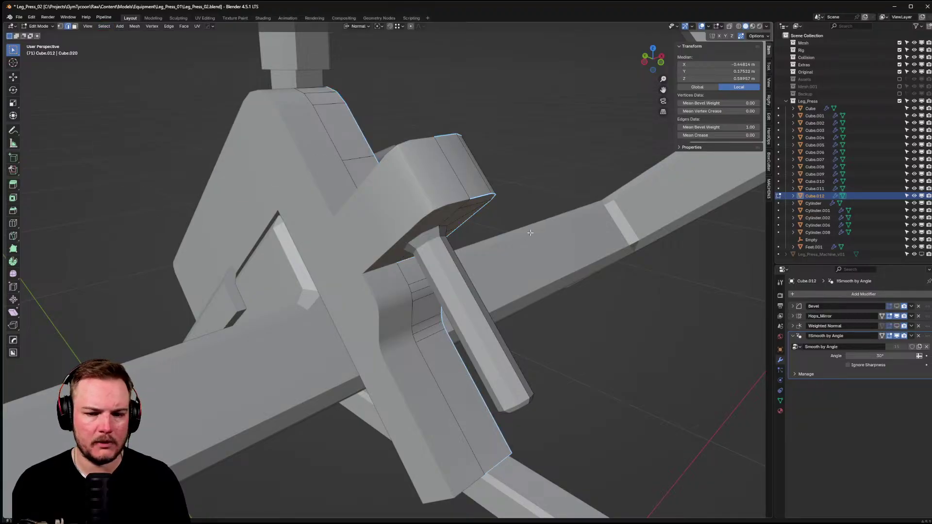
key(ctrl+e)
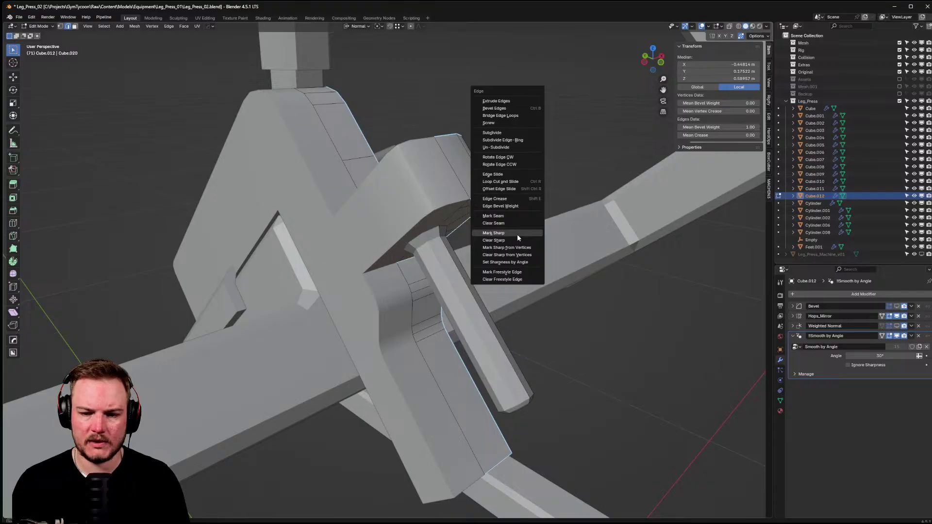
click(517, 234)
key(Escape)
middle_drag(426, 156, 359, 172)
- Mark the edge loop where the peg meets the bracket's prong as sharp
key(Tab)
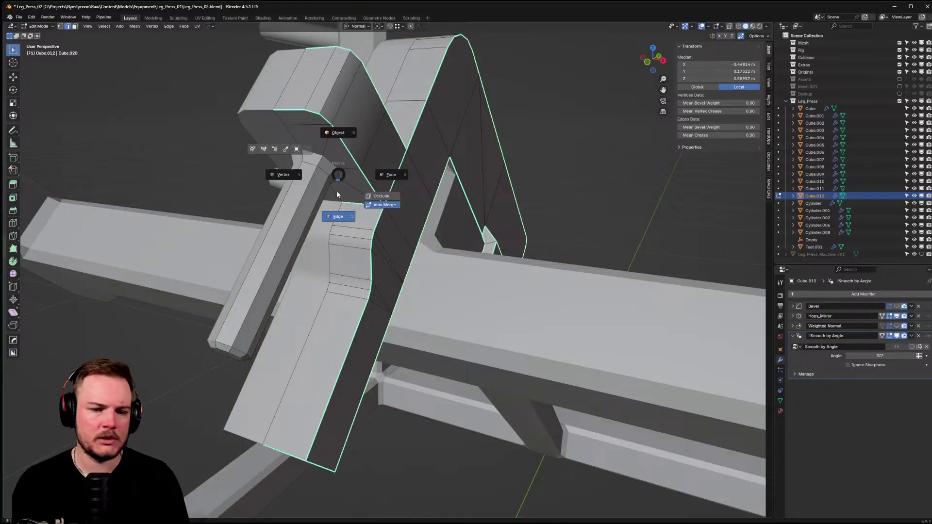
click(330, 189)
middle_drag(329, 160, 338, 126)
click(334, 120)
key(ctrl+e)
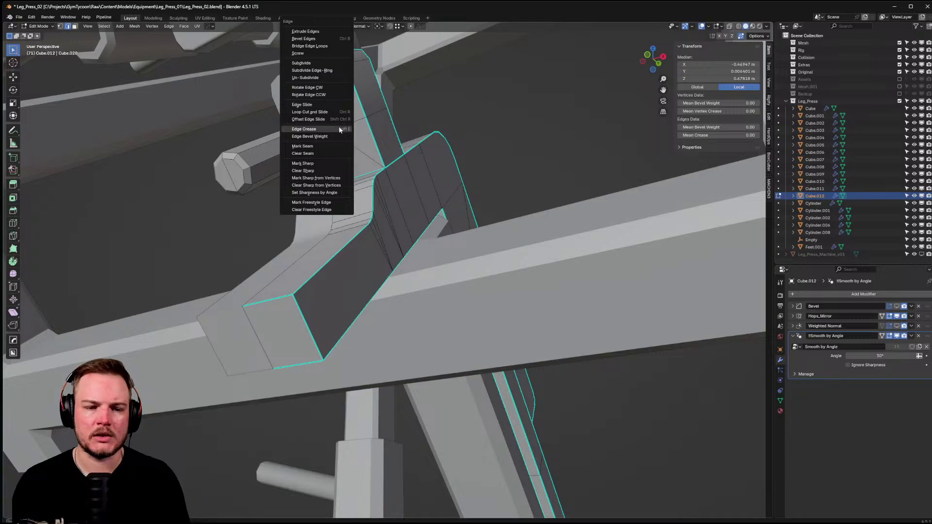
click(303, 164)
middle_drag(332, 168, 461, 176)
- Return to object mode and set the bracket's Smooth by Angle angle to 180°
key(Tab)
click(378, 153)
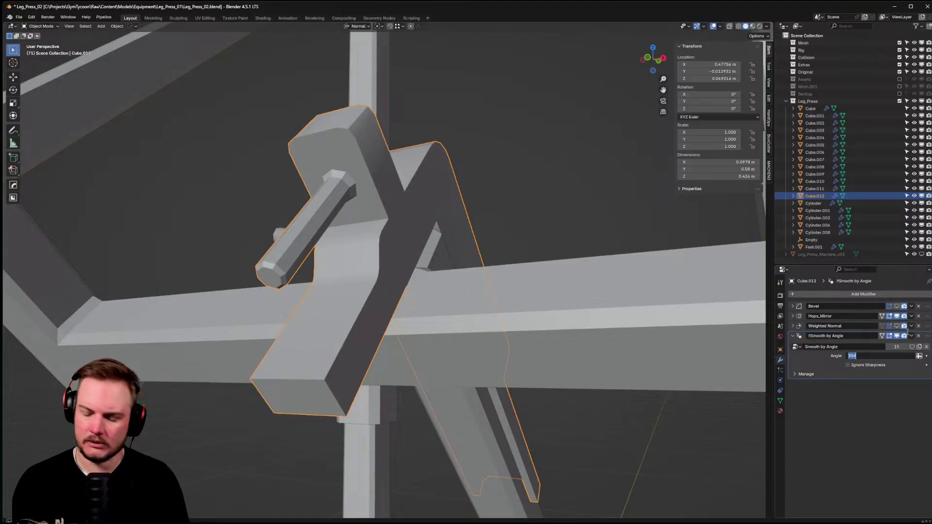
key(Return)
middle_drag(311, 208, 428, 204)
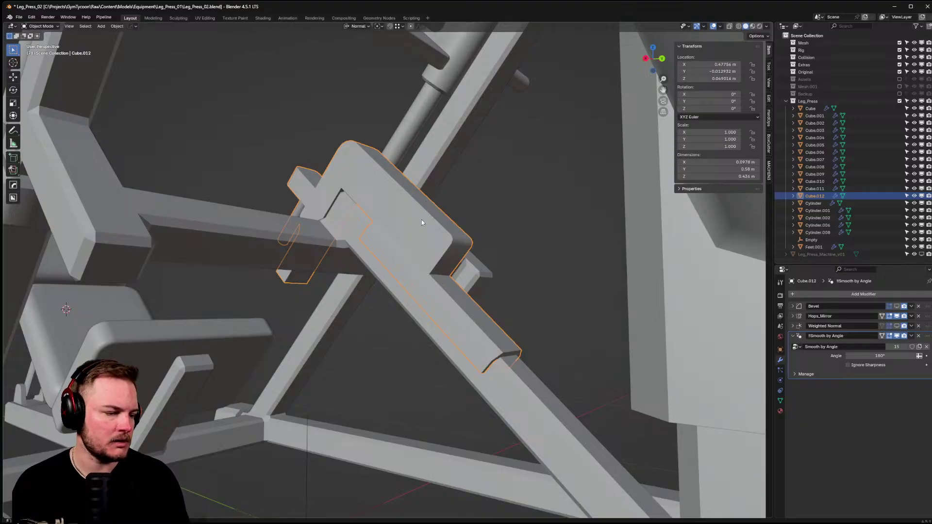
- Bevel the corner edge at the end of the bracket's lower leg by about 0.012 m with 4 segments
middle_drag(413, 225, 360, 249)
key(Tab)
click(442, 247)
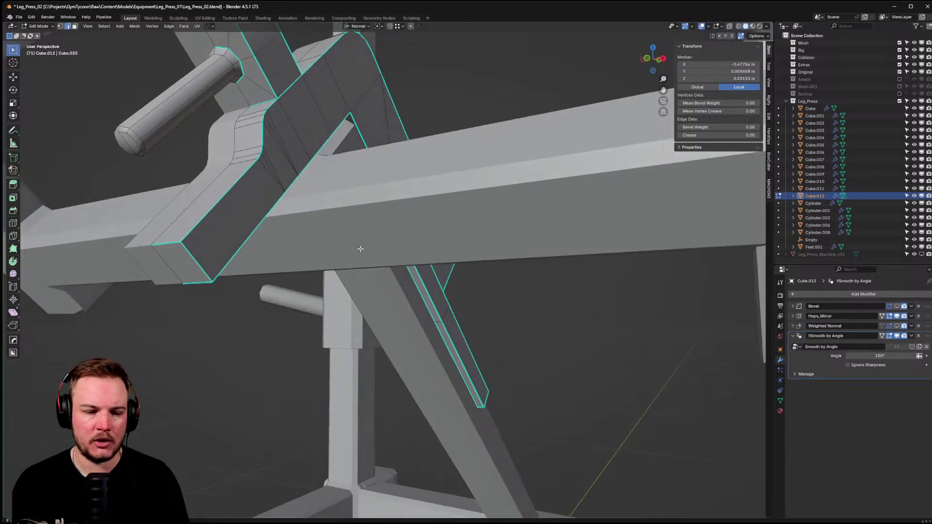
middle_drag(292, 249, 317, 236)
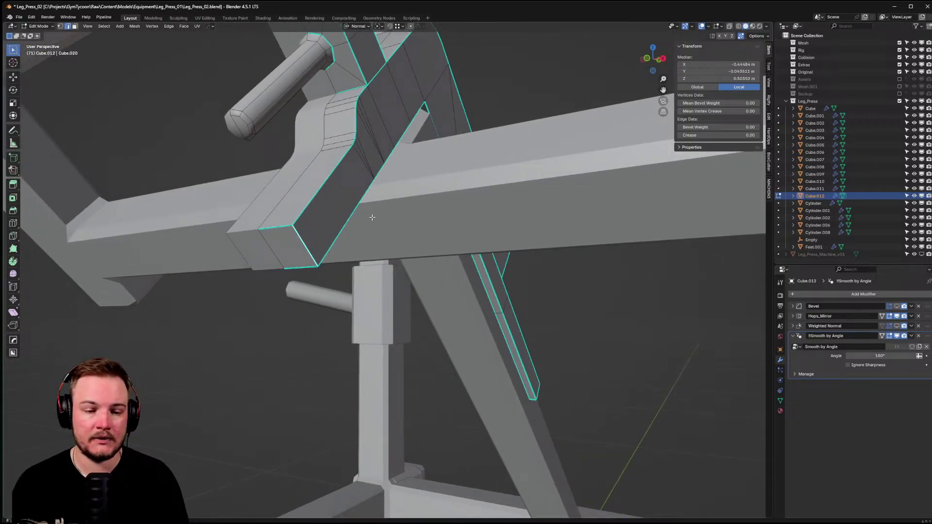
middle_drag(371, 218, 397, 221)
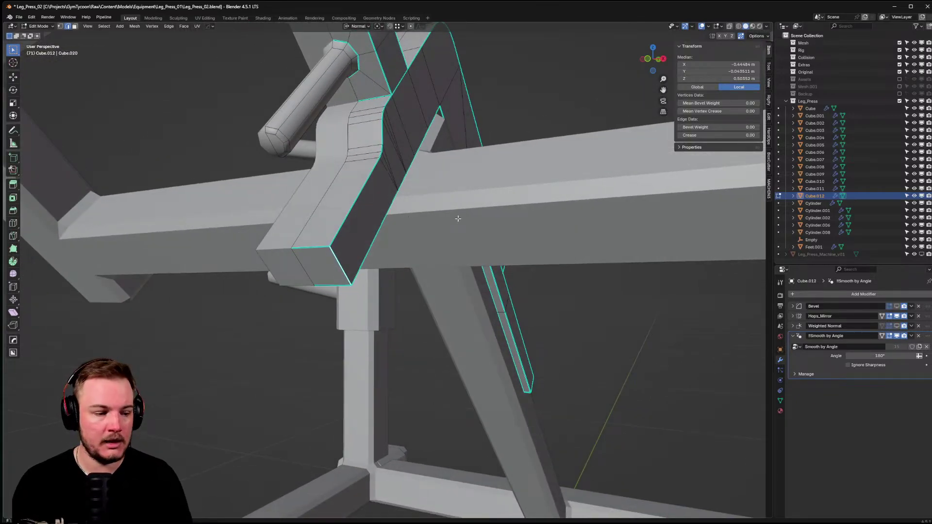
key(ctrl+b)
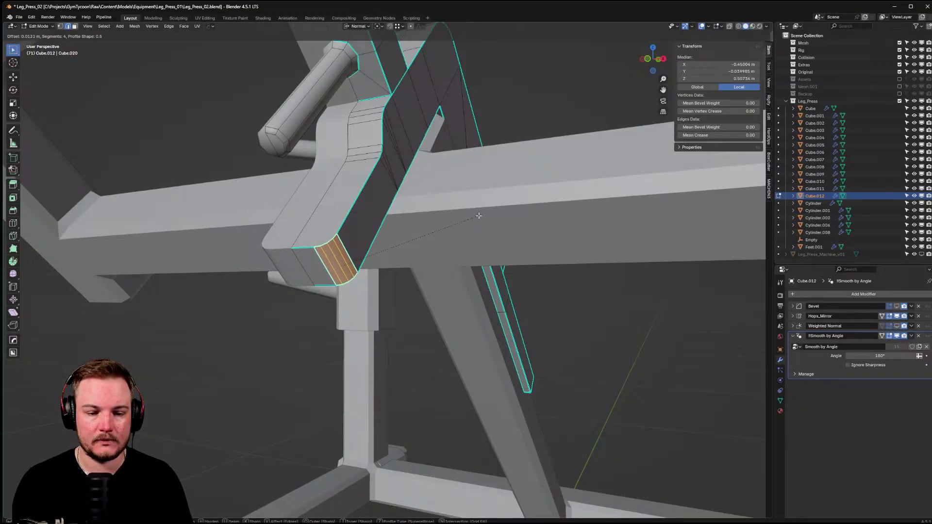
click(480, 216)
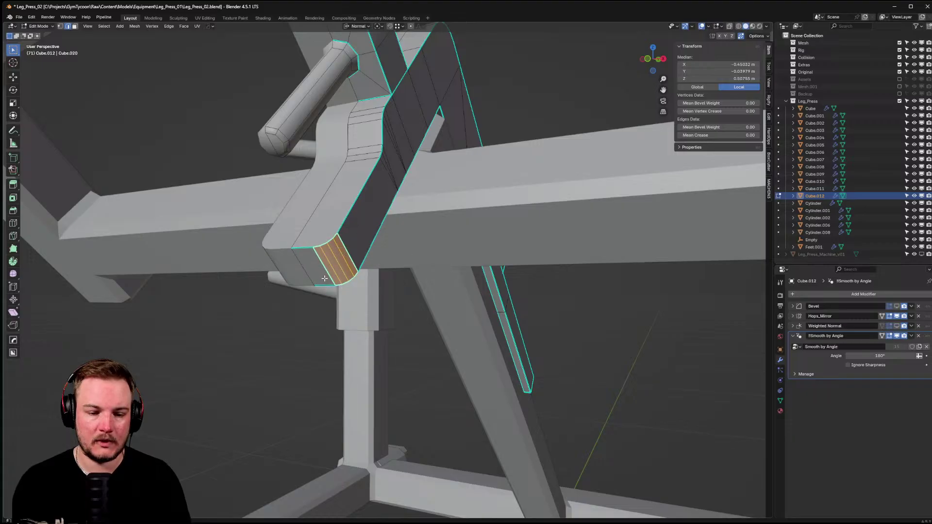
- Clear the sharp marking on the rounded corner's edge at the leg's end and return to object mode
click(335, 266)
key(ctrl+e)
click(343, 260)
key(Tab)
click(345, 224)
- Inspect the bracket's rounded leg end and shading from several sides in object and edit mode
scroll(362, 263, down, 6)
middle_drag(362, 263, 352, 302)
scroll(404, 222, up, 5)
key(Tab)
click(413, 213)
mouse_move(413, 213)
middle_down()
mouse_move(330, 241)
mouse_move(343, 208)
mouse_move(370, 214)
mouse_move(418, 197)
middle_up()
middle_drag(506, 179, 243, 195)
key(Tab)
click(409, 213)
scroll(188, 289, down, 5)
scroll(328, 250, up, 5)
key(Tab)
scroll(444, 245, up, 4)
- Cut an edge loop around the middle of the peg and bevel it with 1 segment into a wide band
key(Tab)
click(459, 267)
key(ctrl+r)
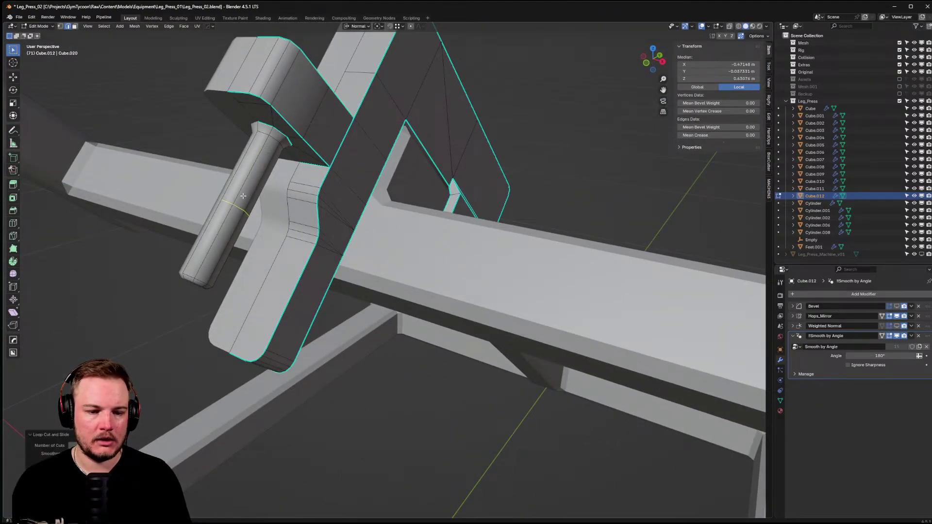
key(ctrl+b)
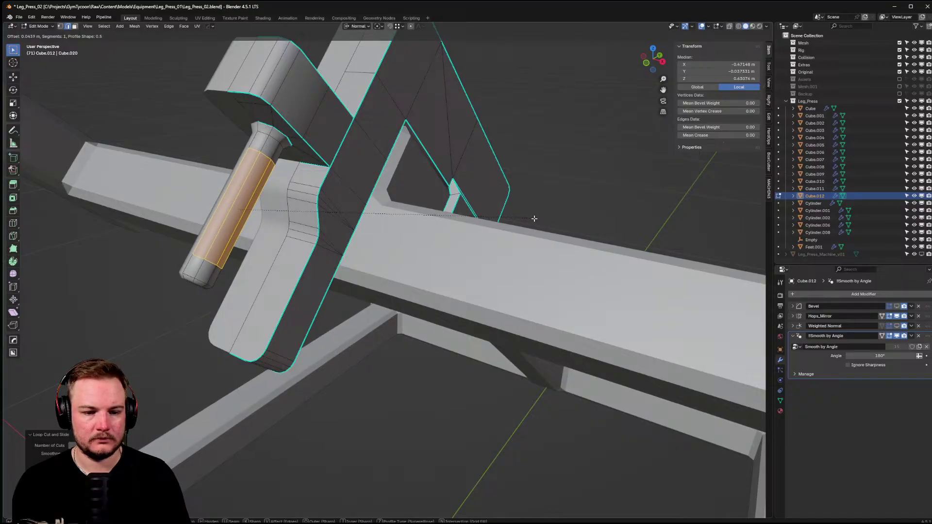
click(534, 218)
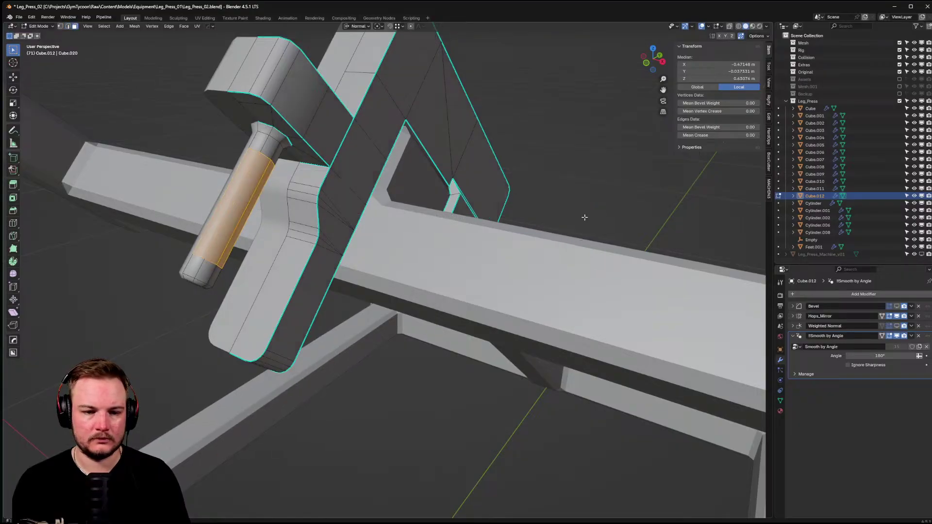
- Try to extrude the peg's band of faces outward with Extrude Faces
key(alt+e)
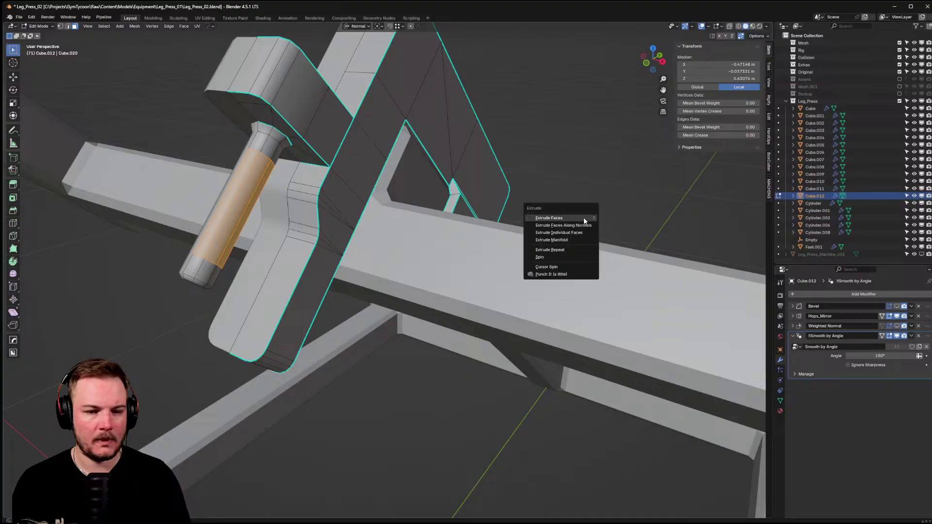
key(Return)
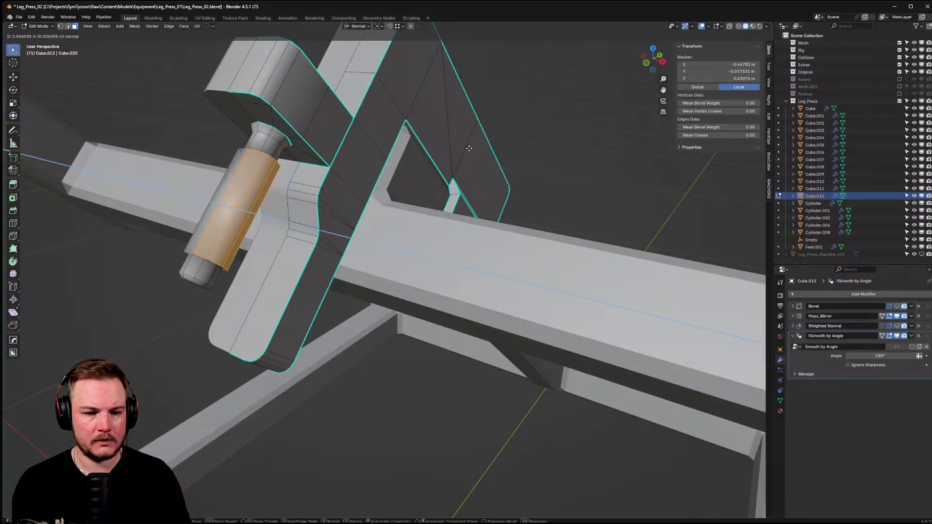
click(469, 148)
middle_drag(470, 150, 388, 185)
shift+click(320, 172)
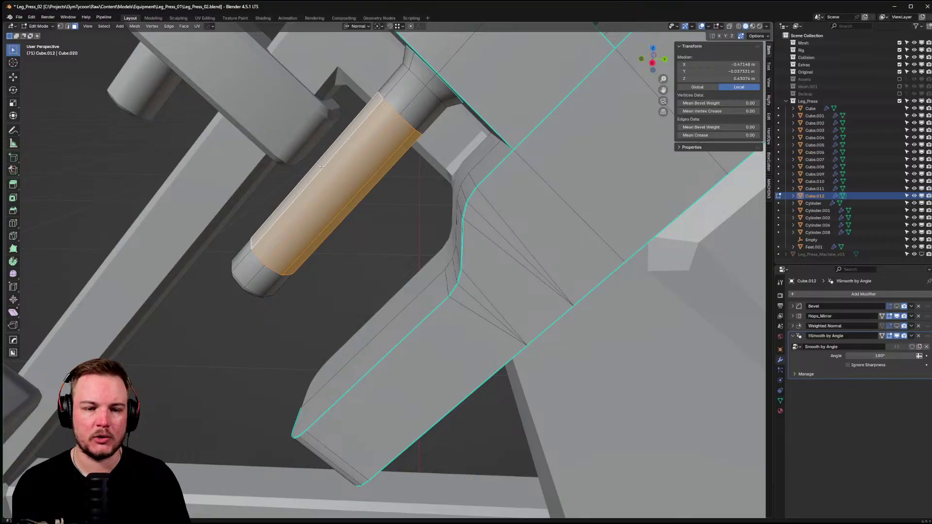
- With Global orientation, extrude the peg's band of faces in place and fatten them outward into a thicker sleeve
click(347, 28)
click(352, 50)
middle_drag(352, 50, 476, 128)
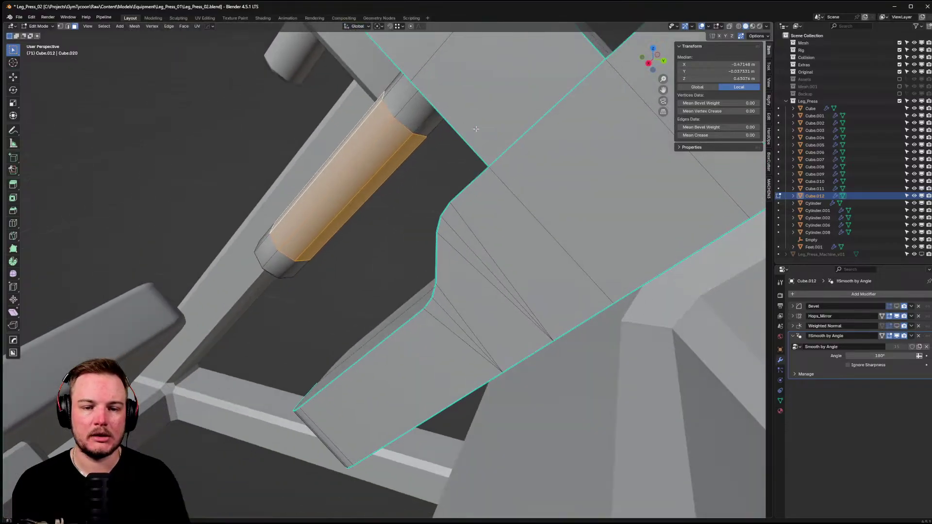
key(alt+w)
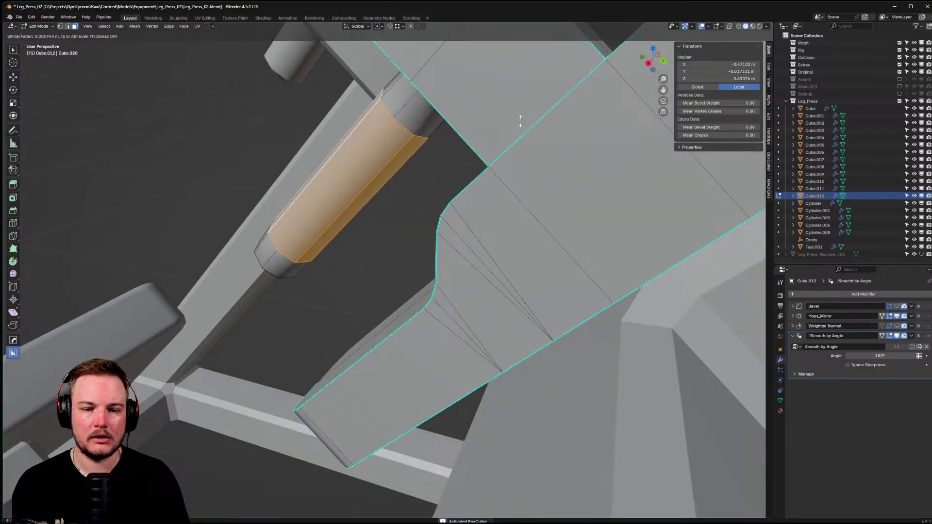
key(e)
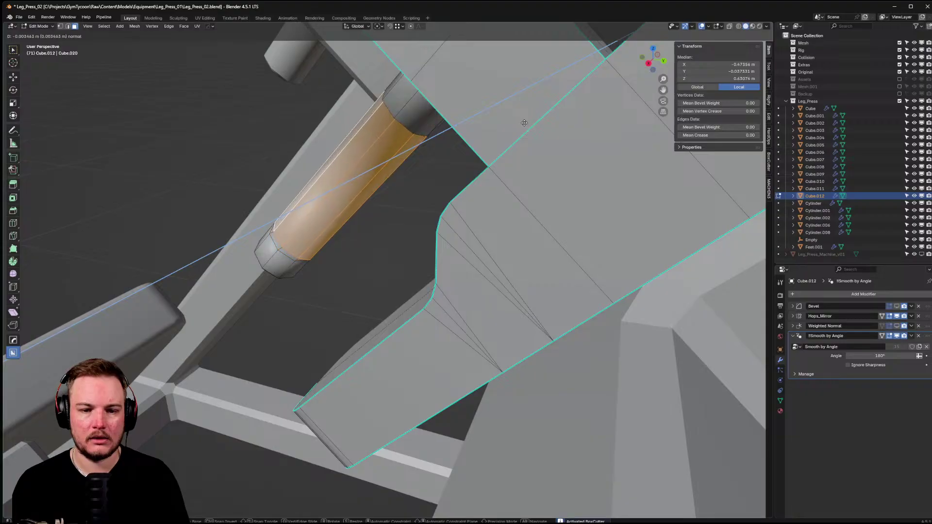
key(Escape)
key(alt+s)
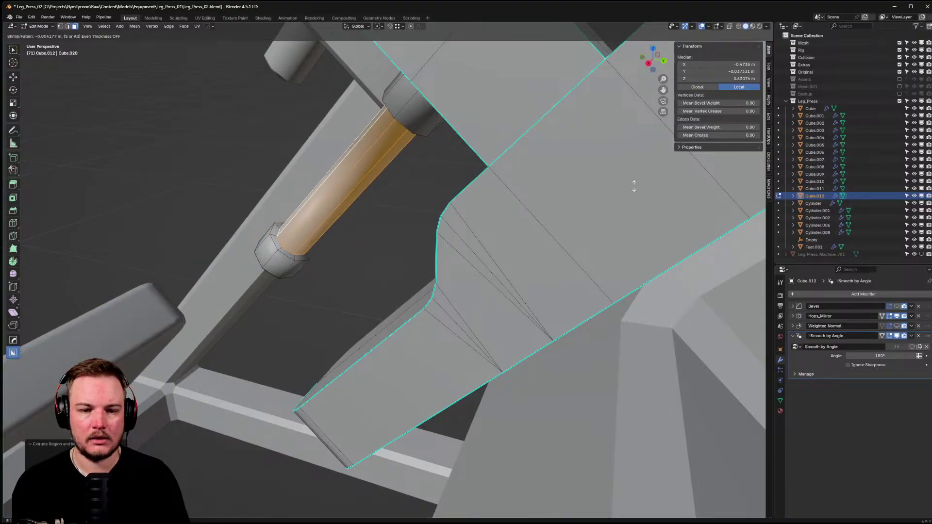
click(616, 213)
middle_drag(616, 212, 374, 171)
- Select the ring of faces at the sleeve's prong-side end and, with Normal orientation in an X-ray right view, move it along Z toward the prong
key(alt+a)
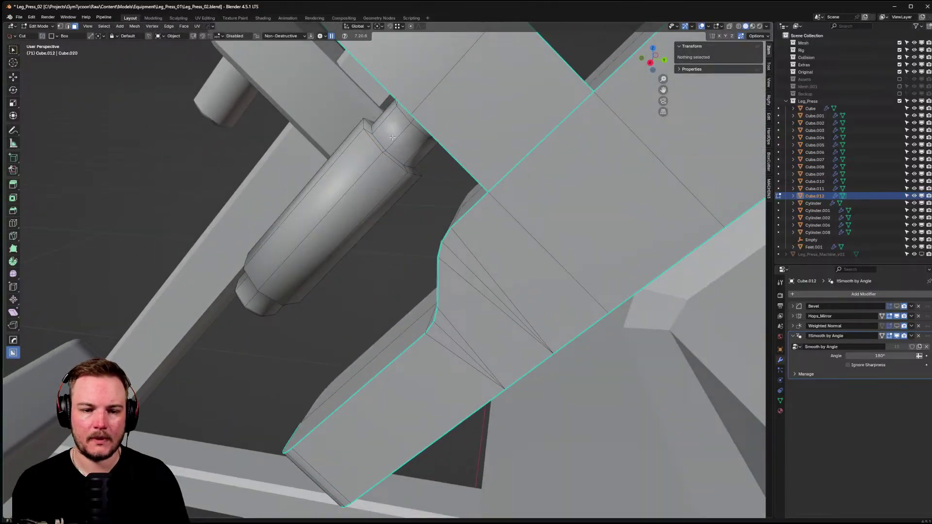
alt+click(370, 133)
middle_drag(371, 133, 394, 75)
middle_drag(403, 118, 418, 154)
key(KP_3)
key(alt+z)
click(358, 26)
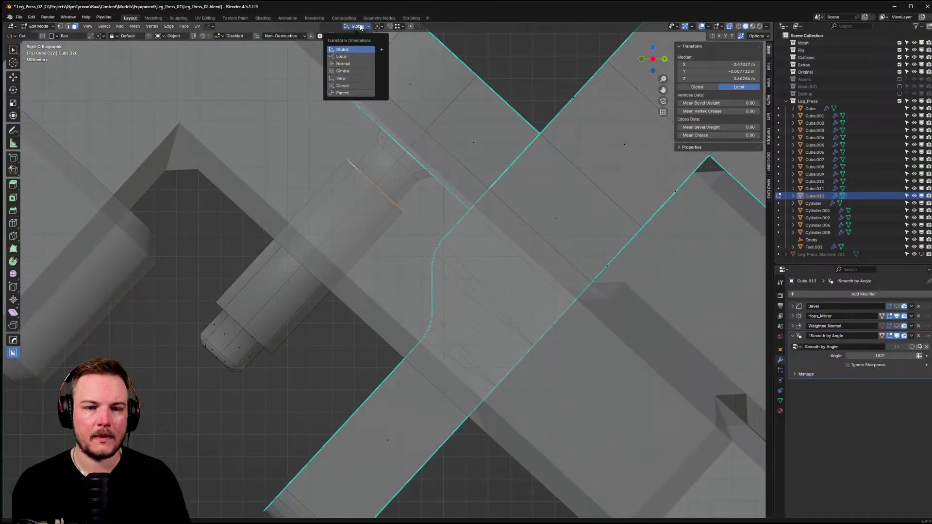
click(342, 63)
key(s)
key(z)
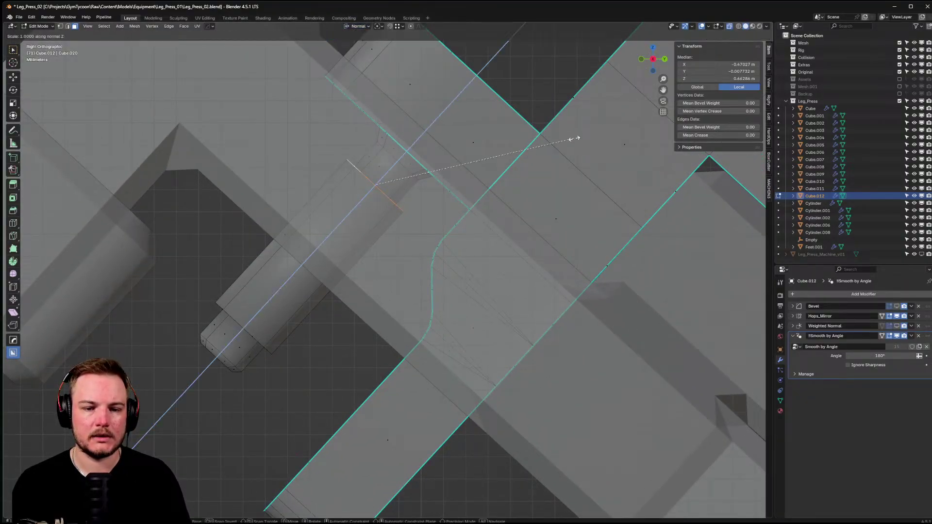
click(575, 138)
key(g)
key(z)
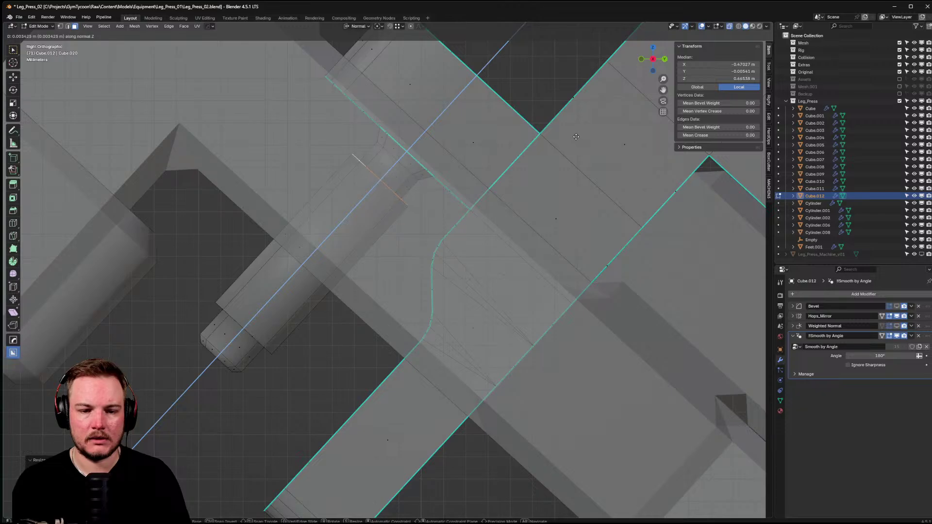
click(582, 134)
- Switch to vertex selection and activate the Select Box tool in the X-ray right view of the peg
scroll(583, 134, up, 2)
shift+middle_drag(252, 291, 389, 199)
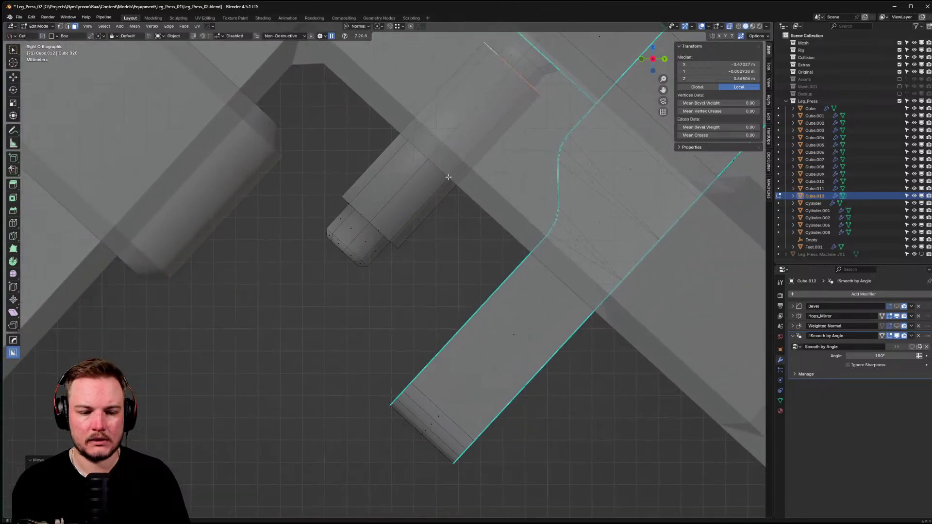
key(Tab)
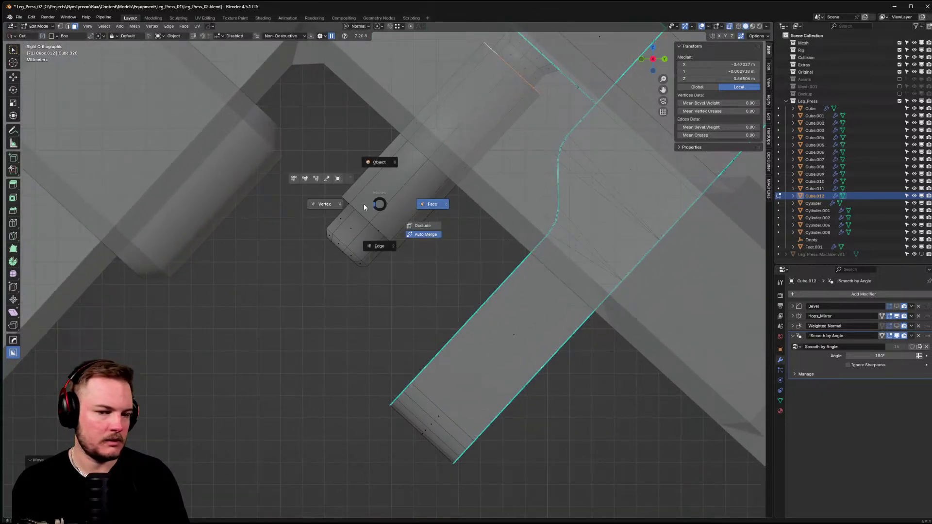
click(369, 206)
drag(268, 175, 493, 340)
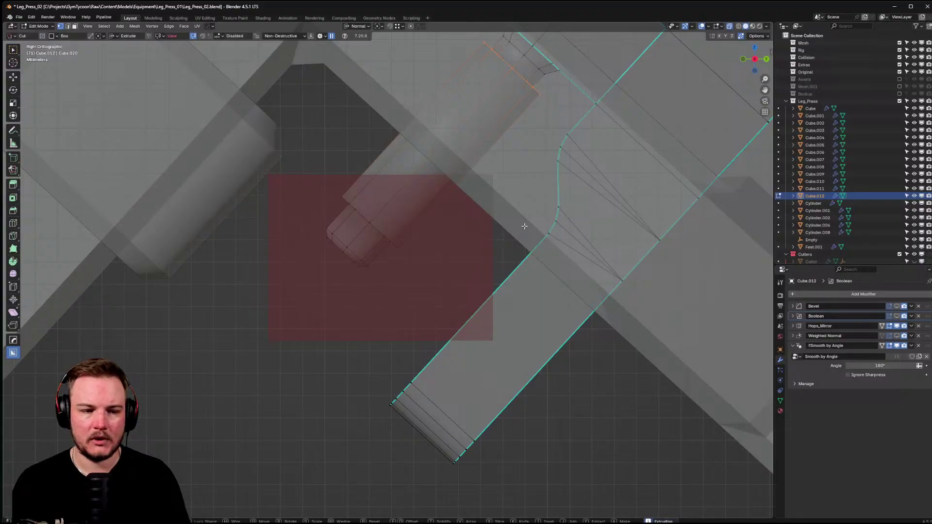
key(Escape)
click(13, 51)
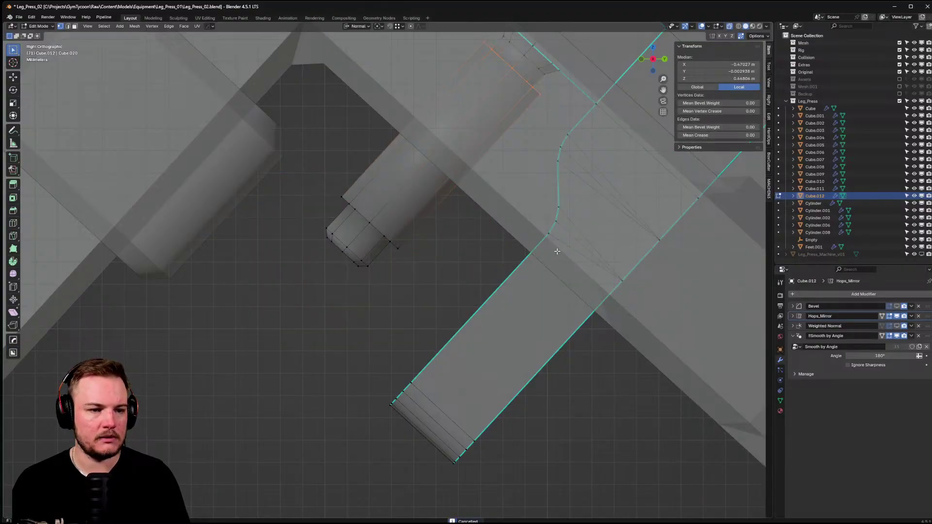
- Box-select the vertices at the peg's free end and try to move them along Z in Normal orientation
shift+middle_drag(556, 250, 591, 227)
key(alt+z)
key(alt+z)
drag(303, 120, 459, 267)
key(g)
key(z)
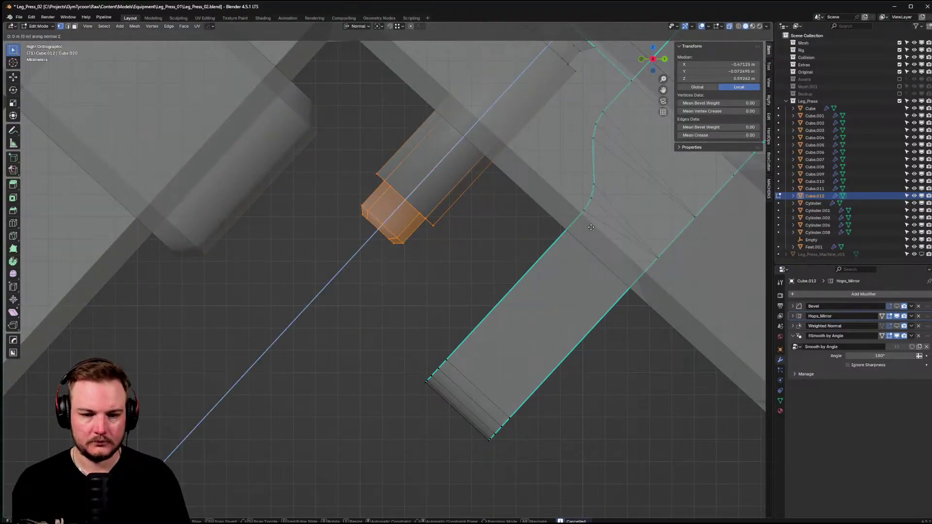
click(524, 281)
middle_drag(524, 282, 473, 283)
key(Tab)
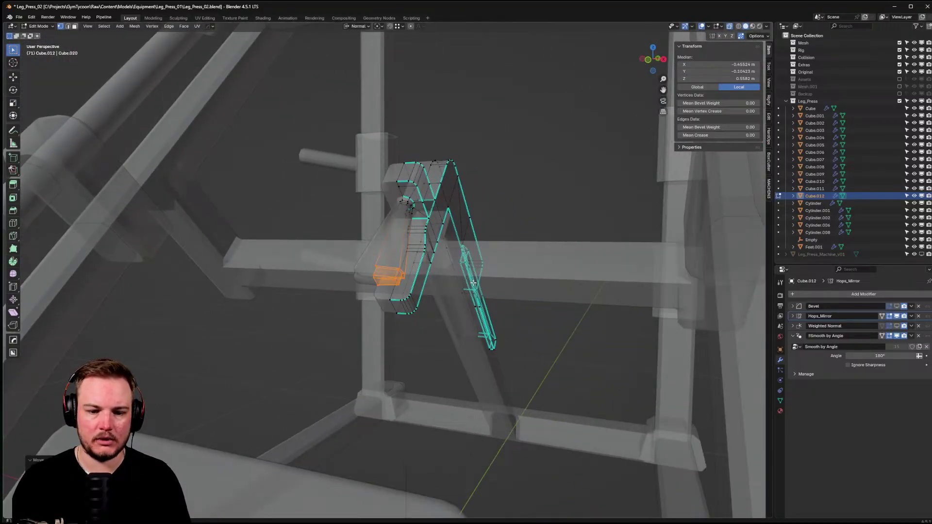
key(KP_3)
scroll(479, 273, up, 3)
click(358, 26)
click(349, 50)
key(g)
key(z)
key(Escape)
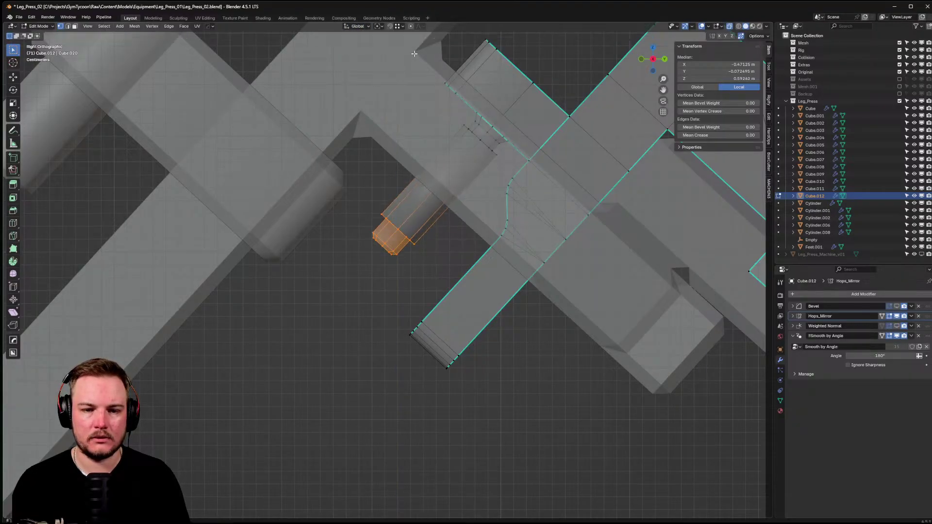
- Align the orthographic X-ray view with the peg so that it stands upright
click(365, 28)
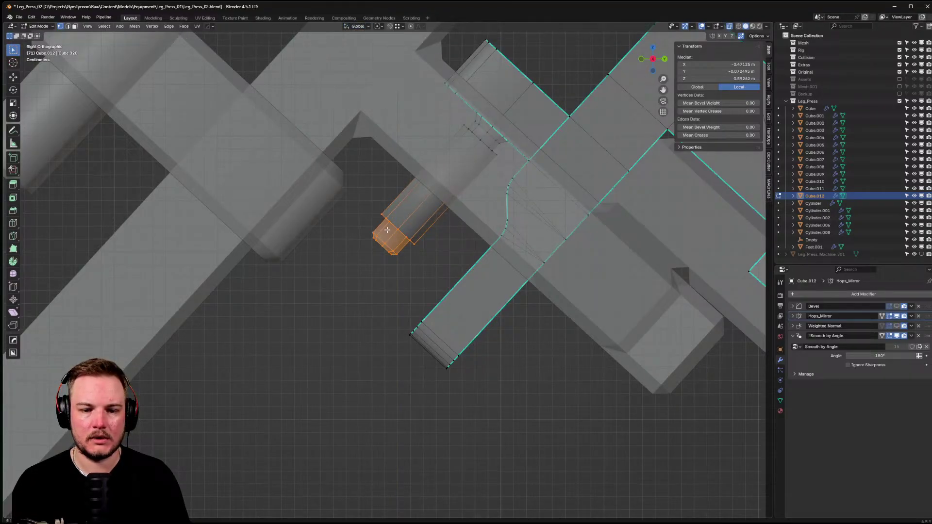
middle_drag(386, 230, 431, 304)
key(Tab)
click(389, 263)
mouse_move(395, 258)
middle_down()
mouse_move(430, 264)
mouse_move(441, 214)
middle_up()
key(alt+z)
key(z)
click(384, 191)
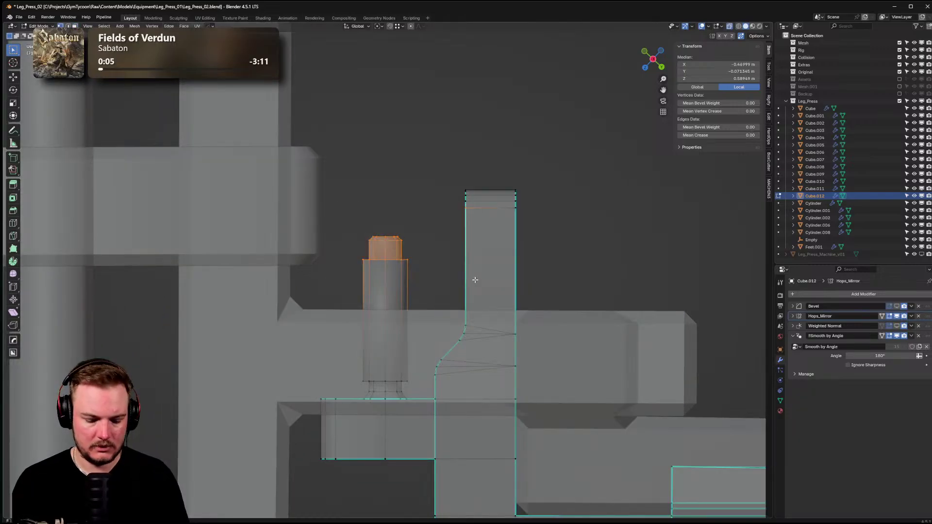
- With View orientation, move only the peg's free-end vertices outward along Y to lengthen the sleeve, and leave Edit Mode
click(357, 27)
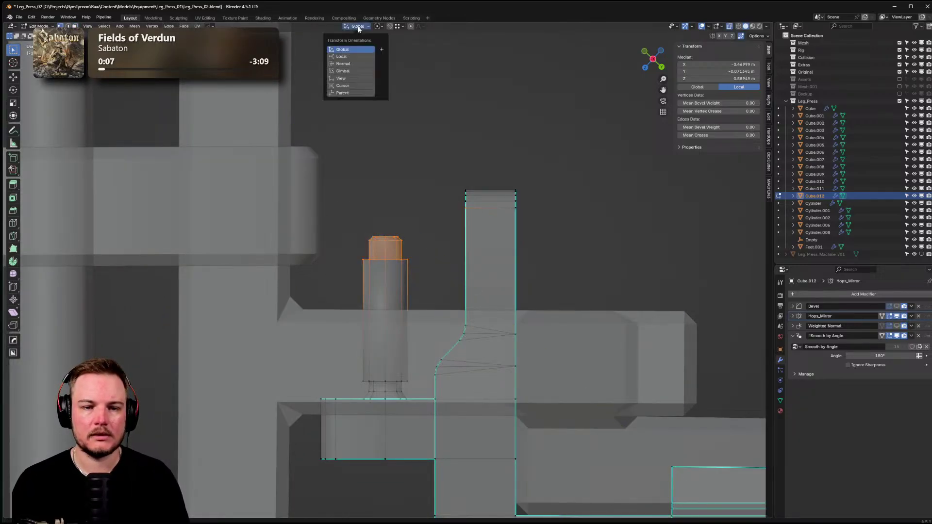
click(342, 78)
key(g)
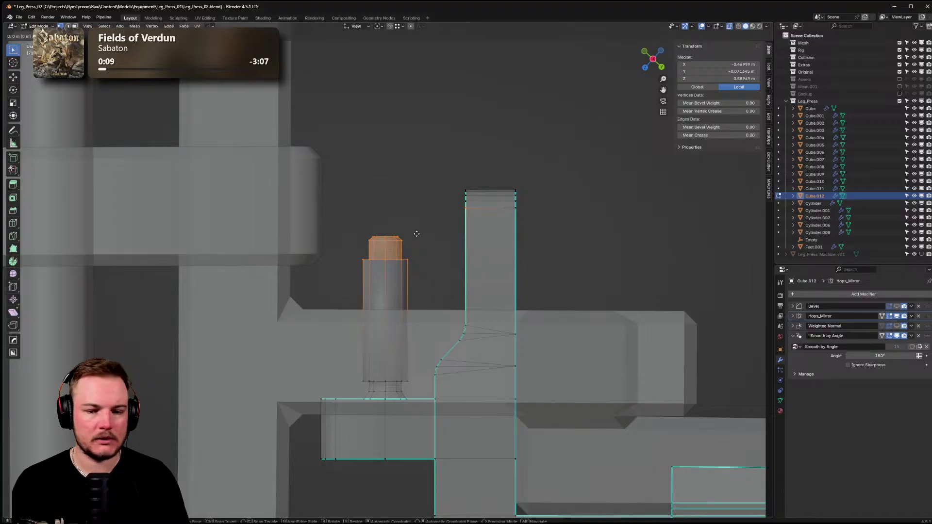
key(y)
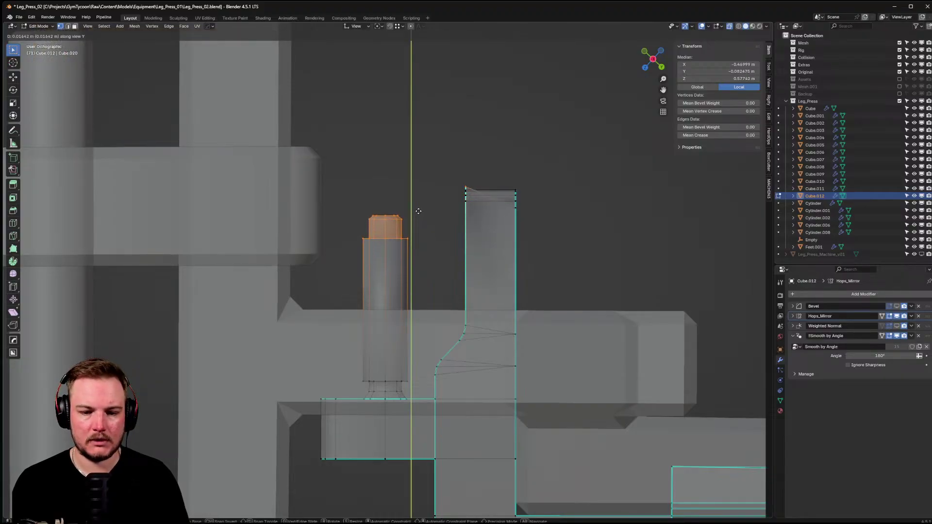
key(Escape)
key(g)
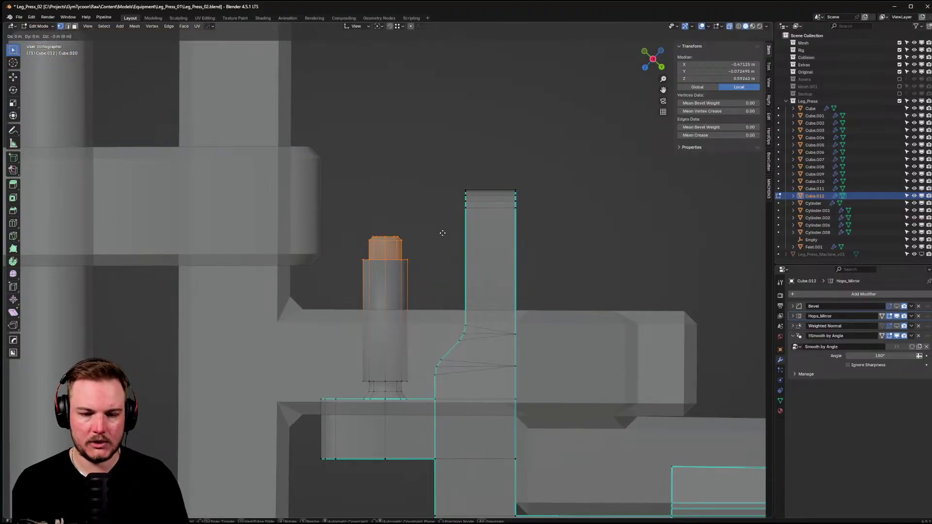
key(y)
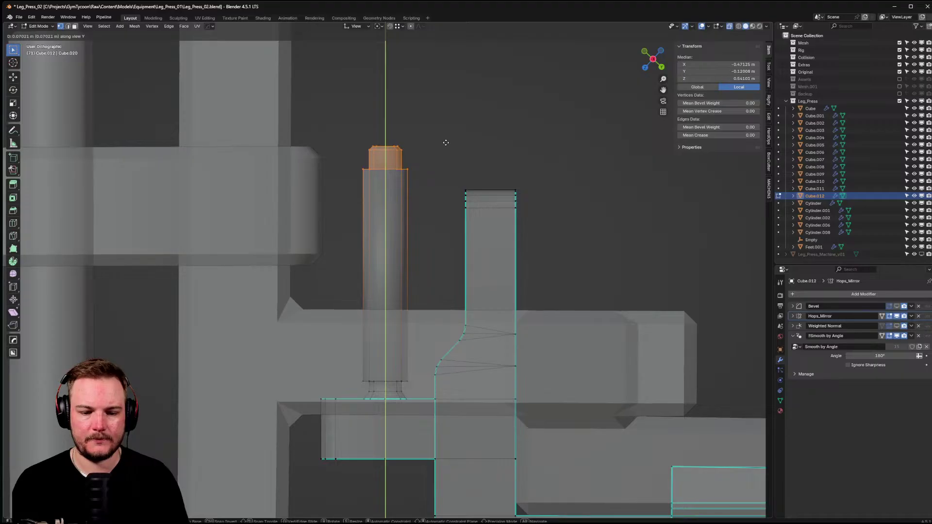
click(442, 154)
key(Tab)
- Select the inner and outer edge loops at the sleeve's prong-side end and mark them sharp
scroll(441, 126, down, 5)
middle_drag(447, 203, 523, 227)
scroll(522, 226, up, 3)
scroll(522, 223, up, 3)
middle_drag(412, 350, 319, 275)
scroll(325, 276, up, 5)
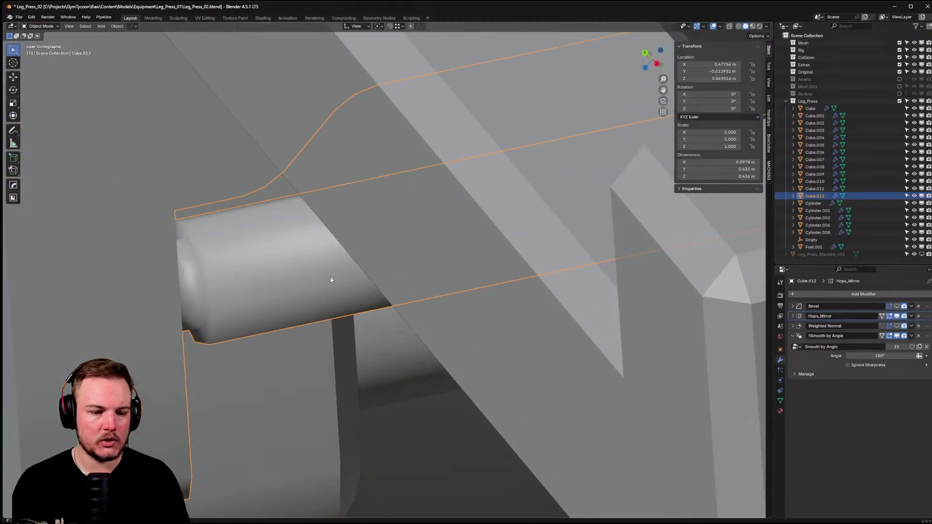
key(Tab)
click(299, 275)
alt+click(281, 267)
alt+shift+click(285, 265)
middle_drag(285, 265, 311, 242)
scroll(334, 210, up, 4)
key(KP_5)
right_click(464, 223)
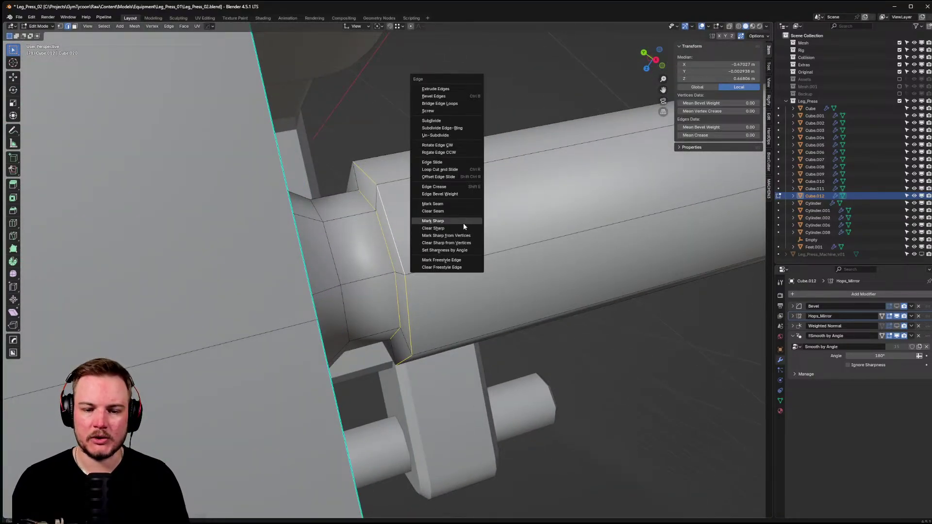
click(463, 223)
middle_drag(465, 239, 443, 221)
key(Tab)
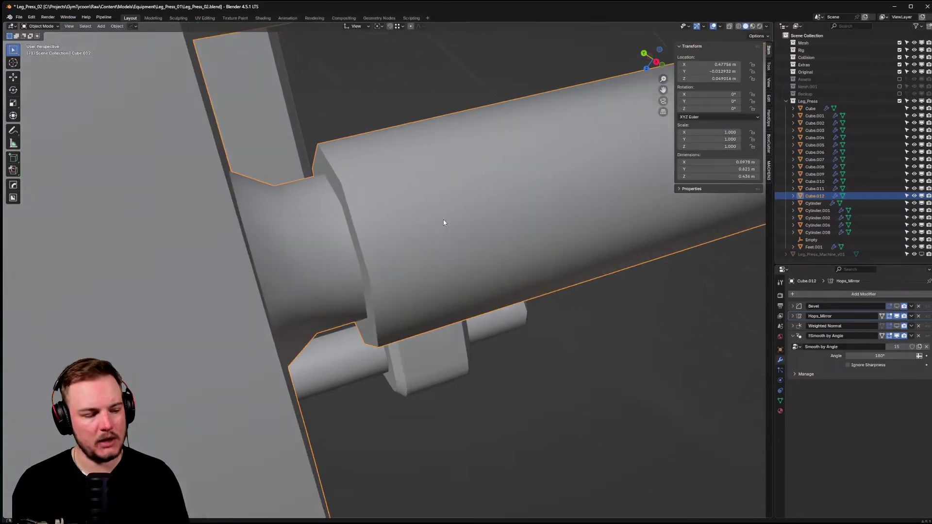
- Select the inner and outer edge loops at the sleeve's free end and mark them sharp
scroll(439, 252, up, 2)
middle_drag(437, 279, 343, 221)
key(ctrl+Tab)
click(382, 279)
alt+click(301, 234)
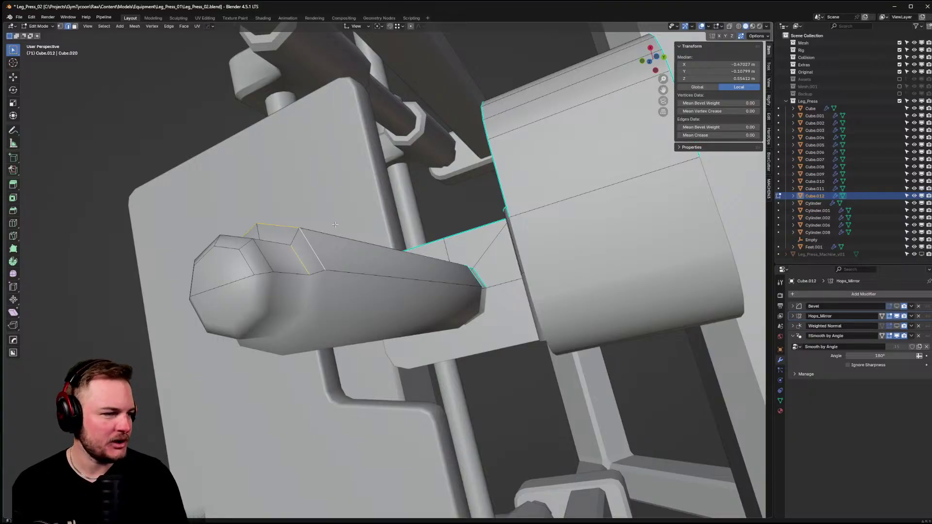
right_click(327, 227)
click(326, 227)
middle_drag(326, 227, 394, 243)
key(Tab)
click(356, 269)
middle_drag(356, 269, 362, 259)
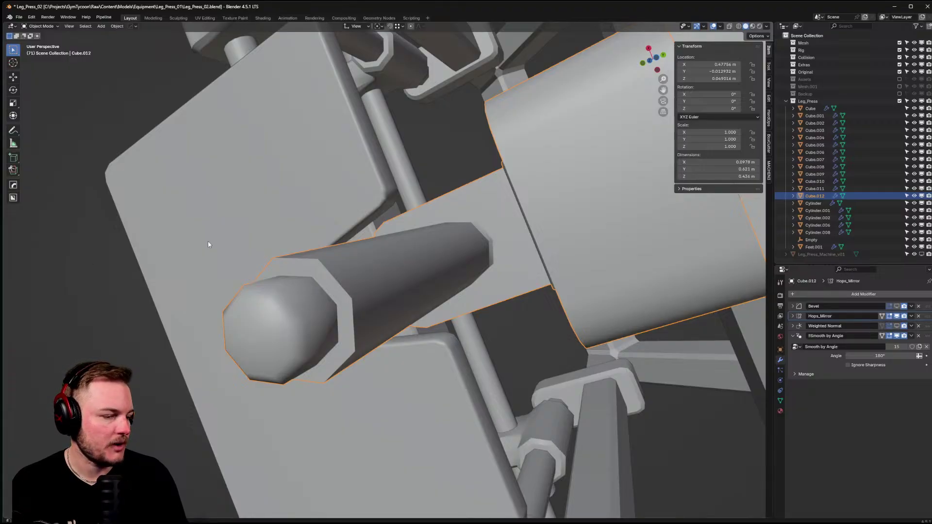
middle_drag(234, 238, 345, 275)
scroll(318, 268, up, 4)
scroll(366, 278, down, 3)
scroll(344, 250, up, 2)
key(Tab)
click(347, 275)
alt+click(346, 275)
key(KP_Decimal)
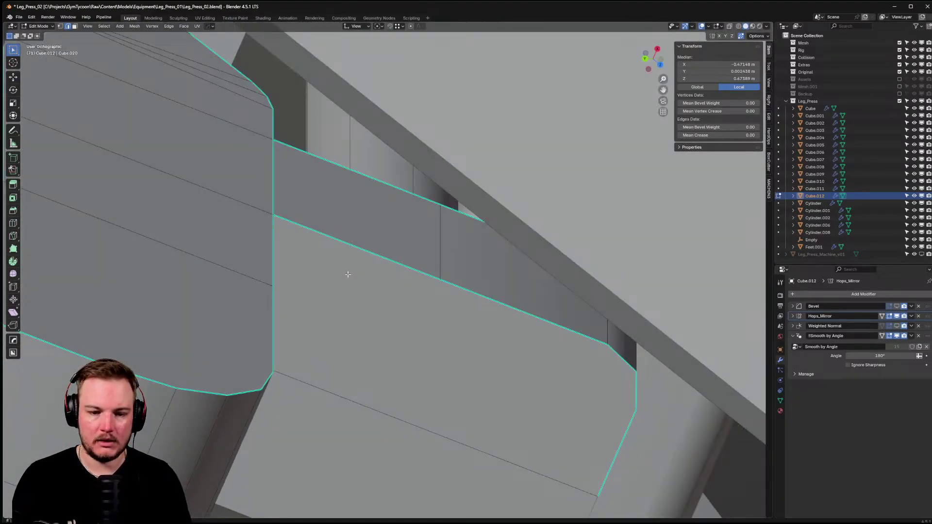
key(alt+z)
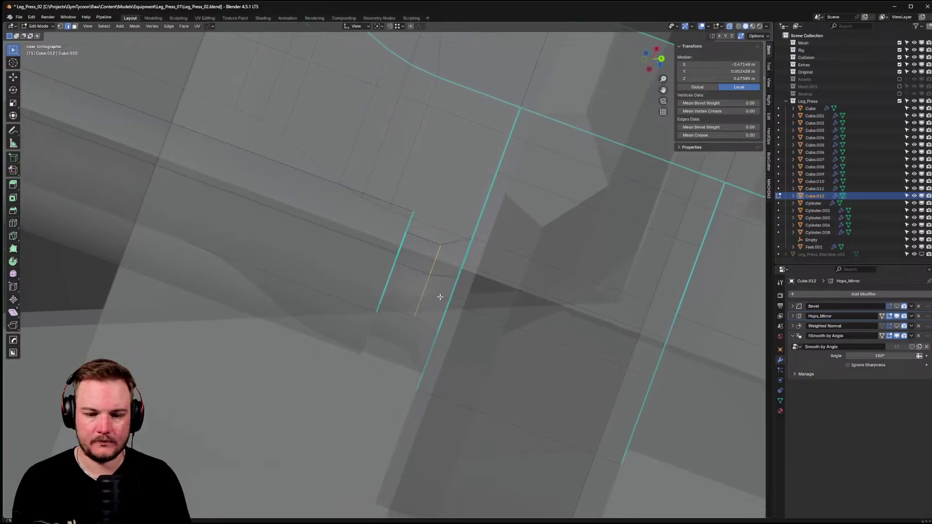
key(g)
key(x)
key(Escape)
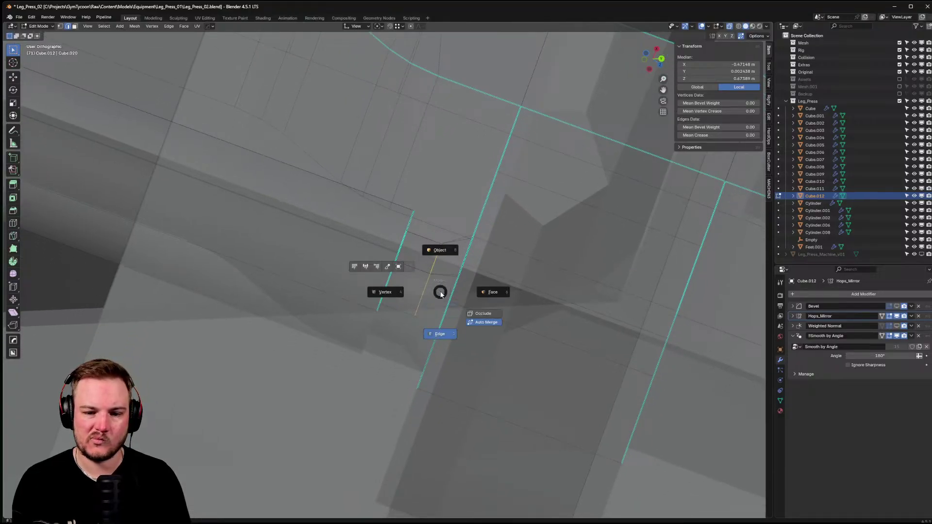
click(485, 292)
middle_drag(476, 288, 420, 321)
key(Tab)
- Examine the complete leg press from the front and several angles, including the bracket and its peg up close
key(KP_1)
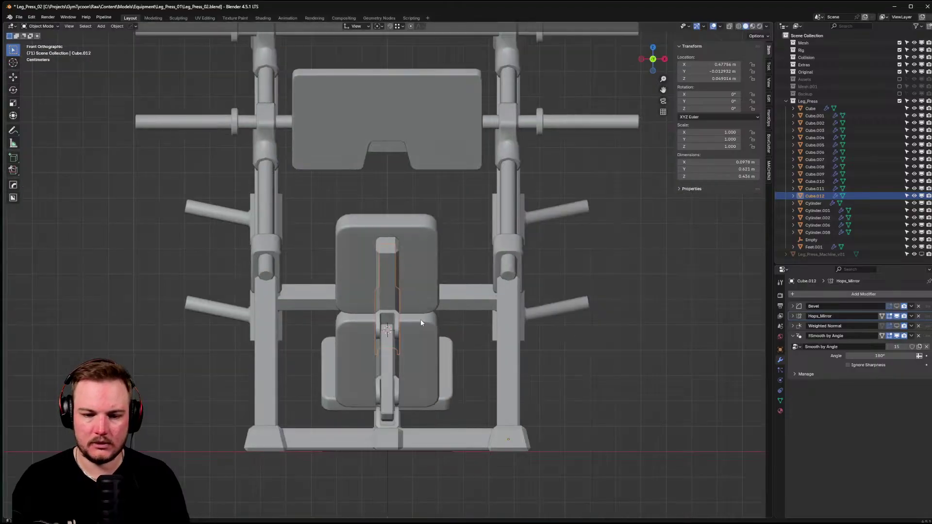
key(KP_Decimal)
key(Home)
middle_drag(481, 322, 480, 400)
click(459, 388)
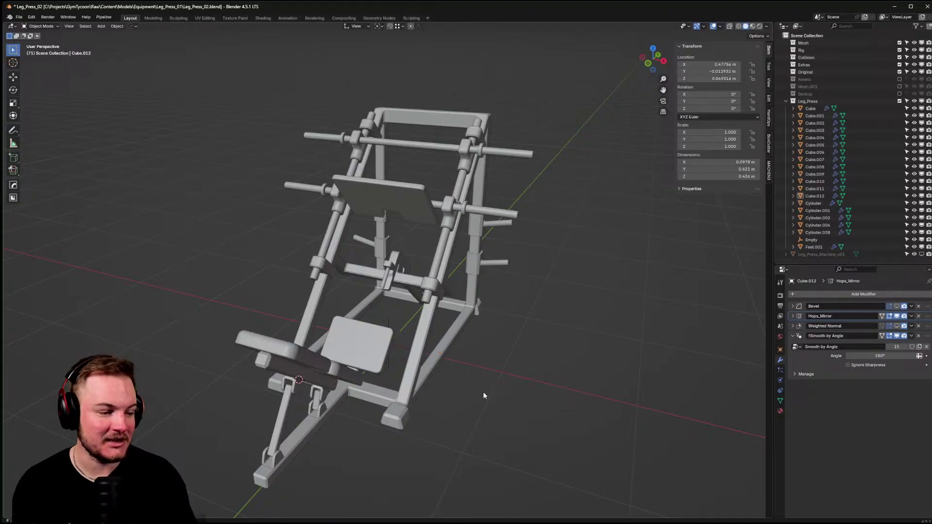
middle_drag(471, 392, 471, 327)
scroll(534, 313, up, 8)
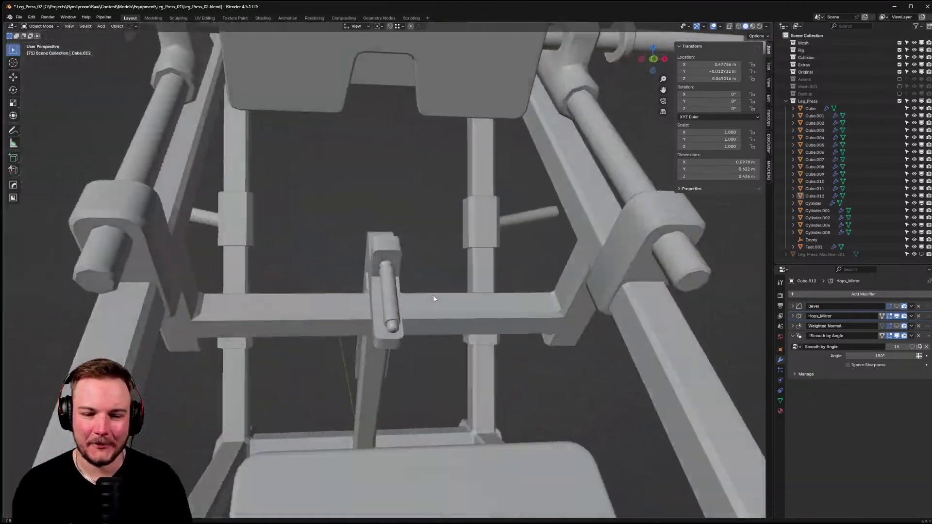
middle_drag(434, 299, 475, 315)
scroll(475, 315, down, 8)
middle_drag(443, 371, 413, 384)
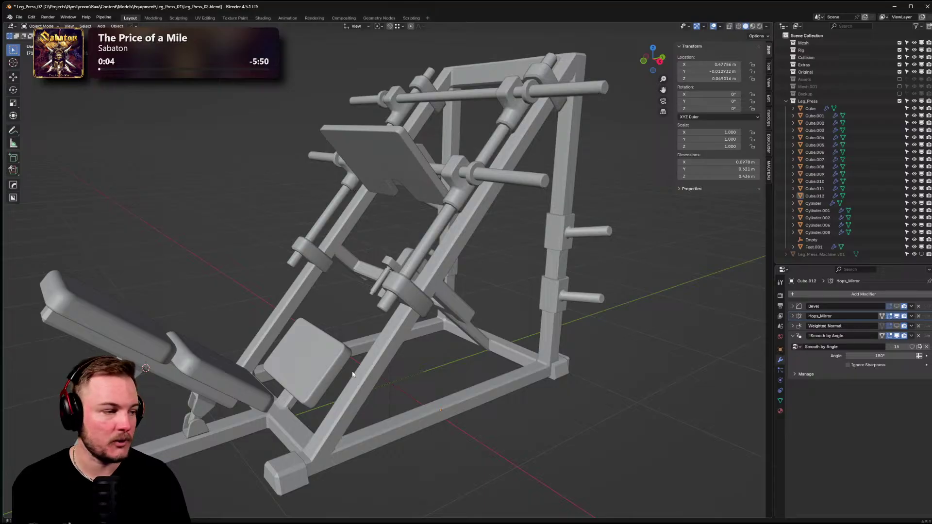
middle_drag(485, 238, 406, 226)
scroll(433, 267, up, 5)
middle_drag(433, 266, 541, 295)
scroll(485, 277, down, 6)
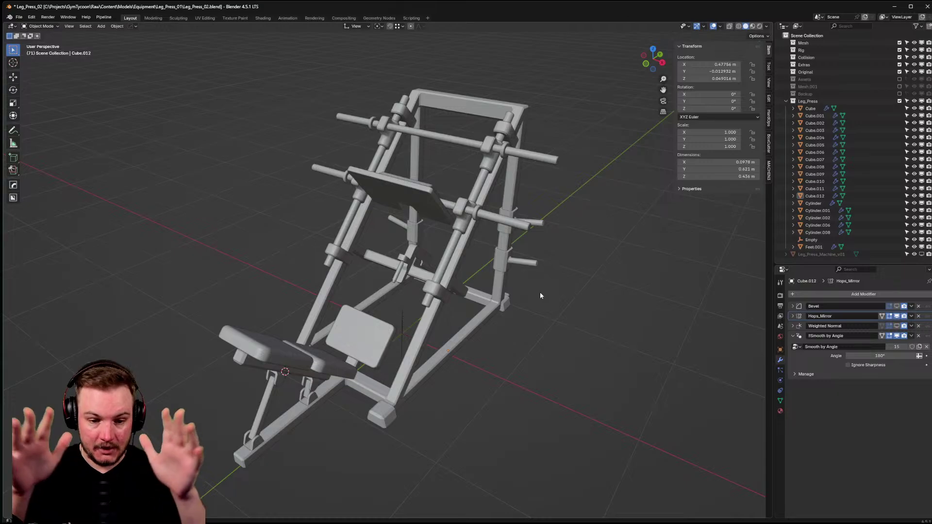
middle_drag(539, 292, 423, 275)
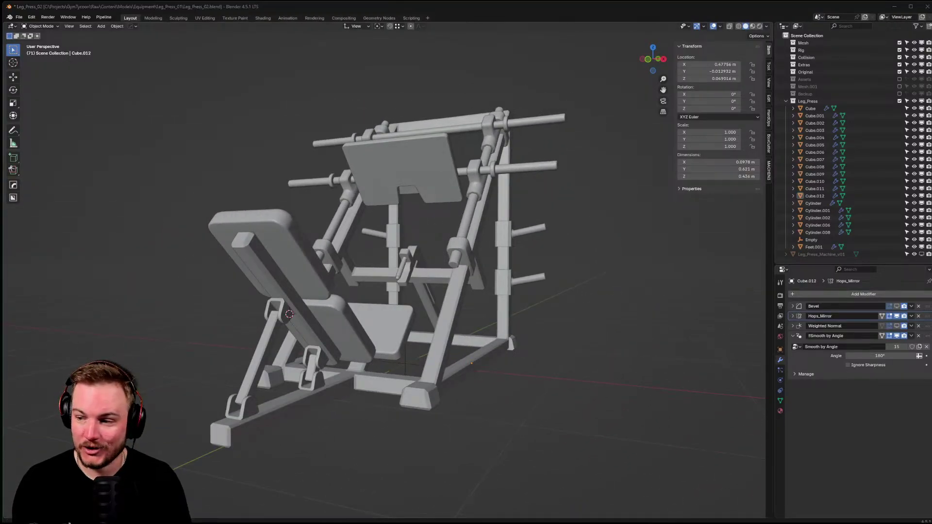
- Save the leg press file
middle_drag(558, 252, 432, 241)
key(ctrl+s)
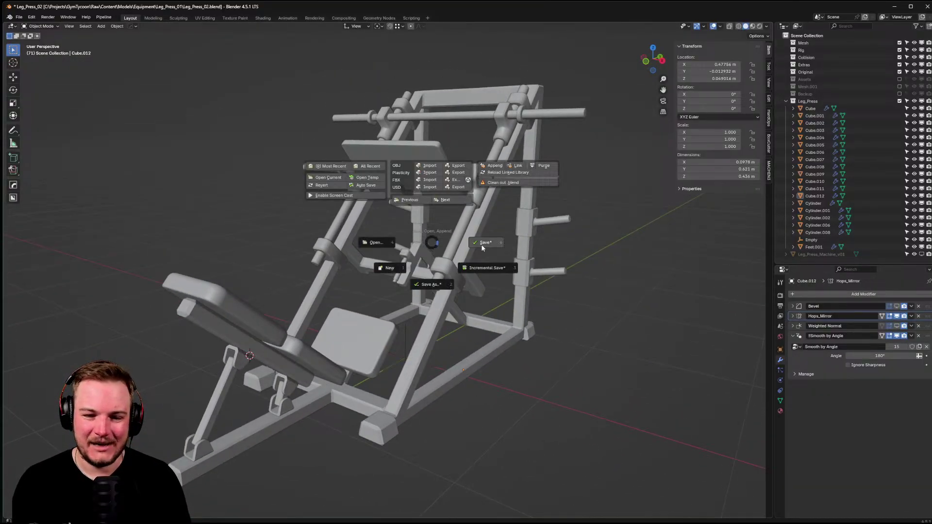
click(482, 248)
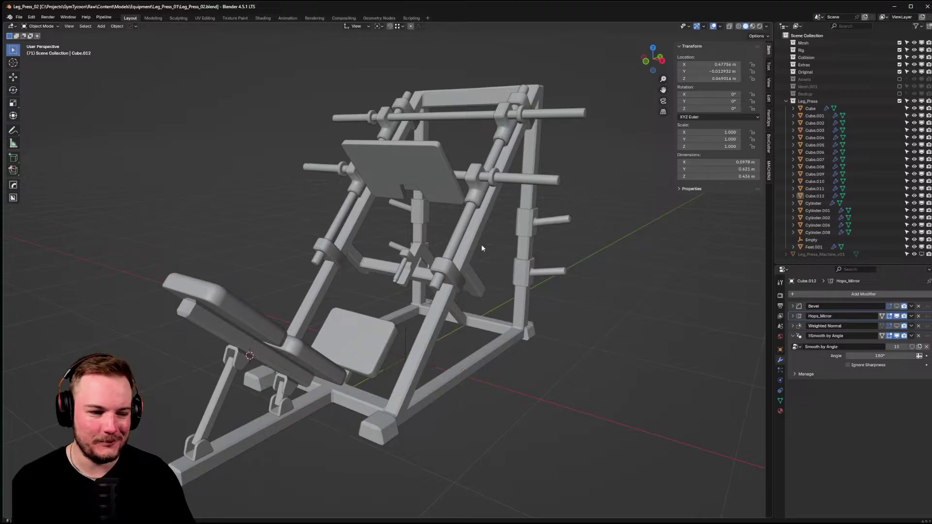
- Collapse the Leg_Press collection and check the contents of Assets, Mesh.001 and Backup by enabling and disabling each one
middle_drag(474, 238, 387, 240)
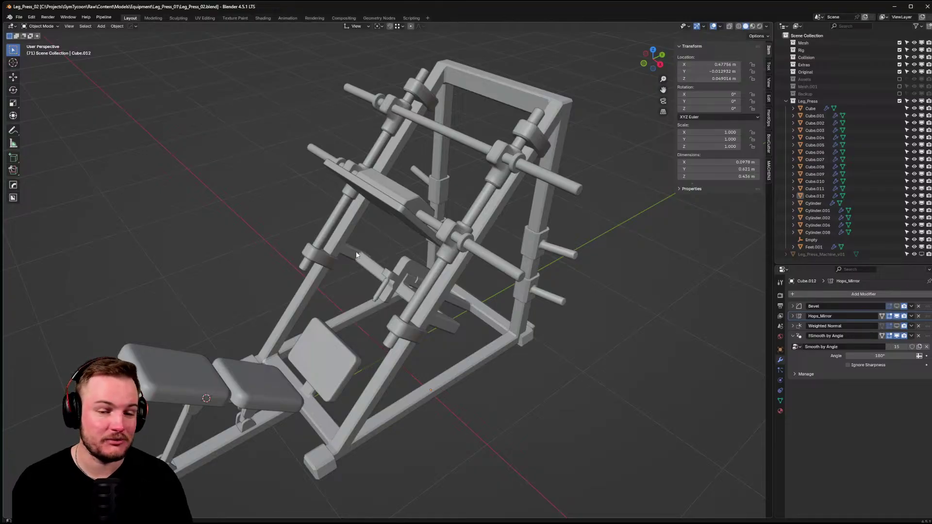
middle_drag(412, 266, 435, 256)
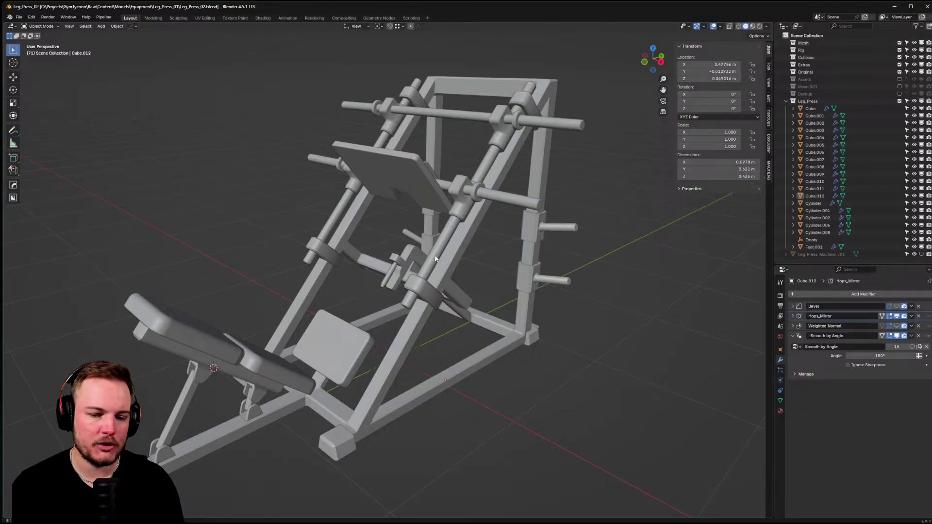
middle_drag(435, 259, 558, 233)
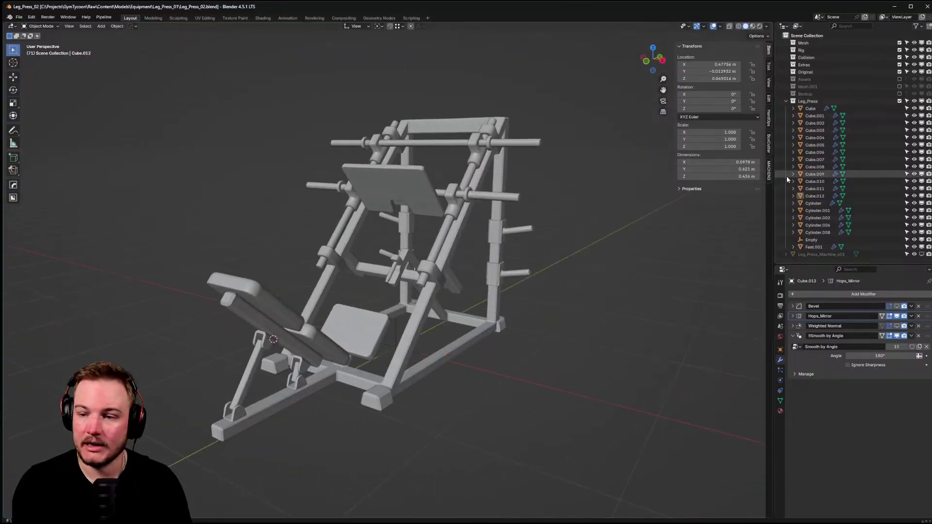
click(785, 101)
click(900, 79)
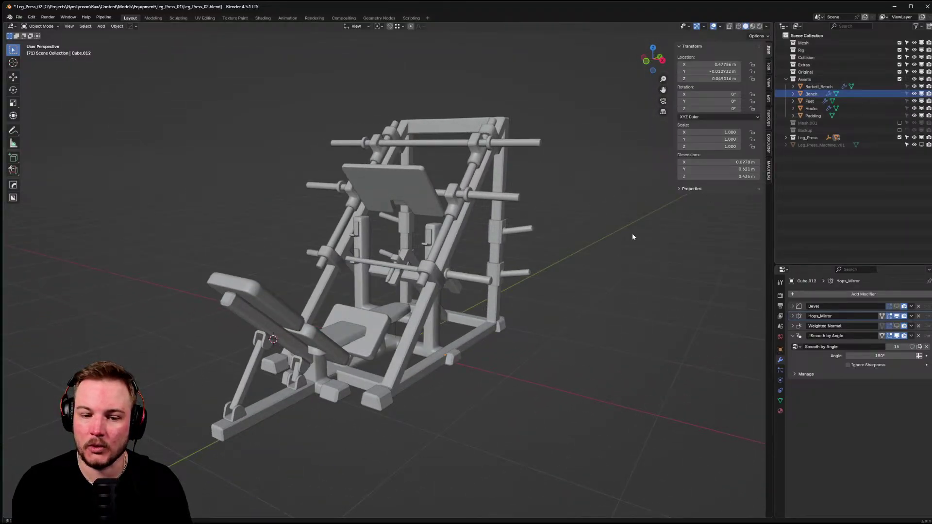
middle_drag(529, 264, 480, 272)
click(899, 79)
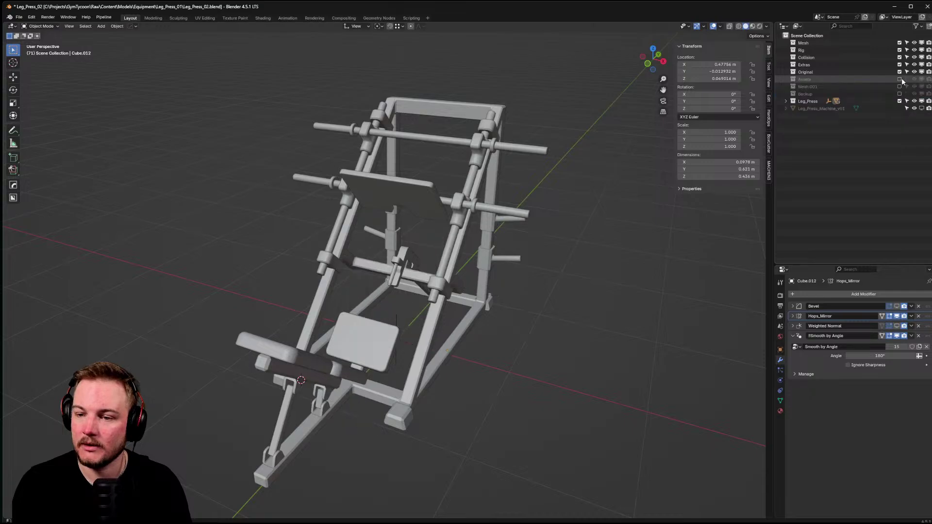
click(899, 87)
click(900, 86)
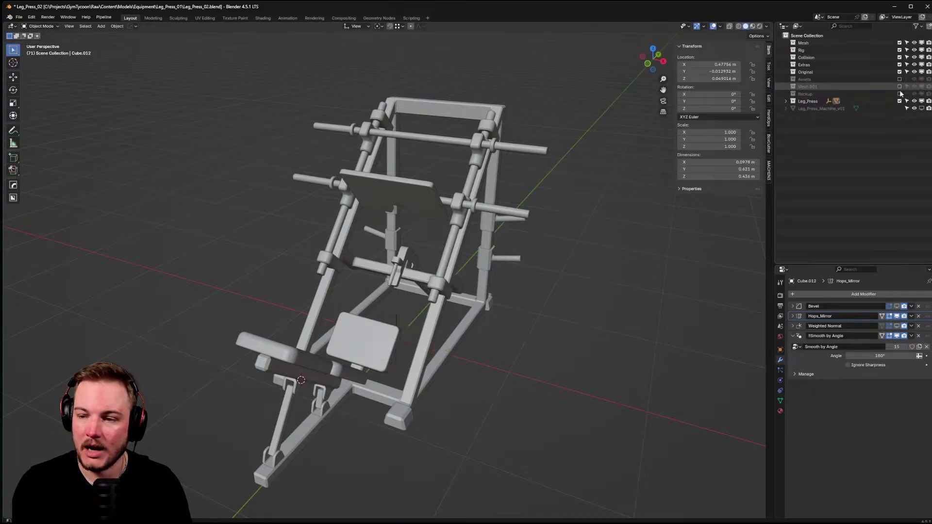
click(899, 94)
click(899, 94)
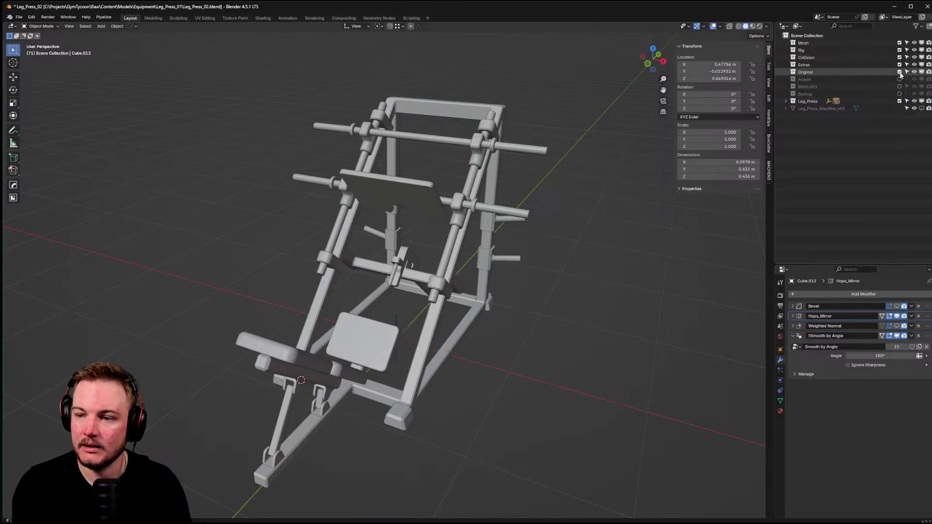
- Make the Original collection active and show the Leg_Press_Machine_v01 object in the viewport
click(861, 72)
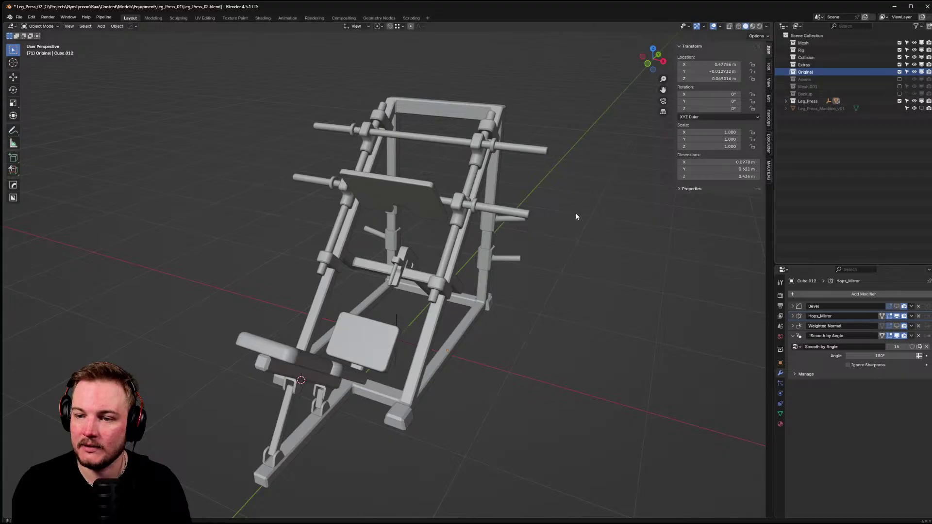
scroll(574, 216, down, 2)
click(920, 109)
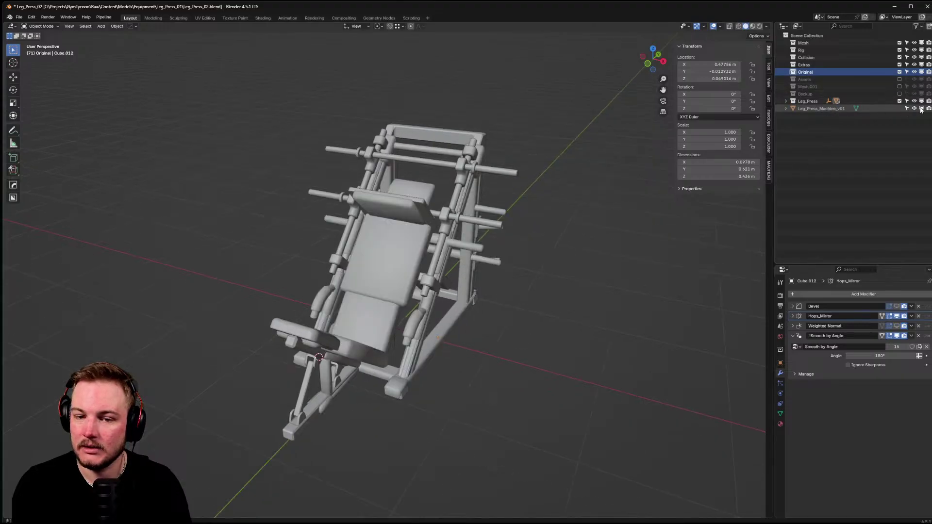
- Hide and reshow the Leg_Press_Machine_v01 object to compare it with the new leg press model
click(817, 110)
middle_drag(555, 243, 577, 250)
key(h)
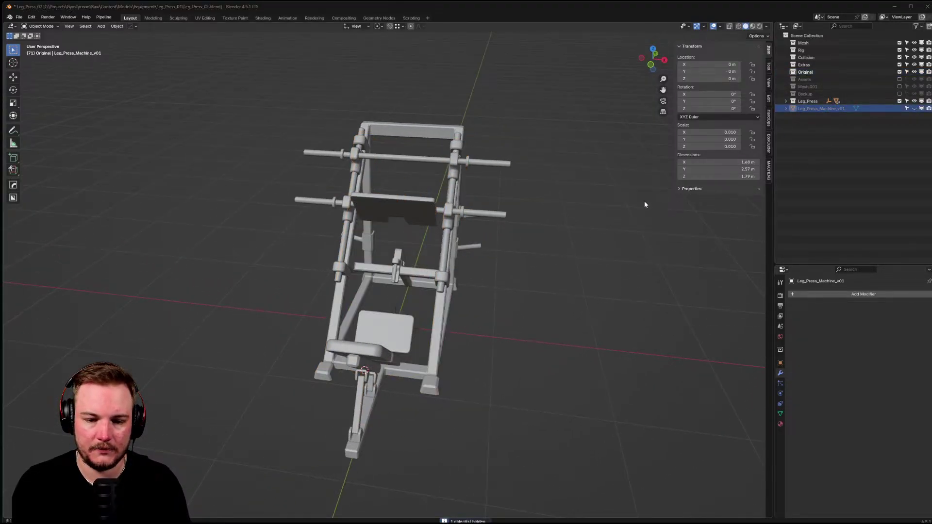
middle_drag(631, 209, 581, 217)
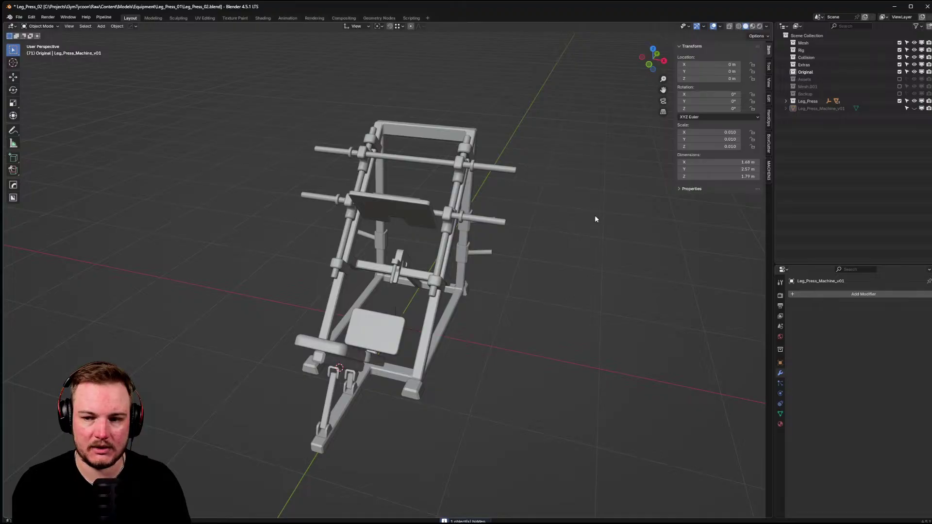
click(915, 109)
click(476, 259)
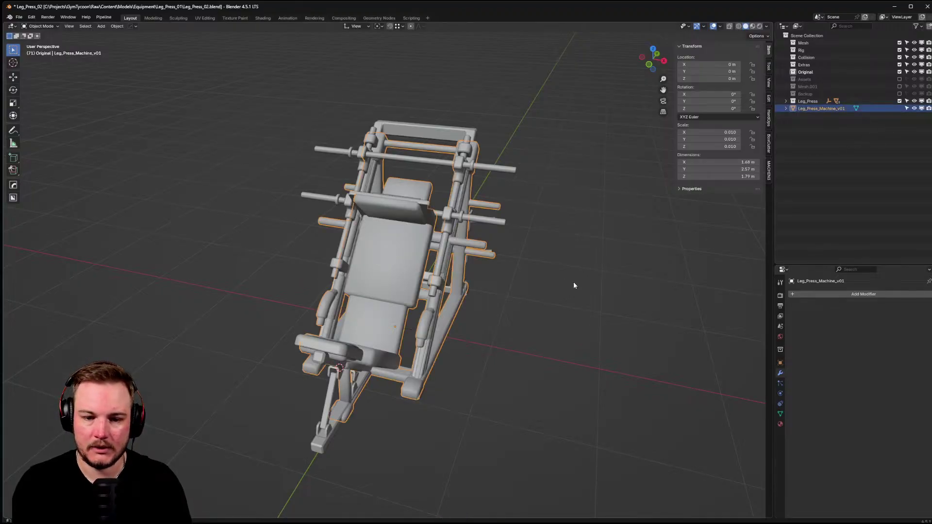
middle_drag(573, 281, 592, 280)
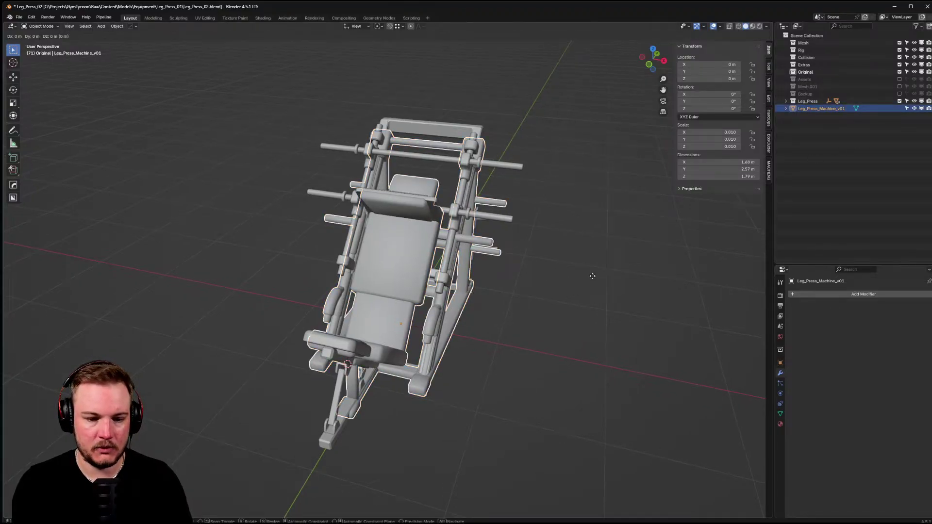
- Switch the transform orientation to Global and move Leg_Press_Machine_v01 along X to about -1.9 m, beside the new model
click(355, 26)
click(350, 50)
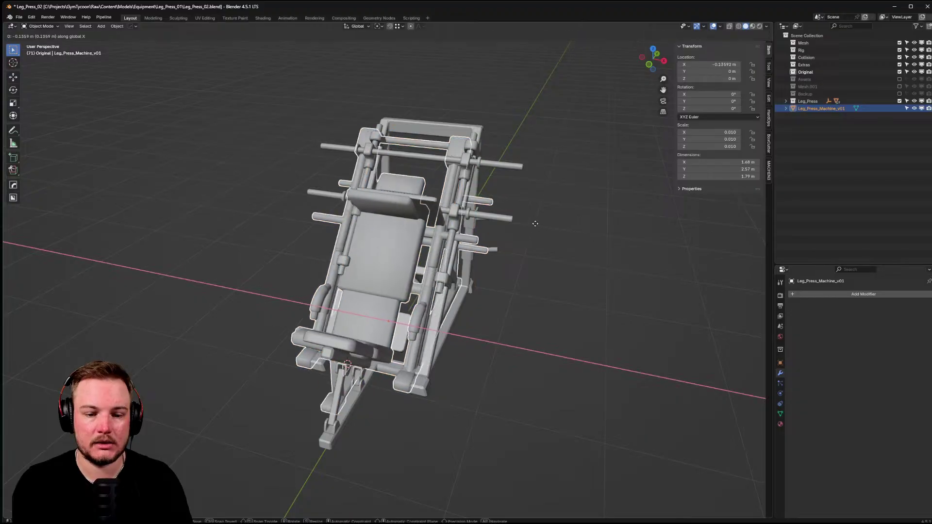
key(g)
key(x)
click(385, 213)
middle_drag(385, 213, 563, 183)
scroll(496, 204, up, 3)
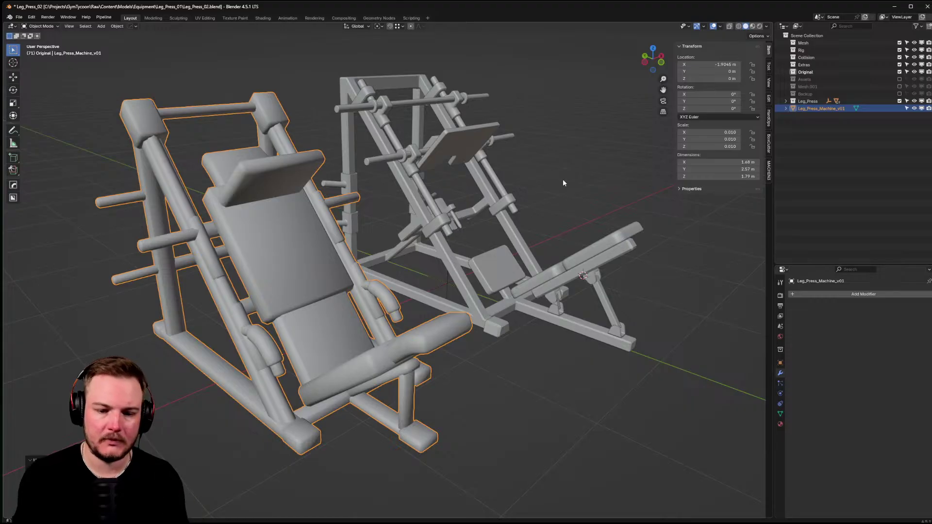
- Examine the old leg press beside the new one, including its mesh topology with the linked backrest geometry selected in Edit Mode
click(563, 183)
middle_drag(549, 173, 304, 282)
scroll(304, 282, up, 2)
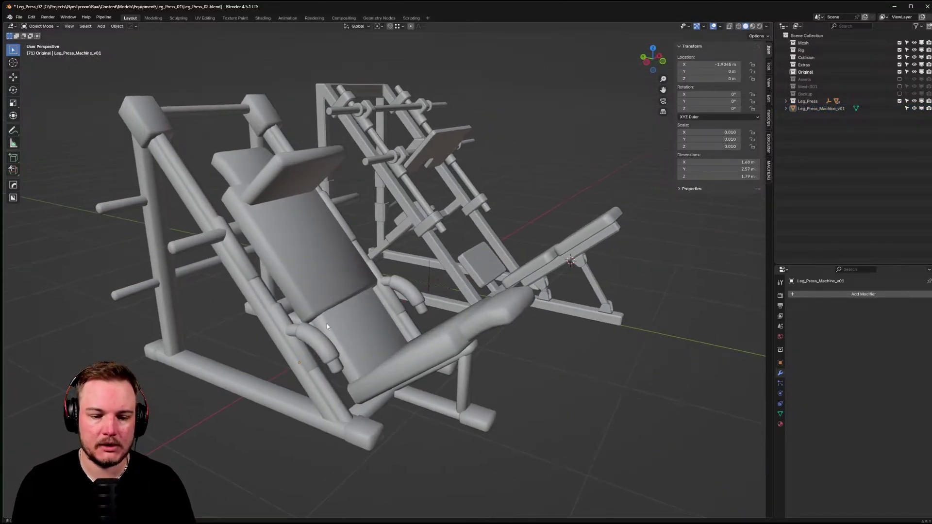
mouse_move(323, 351)
middle_down()
mouse_move(277, 355)
mouse_move(315, 358)
mouse_move(245, 340)
mouse_move(502, 334)
mouse_move(474, 365)
mouse_move(251, 338)
mouse_move(311, 341)
middle_up()
scroll(245, 340, up, 2)
middle_drag(366, 336, 370, 220)
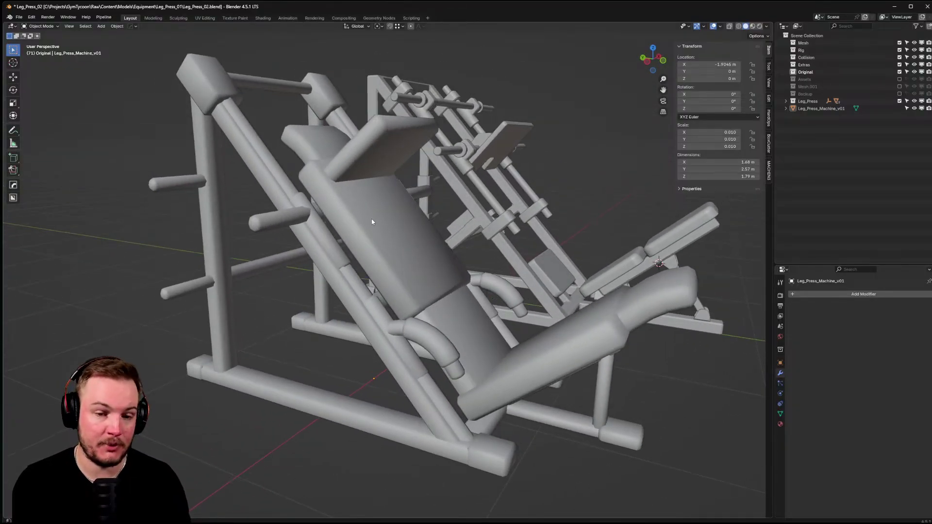
click(397, 244)
key(Tab)
click(407, 240)
click(402, 243)
key(l)
key(l)
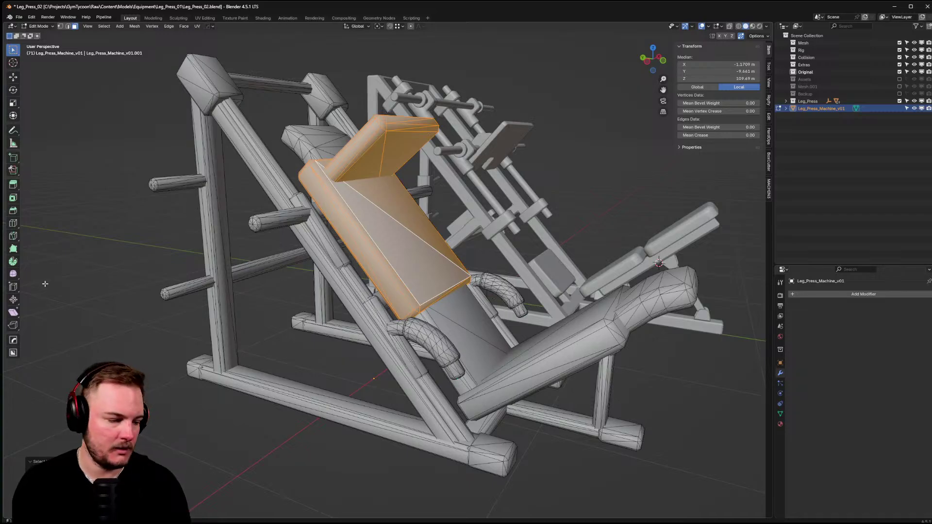
scroll(246, 276, down, 3)
scroll(247, 276, up, 2)
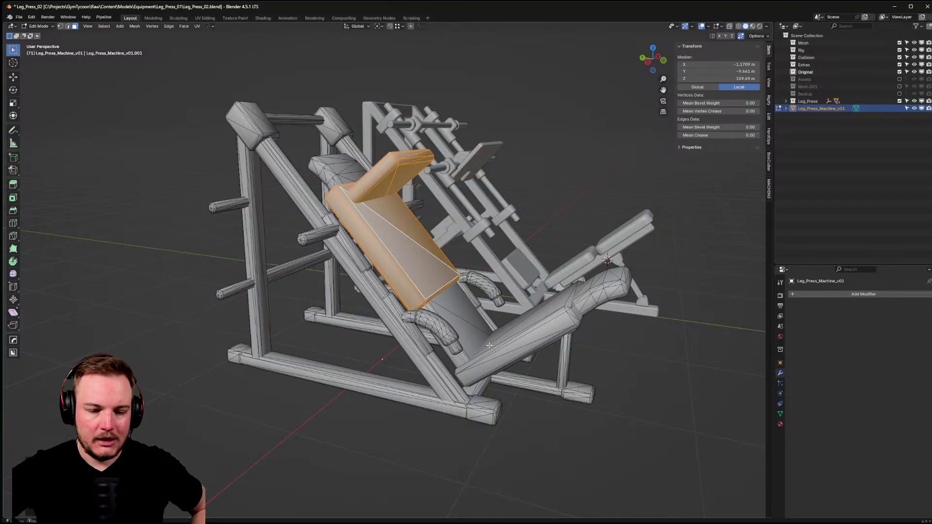
middle_drag(490, 345, 451, 328)
key(Tab)
click(456, 298)
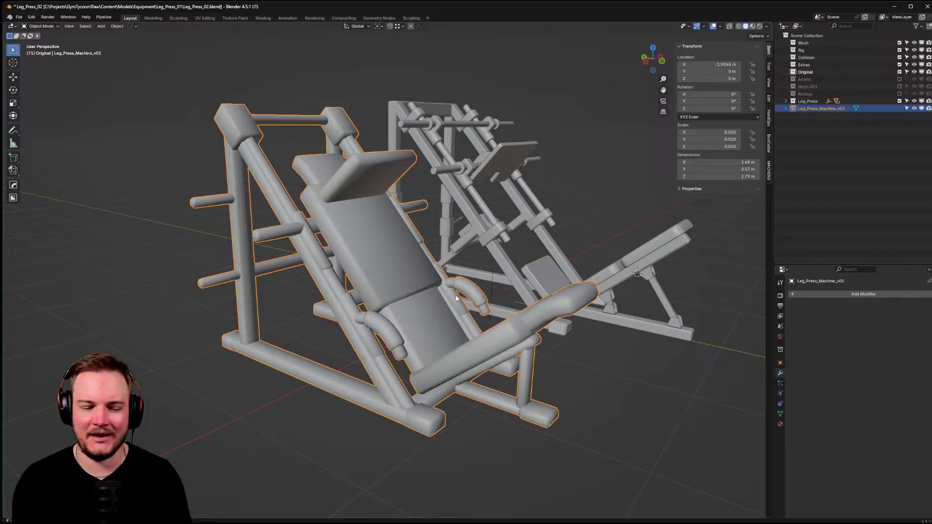
- Clear the location of Leg_Press_Machine_v01 back to the origin and hide the object
middle_drag(456, 298, 388, 289)
key(alt+g)
key(h)
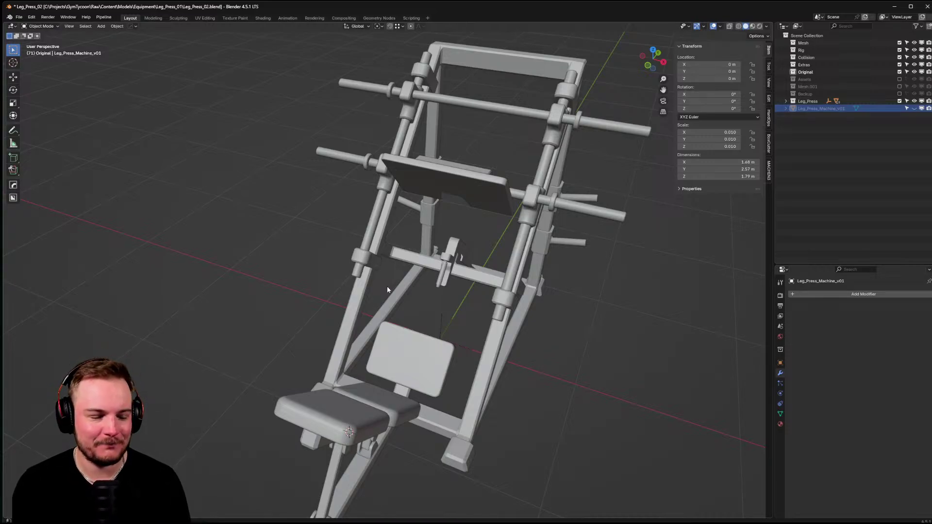
scroll(388, 290, down, 3)
middle_drag(387, 289, 379, 294)
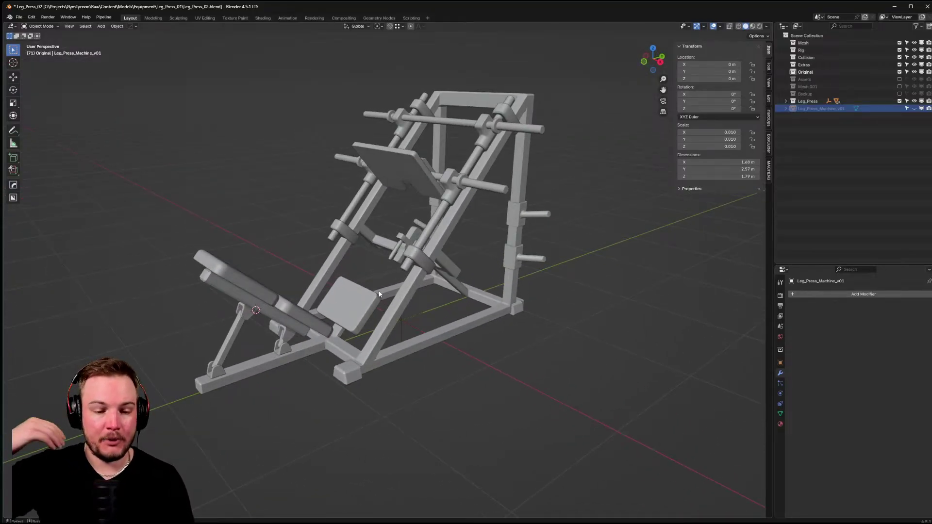
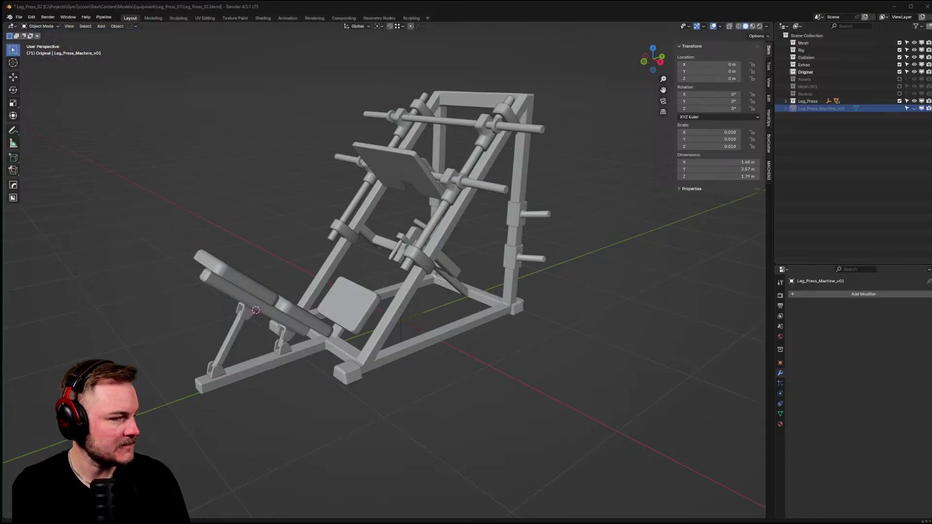
mouse_move(310, 246)
middle_down()
mouse_move(445, 266)
mouse_move(439, 253)
mouse_move(290, 251)
mouse_move(318, 255)
middle_up()
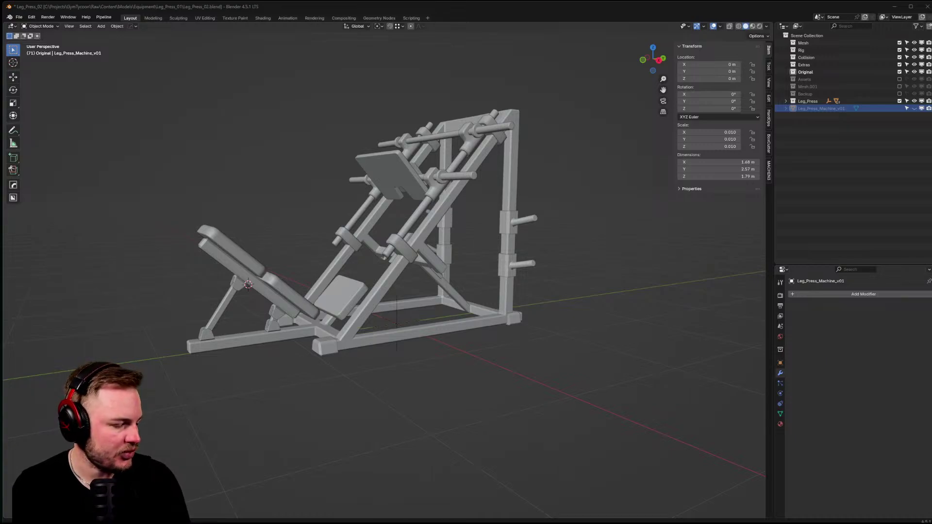
- Open the foot plate mesh in Edit Mode and bring up its Solidify modifier settings
middle_drag(401, 202, 393, 270)
click(393, 270)
scroll(398, 240, up, 10)
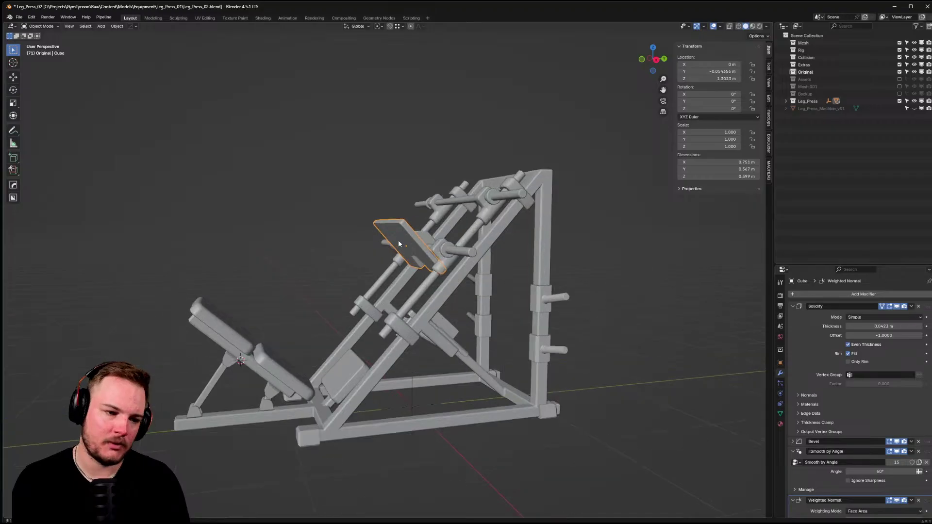
key(Tab)
click(443, 232)
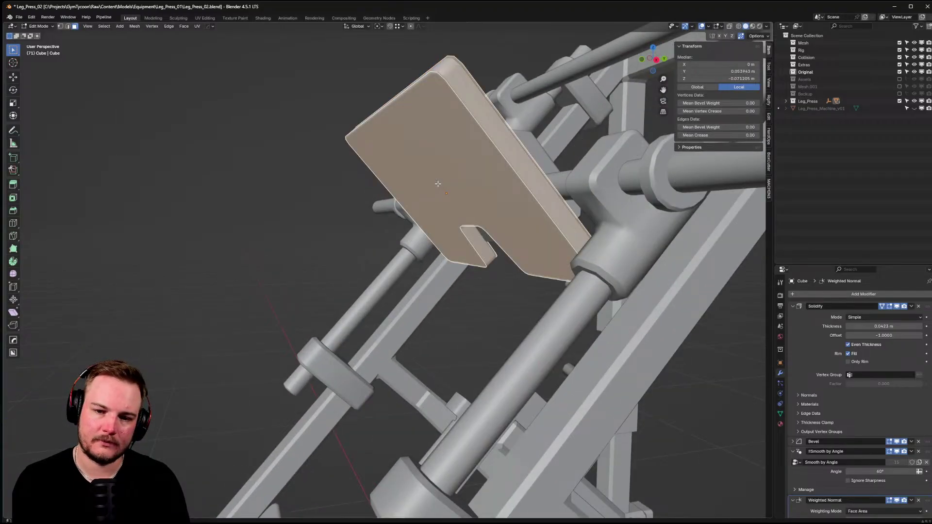
key(Tab)
middle_drag(438, 183, 749, 296)
click(793, 305)
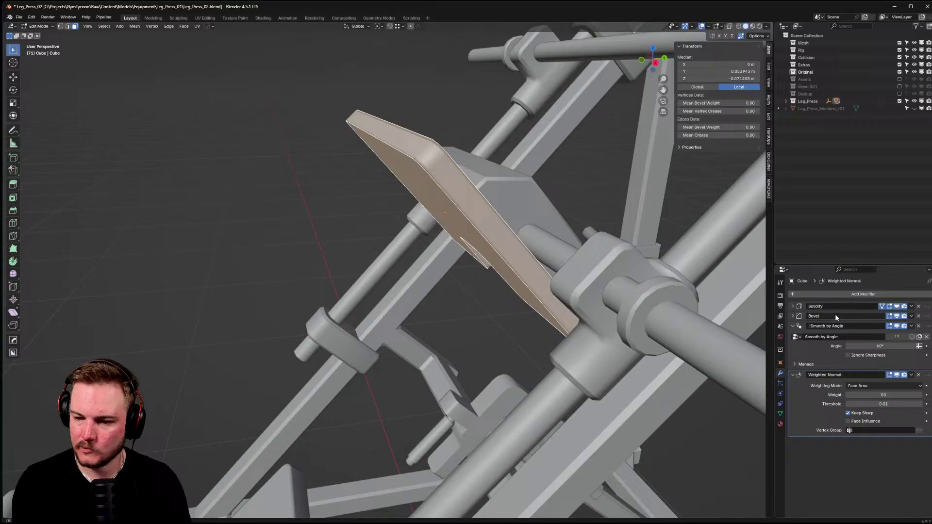
middle_drag(640, 264, 583, 237)
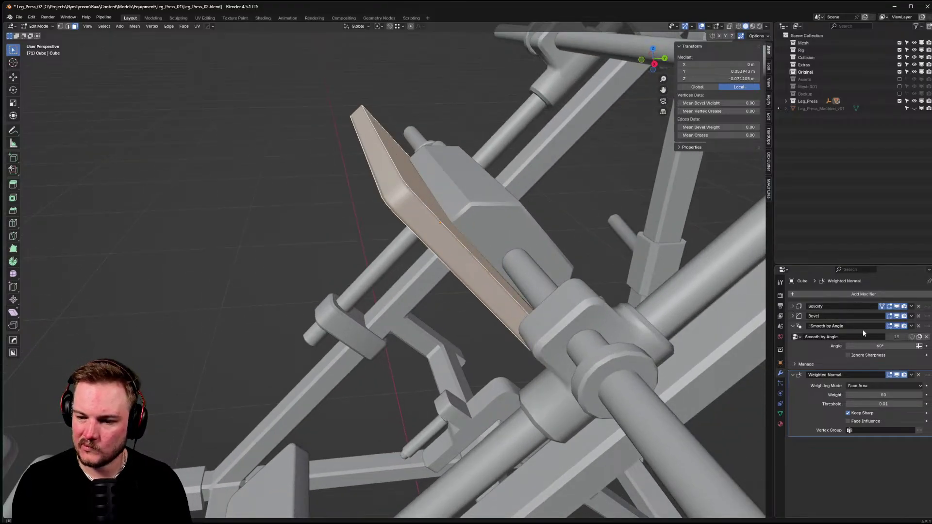
click(793, 306)
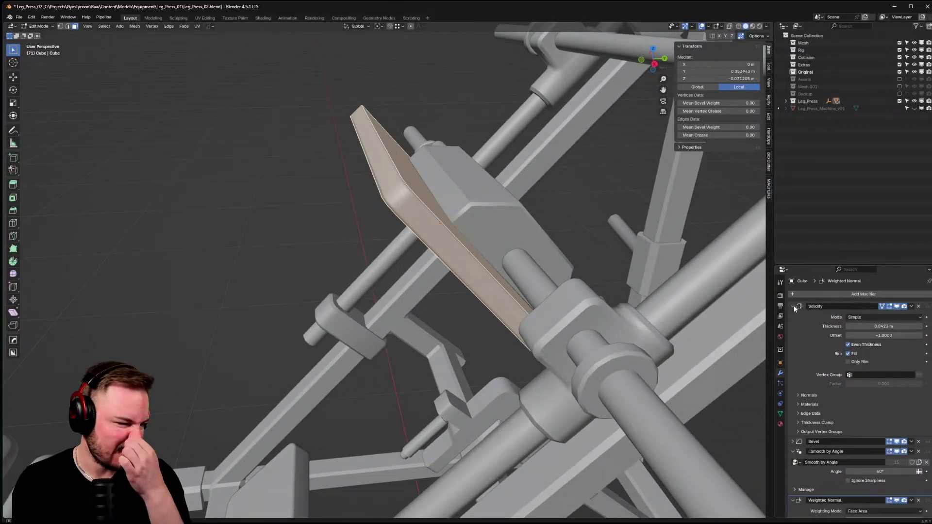
middle_drag(689, 286, 656, 275)
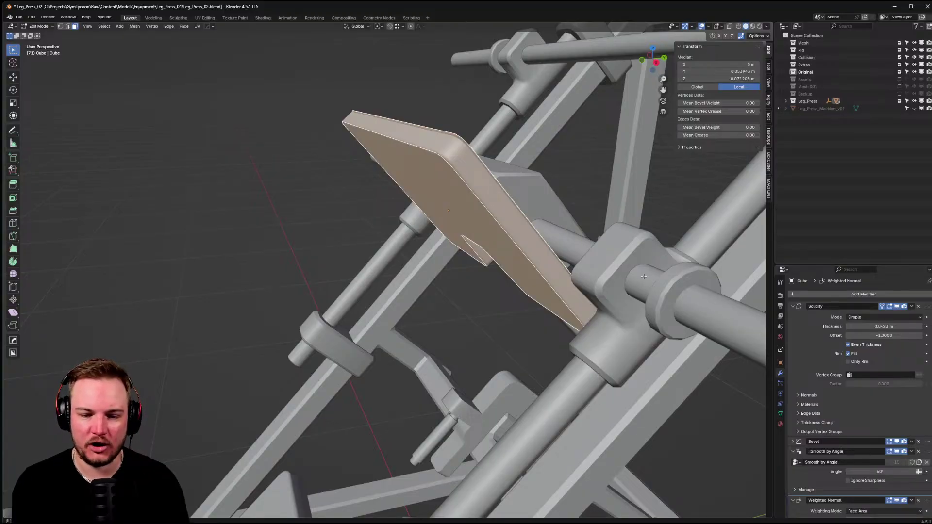
- Increase the foot plate's Solidify thickness to about 0.06 m and check it in the right orthographic view
drag(883, 327, 909, 326)
scroll(549, 217, down, 6)
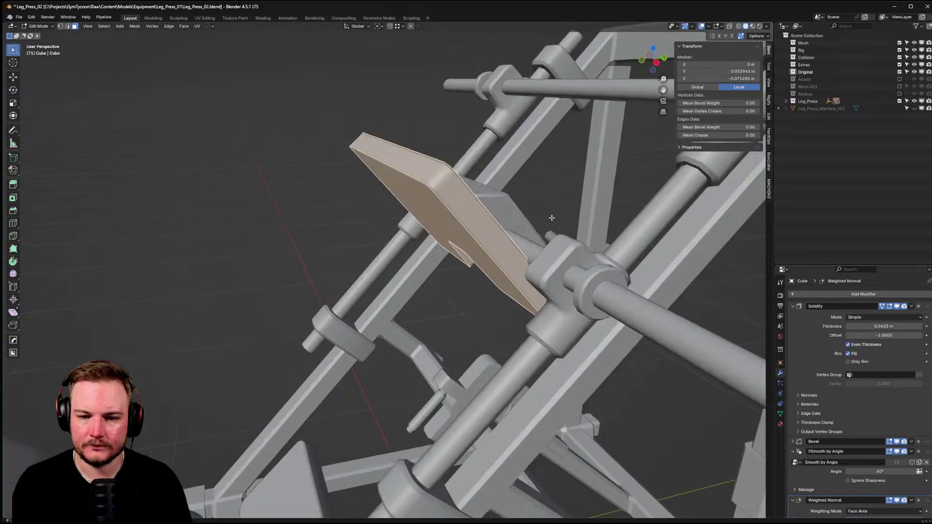
key(KP_3)
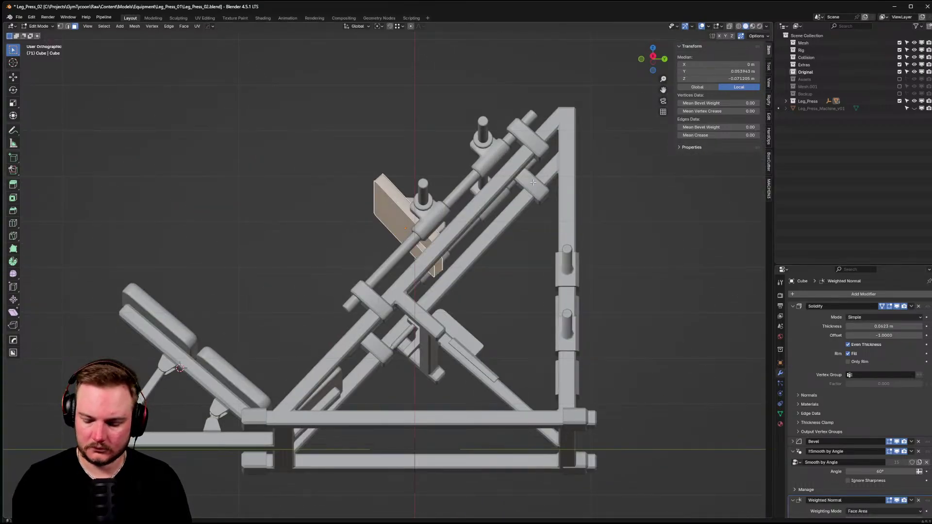
key(KP_3)
scroll(506, 183, up, 2)
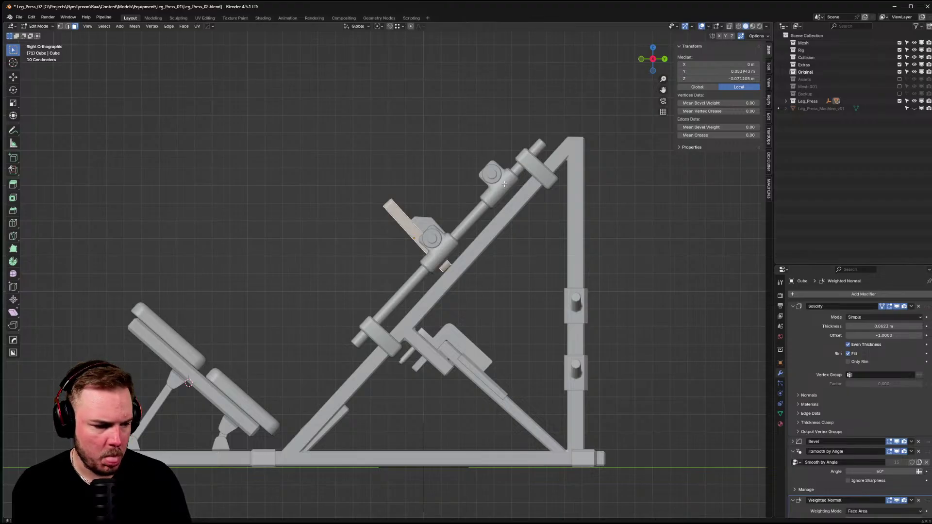
middle_drag(505, 184, 568, 212)
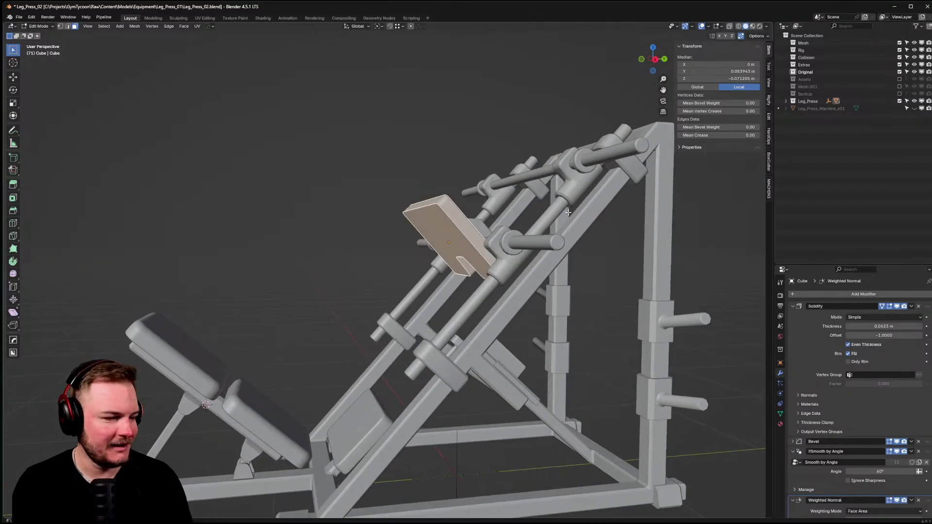
- Set the foot plate's Solidify thickness to 0.07 m
drag(889, 326, 893, 328)
click(894, 329)
text(0.07)
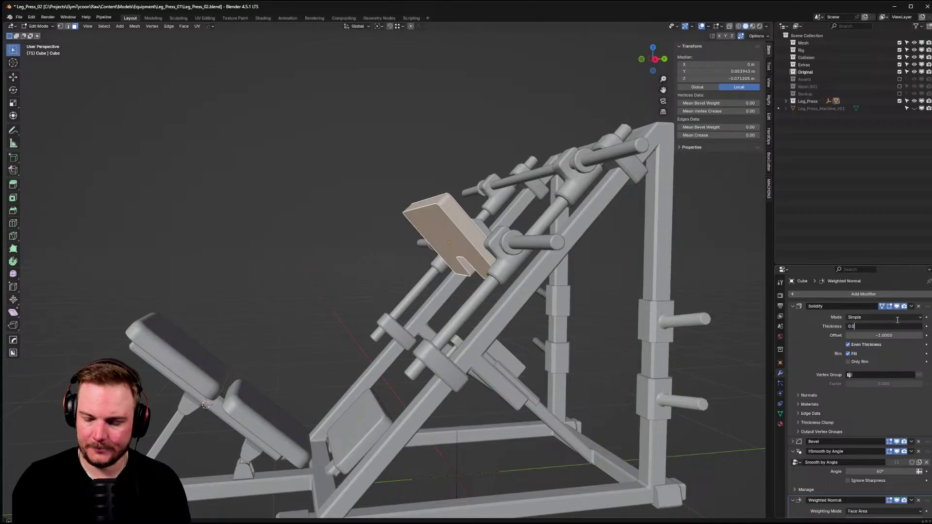
key(Return)
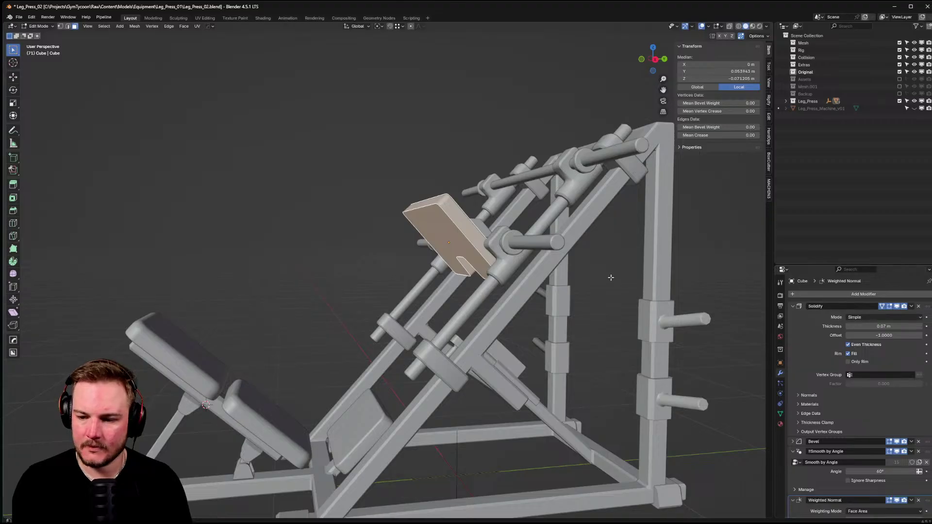
- Adjust the foot plate's Solidify offset to about -0.3 so the thickness extends to both sides of the surface
middle_drag(597, 282, 613, 283)
drag(883, 336, 890, 335)
scroll(562, 296, up, 5)
middle_drag(554, 292, 611, 301)
drag(890, 336, 916, 335)
middle_drag(272, 252, 285, 253)
scroll(284, 252, down, 6)
- Return to Object Mode, deselect the foot plate and save the Blender file
key(ctrl+Tab)
click(316, 285)
middle_drag(318, 288, 407, 246)
key(ctrl+s)
click(379, 281)
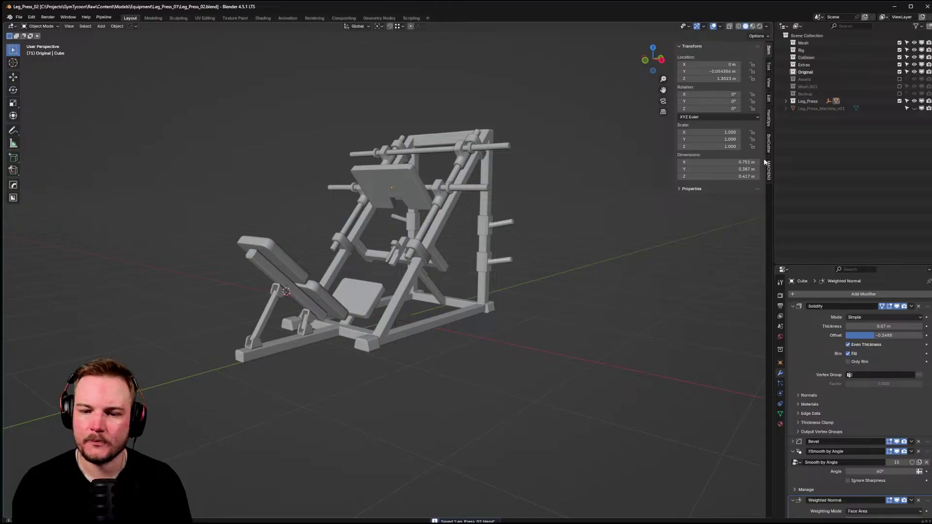
- Duplicate all objects in the Leg_Press collection except the Empty in place and move the copies to the Backup collection
click(786, 101)
click(810, 108)
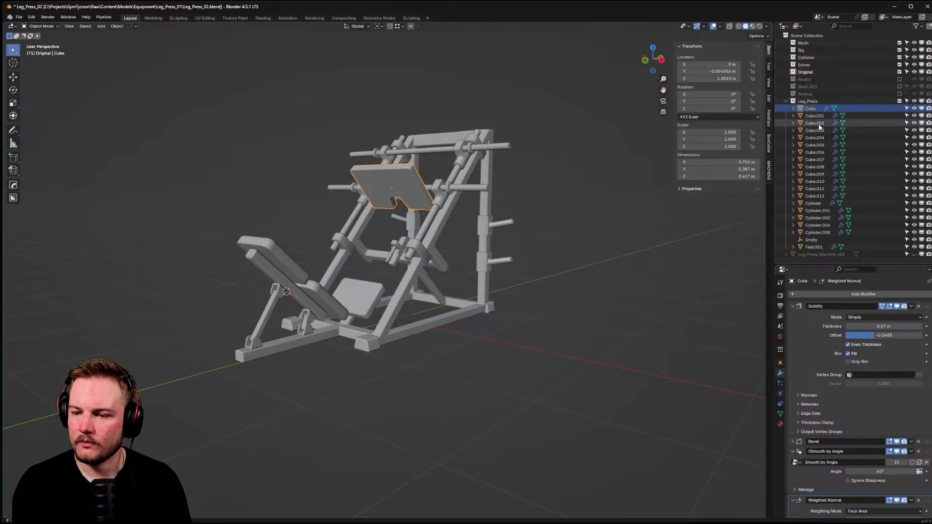
shift+click(820, 245)
ctrl+click(811, 240)
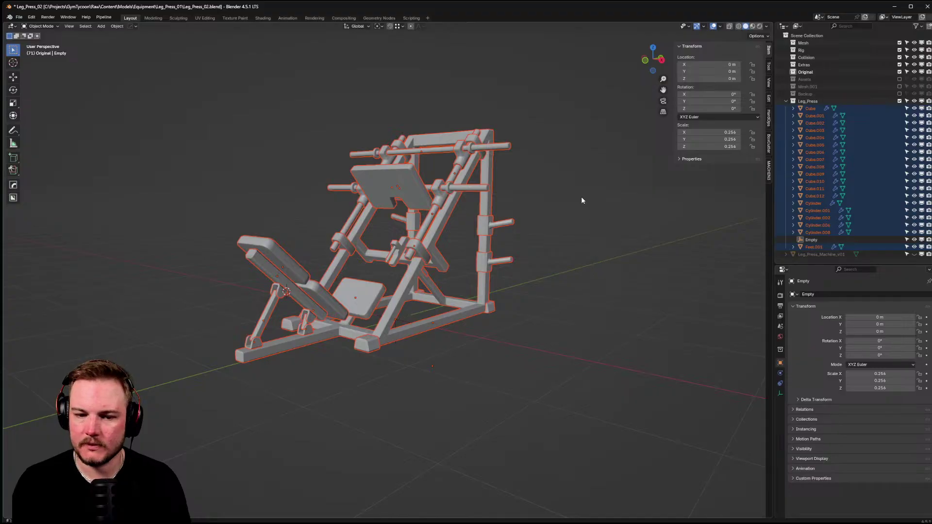
key(shift+d)
right_click(473, 193)
key(m)
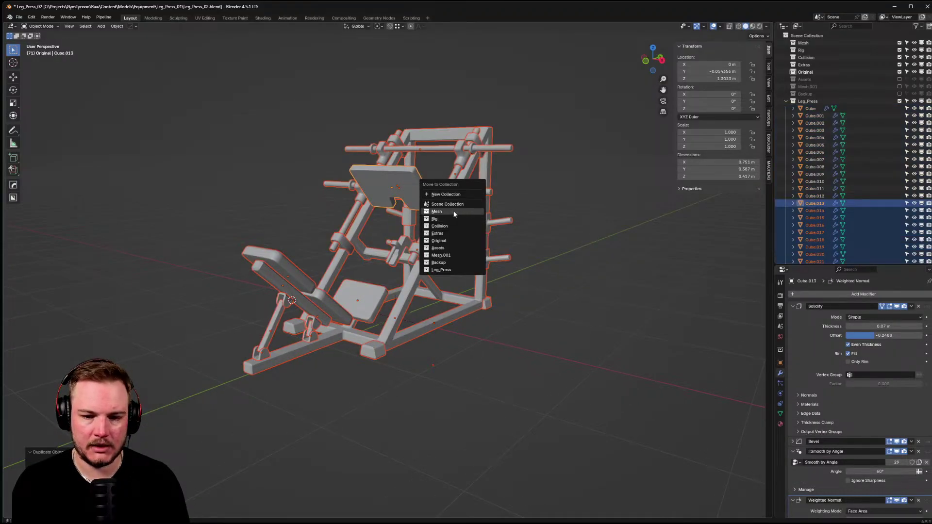
click(448, 262)
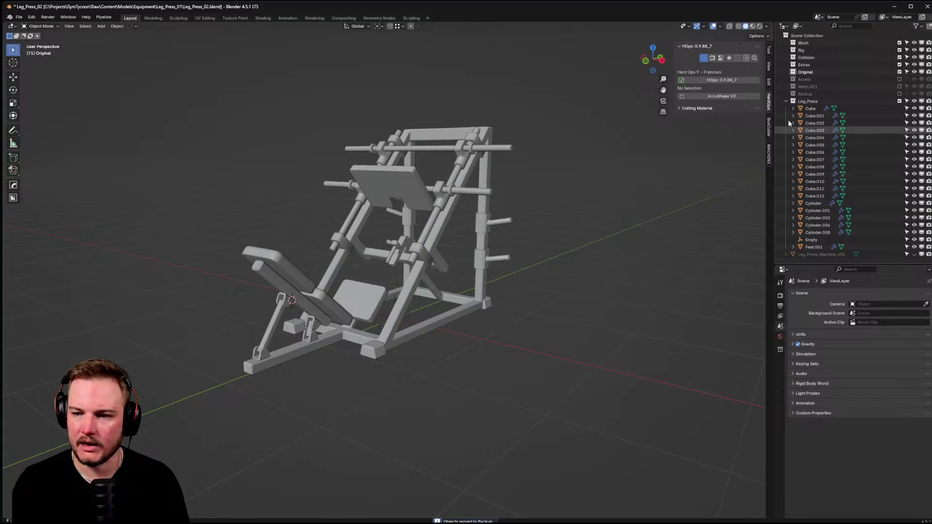
- Examine the new leg press model from several angles and up close
middle_drag(345, 207, 353, 204)
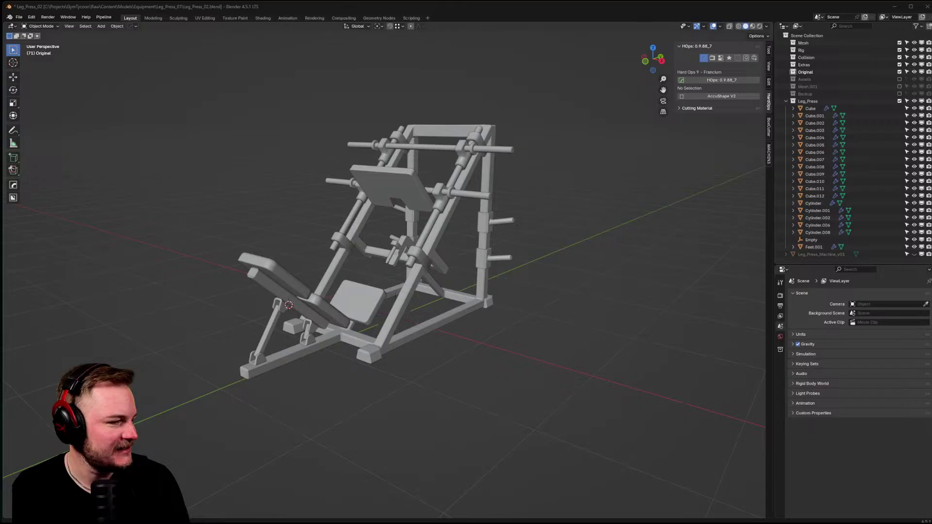
middle_drag(21, 211, 304, 203)
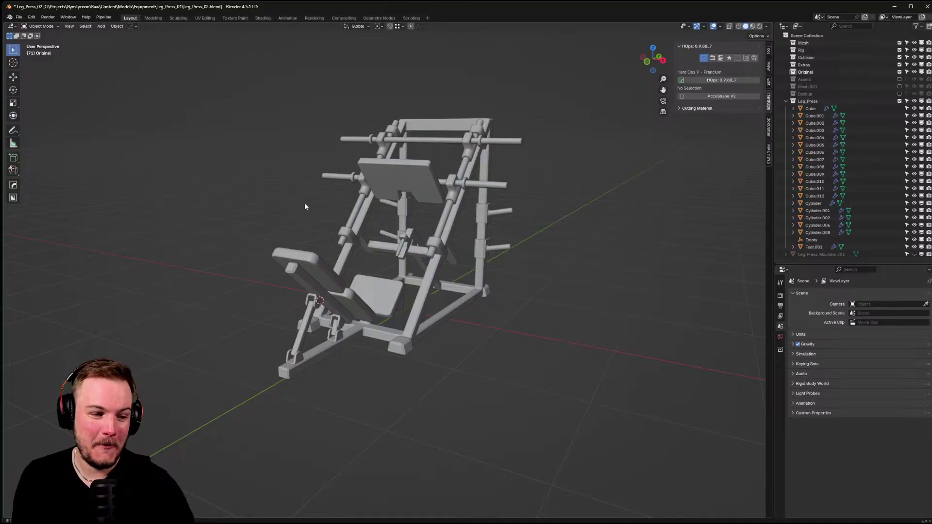
middle_drag(316, 206, 399, 221)
scroll(369, 210, up, 5)
scroll(287, 211, up, 5)
scroll(359, 275, up, 5)
middle_drag(359, 274, 449, 293)
scroll(439, 272, down, 6)
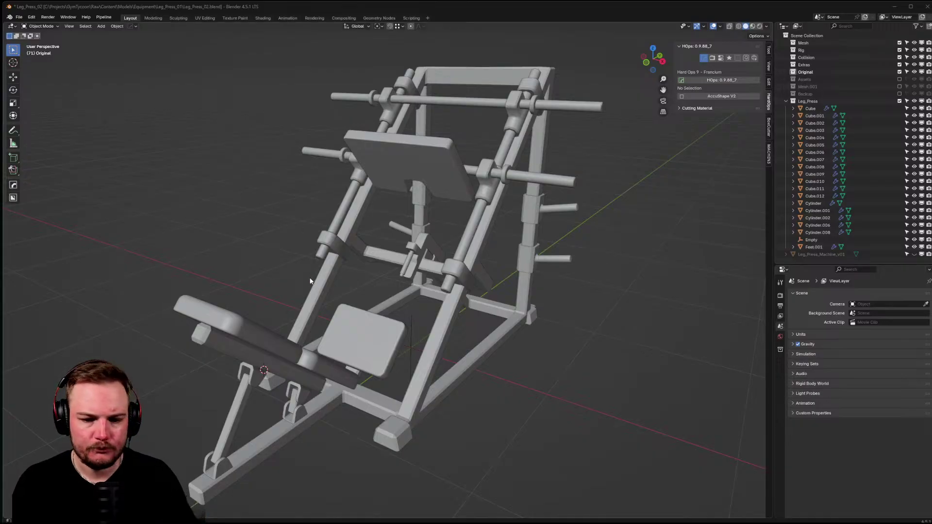
- Rename the Empty in the Leg_Press collection to _Empty so it sorts above the mesh parts
mouse_move(339, 267)
middle_down()
mouse_move(423, 263)
mouse_move(325, 275)
middle_up()
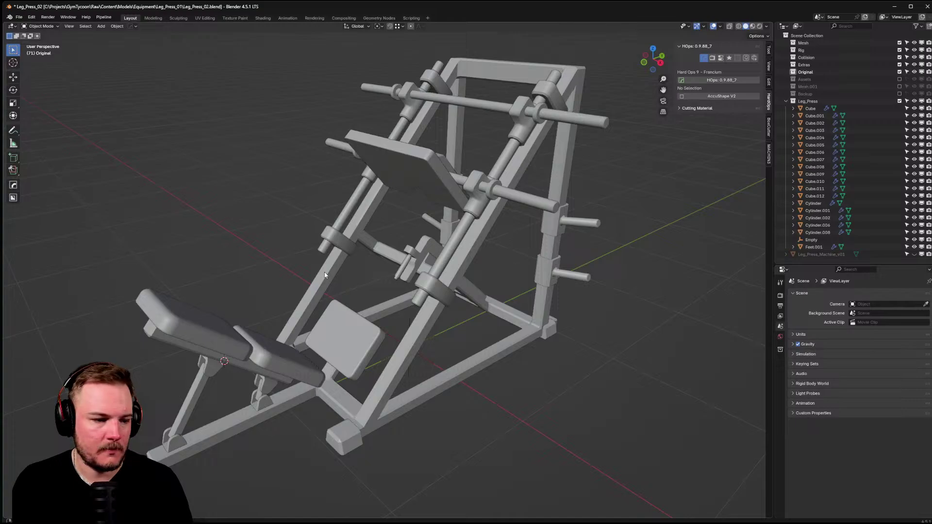
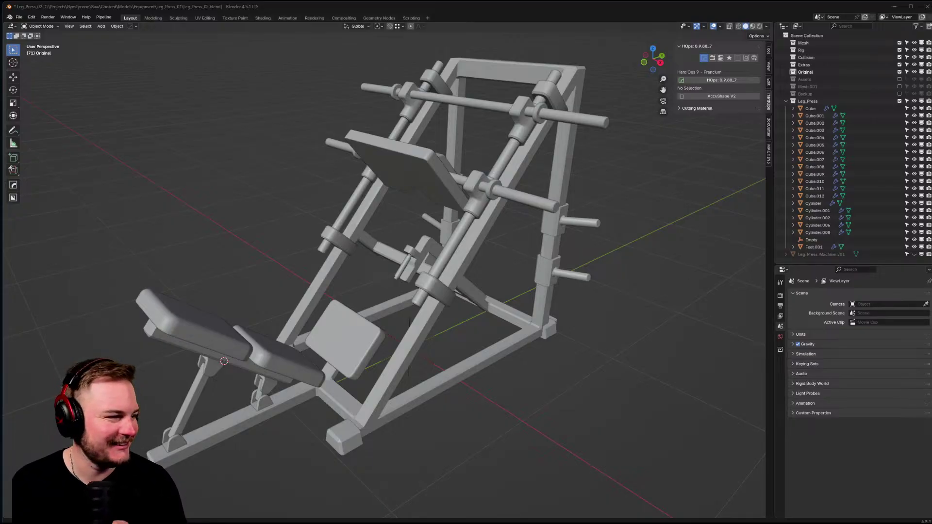
middle_drag(110, 307, 263, 262)
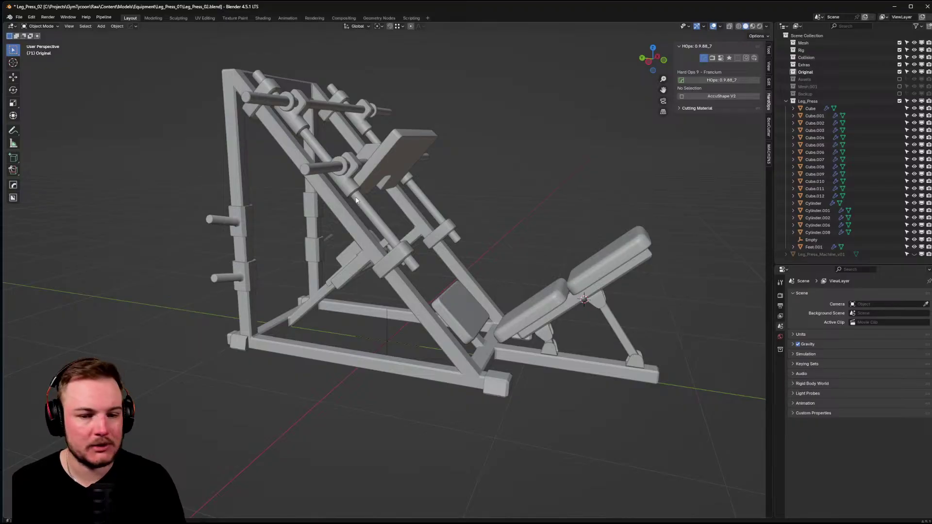
middle_drag(378, 214, 296, 233)
click(810, 108)
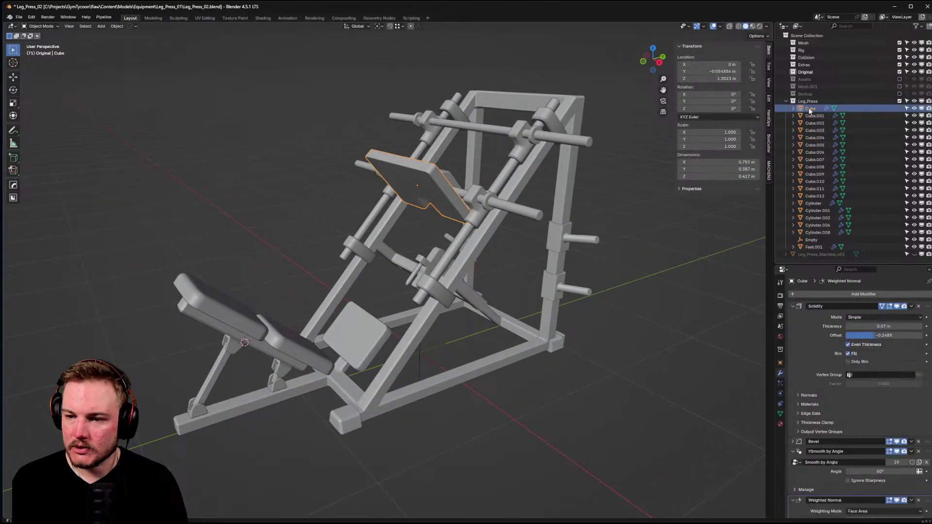
click(820, 241)
middle_drag(572, 240, 534, 240)
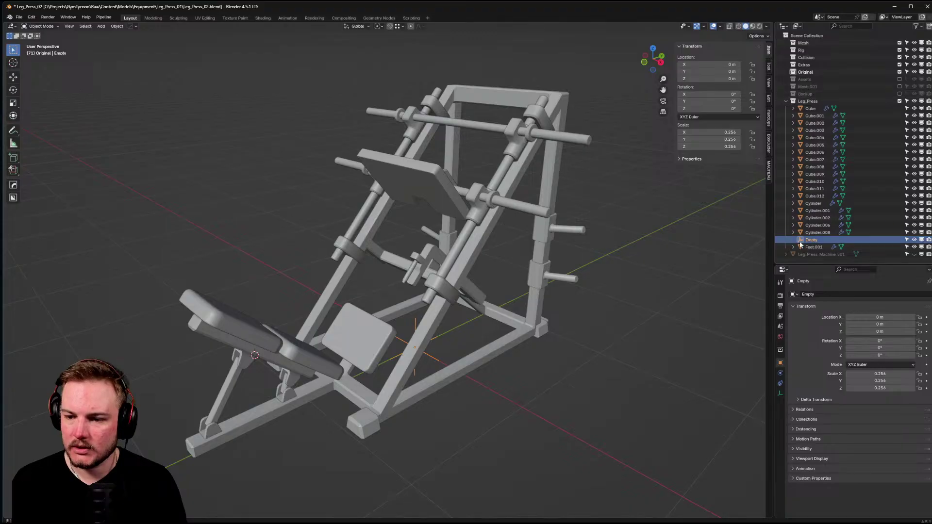
double_click(838, 239)
key(Home)
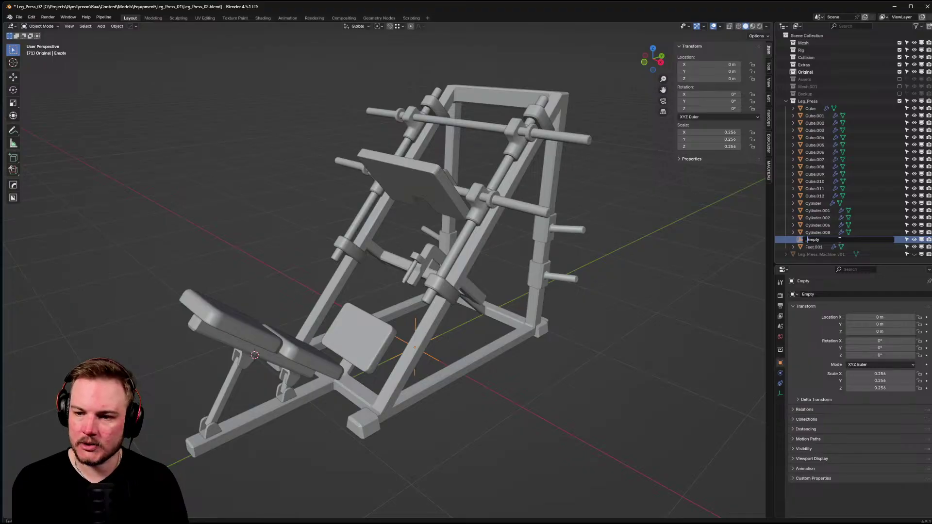
text(_)
key(Return)
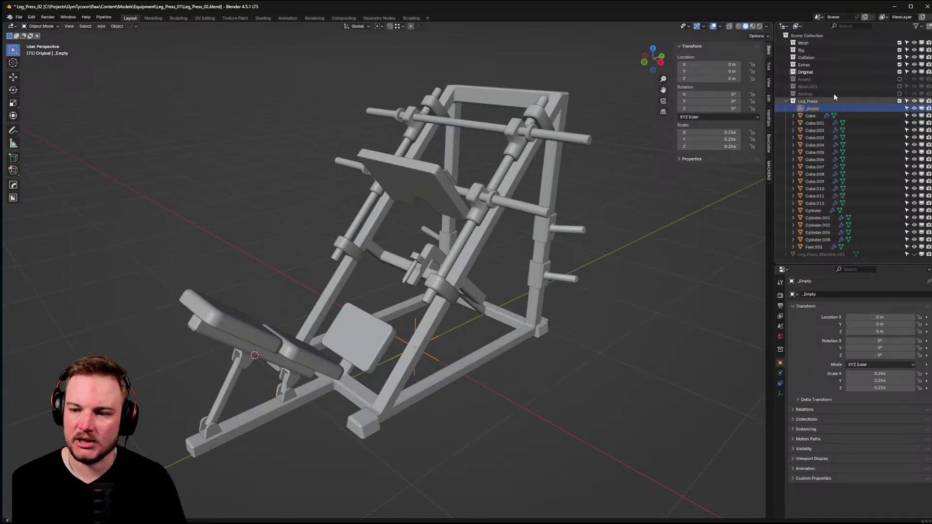
- Apply the modifiers of all mesh parts in the Leg_Press collection, excluding _Empty, and join the parts into one object
click(818, 116)
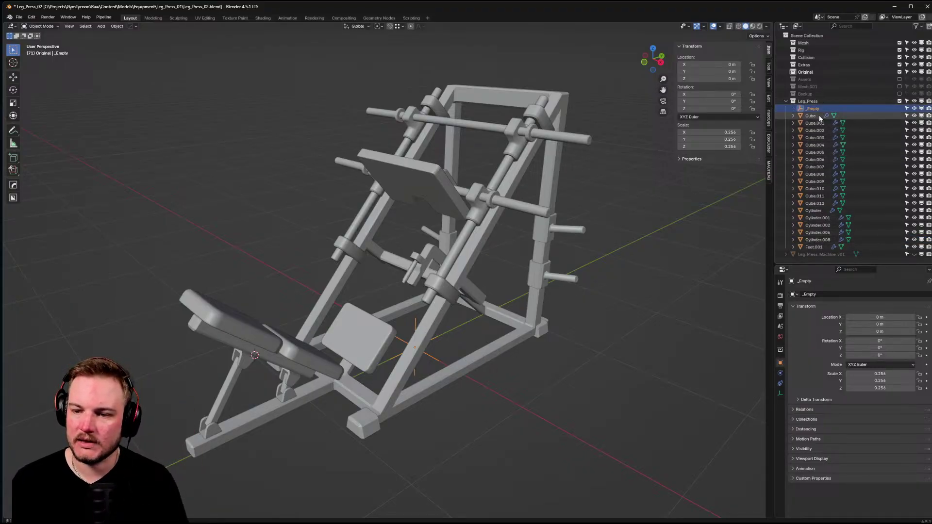
shift+click(819, 247)
scroll(489, 281, down, 4)
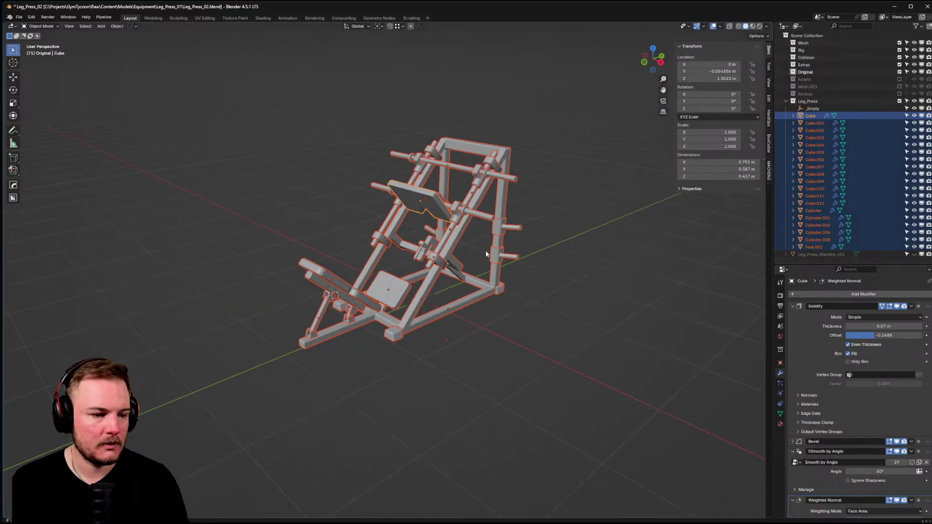
scroll(486, 251, up, 2)
middle_drag(485, 234, 389, 254)
key(q)
mouse_move(373, 287)
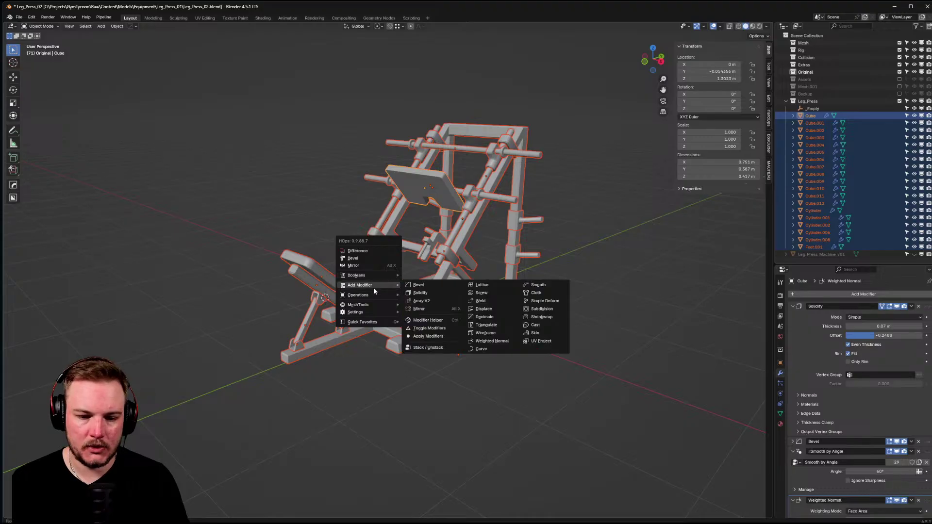
click(444, 336)
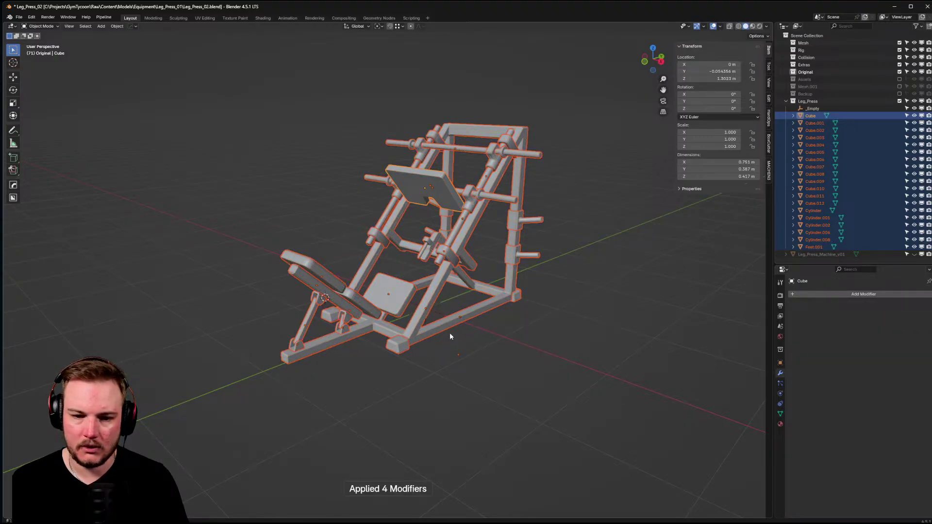
mouse_move(449, 333)
middle_down()
mouse_move(458, 328)
mouse_move(437, 331)
middle_up()
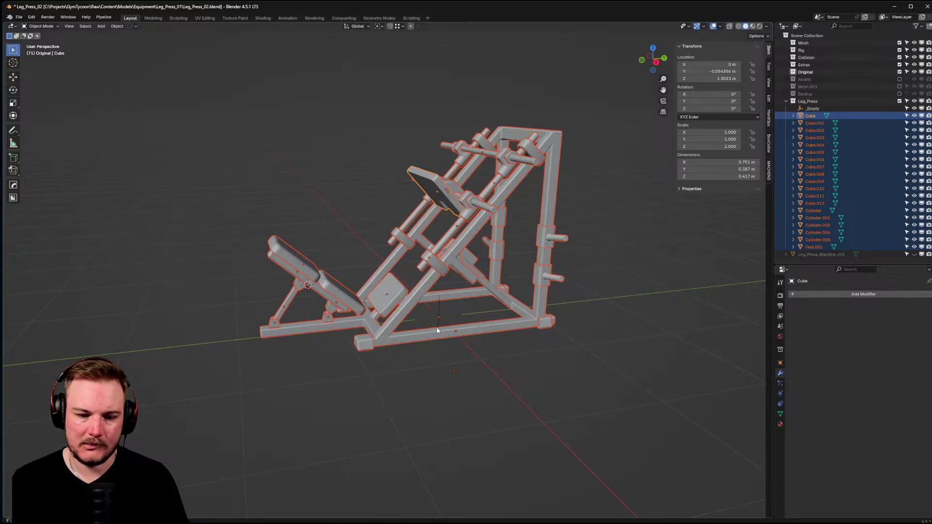
key(ctrl+j)
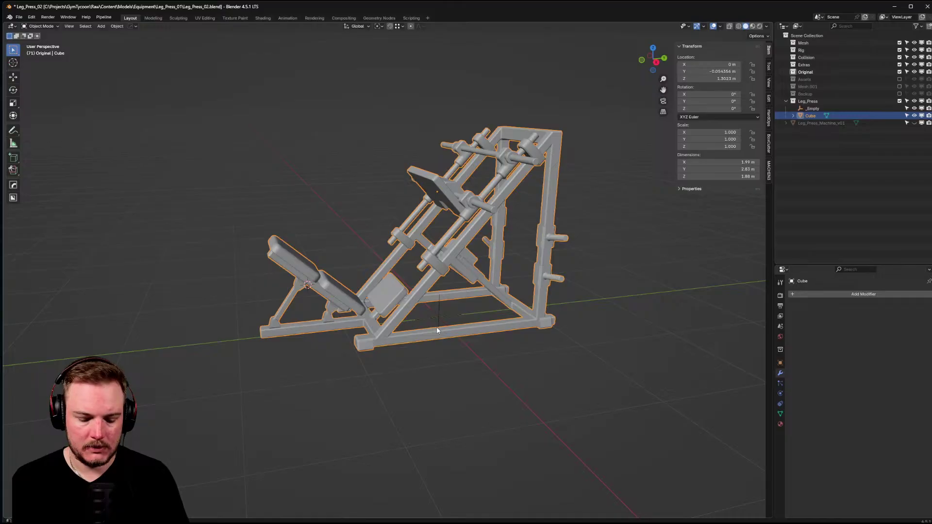
- Set the joined leg press's origin to the 3D cursor near the seat
key(q)
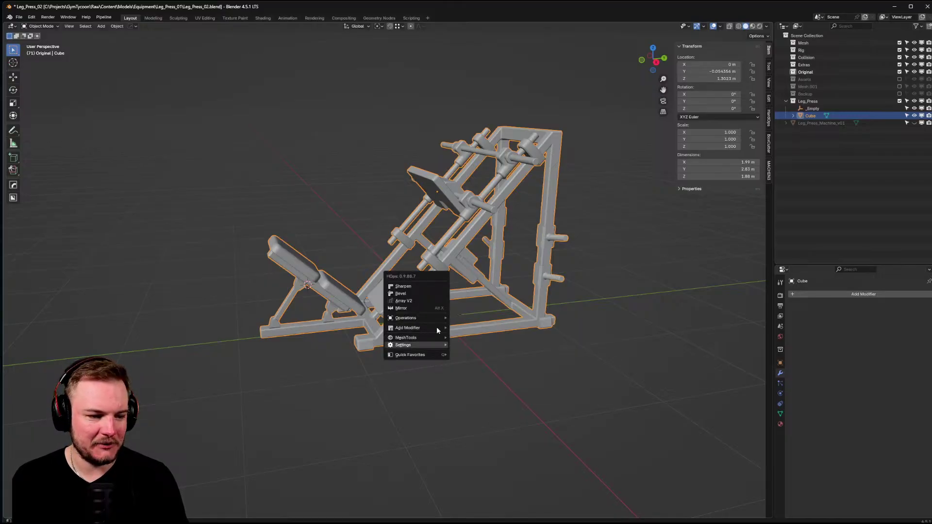
key(Down)
key(Right)
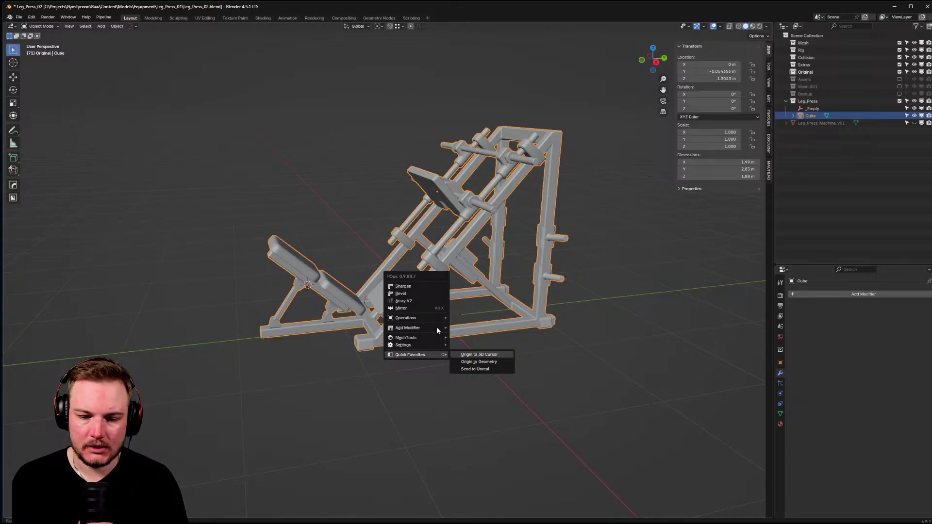
key(Down)
key(Return)
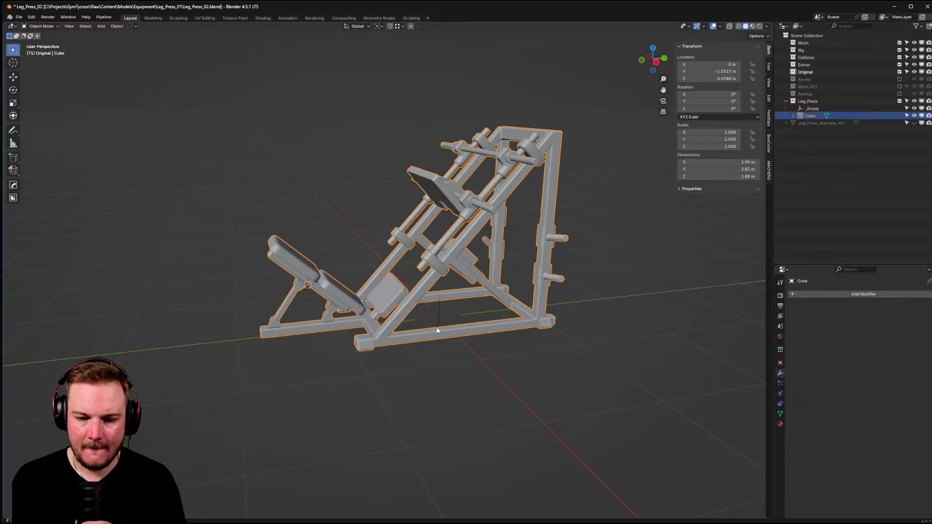
- Reset the 3D cursor to the world origin and set the joined leg press's origin to it
key(shift+s)
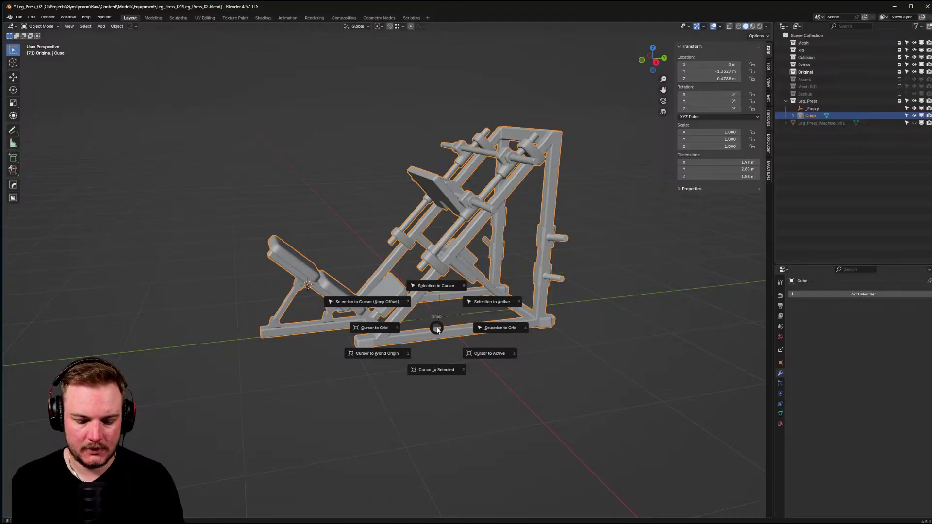
key(2)
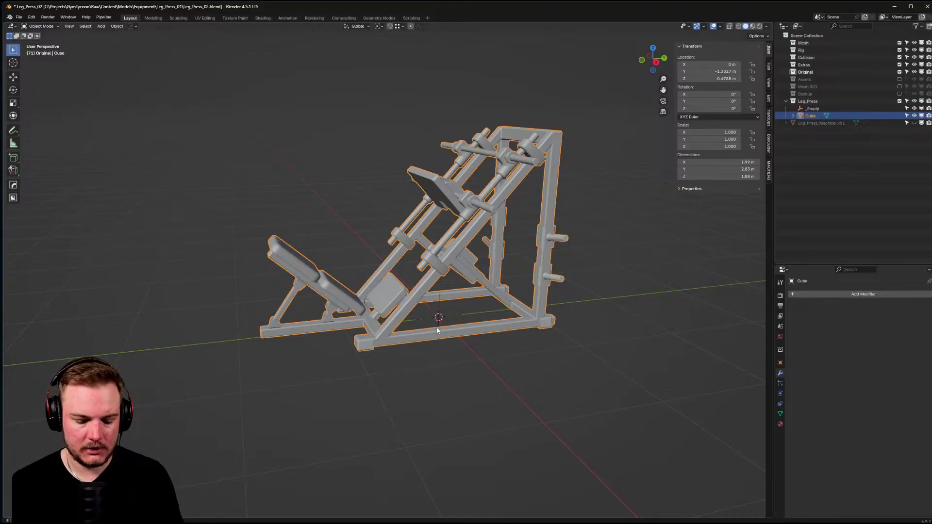
key(q)
mouse_move(437, 330)
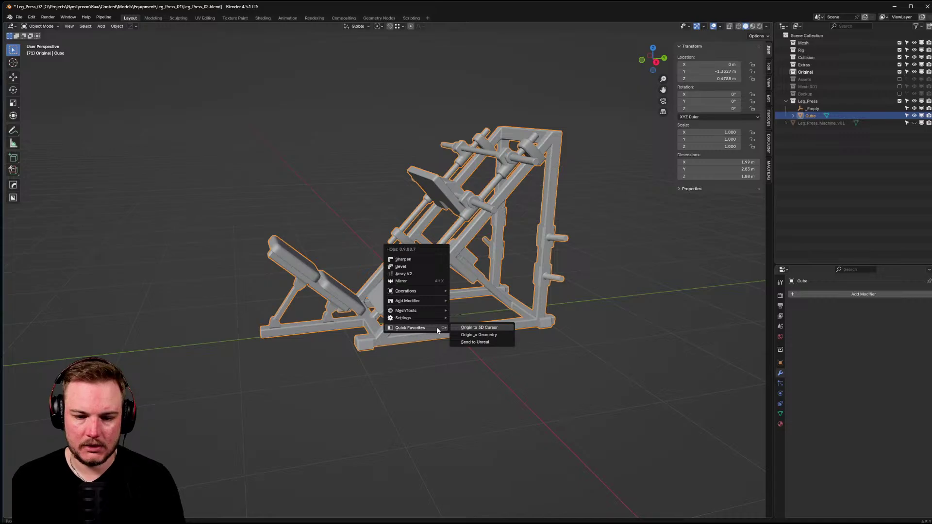
key(Return)
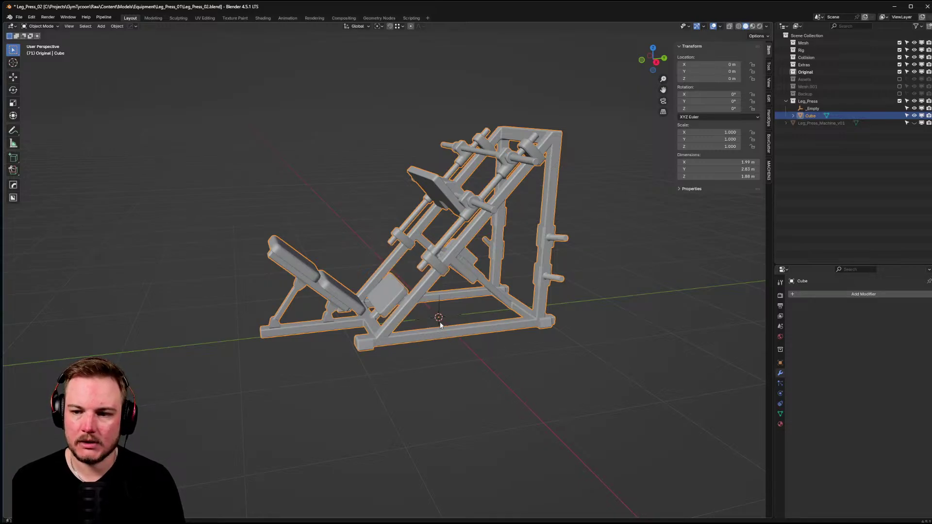
- Remove the UVMap entry from the joined leg press mesh's UV maps
middle_drag(437, 330, 595, 286)
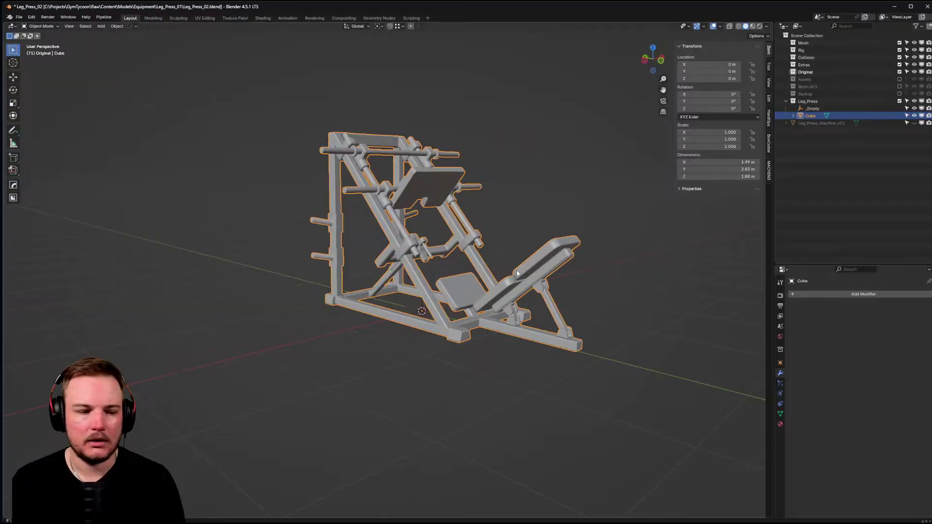
middle_drag(518, 273, 262, 270)
scroll(350, 304, up, 5)
scroll(334, 254, up, 4)
middle_drag(334, 255, 505, 282)
scroll(423, 278, down, 5)
click(780, 414)
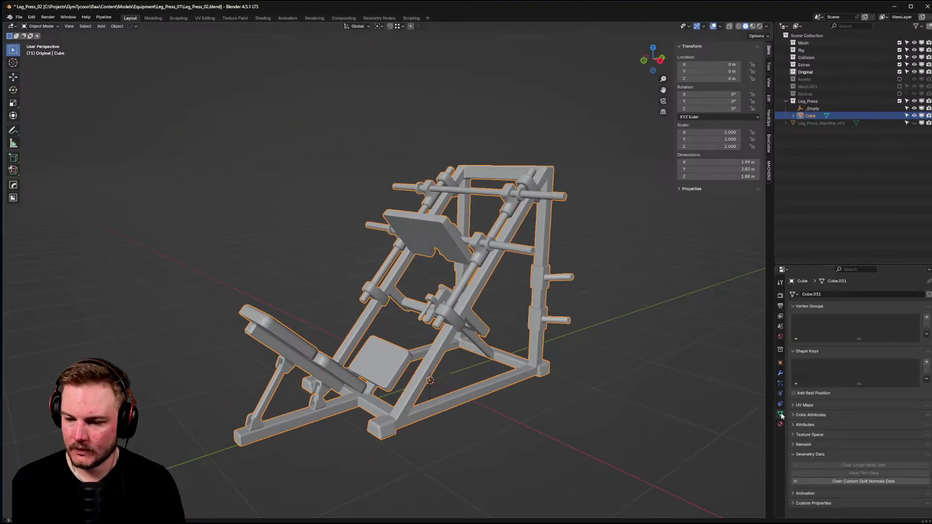
click(804, 405)
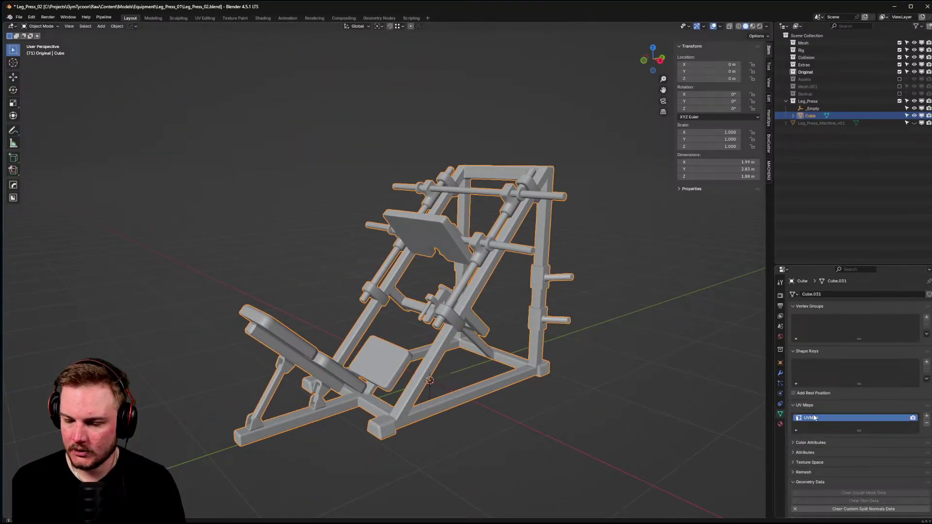
scroll(799, 437, down, 2)
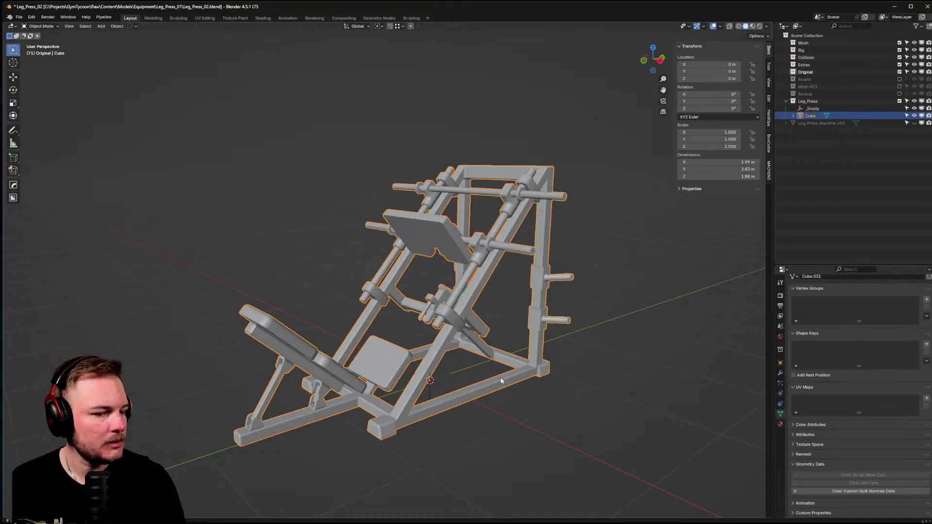
- Rename the joined leg press object to Leg_Press_01
middle_drag(491, 378, 509, 375)
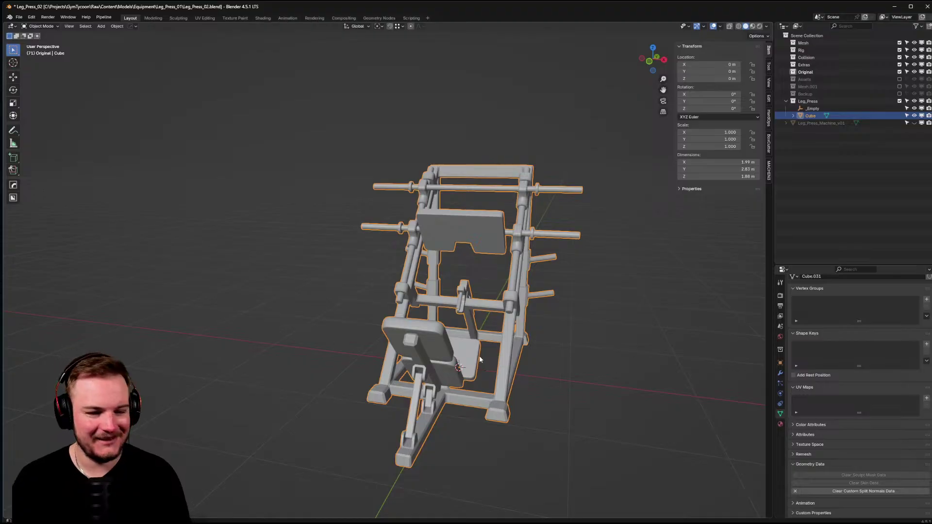
middle_drag(604, 343, 572, 344)
shift+middle_drag(565, 339, 551, 337)
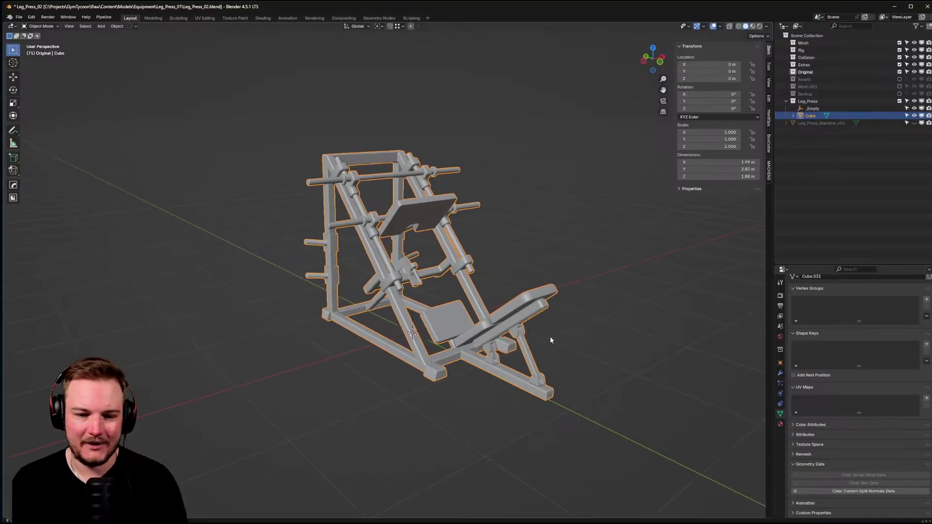
key(F2)
text(Leg_)
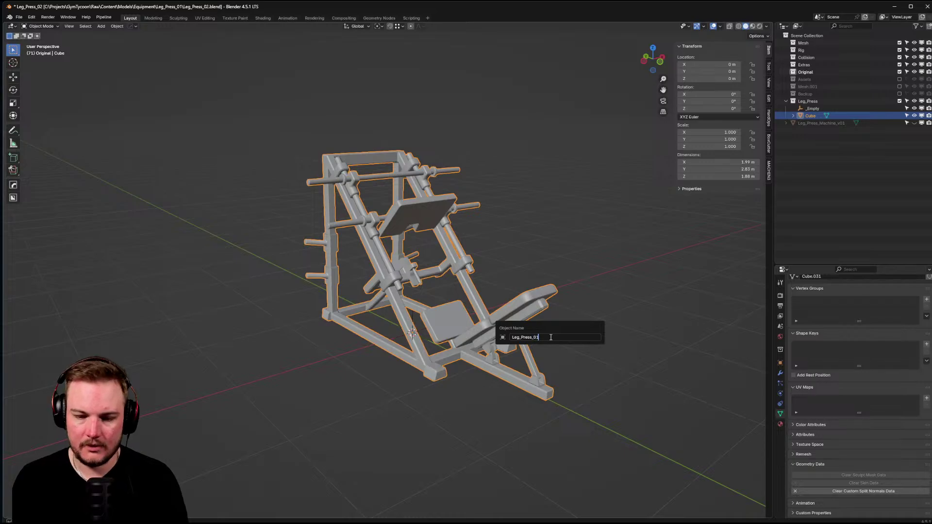
text(Press_01)
key(Return)
- Move the Leg_Press_01 object to the Mesh collection
middle_drag(549, 336, 453, 336)
key(m)
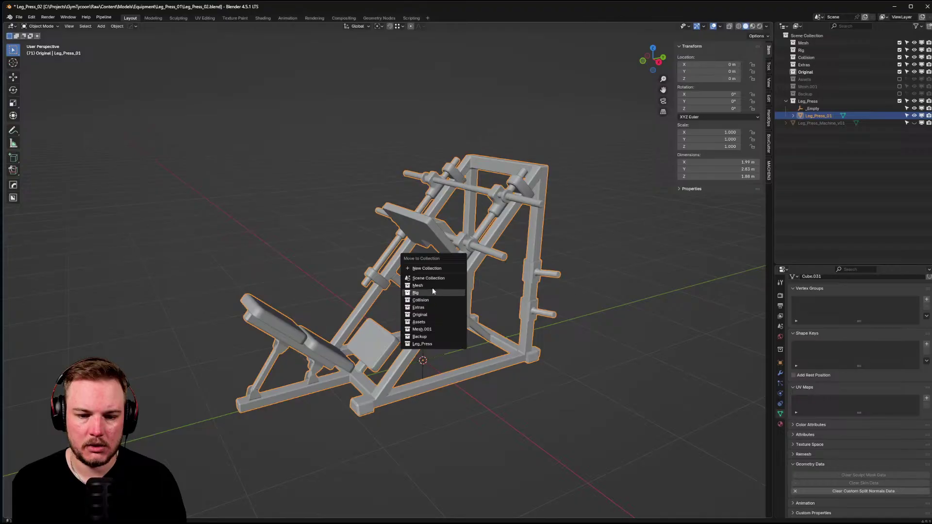
click(431, 285)
middle_drag(431, 286, 532, 292)
- Enlarge the object properties area and rename the mesh data of Leg_Press_01 to Leg_Press_01
click(794, 50)
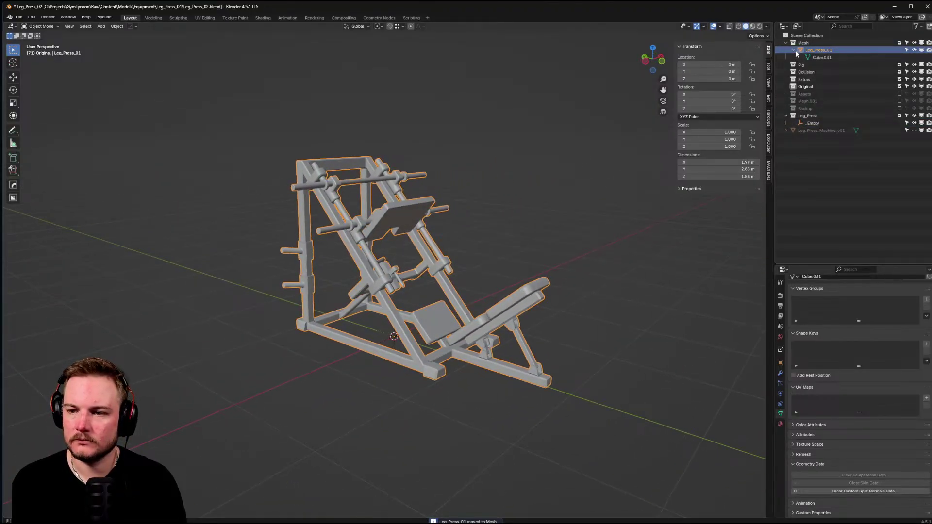
click(801, 50)
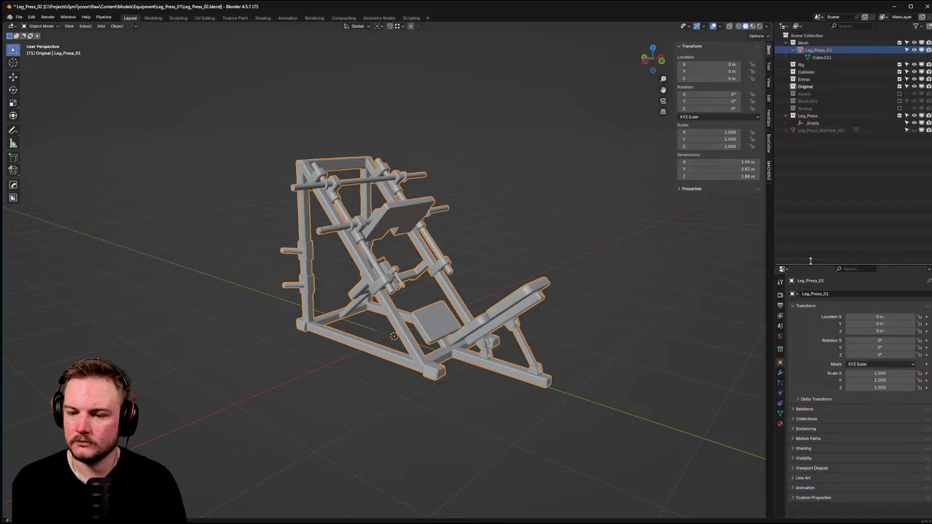
drag(810, 262, 812, 164)
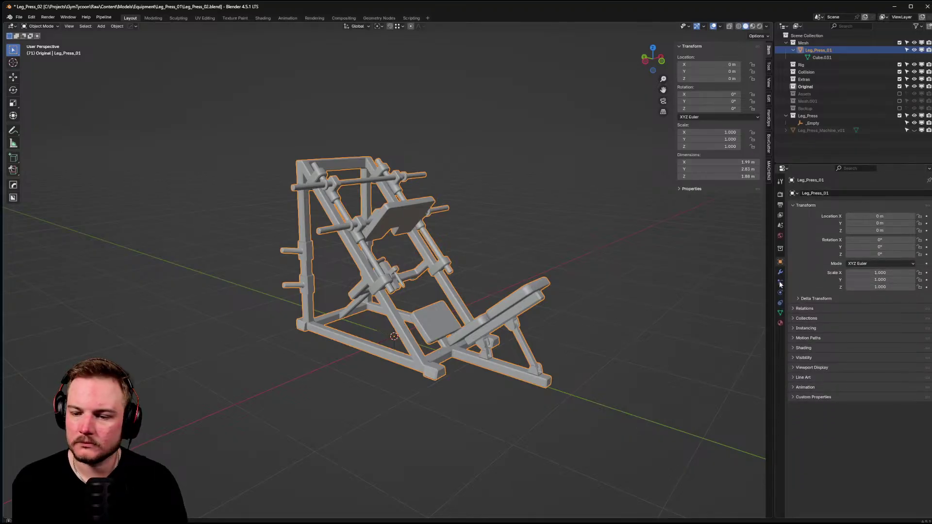
click(780, 313)
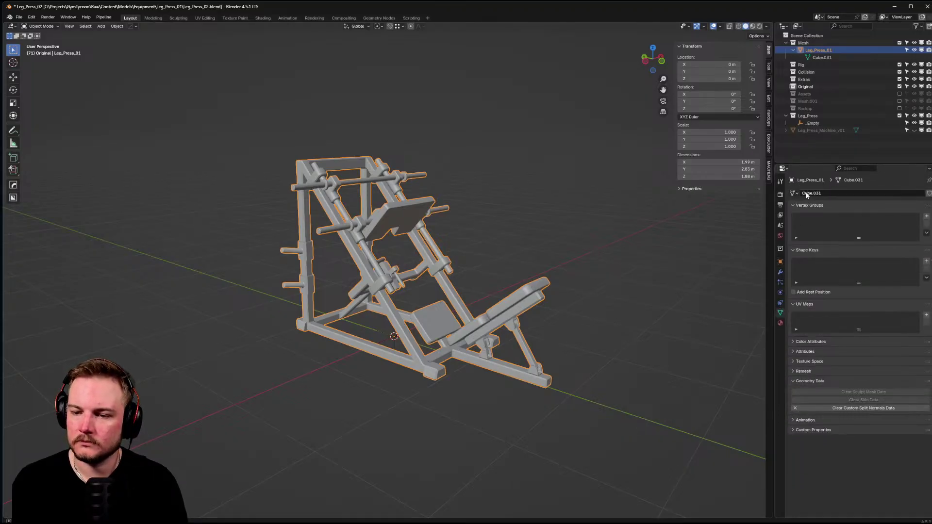
- Assign the existing material named Material to Leg_Press_01
click(780, 322)
click(794, 224)
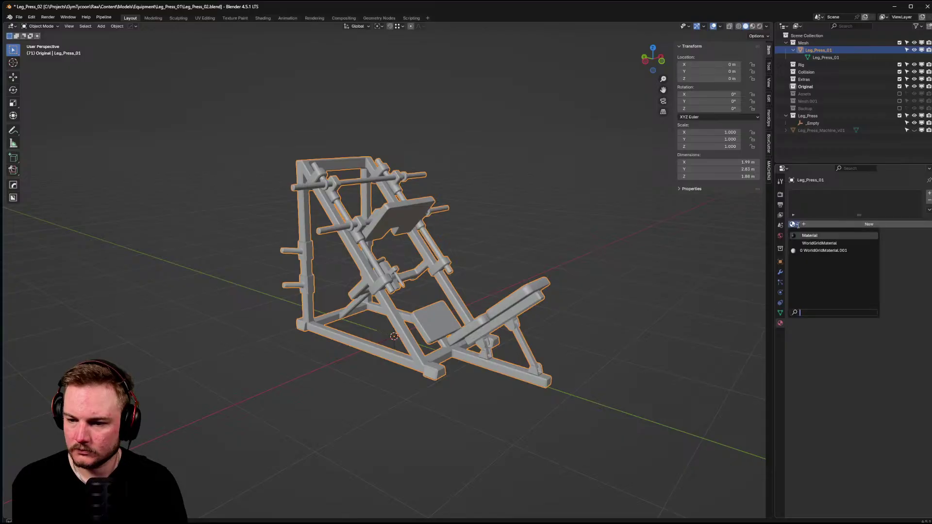
click(806, 236)
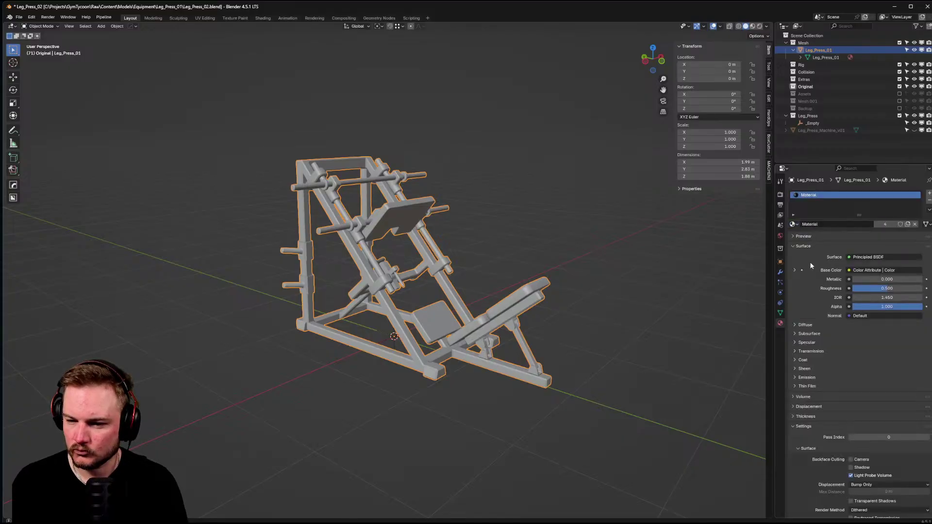
mouse_move(631, 265)
middle_down()
mouse_move(511, 267)
mouse_move(526, 262)
middle_up()
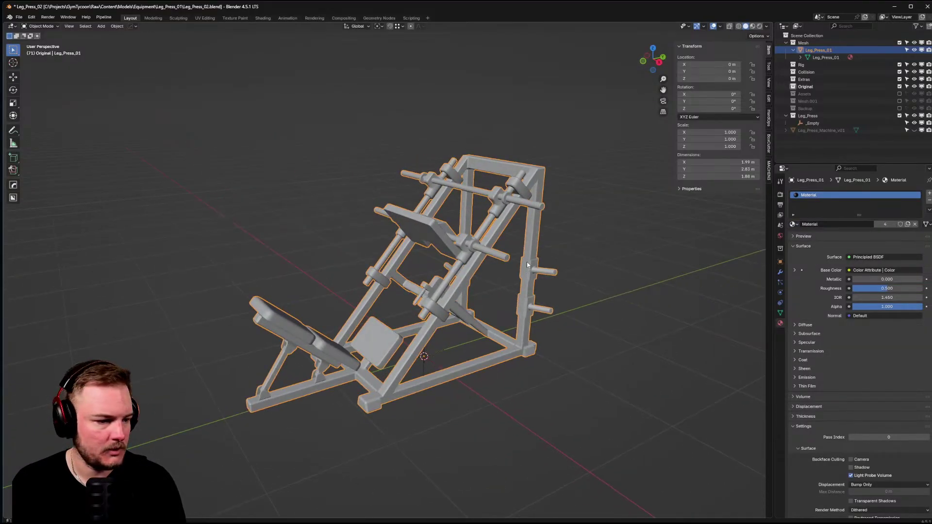
- Preview Leg_Press_01 in different viewport shading modes and inspect its material nodes in the Shading workspace
key(z)
click(525, 276)
key(z)
click(573, 275)
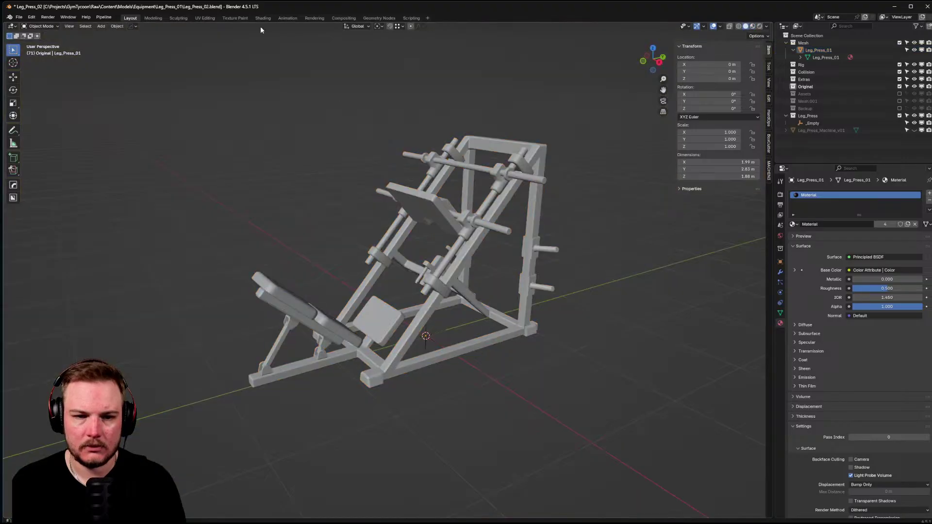
click(263, 18)
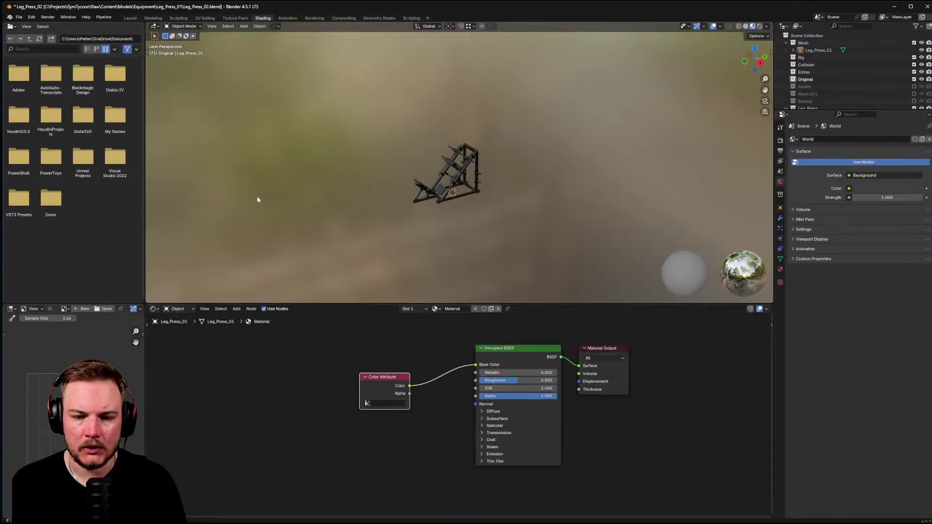
- In the Modeling workspace, set the mean edge bevel weight of the whole Leg_Press_01 mesh to 0
click(153, 18)
scroll(422, 219, up, 5)
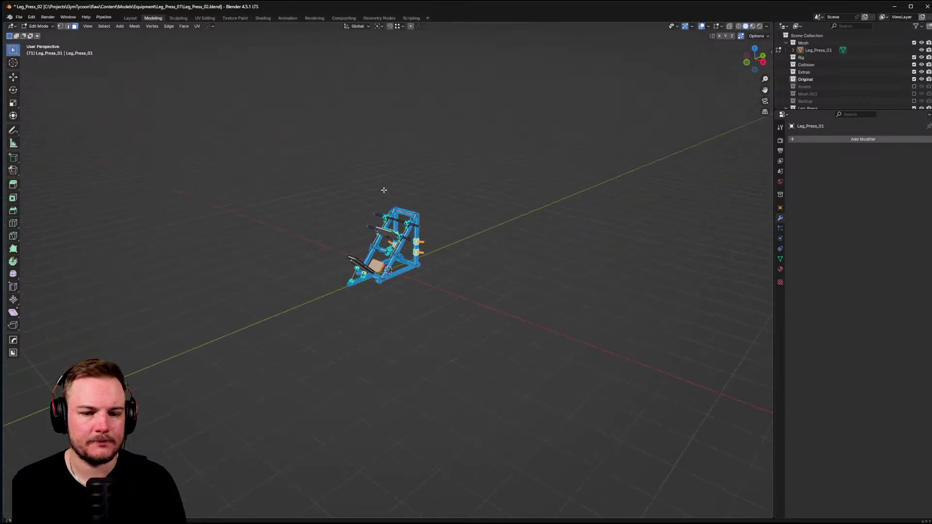
middle_drag(423, 219, 507, 263)
key(ctrl+Tab)
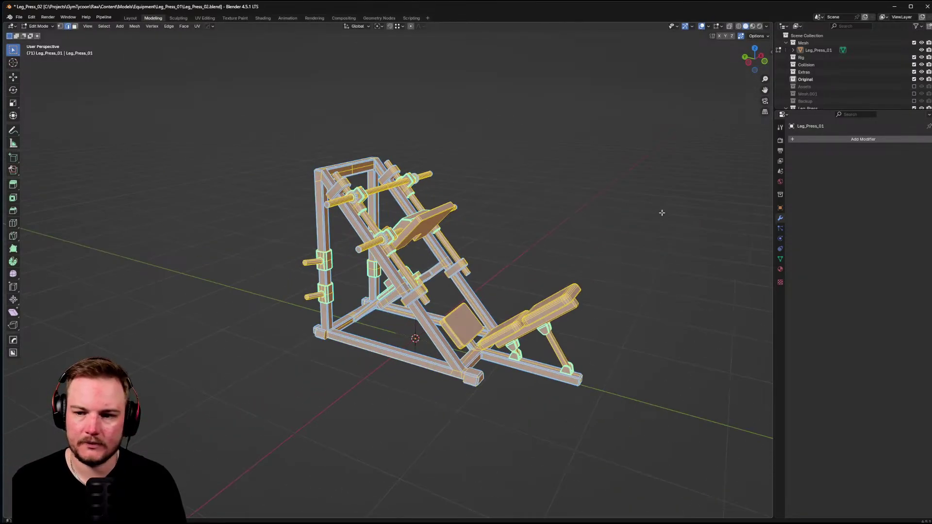
key(n)
click(718, 126)
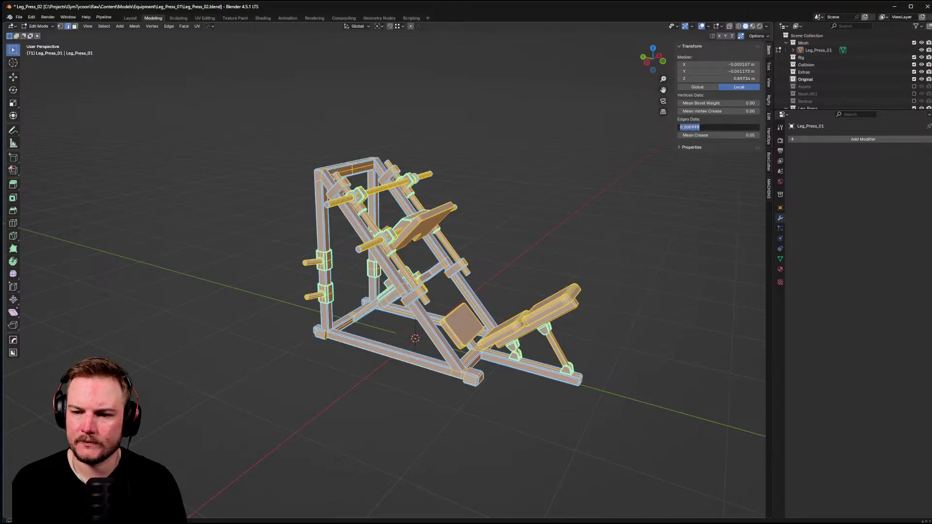
text(0)
key(Return)
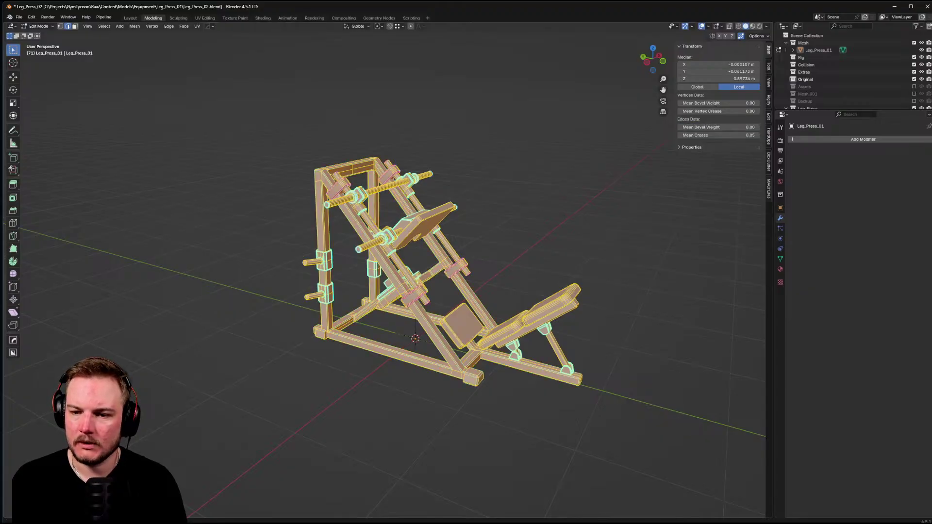
- Set the mean edge crease of the whole Leg_Press_01 mesh to 0 and return to Object Mode
click(745, 135)
text(0)
key(Return)
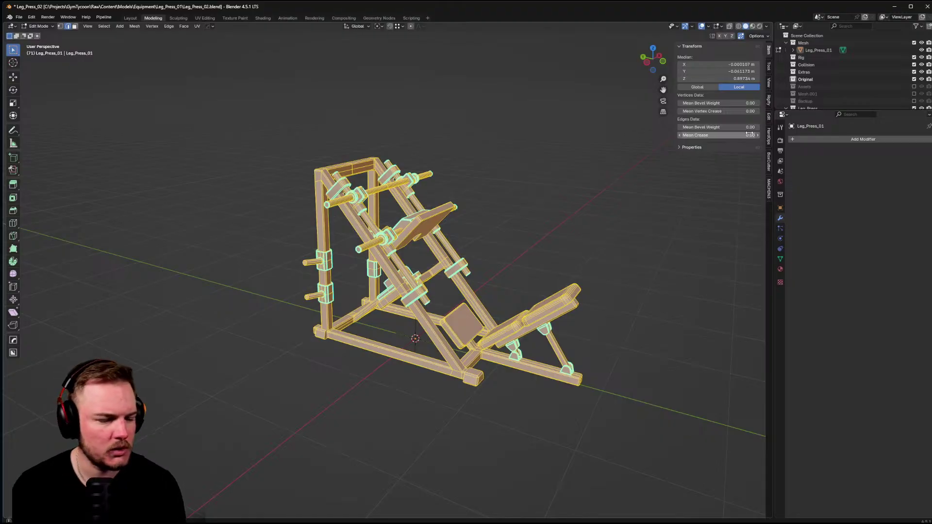
middle_drag(583, 138, 404, 166)
key(Tab)
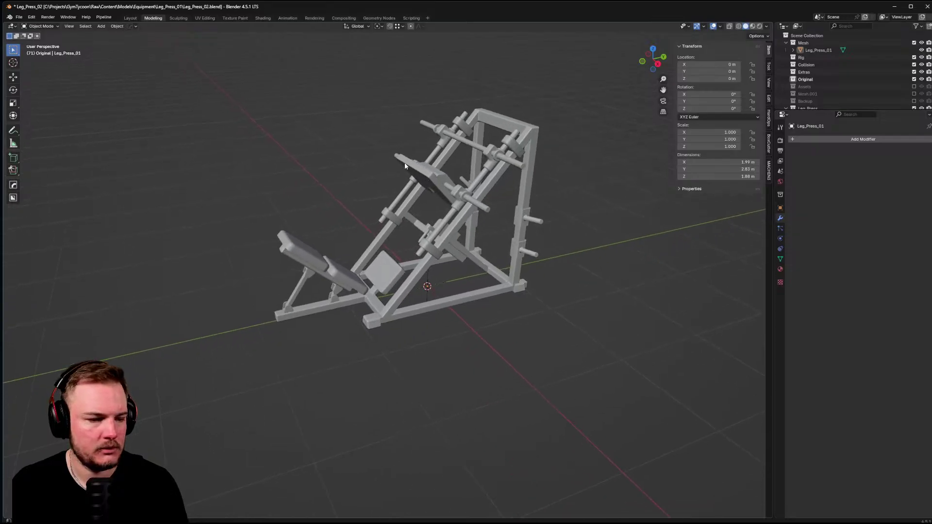
- Exclude the Mesh collection from the view layer and add a default cube at the world origin
drag(829, 111, 829, 160)
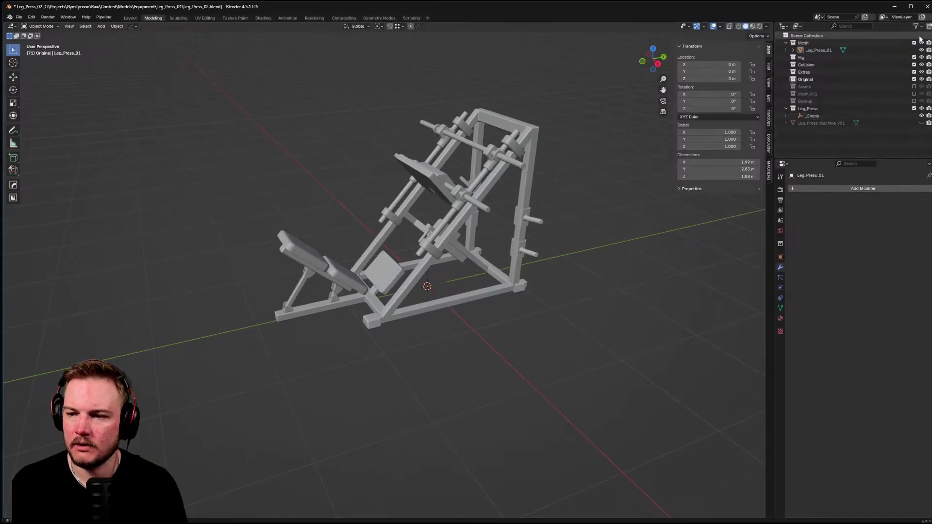
click(914, 43)
key(shift+s)
key(Escape)
key(shift+a)
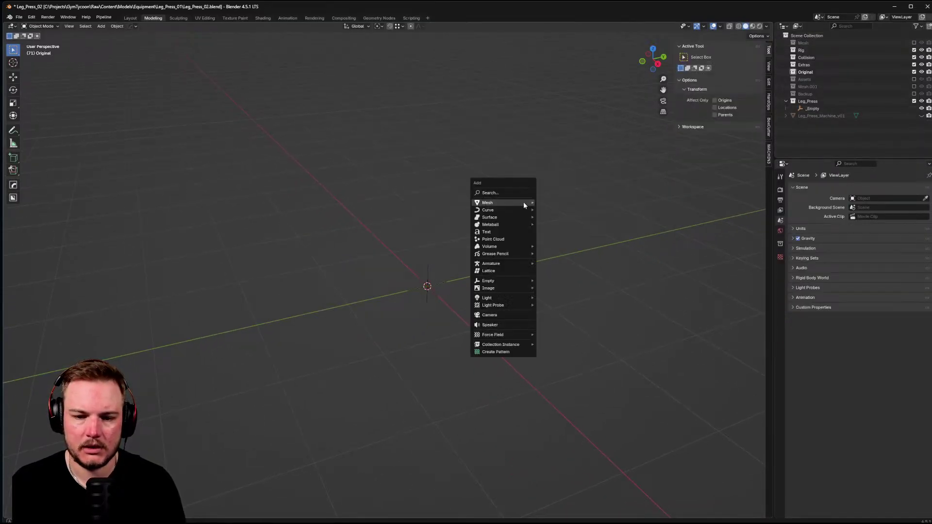
mouse_move(523, 202)
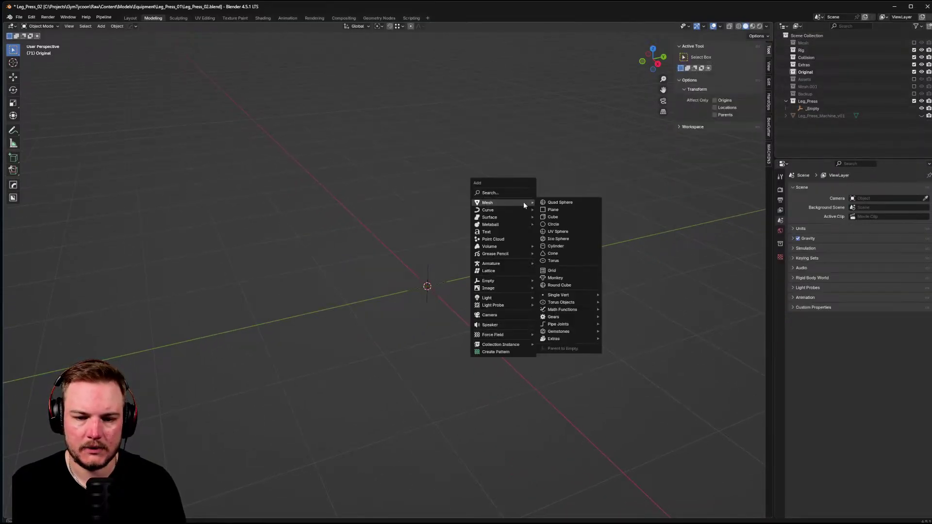
click(552, 217)
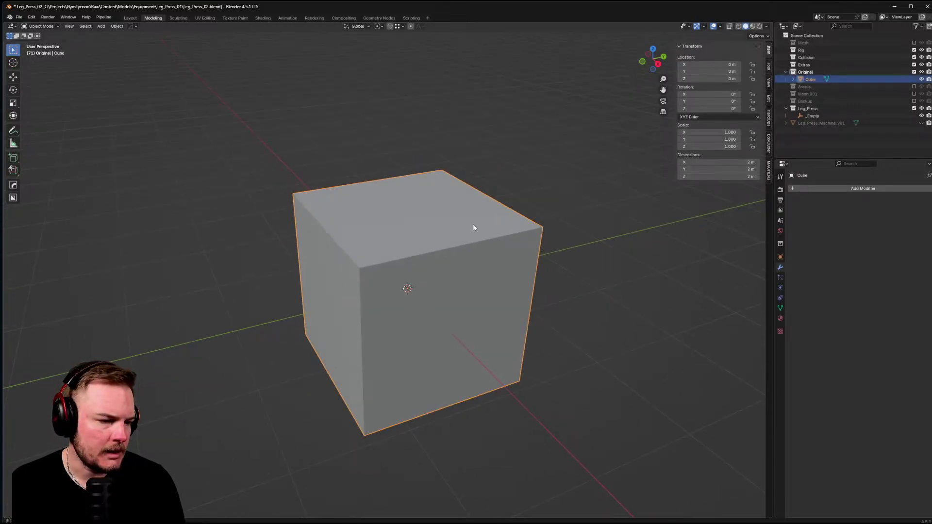
middle_drag(411, 213, 398, 207)
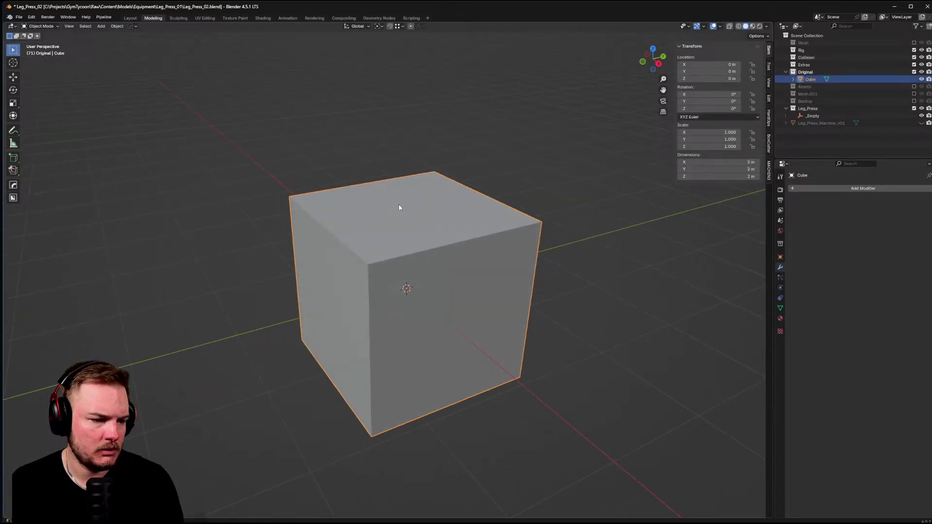
- Enter Edit Mode on the cube and examine the HardOps menu, including its boolean and mesh tools
key(Tab)
click(436, 204)
key(q)
mouse_move(436, 205)
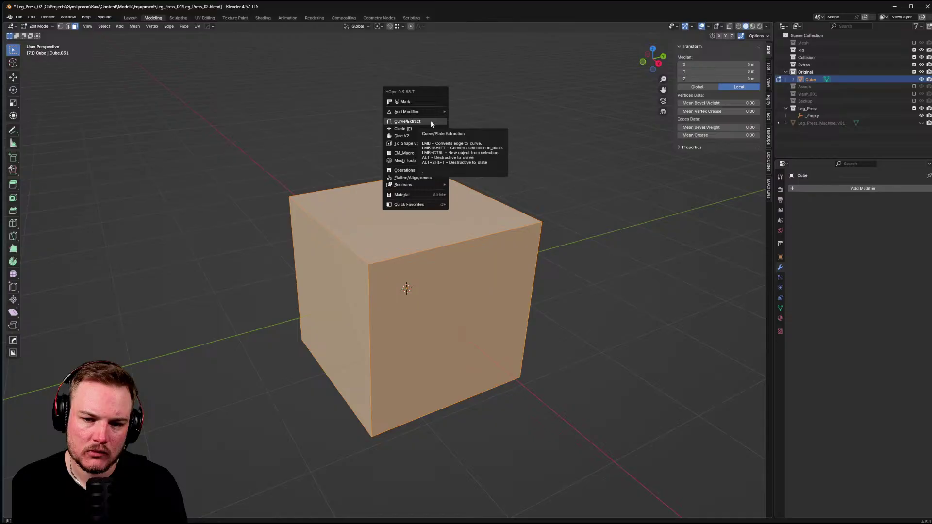
middle_drag(589, 146, 429, 209)
key(Tab)
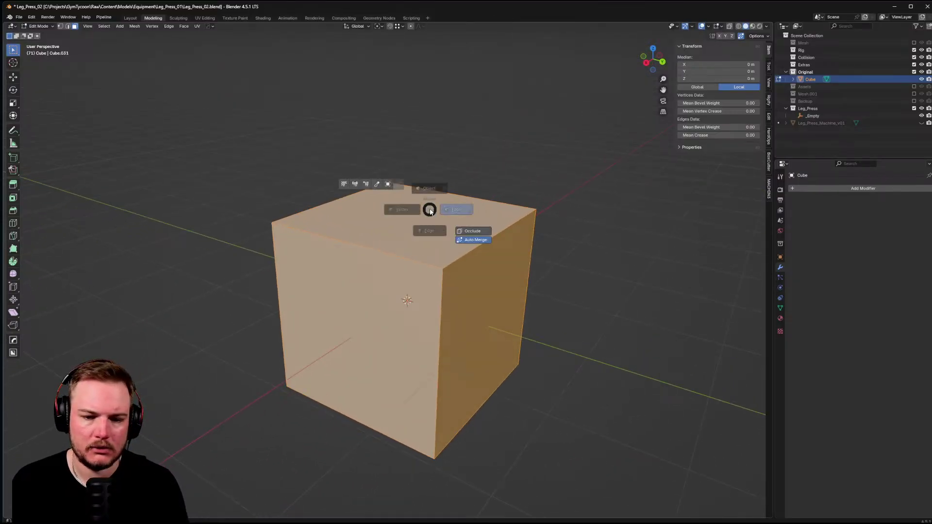
key(q)
mouse_move(426, 187)
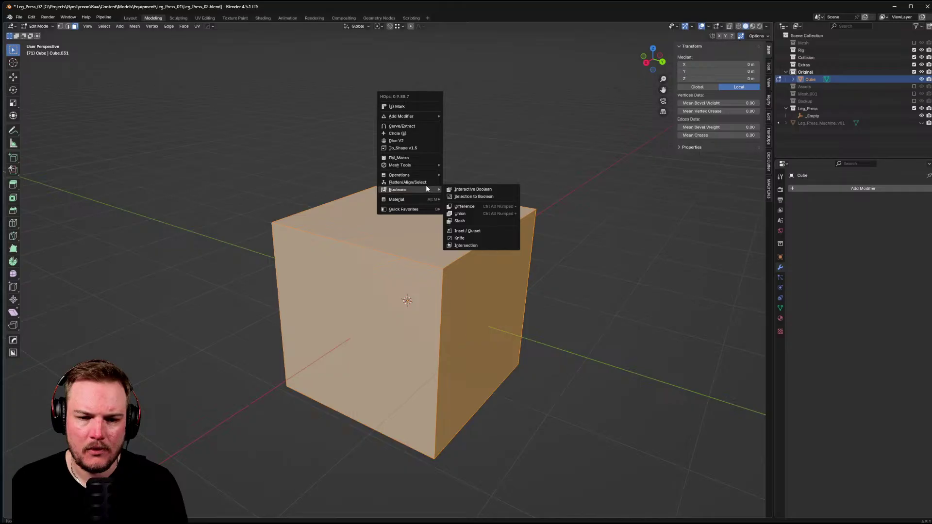
mouse_move(427, 166)
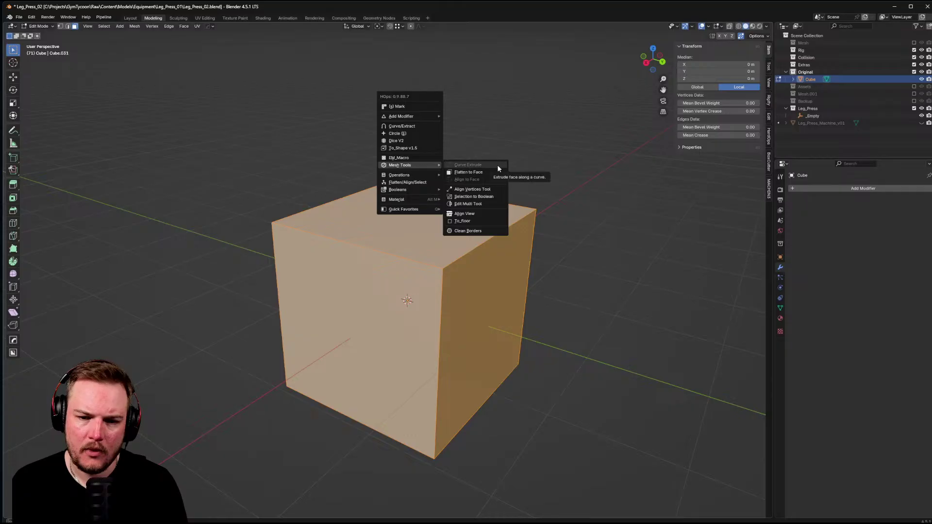
- Select only the cube's top face and look up the Curve Extrude operation among the HardOps mesh tools
middle_drag(418, 211, 433, 197)
key(Tab)
click(485, 220)
click(432, 217)
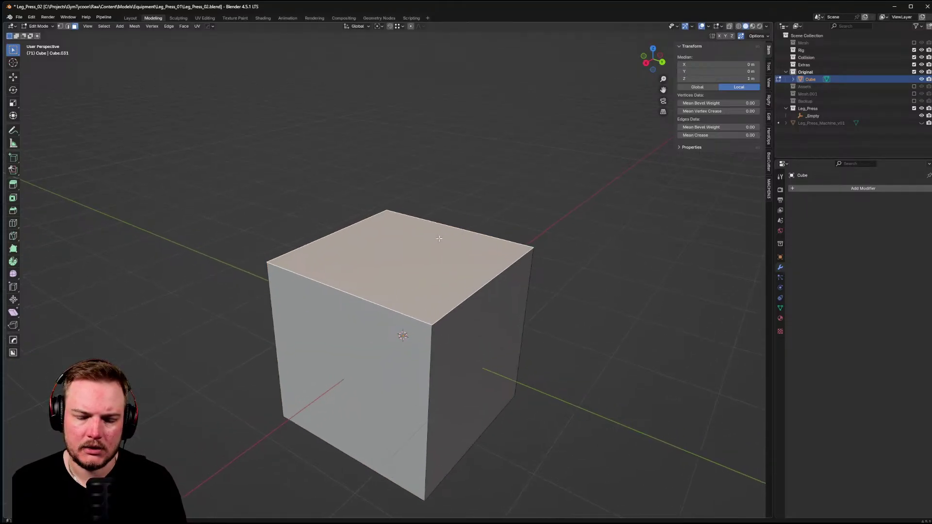
key(q)
mouse_move(429, 195)
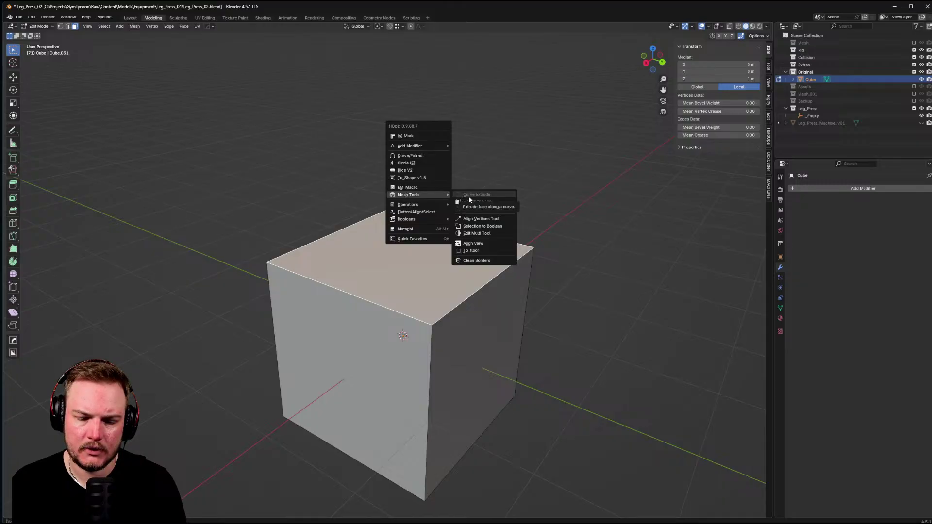
key(Escape)
- Snap the 3D cursor to the centre of the cube's selected top face
scroll(478, 208, down, 5)
scroll(404, 268, up, 3)
key(shift+s)
click(404, 291)
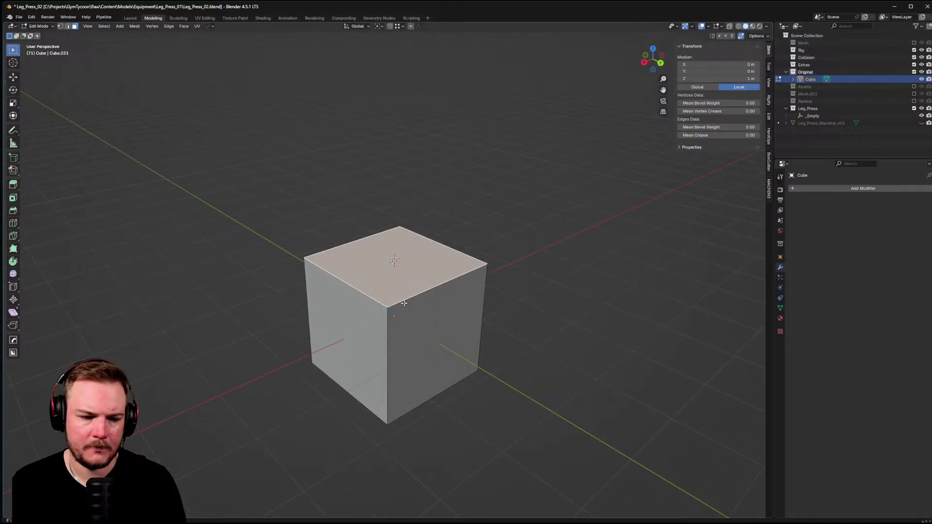
middle_drag(410, 289, 420, 288)
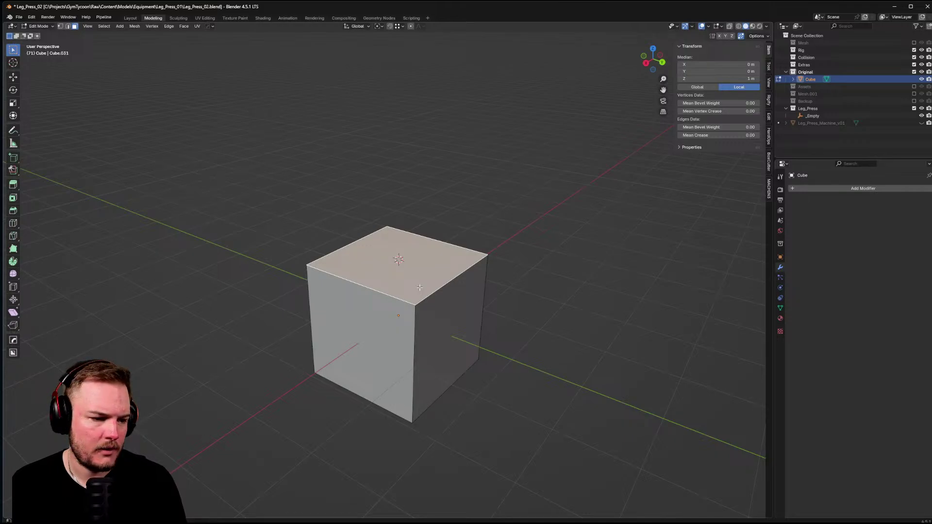
- Leave the cube's Edit Mode and add a Bézier curve at the 3D cursor
key(Tab)
key(shift+a)
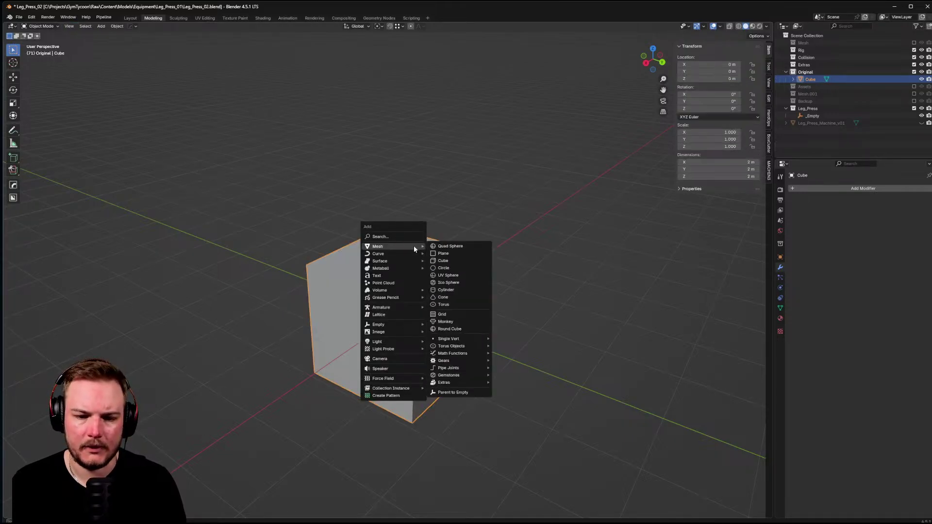
mouse_move(412, 254)
click(443, 254)
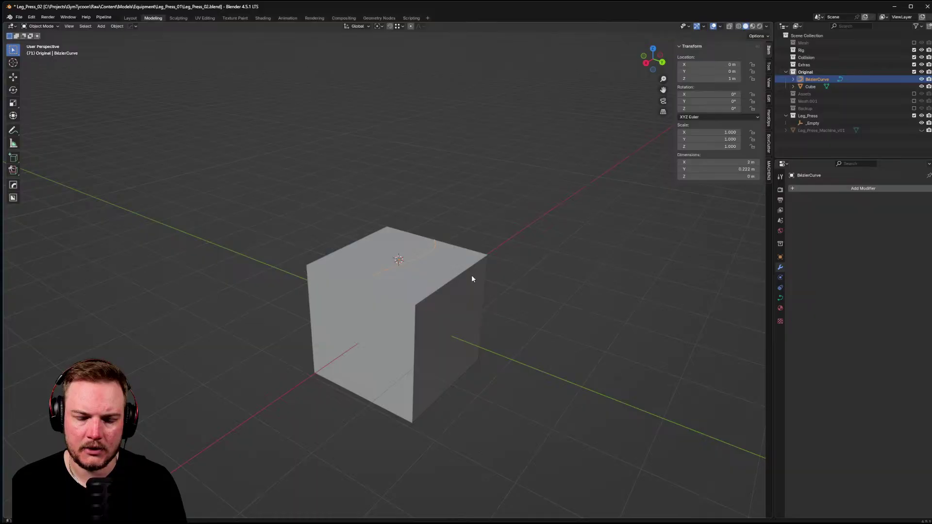
- Edit the Bézier curve and snap its control point at X 1 m to the 3D cursor
key(Tab)
click(370, 277)
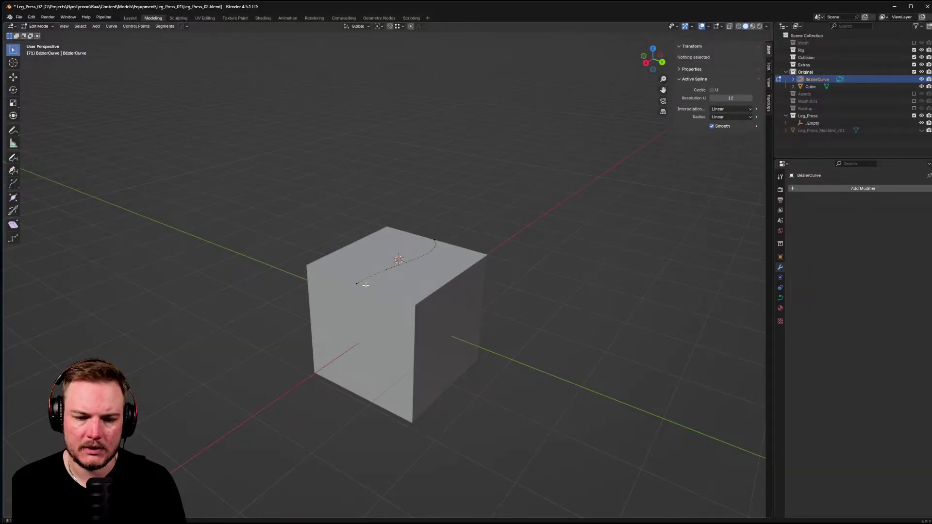
key(shift+s)
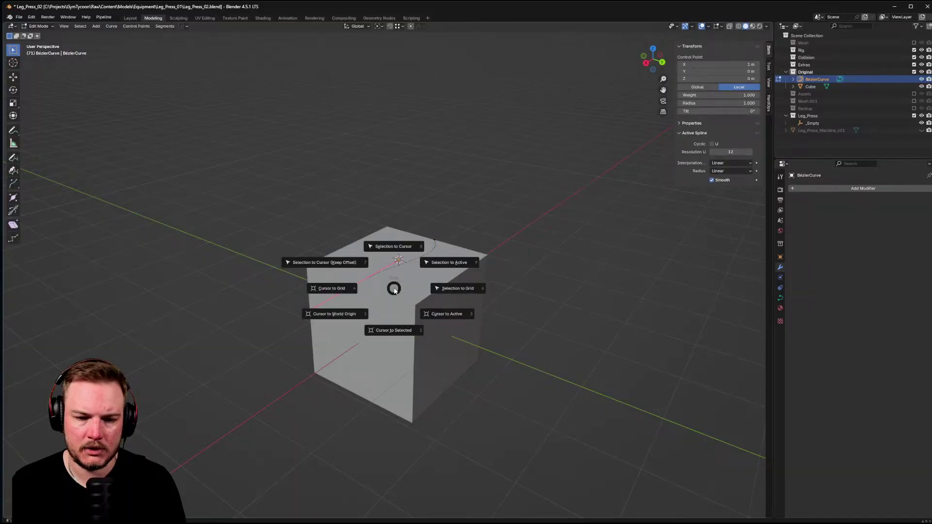
click(394, 257)
click(439, 240)
scroll(503, 264, down, 4)
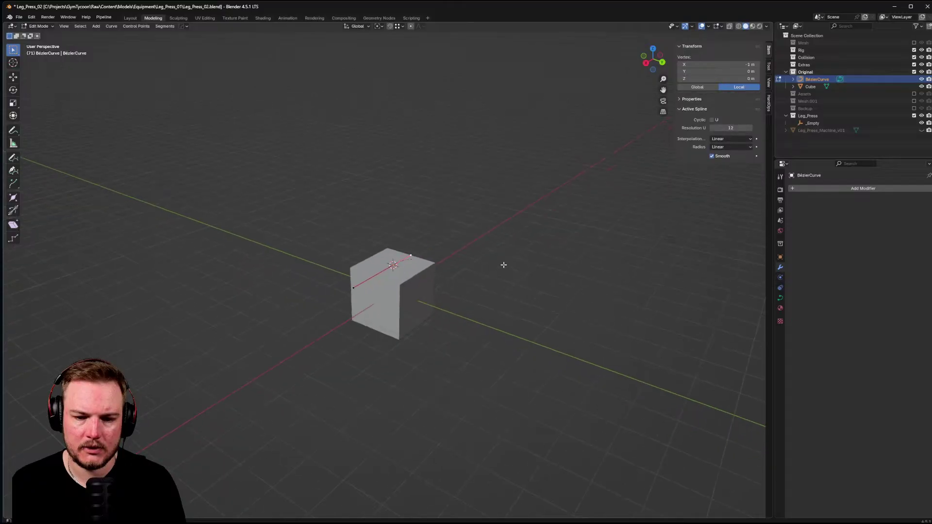
middle_drag(504, 264, 504, 251)
key(g)
key(z)
right_click(476, 147)
key(g)
key(z)
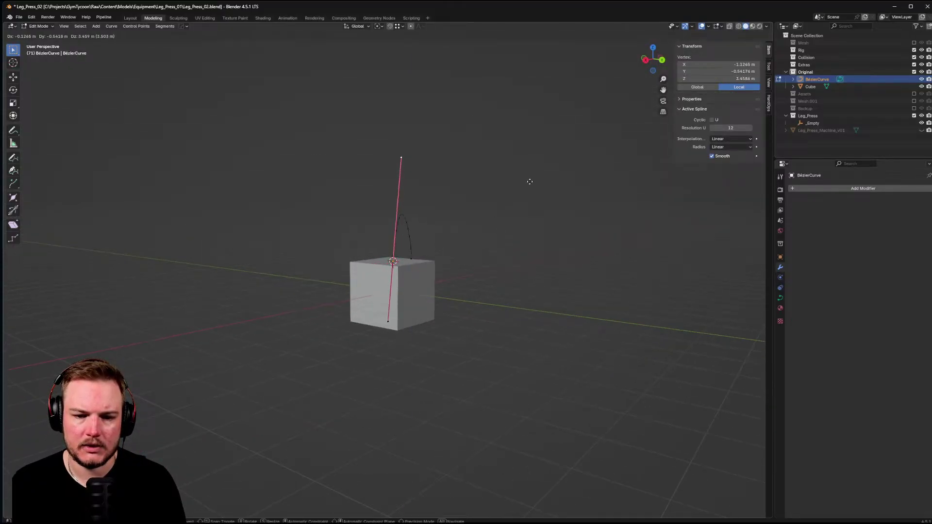
right_click(535, 150)
- Move the curve's other control point several metres above the cube and return to Object Mode
click(409, 270)
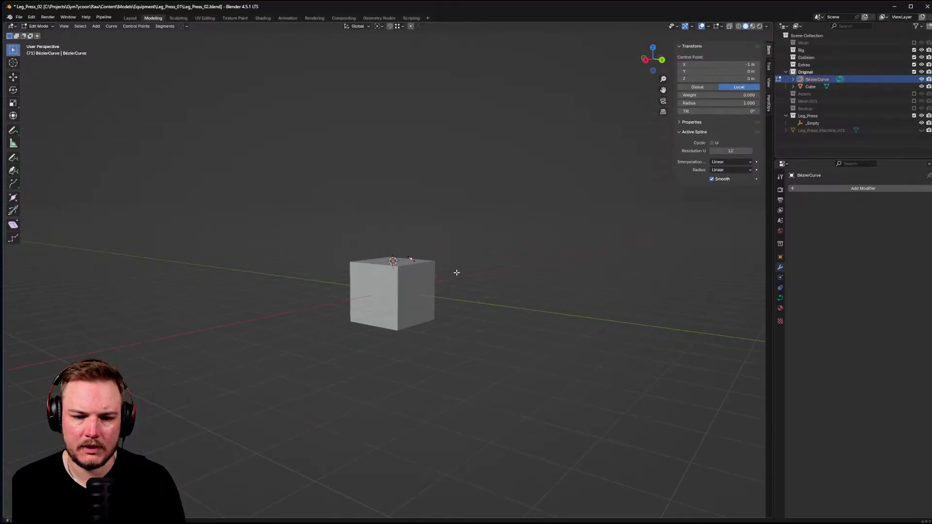
middle_drag(456, 271, 562, 381)
key(g)
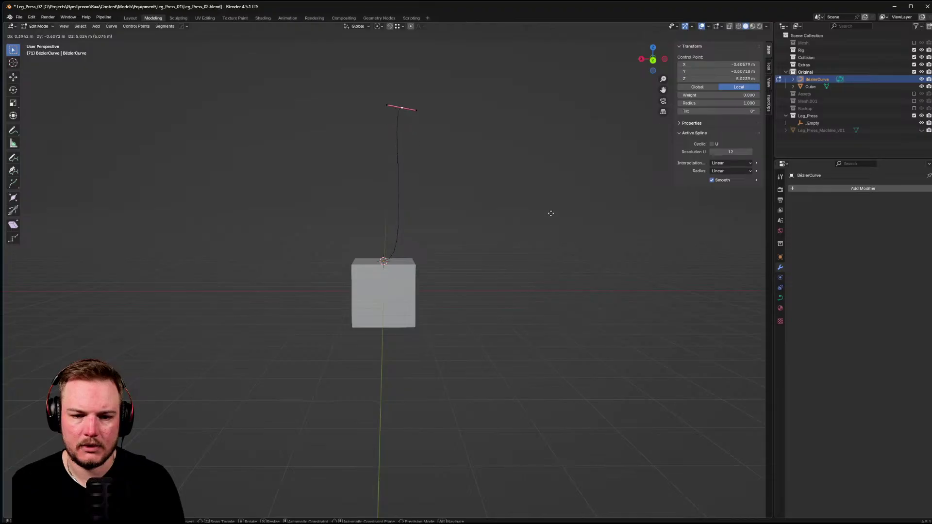
click(528, 229)
middle_drag(528, 228, 457, 333)
key(Tab)
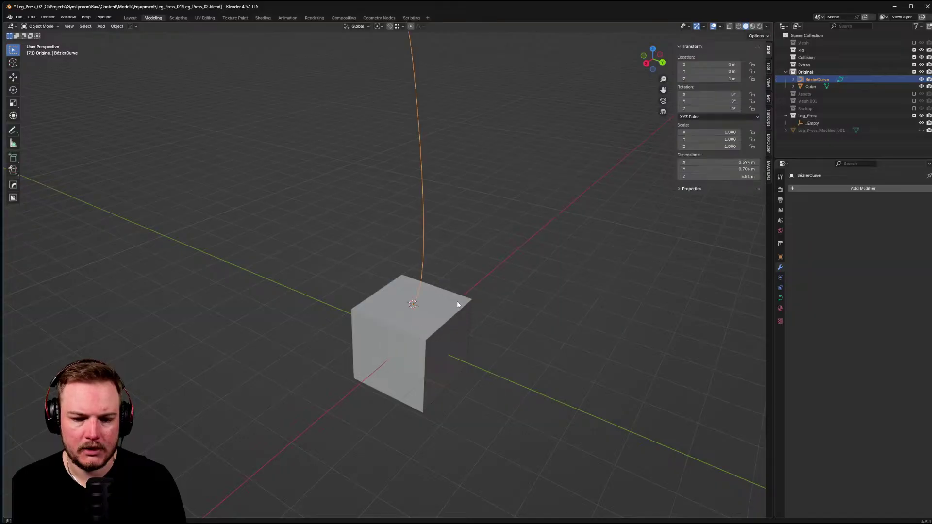
- Rotate the curve's base control point 90° about the Y axis so its handles stand vertically
key(Tab)
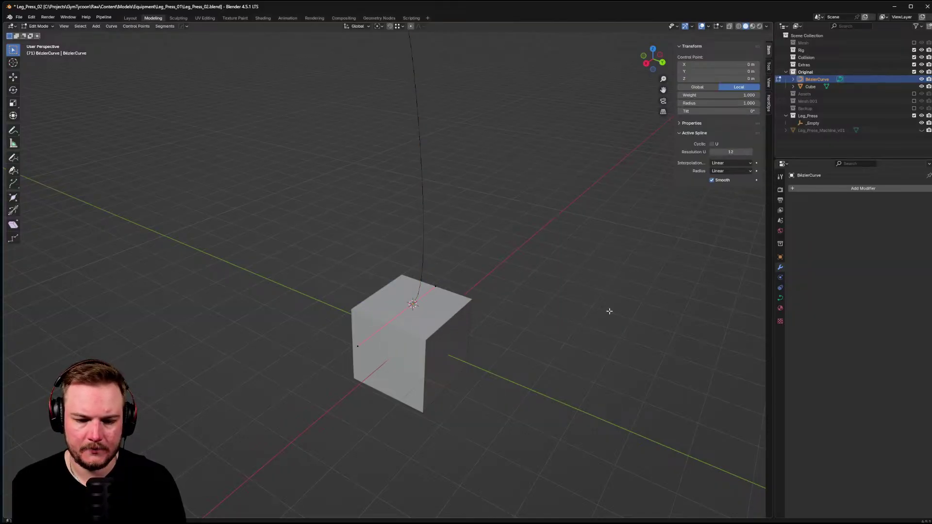
middle_drag(609, 311, 547, 281)
key(s)
key(r)
key(z)
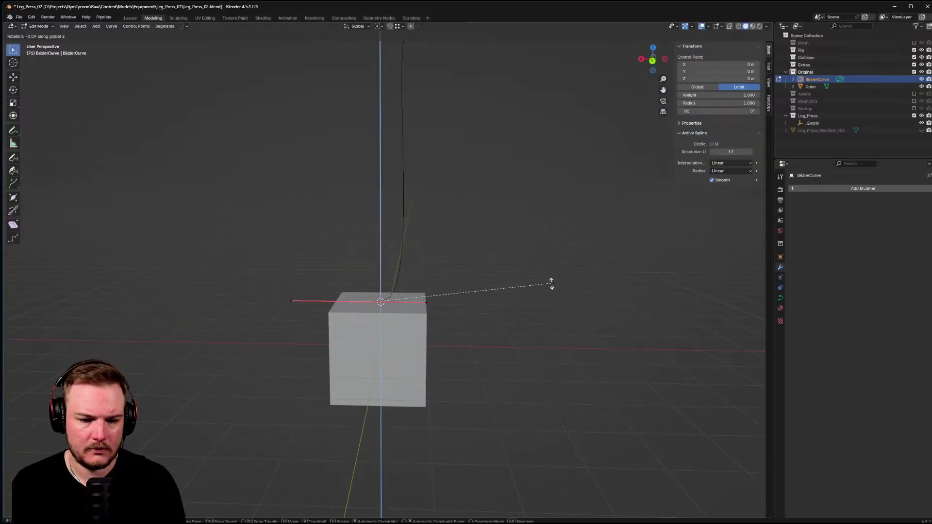
key(x)
text(y)
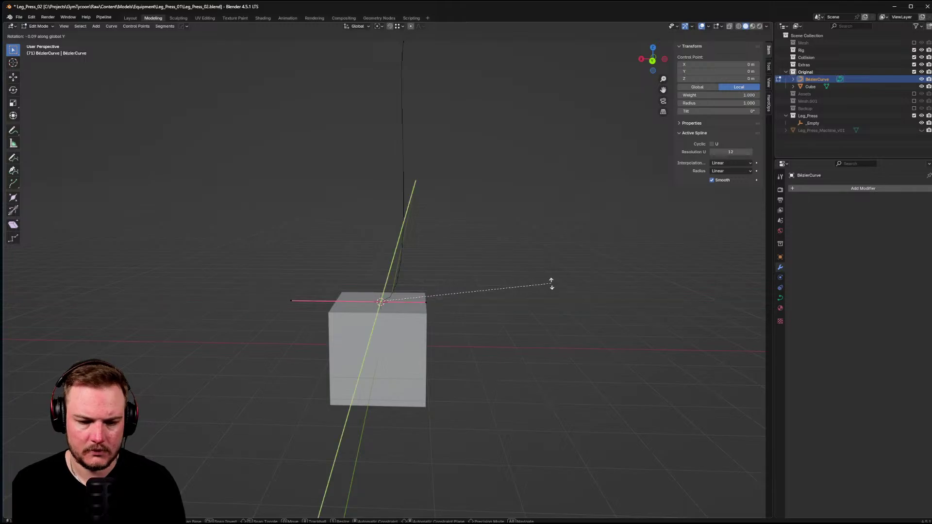
text(90)
key(Return)
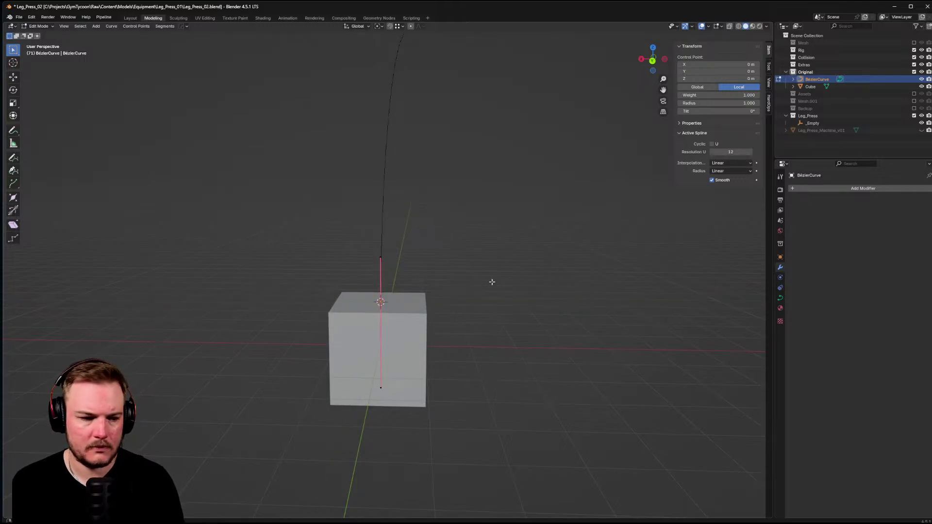
middle_drag(491, 281, 520, 297)
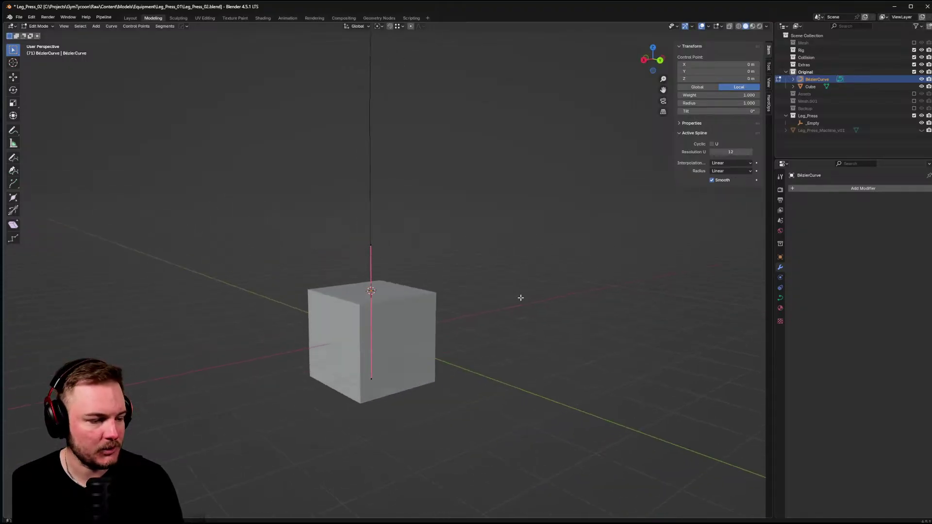
- Shorten the lower handle of the Bézier curve's base control point by moving it along Z
click(359, 339)
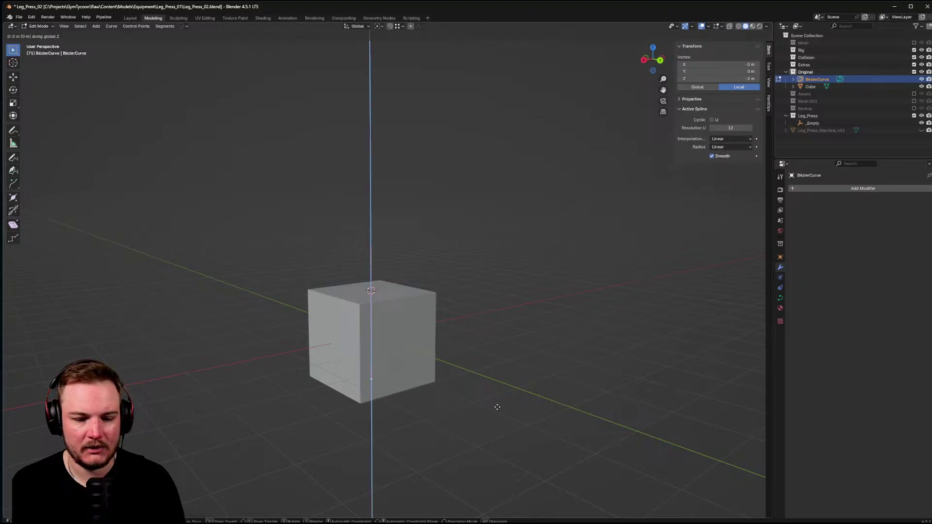
middle_drag(495, 374, 484, 353)
click(379, 291)
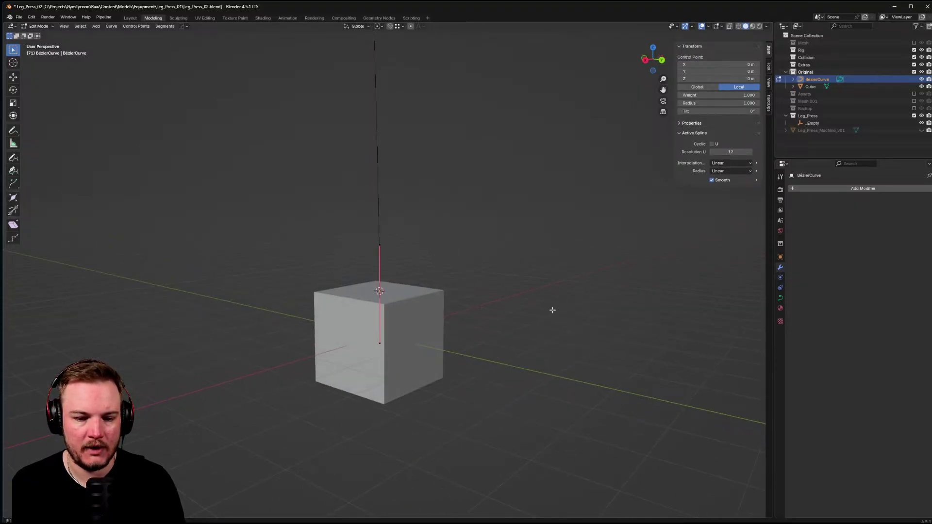
middle_drag(468, 322, 427, 339)
- Leave the curve's Edit Mode, select the cube and pick its top face in face select mode
key(ctrl+Tab)
click(435, 310)
click(384, 369)
key(Tab)
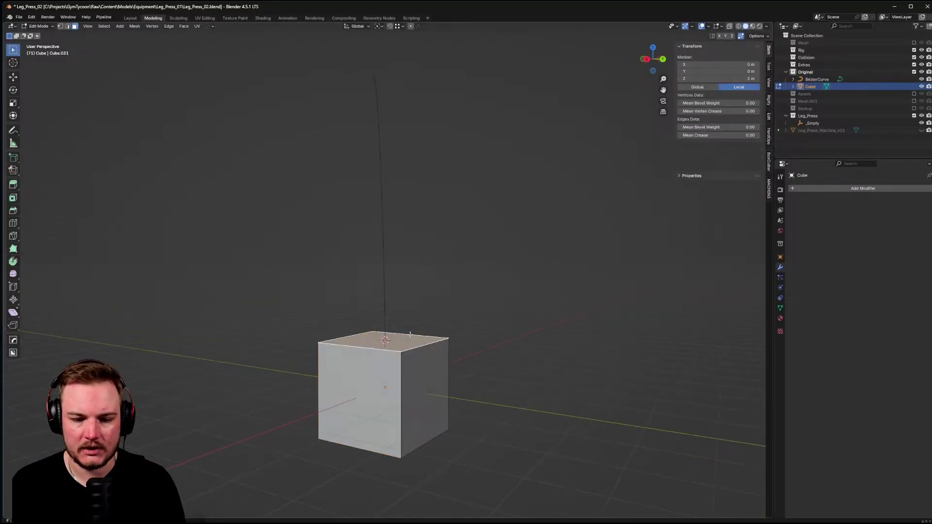
key(ctrl+Tab)
click(400, 295)
key(Tab)
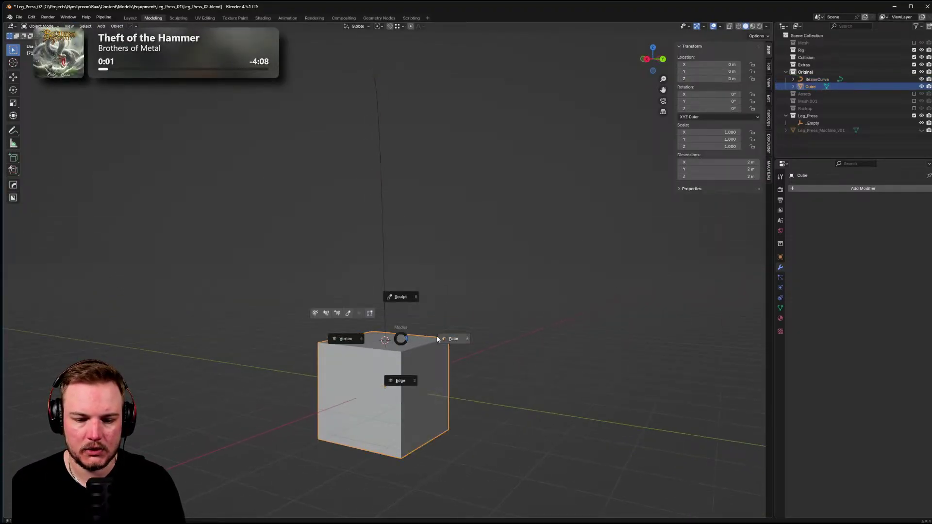
click(438, 337)
click(405, 342)
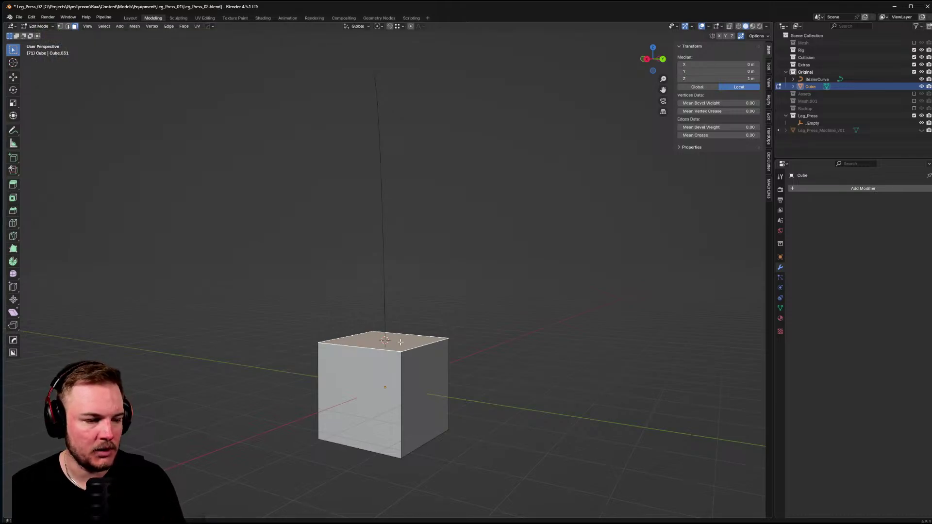
- Look for Curve Extrude in the HardOps menus for the cube's top face and the curve's control points
middle_drag(398, 338, 420, 335)
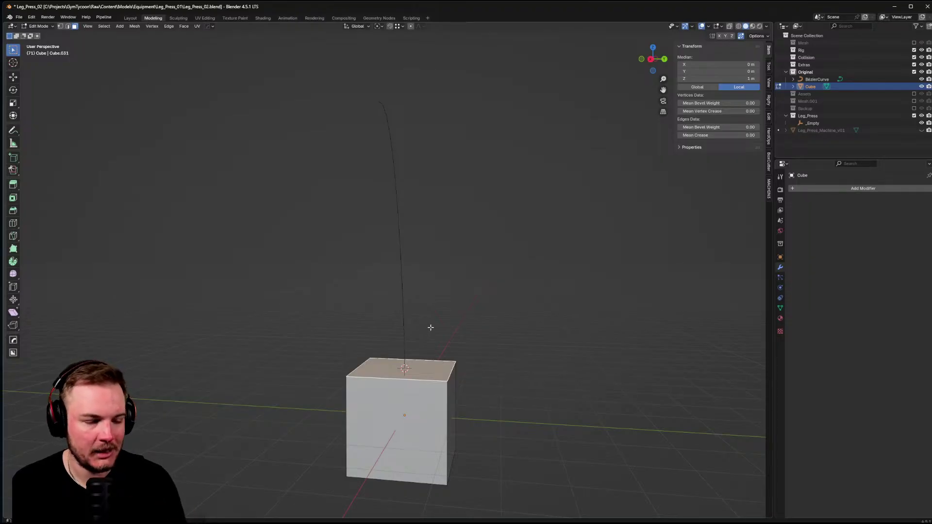
middle_drag(430, 327, 444, 341)
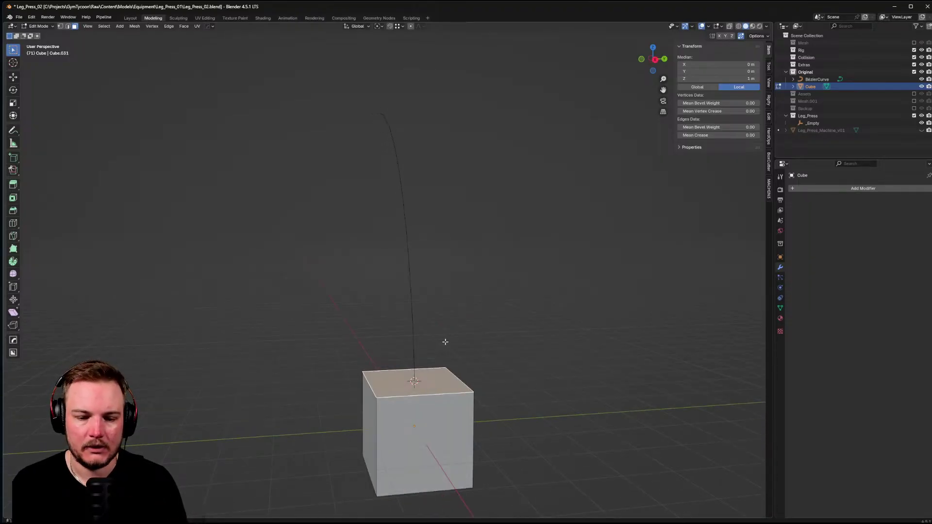
key(q)
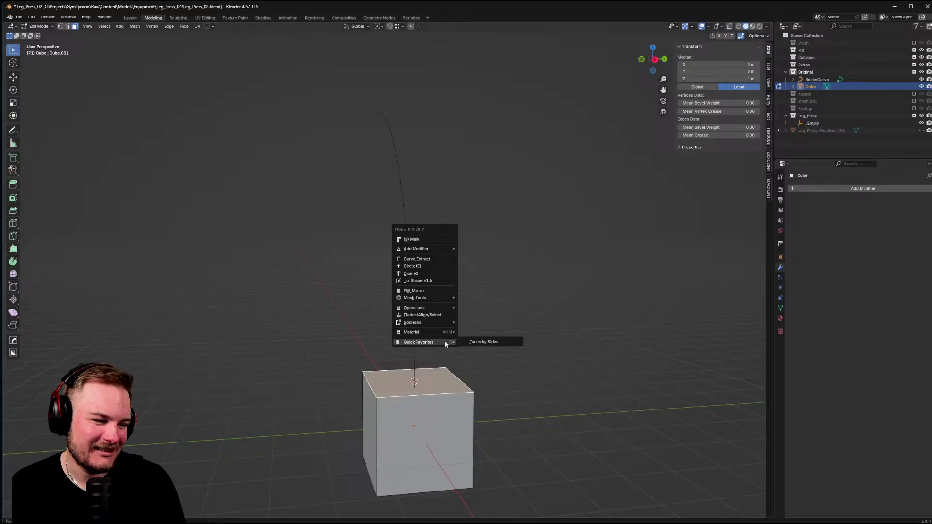
key(Tab)
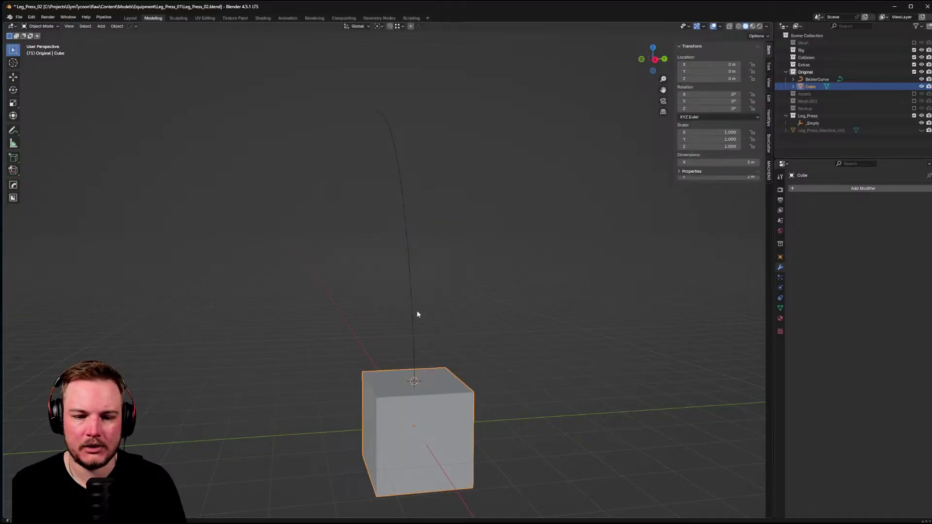
key(q)
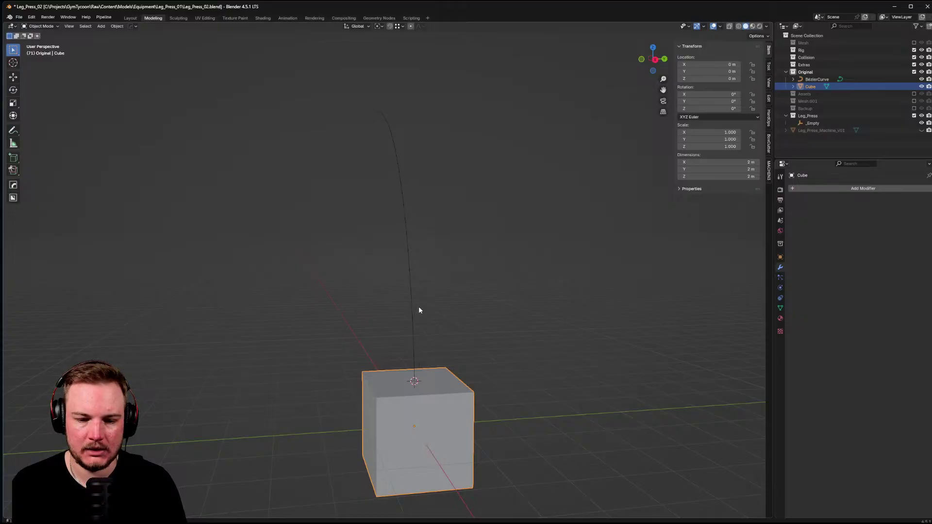
shift+click(412, 300)
key(Tab)
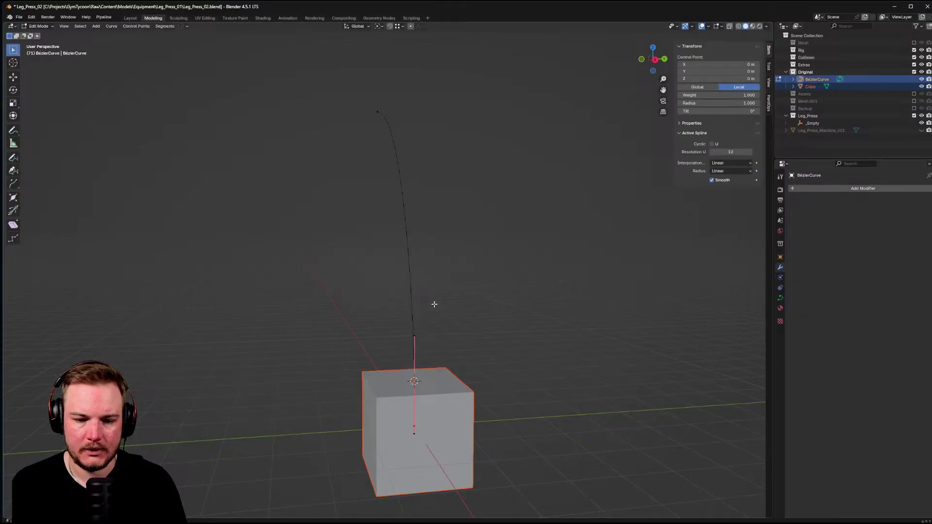
key(a)
key(q)
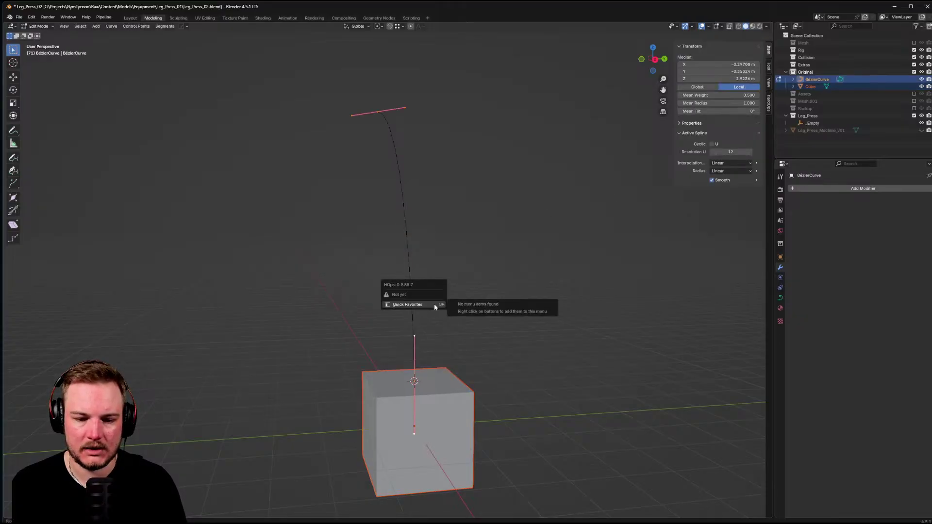
key(Tab)
- Try the HardOps Curve Modifier on the cube and Bézier curve from Object Mode and undo it
shift+click(409, 304)
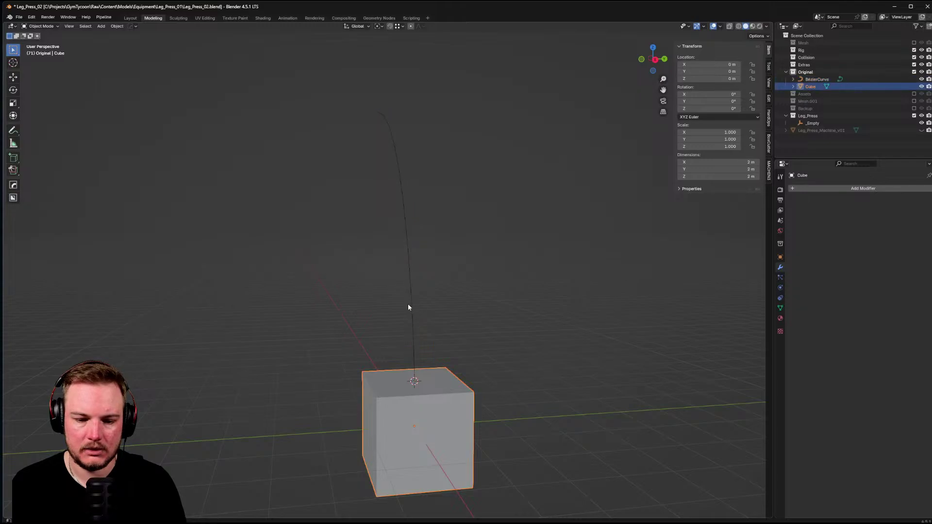
shift+click(412, 304)
key(q)
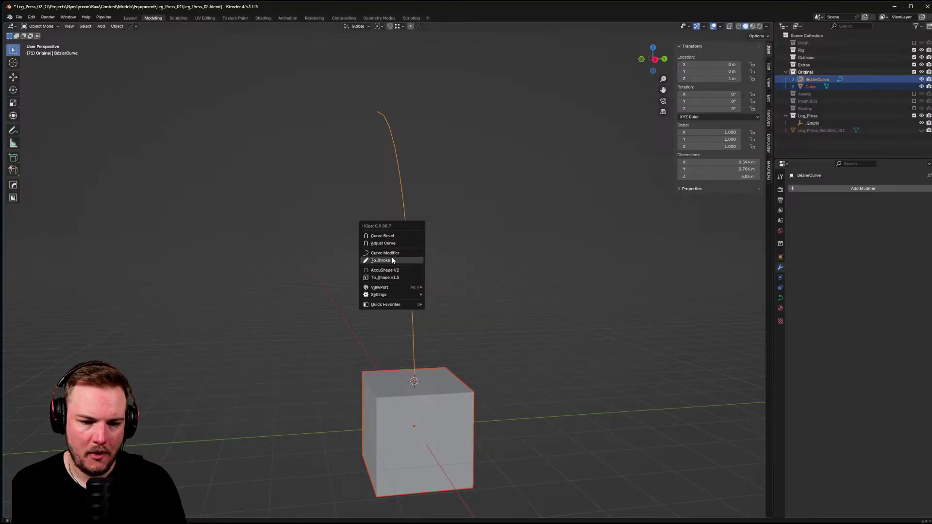
click(394, 253)
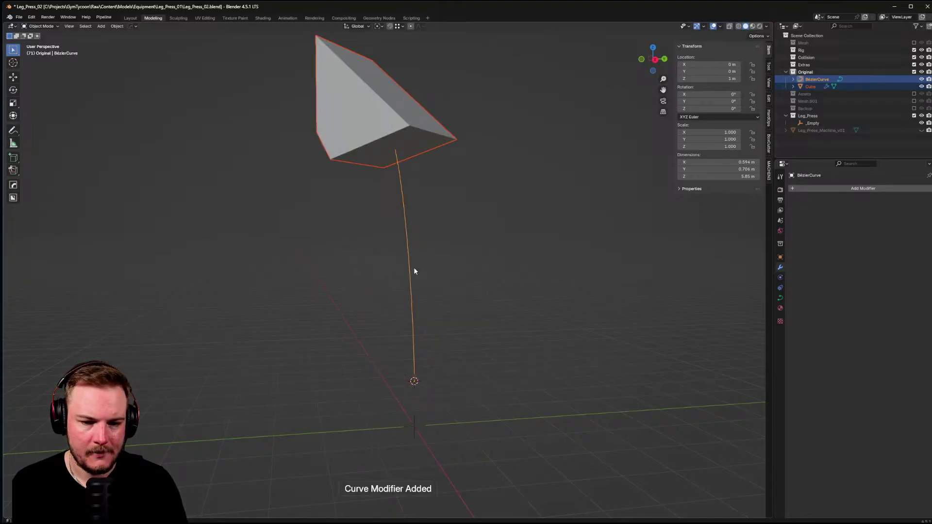
key(ctrl+z)
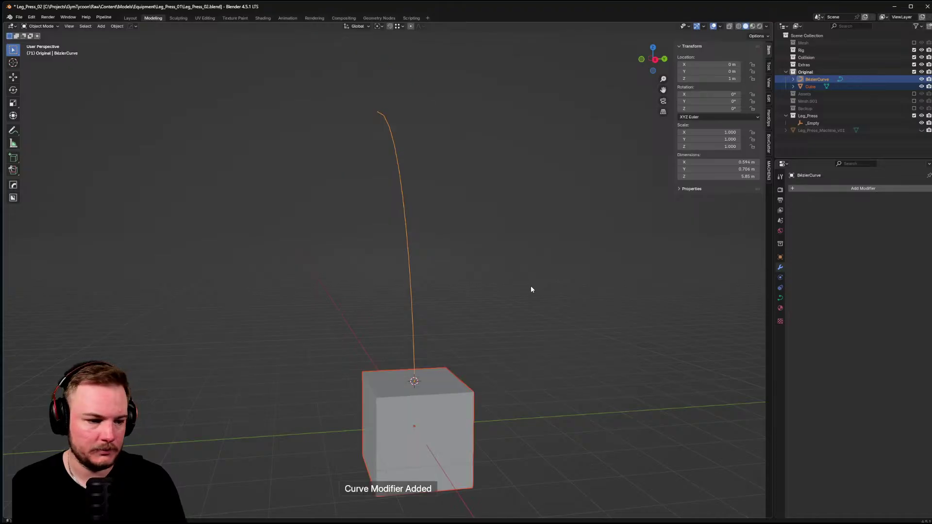
click(452, 383)
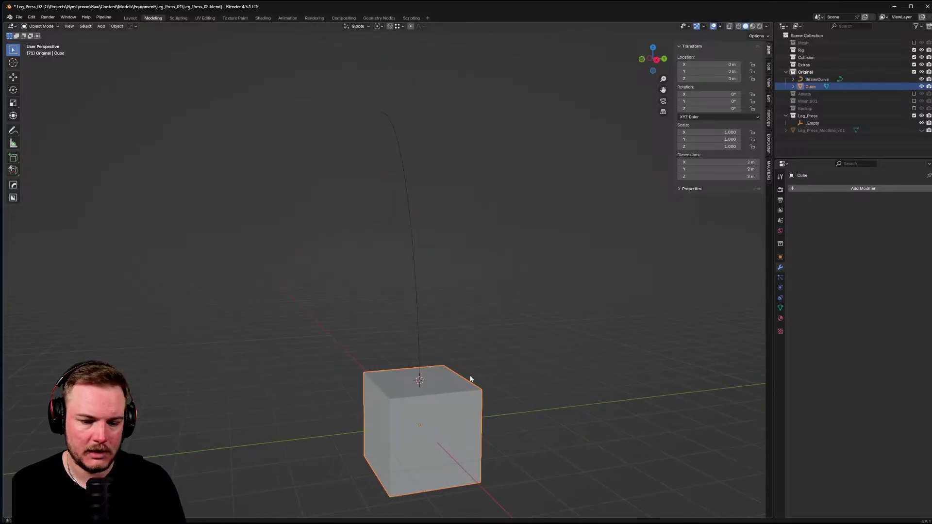
middle_drag(545, 373, 424, 316)
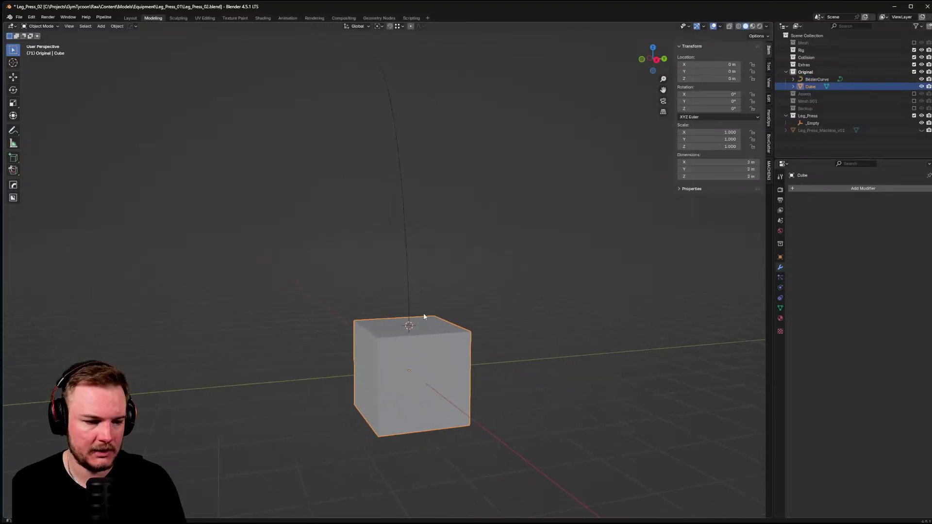
shift+click(404, 234)
key(Tab)
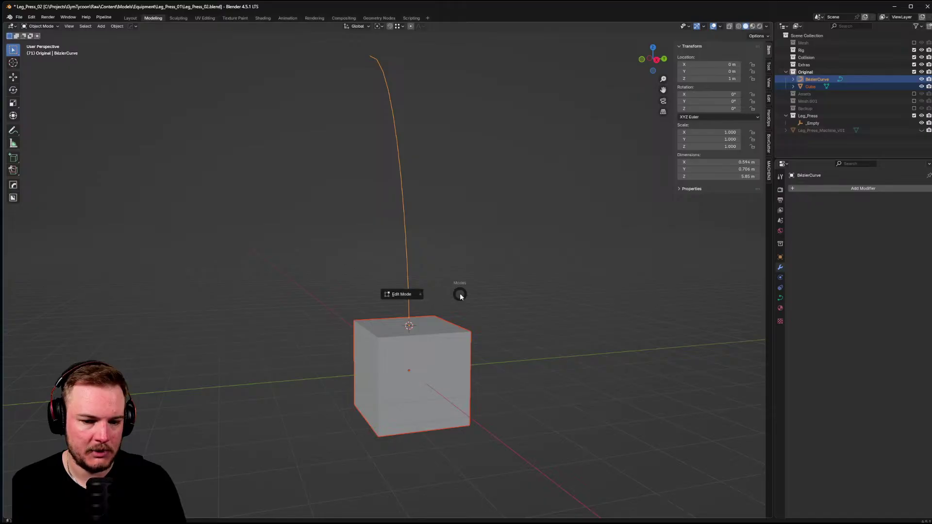
click(427, 328)
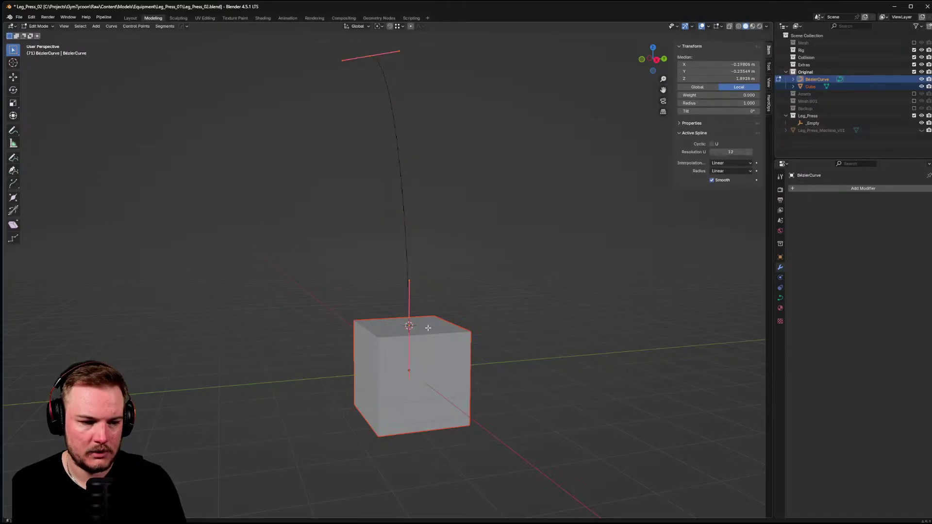
key(Tab)
- With the curve selected and the cube active, extrude the cube's top face along the curve using HardOps Curve Extrude
click(408, 248)
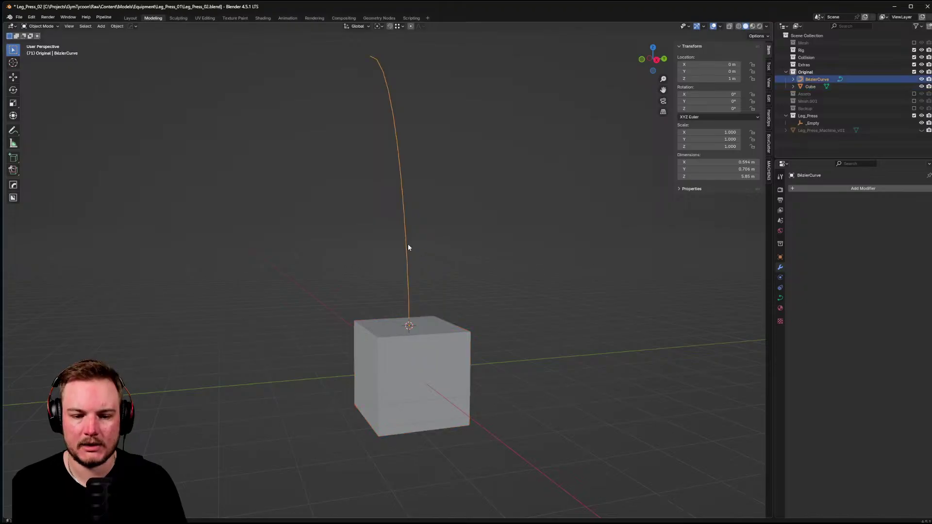
shift+click(428, 320)
key(Tab)
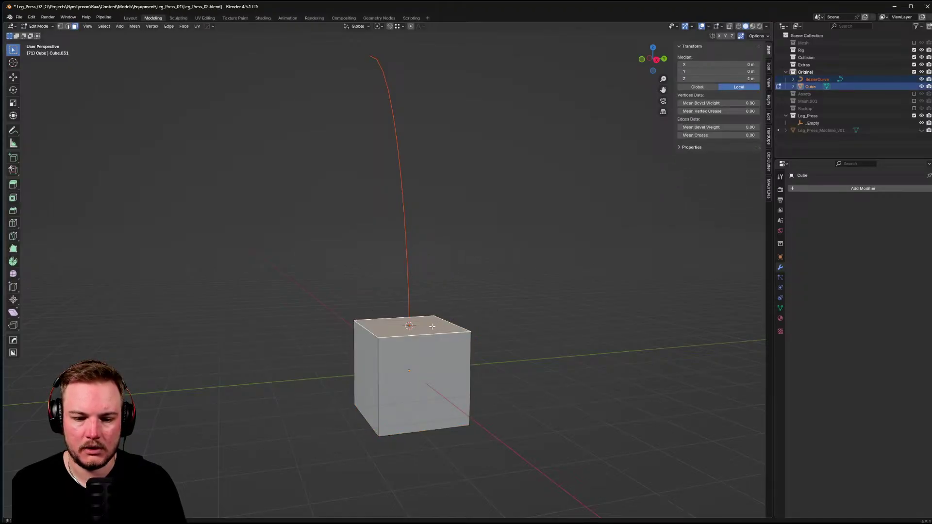
key(q)
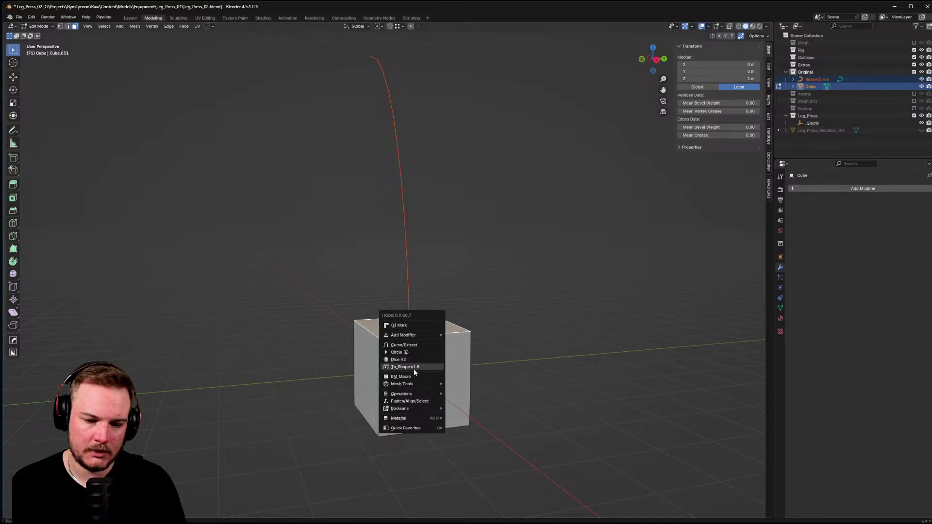
mouse_move(412, 383)
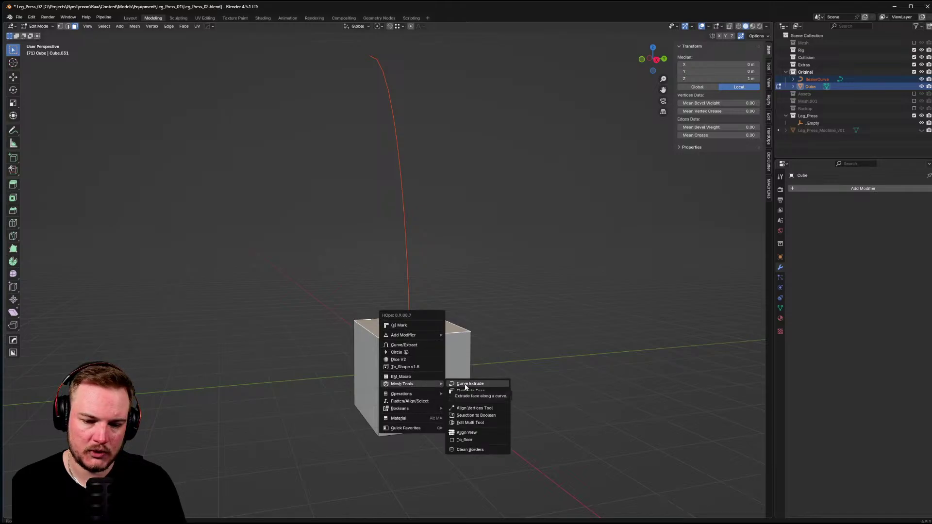
click(498, 387)
middle_drag(490, 323, 489, 362)
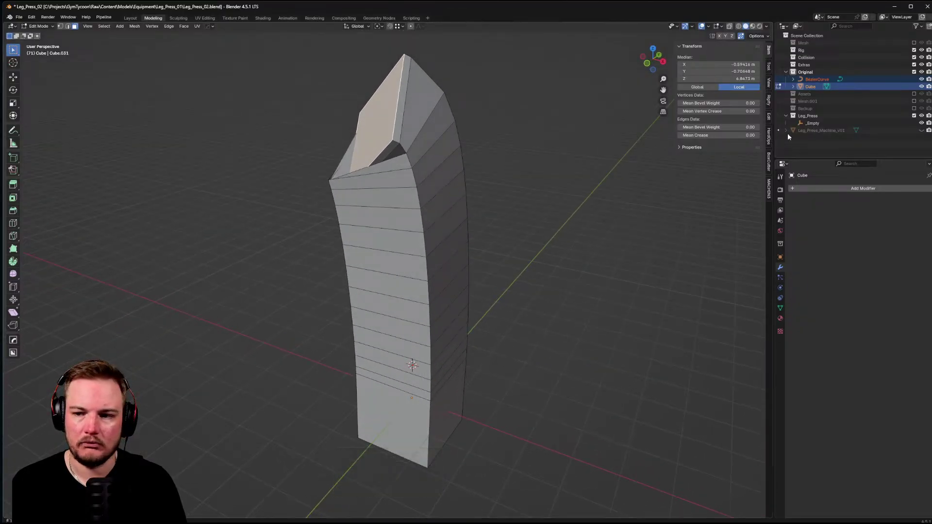
middle_drag(417, 216, 380, 222)
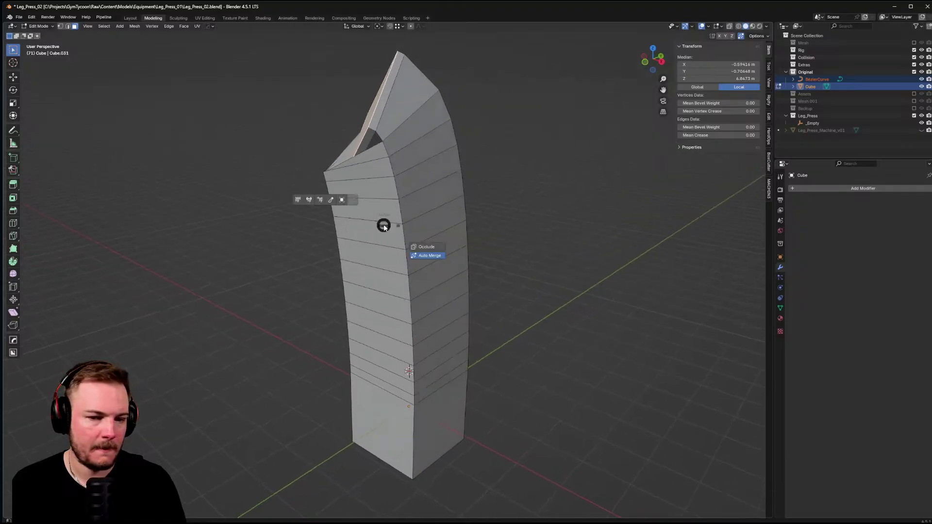
- Return to Object Mode, edit the Bézier curve and try extruding its control points
key(Tab)
click(820, 80)
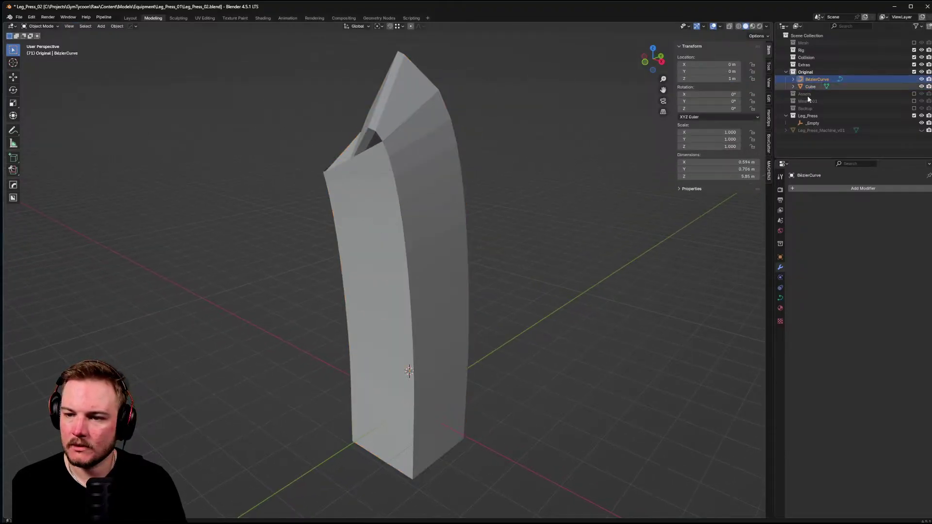
key(Tab)
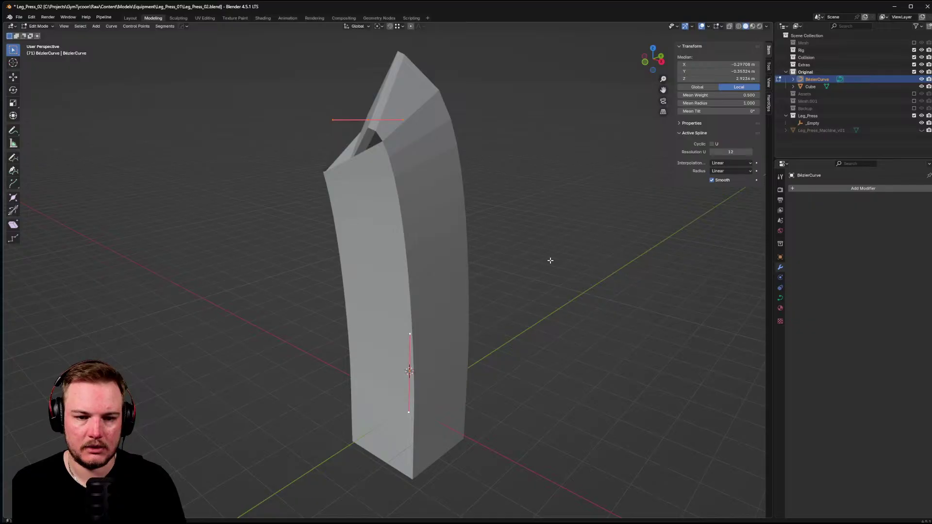
key(e)
click(655, 180)
- Undo the curve point edits and the Curve Extrude on the cube
key(ctrl+z)
key(ctrl+z)
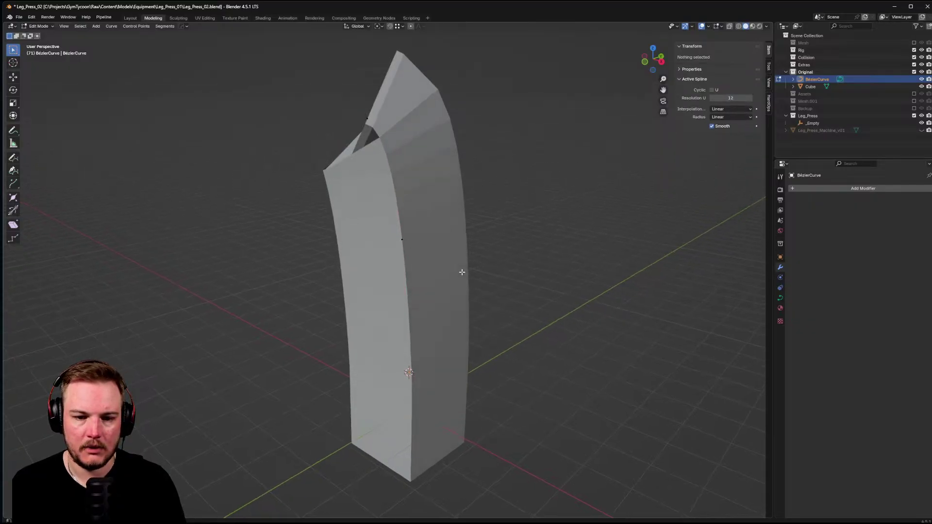
key(ctrl+z)
key(ctrl+z)
key(ctrl+z)
key(ctrl+z)
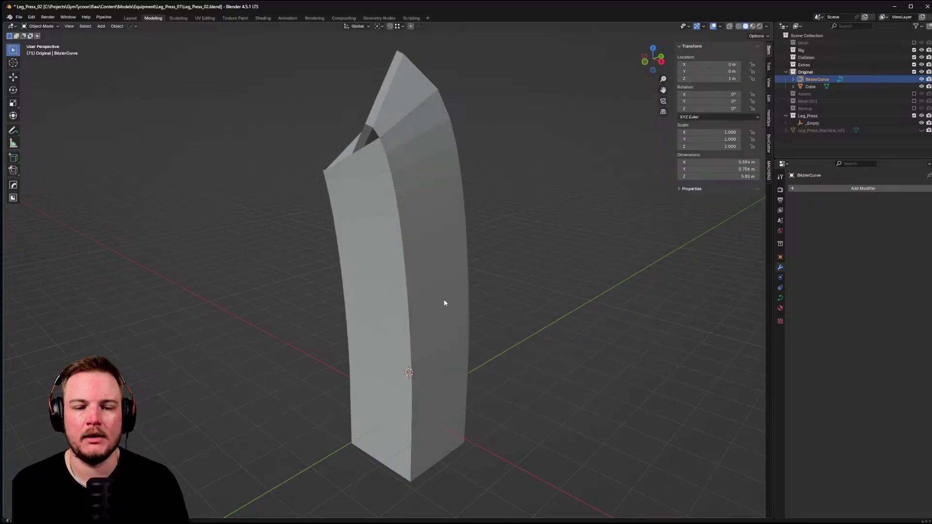
middle_drag(448, 309, 445, 297)
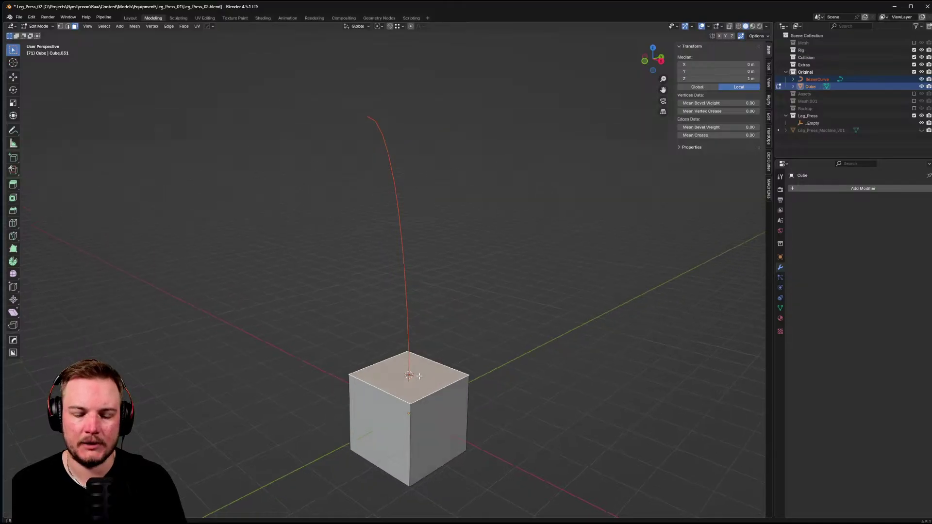
shift+middle_drag(431, 369, 437, 344)
key(ctrl+z)
key(ctrl+z)
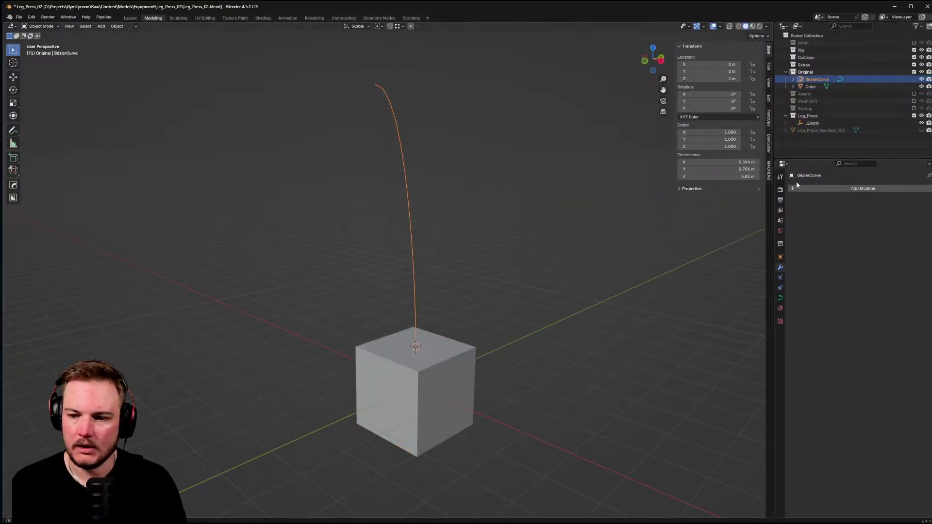
- Search the modifiers available for the Bézier curve for "skin" and close the search
click(841, 188)
click(832, 188)
text(skin)
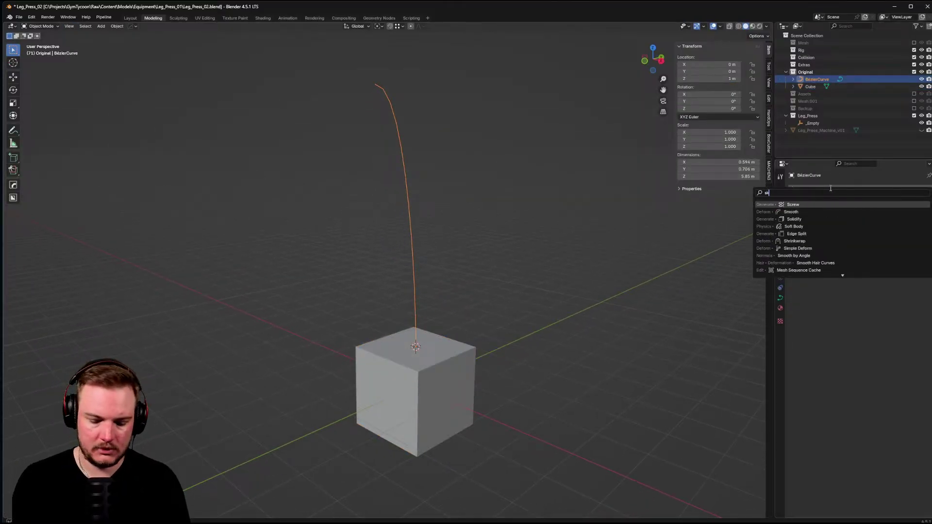
key(BackSpace)
key(BackSpace)
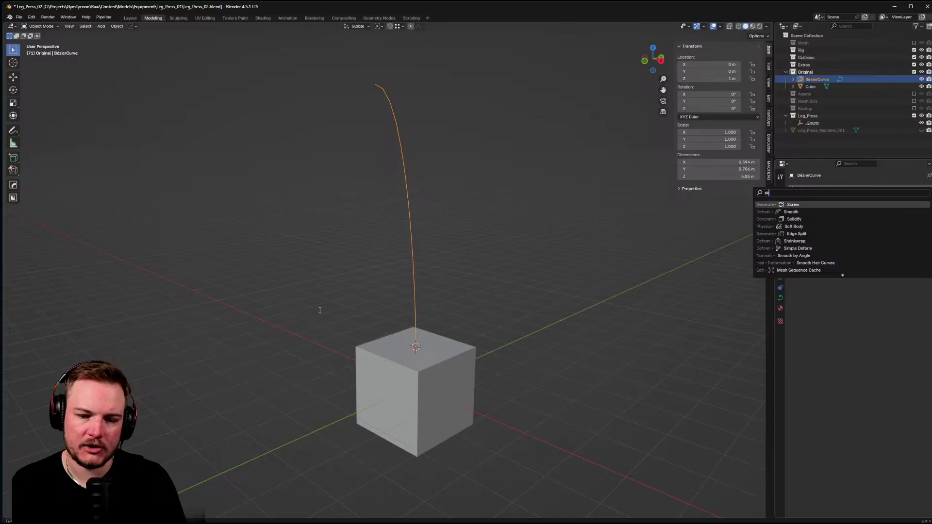
key(Escape)
middle_drag(466, 309, 453, 321)
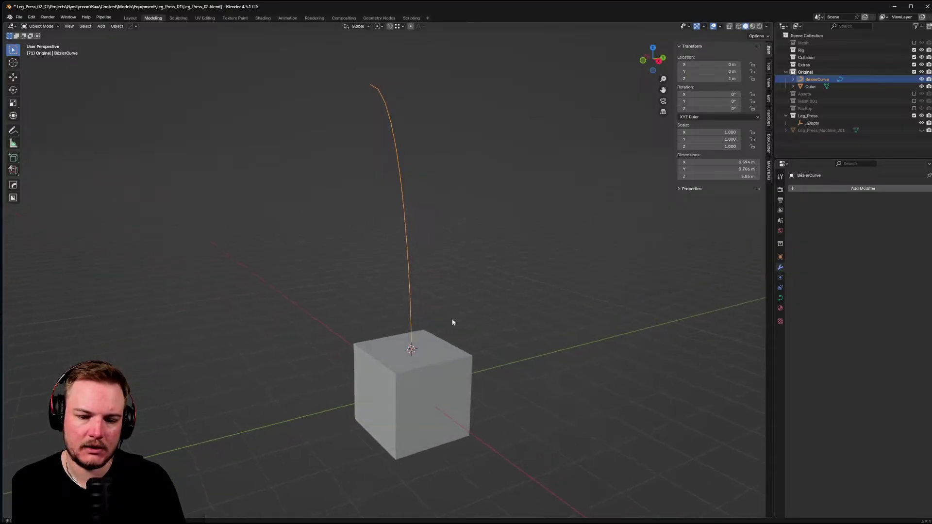
- Reselect the Bézier curve and search its available modifiers again for "skin", clearing and repeating the search before closing it
drag(455, 324, 491, 374)
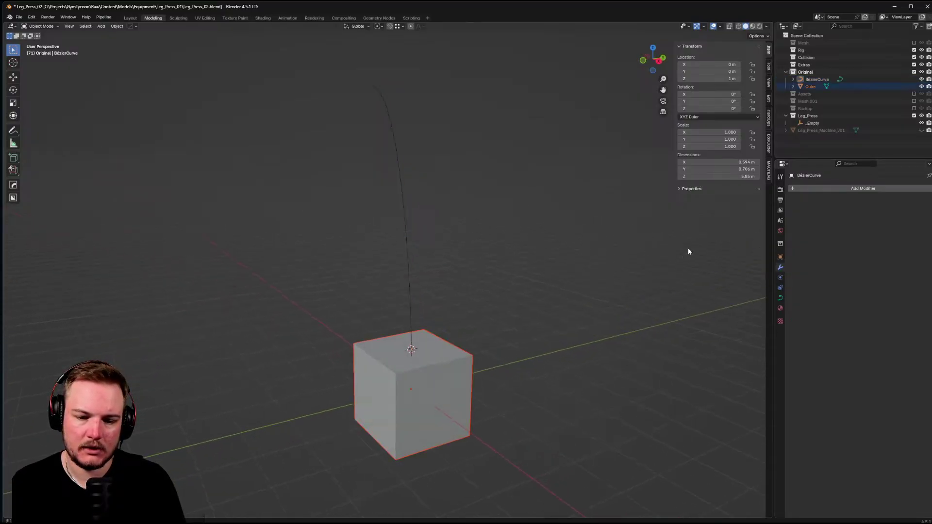
click(409, 265)
click(803, 194)
click(807, 191)
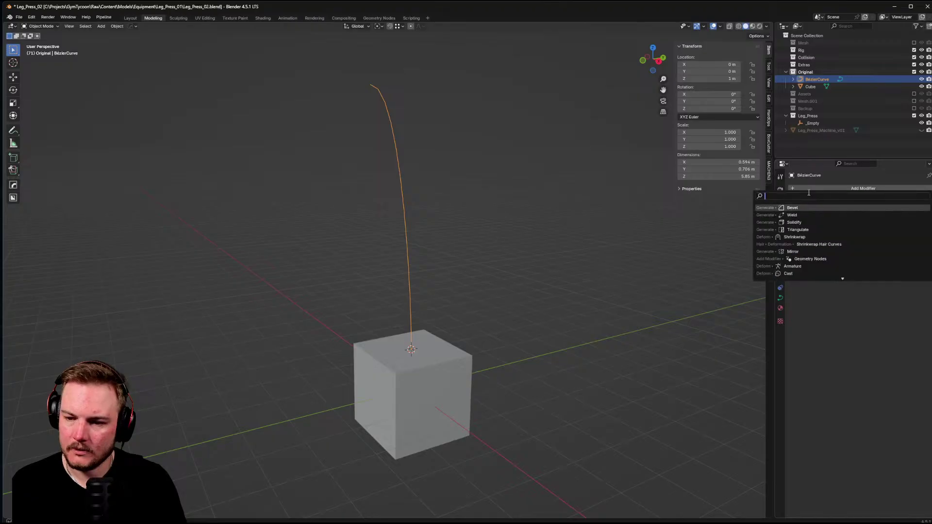
text(sk)
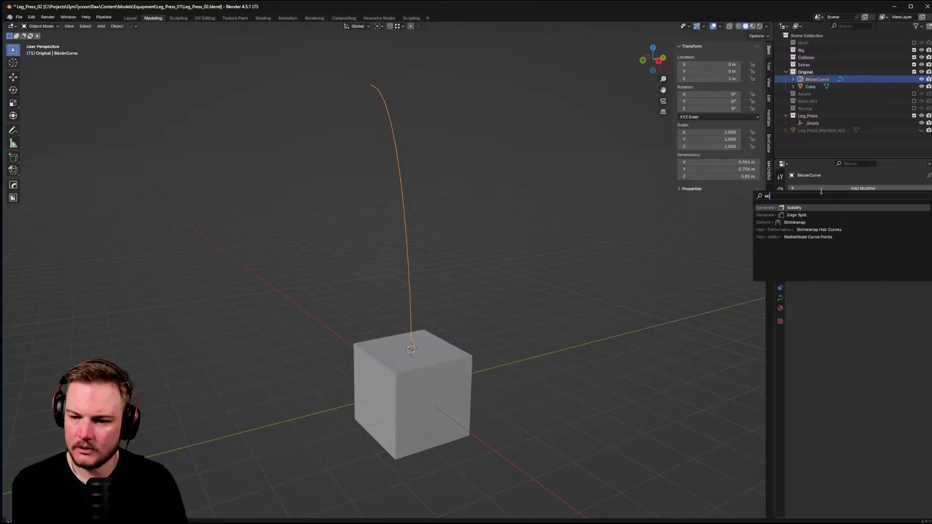
text(in)
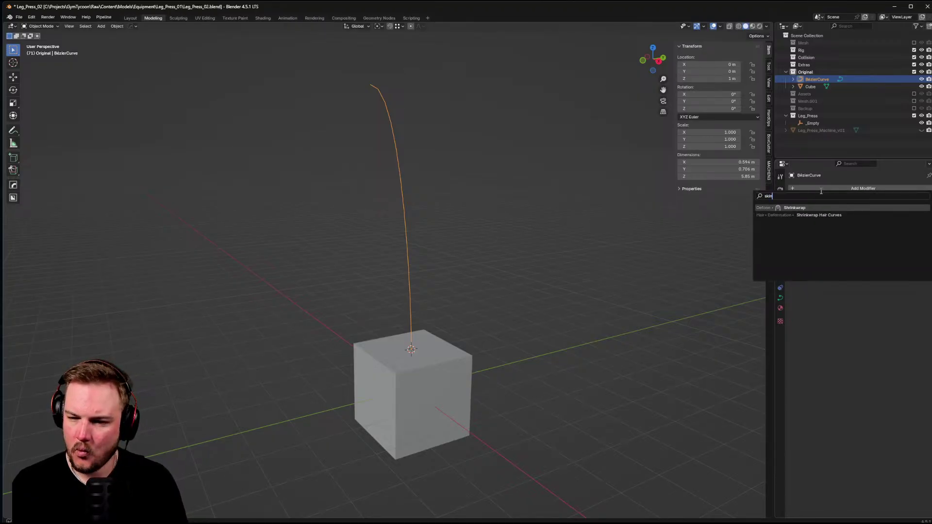
key(BackSpace)
key(BackSpace)
key(BackSpace)
key(BackSpace)
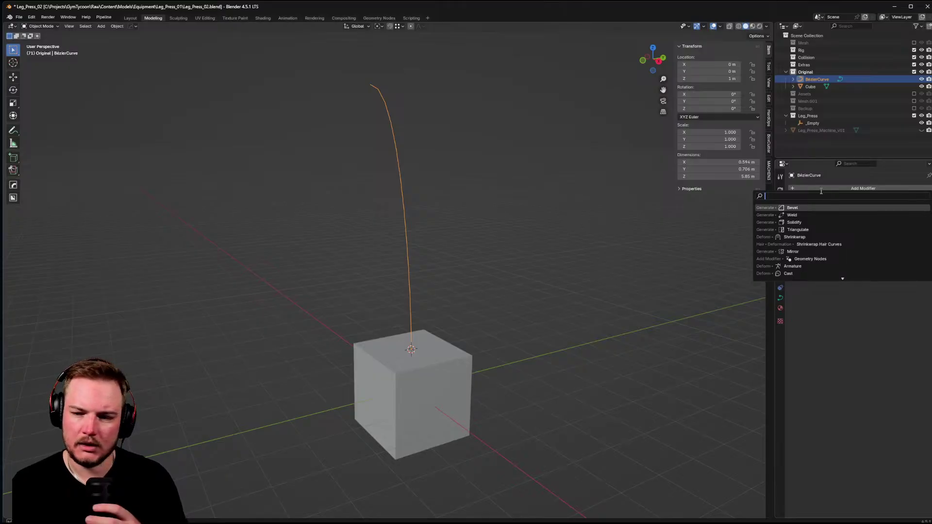
click(517, 304)
click(557, 304)
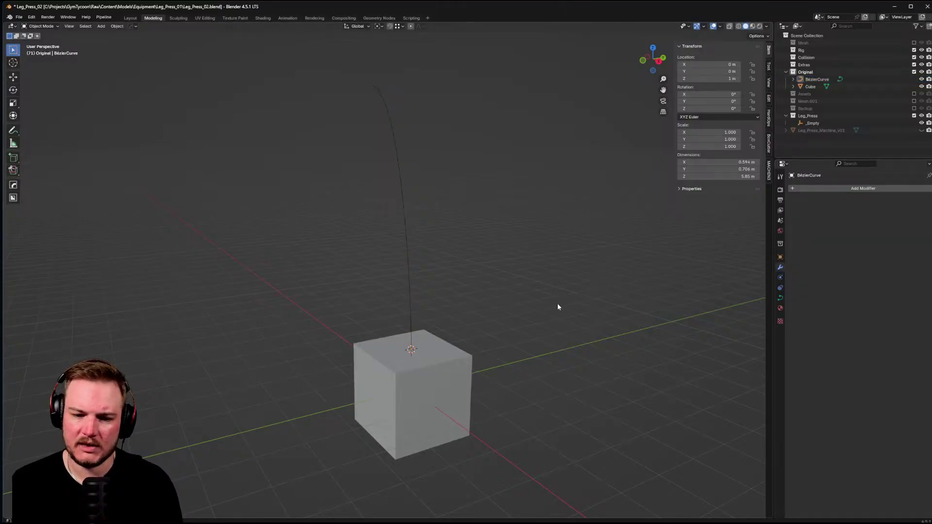
click(843, 188)
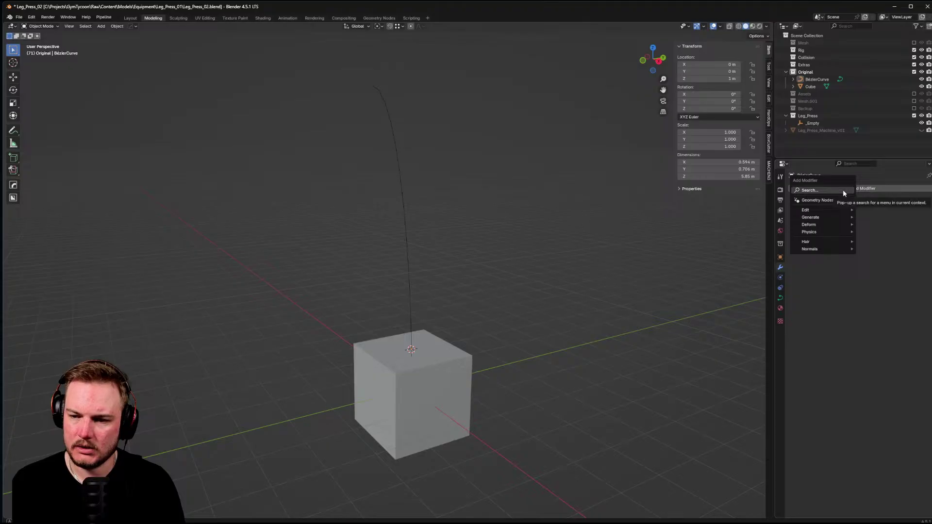
click(842, 189)
text(skin)
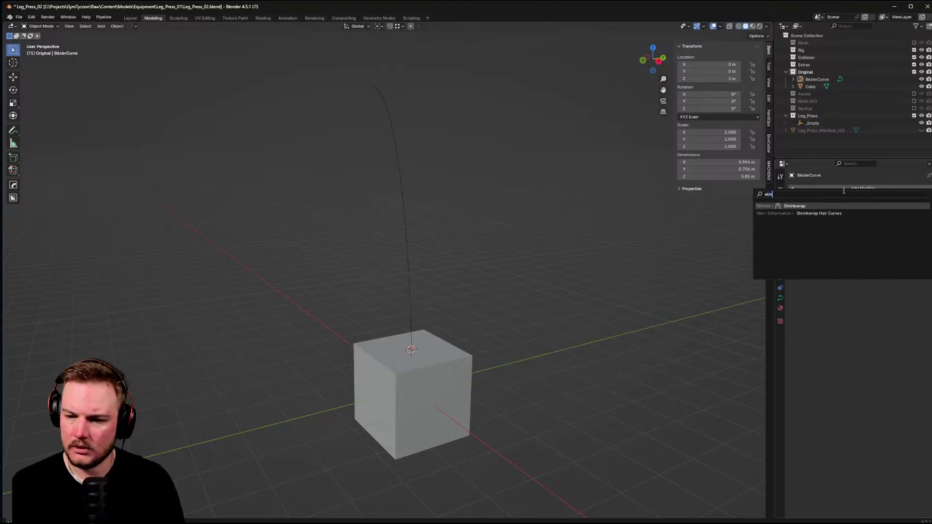
click(524, 336)
- Select the cube and add a Skin modifier to it
click(441, 369)
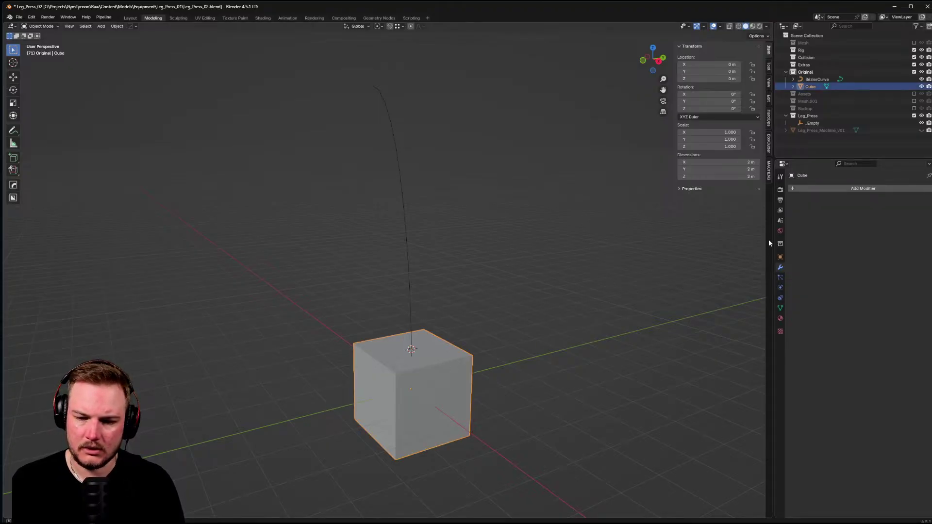
click(813, 190)
text(skin)
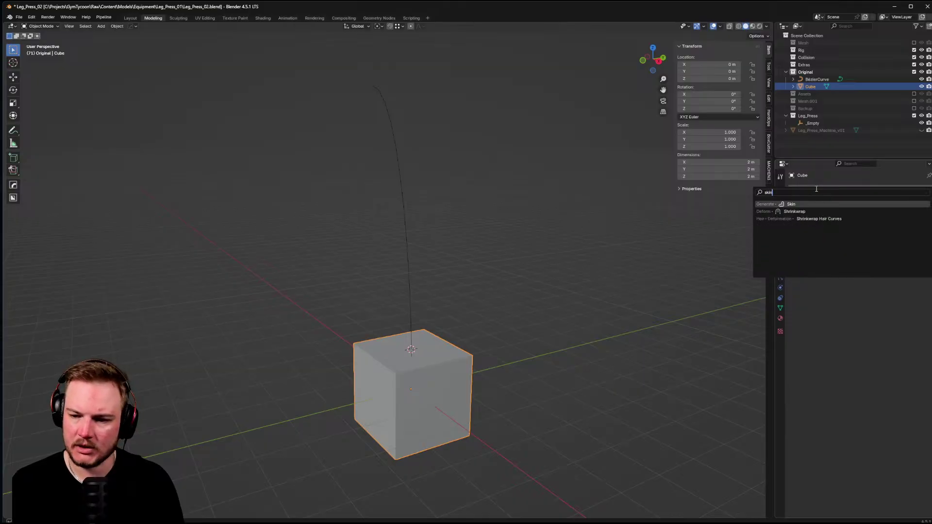
key(Return)
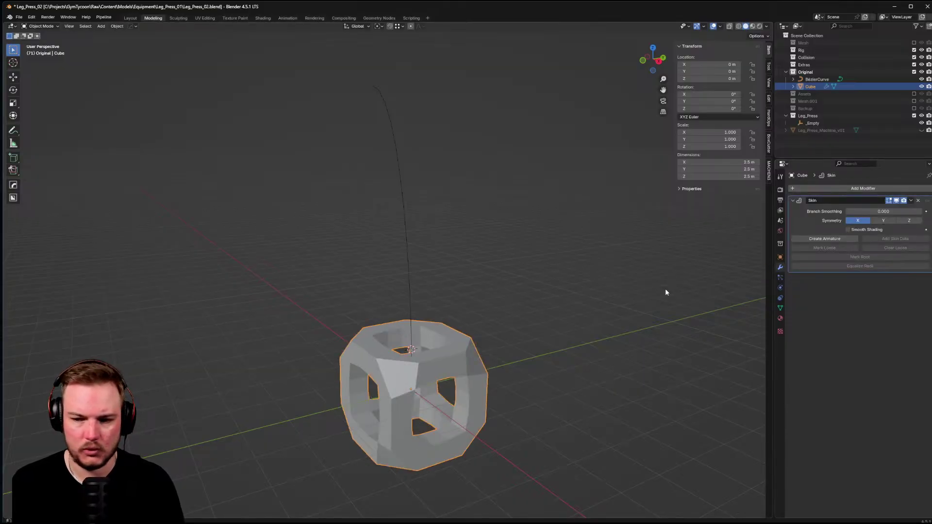
- Convert the Bézier curve to a mesh and delete the cube with the Skin modifier
click(406, 260)
middle_drag(407, 261, 436, 260)
right_click(430, 256)
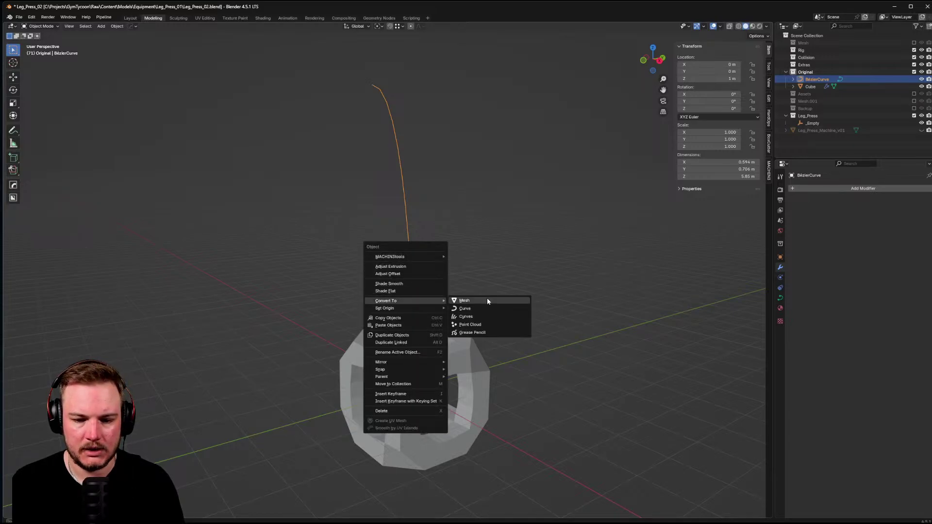
click(466, 339)
key(x)
click(452, 333)
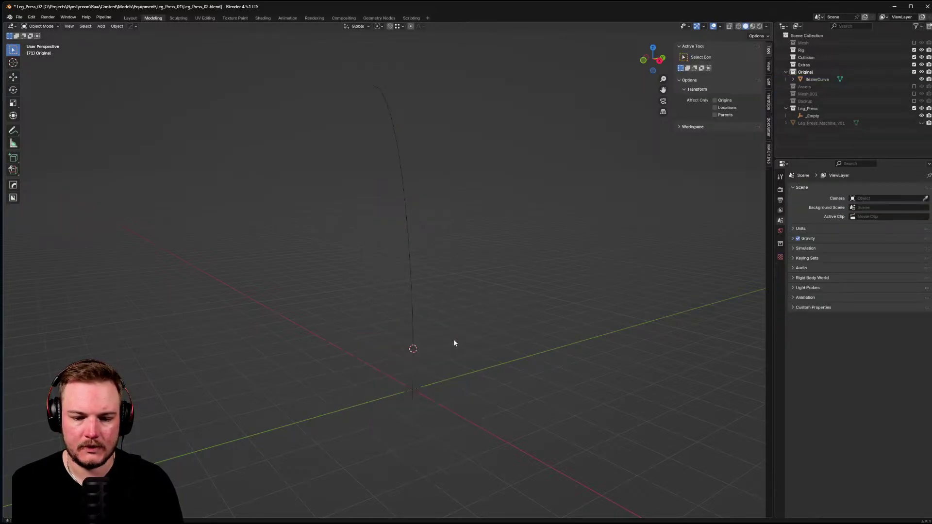
- Add a Skin modifier to the converted Bézier curve mesh and inspect the resulting shape
click(410, 273)
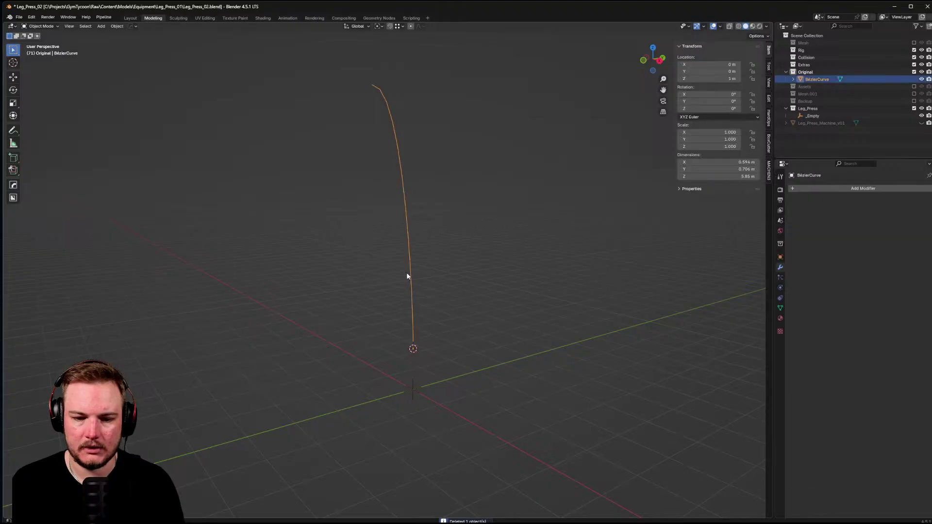
middle_drag(491, 284, 524, 282)
click(824, 188)
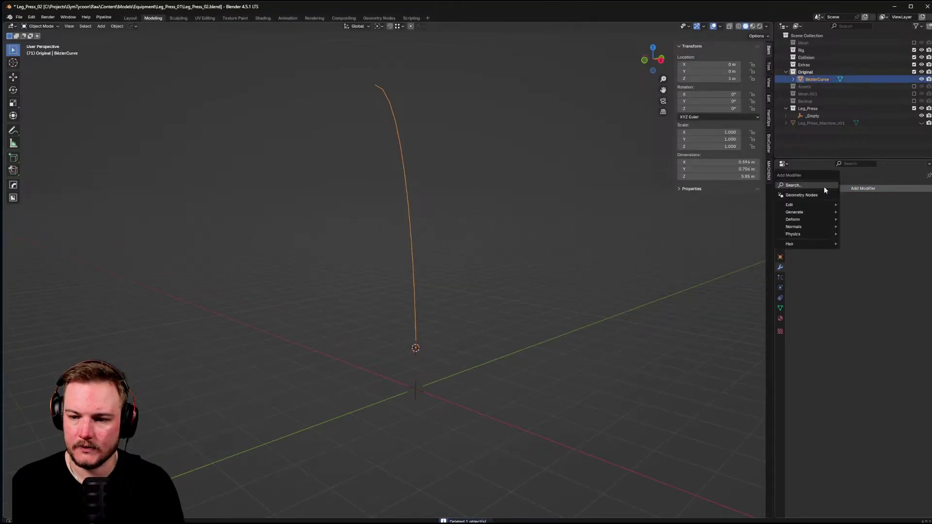
key(space)
key(Return)
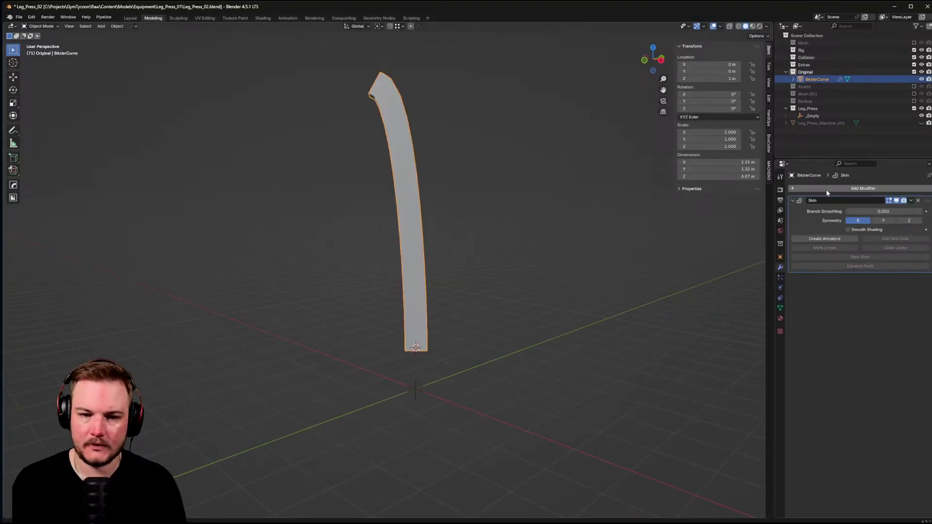
middle_drag(402, 340, 422, 354)
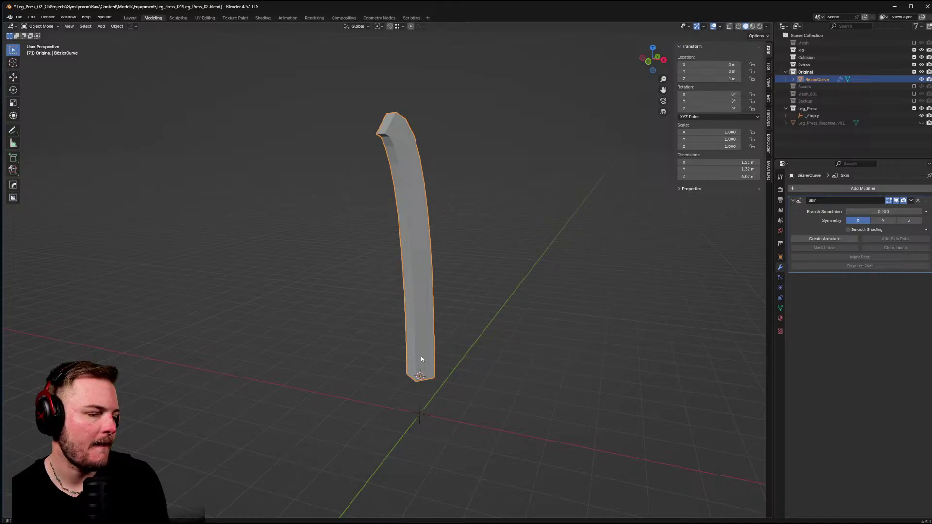
- Add a new cube at the base of the skinned curve and edit it in face mode with its top face selected
key(shift+a)
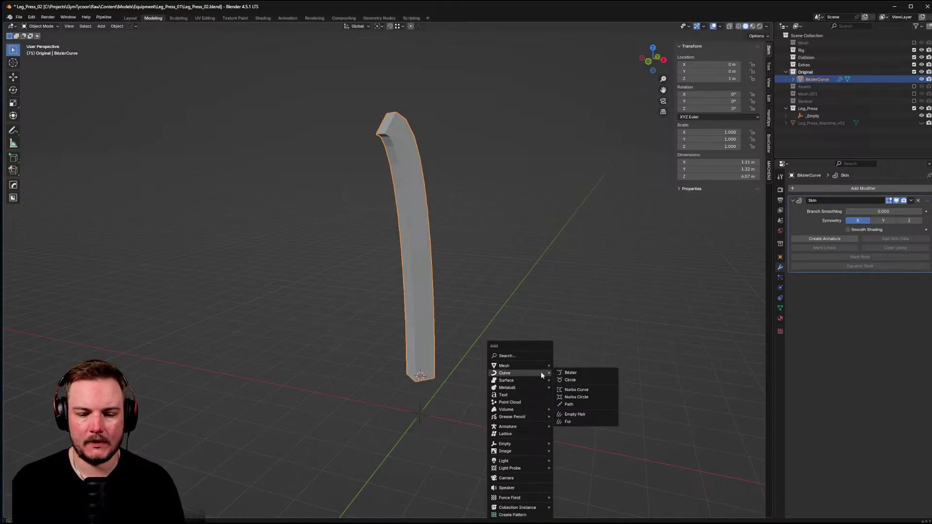
mouse_move(543, 365)
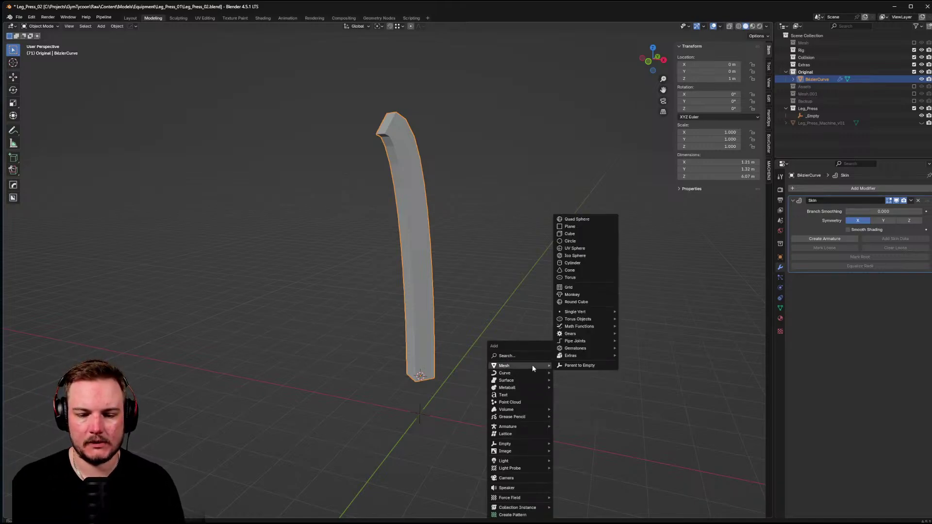
click(582, 233)
mouse_move(500, 387)
middle_down()
mouse_move(487, 354)
mouse_move(460, 344)
middle_up()
key(Tab)
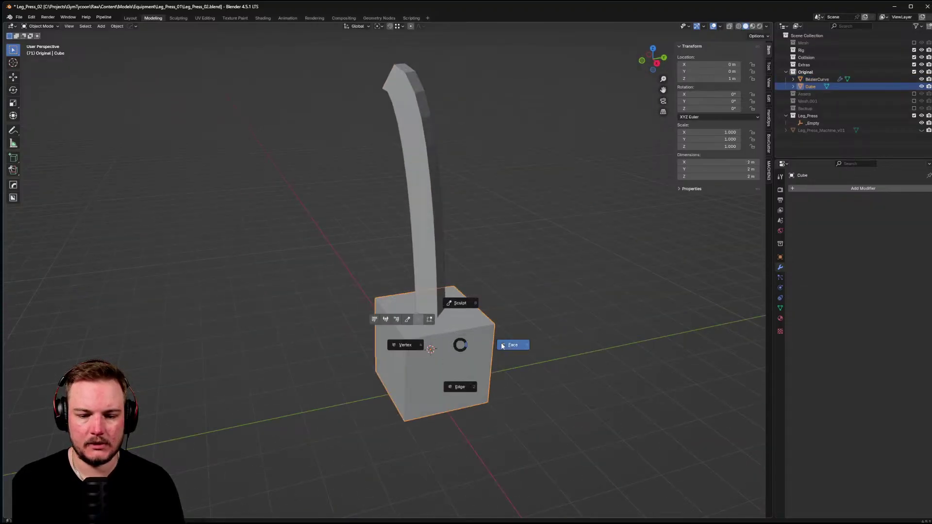
click(502, 346)
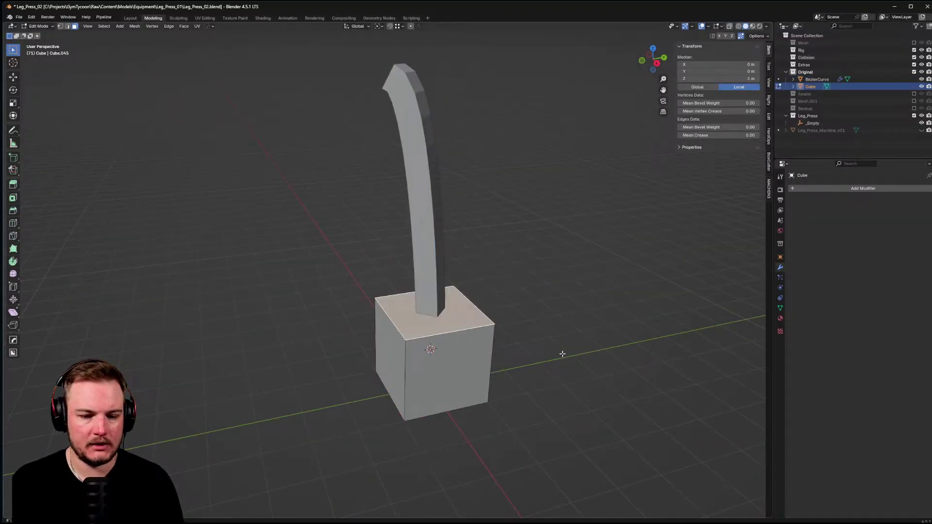
- Try moving the cube's top face freely and along the Z, Y and X axes, and cancel the move
key(g)
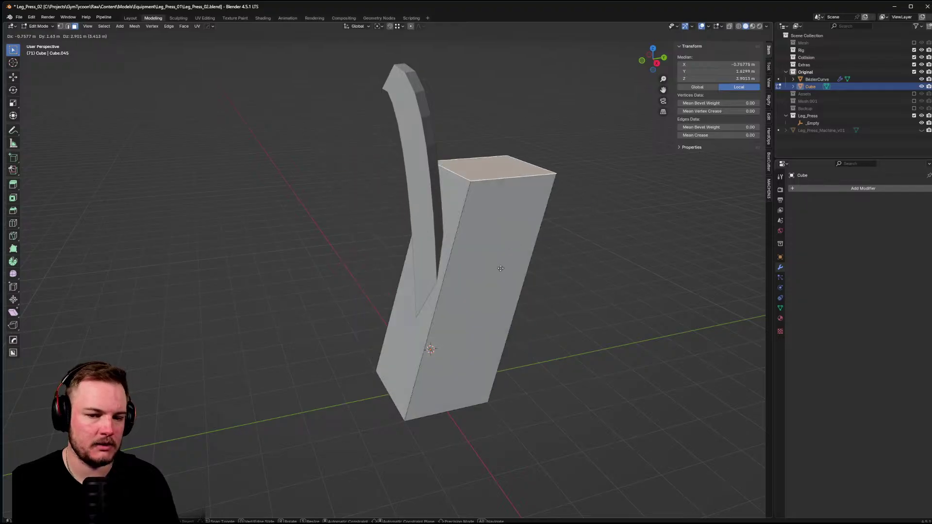
key(z)
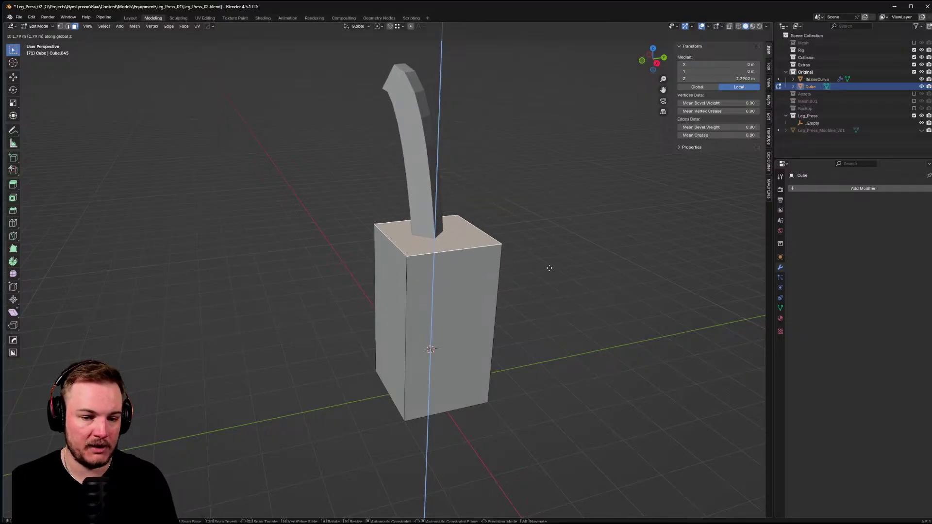
key(y)
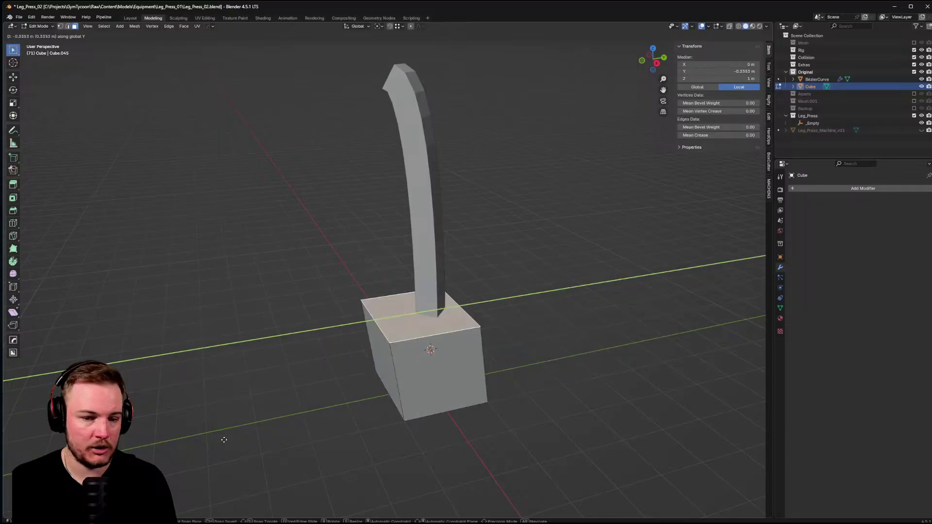
key(x)
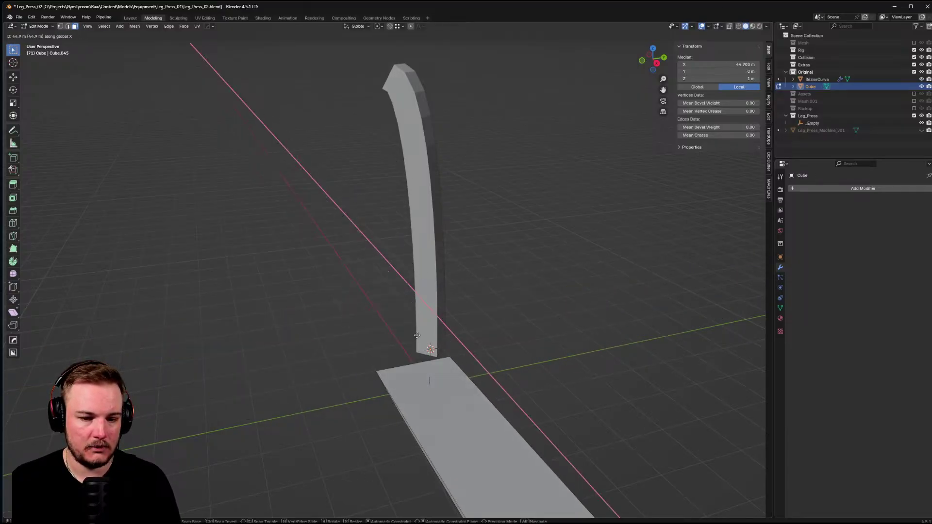
key(Escape)
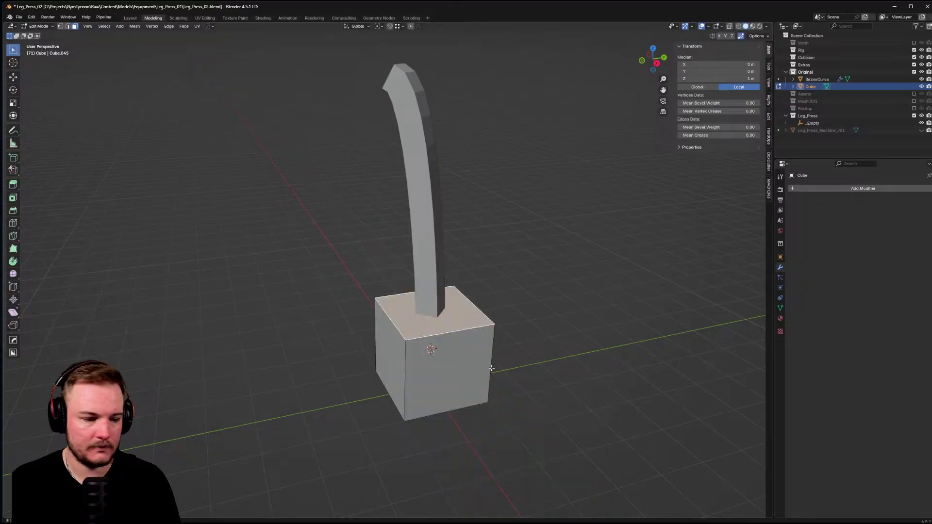
- Try rotating the cube's top face about the Z axis and cancel the rotation
middle_drag(498, 345, 500, 368)
shift+middle_drag(555, 339, 546, 349)
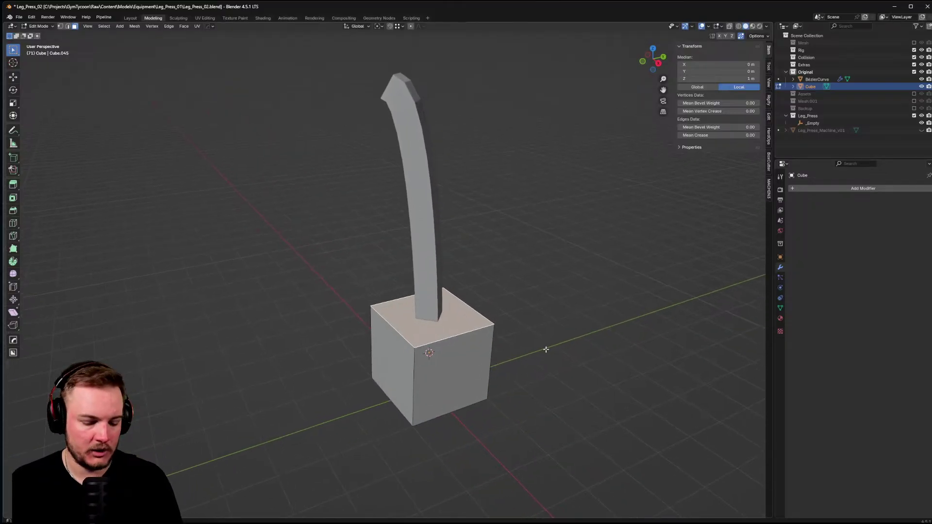
key(r)
key(z)
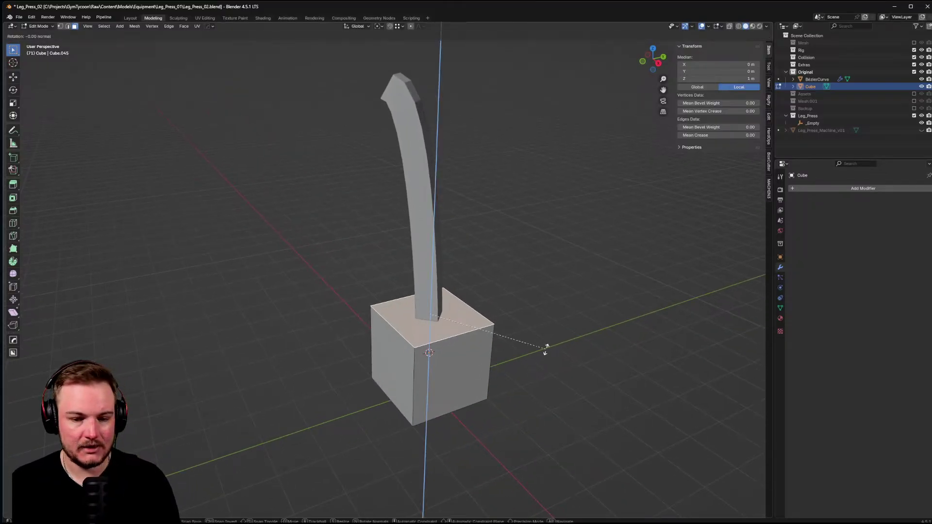
key(Escape)
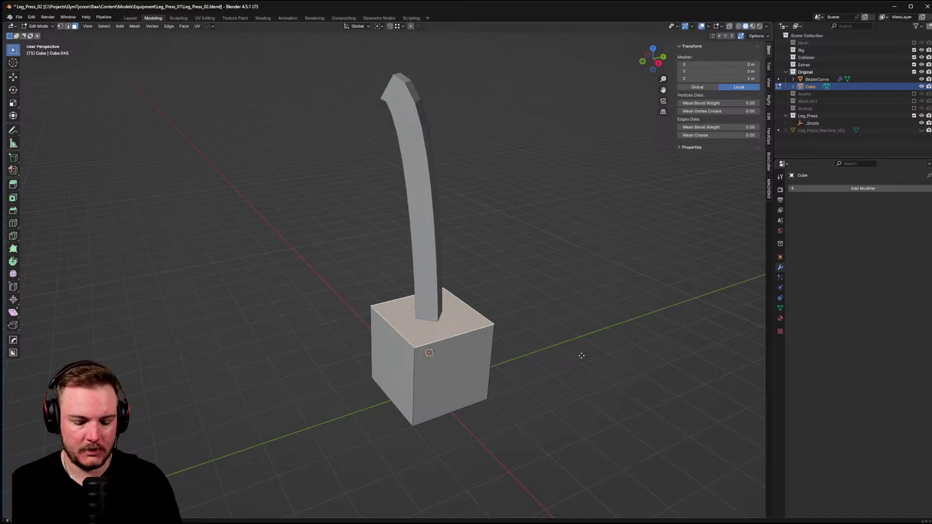
- Extrude the cube's top face upward along Z by about 3.96 m
key(g)
key(z)
click(514, 272)
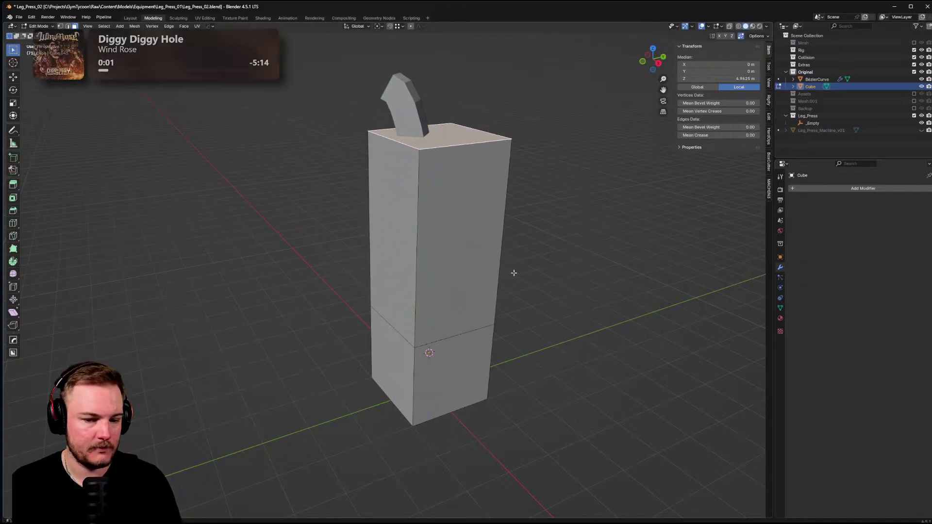
- In edge mode, select the edge loop at the base of the extrusion and try moving it along X
key(Tab)
click(455, 362)
click(456, 336)
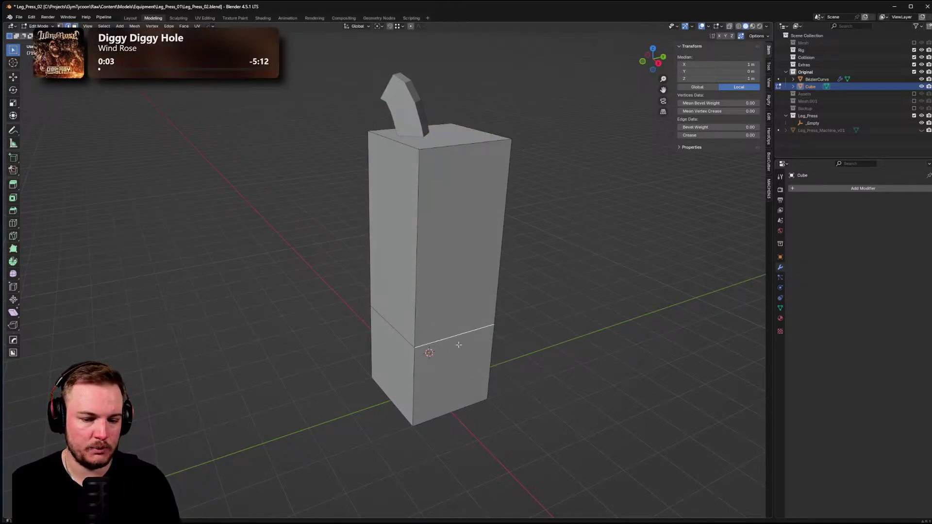
key(g)
key(x)
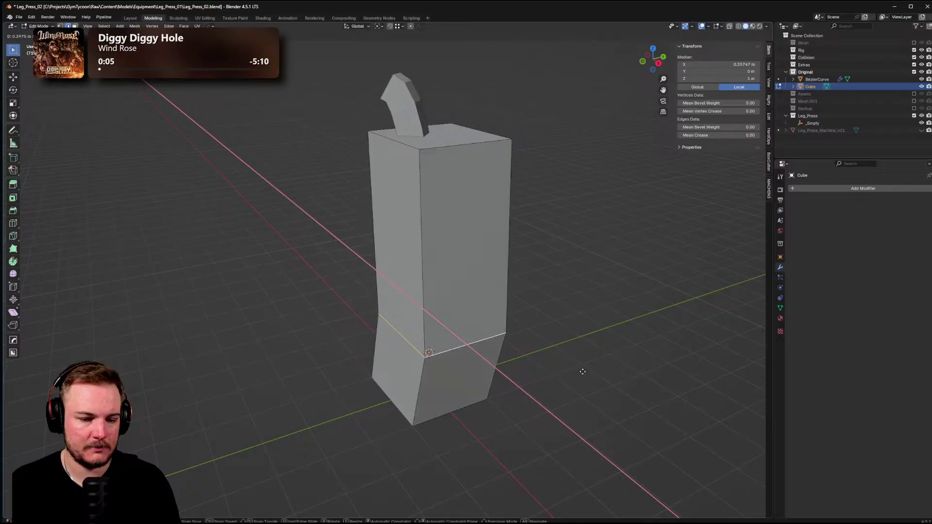
right_click(581, 345)
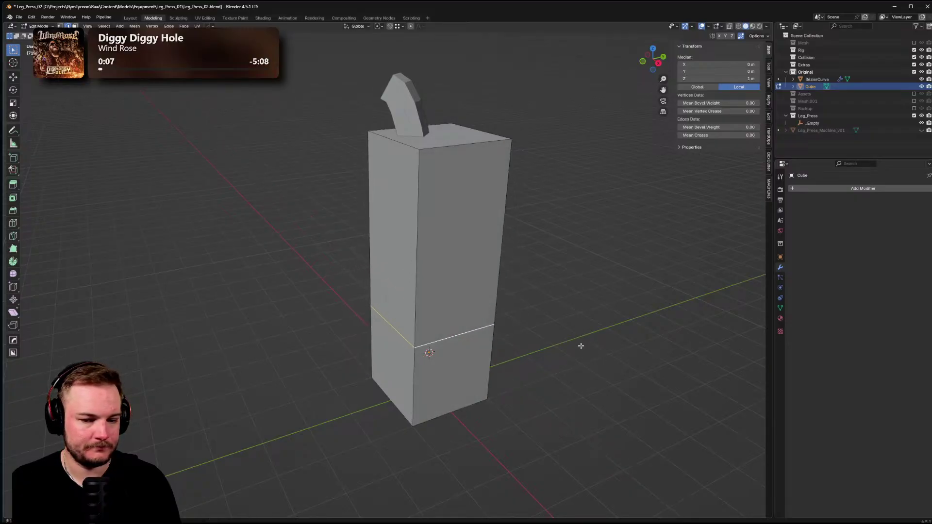
- Try moving the same edge loop along Y, cancel the move and return to Object Mode
key(g)
key(y)
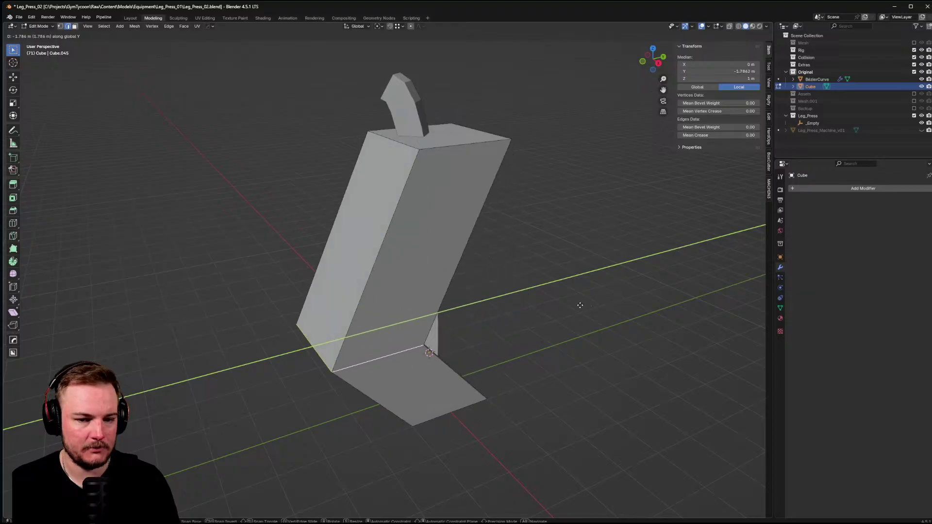
right_click(597, 267)
key(ctrl+Tab)
click(493, 244)
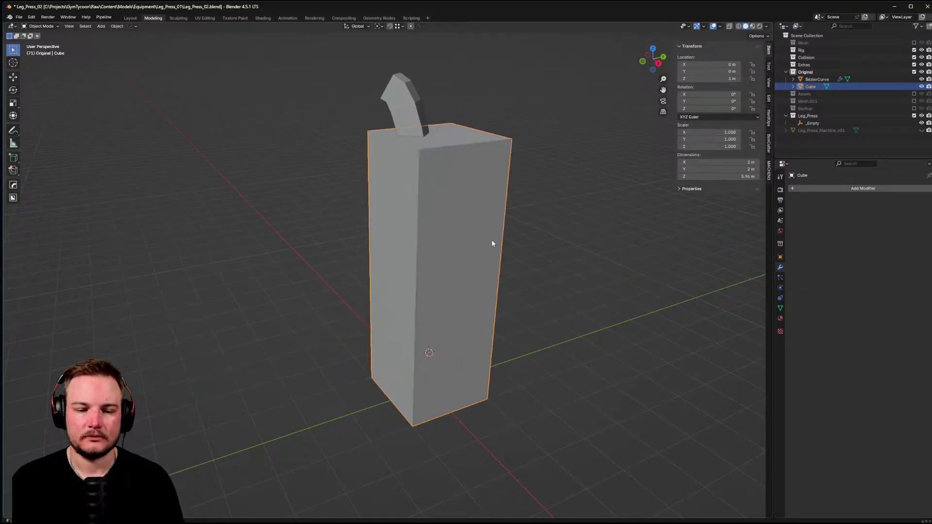
- Undo the extrusion of the cube's top face and return to Object Mode
key(ctrl+z)
key(ctrl+z)
key(ctrl+z)
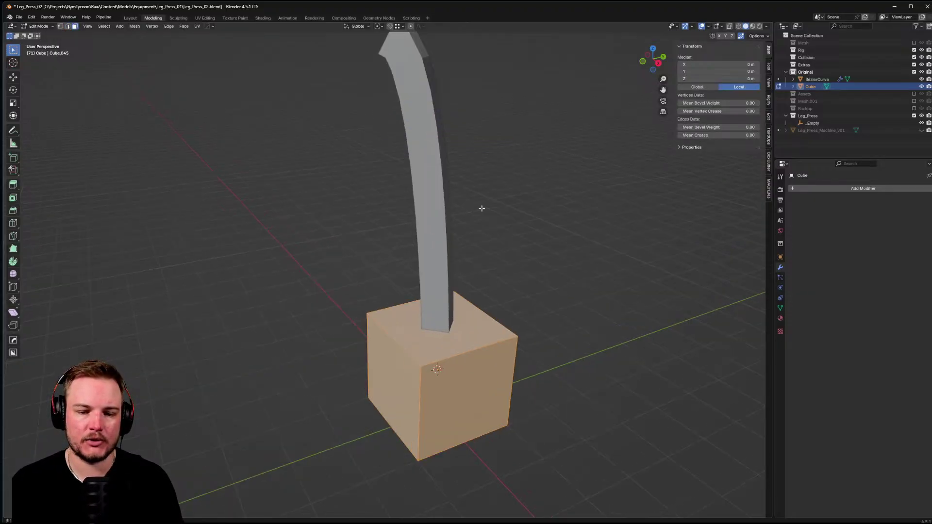
key(ctrl+Tab)
click(438, 165)
click(482, 305)
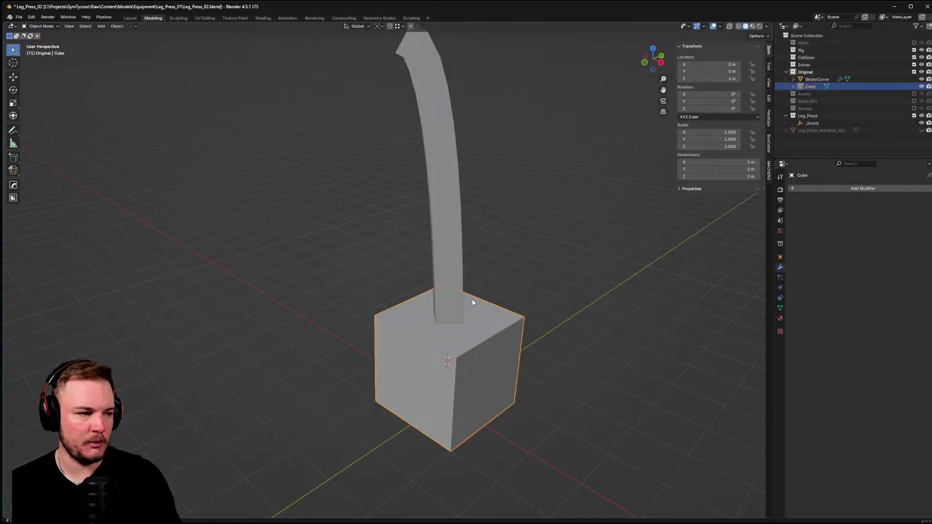
middle_drag(472, 300, 458, 274)
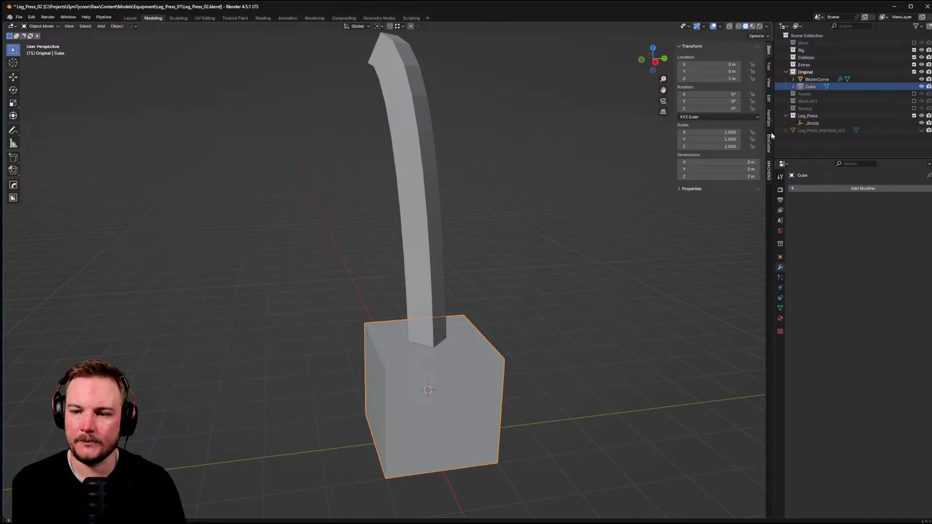
- Delete the BézierCurve object that carries the Skin modifier
click(416, 209)
key(x)
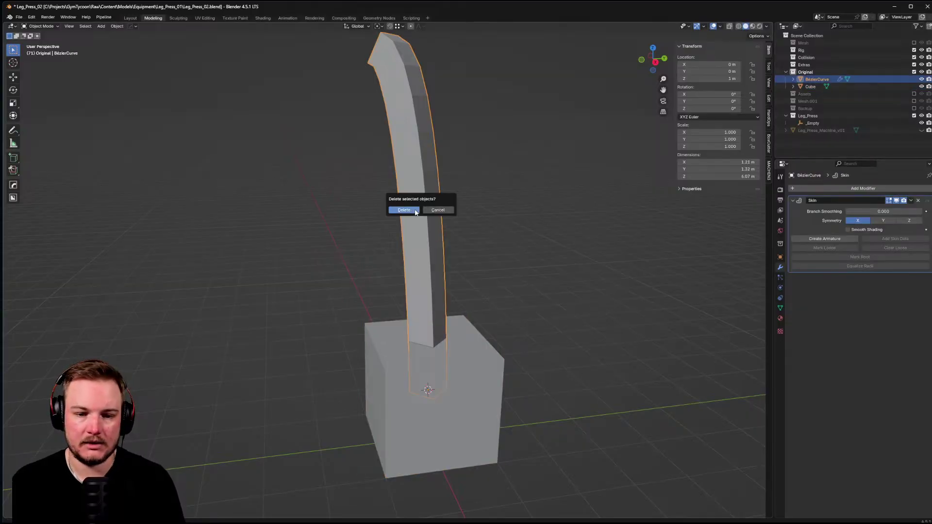
click(426, 209)
- Snap the 3D cursor to the centre of the cube's top face and return to Object Mode
click(455, 331)
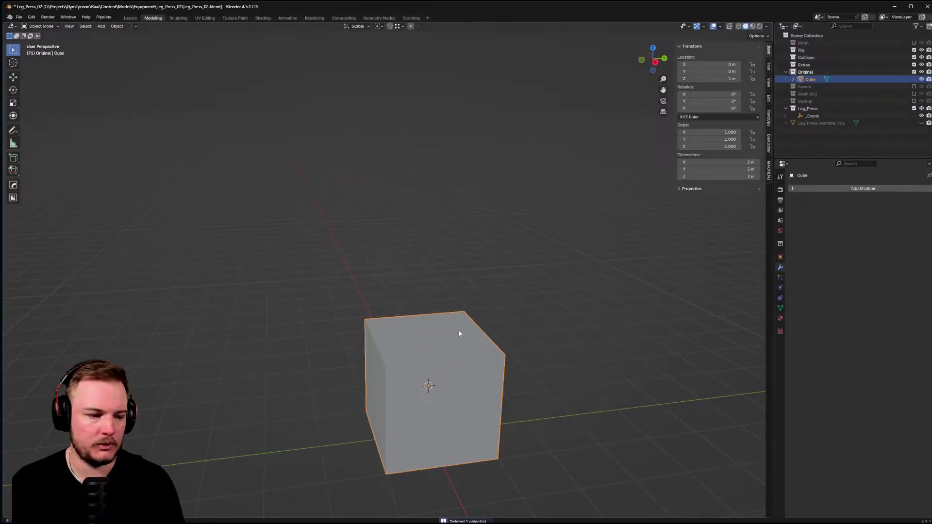
middle_drag(460, 333, 471, 338)
key(ctrl+Tab)
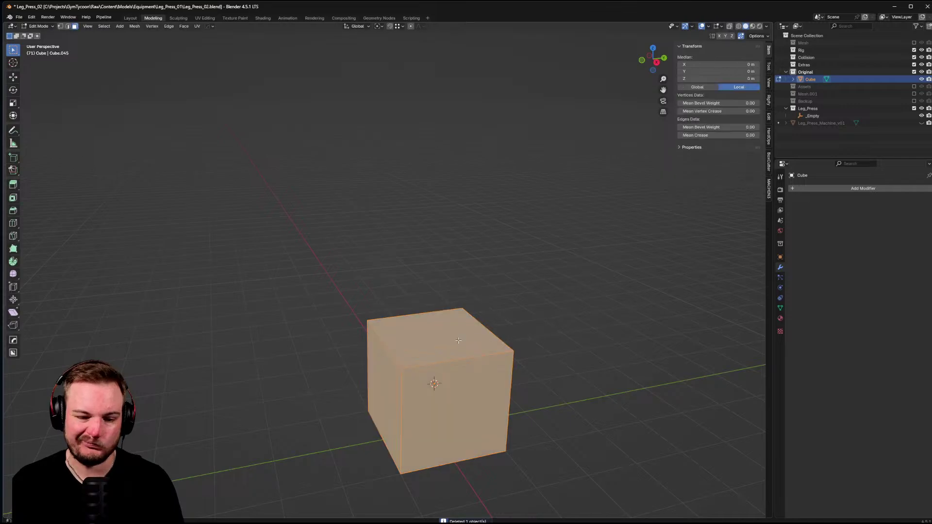
click(462, 340)
key(ctrl+Tab)
click(477, 316)
- Add a Bézier curve at the 3D cursor and enter Edit Mode with X-ray on
key(shift+a)
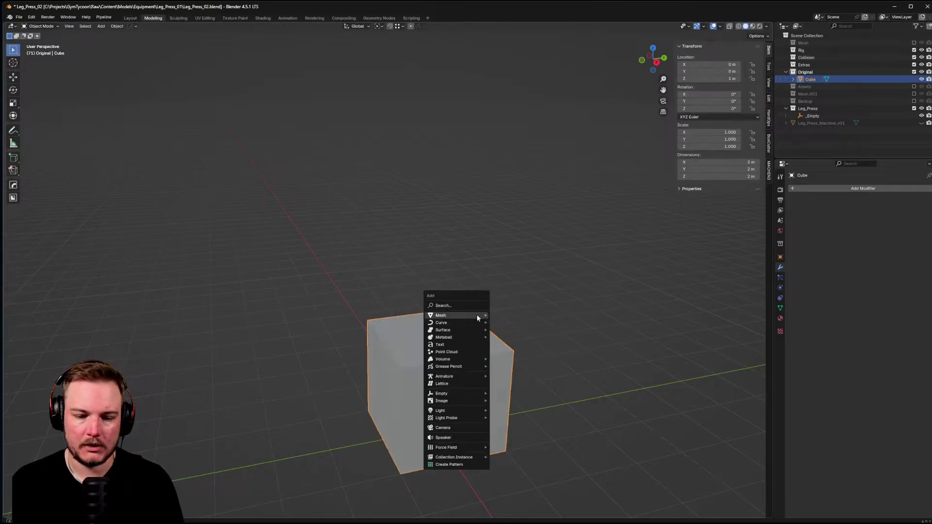
mouse_move(475, 322)
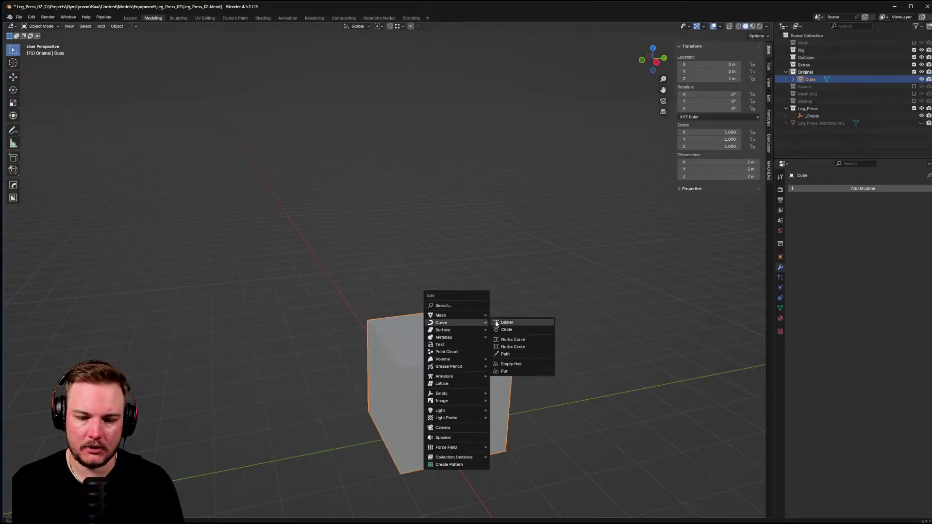
click(508, 323)
key(ctrl+Tab)
key(alt+z)
- Snap the curve's control point at X 1 m to the 3D cursor on the cube's top face
click(459, 351)
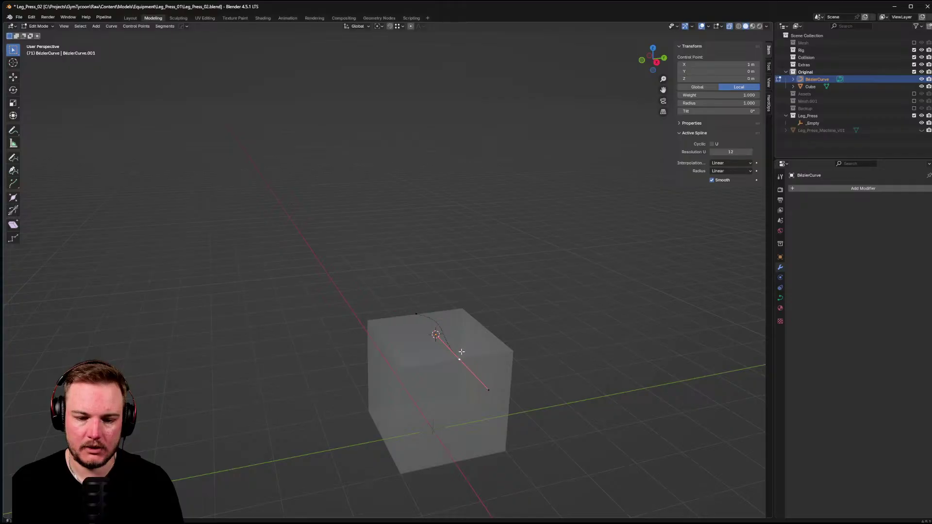
key(ctrl+shift+s)
click(587, 364)
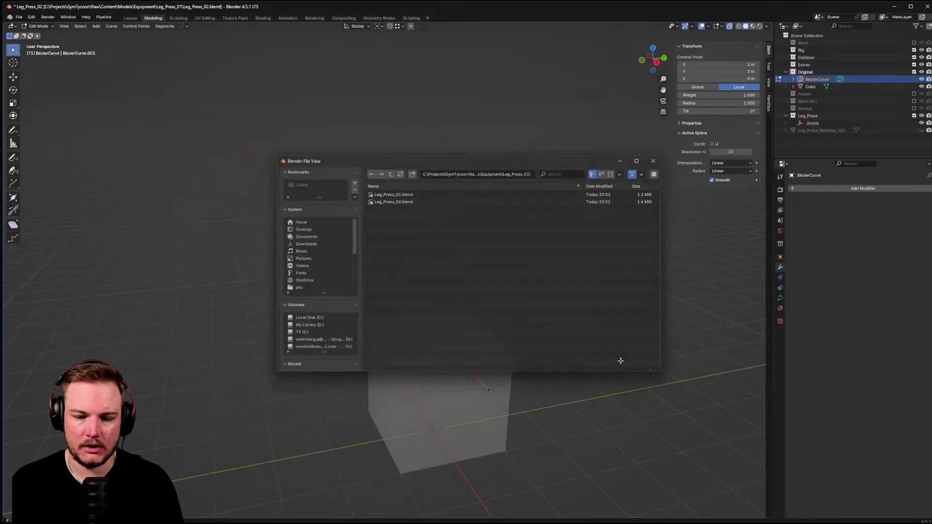
key(shift+s)
click(490, 245)
key(alt+a)
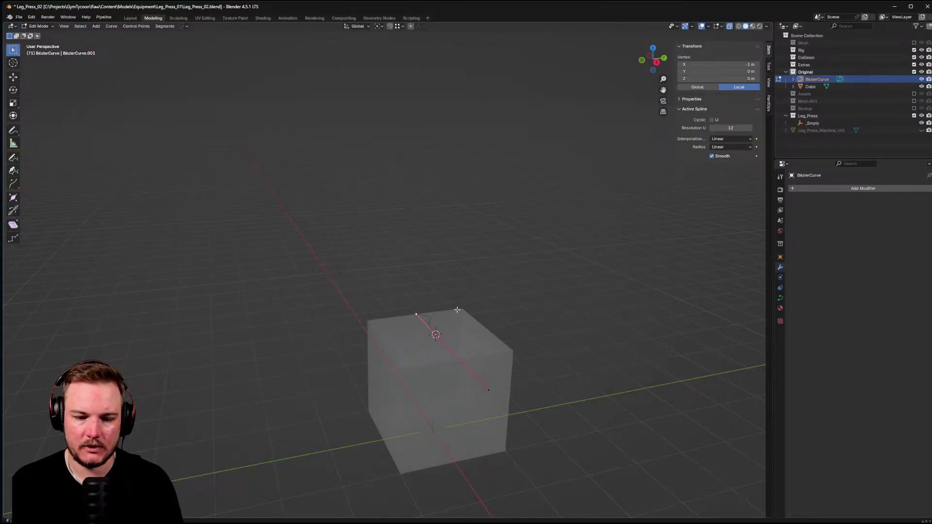
- In the right orthographic view, move the curve's free end point well above the cube and towards negative Y
click(420, 312)
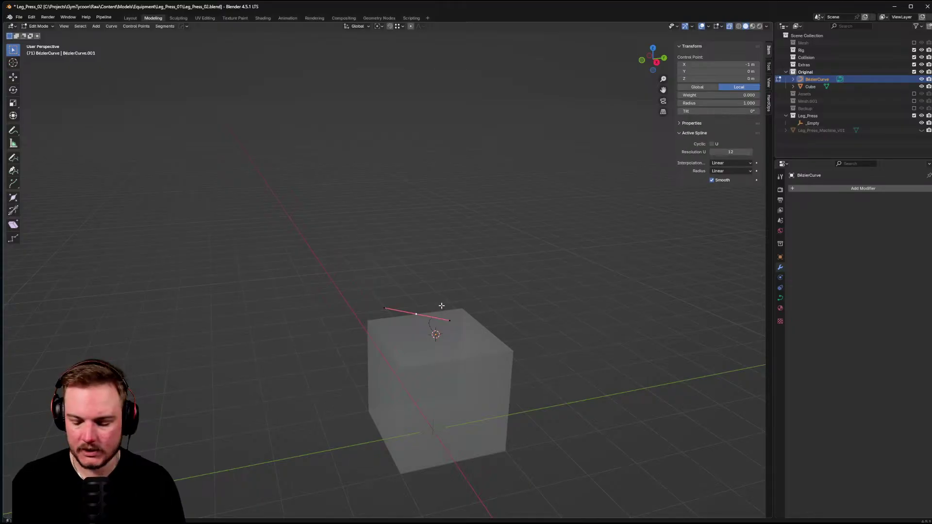
key(KP_3)
key(g)
click(477, 90)
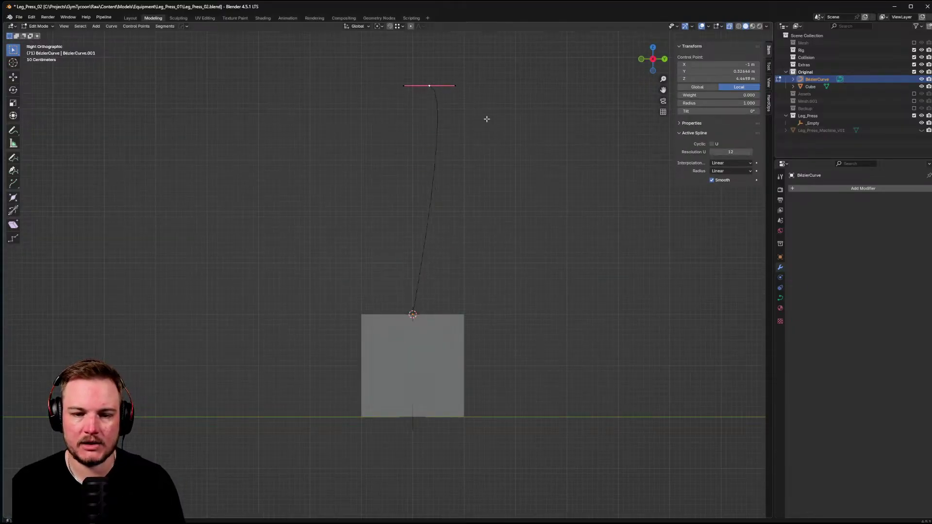
shift+middle_drag(487, 118, 540, 231)
key(g)
click(234, 146)
- Subdivide the whole curve and move the new middle control point to about Y 0.09 m, Z 3.91 m
shift+drag(386, 322, 616, 497)
right_click(489, 261)
click(491, 264)
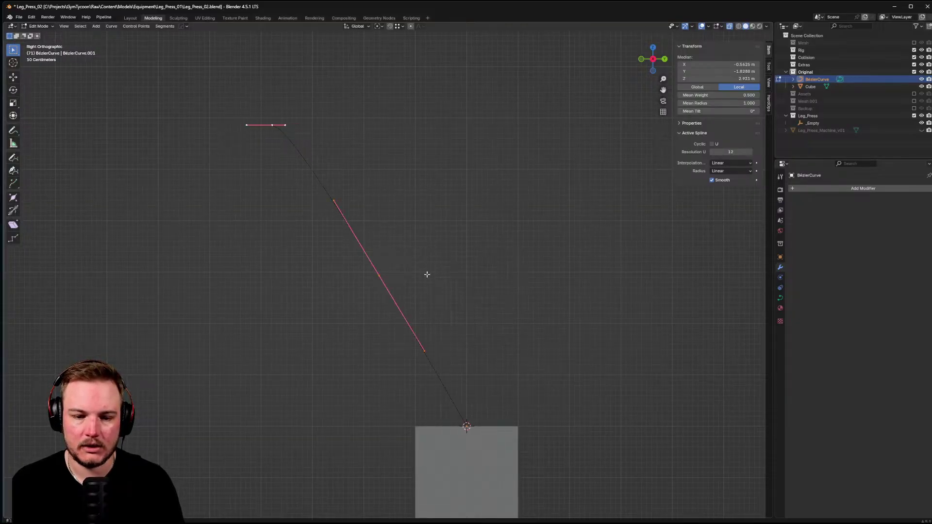
click(404, 277)
key(g)
click(473, 228)
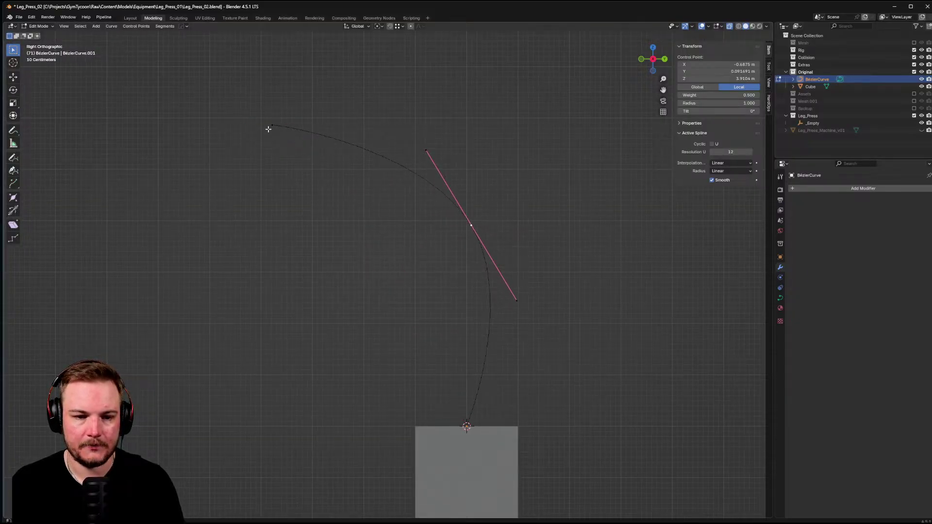
- Move the curve's end point to about Y -6.91 m, Z 4.84 m and rotate its handles
click(272, 125)
key(g)
click(111, 177)
key(r)
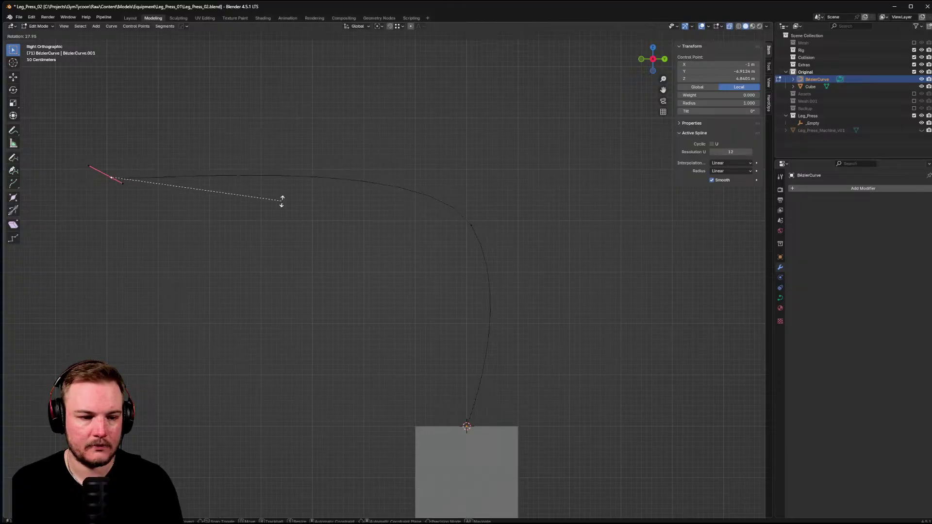
click(268, 218)
- Select all the curve's control points and try the Vector, Aligned and Free handle types on them
key(ctrl+KP_Add)
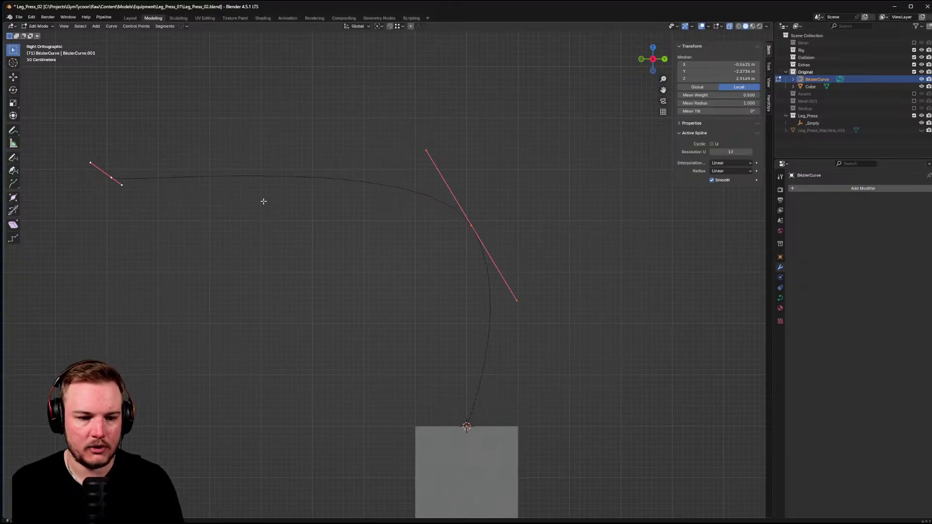
key(v)
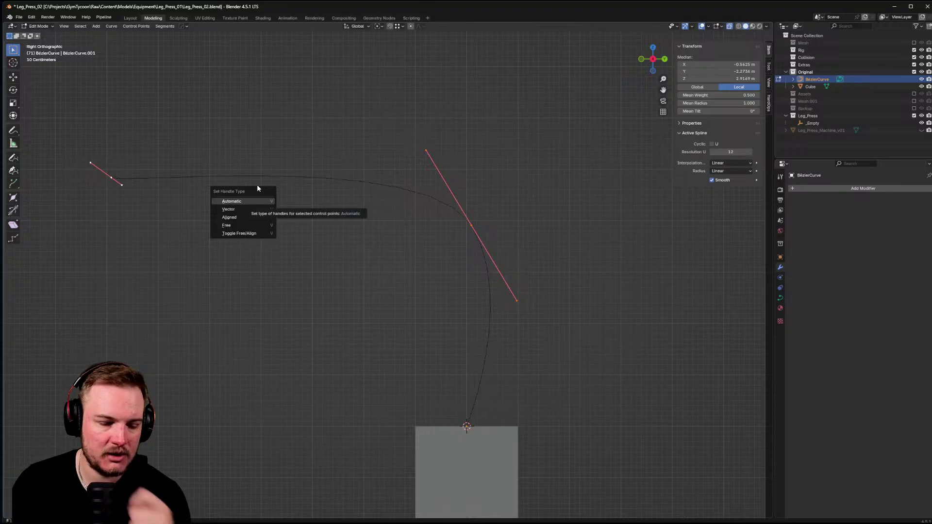
click(249, 209)
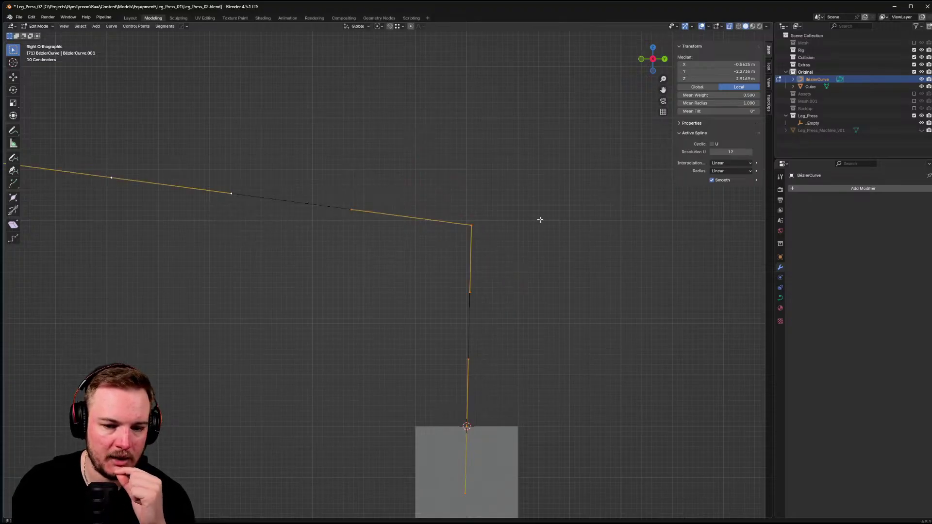
key(v)
click(307, 261)
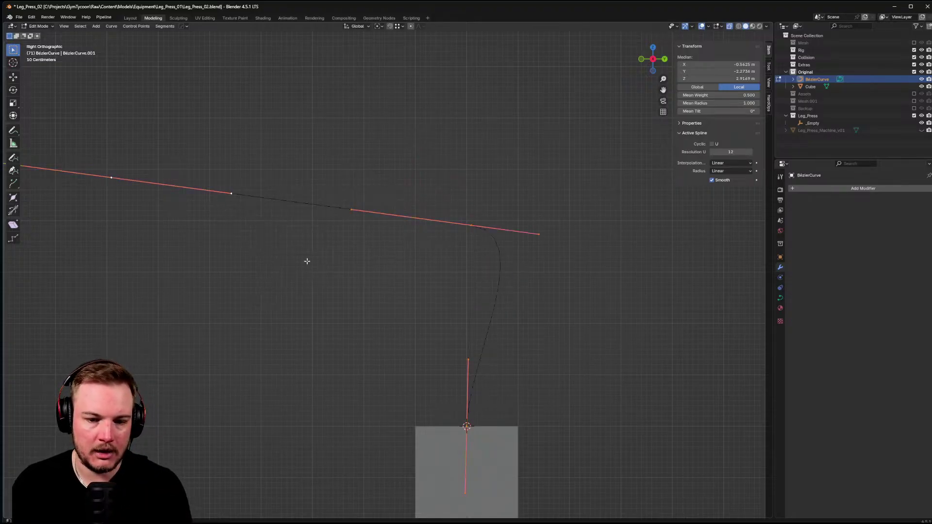
key(v)
click(306, 269)
key(v)
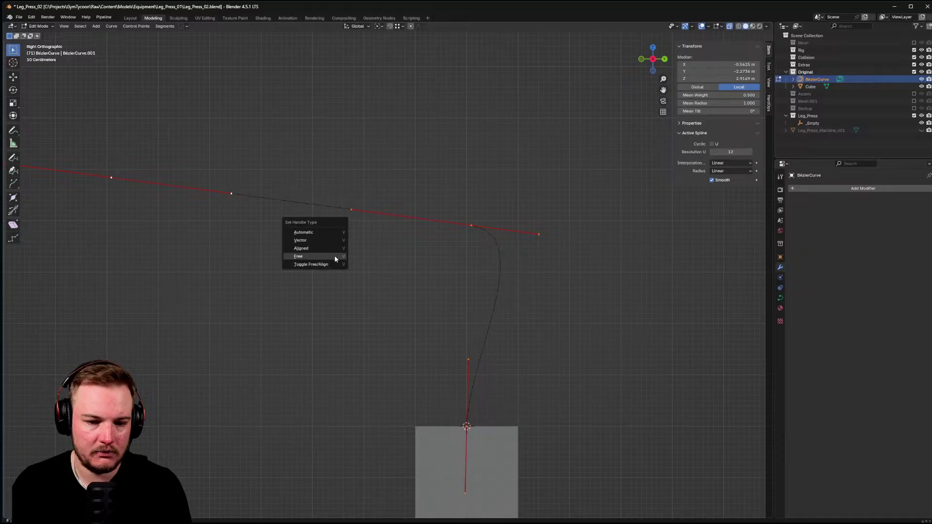
click(326, 263)
- Set the handle type of all the curve's control points to Automatic
key(v)
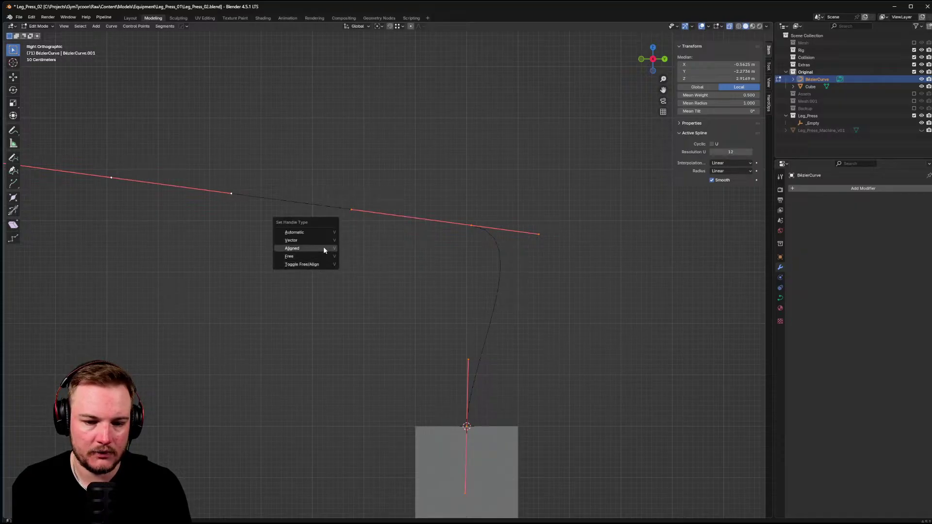
click(321, 232)
key(v)
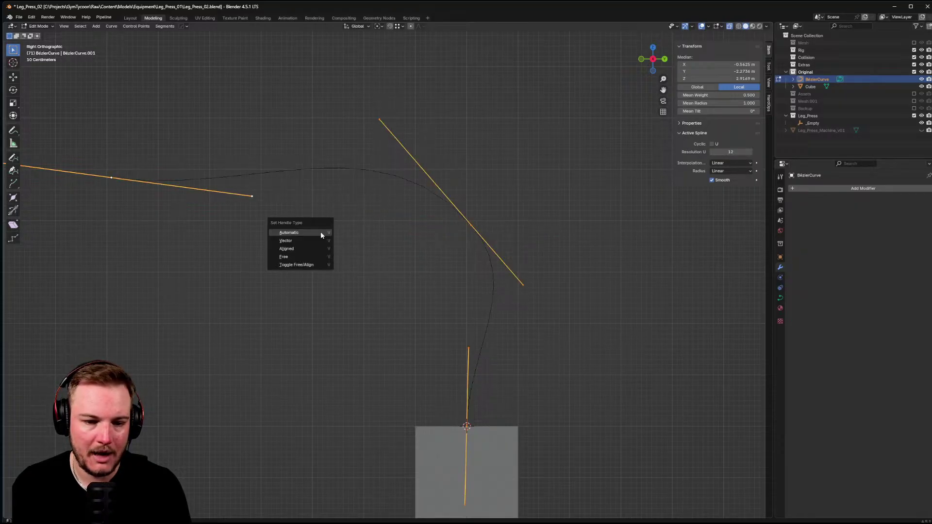
- Rotate the end control point's handles and move the point further out from the cube along negative Y
shift+middle_drag(101, 152, 228, 156)
click(238, 182)
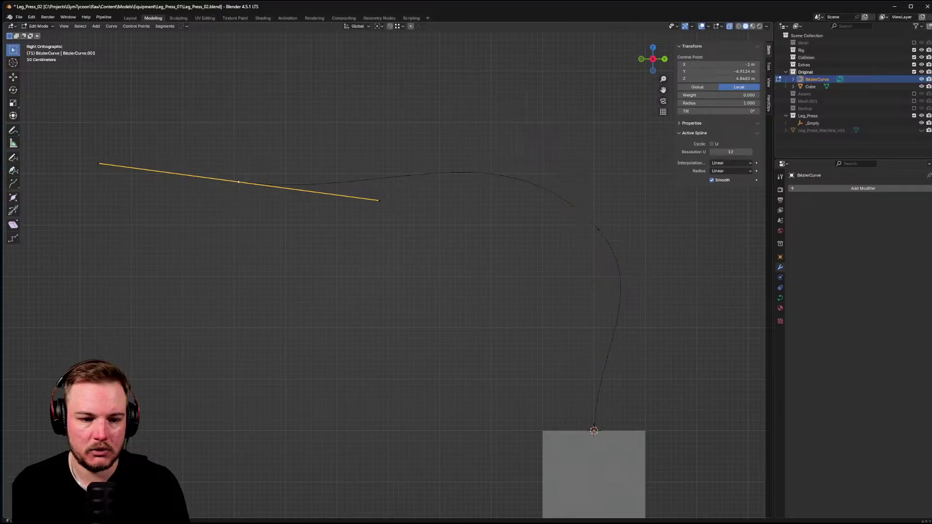
key(r)
click(369, 228)
key(g)
click(295, 214)
- Select the curve's middle control point and move it further up and outwards
drag(536, 154, 632, 247)
key(g)
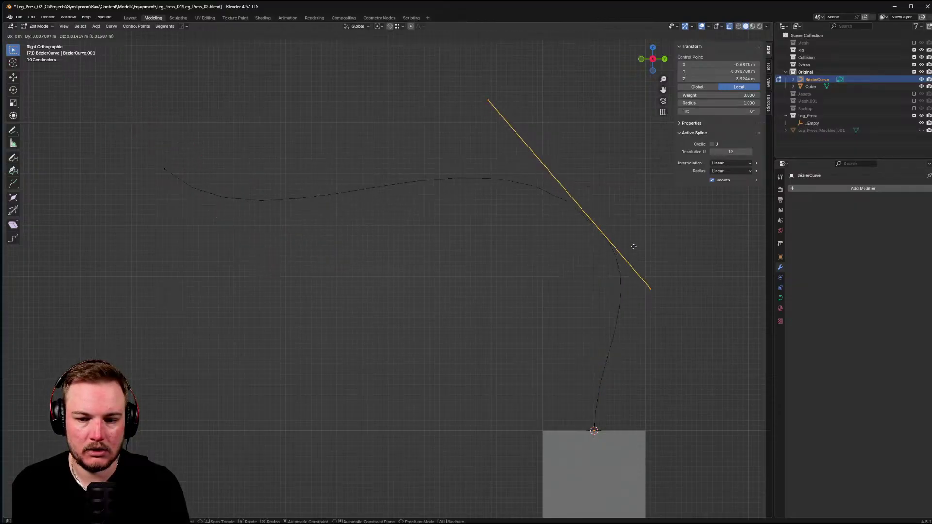
click(634, 238)
- Move the middle control point along positive X and the end point along negative X to about X -10.3 m
scroll(635, 257, down, 3)
middle_drag(634, 258, 508, 296)
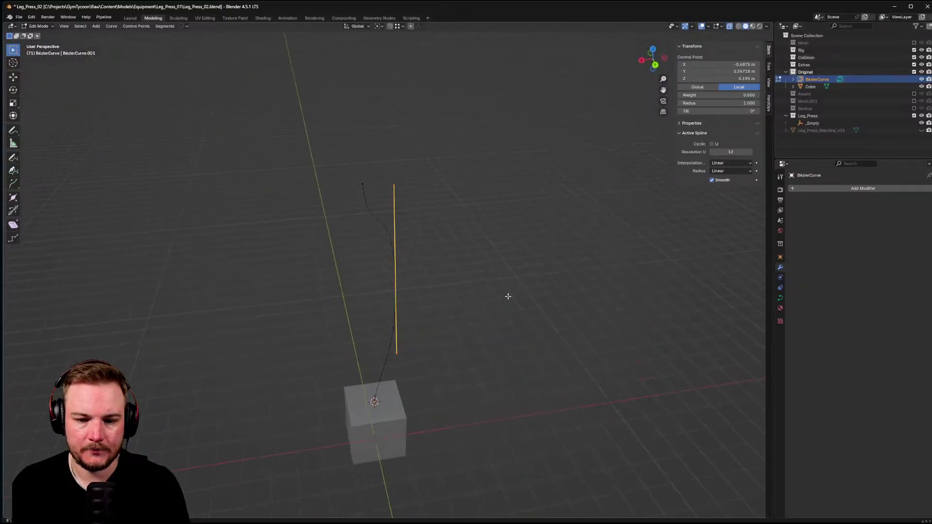
key(g)
key(x)
key(x)
key(x)
key(x)
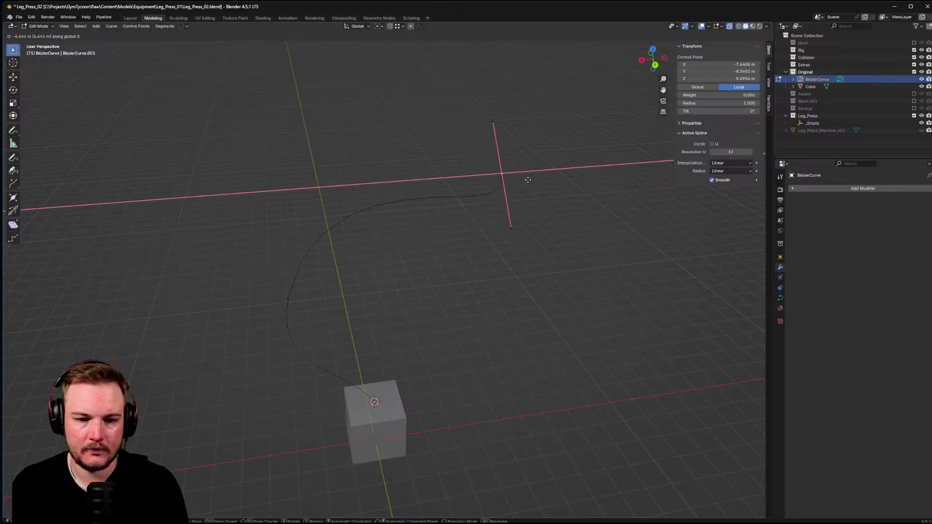
click(568, 180)
- In Object Mode select the curve and the cube, and enter Edit Mode on the cube with its top face selected
middle_drag(567, 180, 426, 262)
key(ctrl+Tab)
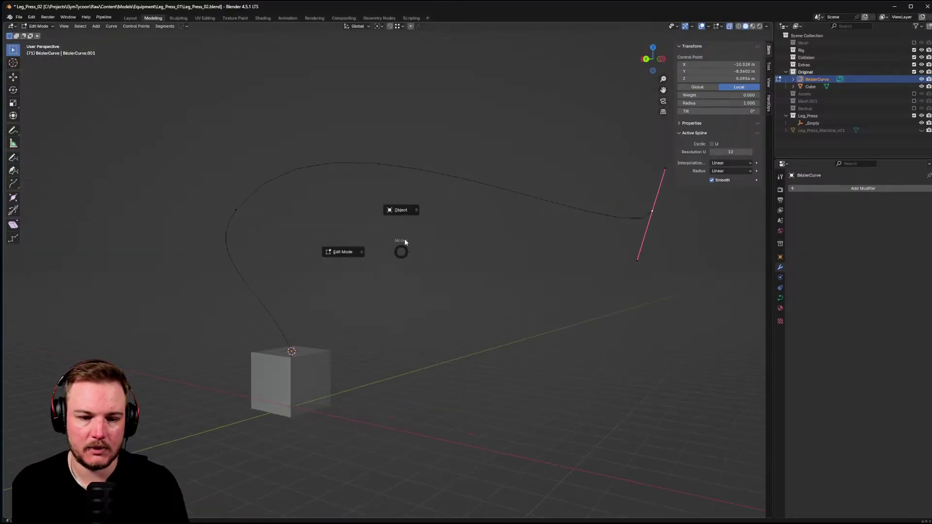
click(405, 238)
click(318, 353)
click(237, 265)
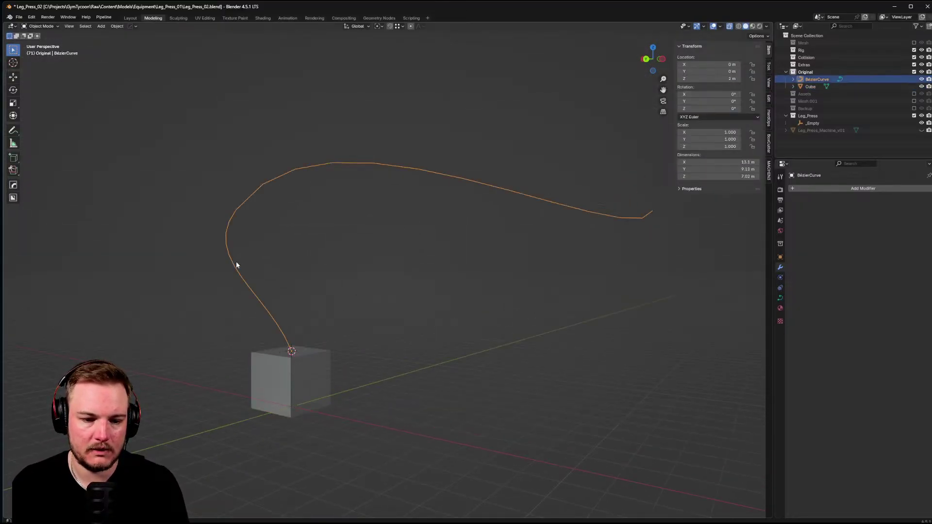
shift+click(306, 348)
key(ctrl+Tab)
click(351, 345)
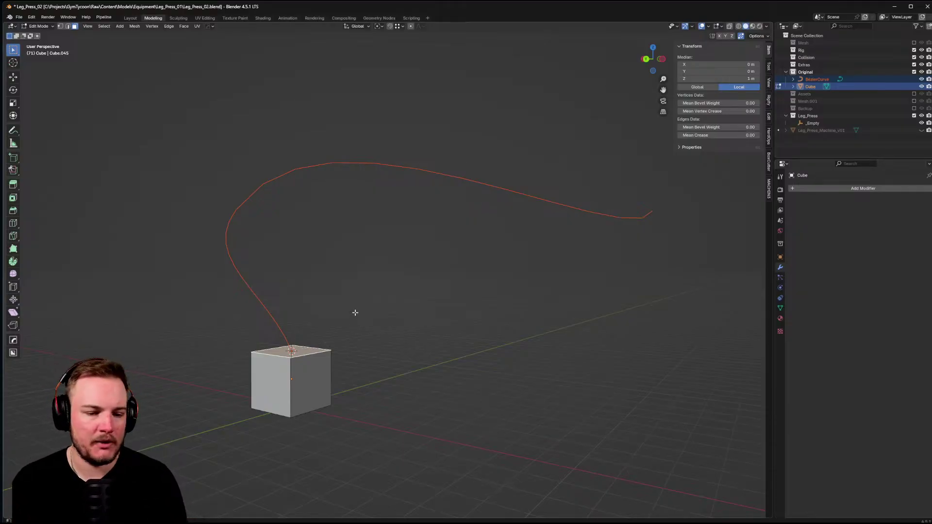
- Extrude the cube's top face along the Bézier curve with the HardOps Curve Extrude tool
middle_drag(355, 313, 427, 304)
key(q)
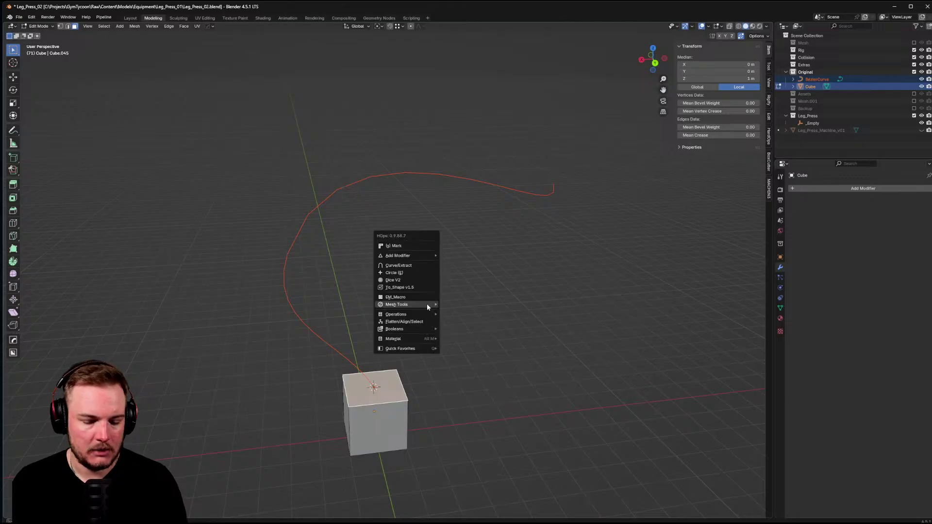
mouse_move(428, 303)
click(461, 304)
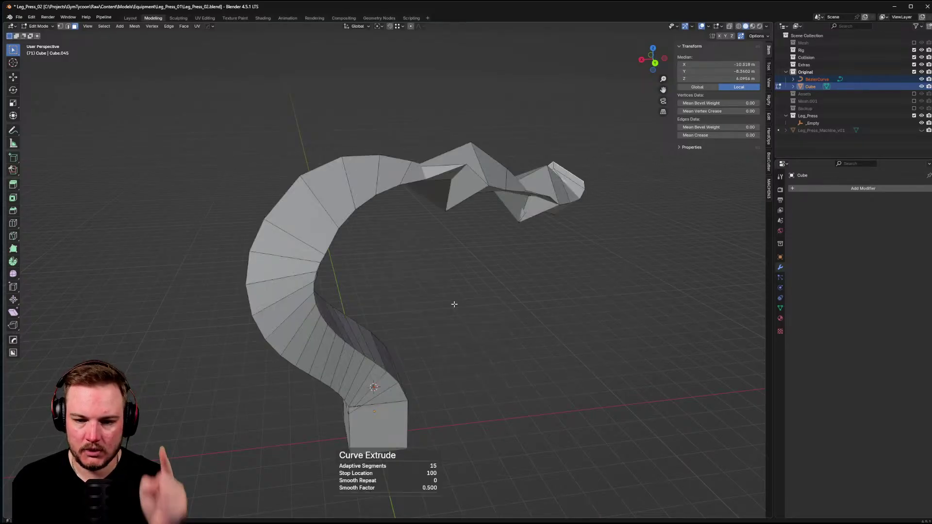
middle_drag(458, 304, 446, 288)
- Undo the curve extrusion, return to Object Mode and delete the Bézier curve
key(ctrl+z)
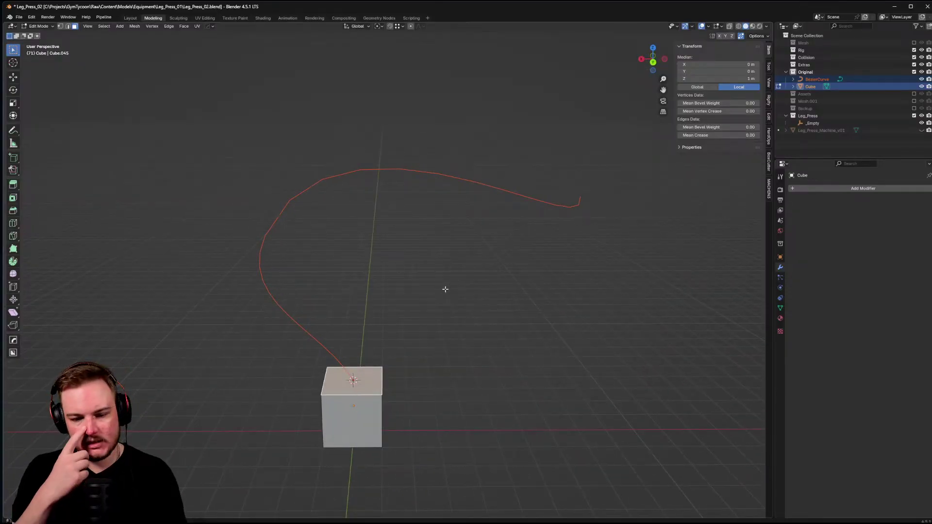
middle_drag(431, 287, 387, 294)
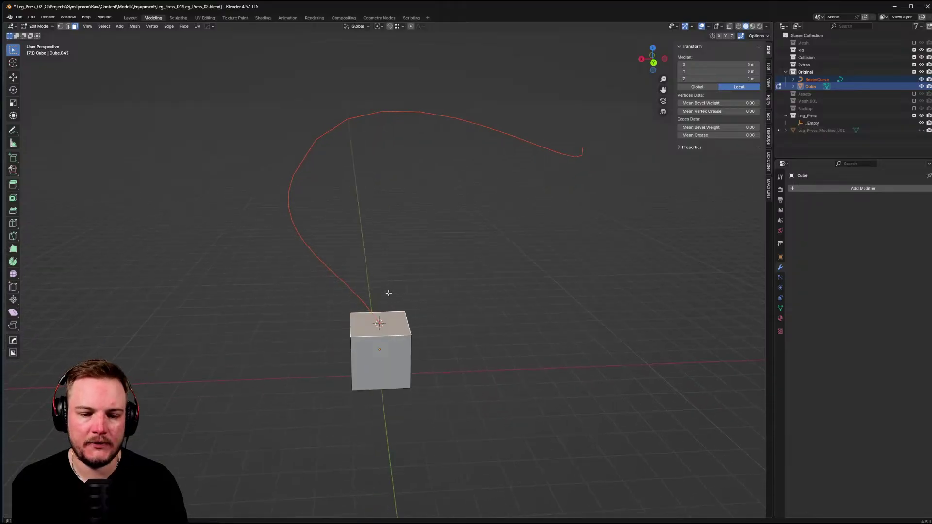
key(Tab)
click(319, 271)
click(325, 265)
key(Delete)
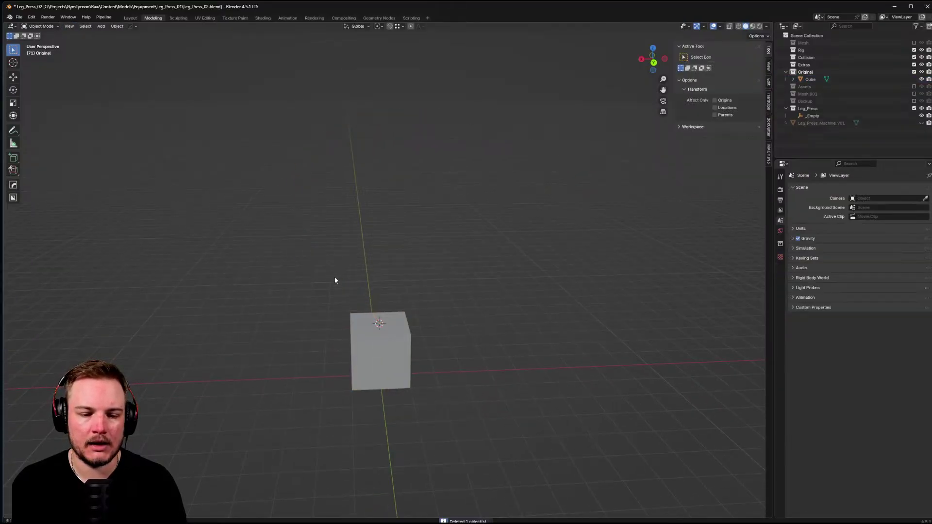
- Select the cube in Object Mode
scroll(364, 299, up, 2)
middle_drag(396, 321, 438, 263)
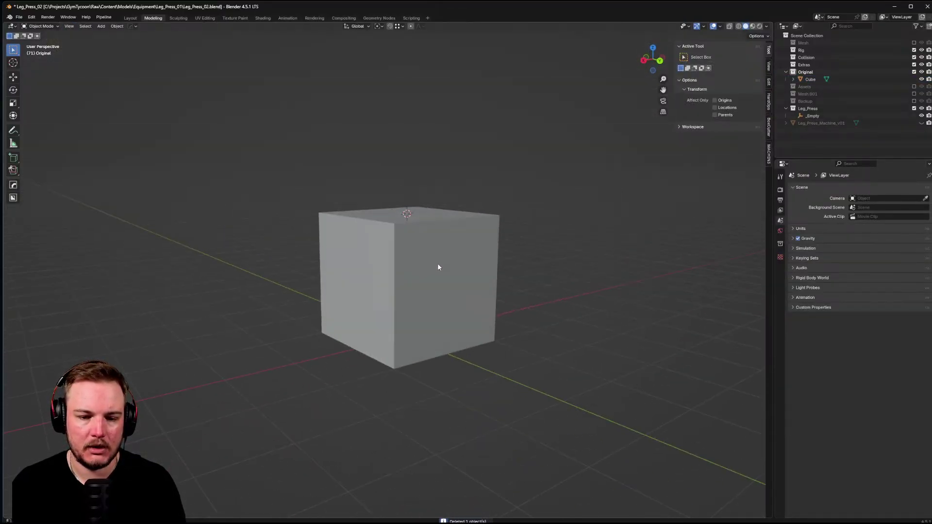
click(425, 280)
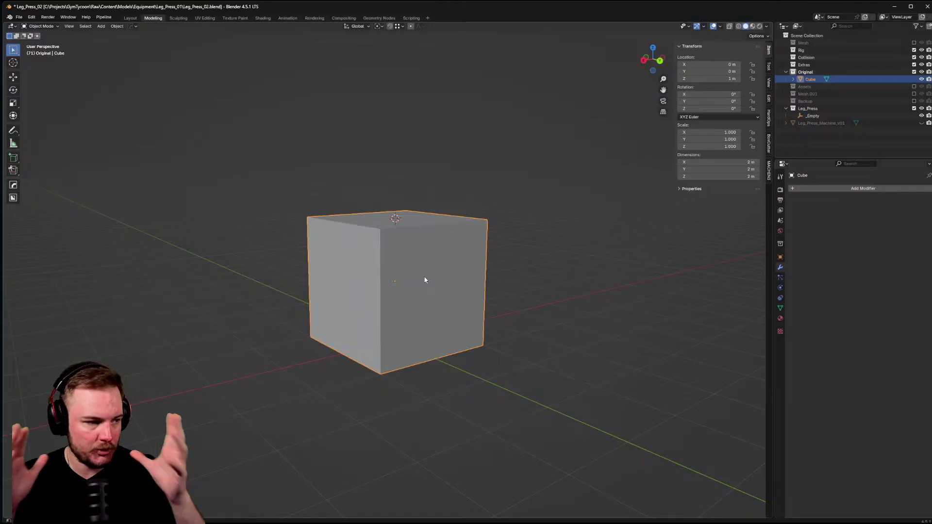
right_click(425, 253)
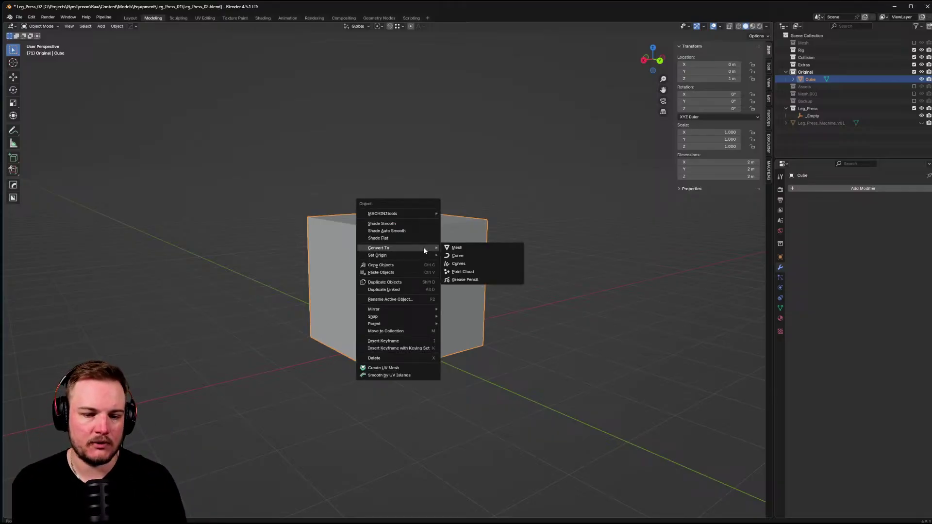
key(Escape)
right_click(397, 224)
mouse_move(395, 227)
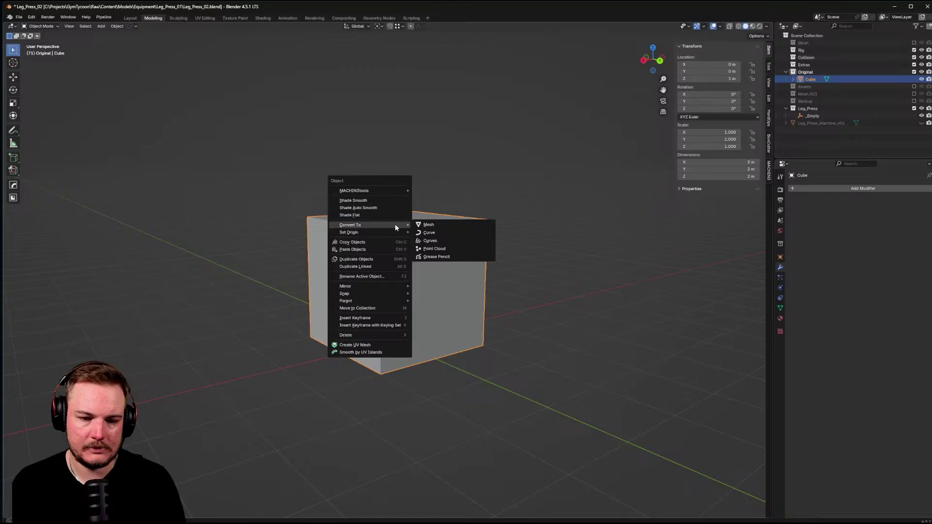
key(Escape)
key(Tab)
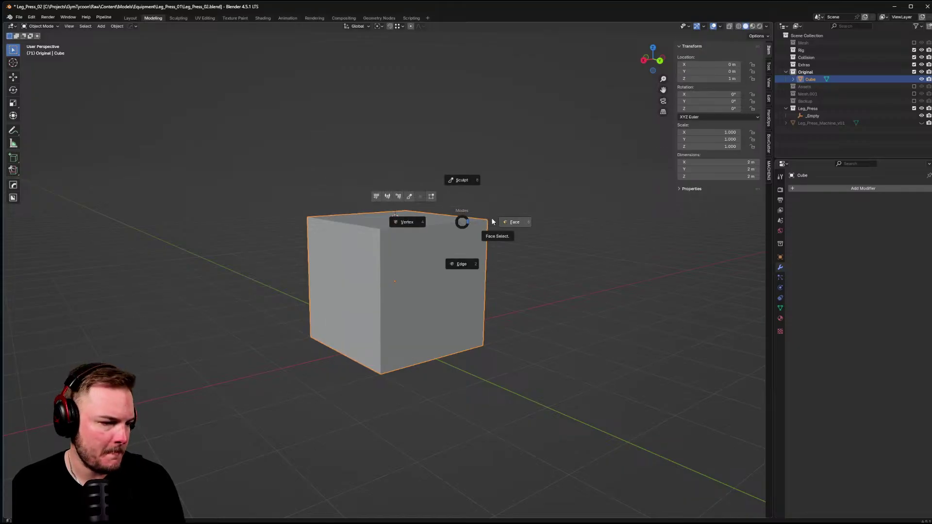
key(Escape)
- In Edit Mode bevel all the cube's edges with 6 segments and an offset of about 0.163 m, and return to Object Mode
middle_drag(450, 231, 426, 237)
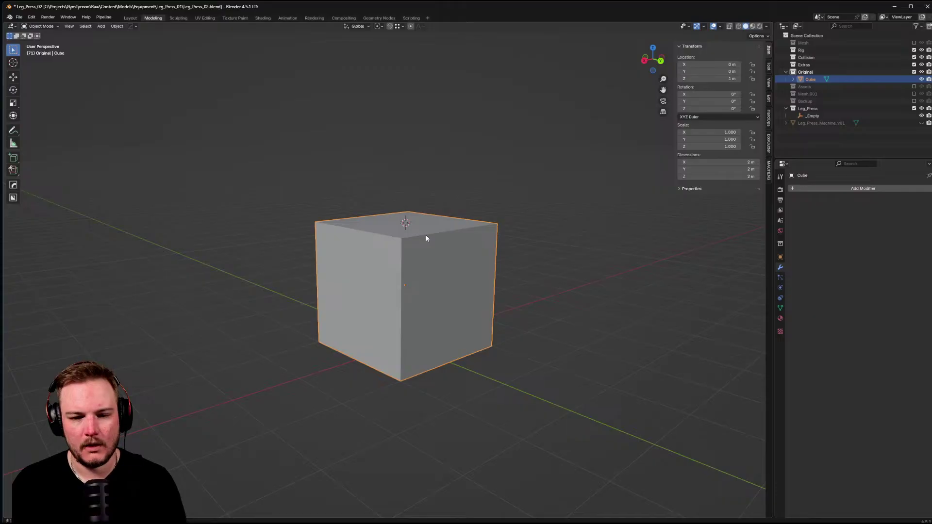
scroll(426, 237, up, 2)
key(Tab)
click(428, 248)
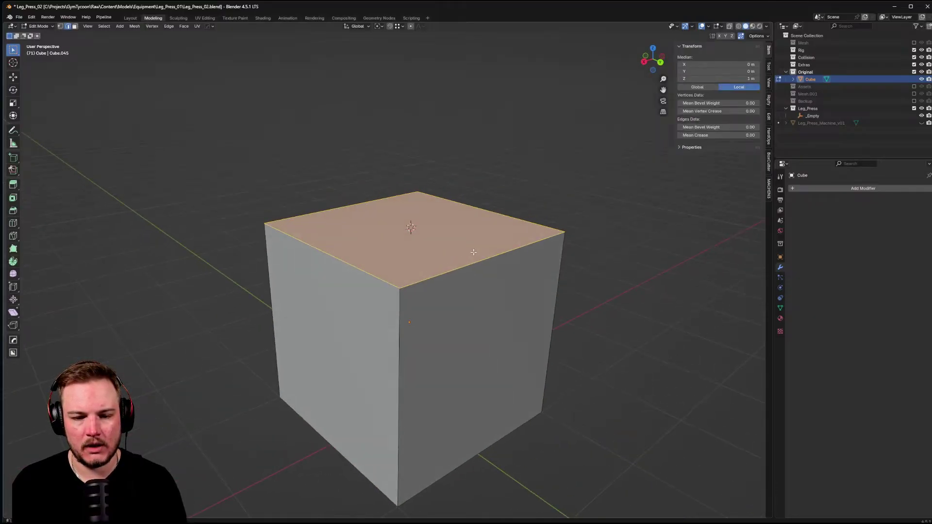
middle_drag(474, 252, 539, 265)
key(a)
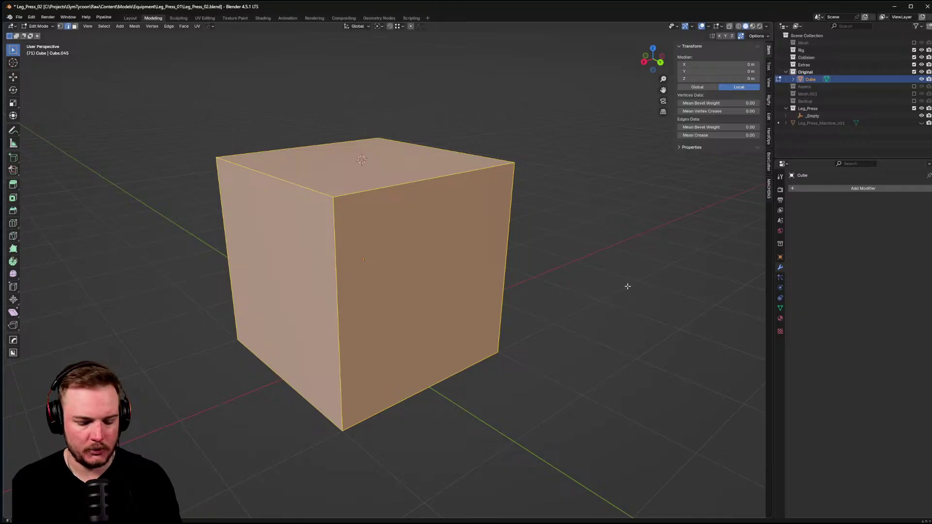
key(ctrl+b)
scroll(676, 287, up, 2)
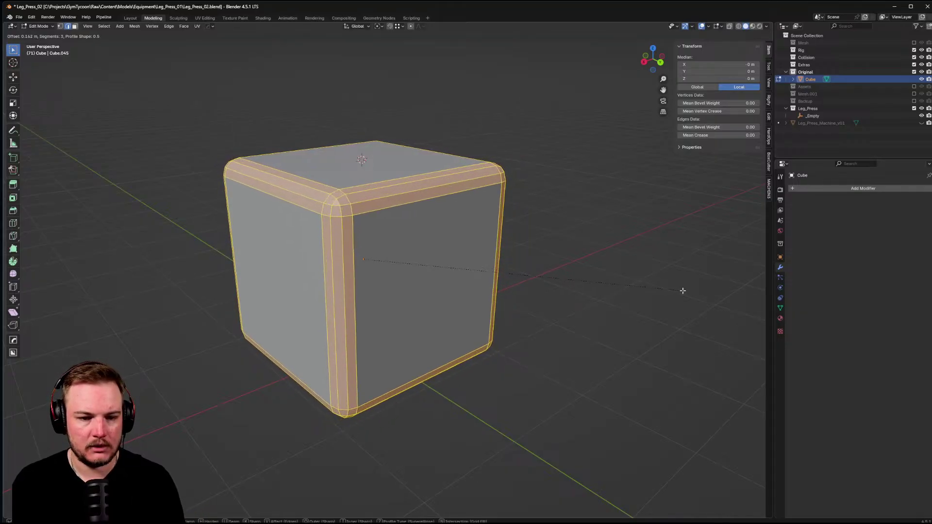
scroll(683, 290, up, 3)
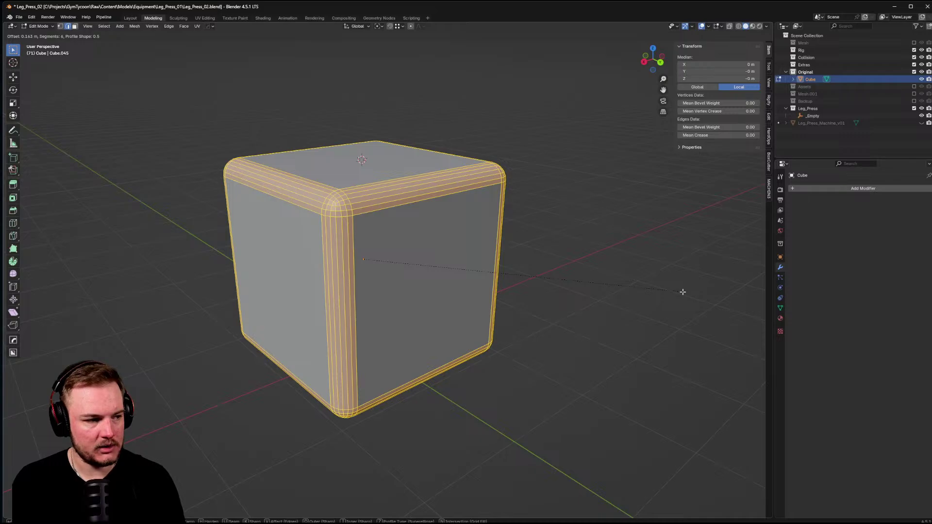
click(682, 292)
key(a)
key(Tab)
- Apply Shade Auto Smooth to the bevelled cube and inspect the shading of its rounded edges
click(450, 221)
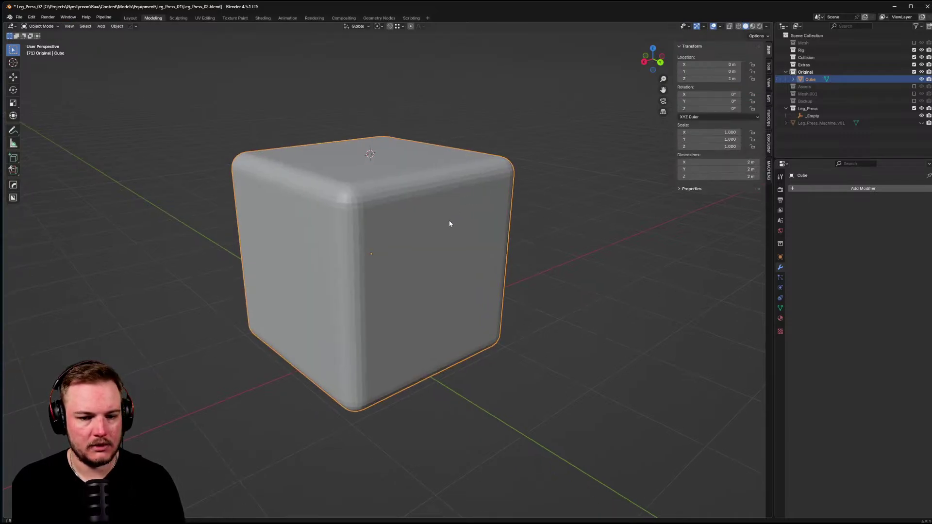
right_click(423, 212)
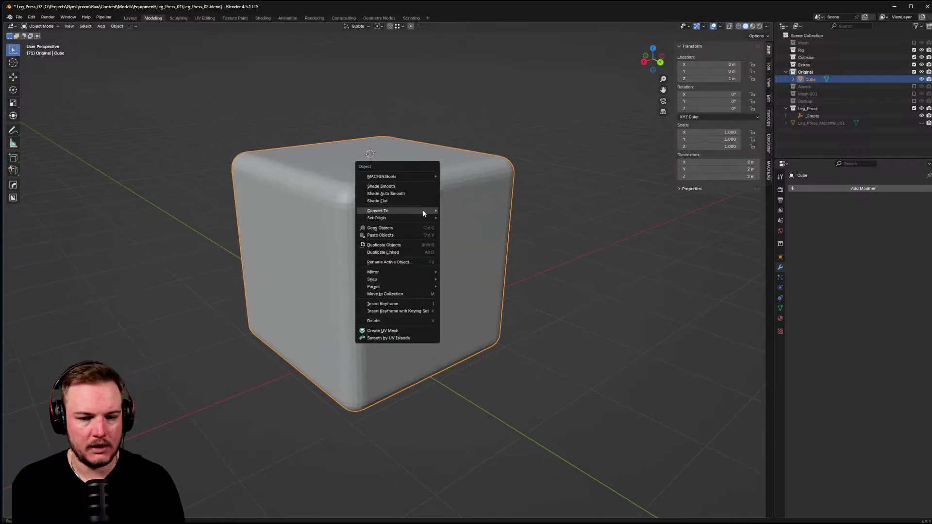
click(386, 195)
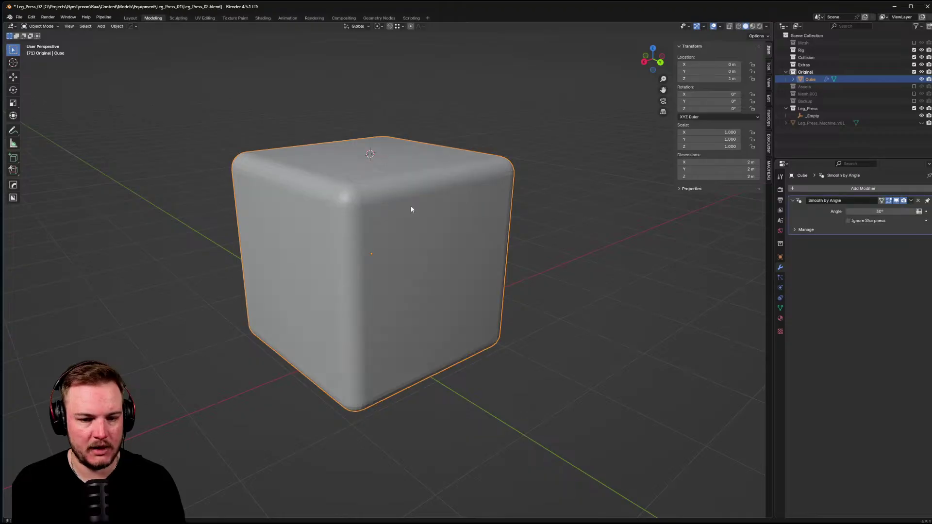
click(530, 257)
middle_drag(530, 258, 446, 218)
click(359, 212)
key(KP_Decimal)
scroll(386, 214, down, 2)
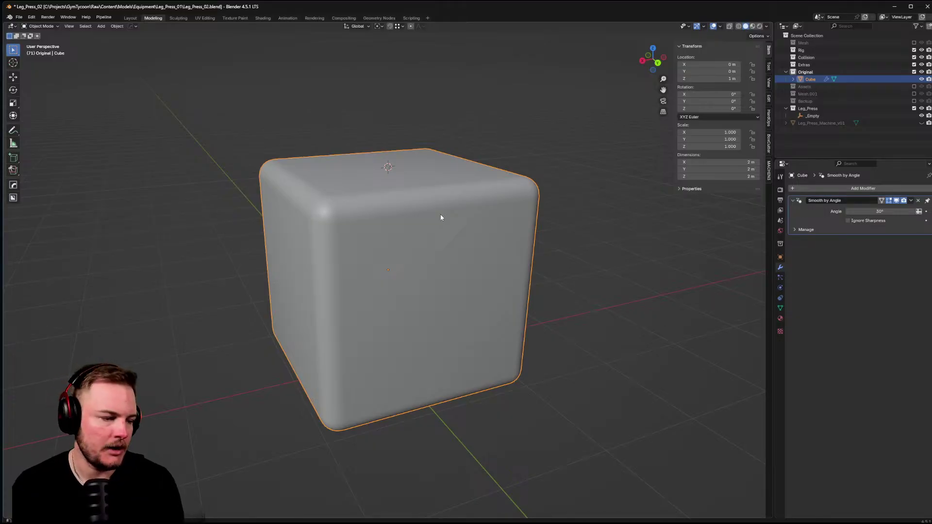
middle_drag(440, 217, 424, 204)
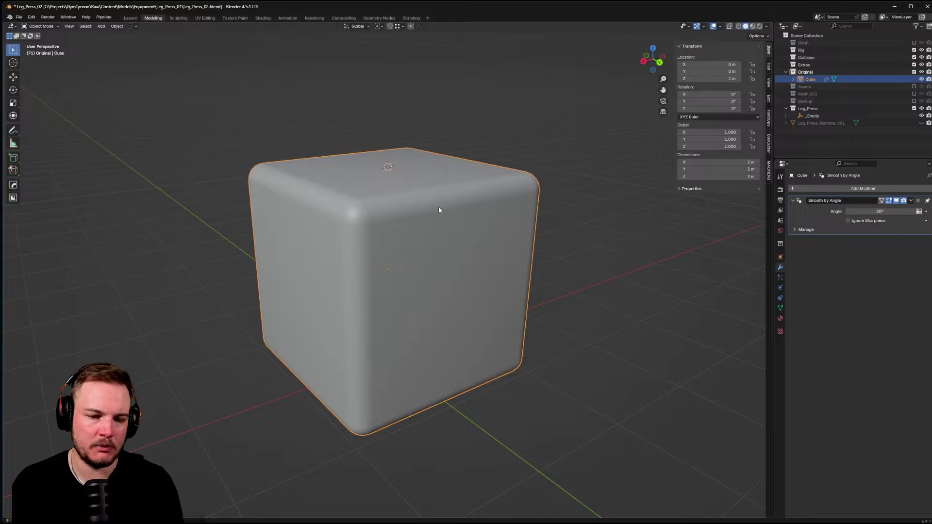
- Undo and reapply Shade Auto Smooth on the cube, and set its Smooth by Angle modifier's angle to 60°
key(ctrl+z)
right_click(405, 187)
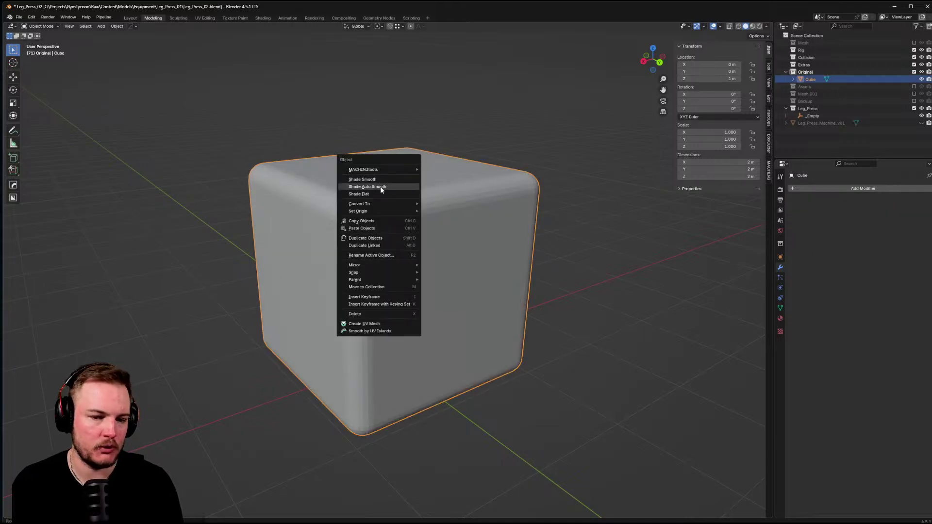
click(397, 187)
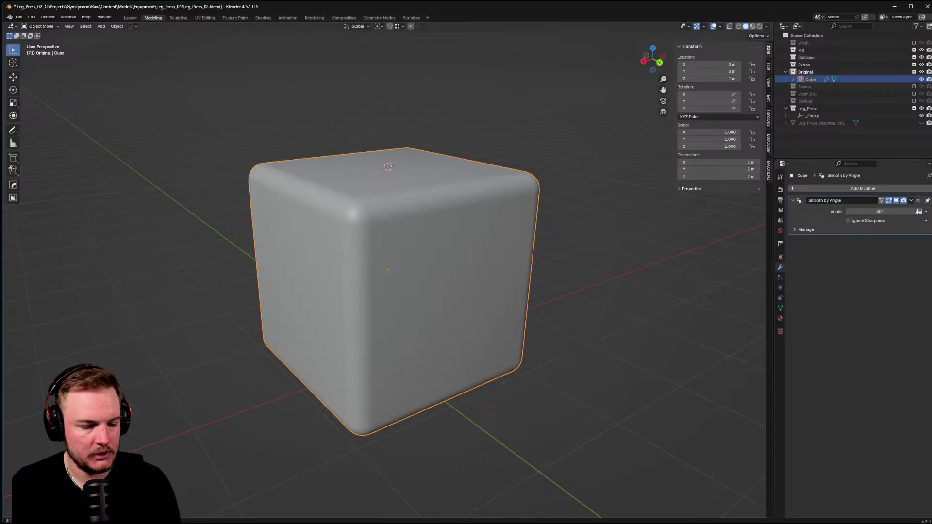
text(60)
key(Return)
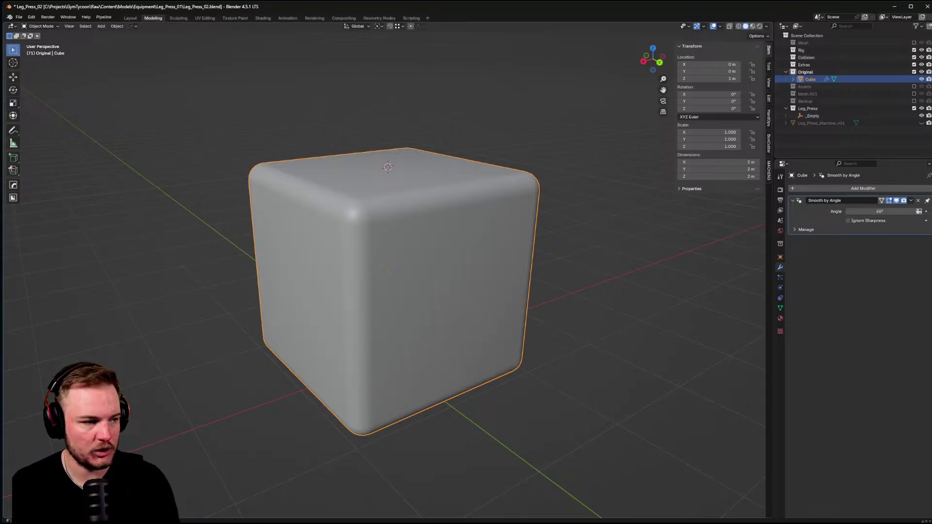
- Delete the demonstration cube and unhide the hidden leg press machine
key(x)
click(425, 274)
key(alt+h)
middle_drag(441, 306, 726, 200)
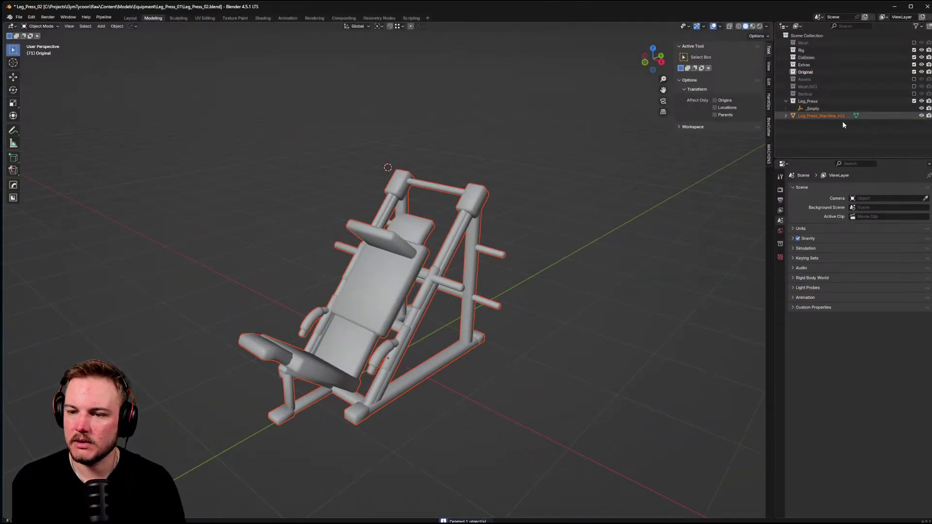
- Show the viewport restriction toggle in the outliner, disable Leg_Press_Machine_v01 in viewports, and save the file
click(830, 116)
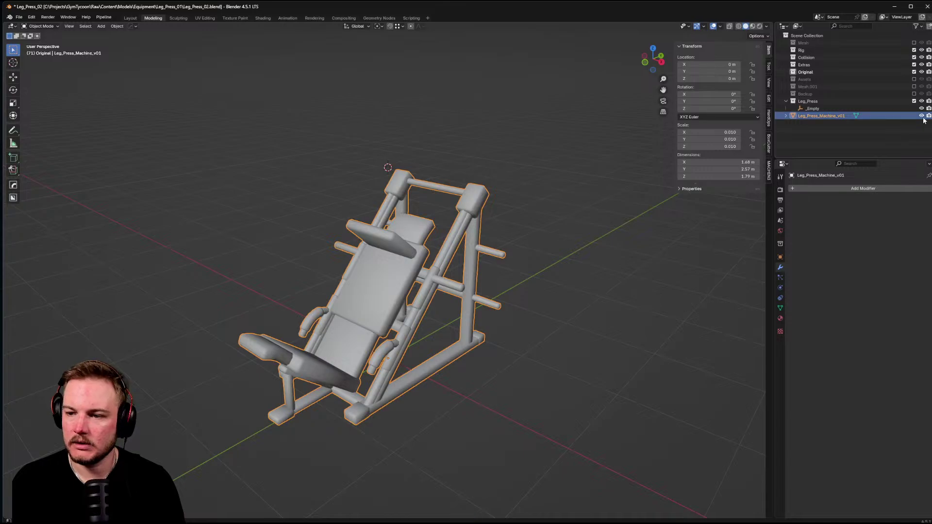
key(h)
click(916, 26)
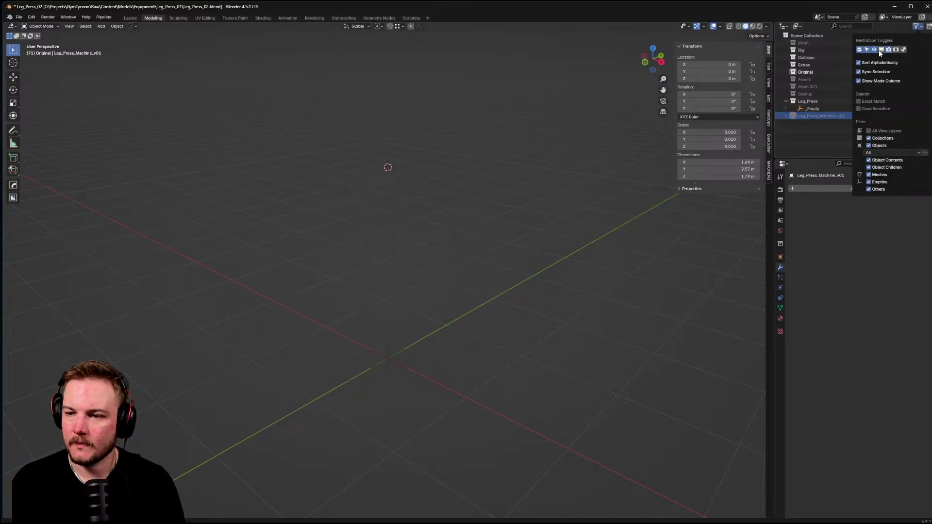
click(881, 50)
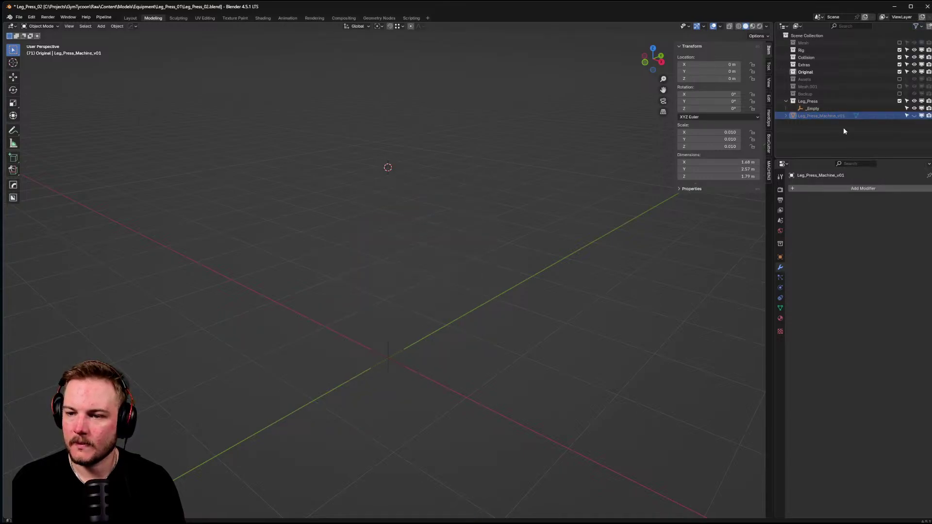
click(914, 116)
click(915, 116)
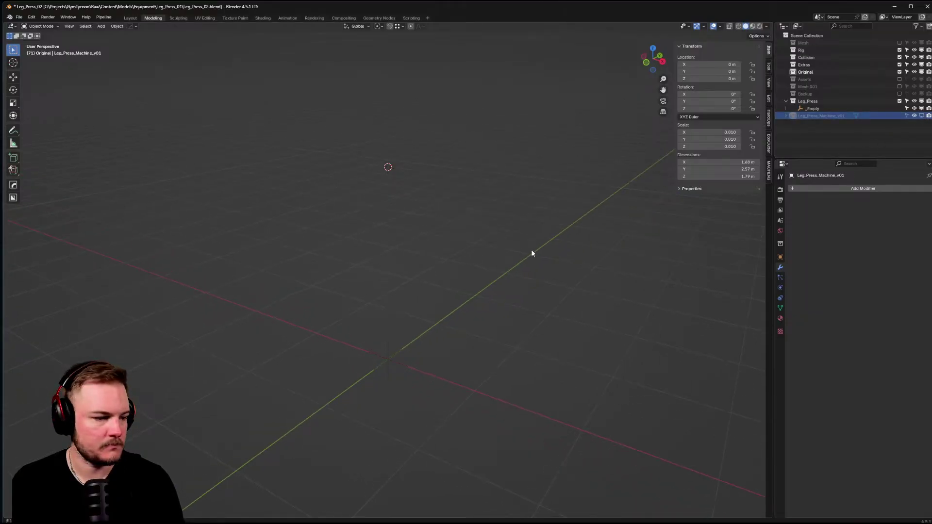
key(ctrl+s)
click(553, 251)
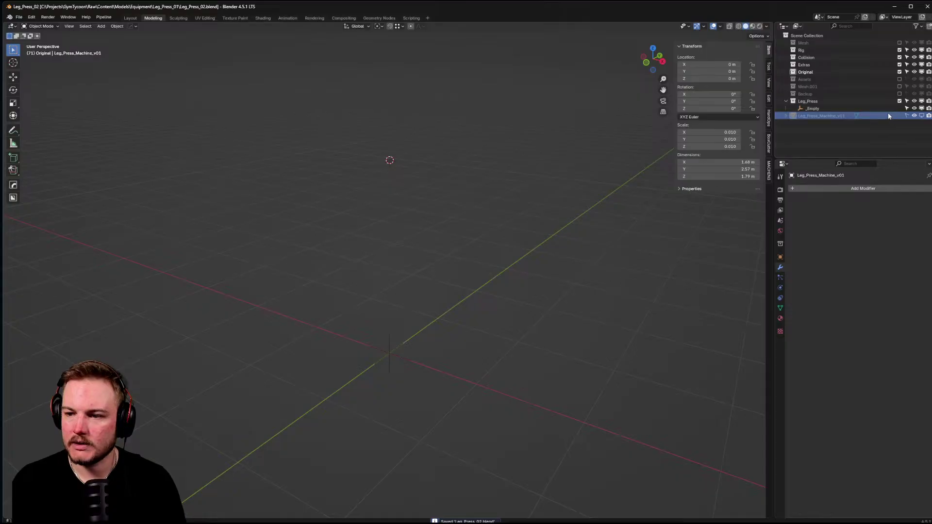
- Enable the Mesh collection and select the Leg_Press_01 object
click(899, 43)
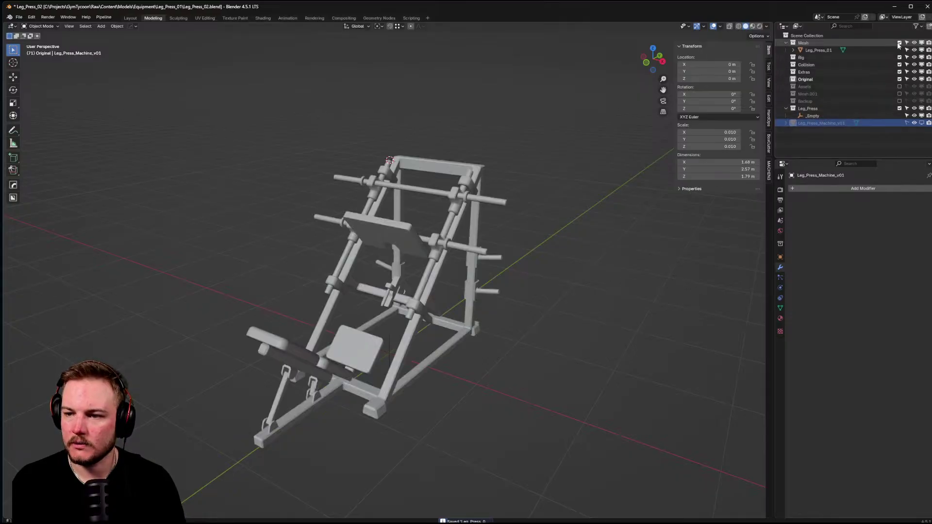
scroll(487, 278, down, 3)
middle_drag(488, 279, 452, 294)
scroll(491, 311, up, 5)
click(453, 295)
key(F2)
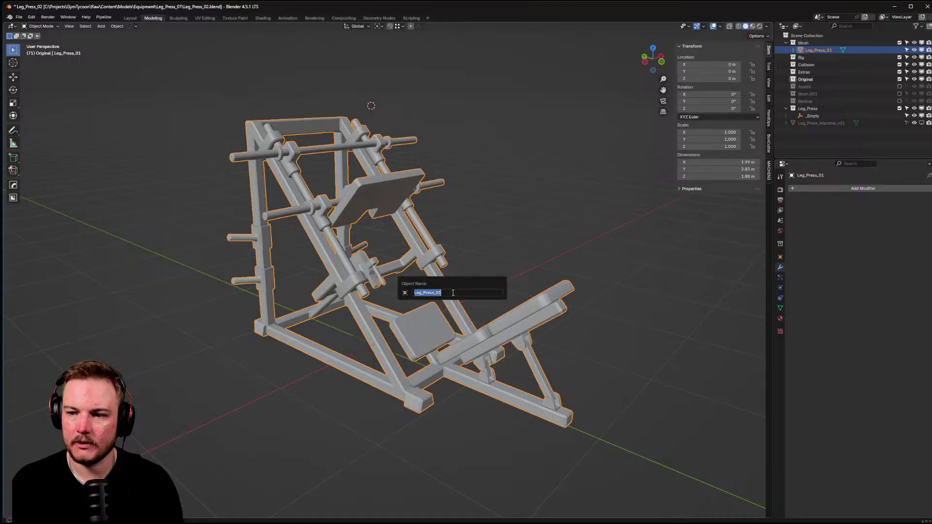
middle_drag(483, 249, 479, 260)
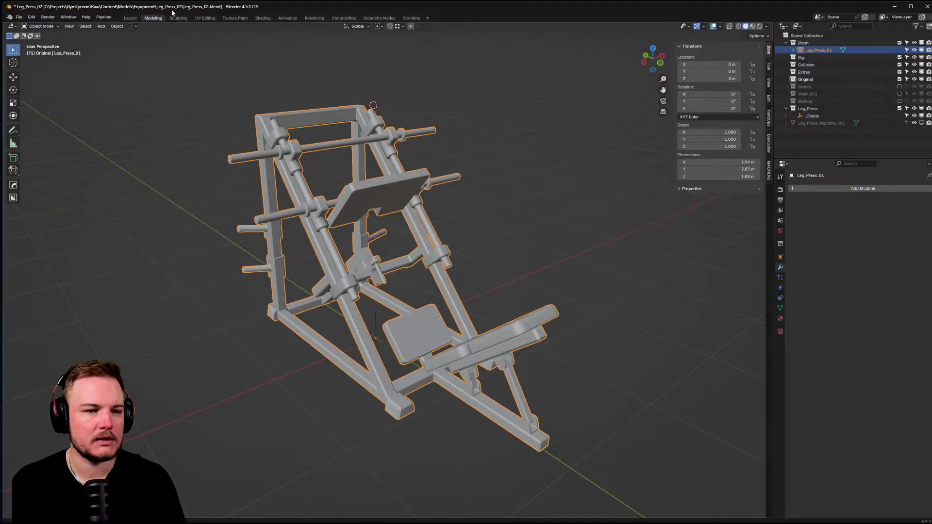
- In the pipeline export settings, set both the mesh and animation disk folders to C:\Projects\GymTycoon\Raw\Content\Models\Equipment\Leg_Press_01, and check the export options
click(112, 20)
mouse_move(118, 39)
click(164, 39)
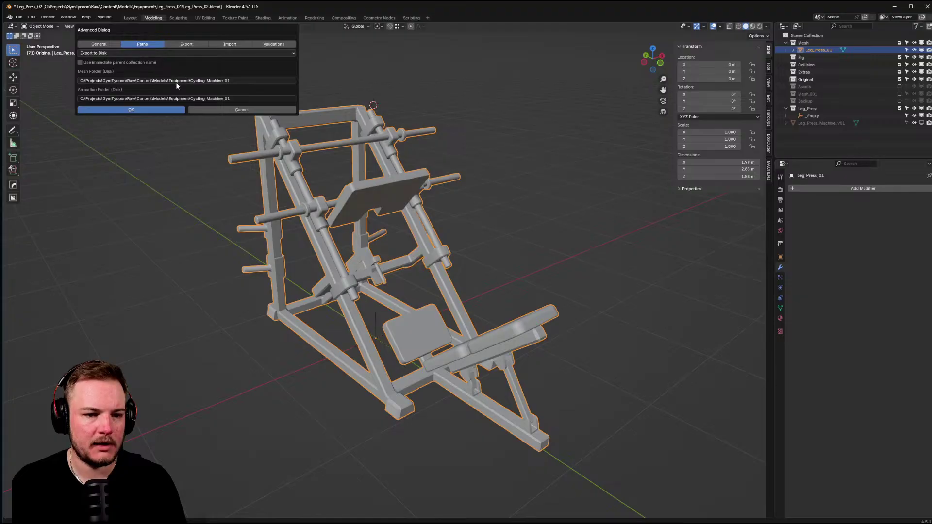
key(alt+Tab)
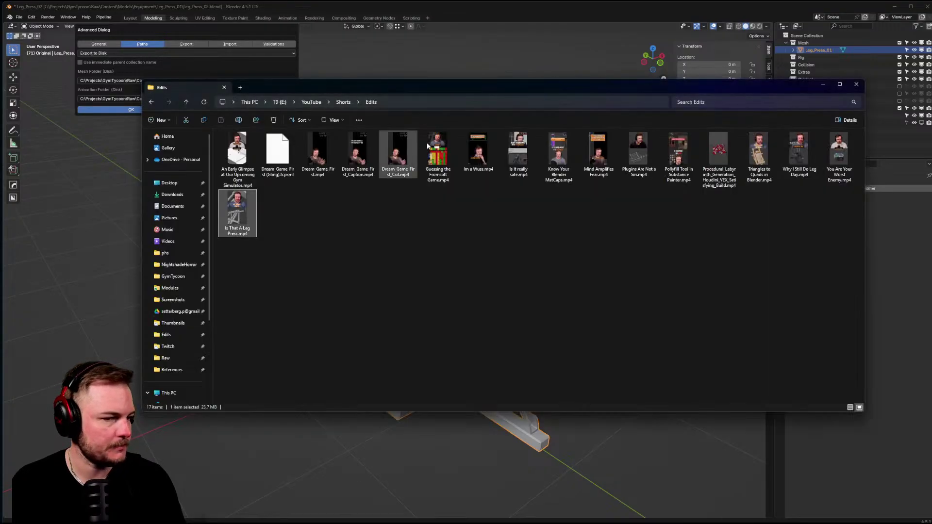
key(alt+Tab)
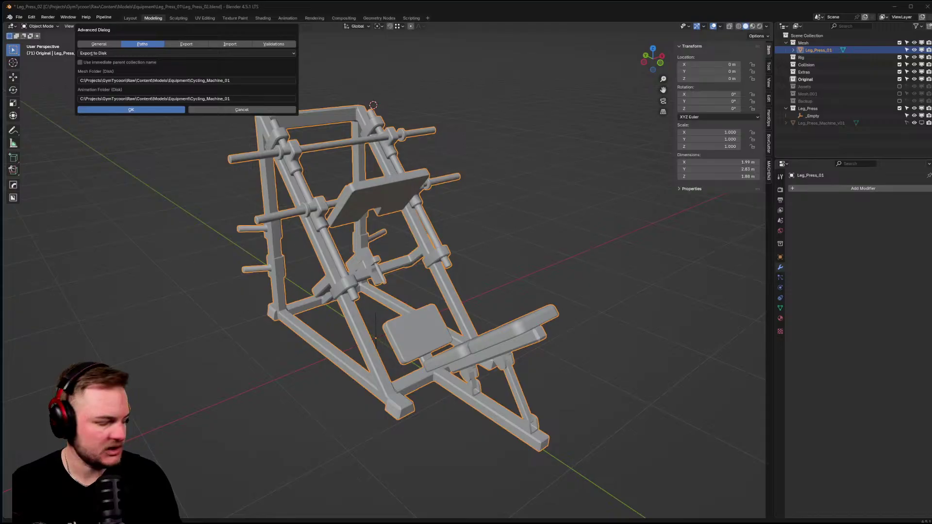
click(251, 81)
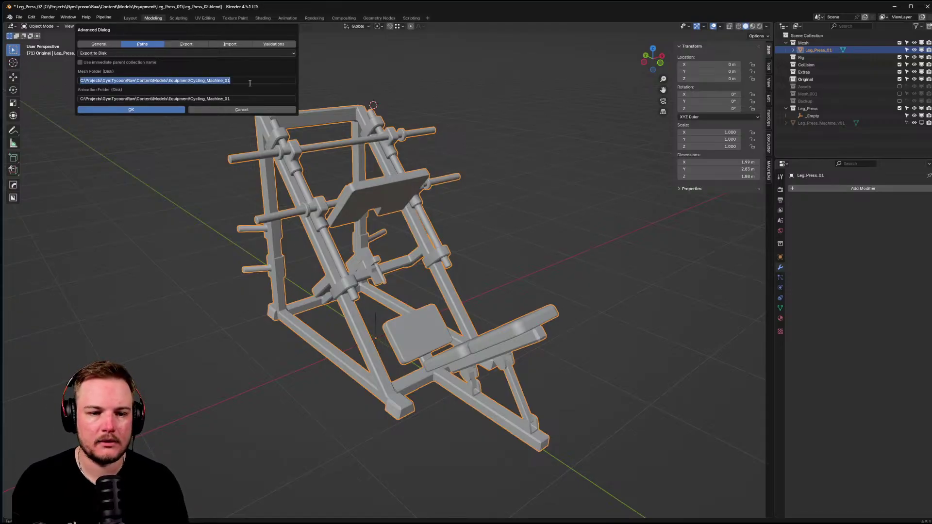
text(C:\Projects\GymTycoon\Raw\Content\Models\Equipment\Leg_Press_01)
click(249, 100)
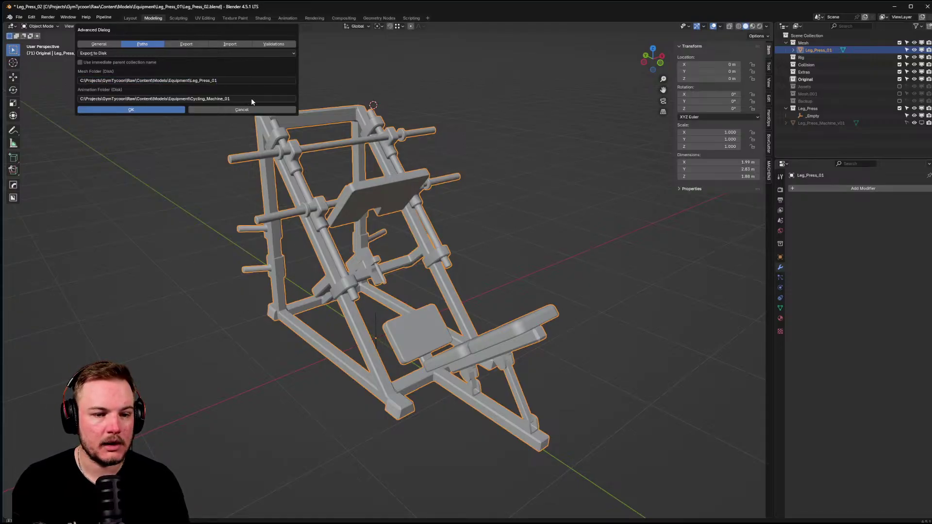
text(C:\Projects\GymTycoon\Raw\Content\Models\Equipment\Leg_Press_01)
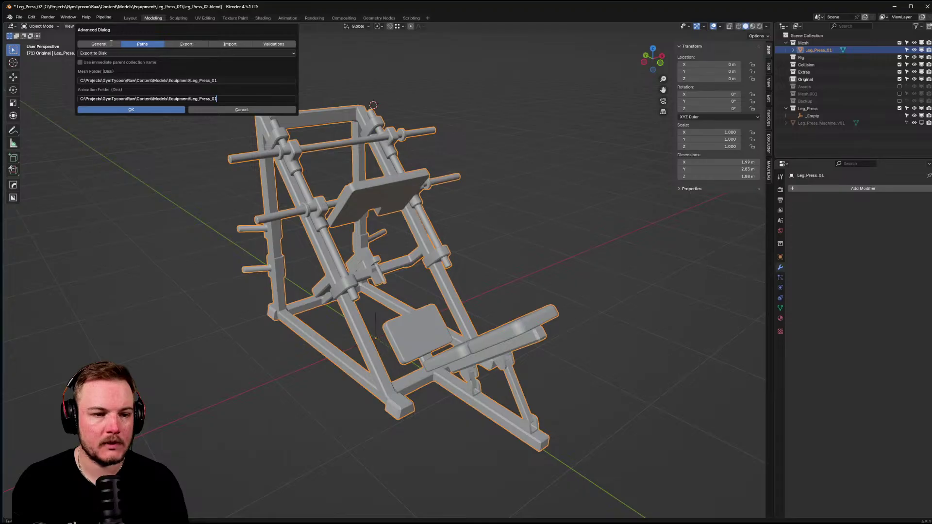
click(110, 44)
click(186, 43)
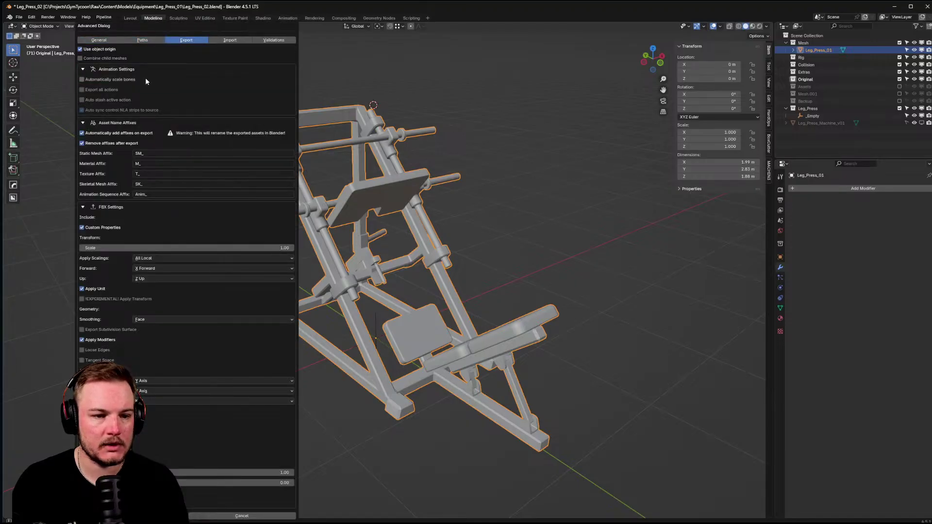
key(Escape)
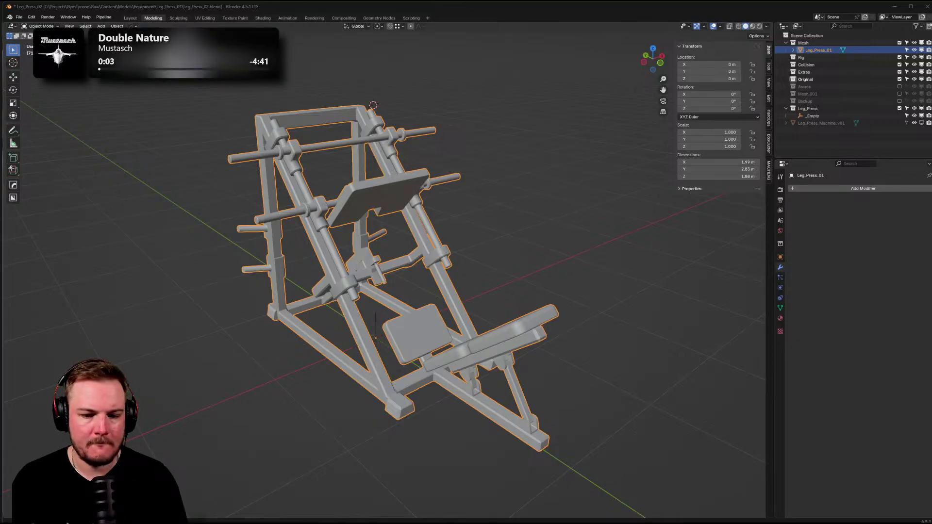
- Save the leg press Blender file and switch to Unreal Editor
middle_drag(254, 212, 312, 209)
key(ctrl+s)
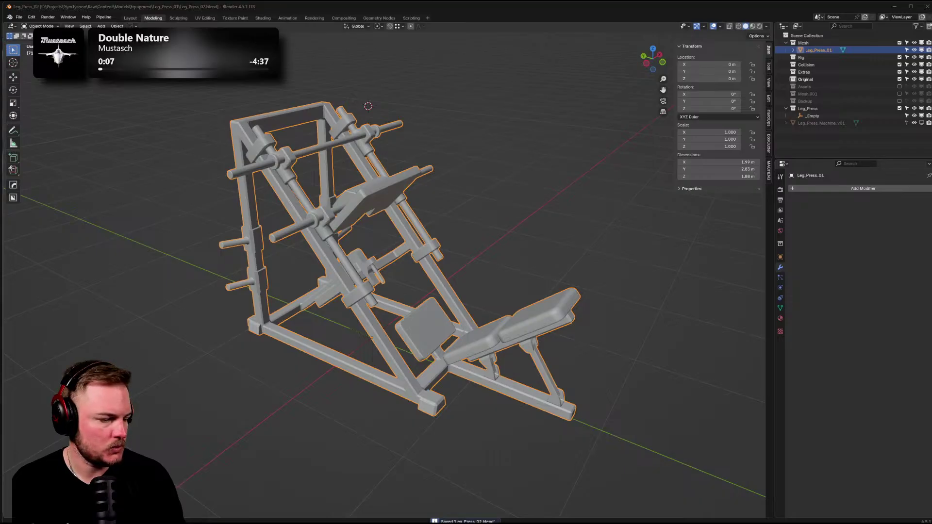
key(alt+Tab)
- Widen the viewport of the SM_Squat_Rack_01 mesh editor and look over the squat rack
scroll(266, 214, down, 6)
right_drag(266, 215, 291, 193)
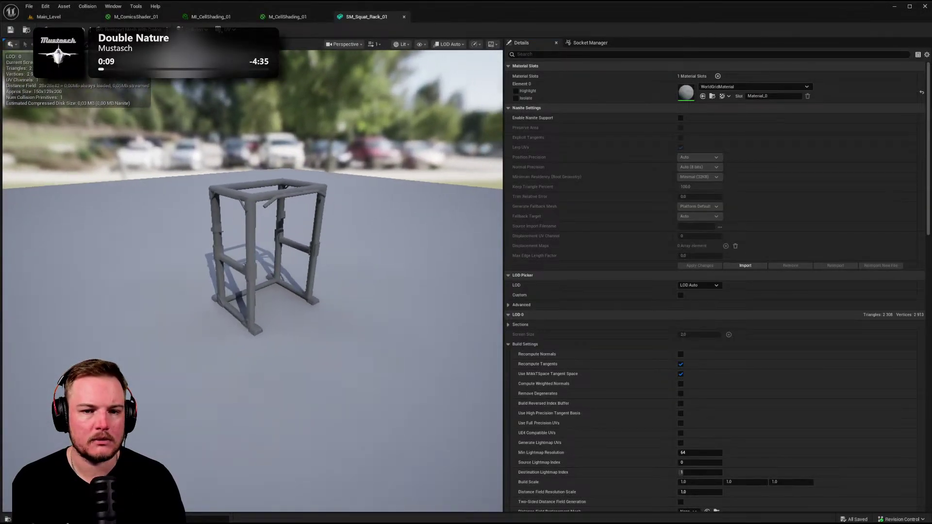
drag(291, 193, 209, 194)
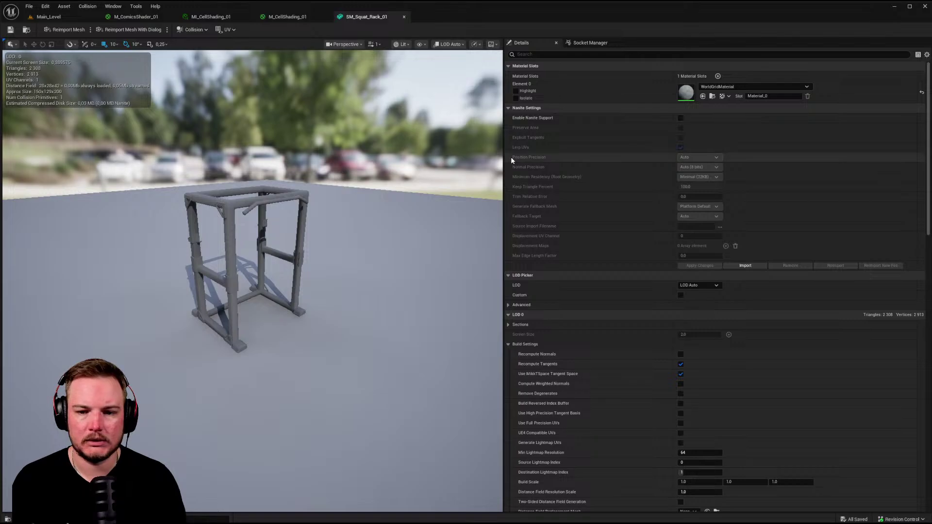
drag(504, 156, 744, 157)
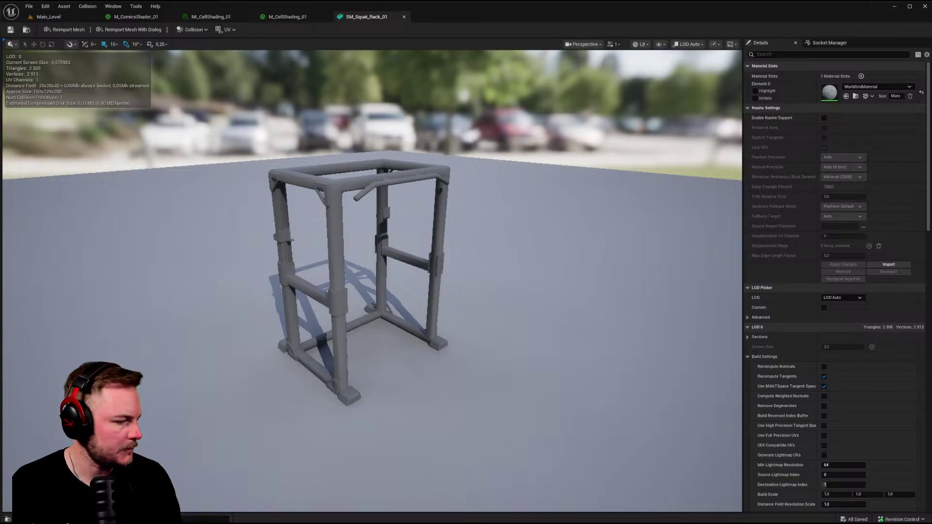
mouse_move(340, 227)
right_down()
mouse_move(381, 206)
mouse_move(400, 221)
mouse_move(336, 226)
right_up()
- Browse the project content to the Models > Equipment folder
key(ctrl+space)
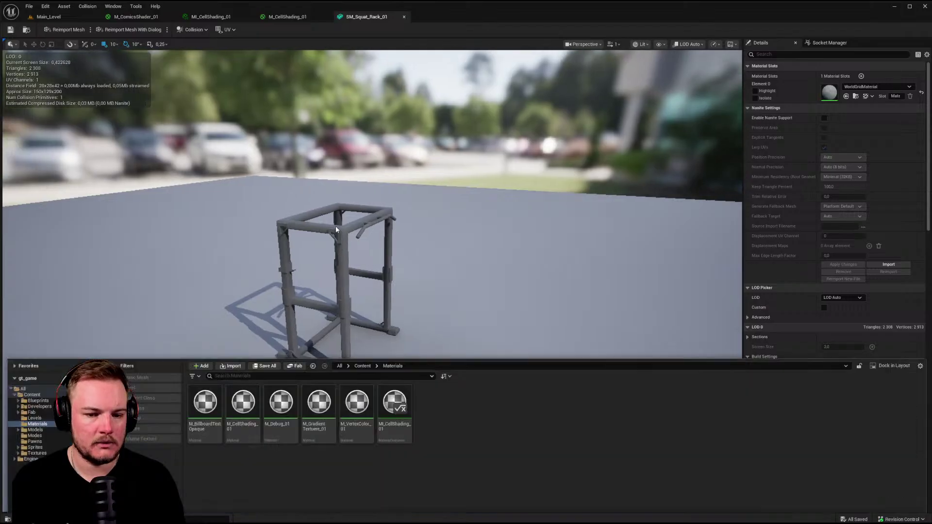
click(35, 336)
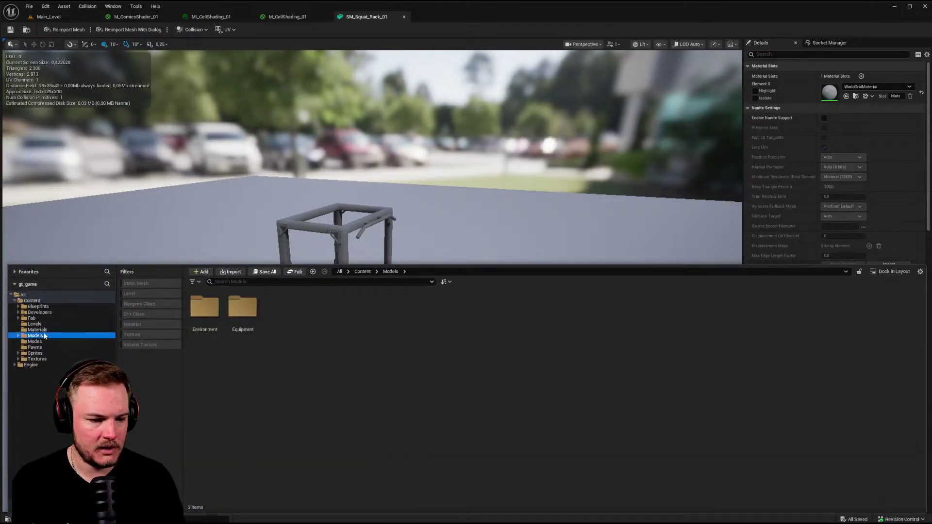
double_click(240, 308)
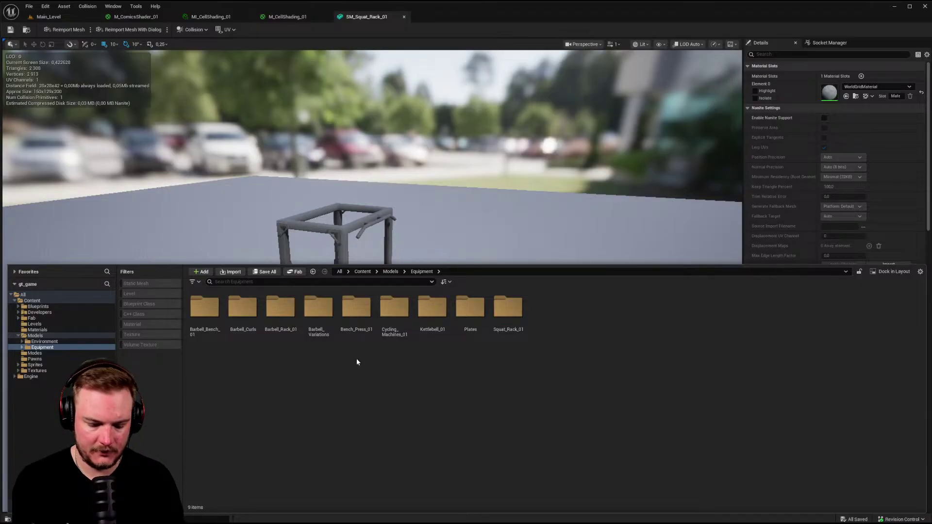
- Create a folder named Leg_Press_01 inside Equipment and open it
key(ctrl+shift+n)
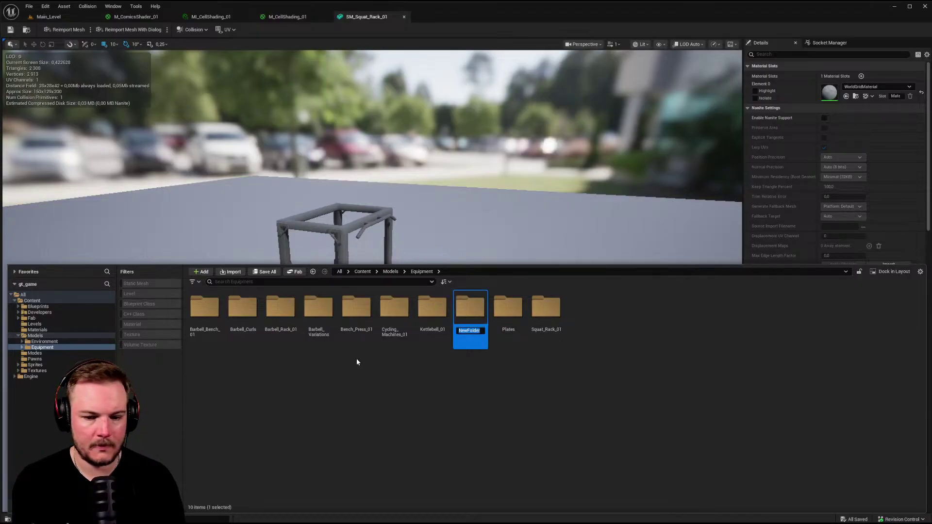
text(Lefg)
key(BackSpace)
key(BackSpace)
text(g)
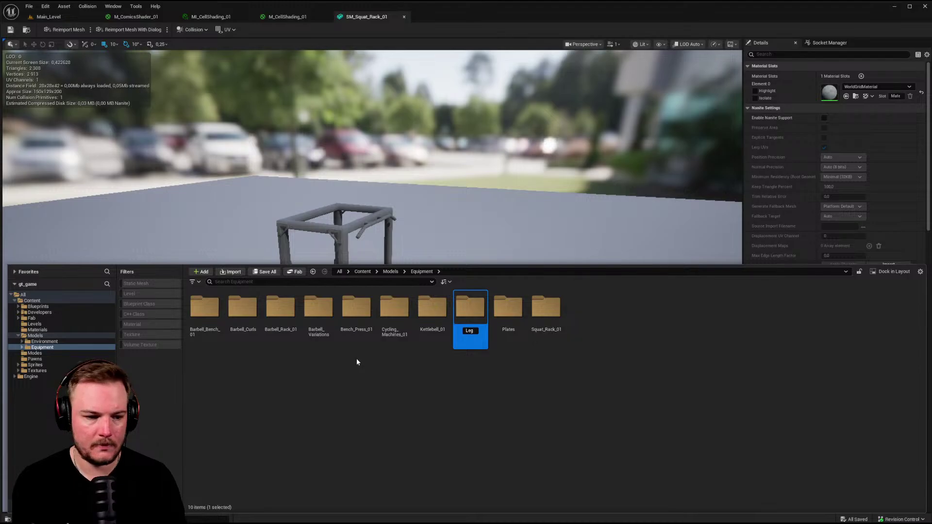
key(Return)
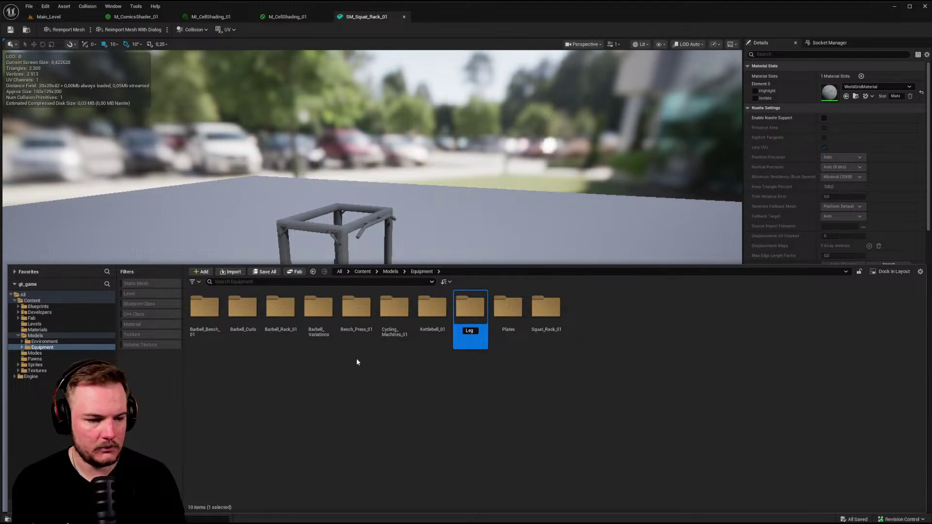
text(_Pr)
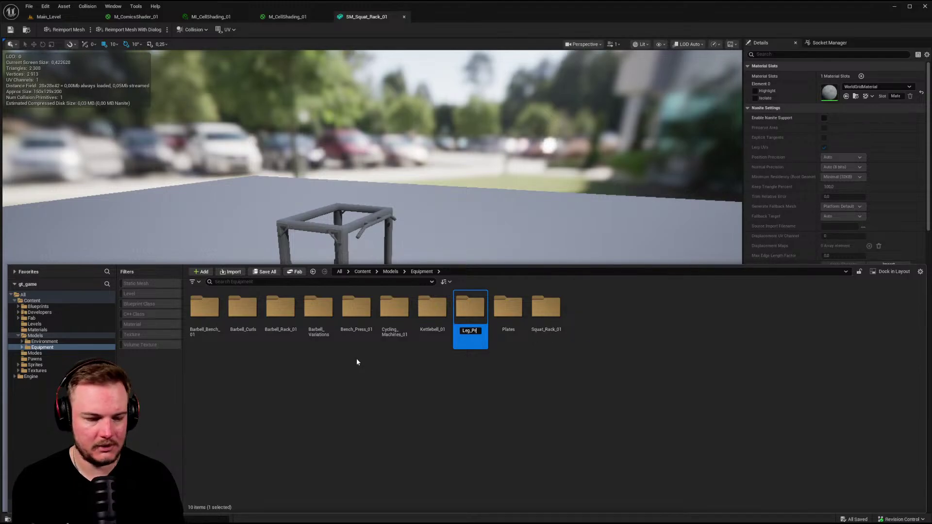
text(ess_)
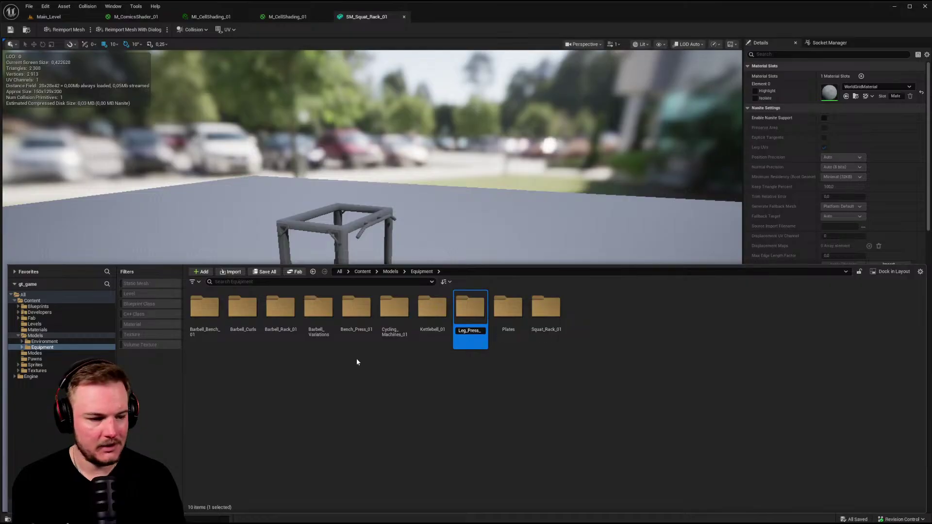
text(01)
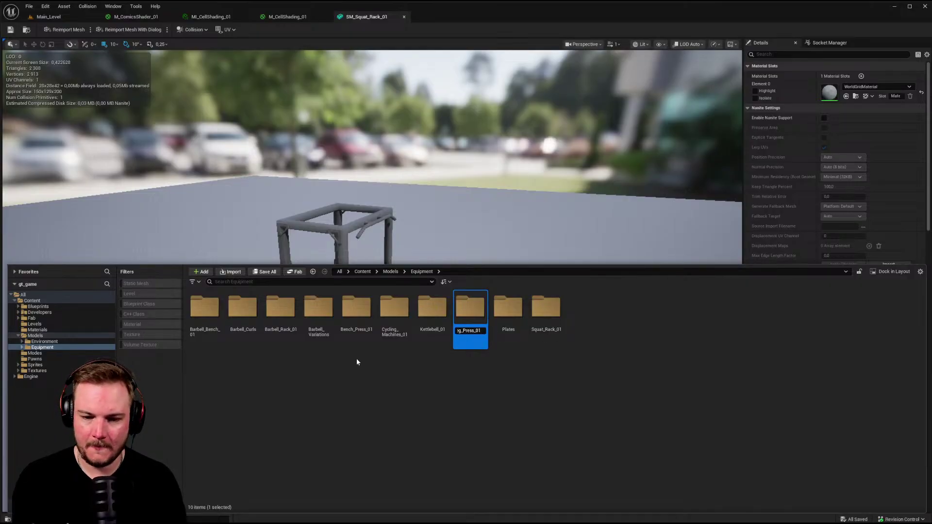
key(Return)
key(Return)
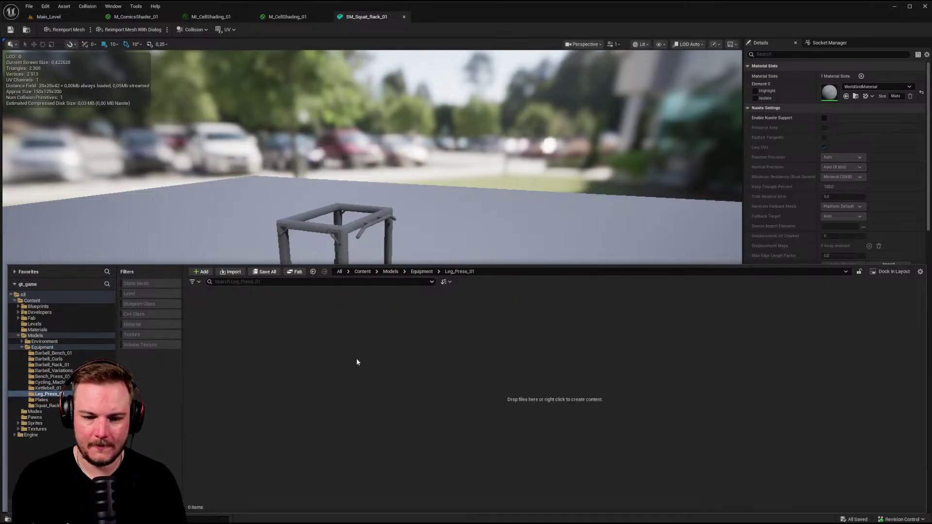
- Import SM_Leg_Press_01.fbx from the raw equipment models into the Leg_Press_01 folder, keeping the offered import settings
right_click(365, 332)
click(407, 51)
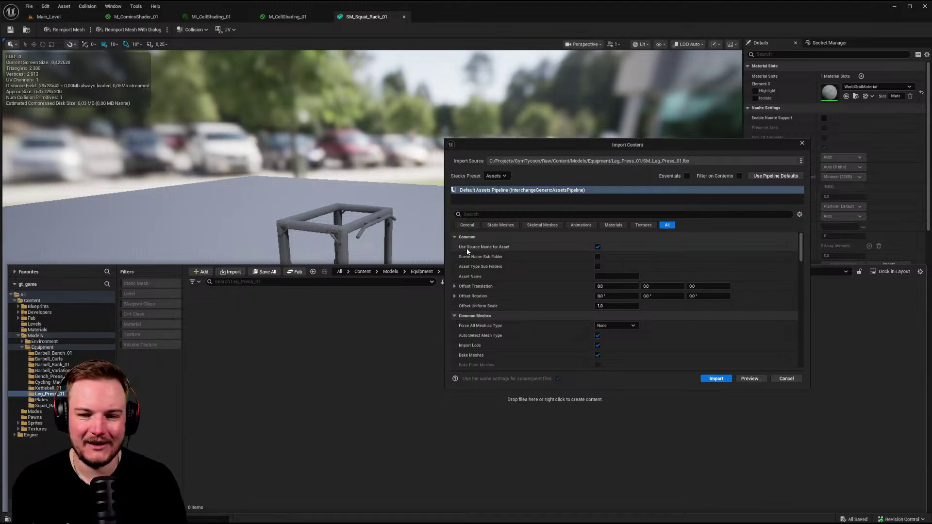
click(725, 379)
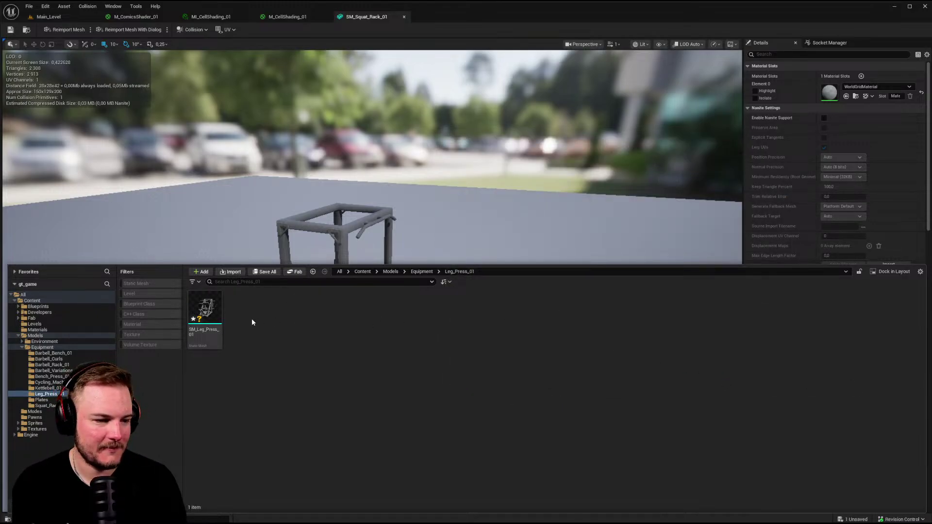
- Open the imported SM_Leg_Press_01 static mesh and dock its editor beside the other asset tabs
click(207, 318)
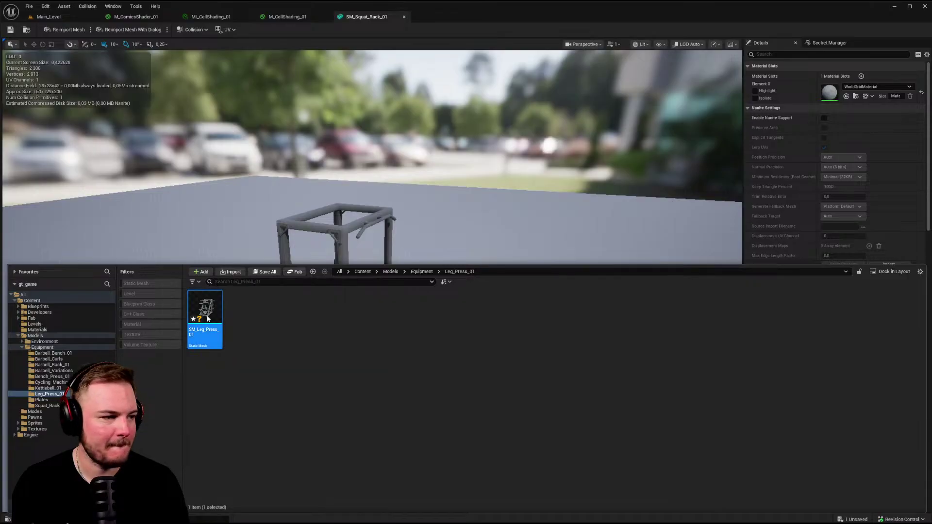
double_click(208, 318)
drag(437, 210, 458, 19)
- Inspect the shading and shape of the imported leg press mesh from several angles
right_drag(388, 243, 408, 243)
scroll(369, 243, down, 5)
scroll(364, 242, up, 1)
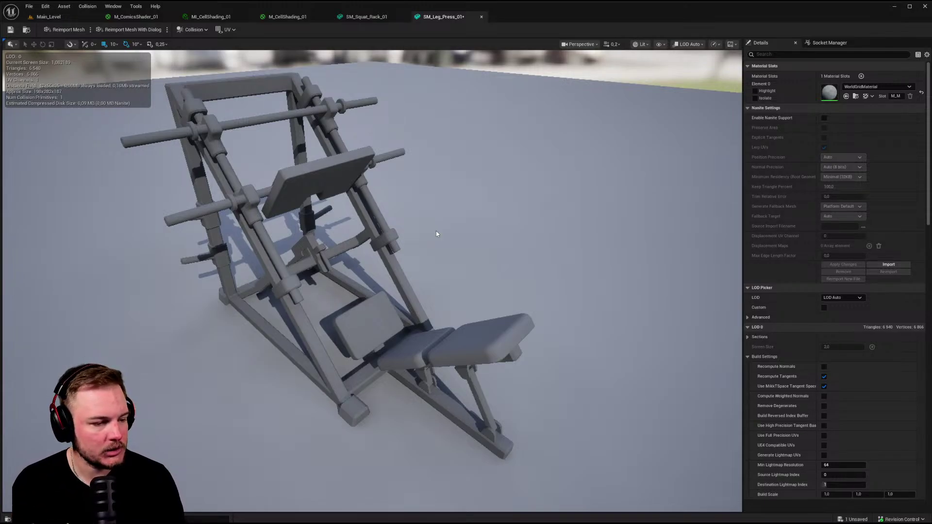
drag(434, 231, 379, 234)
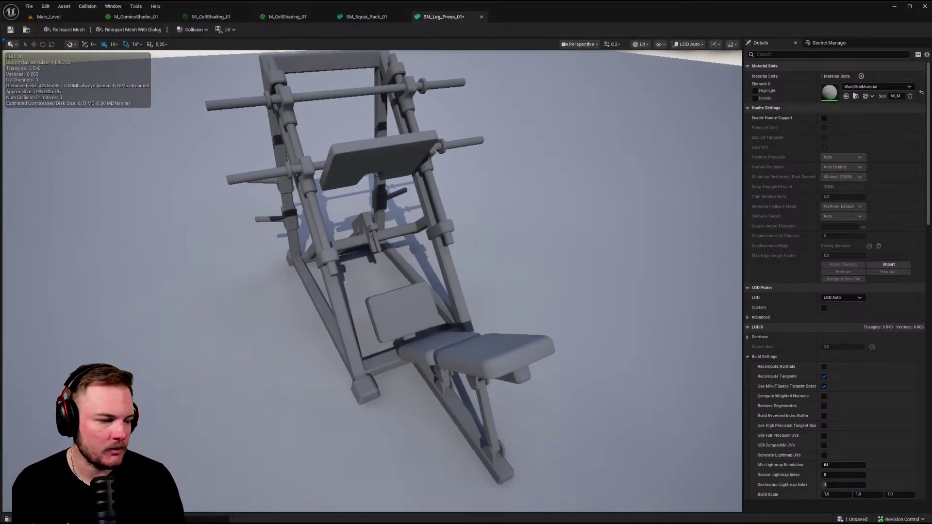
drag(379, 234, 323, 235)
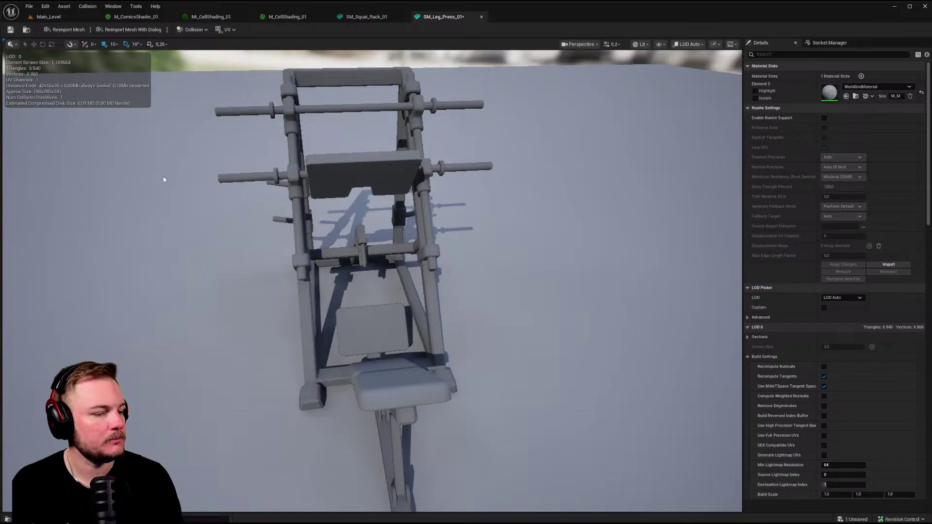
drag(307, 199, 330, 199)
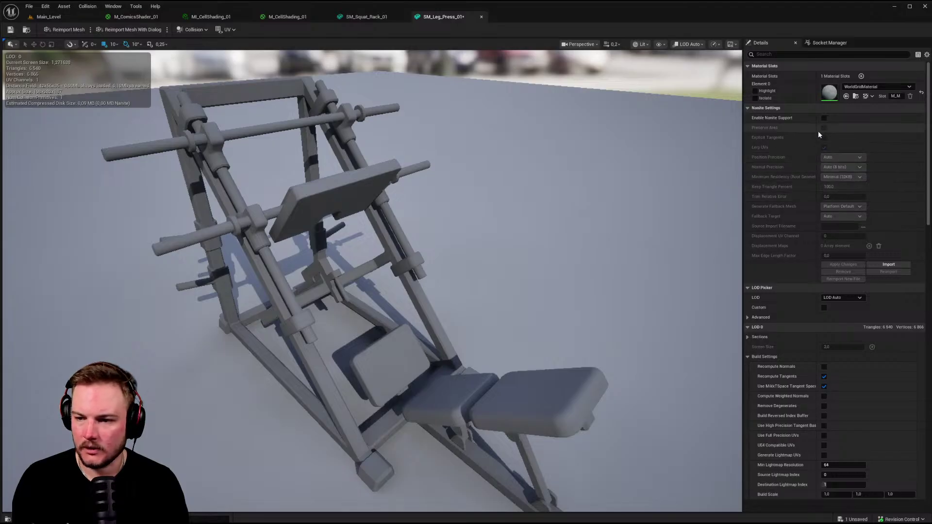
- Enable Recompute Normals in the LOD 0 build settings, apply it, and check the shading under the foot plate
scroll(801, 267, down, 2)
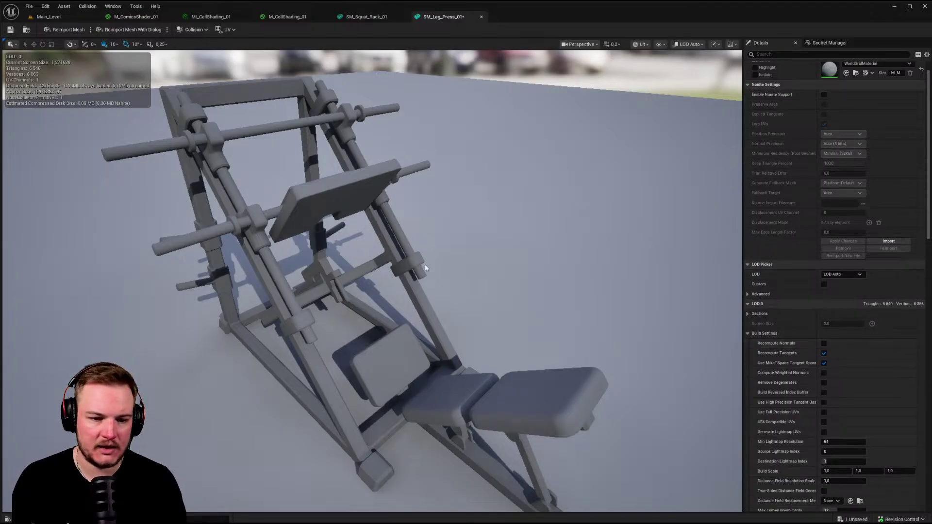
drag(421, 265, 375, 266)
click(824, 343)
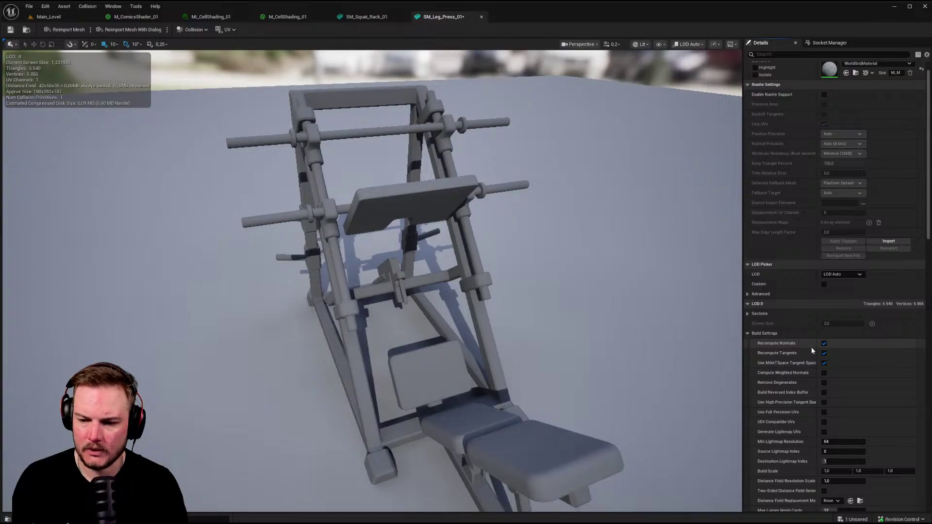
scroll(812, 347, down, 4)
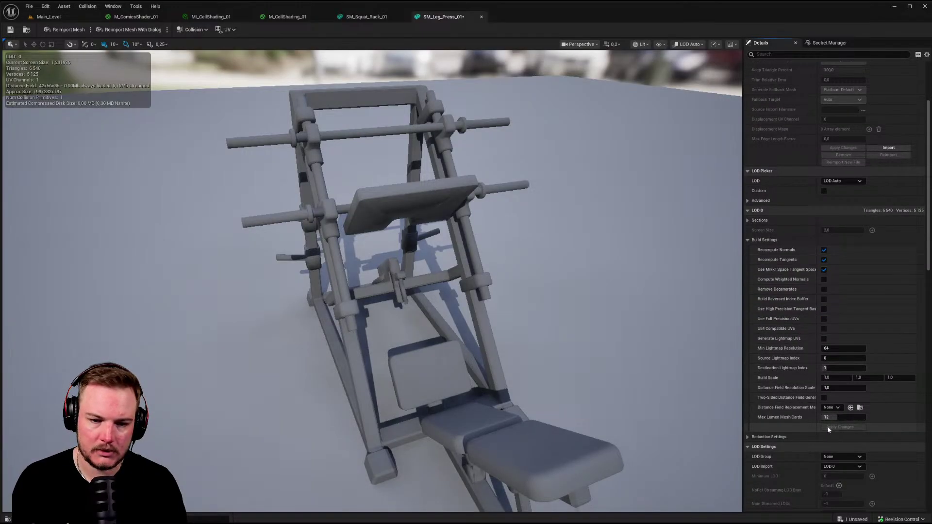
click(827, 426)
mouse_move(393, 220)
mouse_down()
mouse_move(362, 213)
mouse_move(394, 220)
mouse_up()
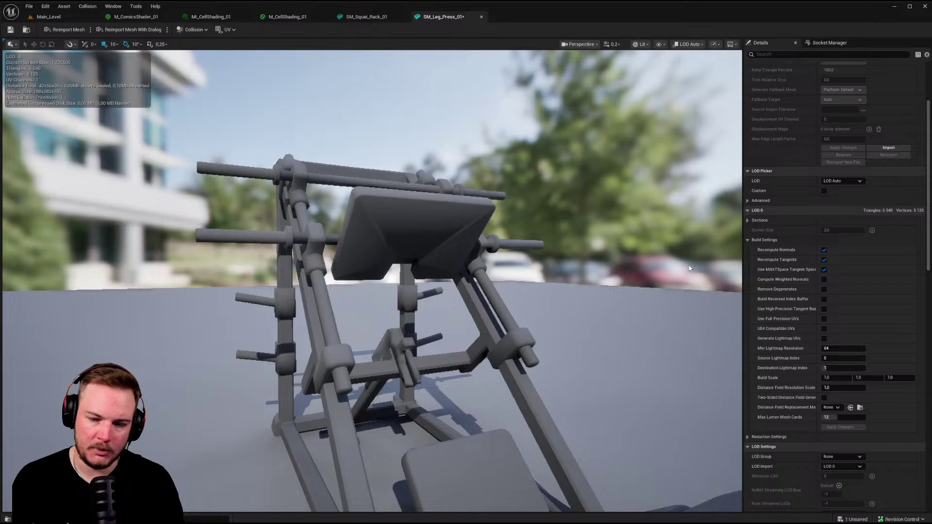
- Disable Recompute Normals, apply the build settings, and check the leg press shading from the other side
click(824, 249)
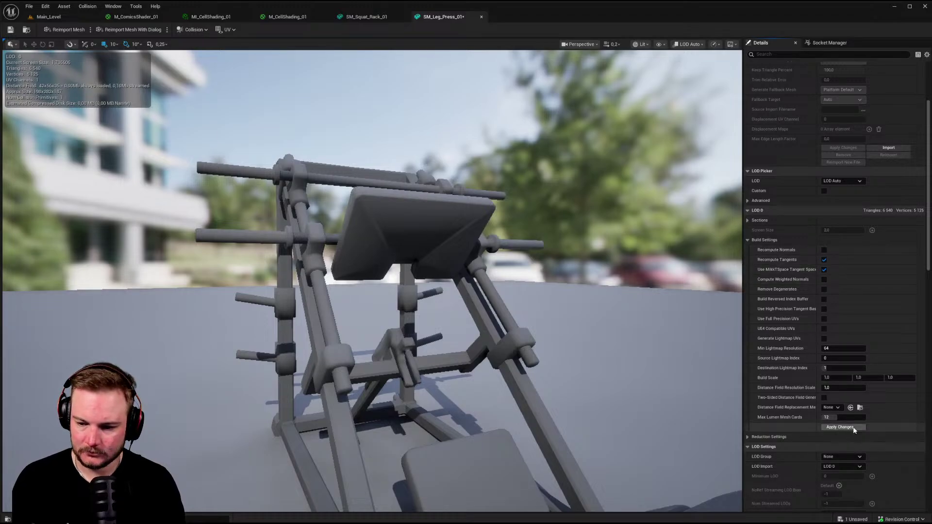
click(854, 430)
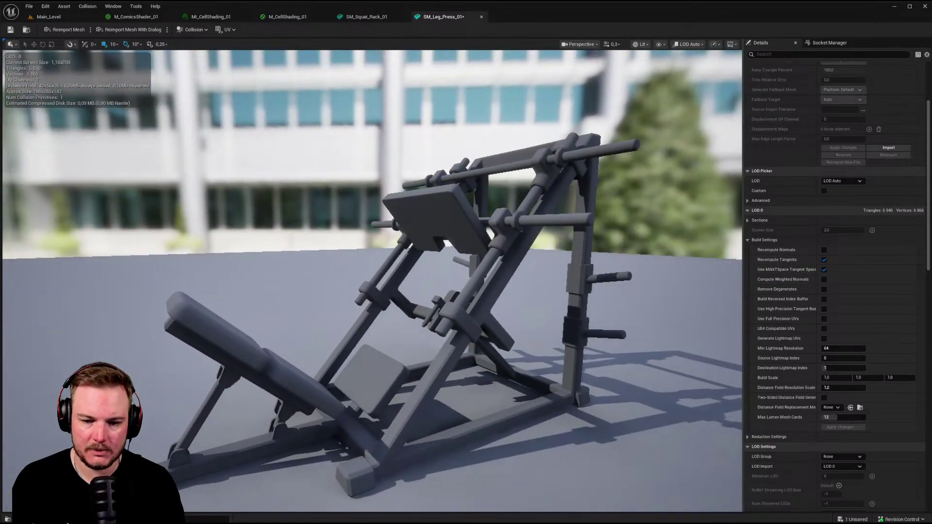
drag(393, 220, 499, 292)
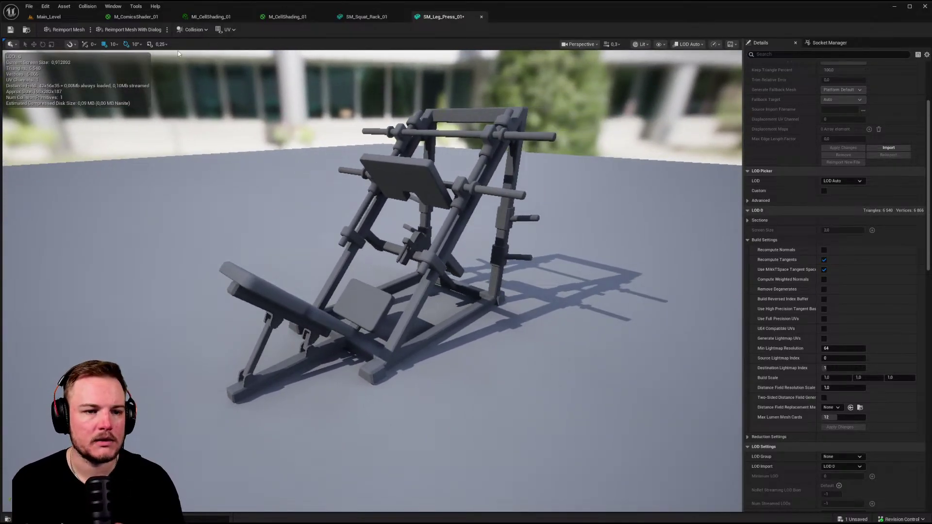
- Return to the level editor and open the Asset_Zoo level
click(61, 19)
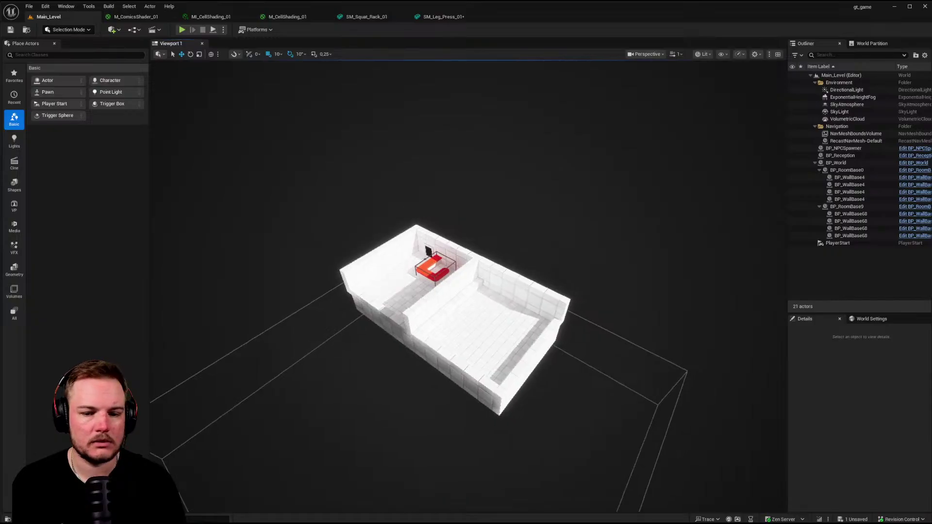
right_drag(466, 286, 470, 290)
click(29, 6)
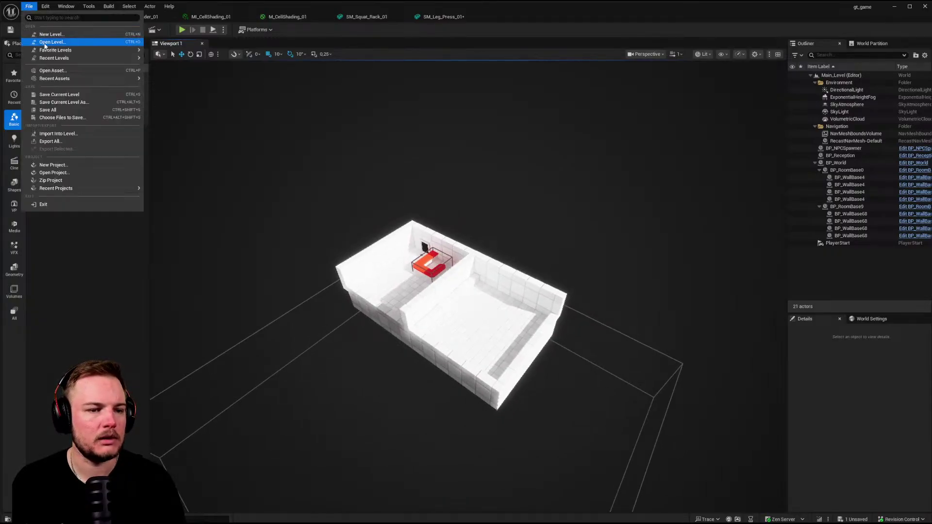
click(175, 70)
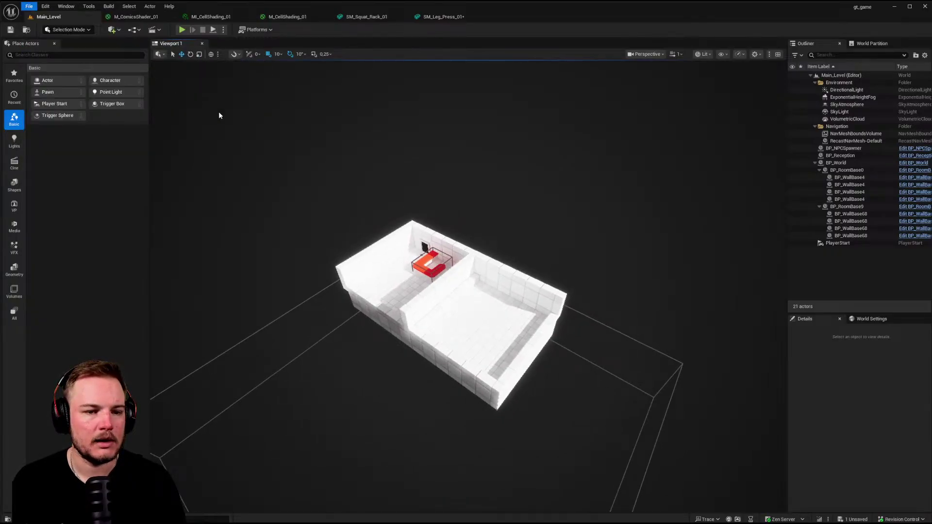
right_drag(456, 233, 453, 310)
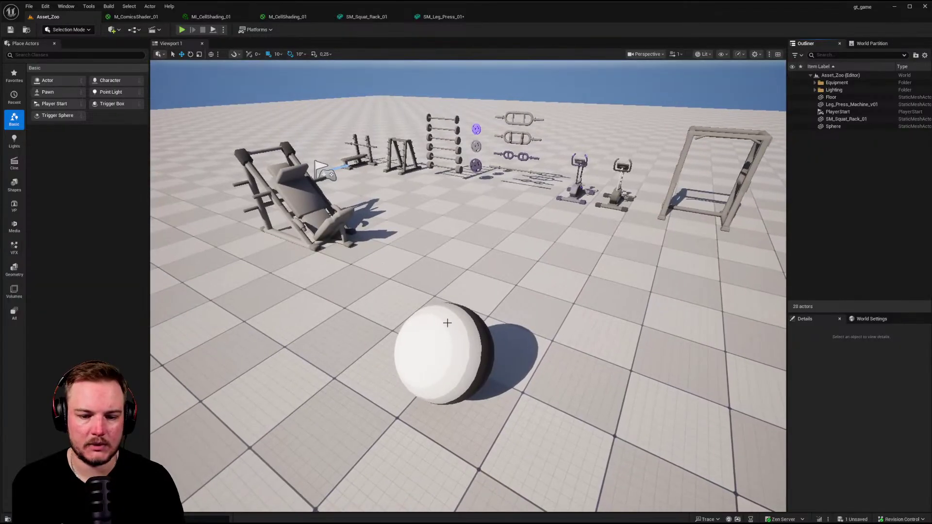
- Move the sphere from the foreground to about X 570, Y -190, Z 70, near the dumbbell rack
click(453, 353)
right_drag(453, 354, 587, 422)
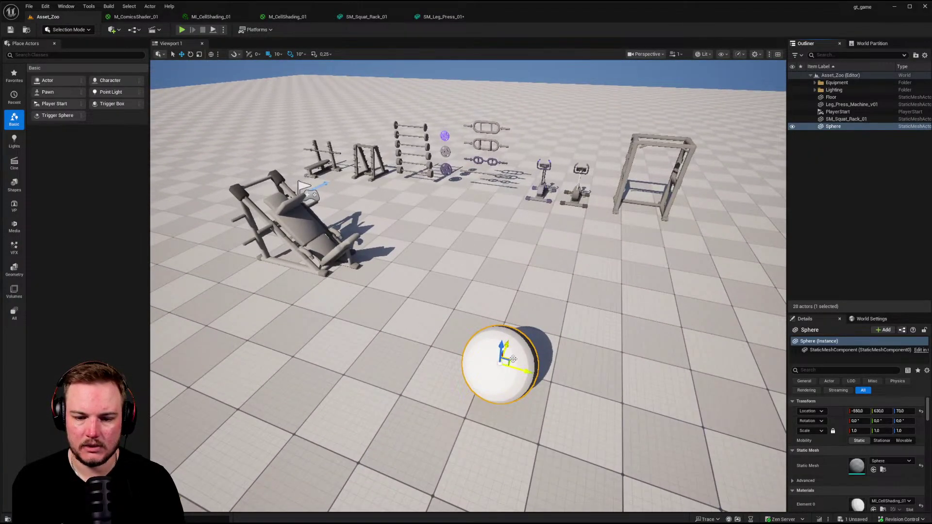
shift+drag(505, 362, 505, 316)
right_drag(505, 316, 432, 313)
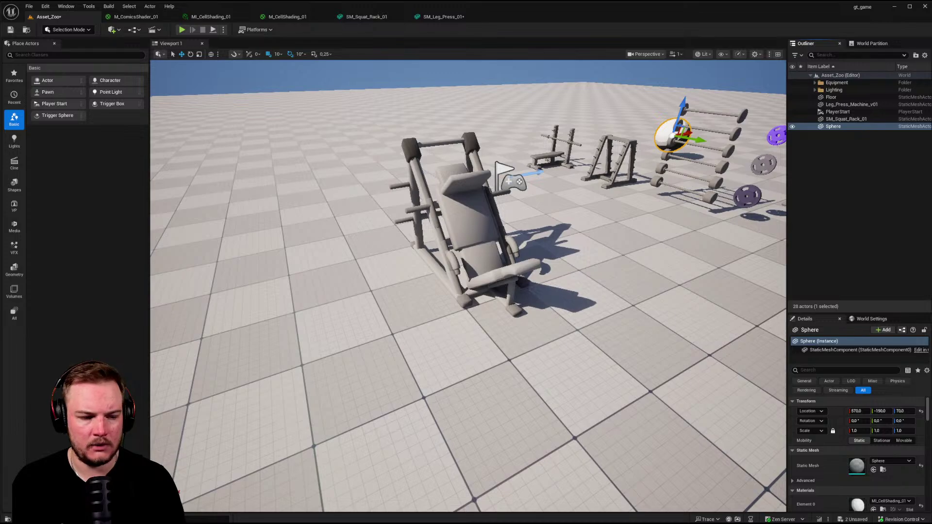
- Place the SM_Leg_Press_01 mesh in the level beside the old leg press machine, at about X -590, Y 100, Z 0
right_drag(432, 313, 554, 367)
key(ctrl+space)
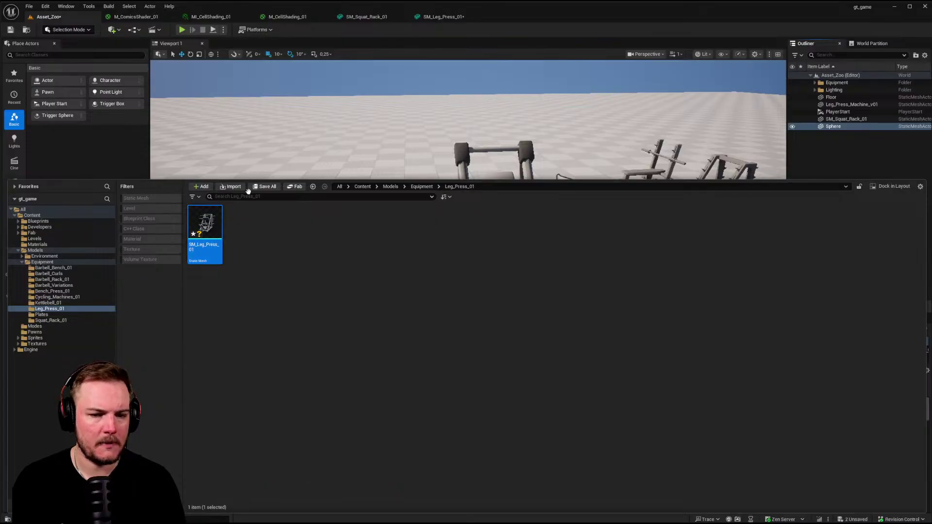
drag(248, 190, 336, 243)
click(341, 263)
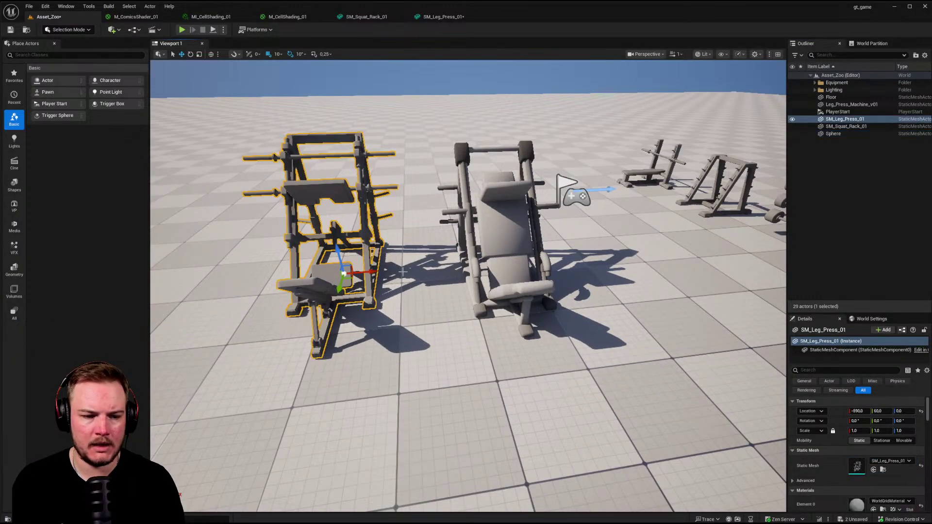
right_drag(341, 262, 471, 301)
scroll(466, 310, down, 1)
drag(503, 238, 485, 245)
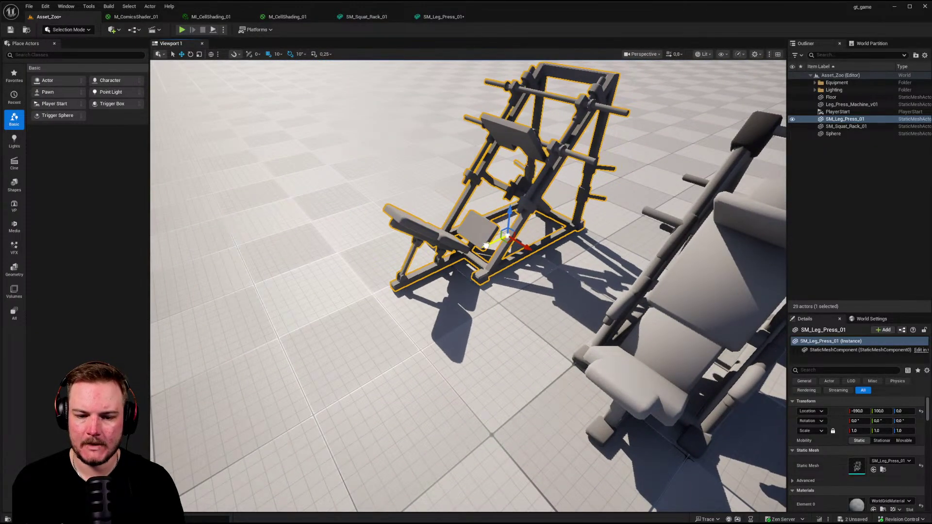
- Examine the new leg press next to the old machine from several angles and distances
right_drag(485, 245, 532, 216)
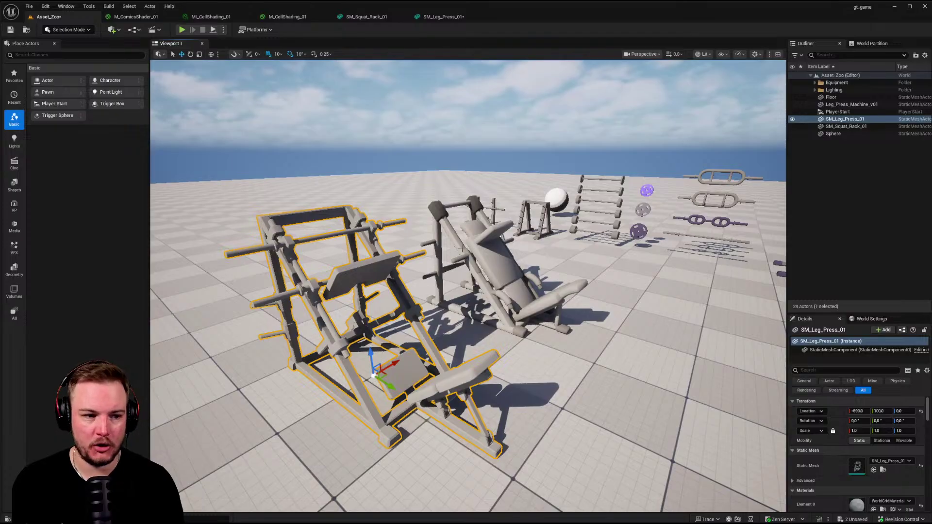
right_drag(485, 248, 419, 244)
key(Escape)
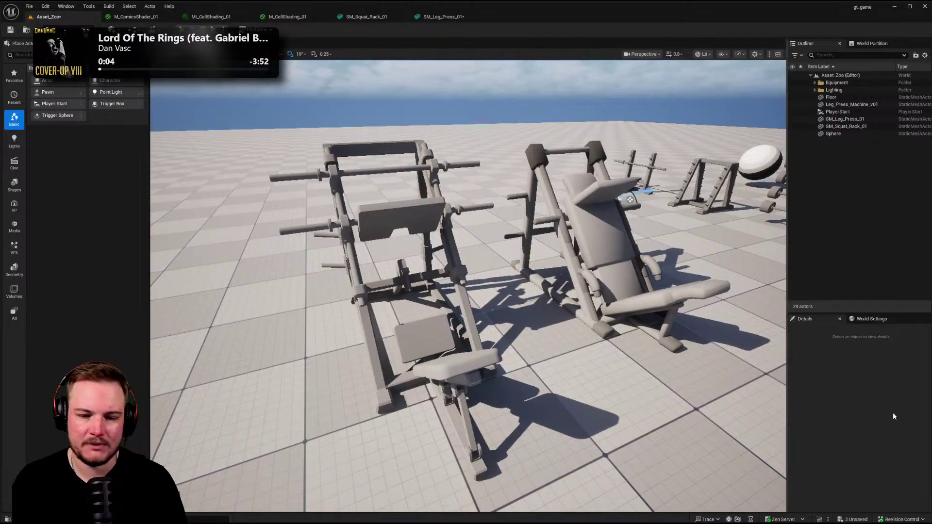
key(a)
right_drag(582, 310, 523, 332)
key(d)
scroll(593, 310, down, 1)
key(s)
key(w)
key(s)
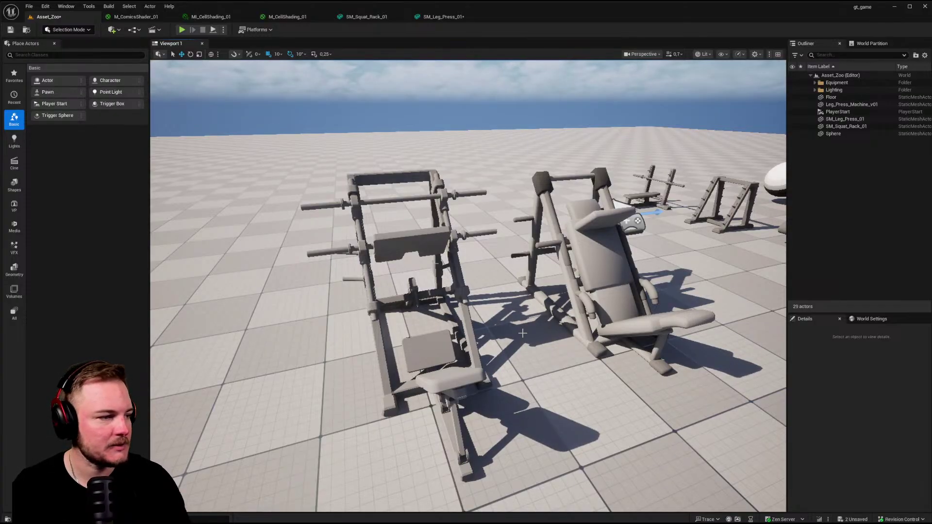
right_drag(522, 333, 483, 341)
scroll(483, 340, down, 4)
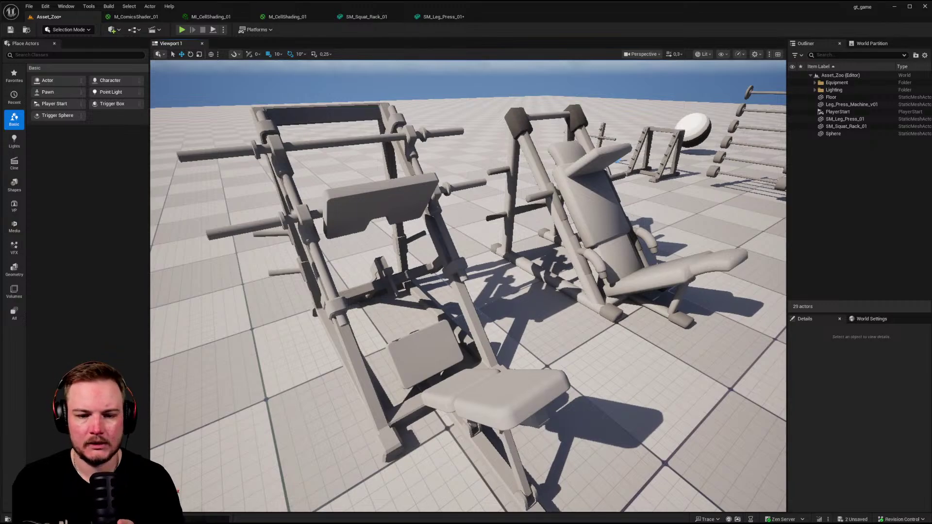
- Delete the old Leg_Press_Machine_v01 actor from the level
right_drag(468, 287, 468, 283)
click(495, 190)
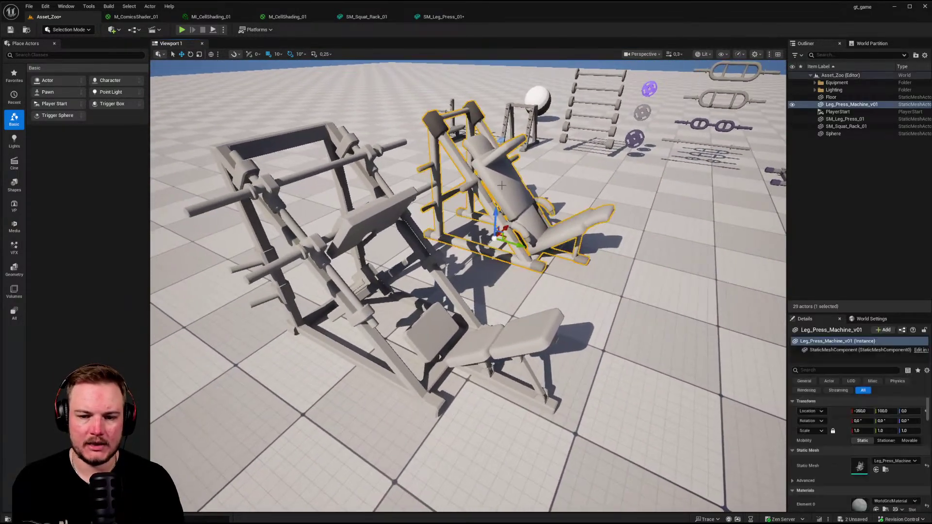
key(Delete)
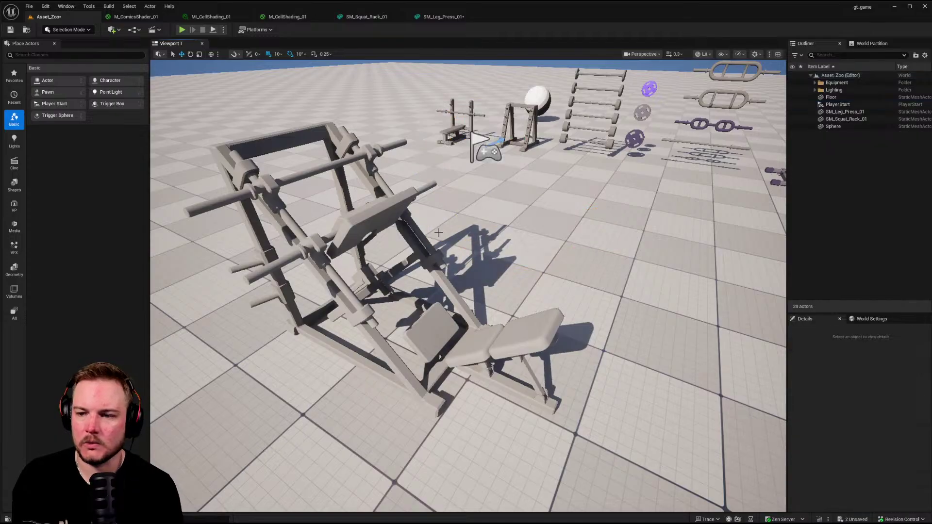
- Put the SM_Leg_Press_01 actor into the Equipment folder of the Asset_Zoo level
click(321, 253)
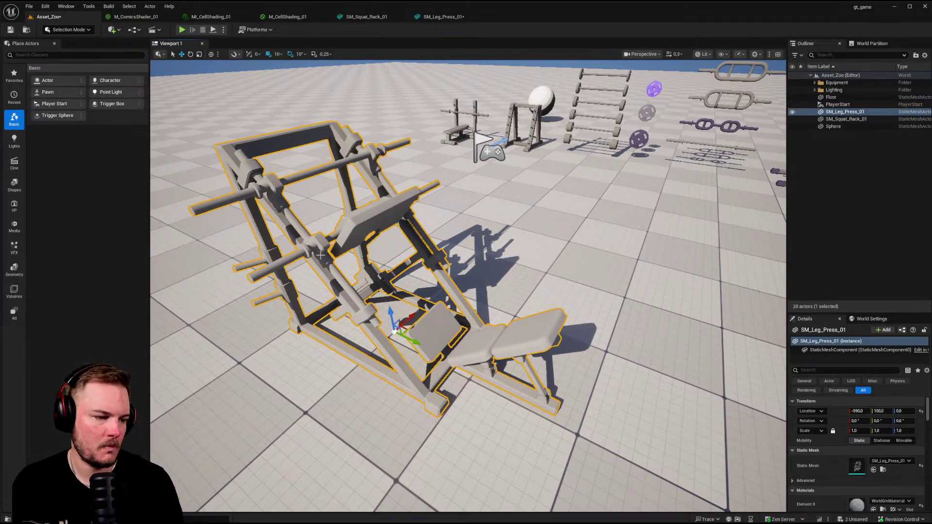
click(833, 114)
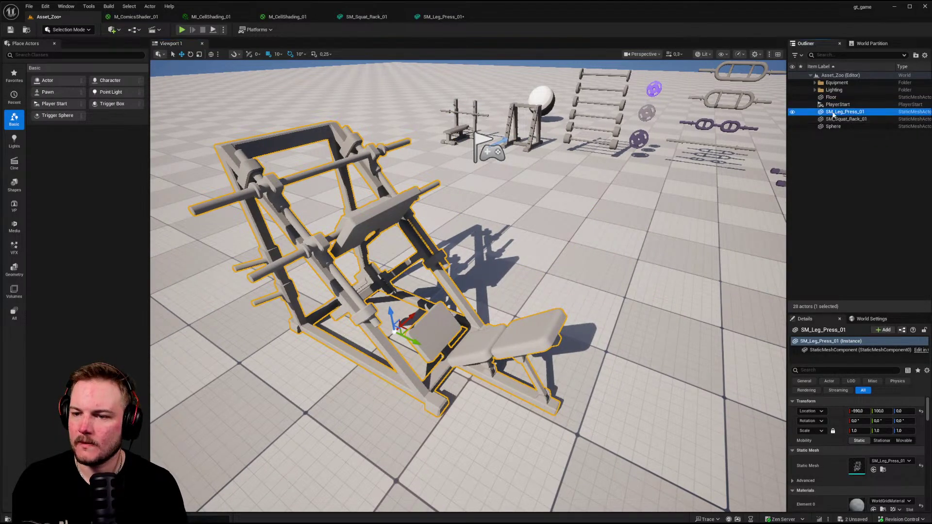
drag(833, 114, 835, 83)
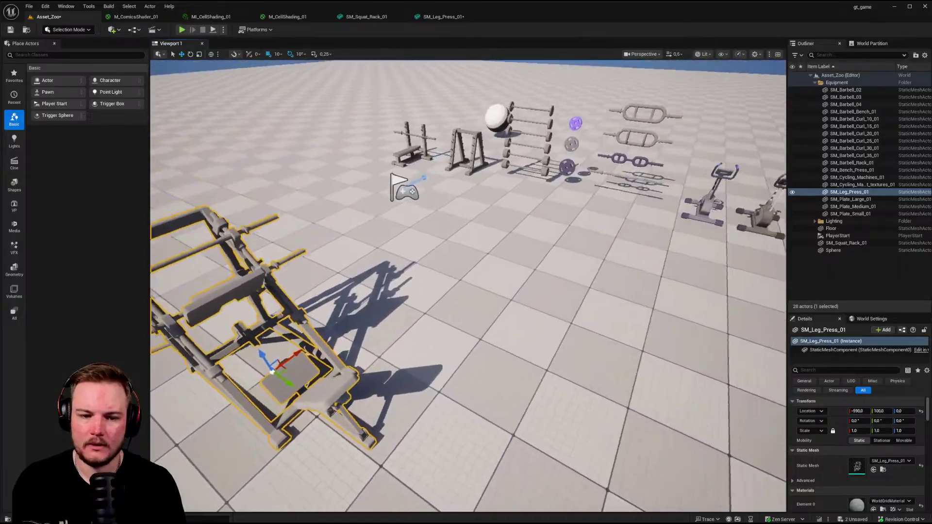
- Rotate the leg press to about 90° around Z and move it beside the squat rack, at about X 240, Y 1120, Z 0
key(e)
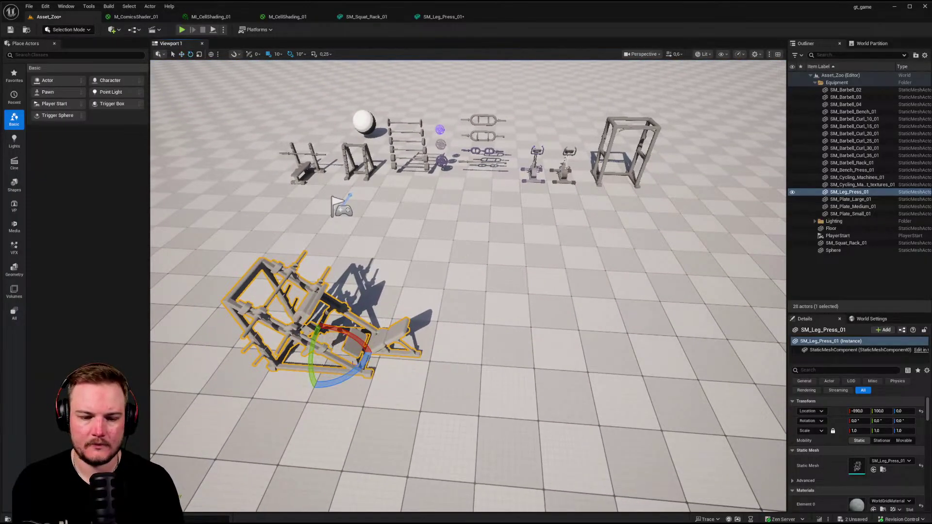
alt+drag(357, 364, 358, 369)
key(ctrl+z)
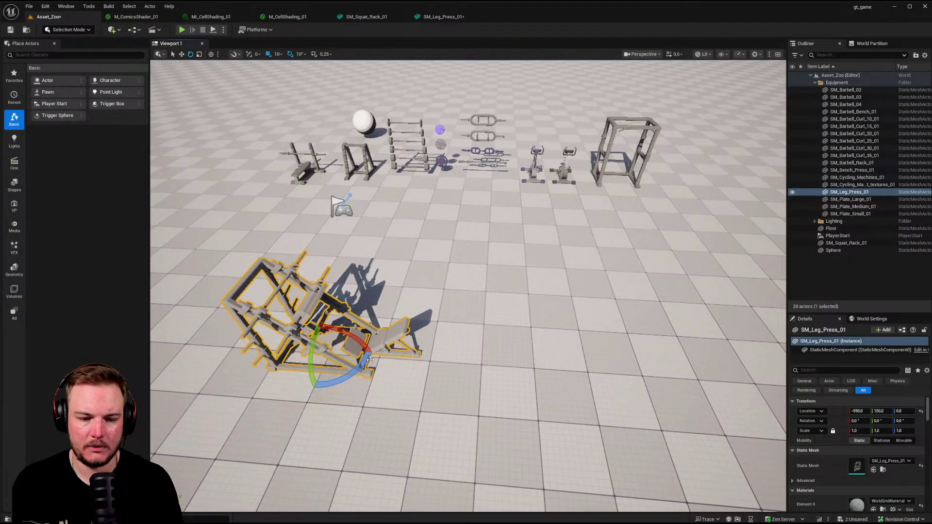
drag(347, 318, 340, 347)
mouse_move(340, 348)
right_down()
mouse_move(341, 335)
mouse_move(253, 338)
mouse_move(349, 343)
right_up()
key(s)
key(w)
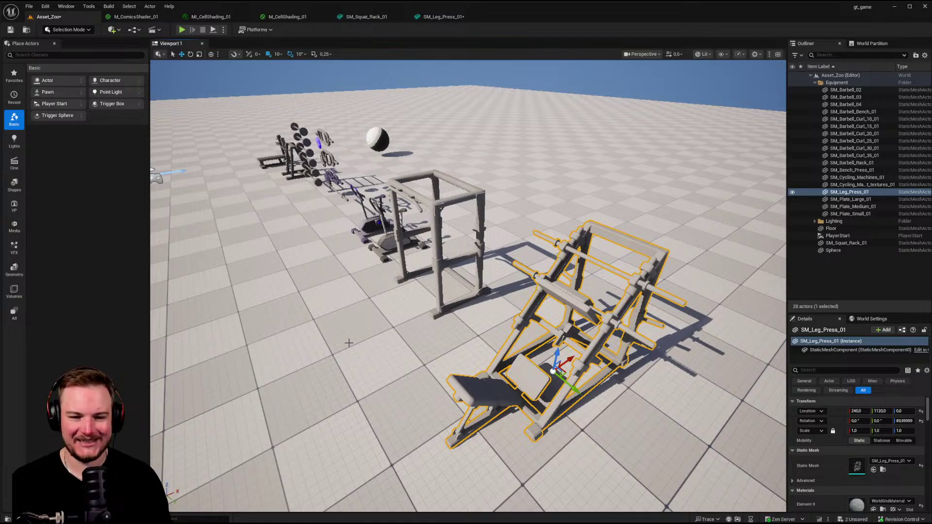
right_drag(348, 343, 350, 327)
key(w)
right_drag(511, 271, 626, 377)
click(511, 271)
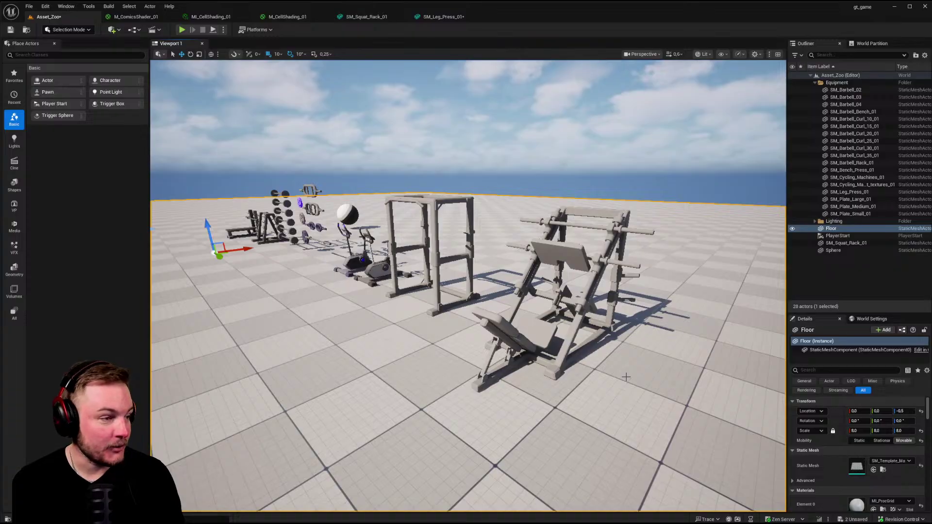
- Switch to Paint, fill the blank canvas with black, and add a new layer above it
key(alt+Tab)
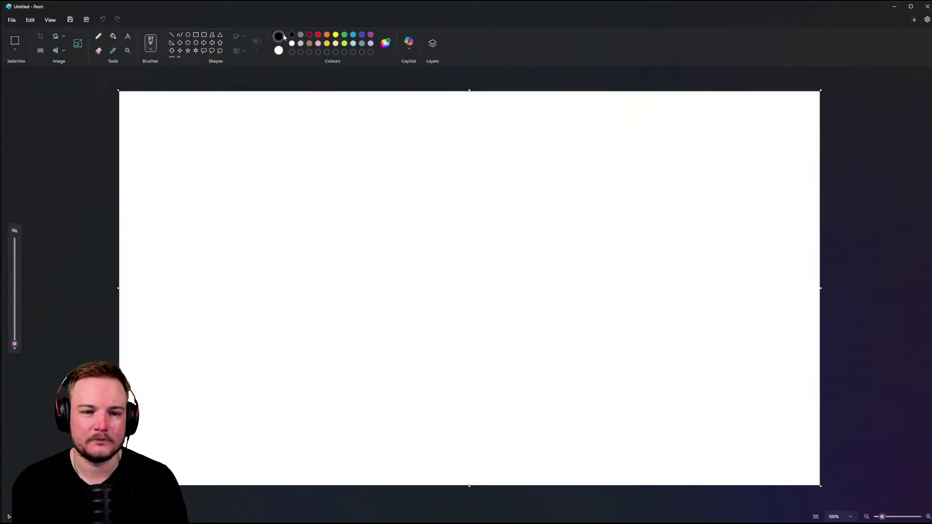
click(113, 36)
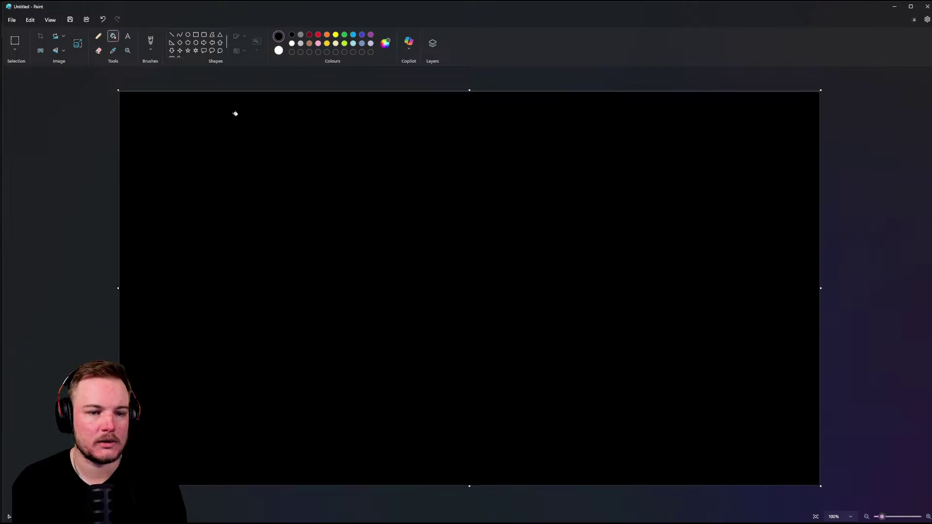
click(235, 115)
click(430, 40)
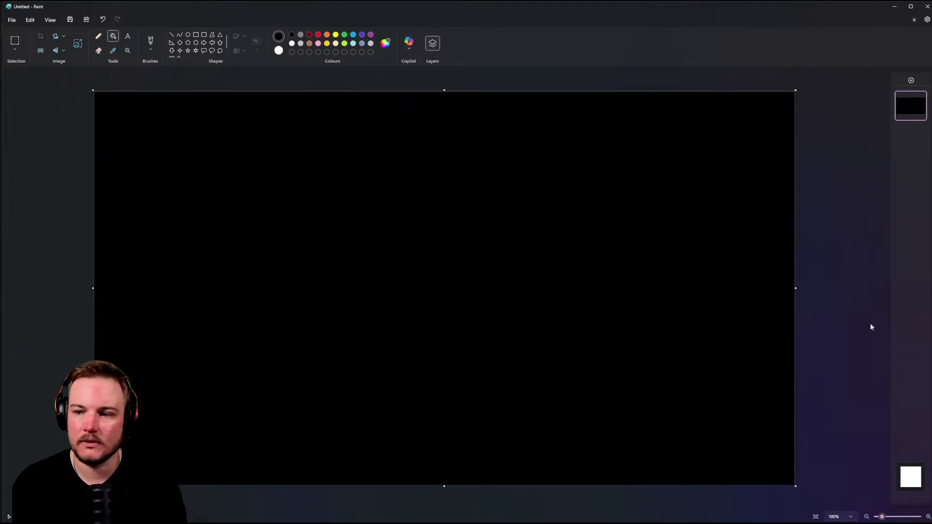
click(911, 80)
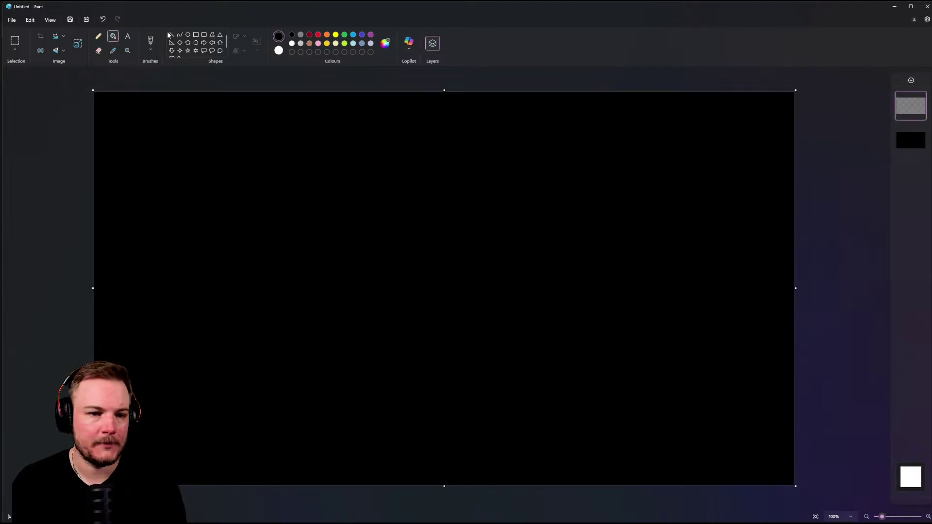
- Draw a white freehand circle with the brush near the middle of the canvas, on the new layer
click(98, 39)
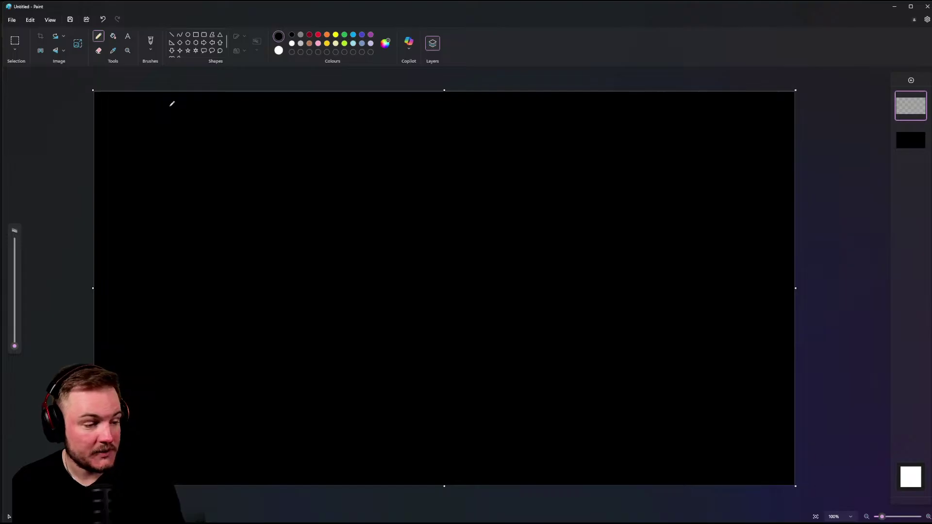
click(150, 42)
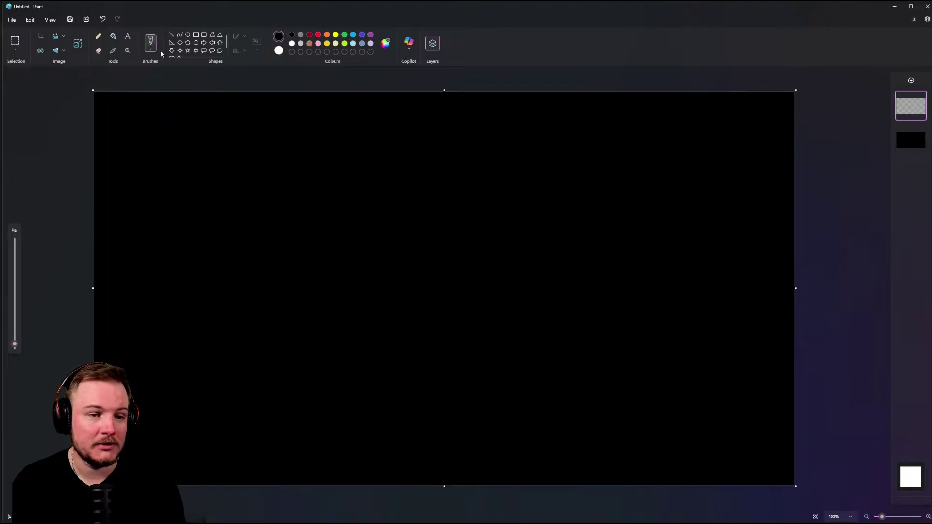
click(292, 43)
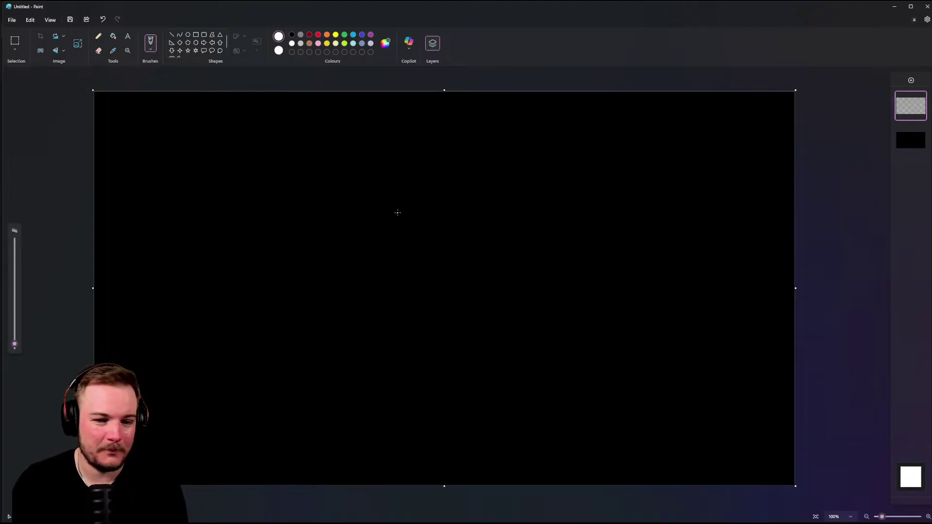
mouse_move(396, 211)
mouse_down()
mouse_move(358, 214)
mouse_move(312, 277)
mouse_move(376, 330)
mouse_move(449, 277)
mouse_move(405, 213)
mouse_move(394, 212)
mouse_up()
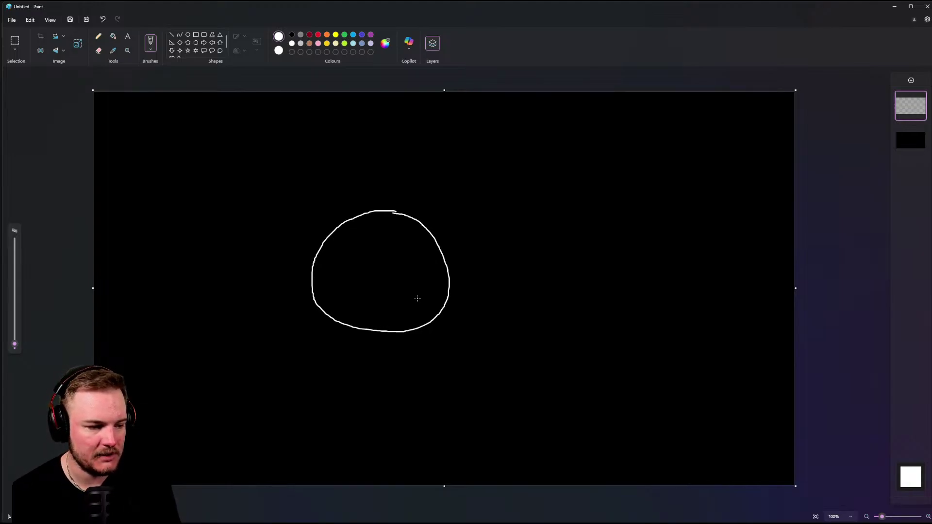
- Draw a white arrow pointing diagonally down toward the circle from the upper right and label it V3
key(XF86AudioPlay)
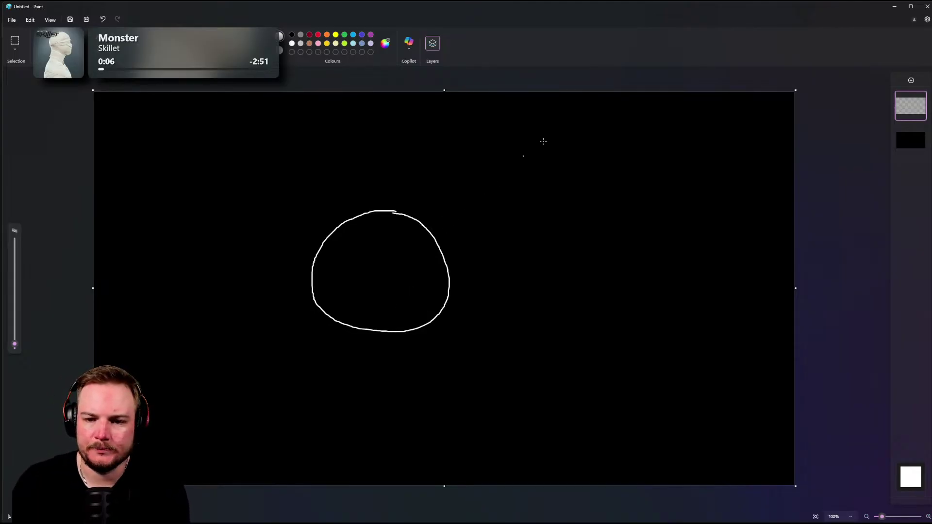
mouse_move(577, 108)
mouse_down()
mouse_move(499, 171)
mouse_move(528, 167)
mouse_up()
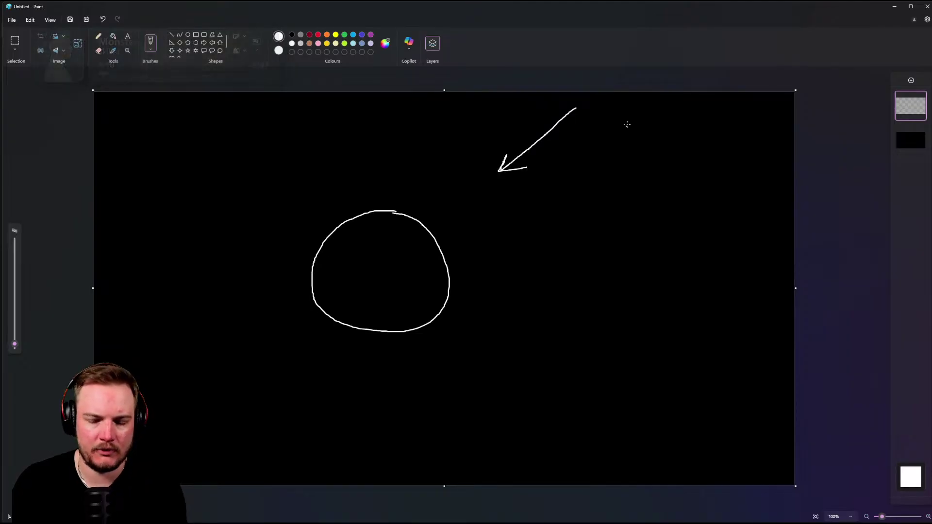
mouse_move(616, 122)
mouse_down()
mouse_move(636, 117)
mouse_move(631, 144)
mouse_up()
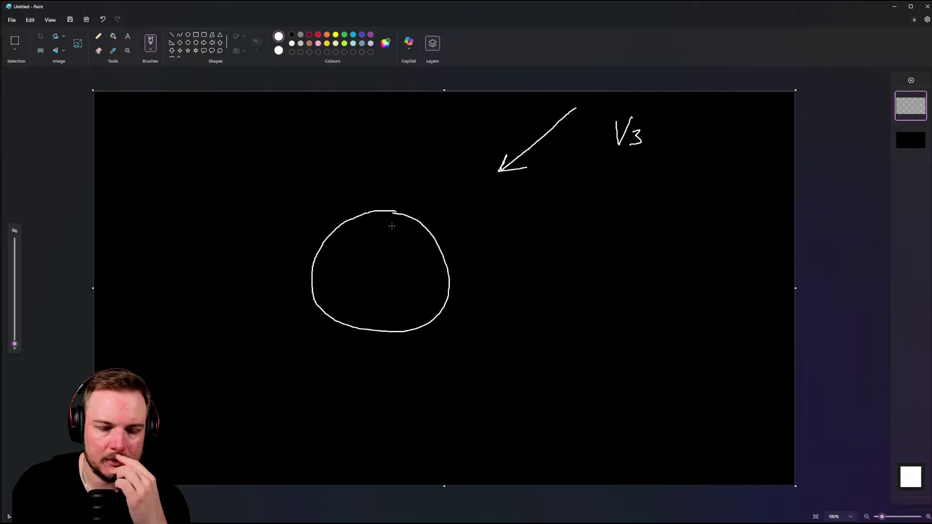
- Mark the circle's bottom with a small 0 and its top with 1, and draw a capped vertical range line inside it
drag(377, 329, 377, 333)
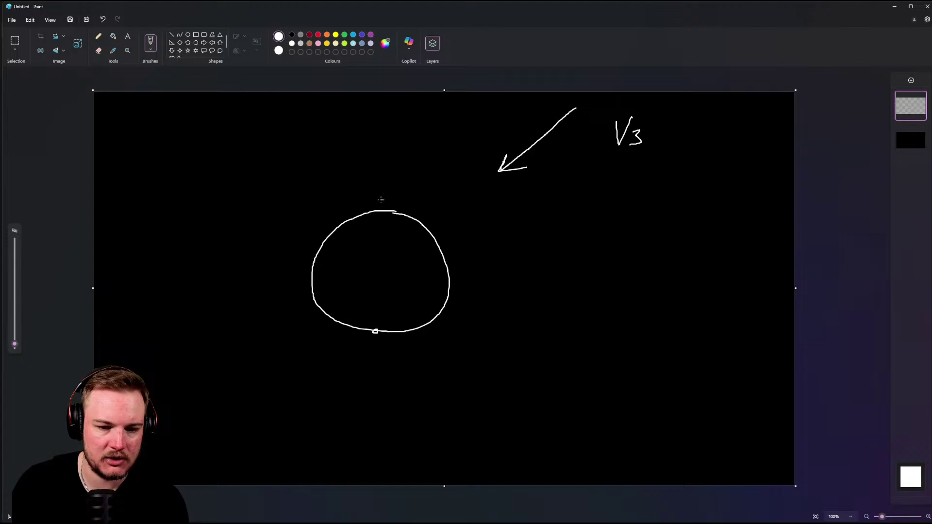
drag(381, 199, 384, 206)
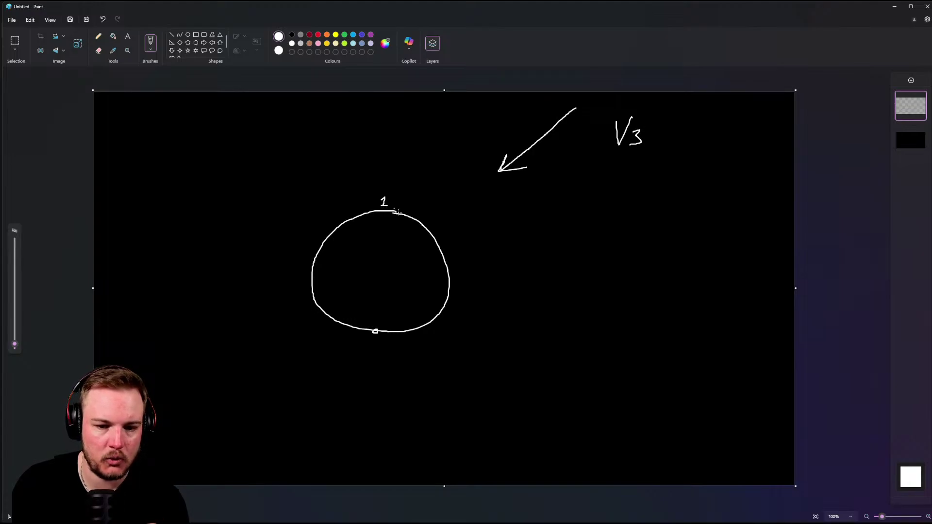
drag(393, 320, 396, 232)
drag(389, 320, 401, 319)
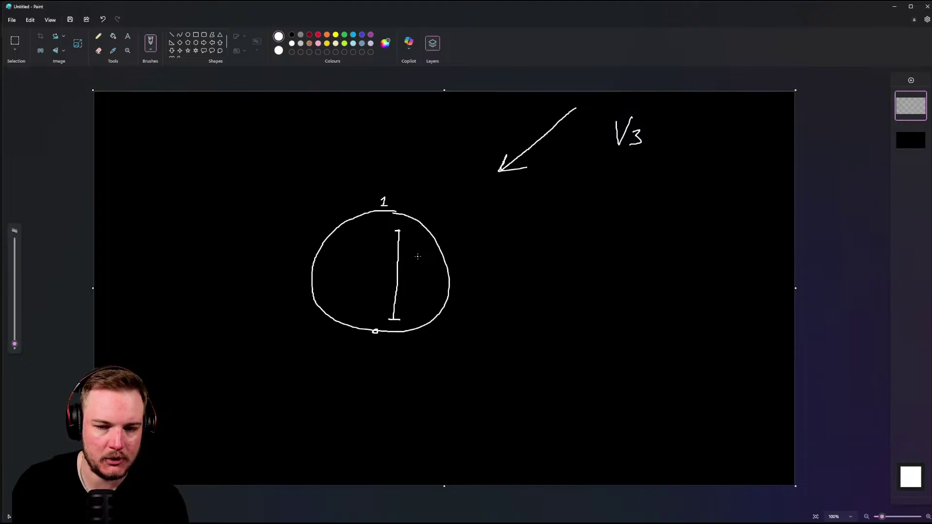
- Mark a point inside the circle and a small mark beside V3, then write the expression N (V3 - P) beside the circle
drag(417, 258, 420, 257)
mouse_move(611, 120)
mouse_down()
mouse_move(602, 125)
mouse_move(610, 121)
mouse_up()
mouse_move(557, 228)
mouse_down()
mouse_move(559, 243)
mouse_move(574, 232)
mouse_move(577, 262)
mouse_move(611, 250)
mouse_move(625, 259)
mouse_move(626, 244)
mouse_up()
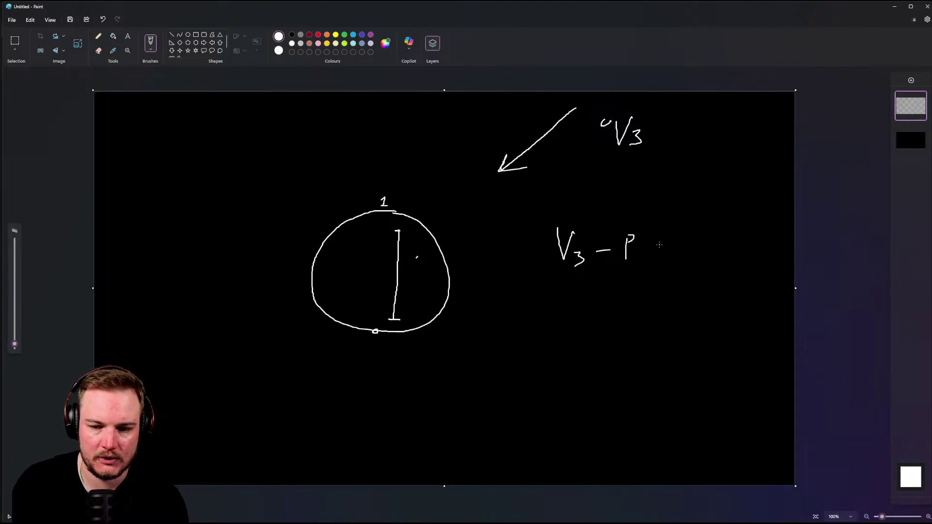
mouse_move(536, 224)
mouse_down()
mouse_move(529, 252)
mouse_move(542, 265)
mouse_up()
drag(658, 225, 658, 265)
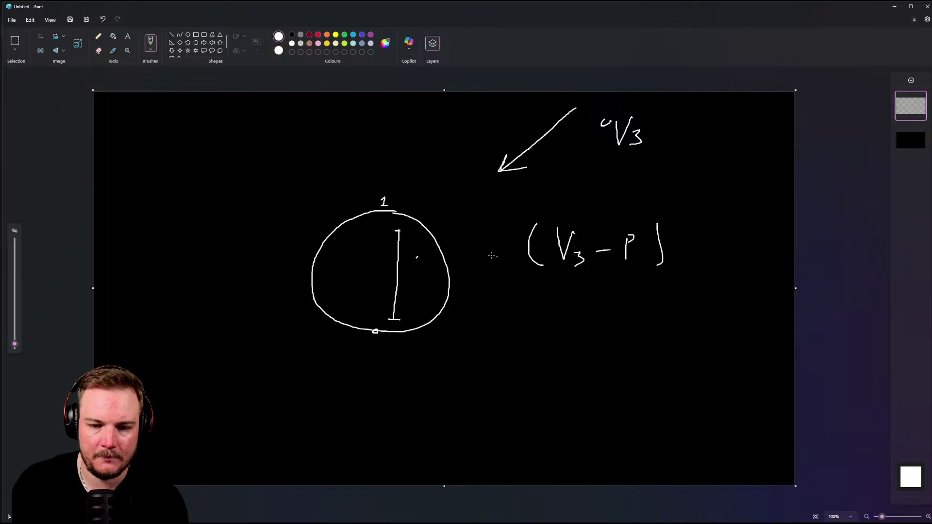
drag(486, 259, 507, 224)
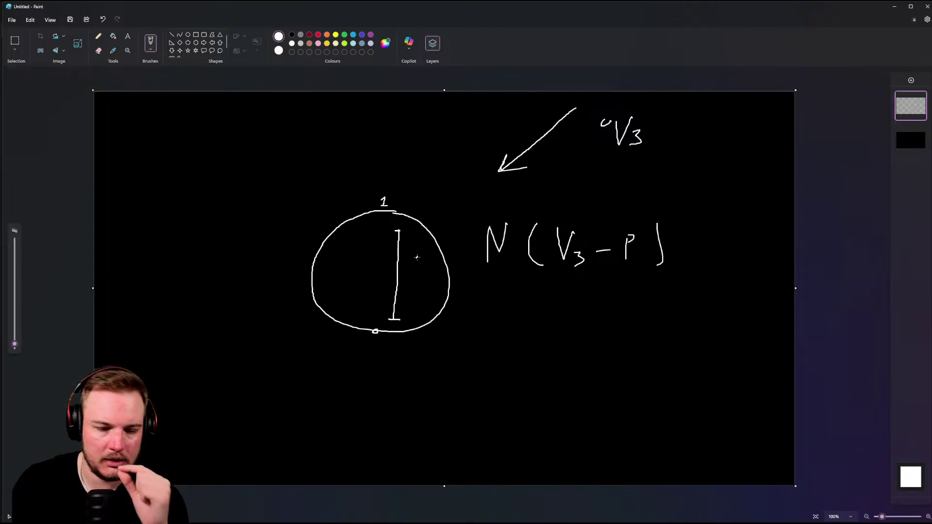
- Draw four curved diagonal bands across the circle, from its upper-right part to its lower-left edge
drag(397, 213, 438, 262)
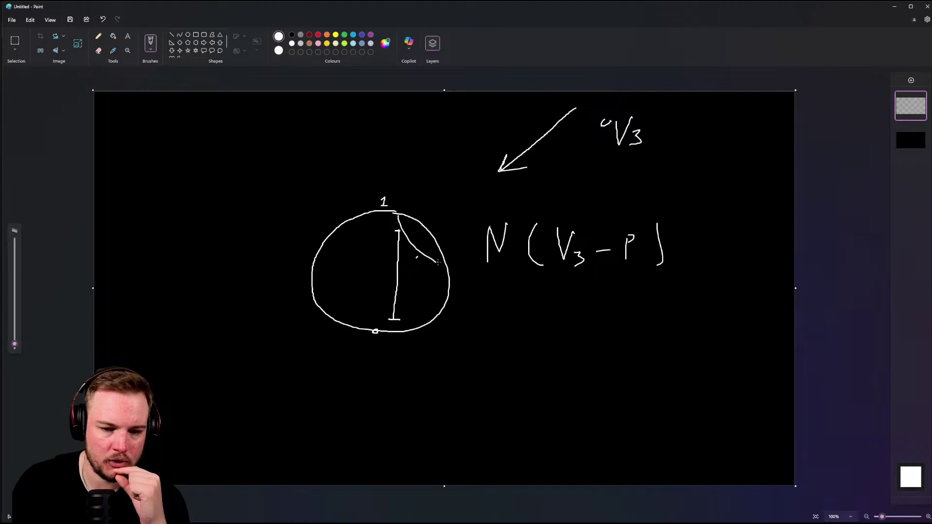
drag(369, 213, 443, 304)
mouse_move(334, 227)
mouse_down()
mouse_move(393, 319)
mouse_move(415, 320)
mouse_up()
drag(316, 264, 366, 335)
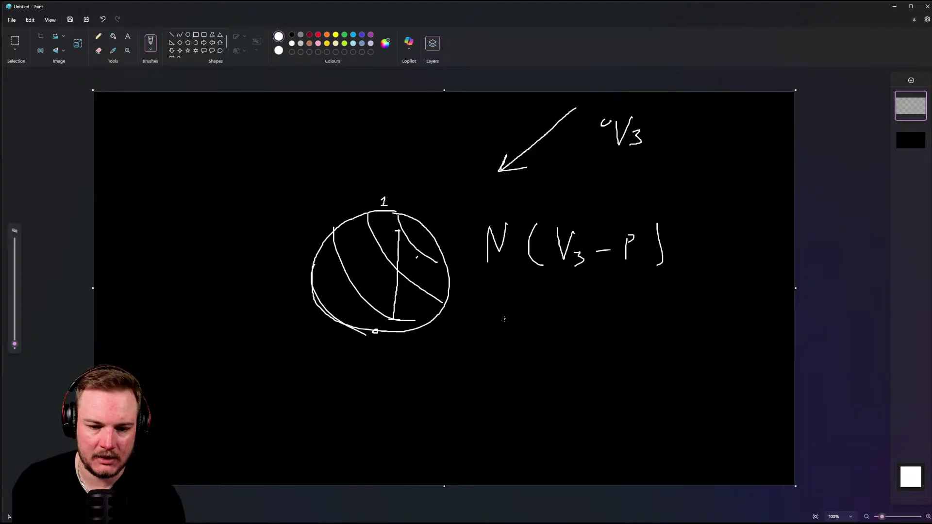
- Draw a curved arrow across the circle's bands toward its lower-left edge, and sketch a second circle with three curved bands below the expression
click(502, 322)
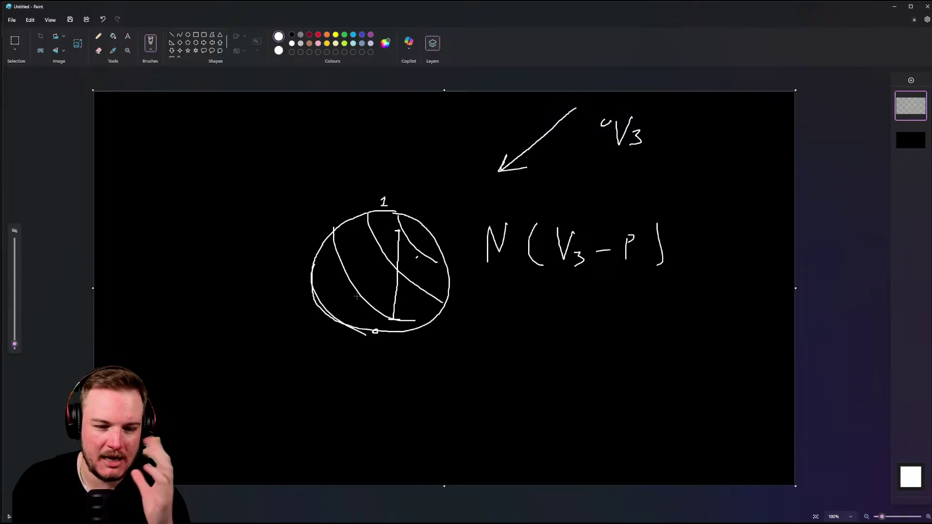
mouse_move(428, 235)
mouse_down()
mouse_move(374, 257)
mouse_move(337, 291)
mouse_move(345, 297)
mouse_up()
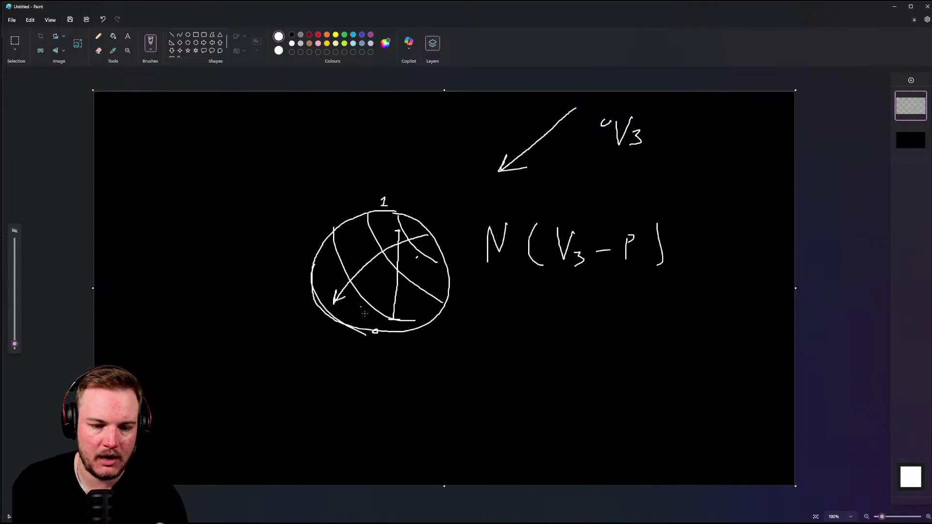
mouse_move(565, 313)
mouse_down()
mouse_move(515, 393)
mouse_move(604, 322)
mouse_move(532, 330)
mouse_move(559, 371)
mouse_move(593, 387)
mouse_up()
mouse_move(558, 319)
mouse_down()
mouse_move(588, 371)
mouse_move(596, 378)
mouse_move(606, 360)
mouse_up()
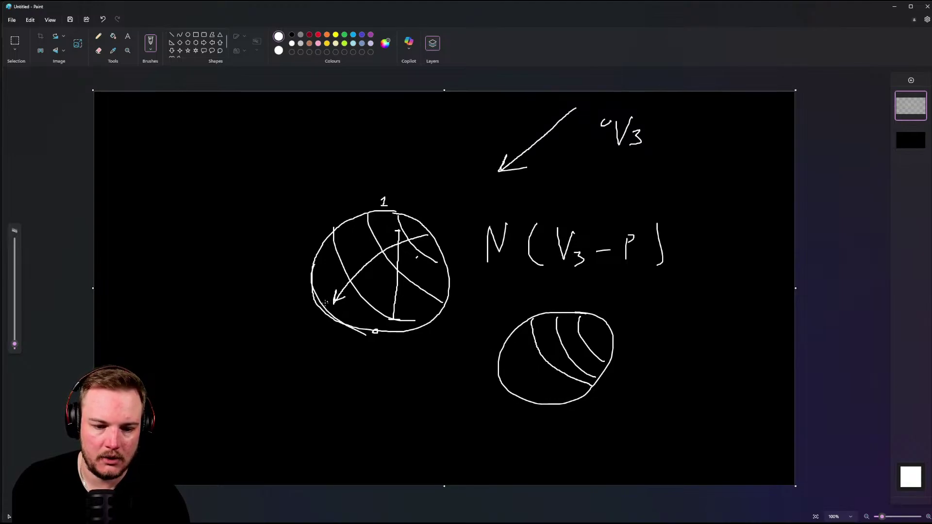
- Label the first circle's lower-left edge B and its upper-right edge W
mouse_move(302, 315)
mouse_down()
mouse_move(297, 330)
mouse_move(311, 321)
mouse_move(301, 332)
mouse_up()
drag(440, 227, 453, 226)
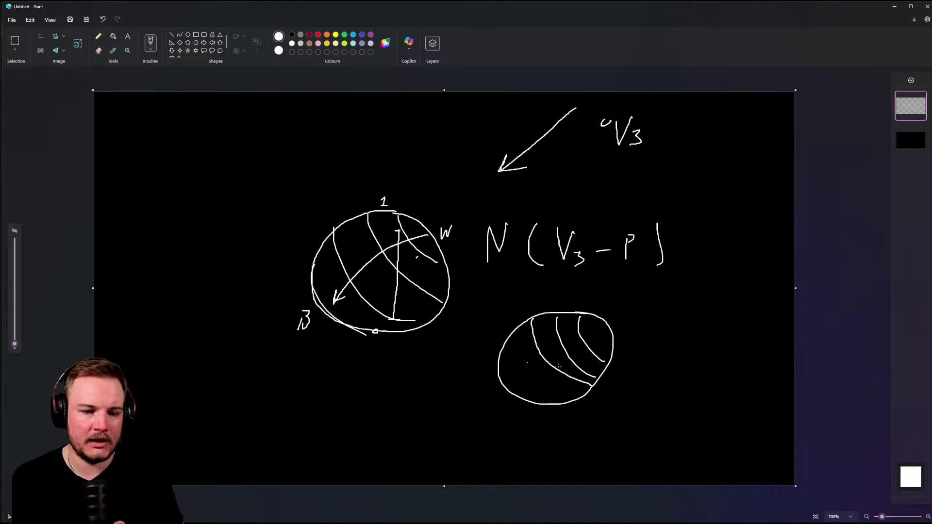
click(693, 234)
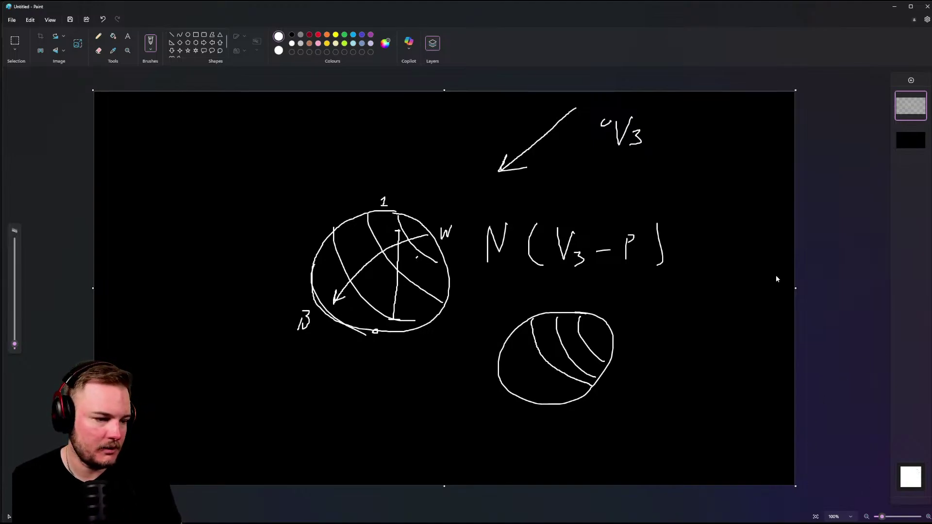
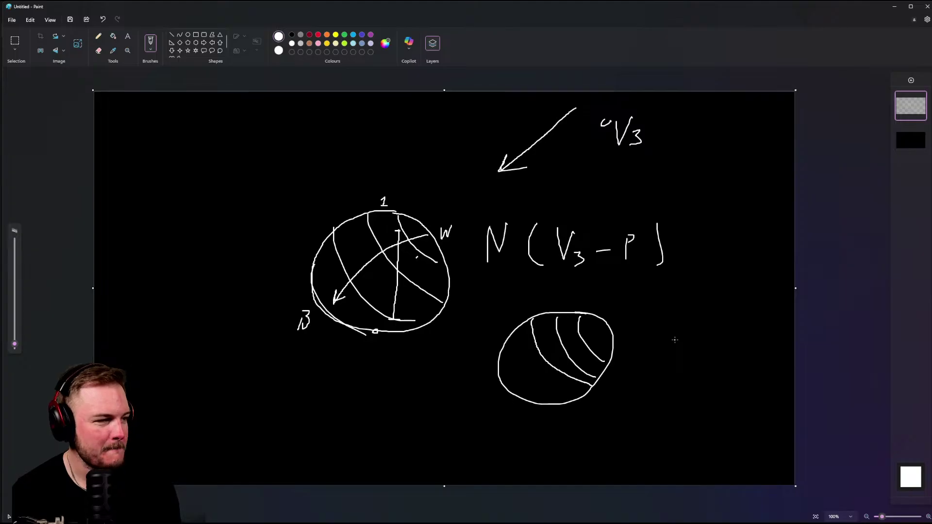
click(265, 292)
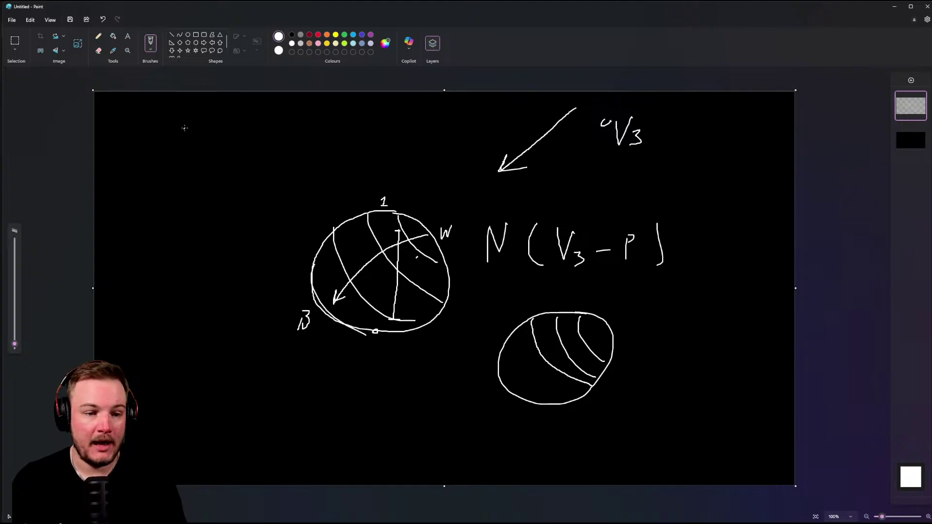
- Write 0, 0, 0 in the canvas's upper-left area and enclose it in curly braces
drag(184, 128, 186, 135)
mouse_move(191, 140)
mouse_down()
mouse_move(187, 151)
mouse_move(213, 130)
mouse_move(228, 152)
mouse_move(259, 139)
mouse_move(252, 130)
mouse_up()
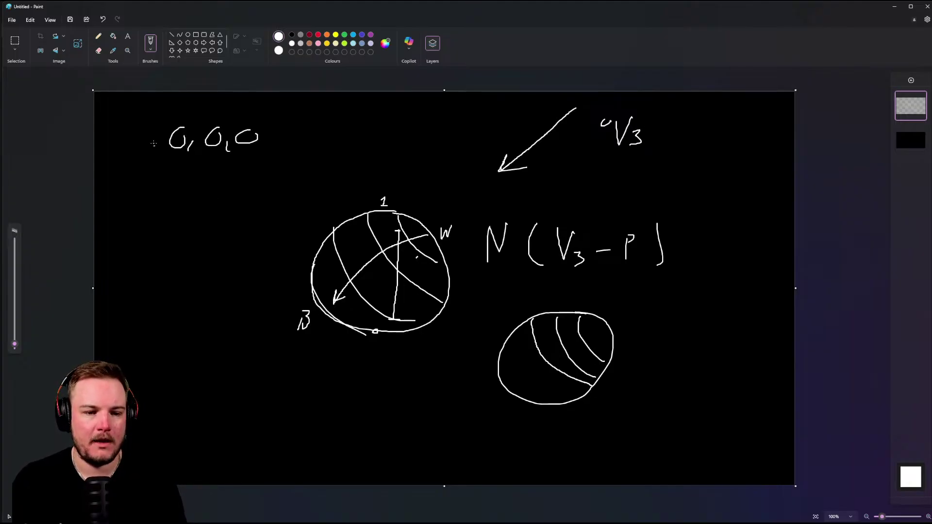
mouse_move(166, 104)
mouse_down()
mouse_move(153, 125)
mouse_move(154, 150)
mouse_move(167, 163)
mouse_up()
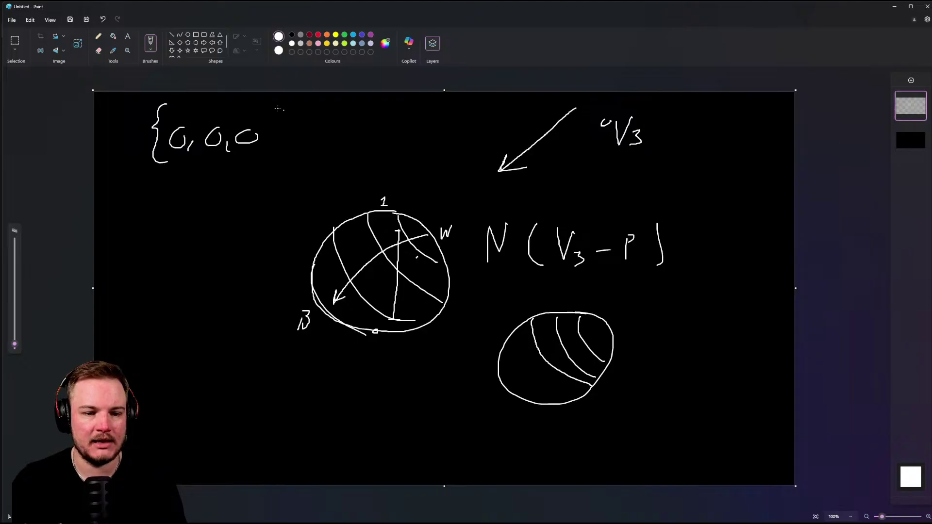
mouse_move(261, 100)
mouse_down()
mouse_move(274, 136)
mouse_move(256, 163)
mouse_up()
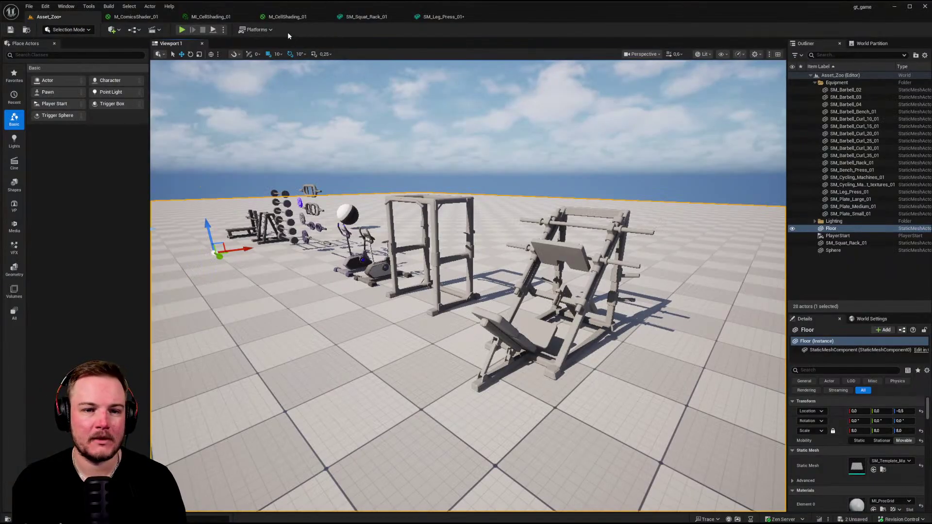
- Switch to the M_CellShading_01 material in Unreal Engine and add an Object Local Bounds node below the existing graph
click(289, 17)
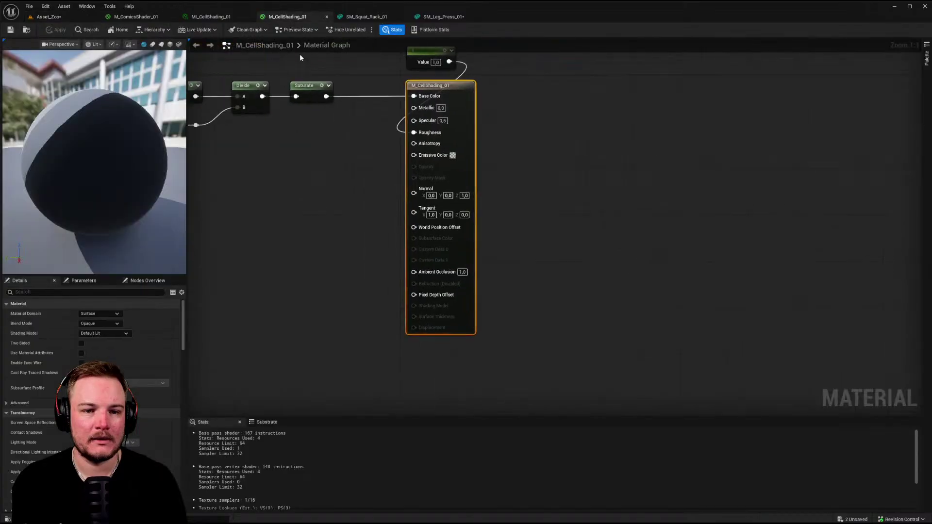
scroll(299, 53, down, 5)
scroll(376, 220, up, 5)
right_drag(515, 257, 457, 253)
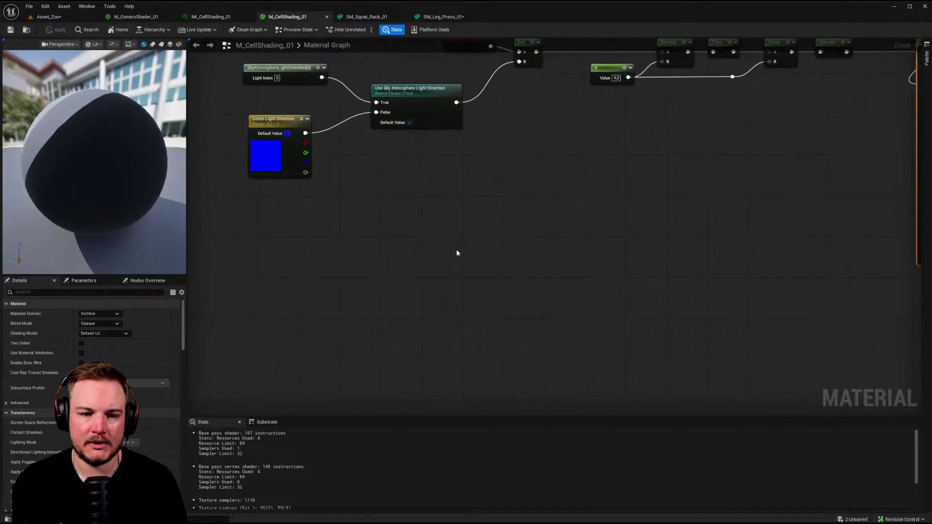
right_click(462, 252)
text(obje)
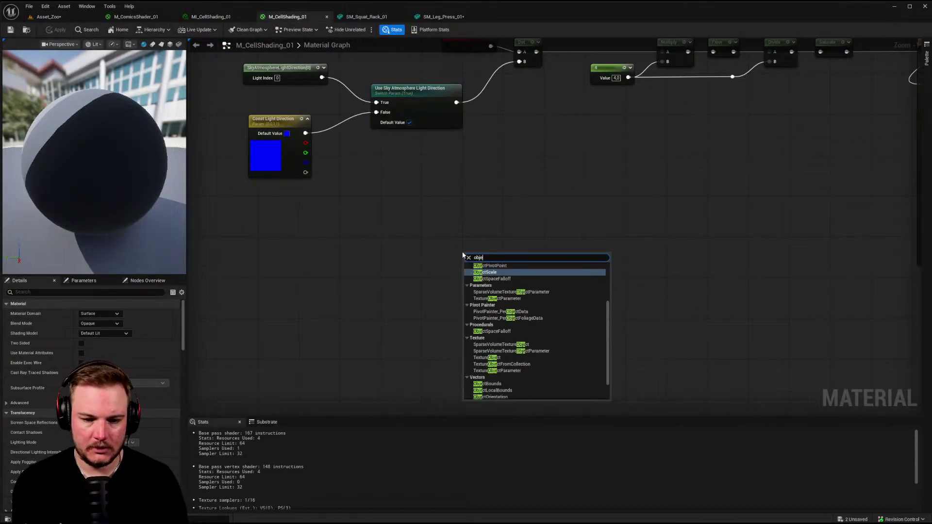
text(c)
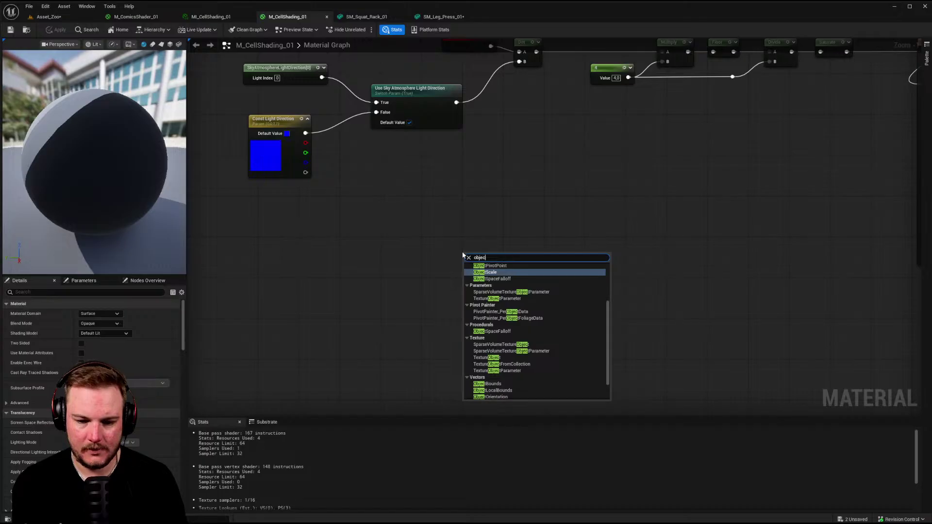
click(499, 391)
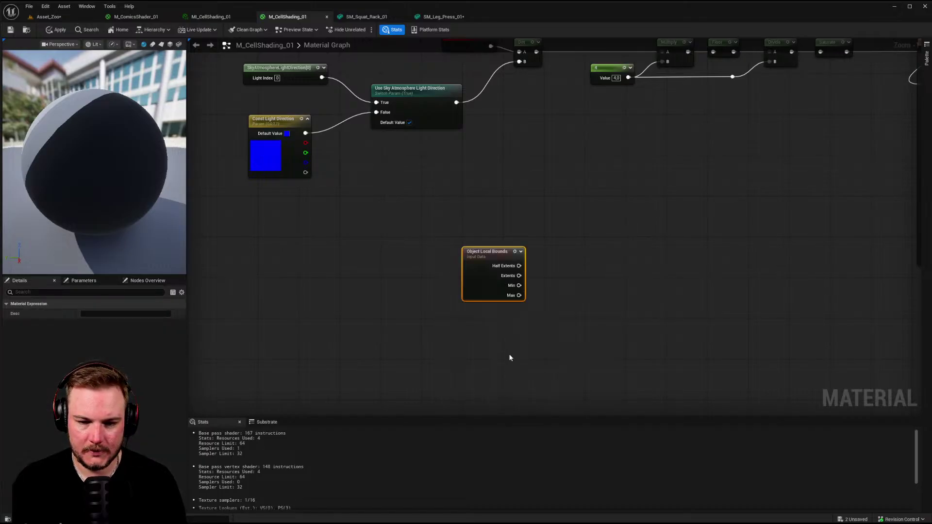
- Connect the Object Local Bounds Extents output to the material's Base Color and apply the change
right_drag(682, 236, 460, 291)
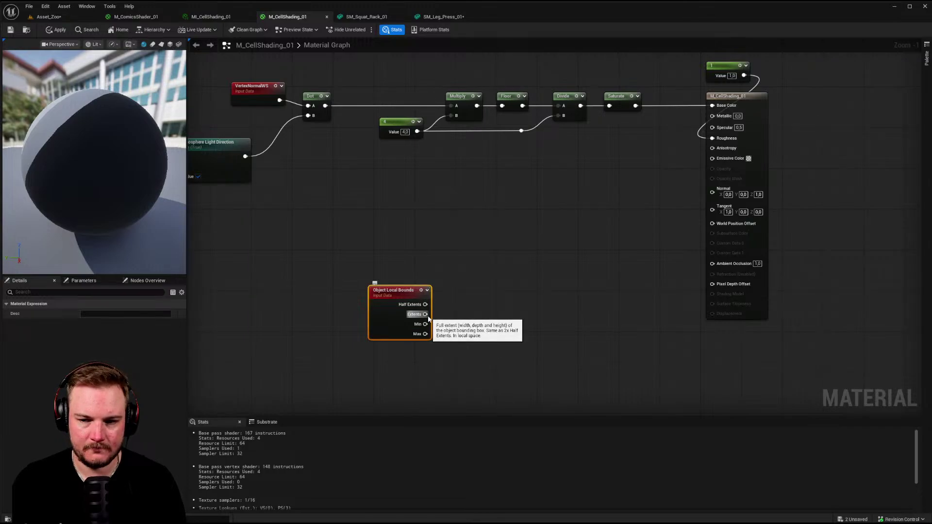
drag(427, 315, 712, 105)
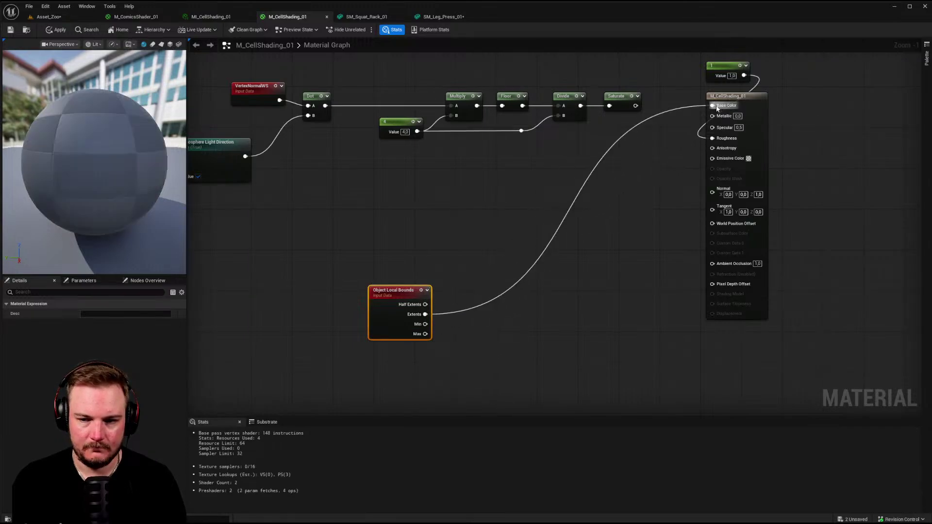
click(49, 30)
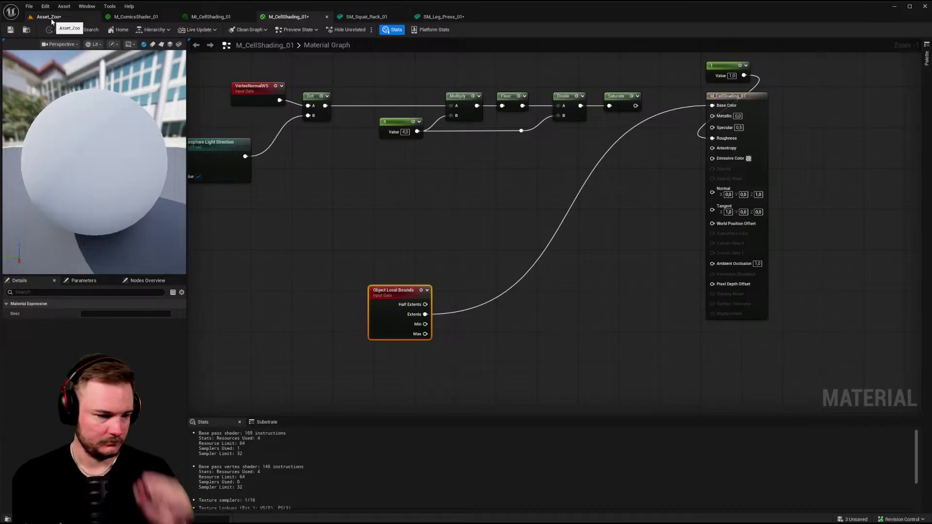
- Examine the cell-shaded sphere up close in the Asset_Zoo level
click(50, 18)
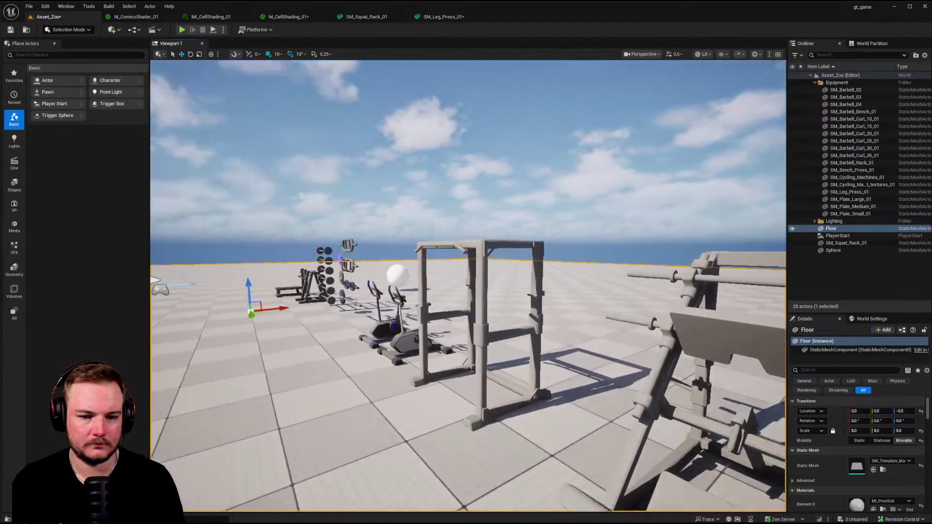
key(w)
right_drag(468, 286, 423, 266)
scroll(430, 267, up, 1)
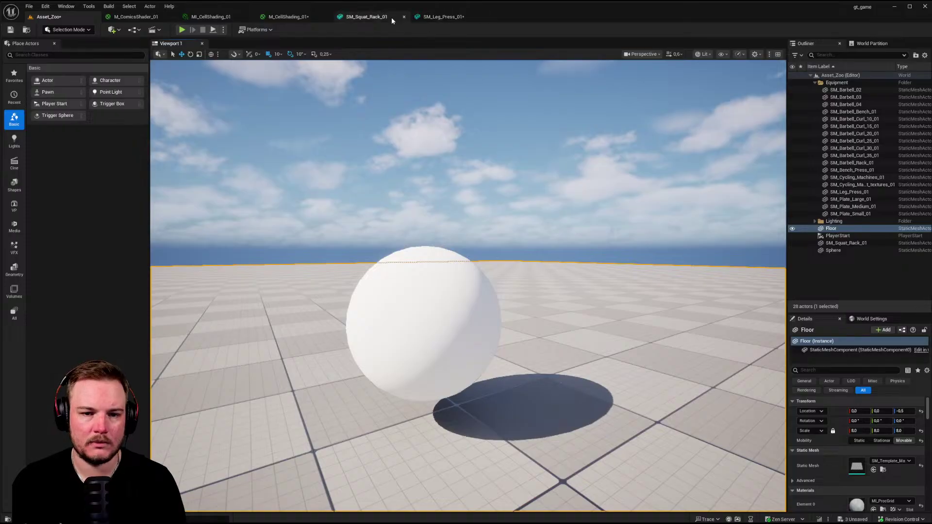
- Close the M_ComicsShader_01 and MI_CellShading_01 editors and return to the M_CellShading_01 material graph
click(138, 17)
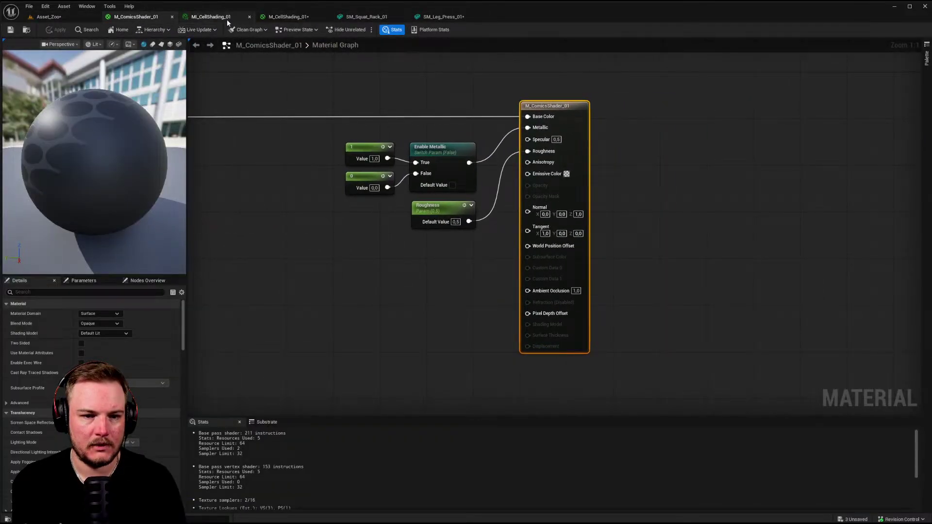
click(288, 17)
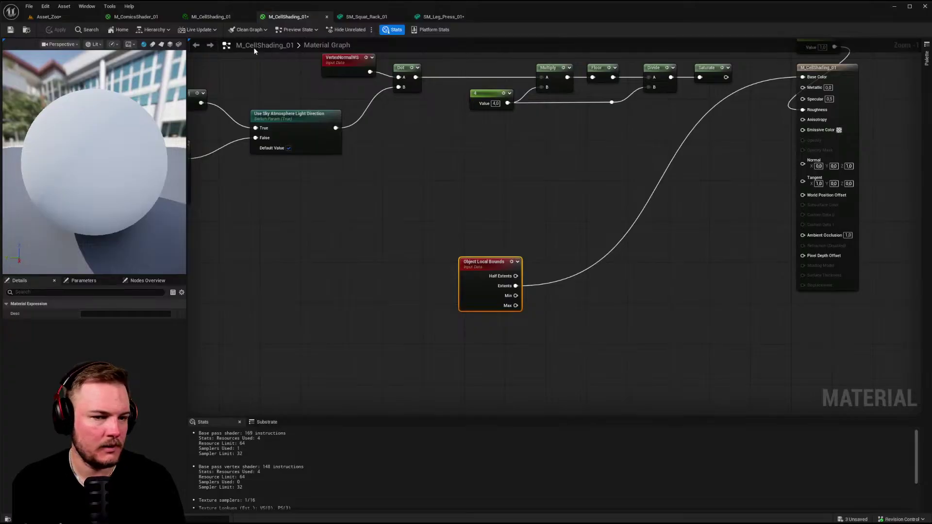
click(171, 16)
click(172, 17)
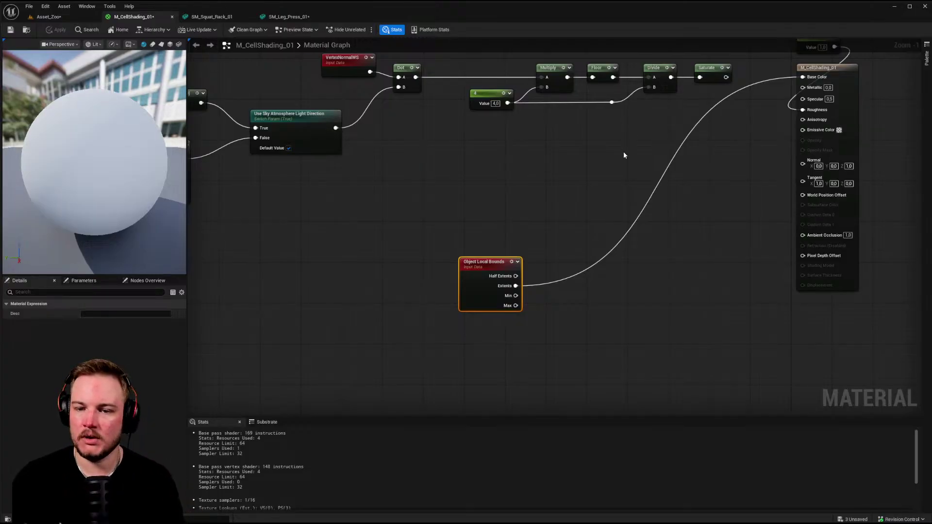
- Reconnect the Saturate output to the material's Base Color and delete the Object Local Bounds node
right_drag(623, 152, 669, 187)
drag(771, 113, 845, 113)
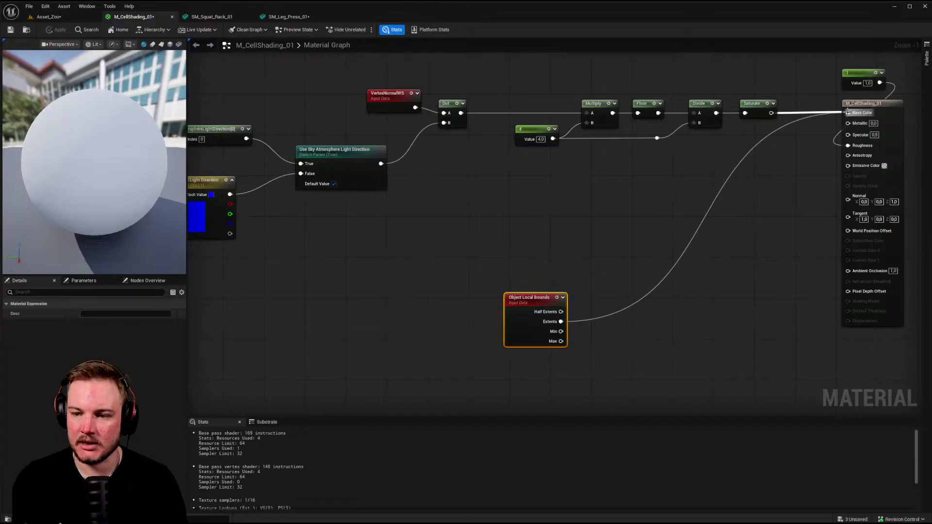
key(Delete)
right_drag(504, 253, 483, 246)
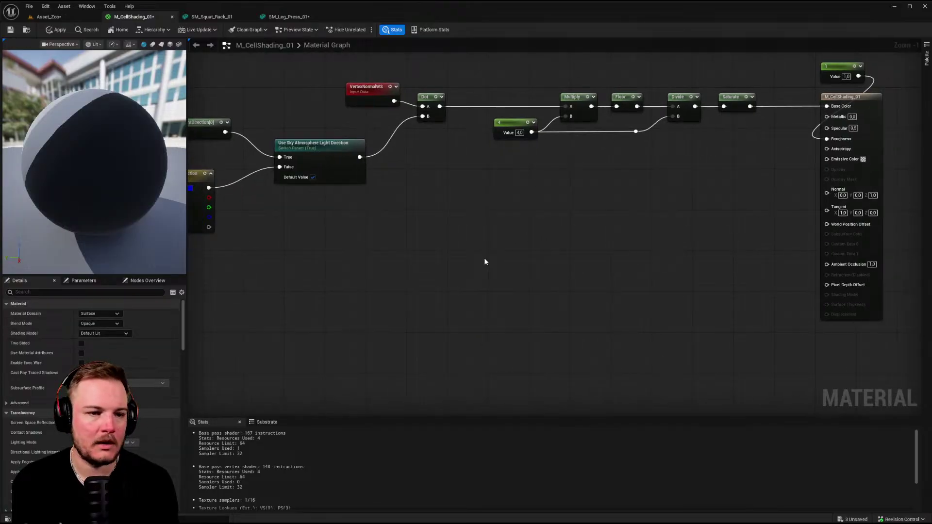